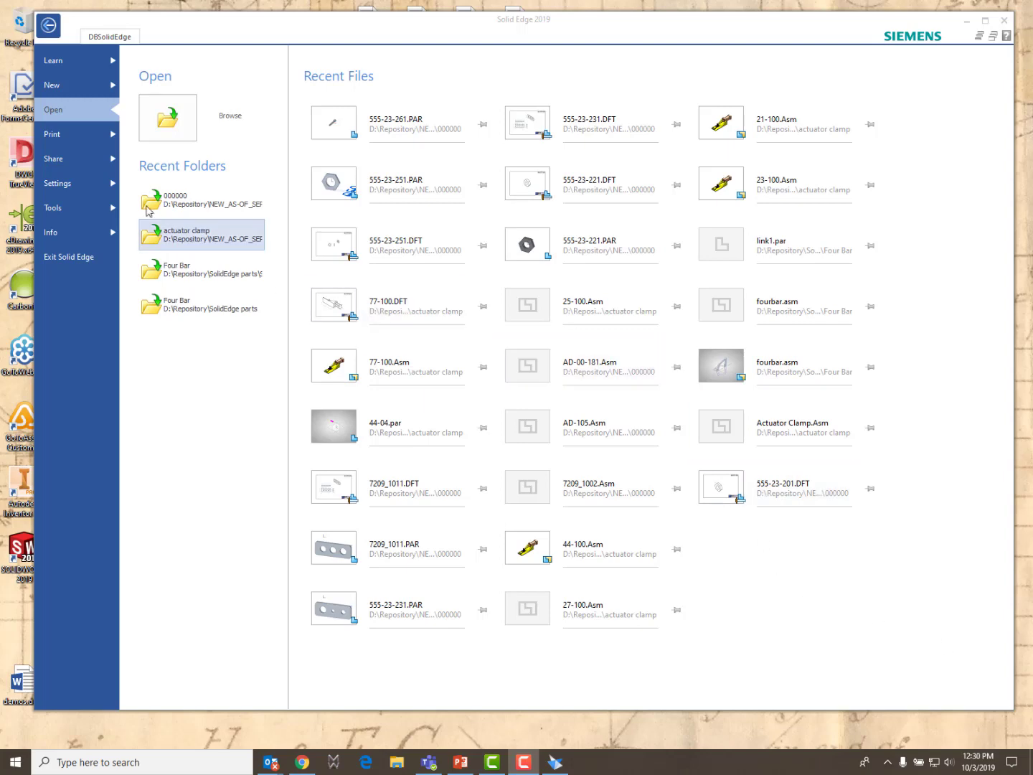
Create a new ANSI Inch part and sketch a small circle centred on the origin in the front plane.
{"action": "left_click", "coordinate": [68, 88]}
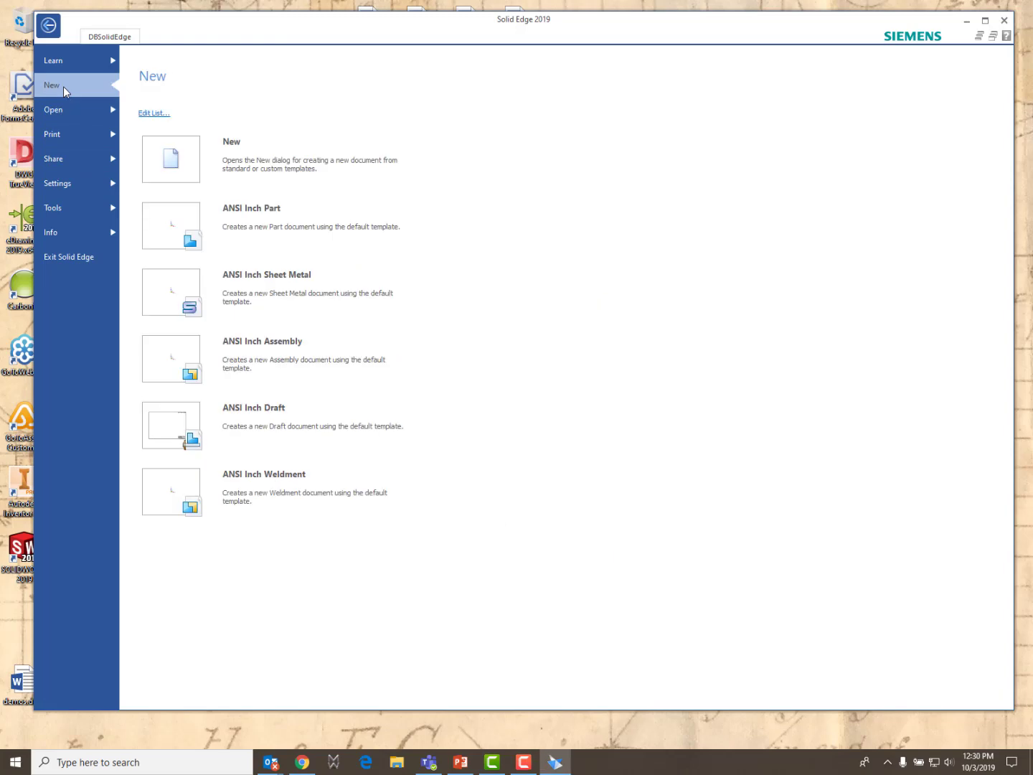
{"action": "left_click", "coordinate": [162, 223]}
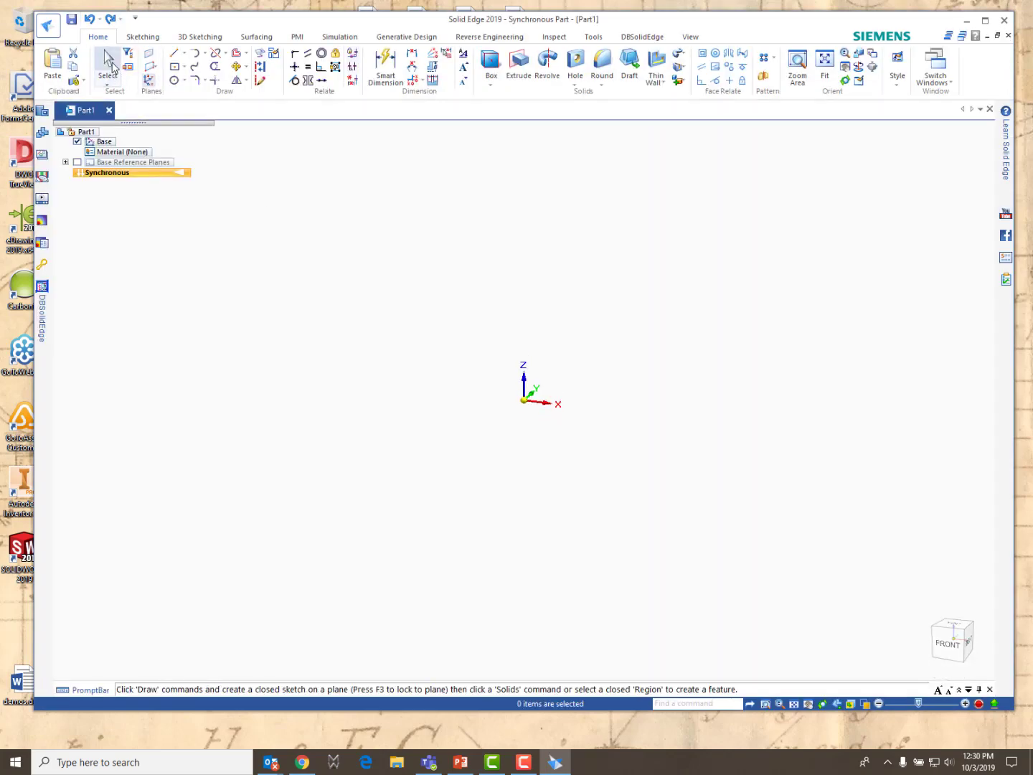
{"action": "left_click", "coordinate": [174, 80]}
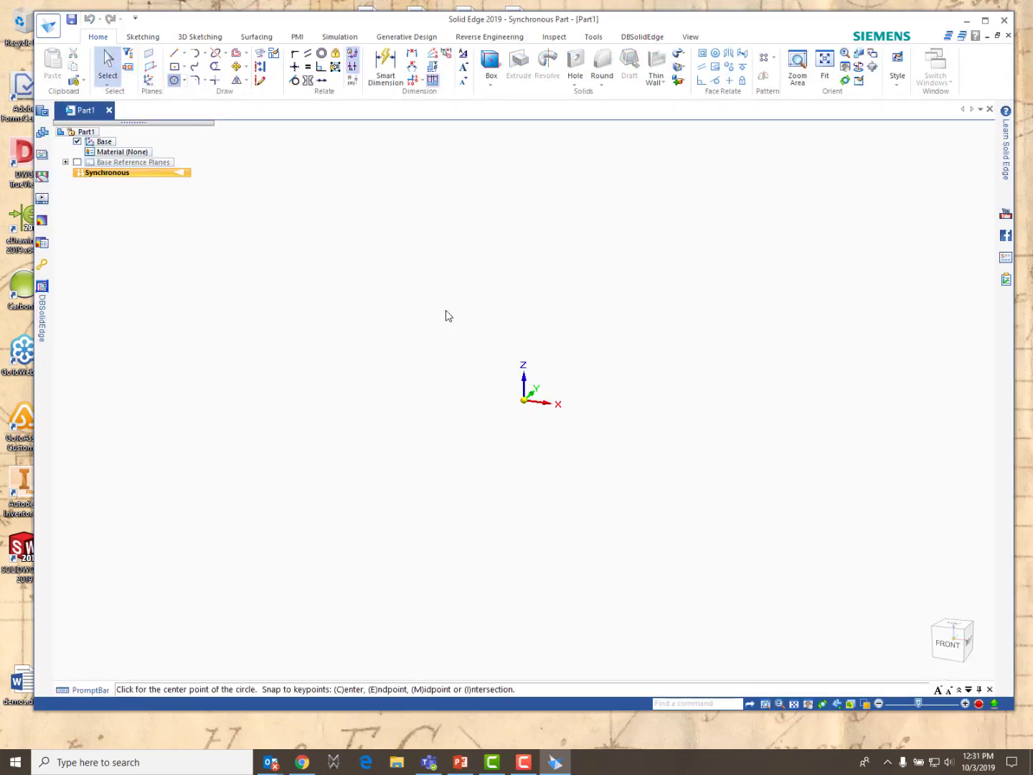
{"action": "left_click", "coordinate": [524, 399]}
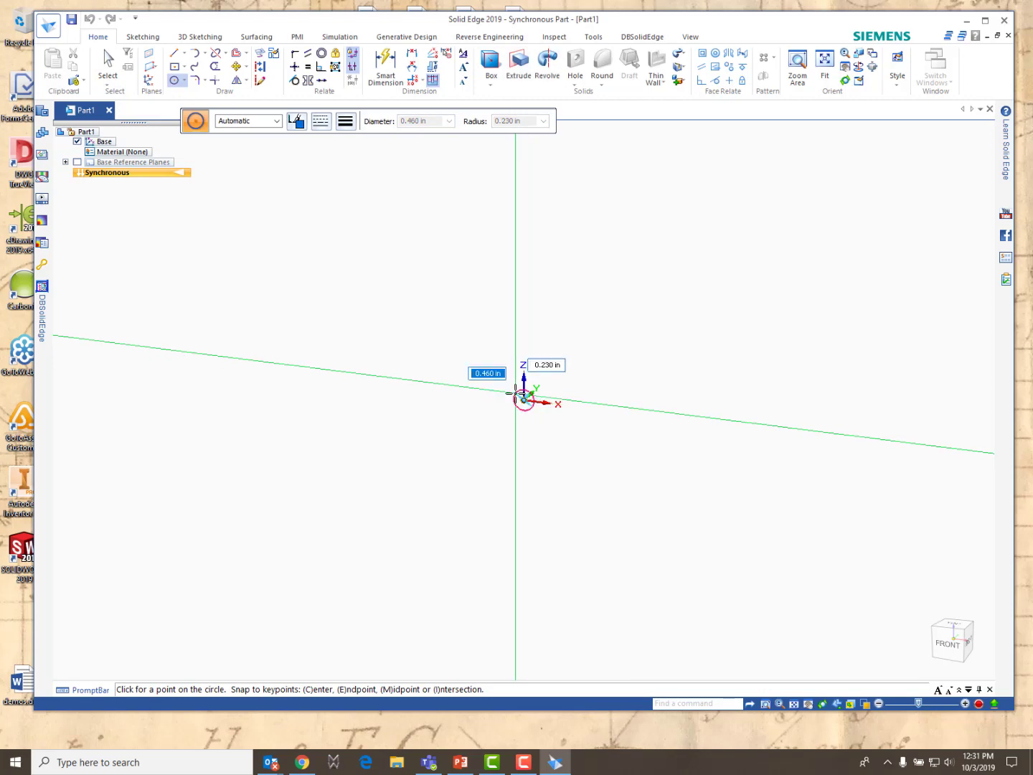
{"action": "right_click", "coordinate": [523, 399]}
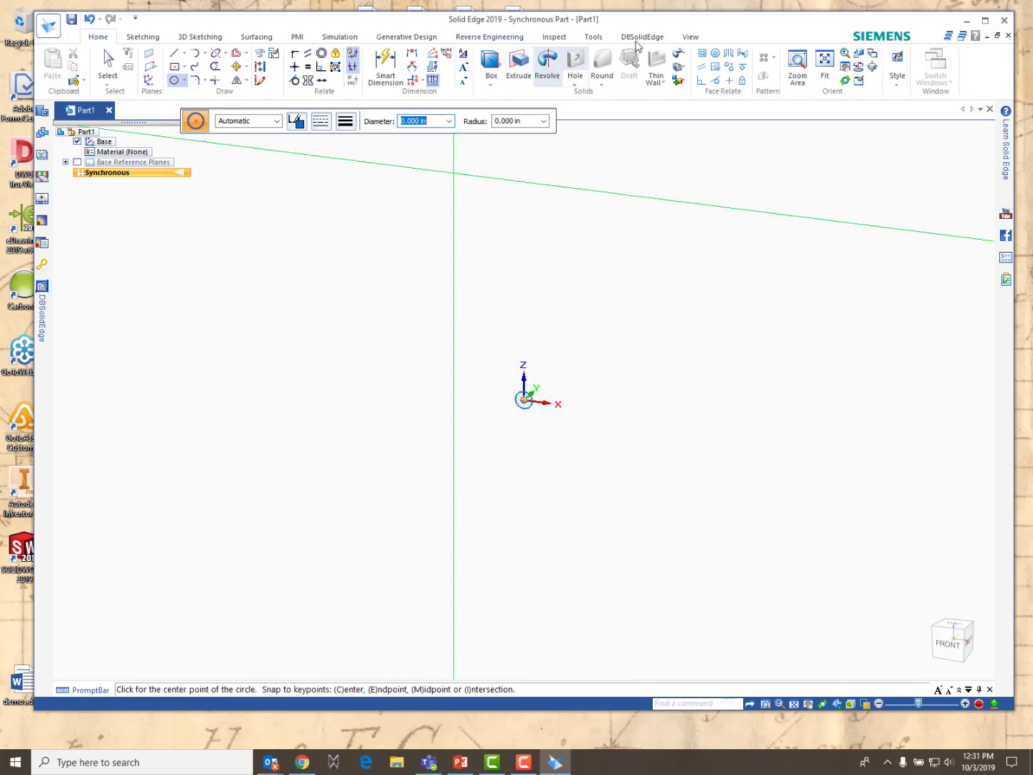
{"action": "left_click", "coordinate": [691, 38]}
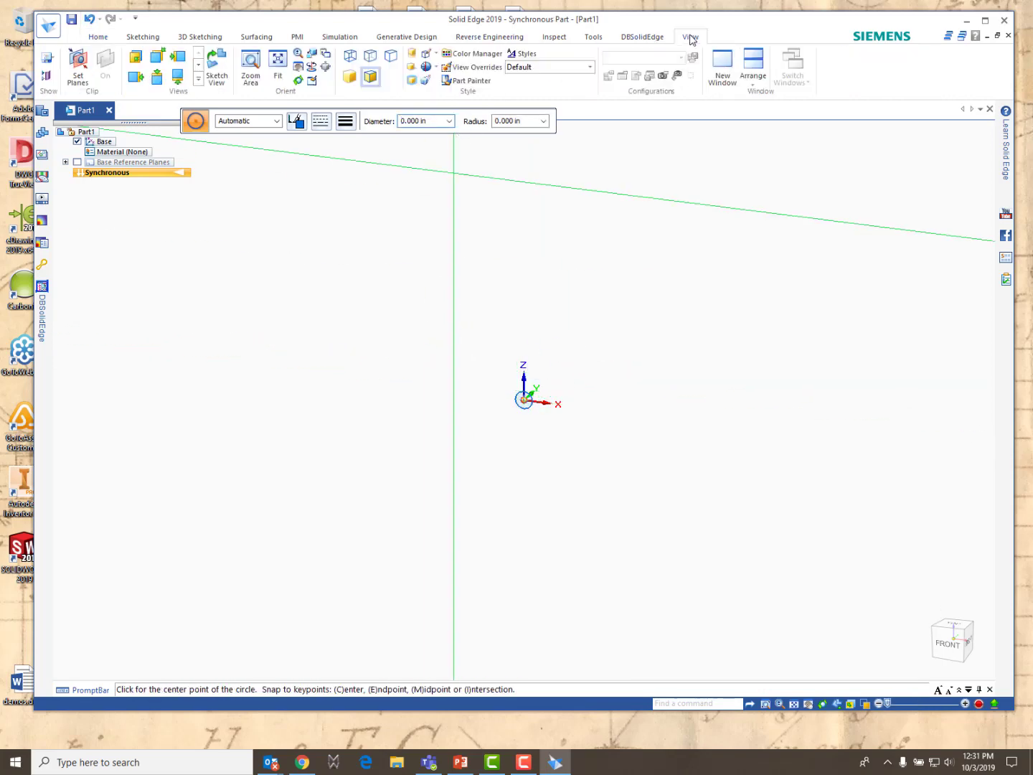
{"action": "left_click", "coordinate": [277, 65]}
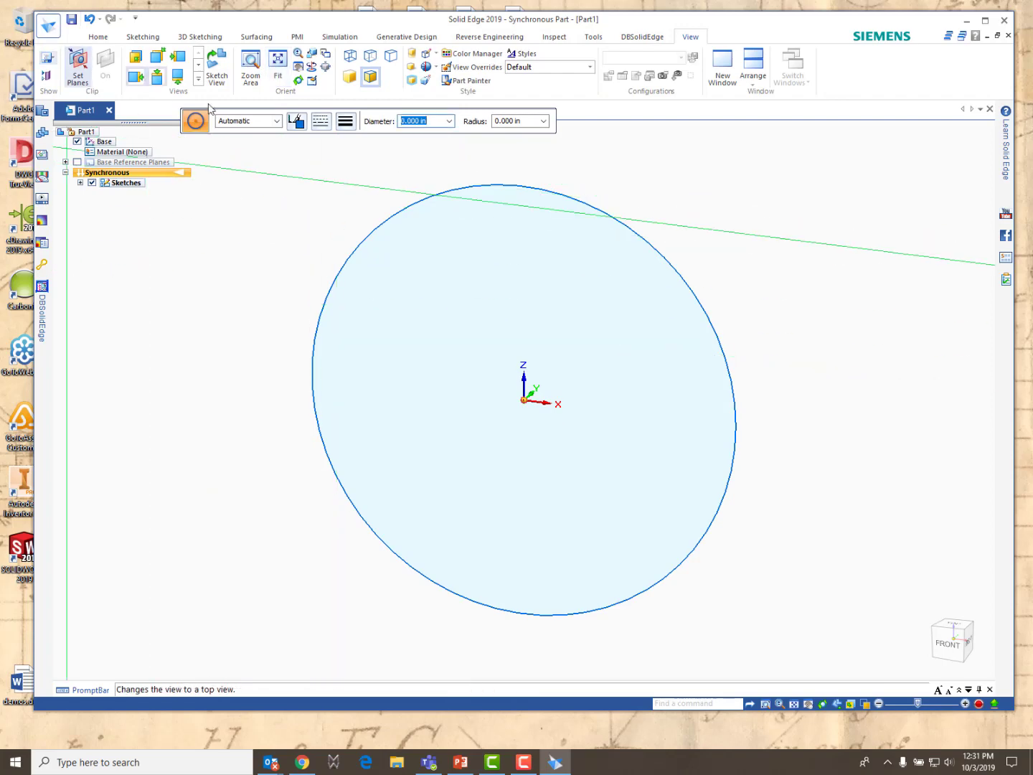
Sketch a six-sided polygon centred on the origin around the circle, with a distance of about 0.246 in and an angle of about -141.28°.
{"action": "left_click", "coordinate": [154, 37]}
{"action": "left_click", "coordinate": [132, 69]}
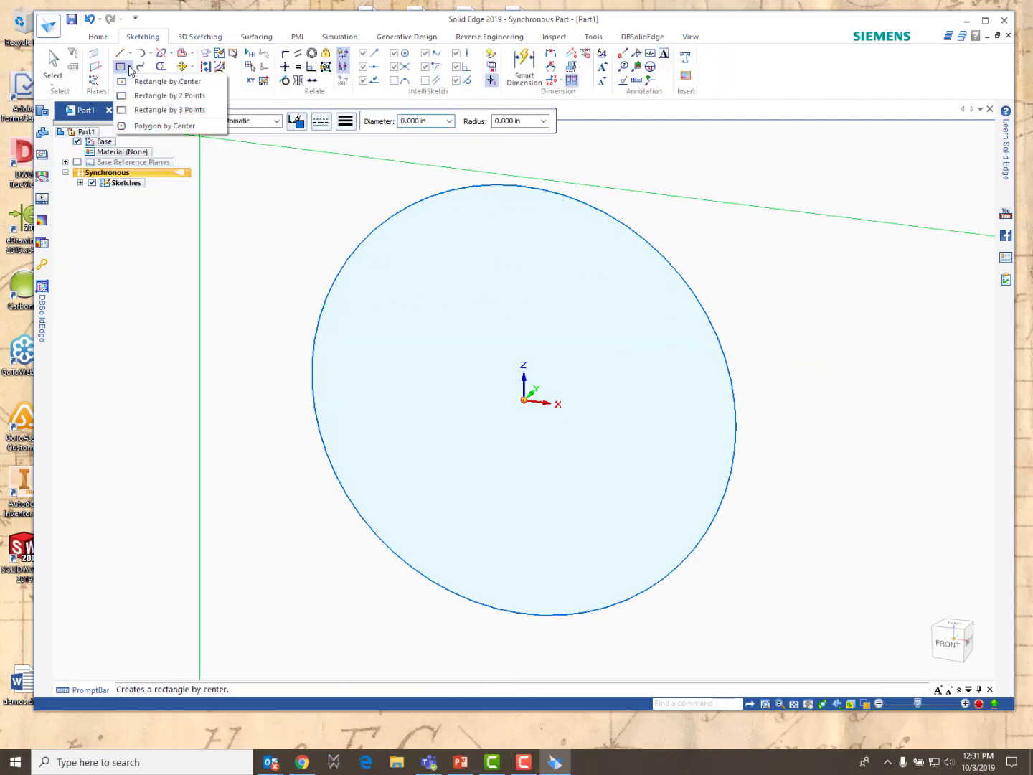
{"action": "left_click", "coordinate": [146, 129]}
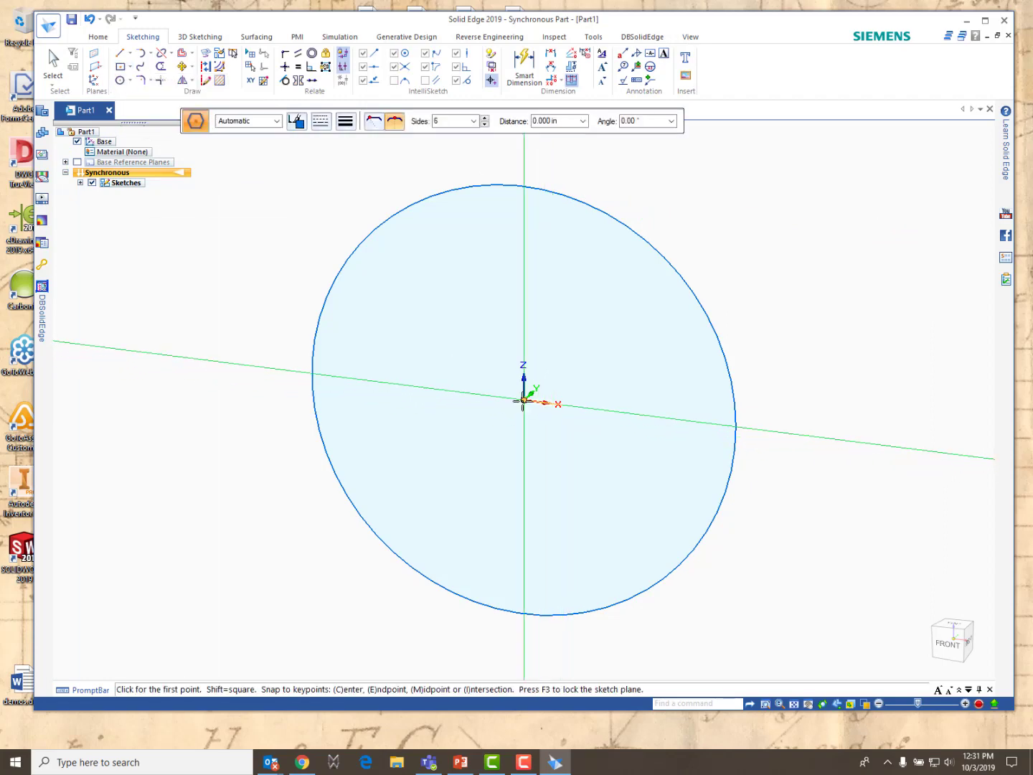
{"action": "left_click", "coordinate": [524, 399]}
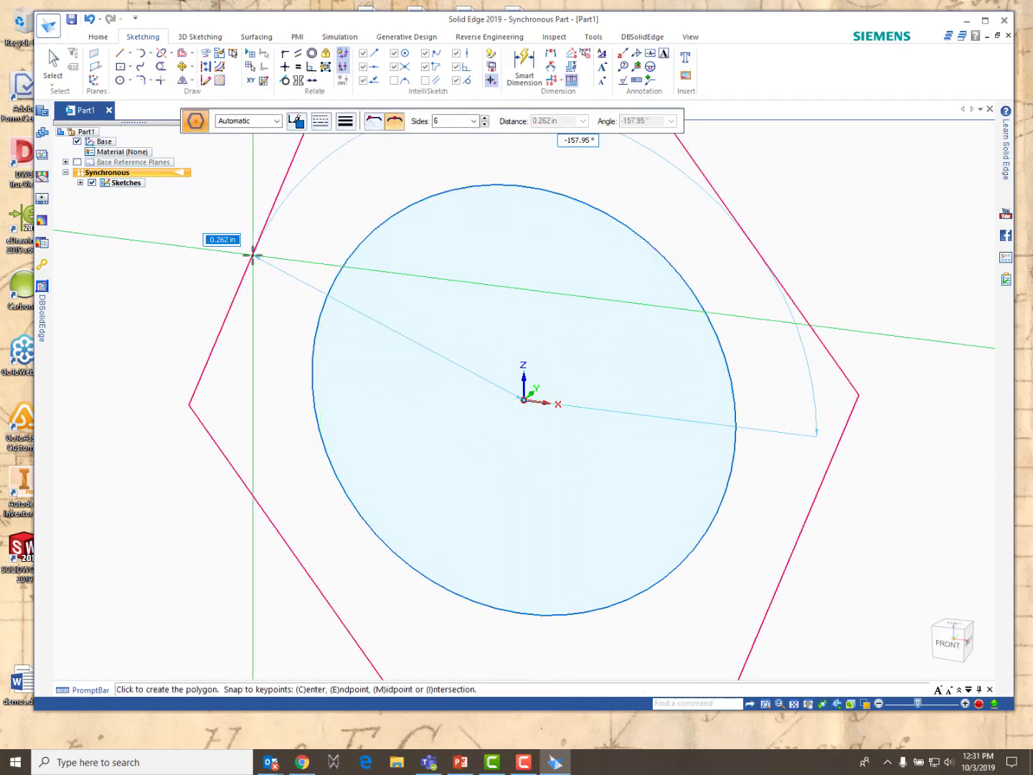
{"action": "left_click", "coordinate": [309, 197]}
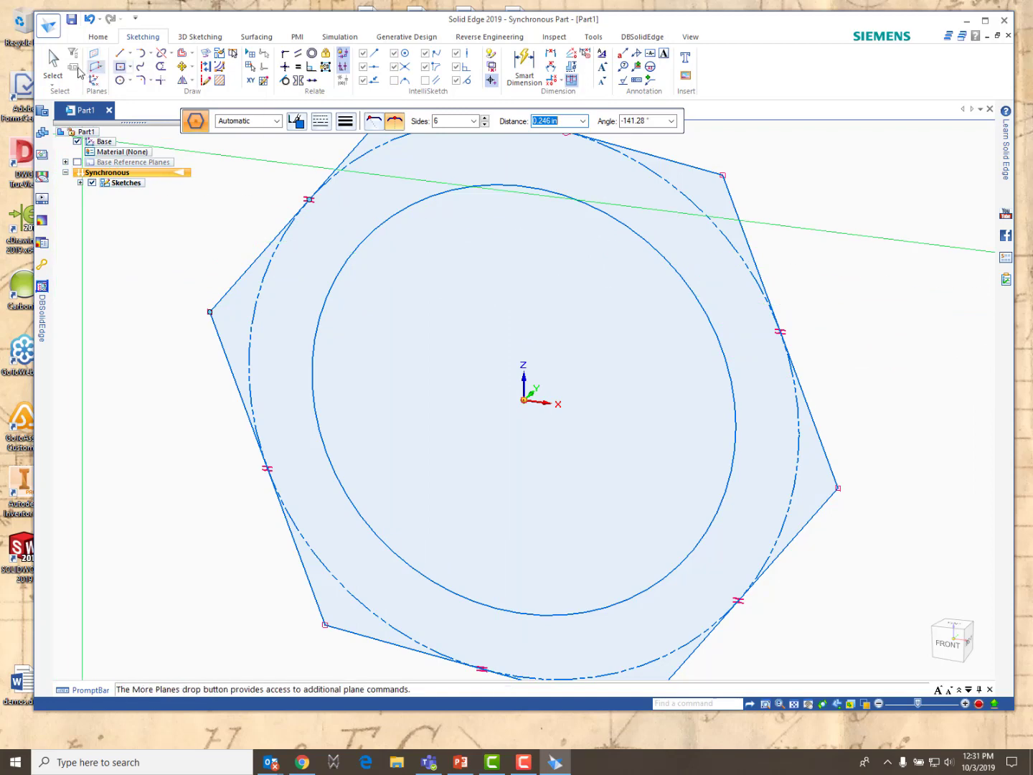
Extrude the region between the hexagon and the circle about 0.11 in towards the front to form the nut body.
{"action": "left_click", "coordinate": [53, 62]}
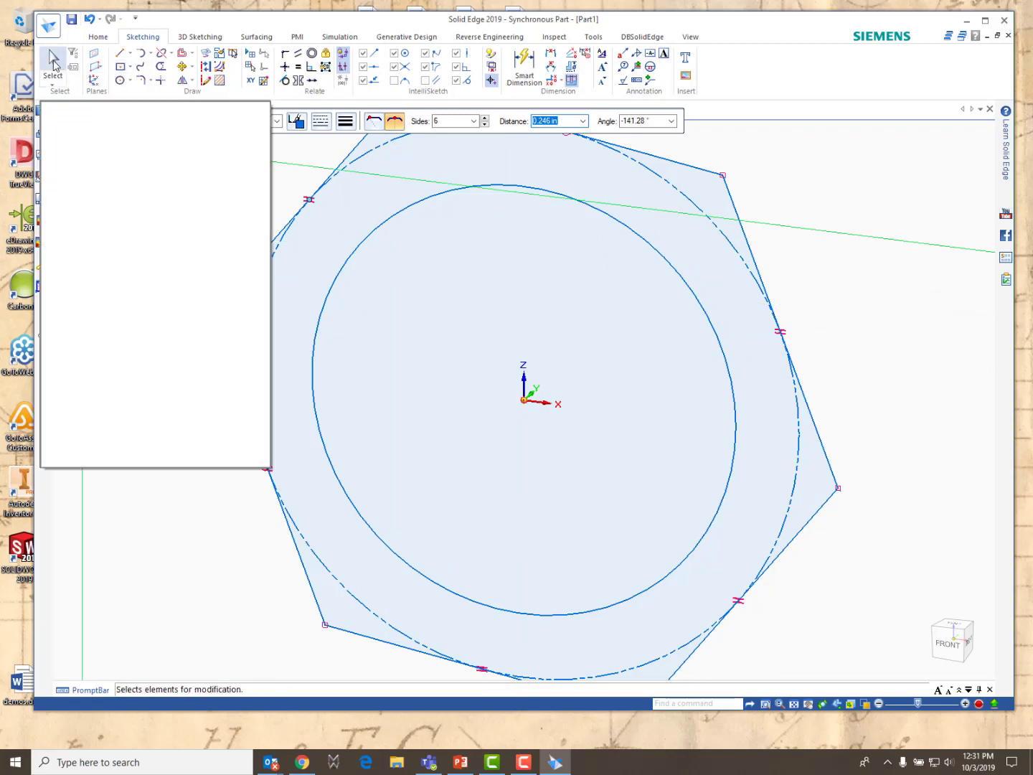
{"action": "left_click", "coordinate": [362, 224]}
{"action": "left_click", "coordinate": [351, 234]}
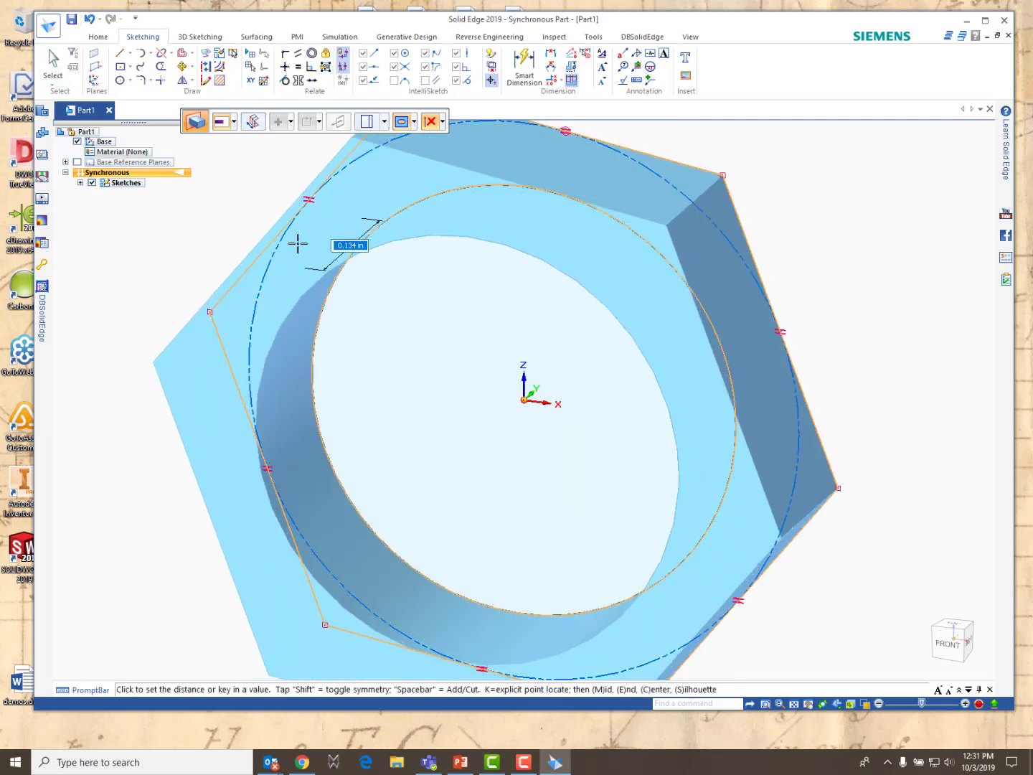
{"action": "left_click", "coordinate": [294, 240]}
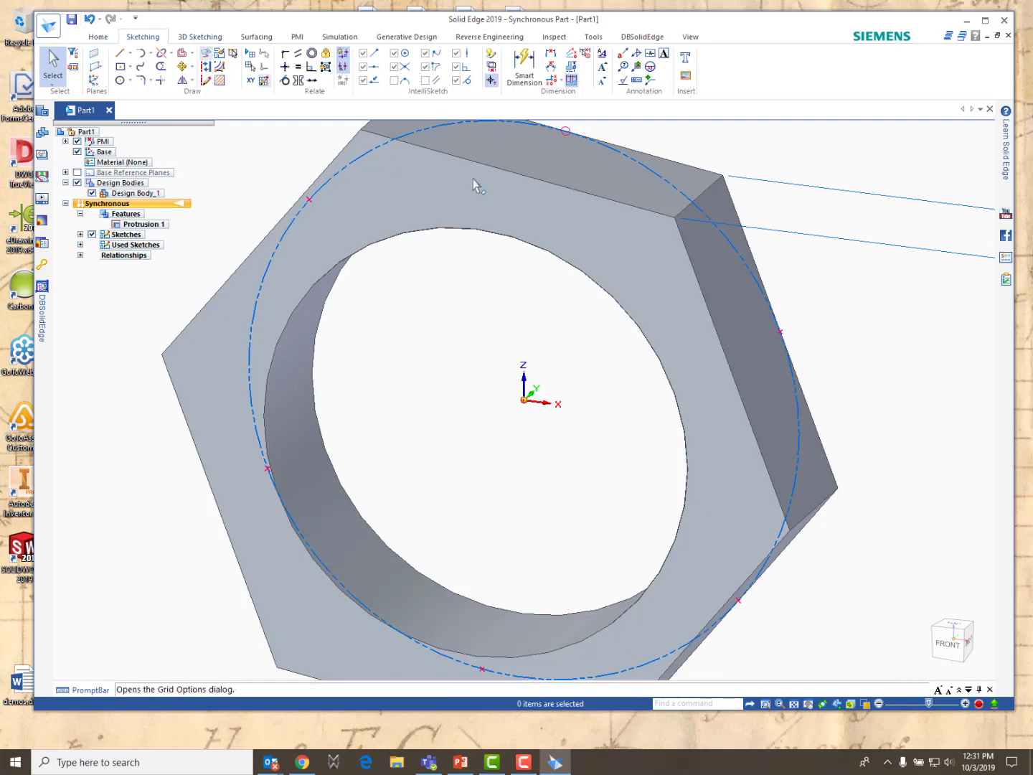
{"action": "left_click", "coordinate": [694, 37]}
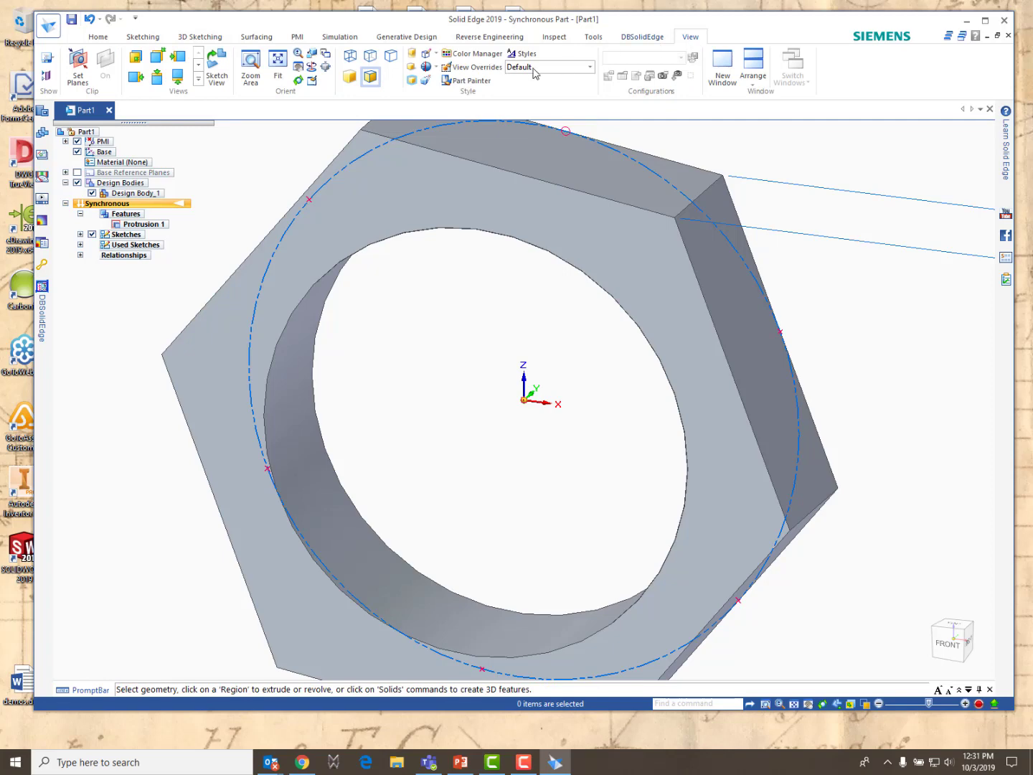
{"action": "left_click", "coordinate": [278, 71]}
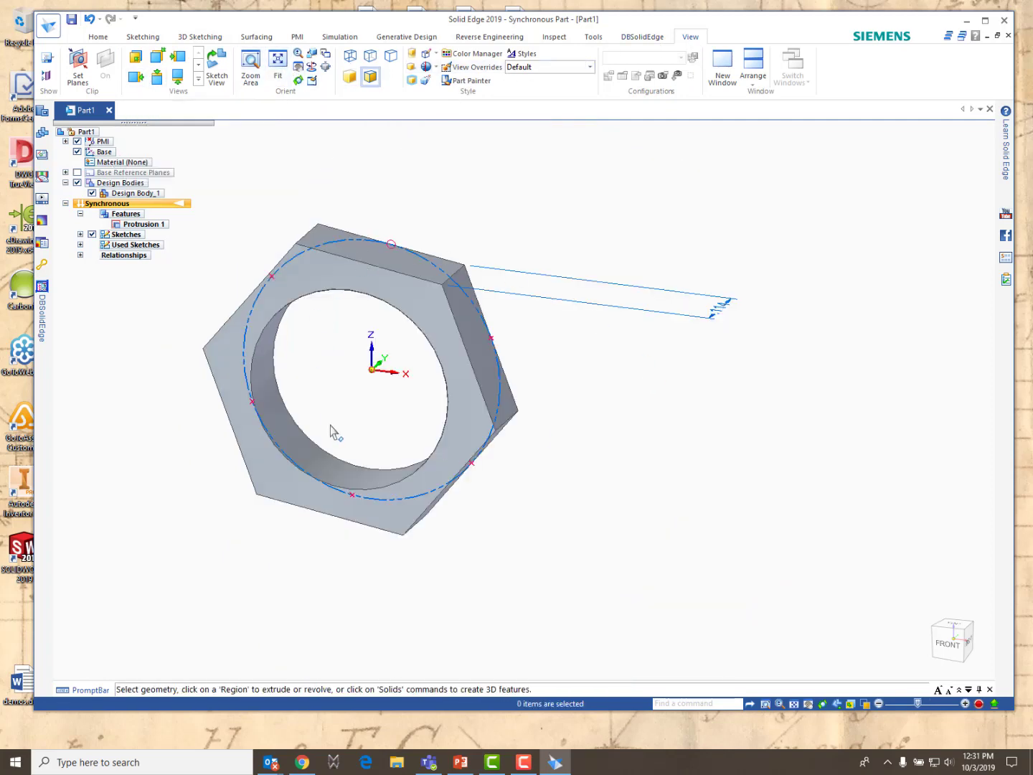
Start saving the part using the WITH CATERGORIES naming format.
{"action": "left_click", "coordinate": [72, 20]}
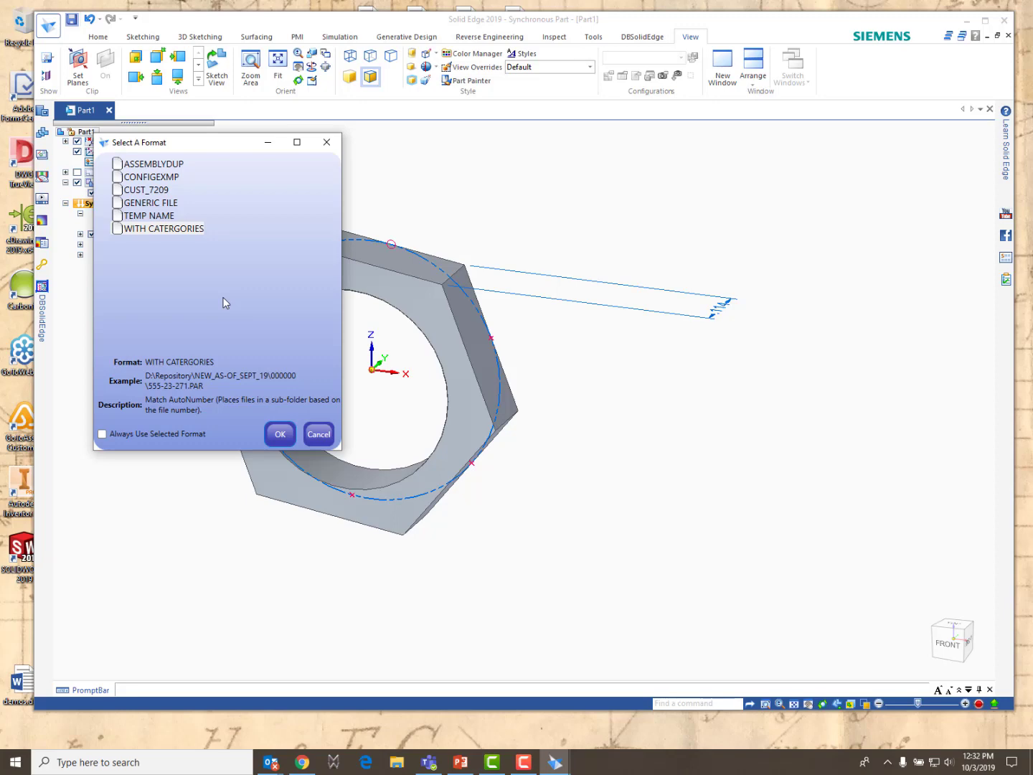
{"action": "left_click", "coordinate": [138, 230]}
{"action": "left_click", "coordinate": [280, 433]}
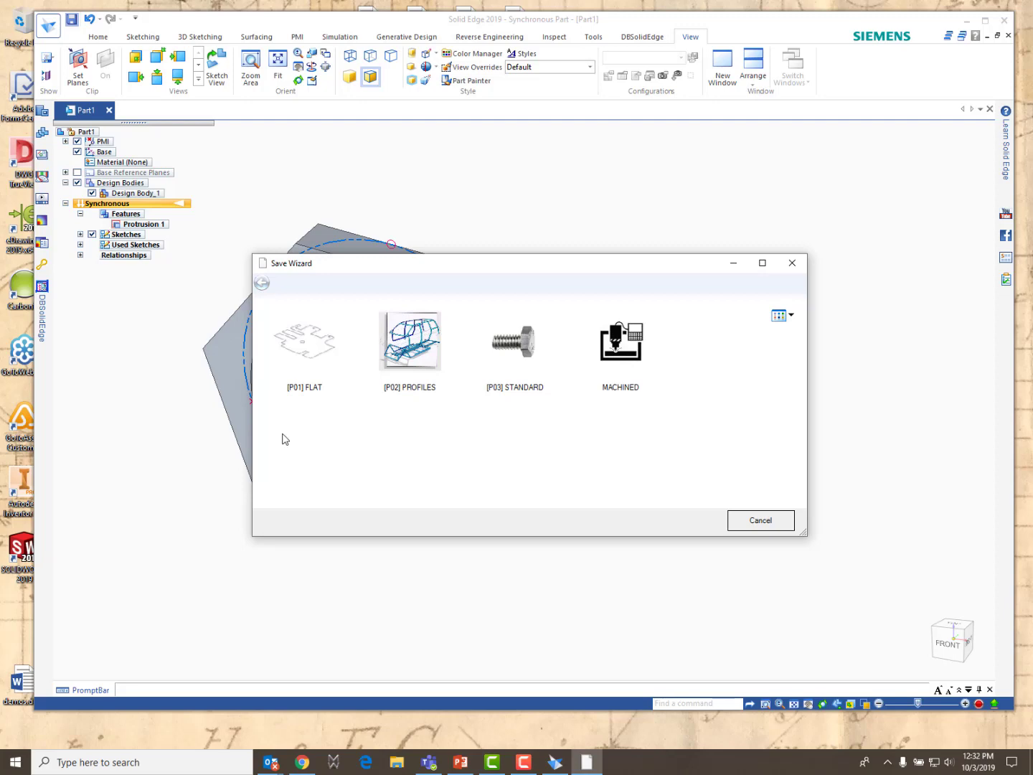
Classify the part as MACHINED, NUT, HEX NUT in the Save Wizard and accept its save data under the SOLID EDGE project.
{"action": "left_click", "coordinate": [634, 356]}
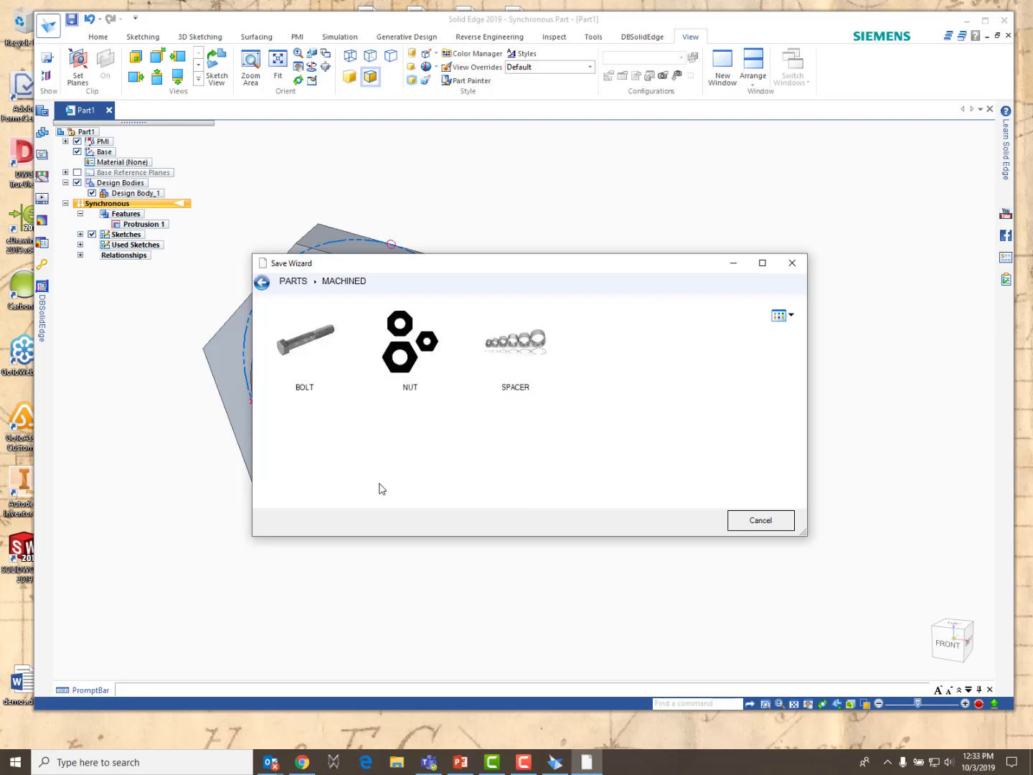
{"action": "left_click", "coordinate": [407, 361]}
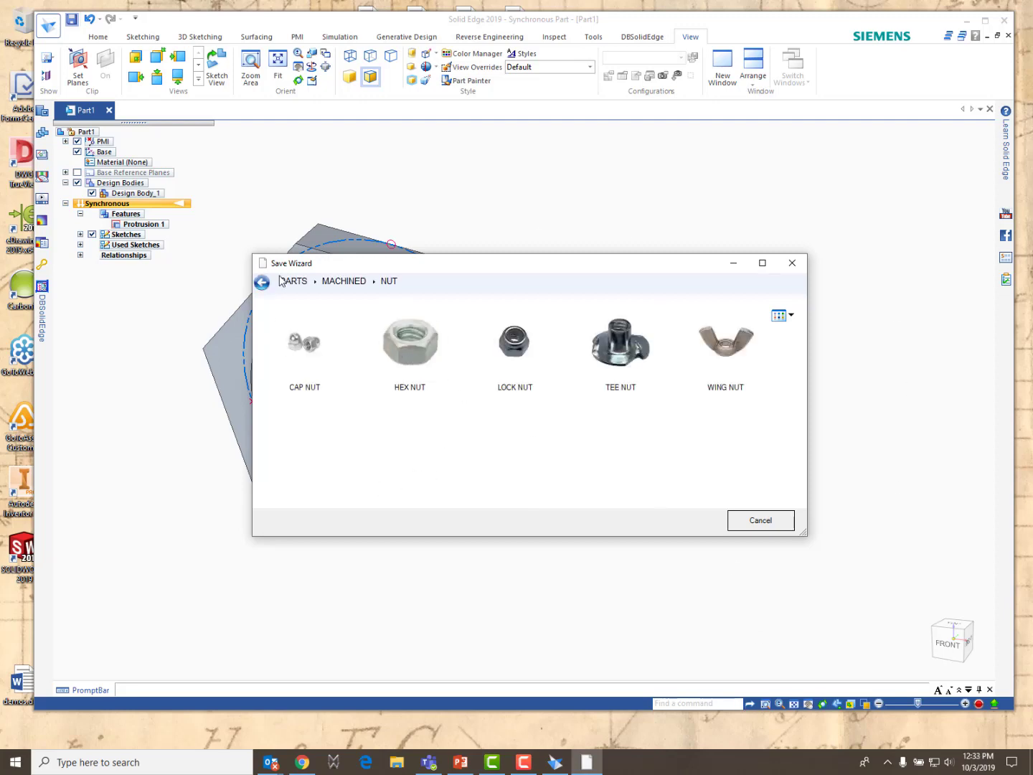
{"action": "left_click", "coordinate": [413, 367]}
{"action": "left_click", "coordinate": [693, 522]}
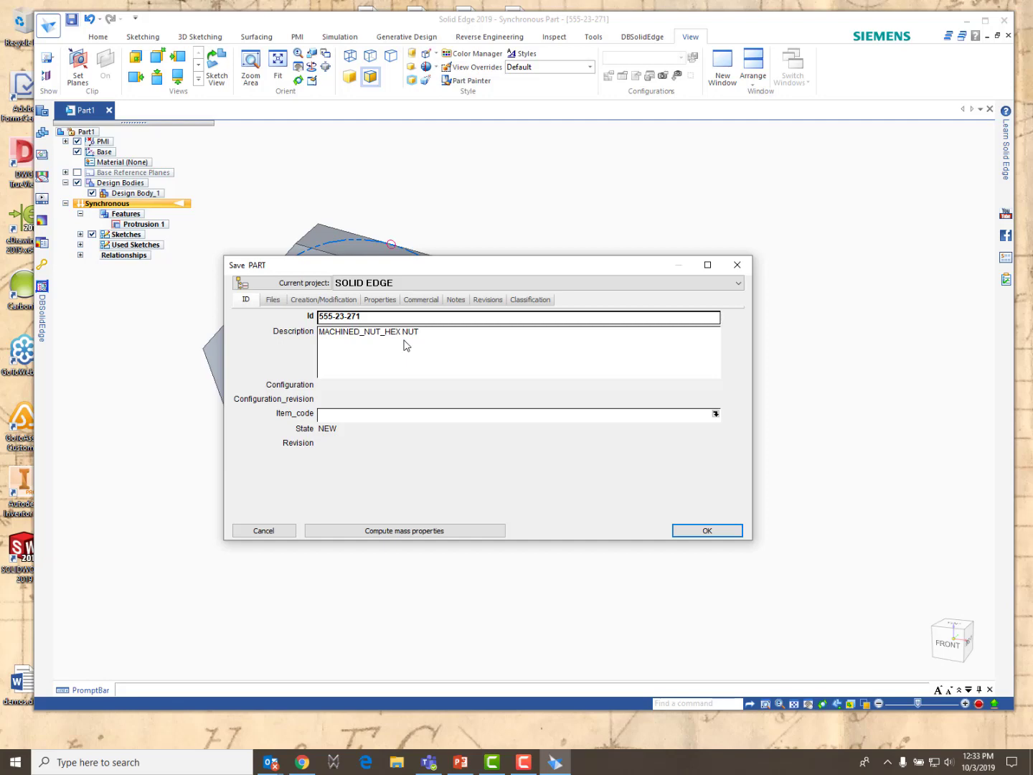
{"action": "left_click", "coordinate": [711, 533]}
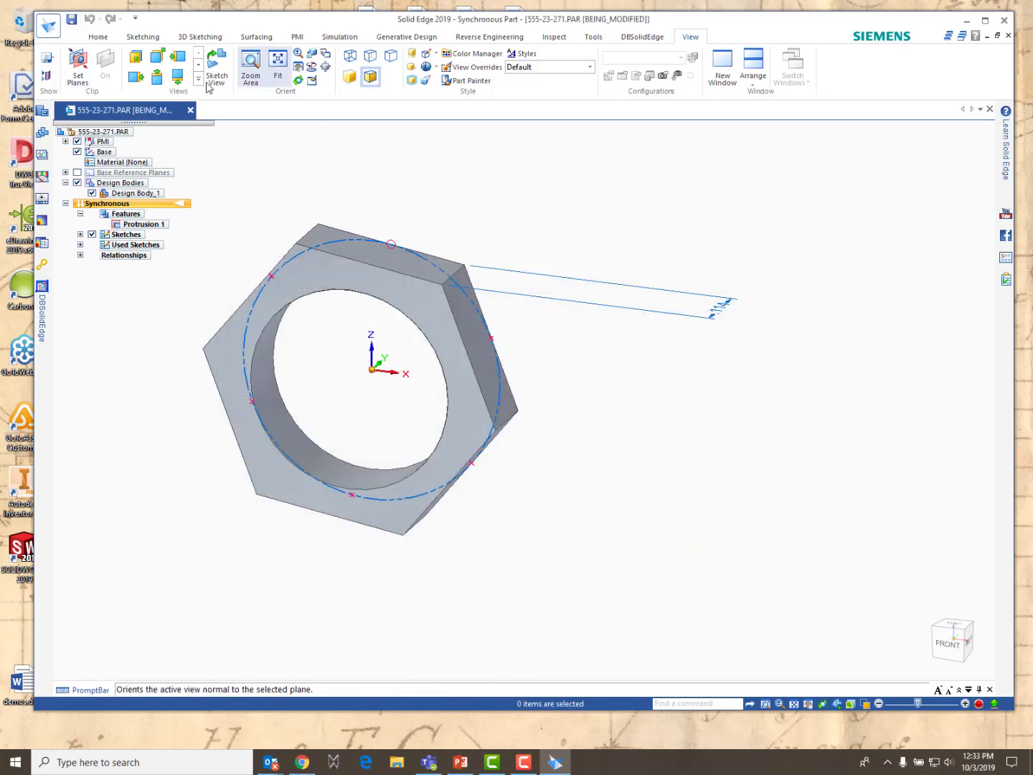
Delete the linear thickness dimension from the nut and widen the columns of the DBSolidEdge browser.
{"action": "left_click", "coordinate": [42, 287]}
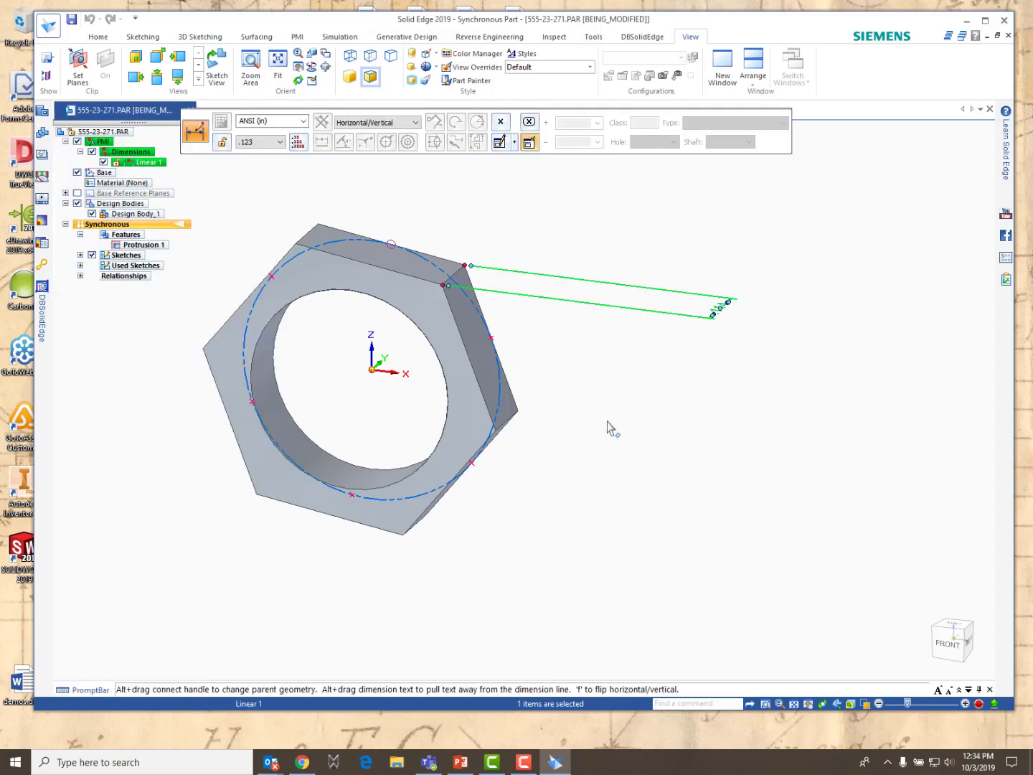
{"action": "key", "text": "Delete"}
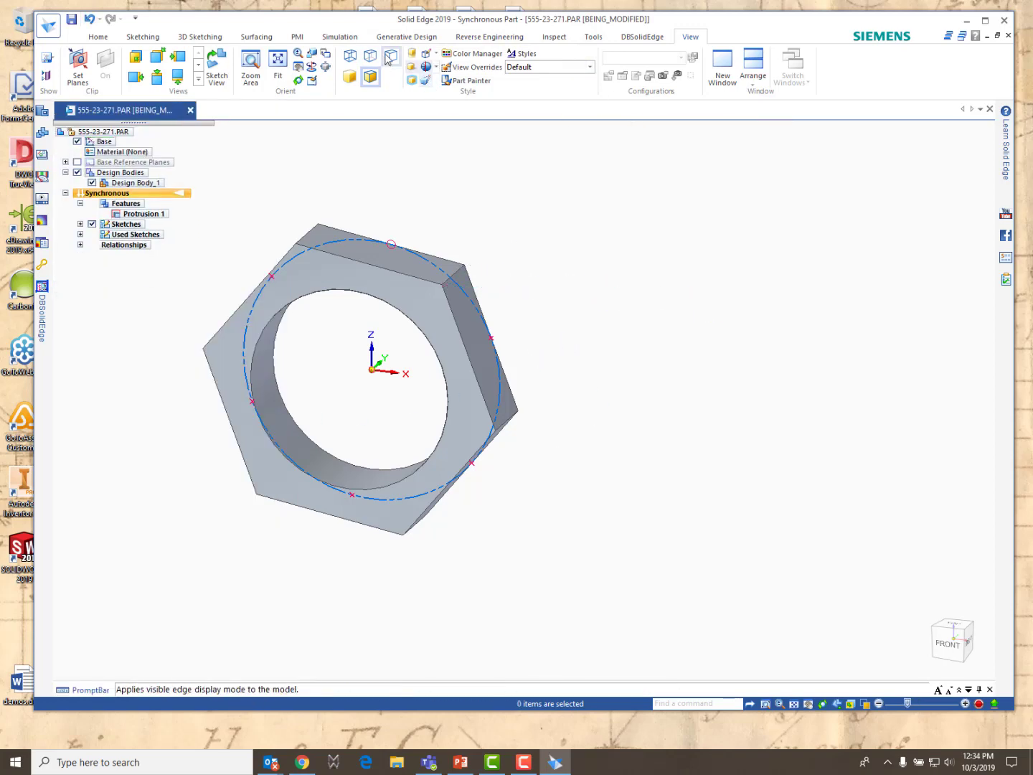
{"action": "left_click", "coordinate": [280, 61]}
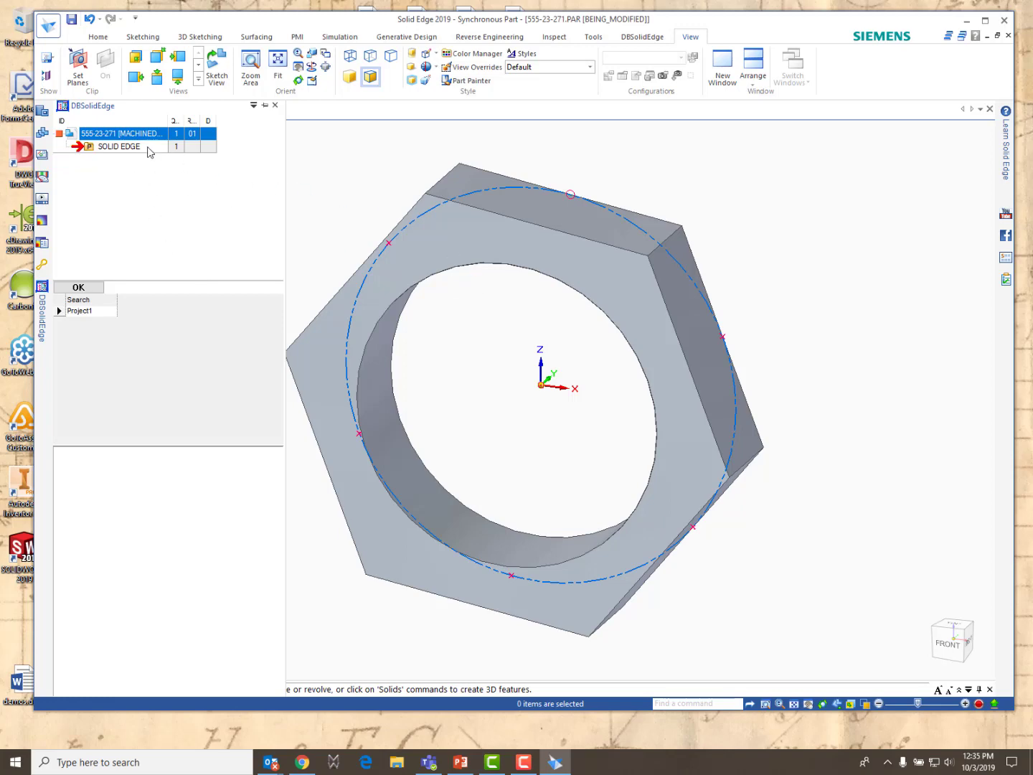
{"action": "left_click_drag", "start_coordinate": [217, 120], "coordinate": [192, 126]}
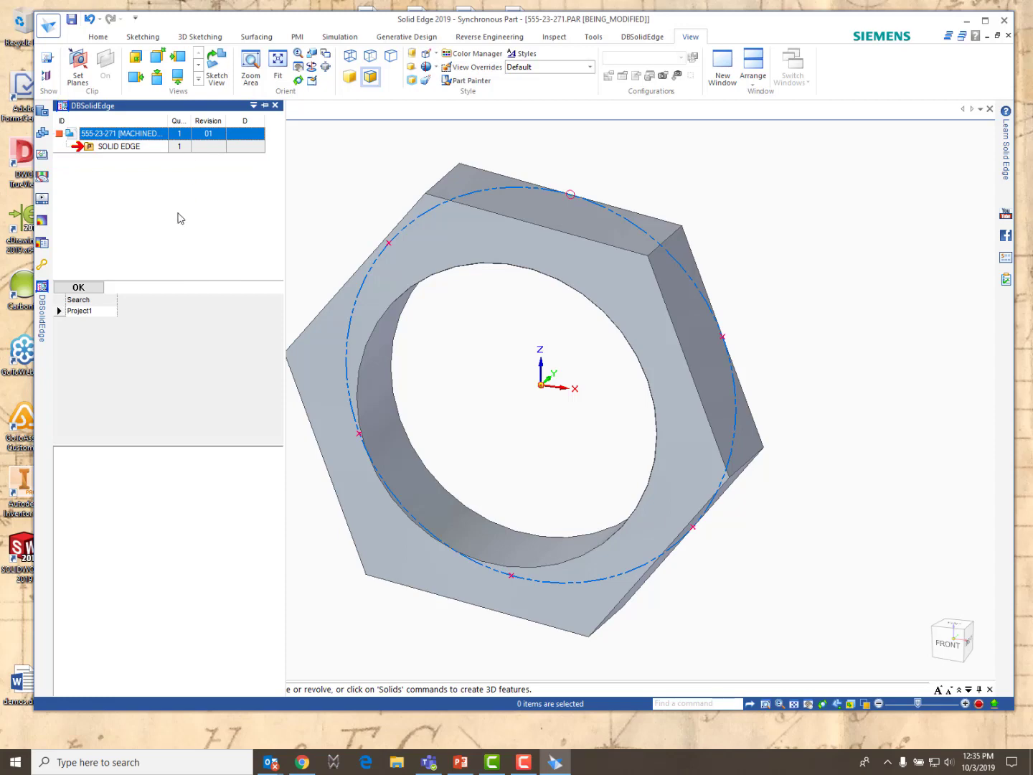
Create a drawing of the active nut model from the ansi inch MW-2019 draft.dft template with the drawing view creation wizard enabled.
{"action": "left_click", "coordinate": [48, 27]}
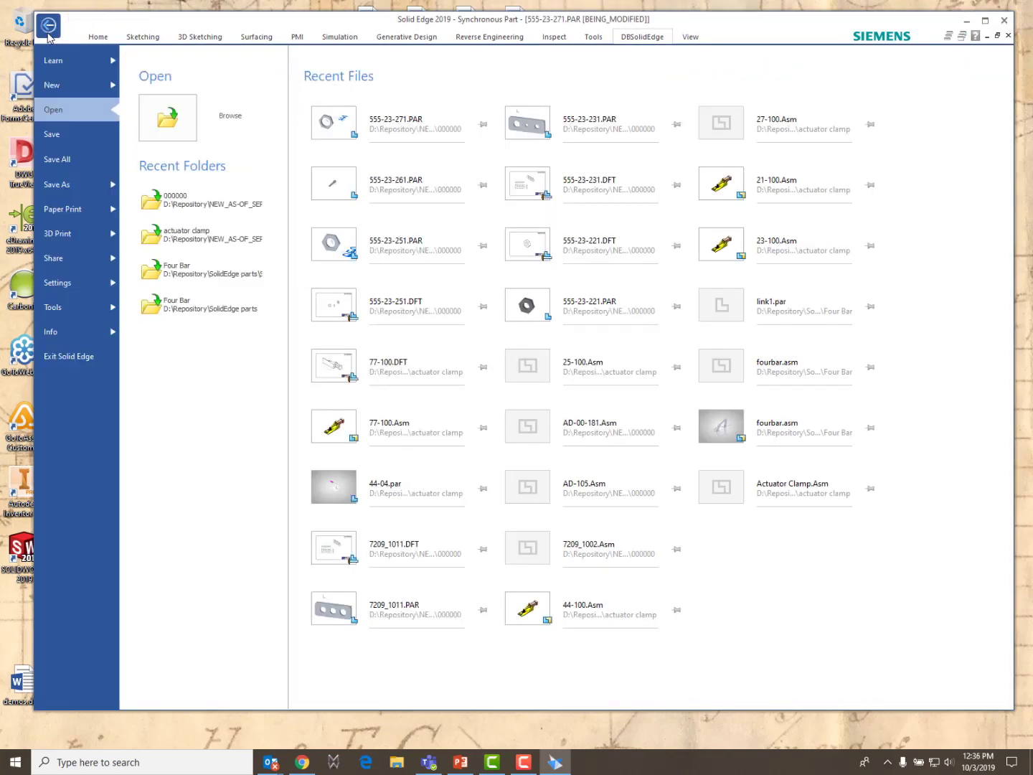
{"action": "left_click", "coordinate": [62, 87]}
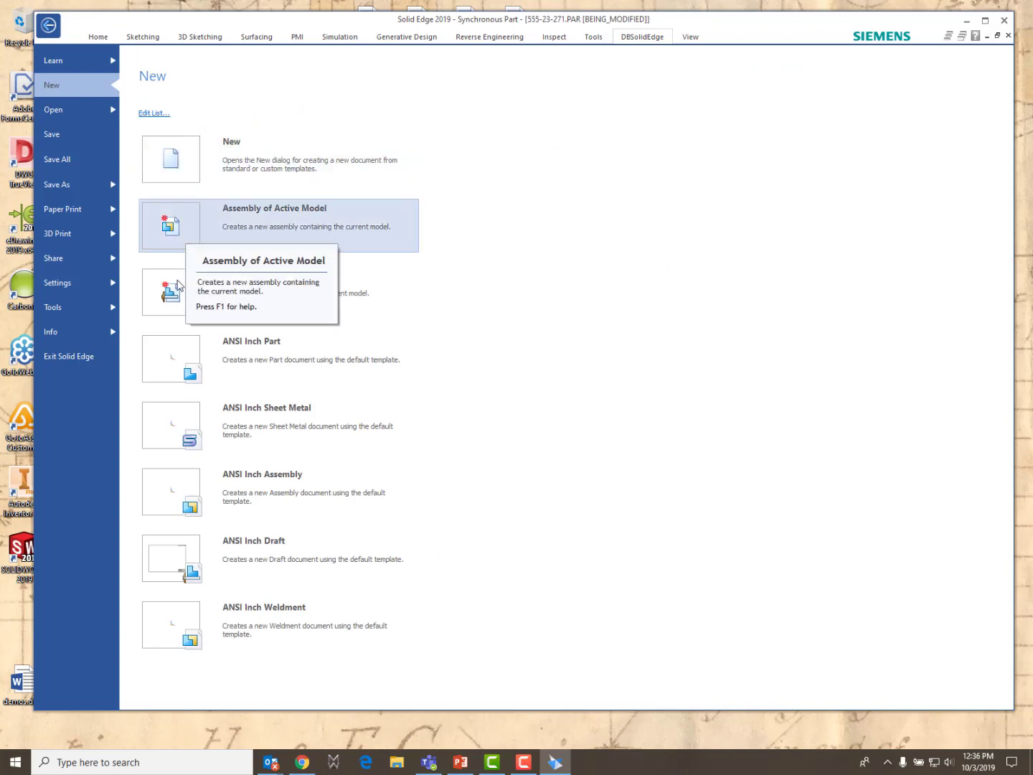
{"action": "left_click", "coordinate": [216, 298]}
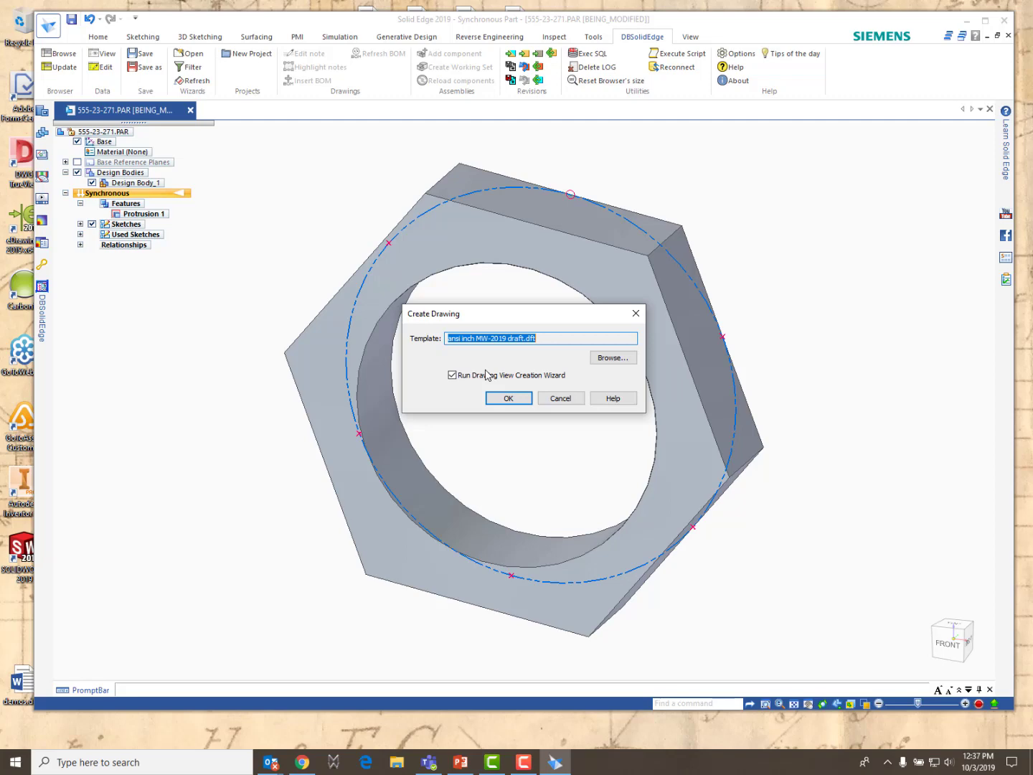
{"action": "left_click", "coordinate": [508, 396]}
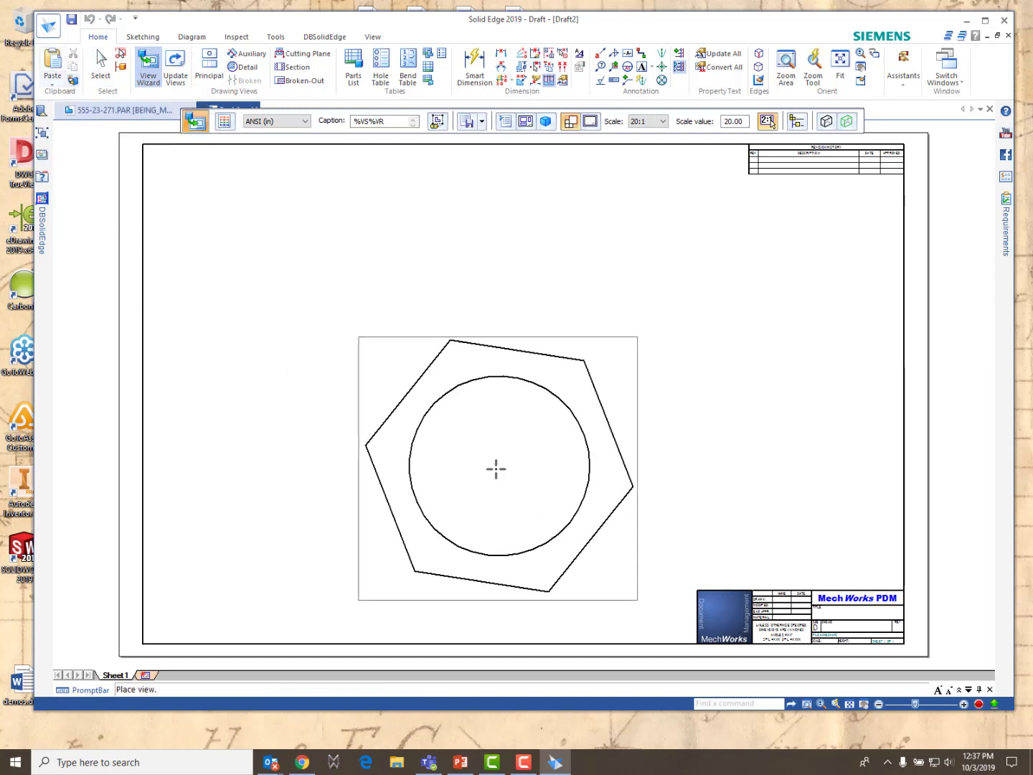
Place the nut's front view at 4:1 scale and project its side, isometric and top views from it.
{"action": "left_click", "coordinate": [663, 122]}
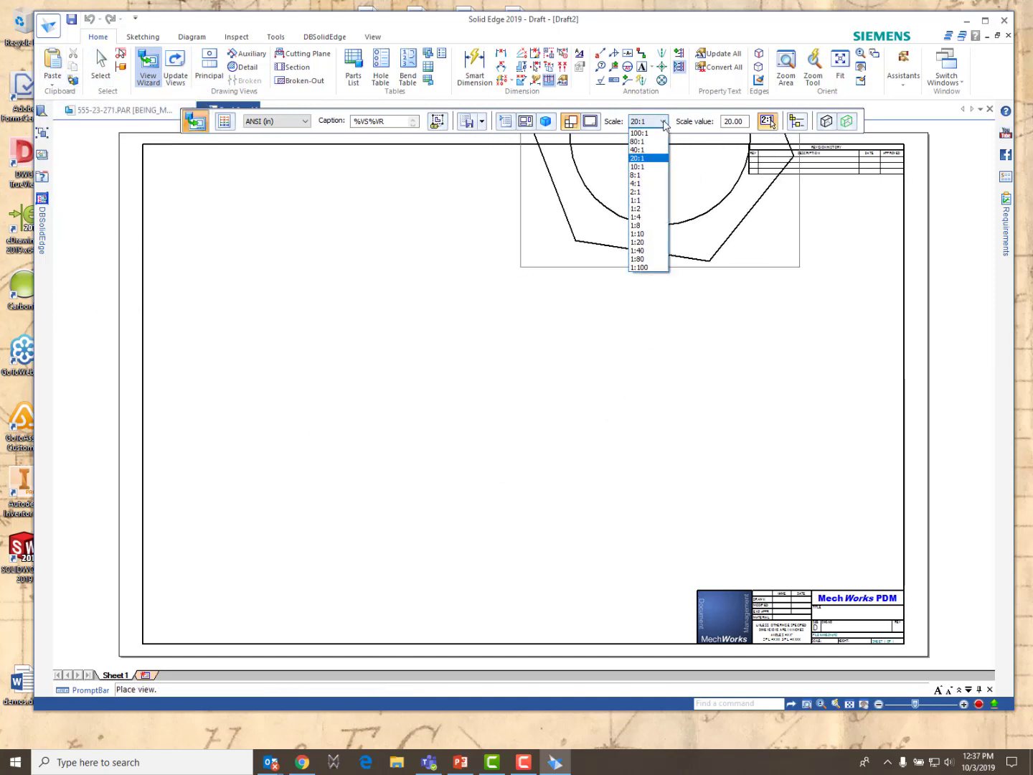
{"action": "left_click", "coordinate": [643, 192]}
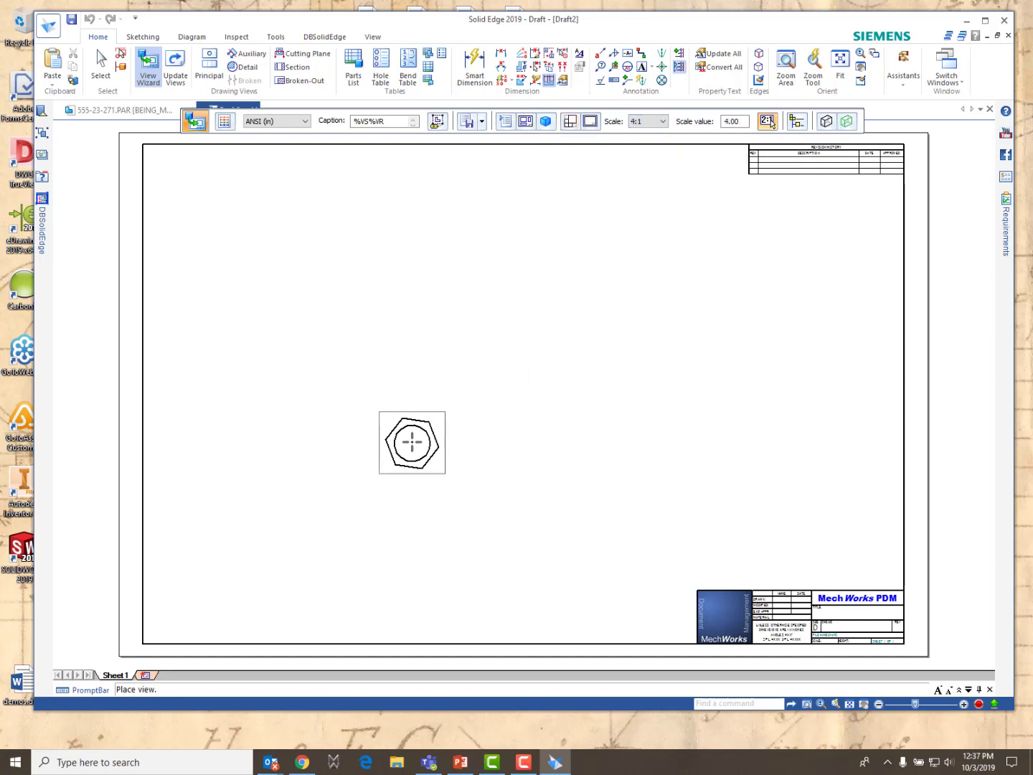
{"action": "left_click", "coordinate": [412, 437]}
{"action": "left_click", "coordinate": [539, 430]}
{"action": "left_click", "coordinate": [571, 350]}
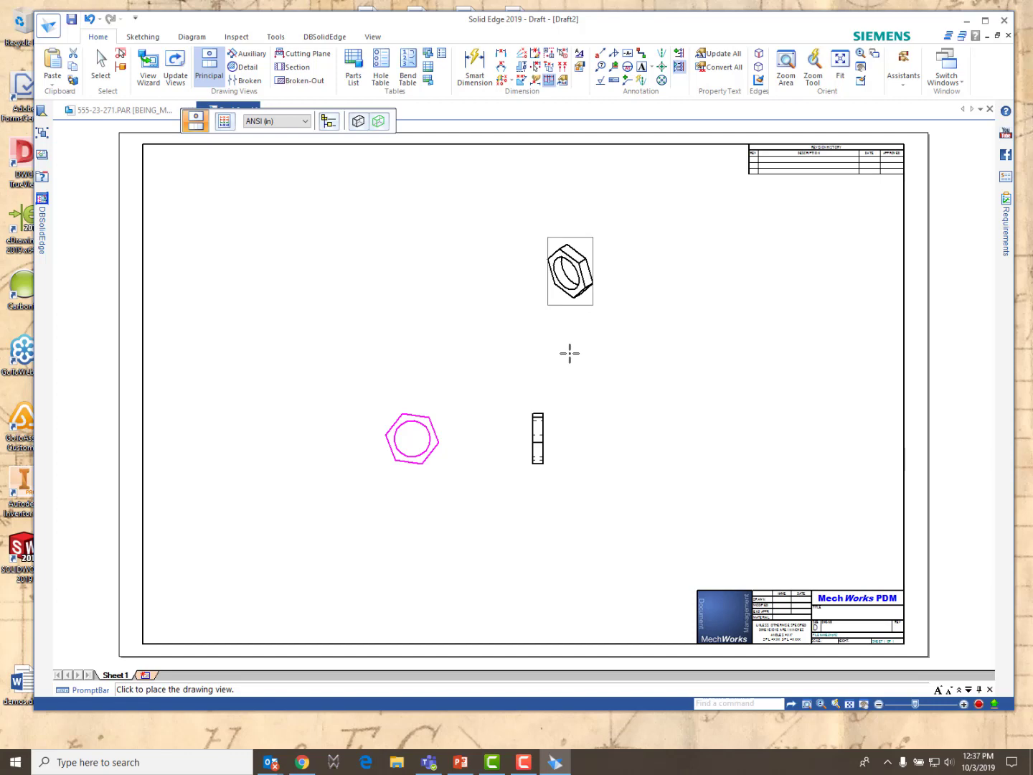
{"action": "left_click", "coordinate": [412, 365]}
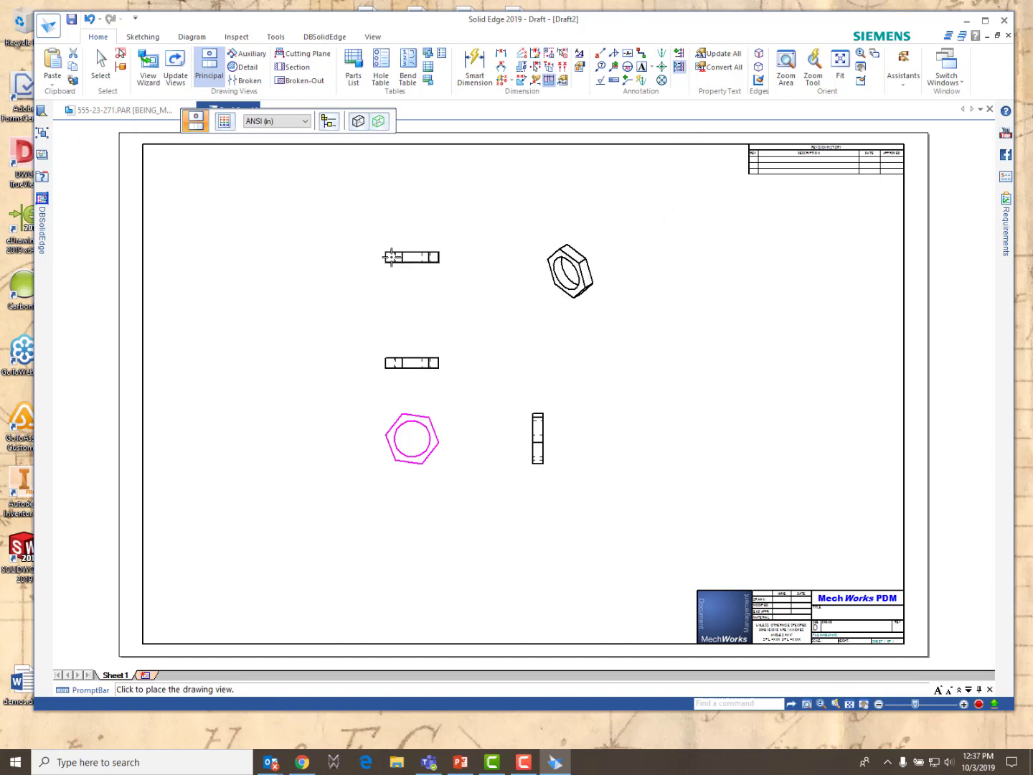
{"action": "key", "text": "Escape"}
Move the isometric view down toward the other views and save the drawing with its PDM data under the SOLID EDGE project.
{"action": "left_click", "coordinate": [578, 295]}
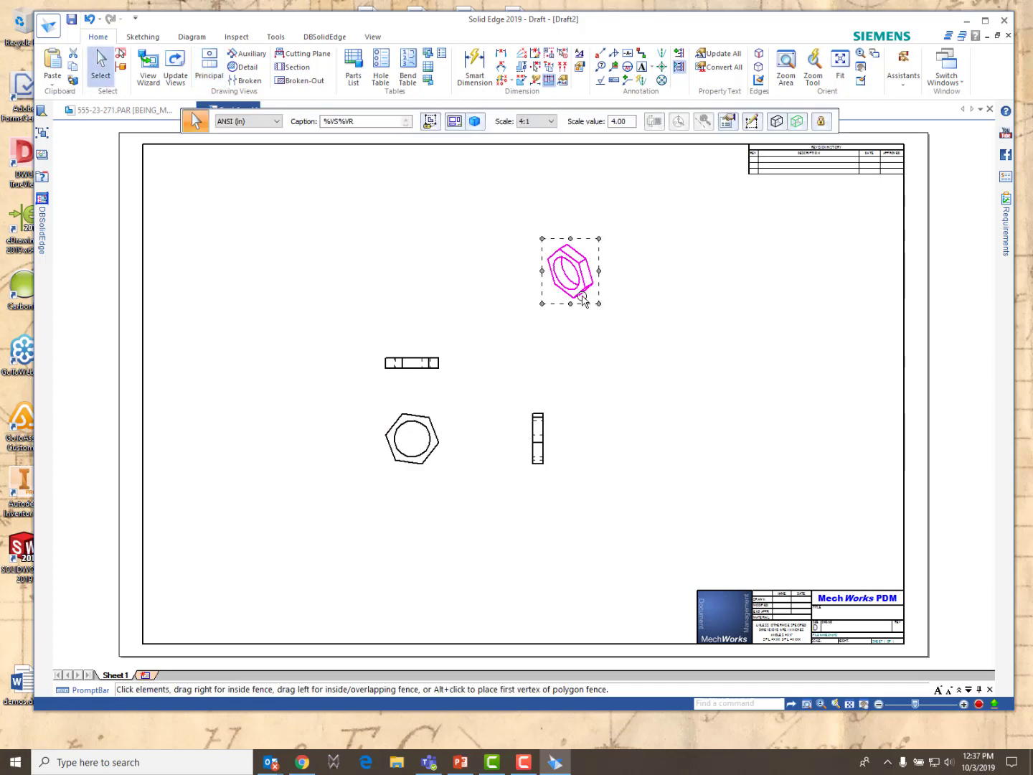
{"action": "left_click_drag", "start_coordinate": [583, 308], "coordinate": [591, 366]}
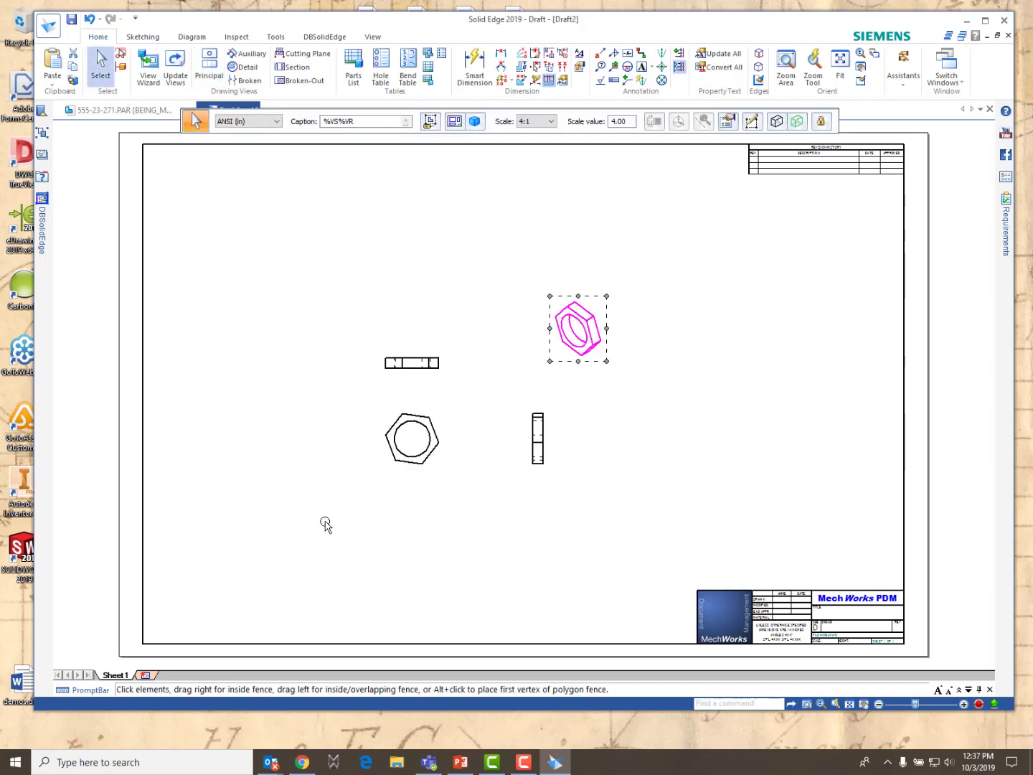
{"action": "left_click", "coordinate": [72, 21]}
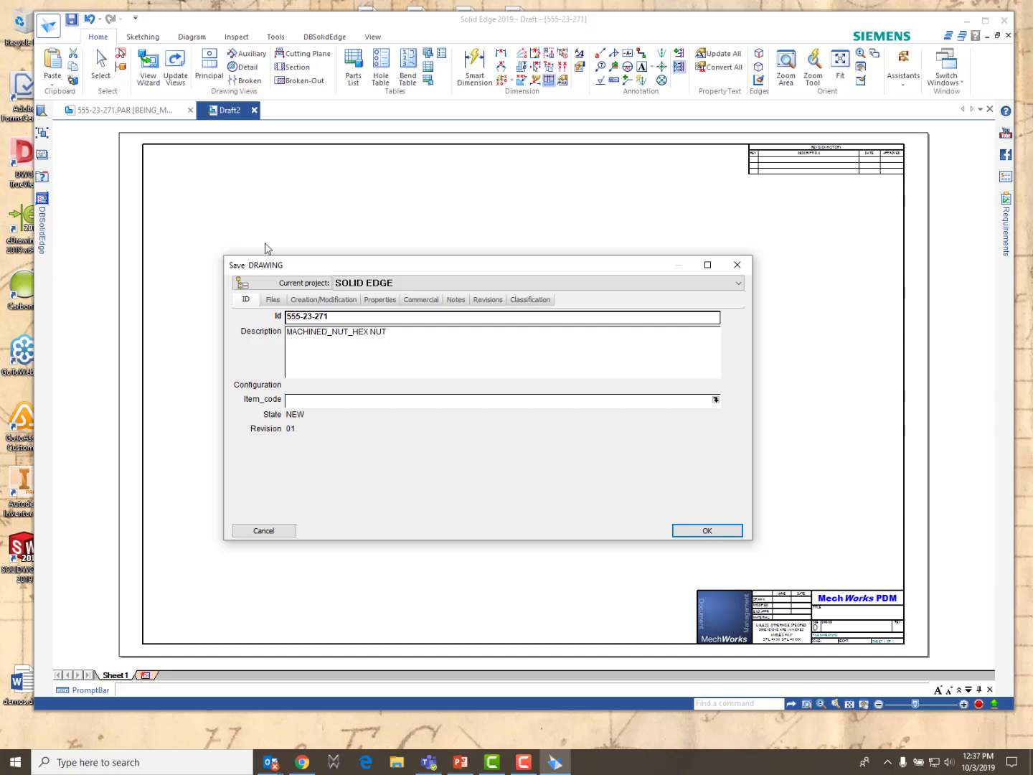
{"action": "left_click", "coordinate": [702, 537]}
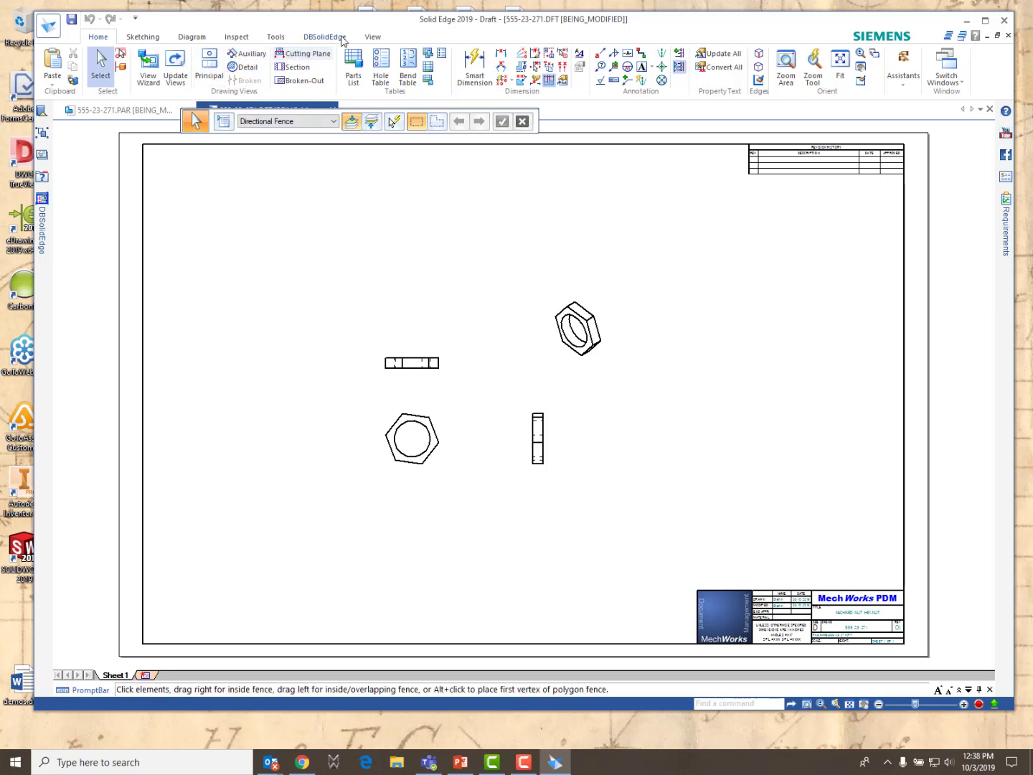
Examine the drawing's title block up close and return to the full sheet.
{"action": "left_click", "coordinate": [373, 36]}
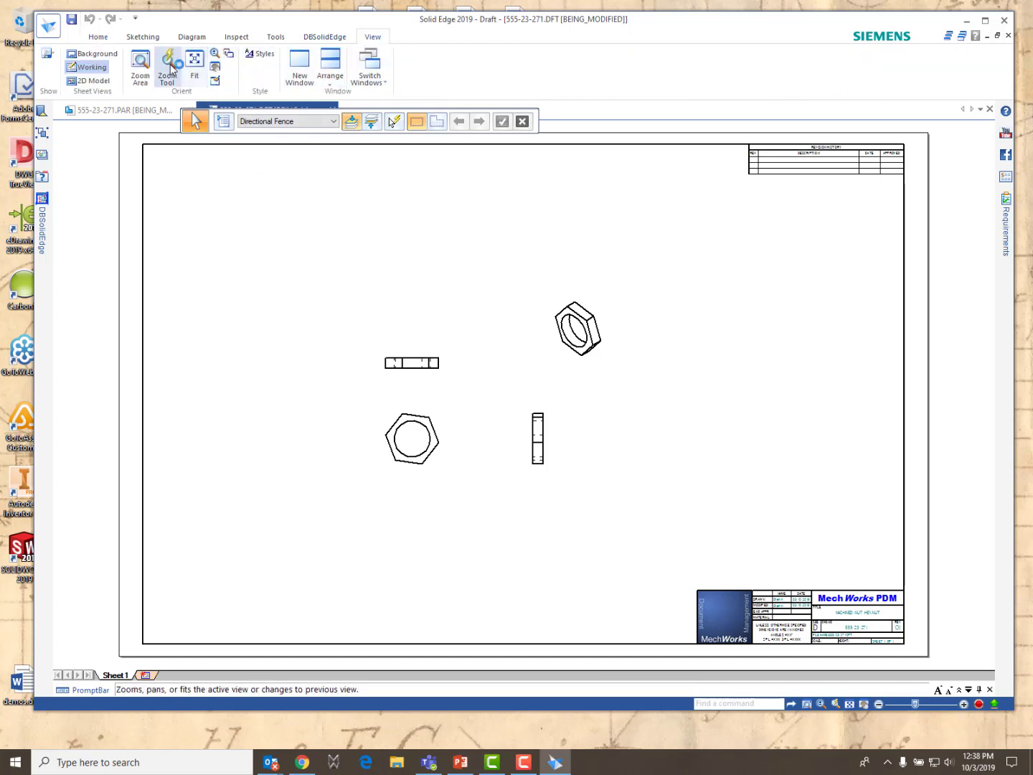
{"action": "left_click", "coordinate": [140, 63]}
{"action": "left_click_drag", "start_coordinate": [677, 539], "coordinate": [913, 655]}
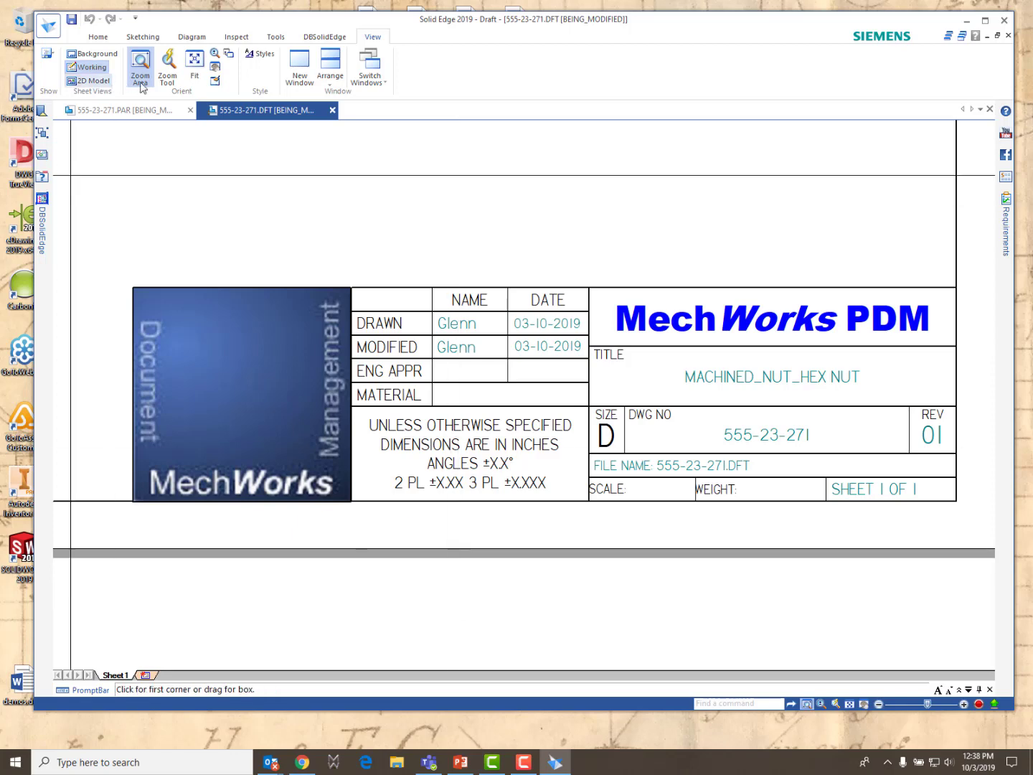
{"action": "left_click", "coordinate": [196, 63]}
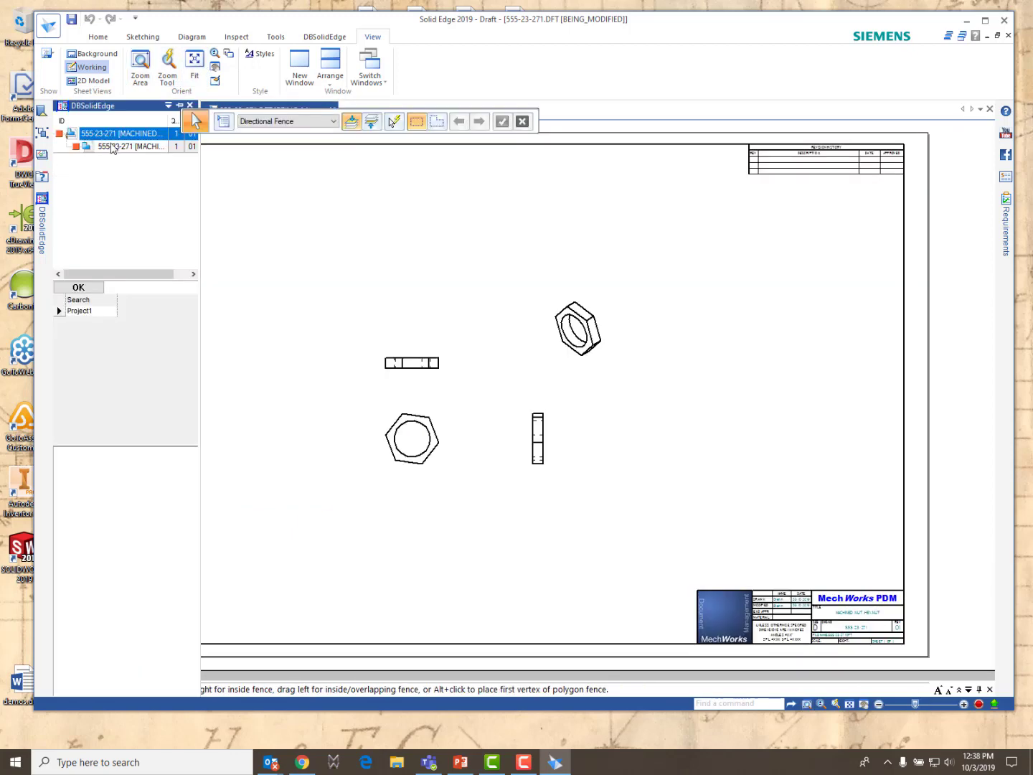
Open the nut part from the drawing's document tree and start approving it with all its components.
{"action": "left_click", "coordinate": [111, 148]}
{"action": "right_click", "coordinate": [112, 148]}
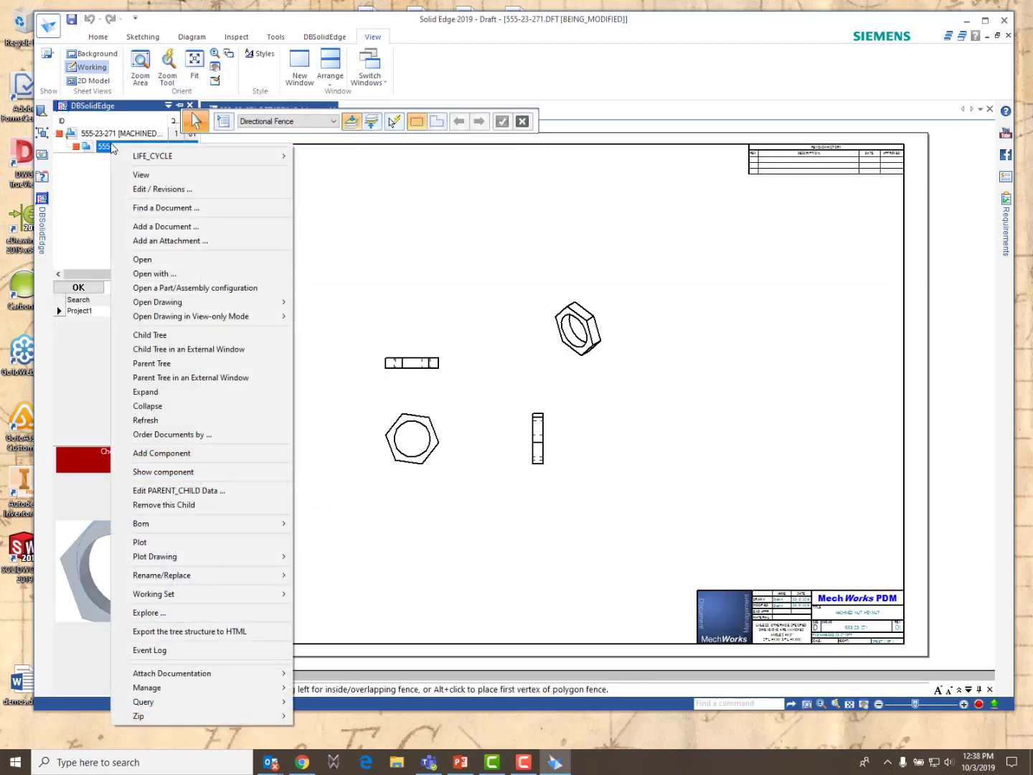
{"action": "left_click", "coordinate": [109, 152]}
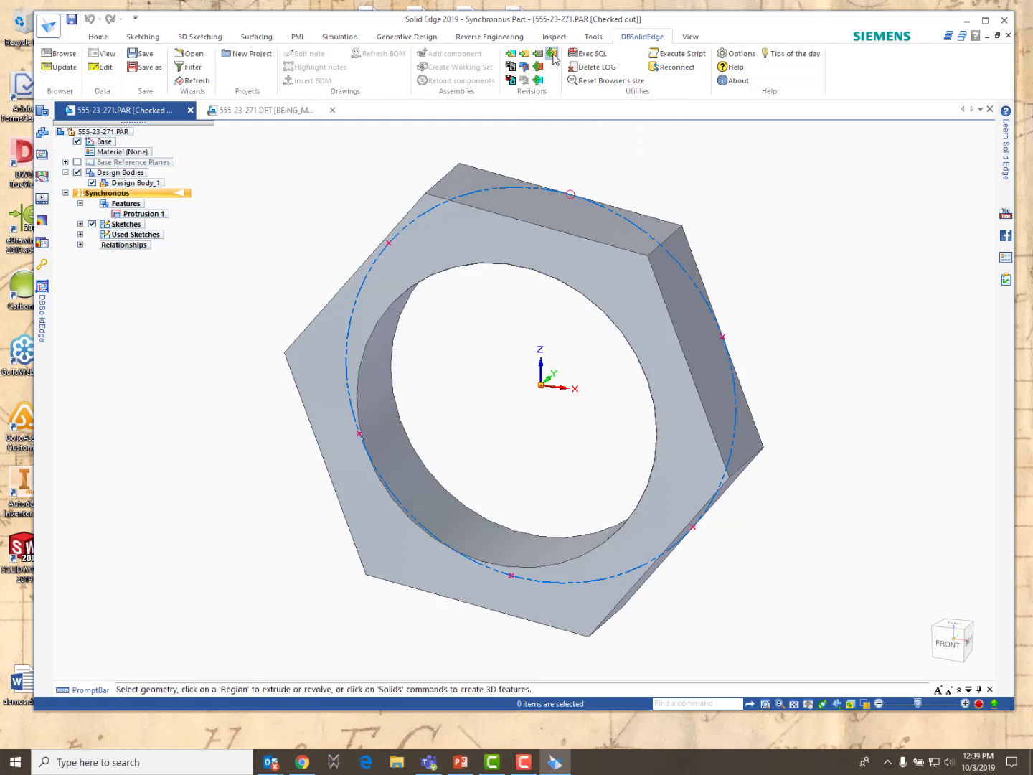
{"action": "left_click", "coordinate": [552, 55]}
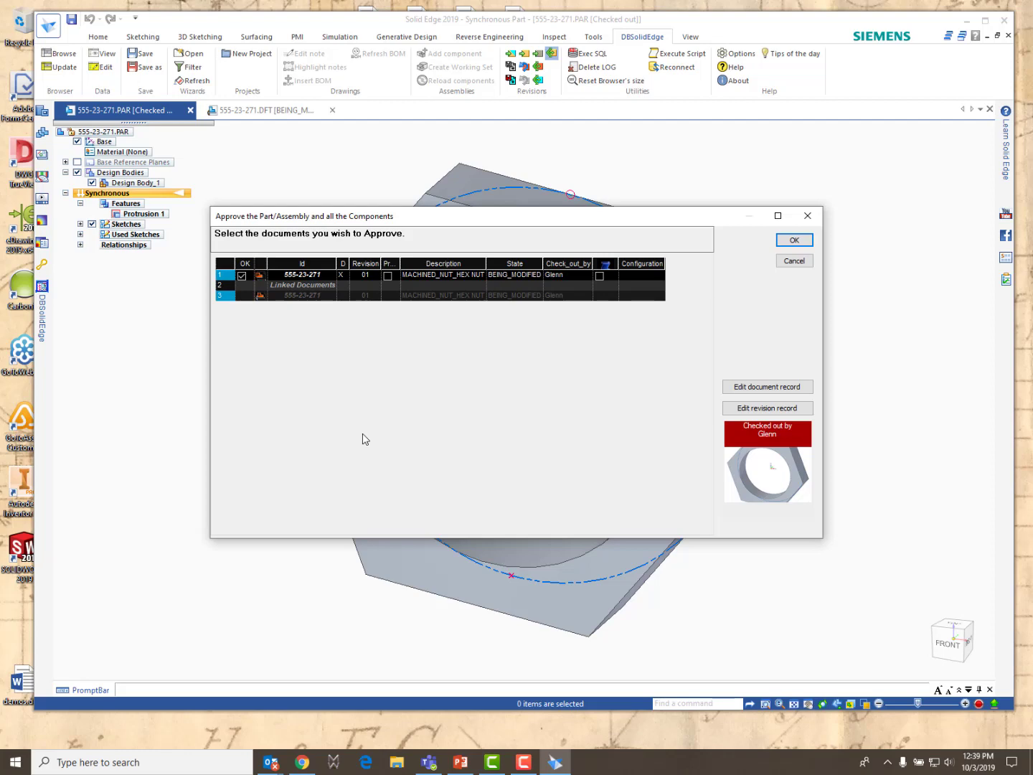
{"action": "left_click", "coordinate": [797, 244]}
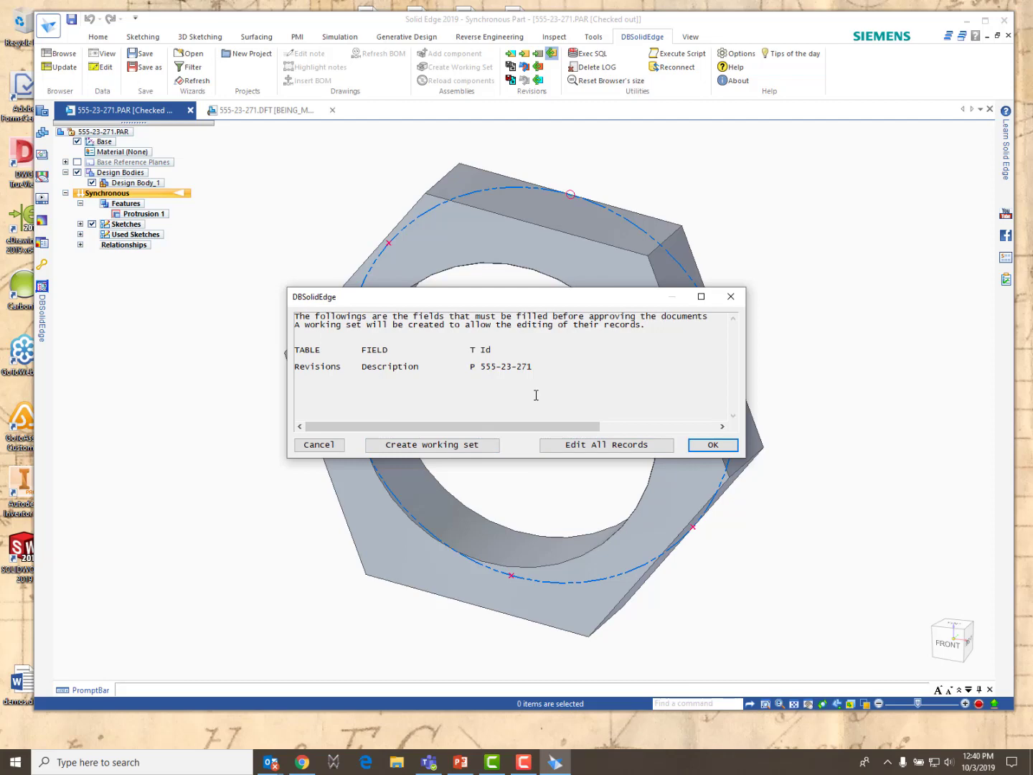
Fill in the required revision description with INITIAL DESIGN and approve the nut part with its linked drawing.
{"action": "left_click", "coordinate": [607, 449]}
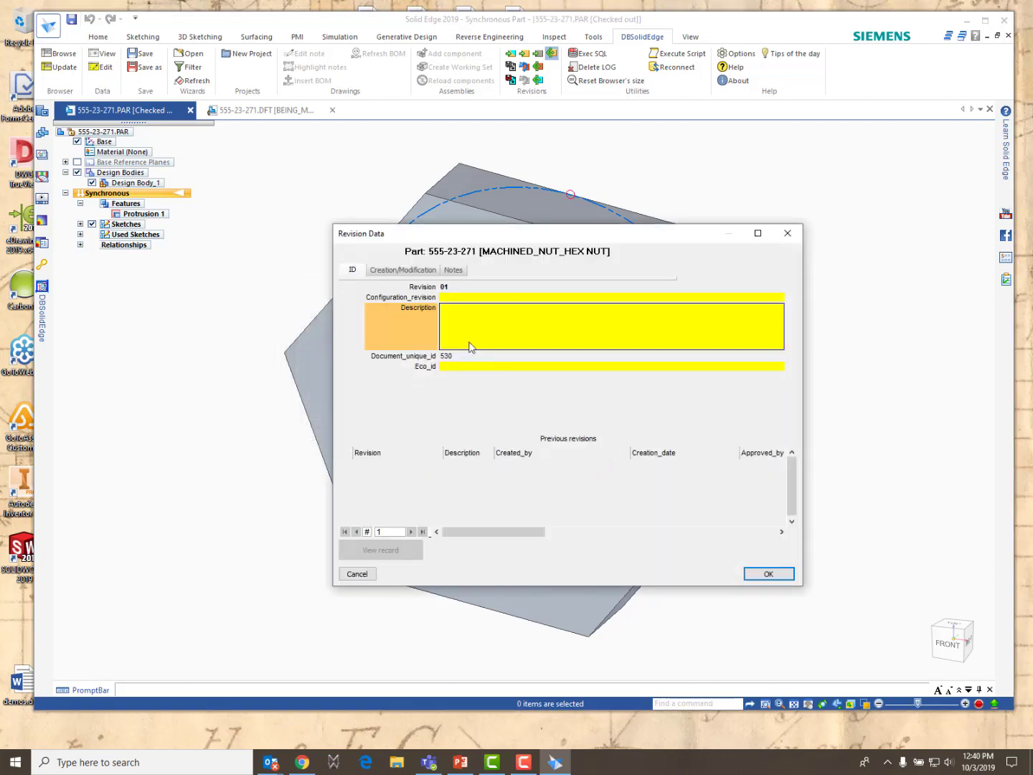
{"action": "left_click", "coordinate": [455, 317]}
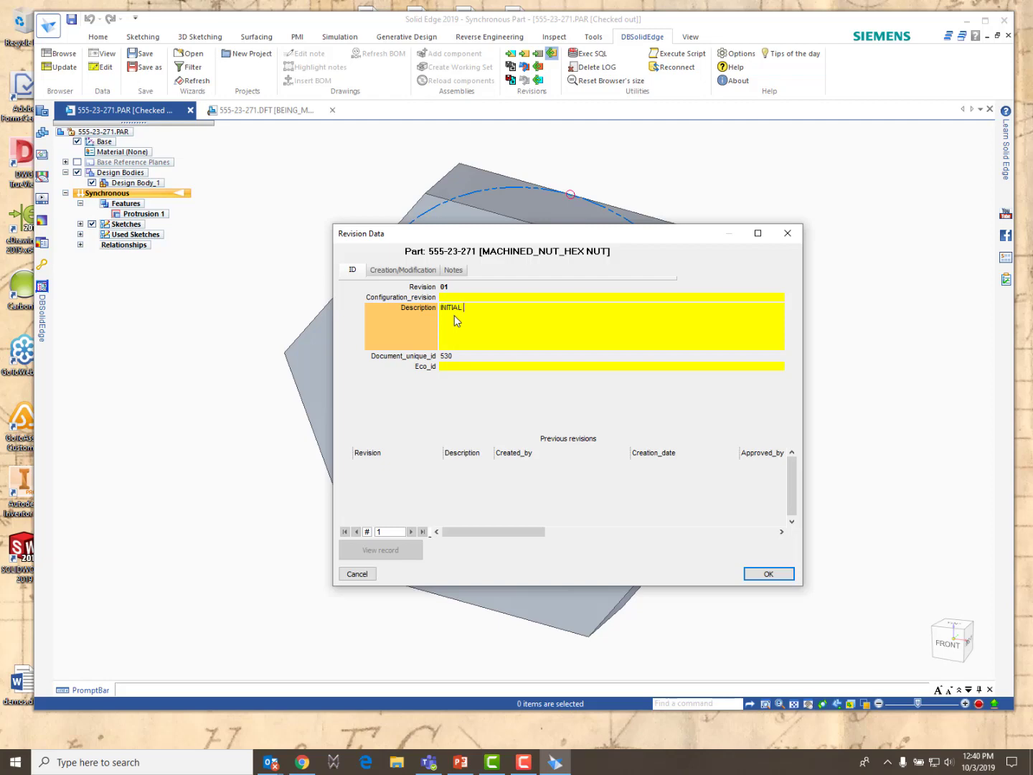
{"action": "type", "text": "IGN"}
{"action": "left_click", "coordinate": [780, 576]}
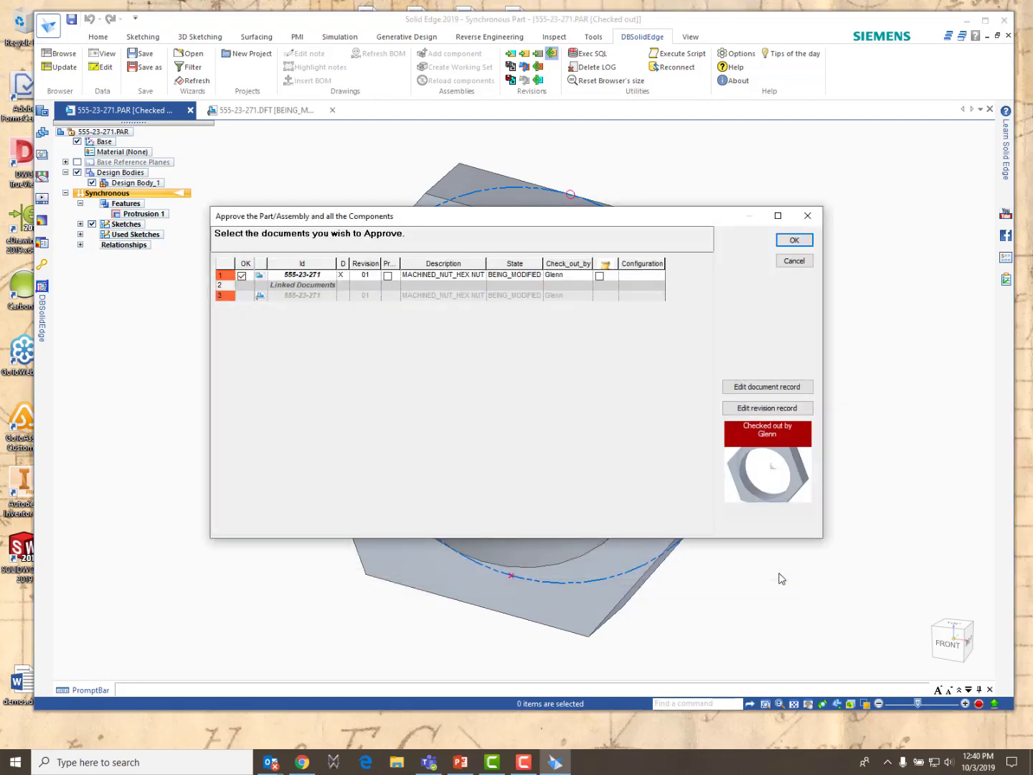
{"action": "left_click", "coordinate": [794, 241]}
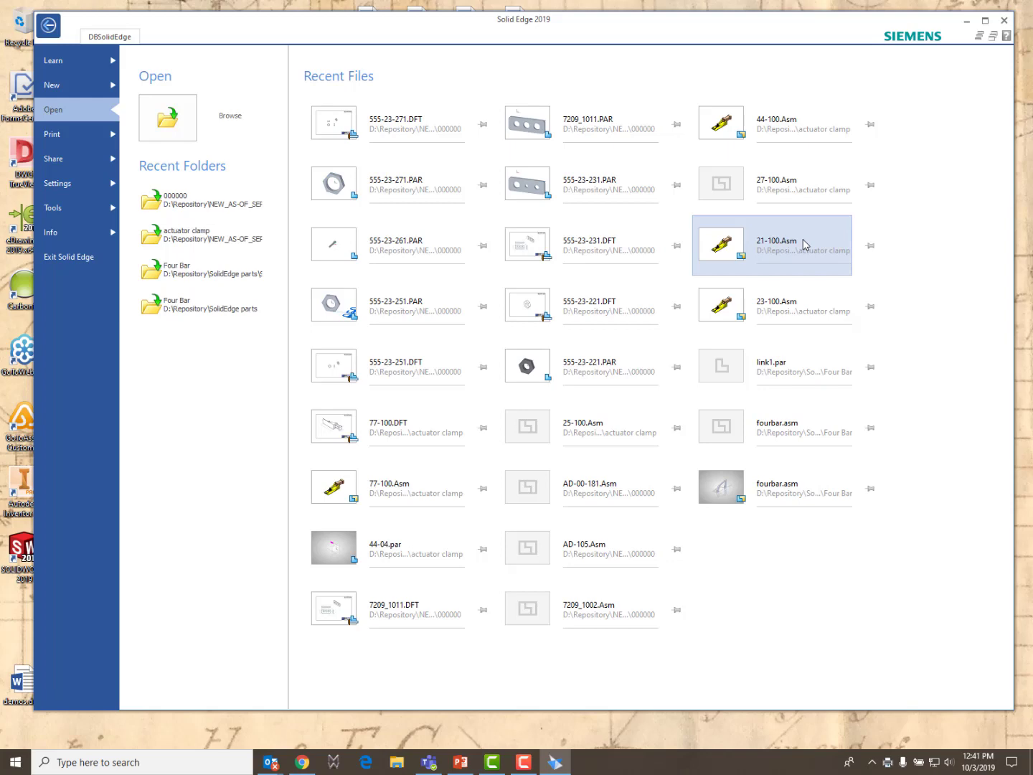
Examine part 555-23-271 in the PDM project tree, including its drawing preview and the drawing's attachments.
{"action": "left_click", "coordinate": [119, 38]}
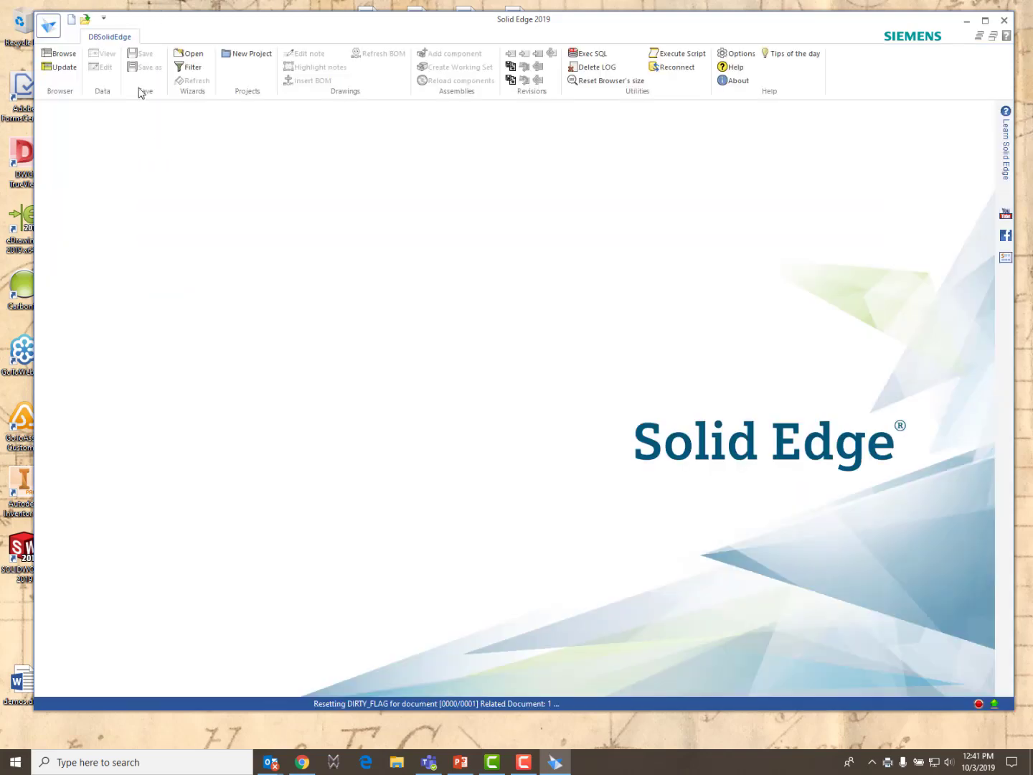
{"action": "left_click", "coordinate": [58, 54]}
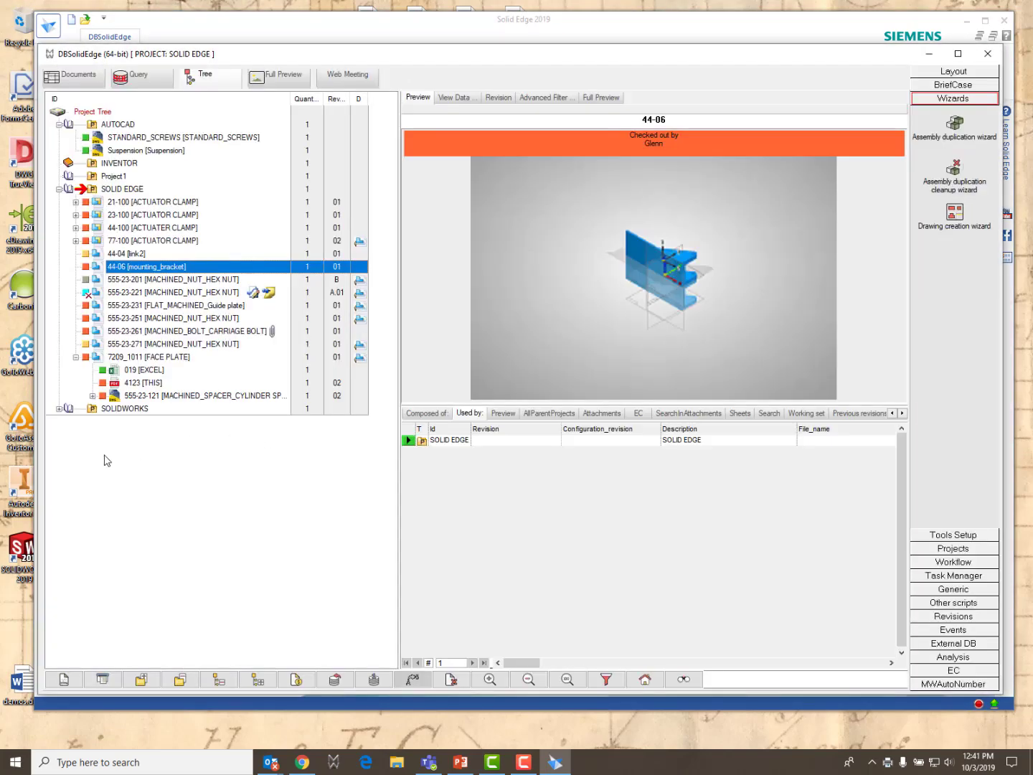
{"action": "left_click", "coordinate": [142, 345]}
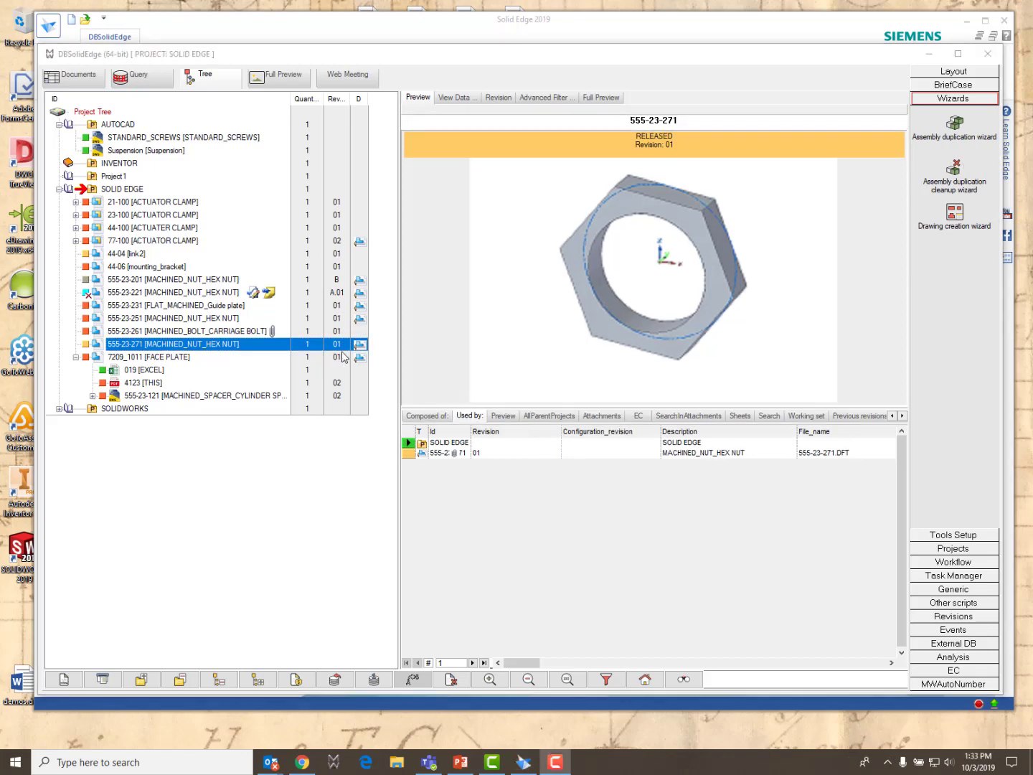
{"action": "left_click", "coordinate": [179, 350]}
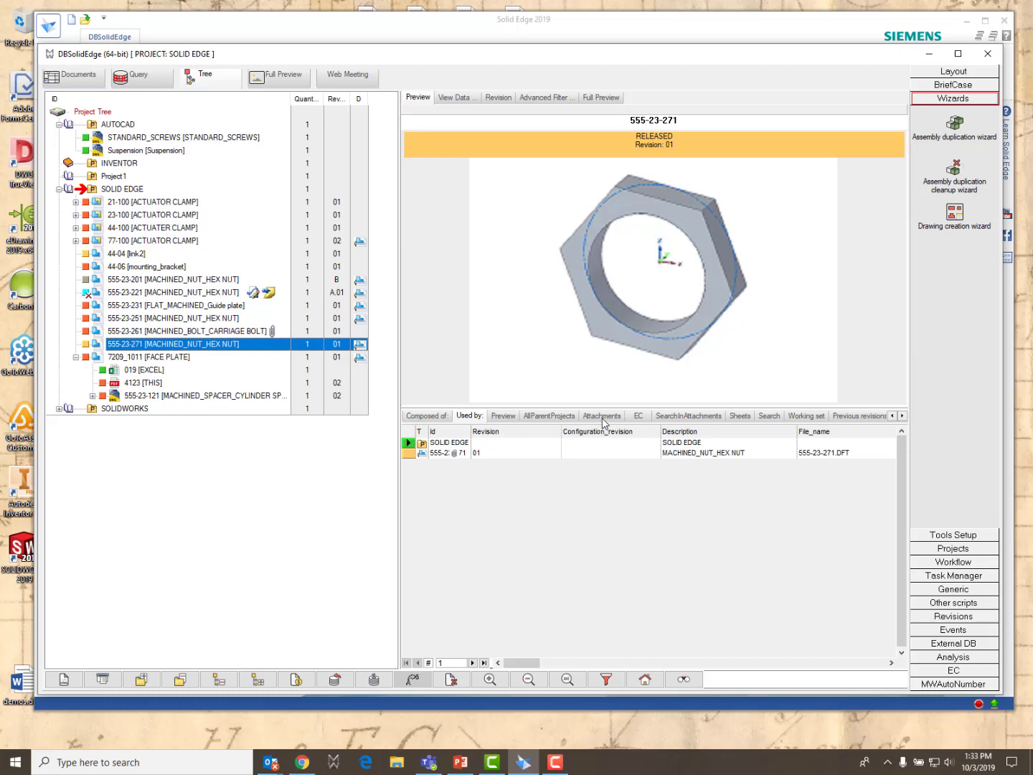
{"action": "left_click", "coordinate": [360, 346]}
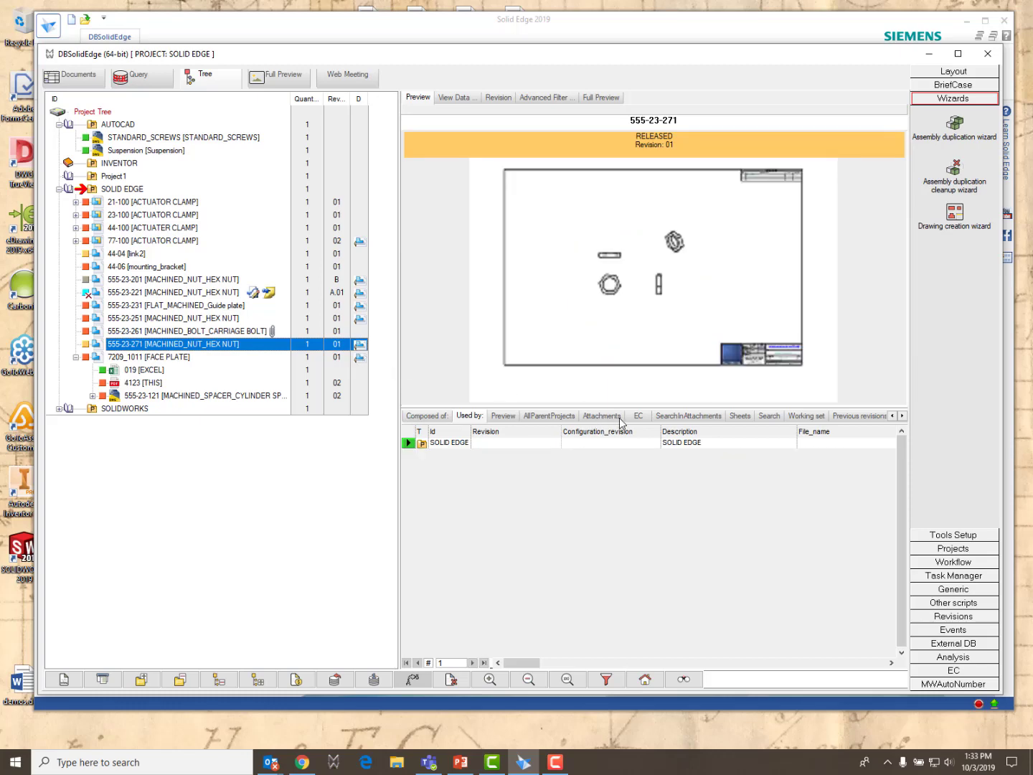
{"action": "left_click", "coordinate": [618, 417]}
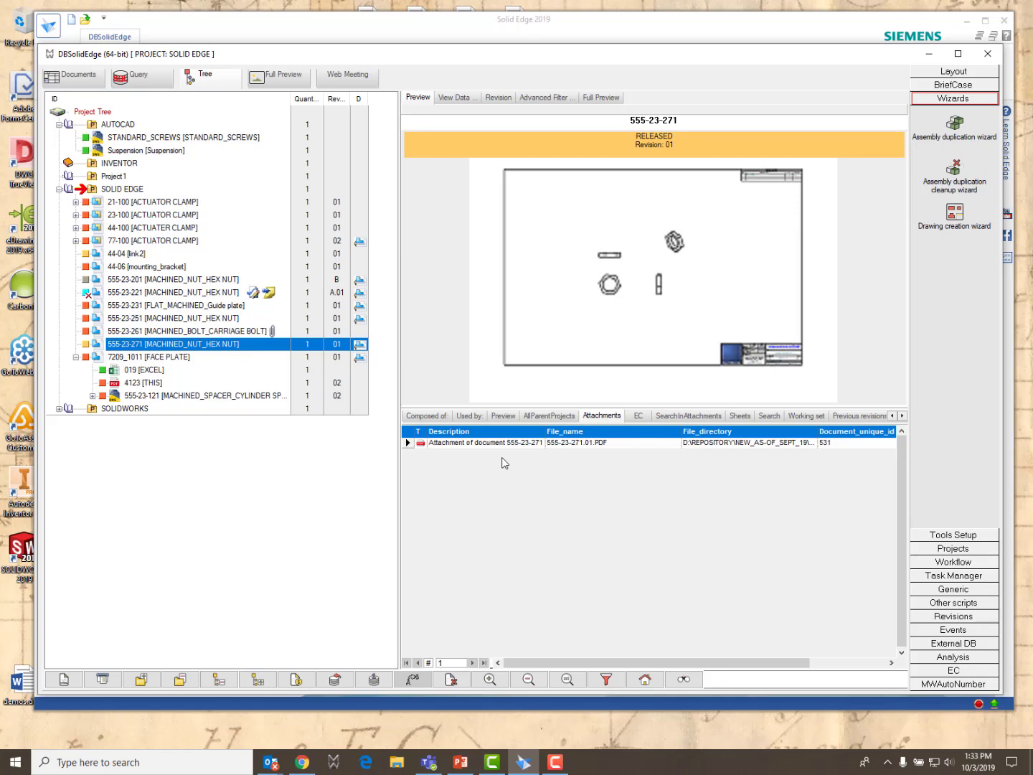
Increment the revision state of the 555-23-271 hex nut part and check it out for editing.
{"action": "left_click", "coordinate": [158, 344]}
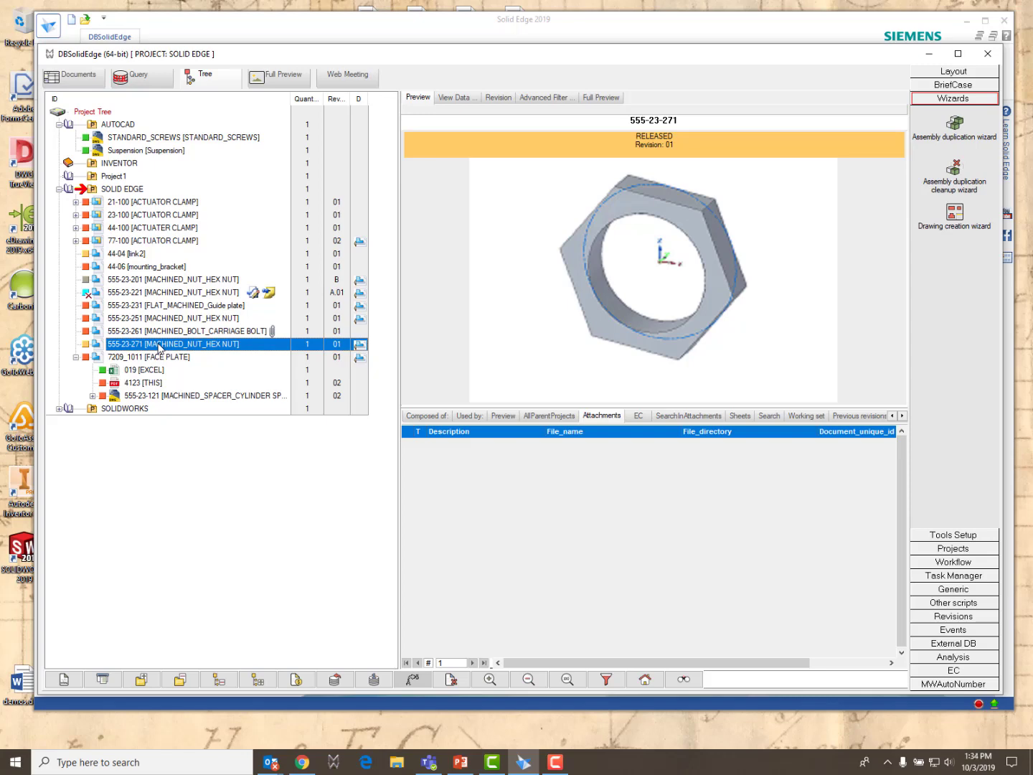
{"action": "right_click", "coordinate": [118, 348]}
{"action": "mouse_move", "coordinate": [171, 181]}
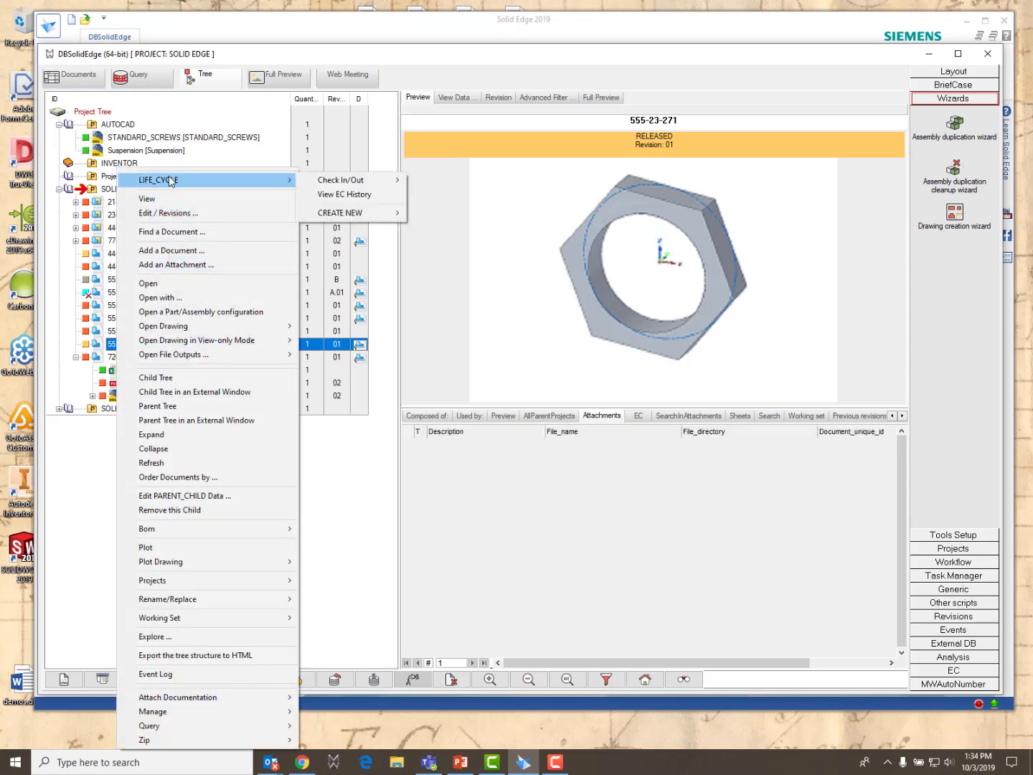
{"action": "mouse_move", "coordinate": [347, 184]}
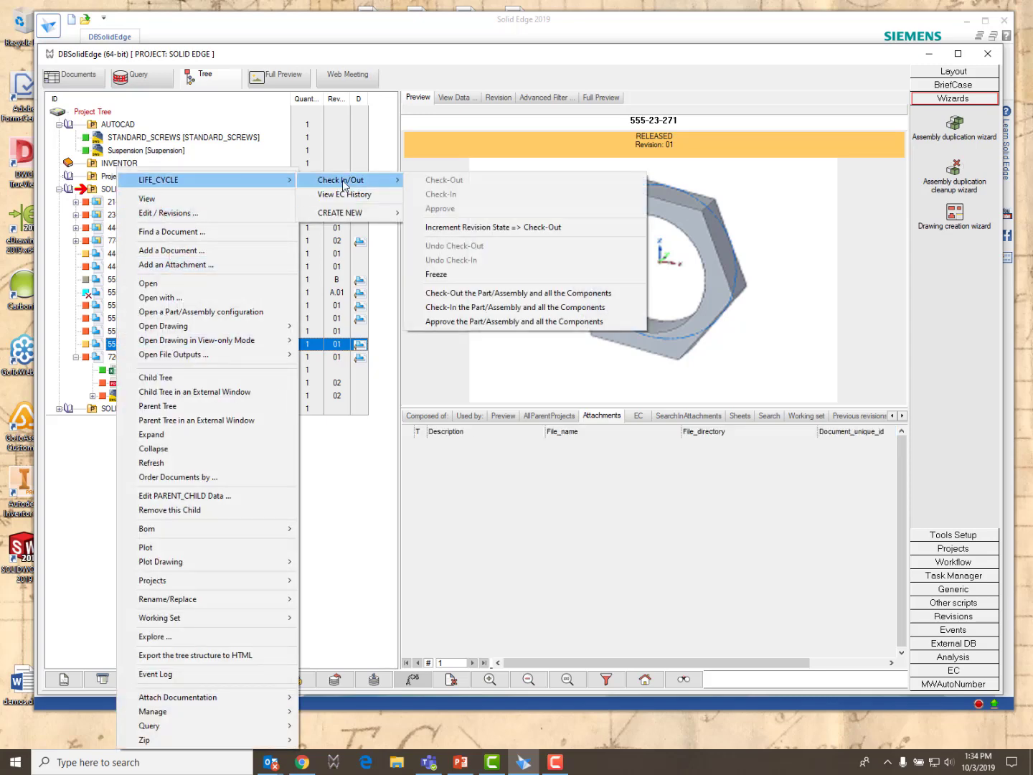
{"action": "left_click", "coordinate": [457, 228]}
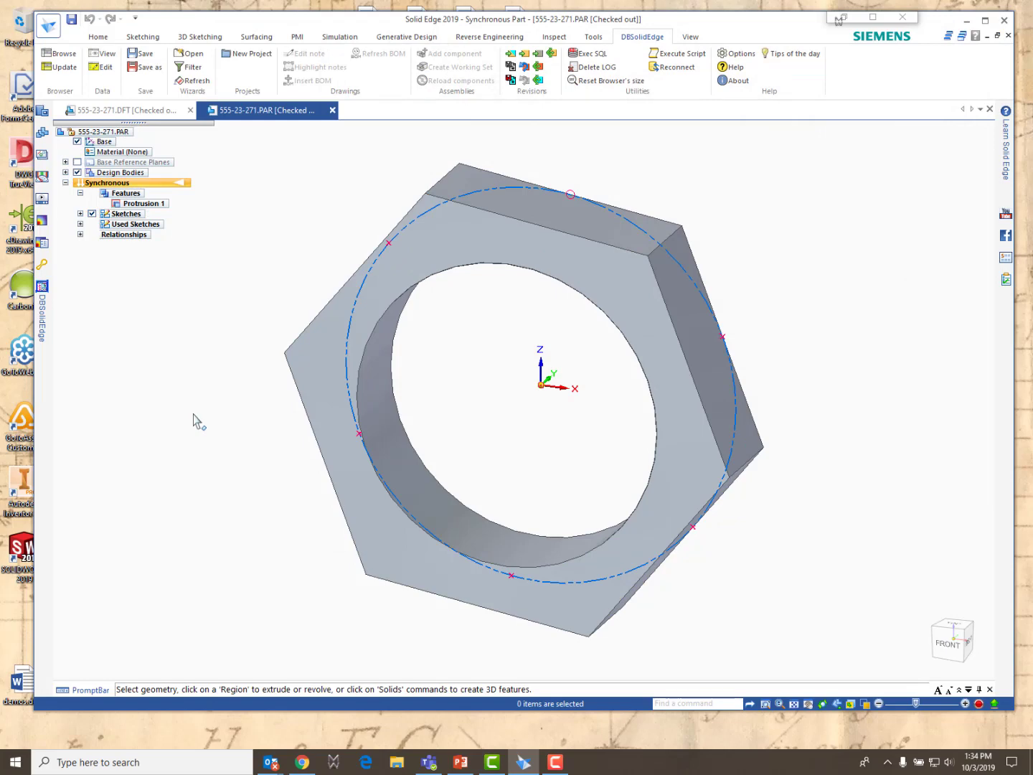
Set the diameter of the nut's central hole to 0.25 in.
{"action": "left_click", "coordinate": [746, 447]}
{"action": "left_click", "coordinate": [439, 480]}
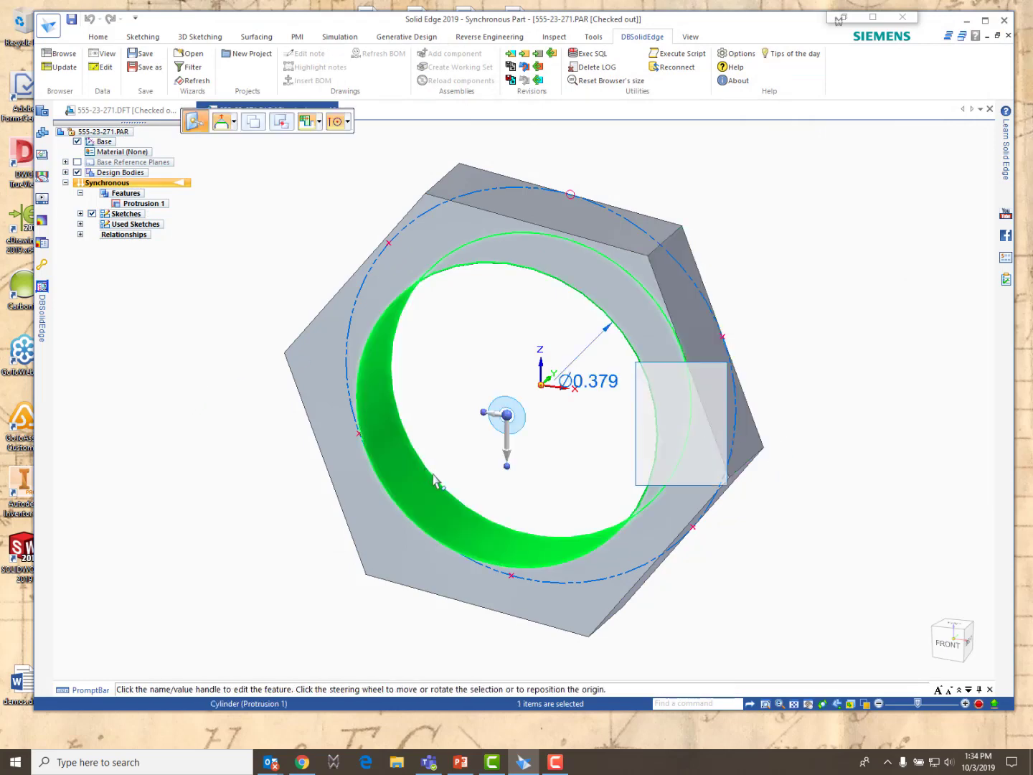
{"action": "left_click", "coordinate": [596, 385]}
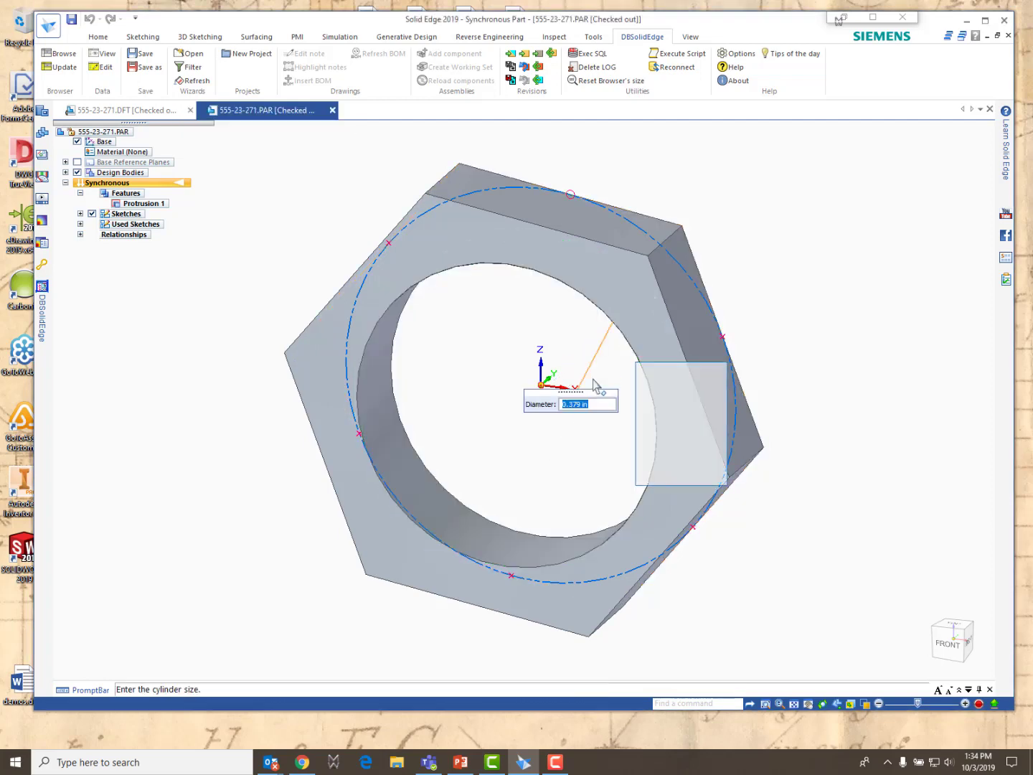
{"action": "left_click", "coordinate": [590, 406]}
{"action": "left_click_drag", "start_coordinate": [589, 406], "coordinate": [563, 406]}
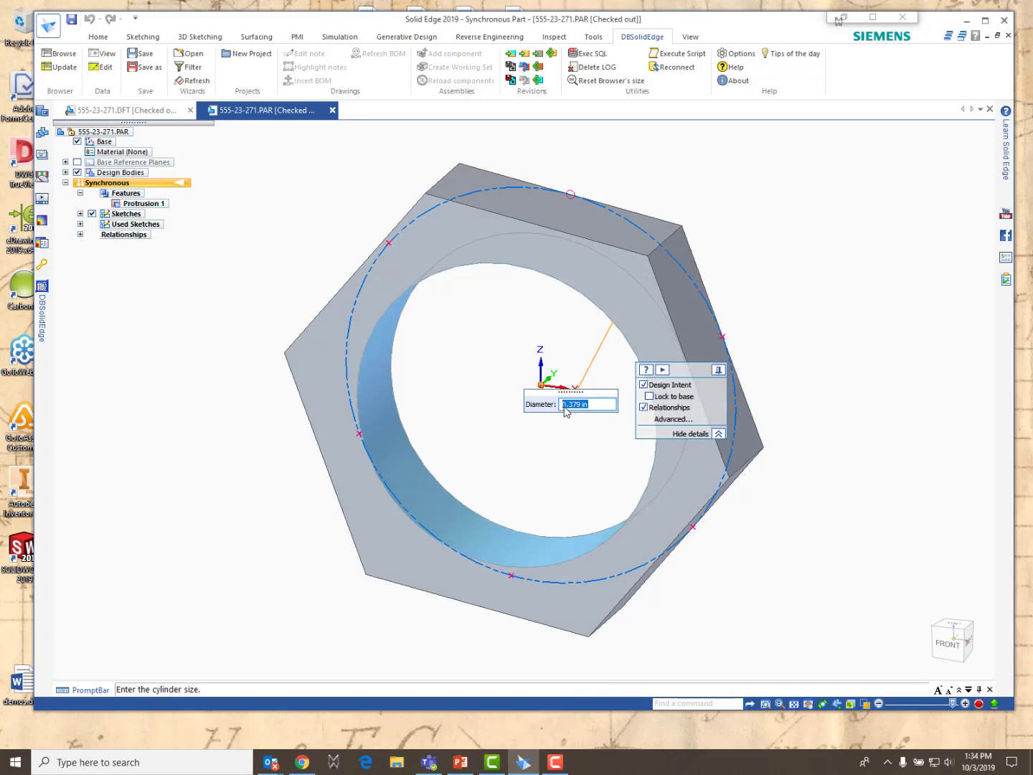
{"action": "key", "text": "BackSpace"}
{"action": "type", "text": "25"}
{"action": "key", "text": "Return"}
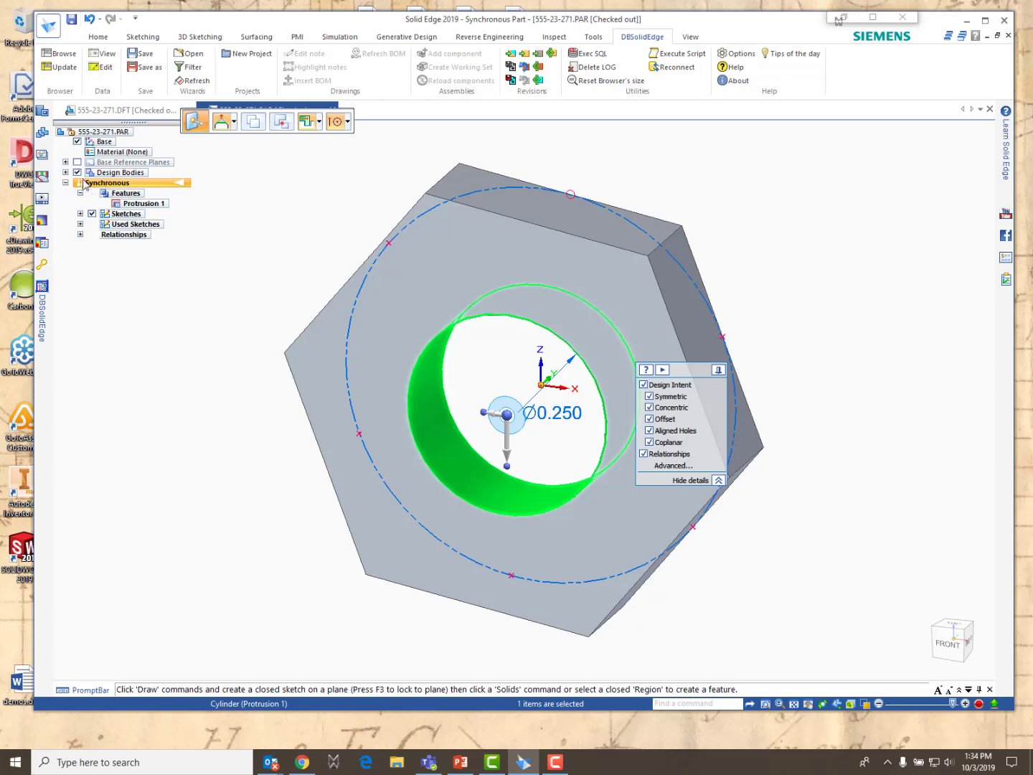
Assign the Stainless Steel, 304 material to the nut and save the part.
{"action": "right_click", "coordinate": [89, 152]}
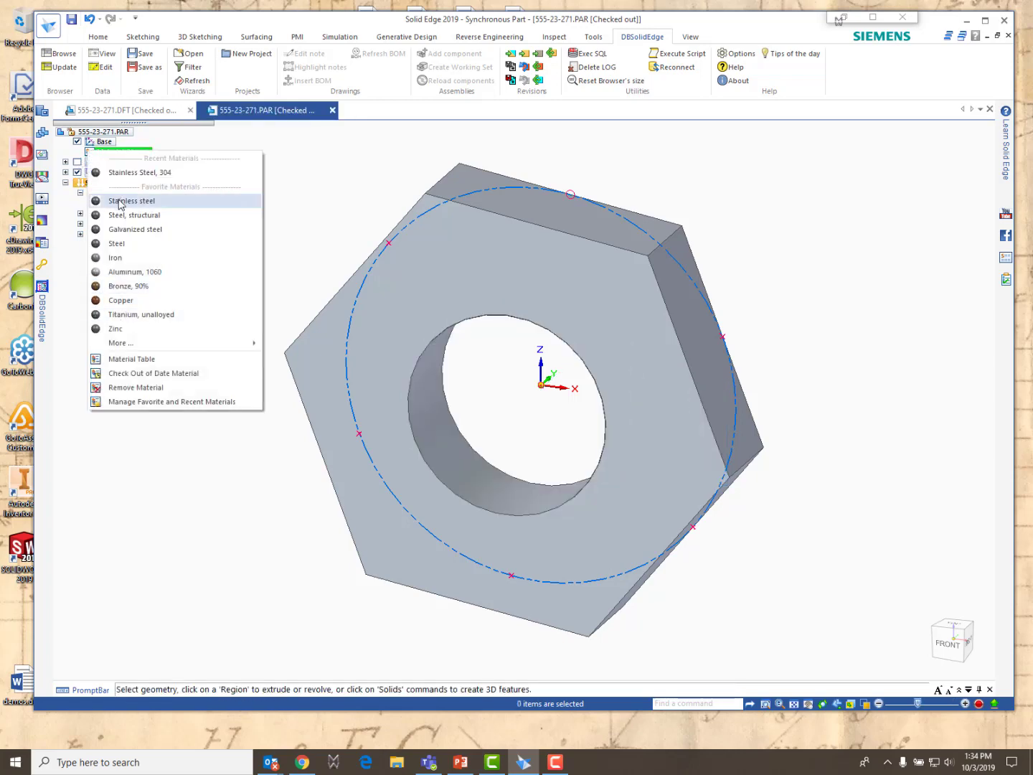
{"action": "left_click", "coordinate": [130, 176]}
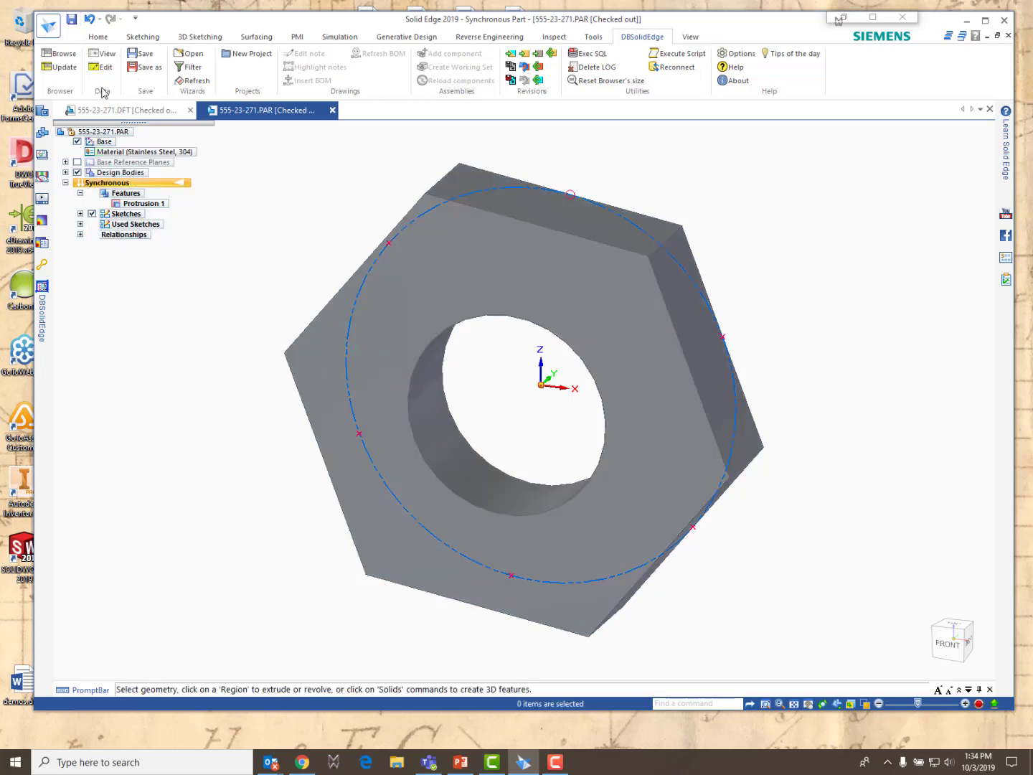
{"action": "left_click", "coordinate": [72, 20]}
Open the nut's drawing from the DBSolidEdge document tree and examine its title block up close.
{"action": "left_click", "coordinate": [50, 294]}
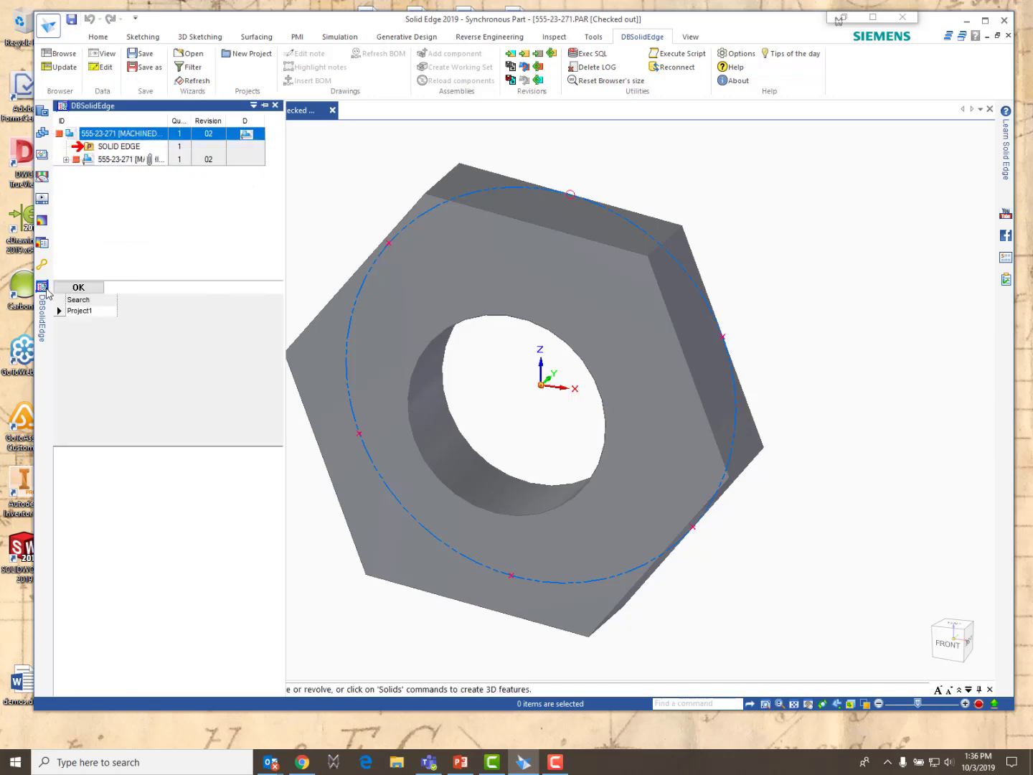
{"action": "left_click", "coordinate": [118, 159]}
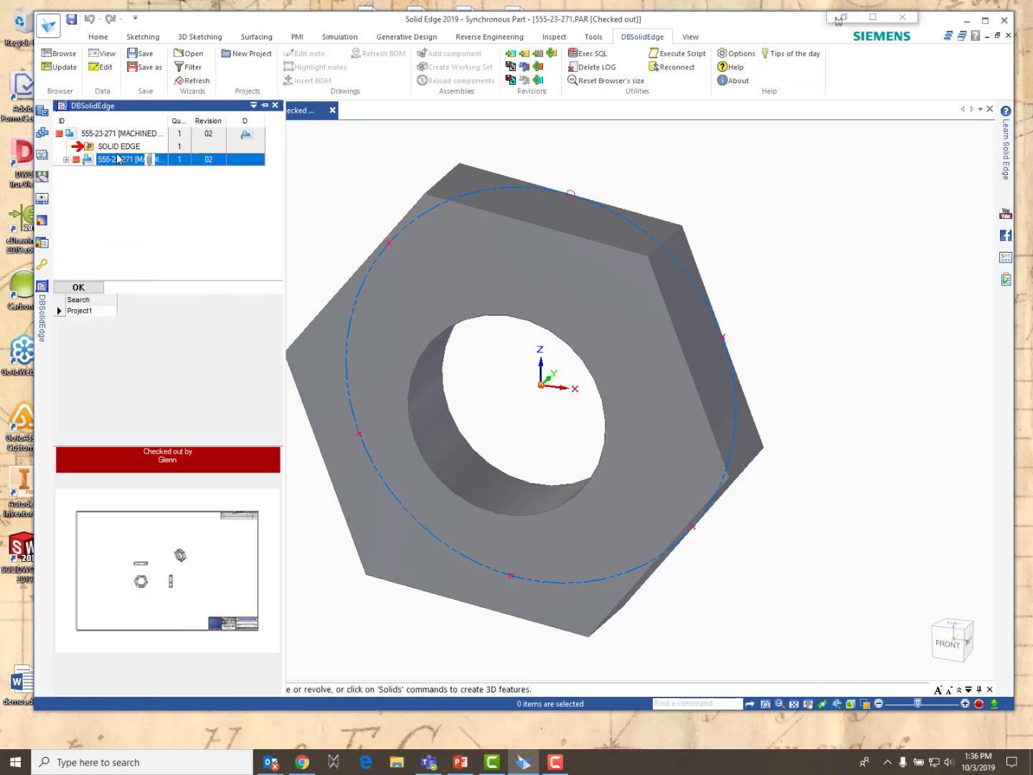
{"action": "double_click", "coordinate": [119, 158]}
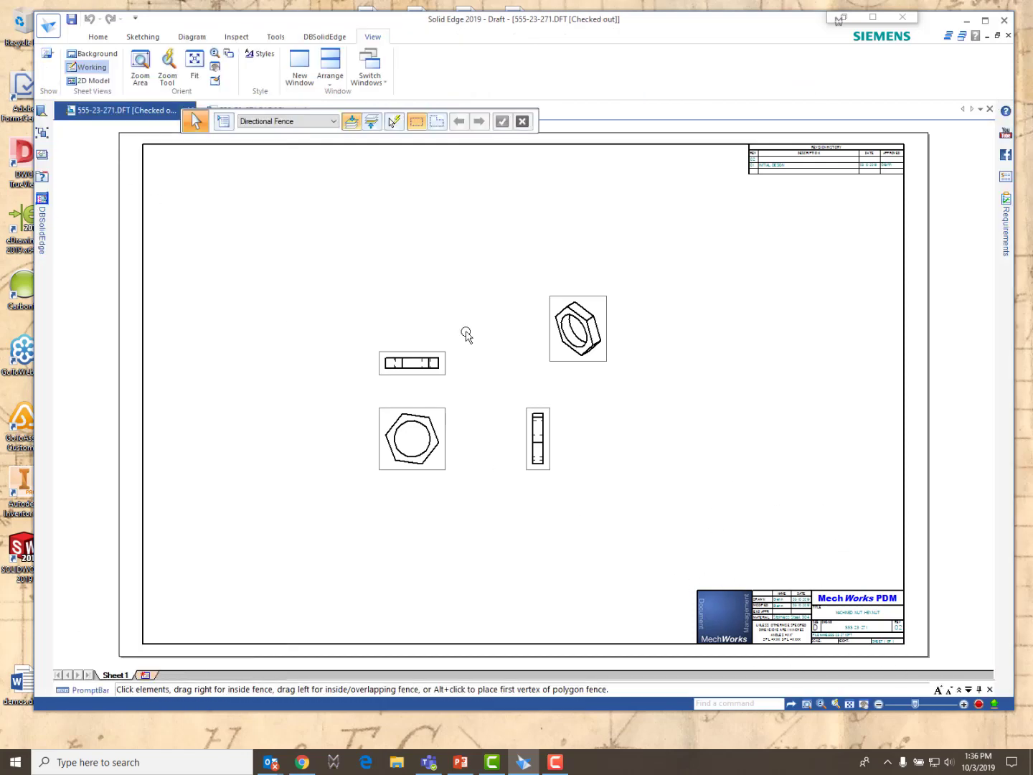
{"action": "left_click", "coordinate": [140, 65]}
{"action": "left_click_drag", "start_coordinate": [689, 580], "coordinate": [920, 656]}
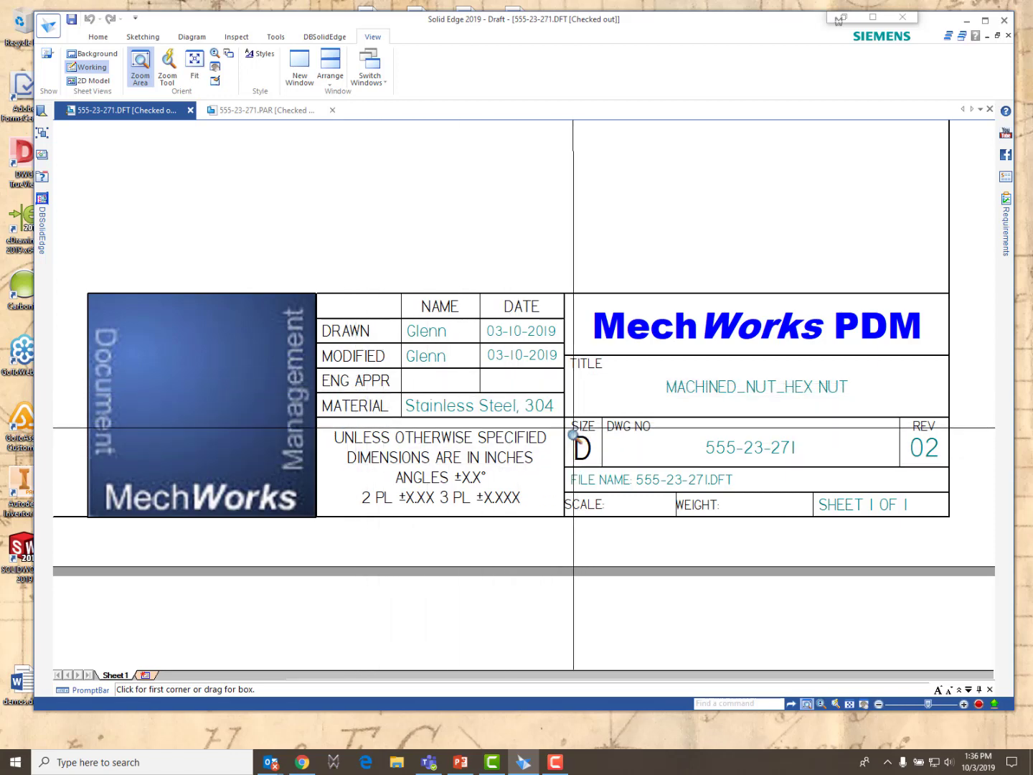
Show the whole drawing sheet and return to the 555-23-271 nut part through the document tree.
{"action": "left_click", "coordinate": [193, 64]}
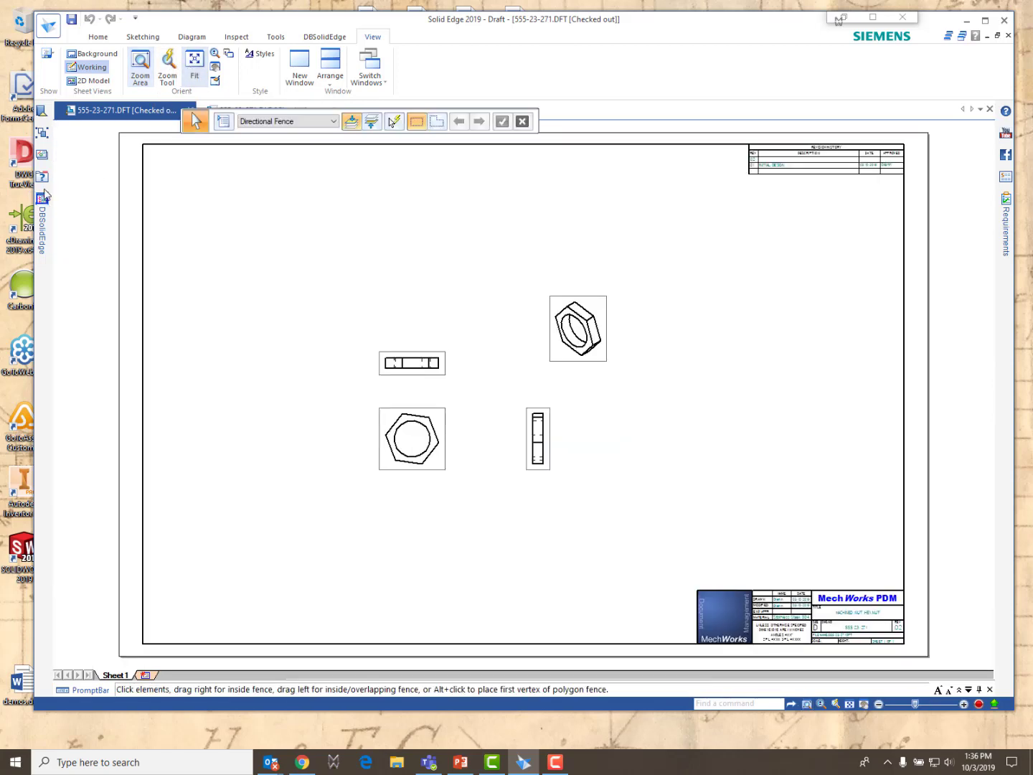
{"action": "mouse_move", "coordinate": [42, 201]}
{"action": "double_click", "coordinate": [117, 147]}
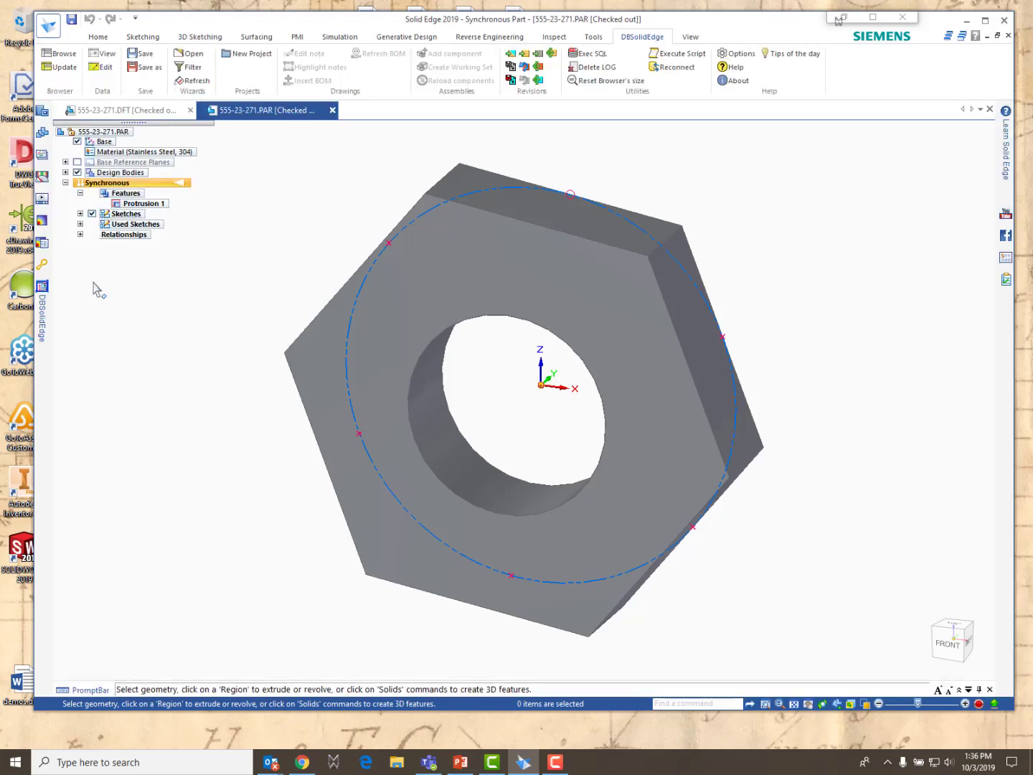
Open the nut part's database record for editing at its material and treatment properties.
{"action": "mouse_move", "coordinate": [42, 289]}
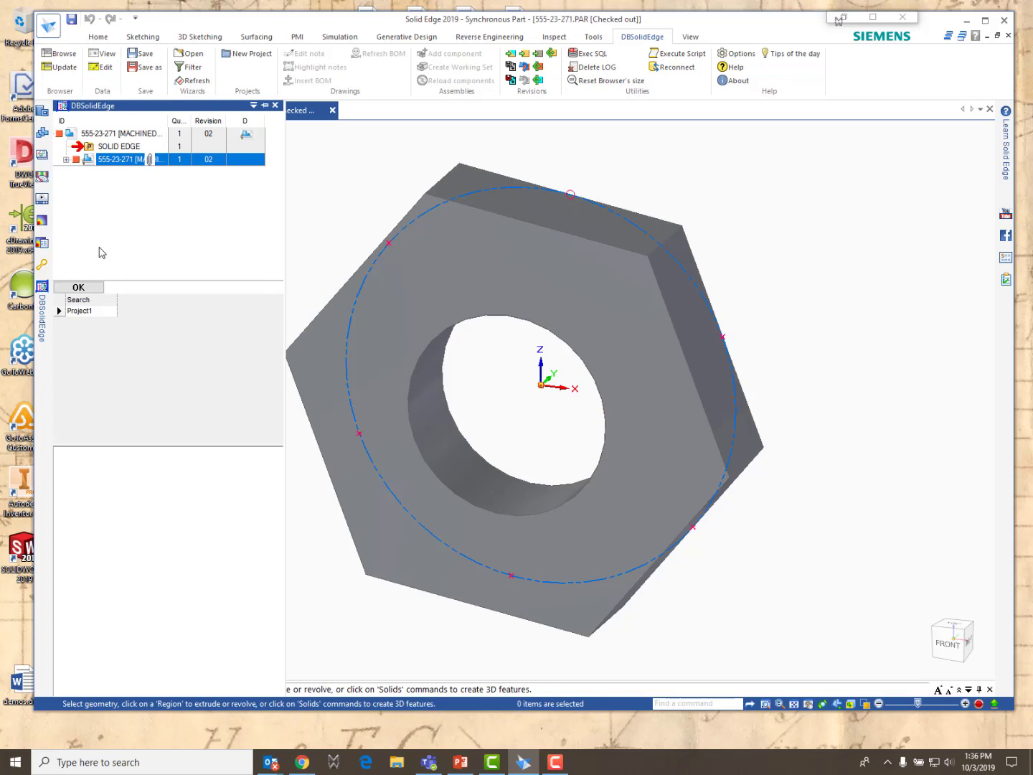
{"action": "right_click", "coordinate": [111, 138]}
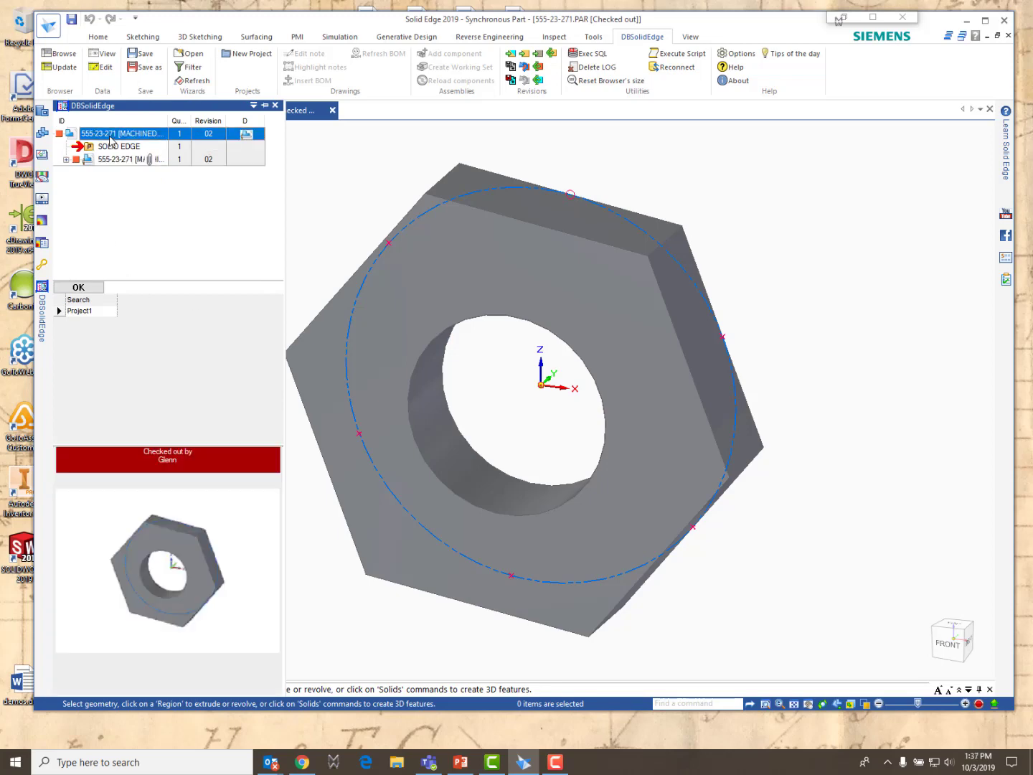
{"action": "left_click", "coordinate": [155, 182]}
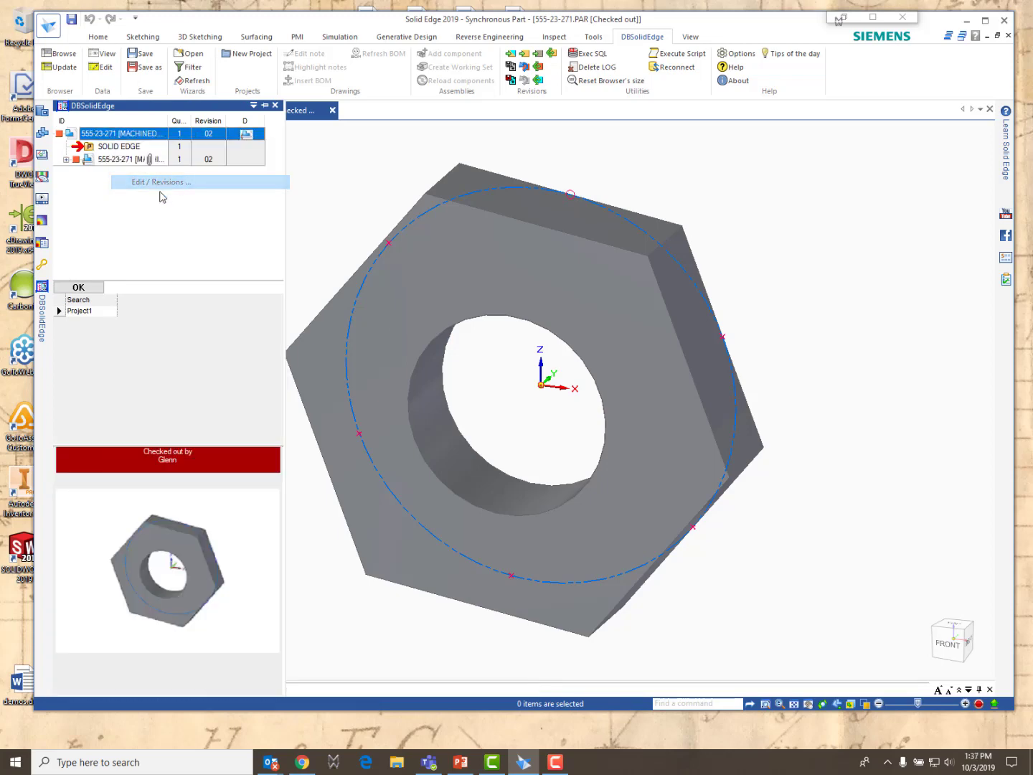
{"action": "left_click", "coordinate": [377, 282]}
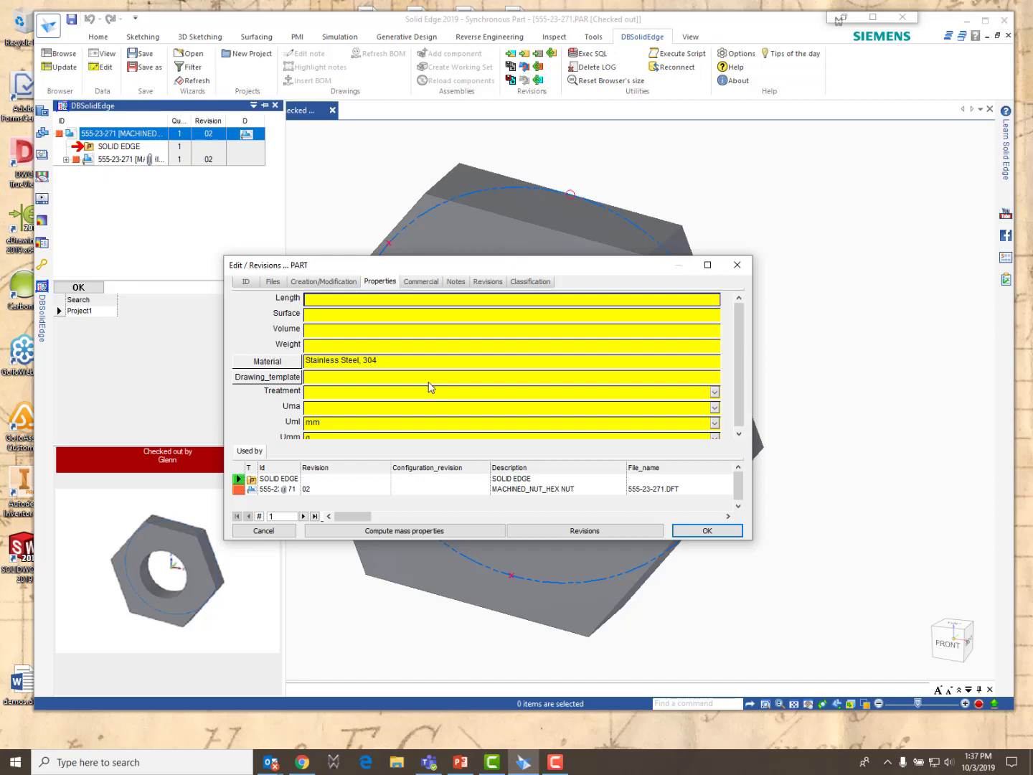
Enter BRUSHED as the Treatment property of the nut.
{"action": "left_click", "coordinate": [327, 392]}
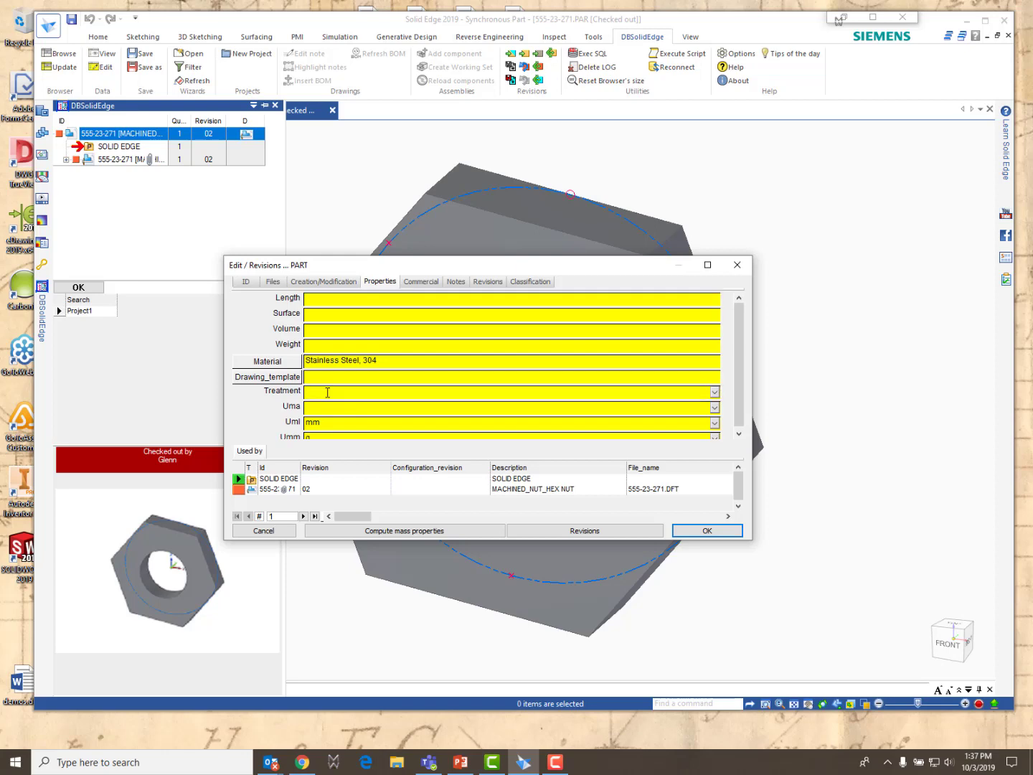
{"action": "type", "text": "bt"}
{"action": "type", "text": "rush"}
{"action": "type", "text": "ed"}
{"action": "left_click", "coordinate": [371, 408]}
Set the Treatment property to POLISHED, accept the record changes and save the part.
{"action": "left_click", "coordinate": [716, 393]}
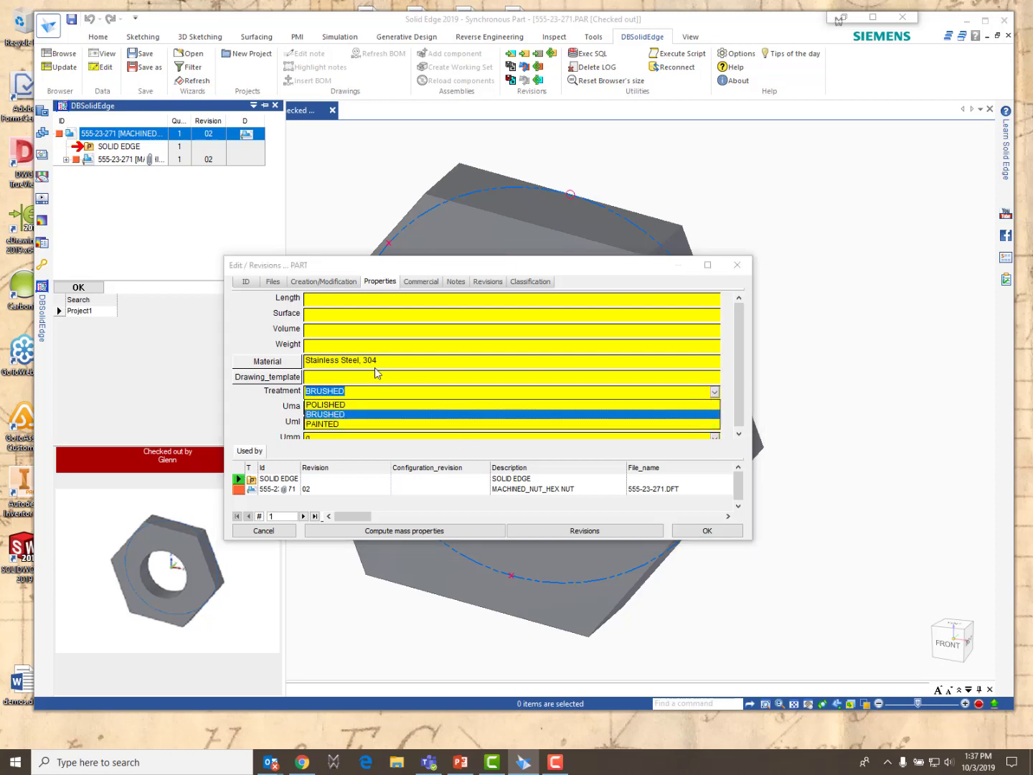
{"action": "left_click", "coordinate": [332, 405]}
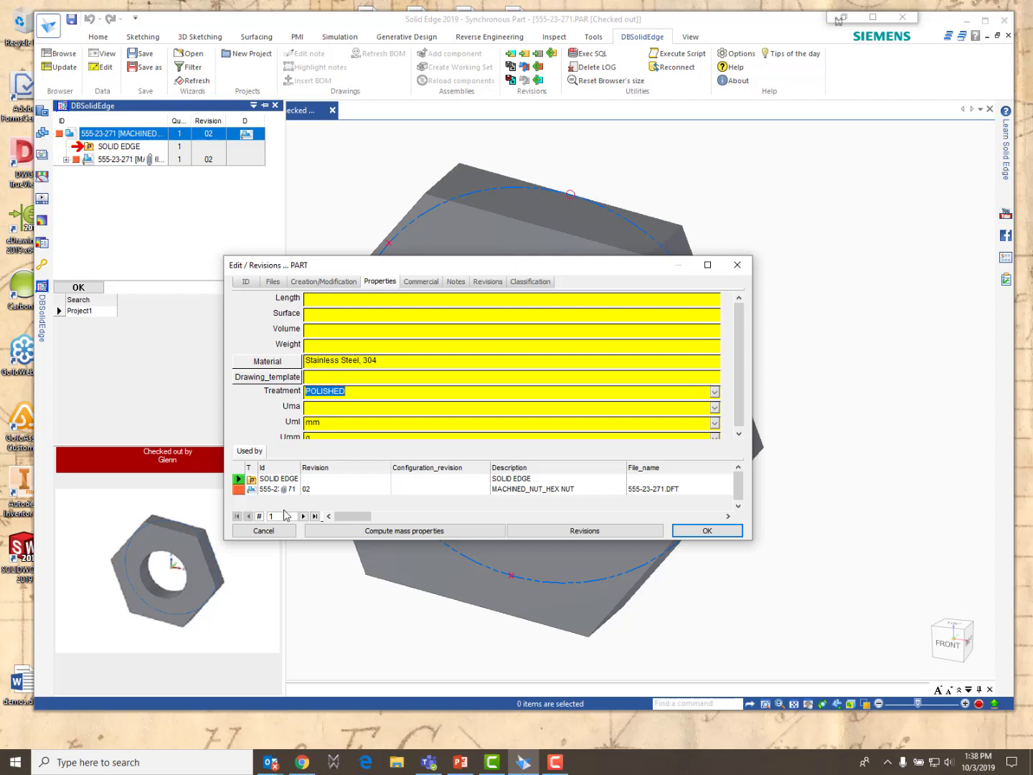
{"action": "left_click", "coordinate": [713, 530]}
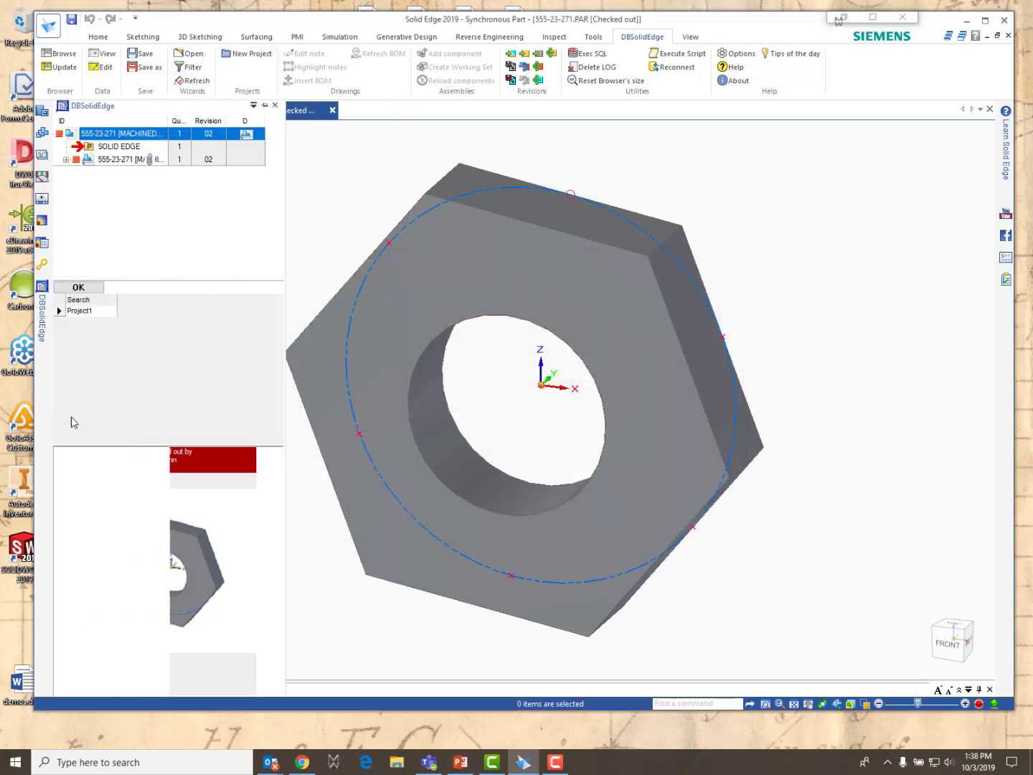
{"action": "left_click", "coordinate": [70, 18]}
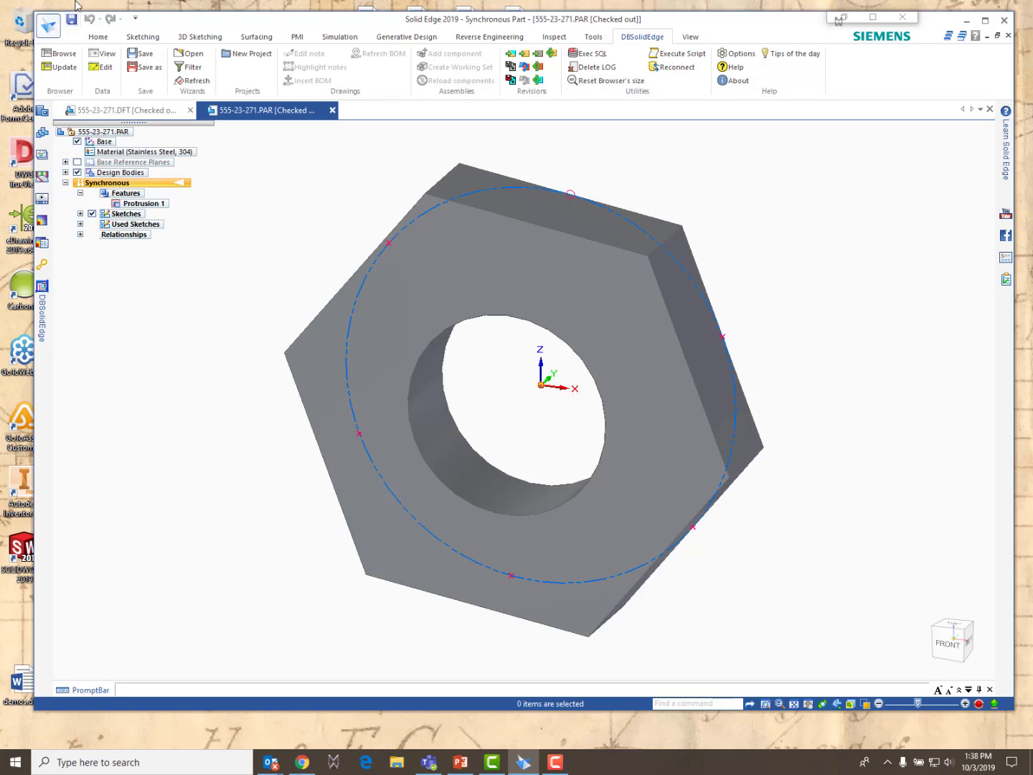
Approve the nut with the revision description "ADDED MATERAIL" applied to all records in the working set.
{"action": "left_click", "coordinate": [552, 54]}
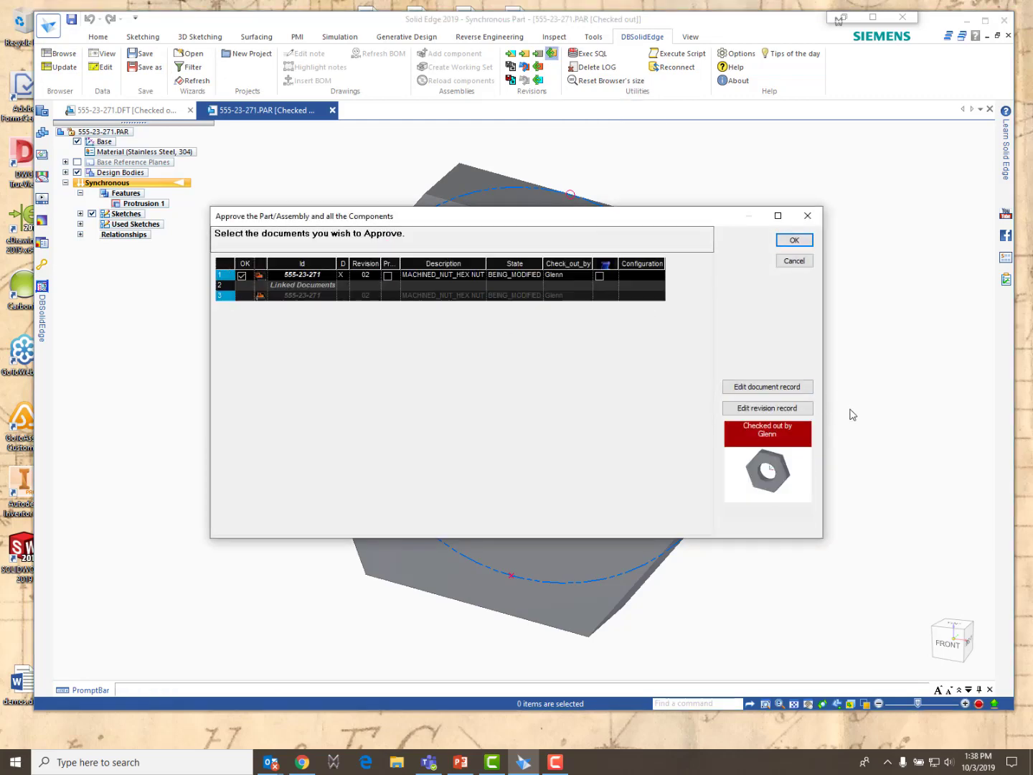
{"action": "left_click", "coordinate": [782, 410]}
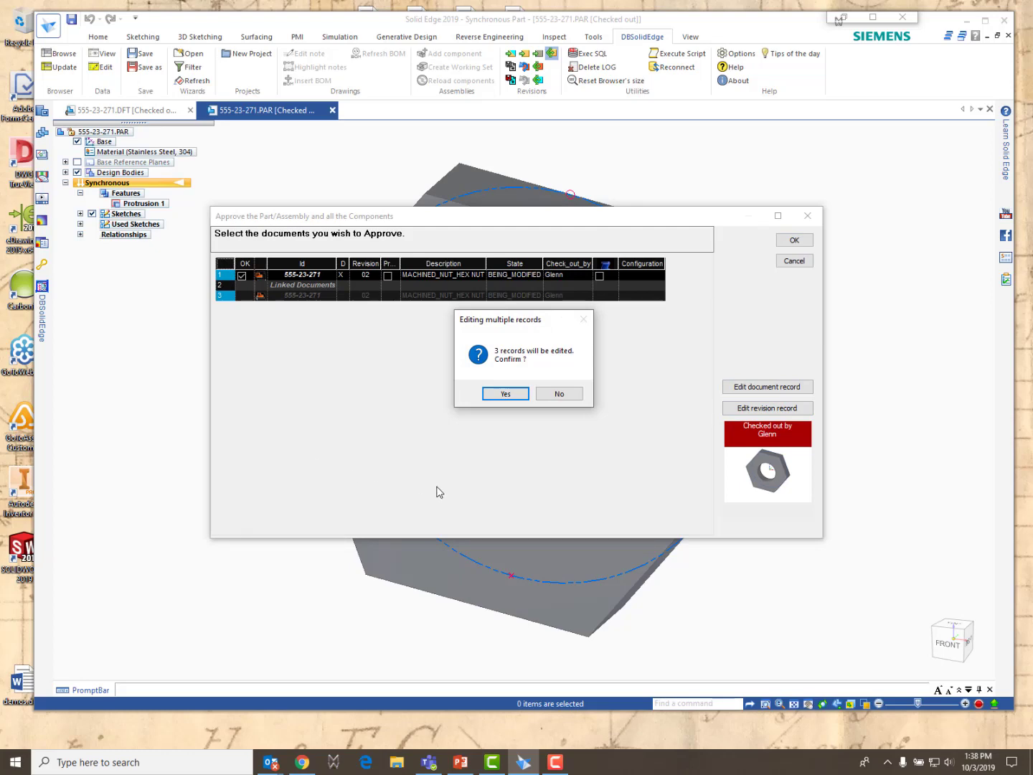
{"action": "left_click", "coordinate": [505, 394]}
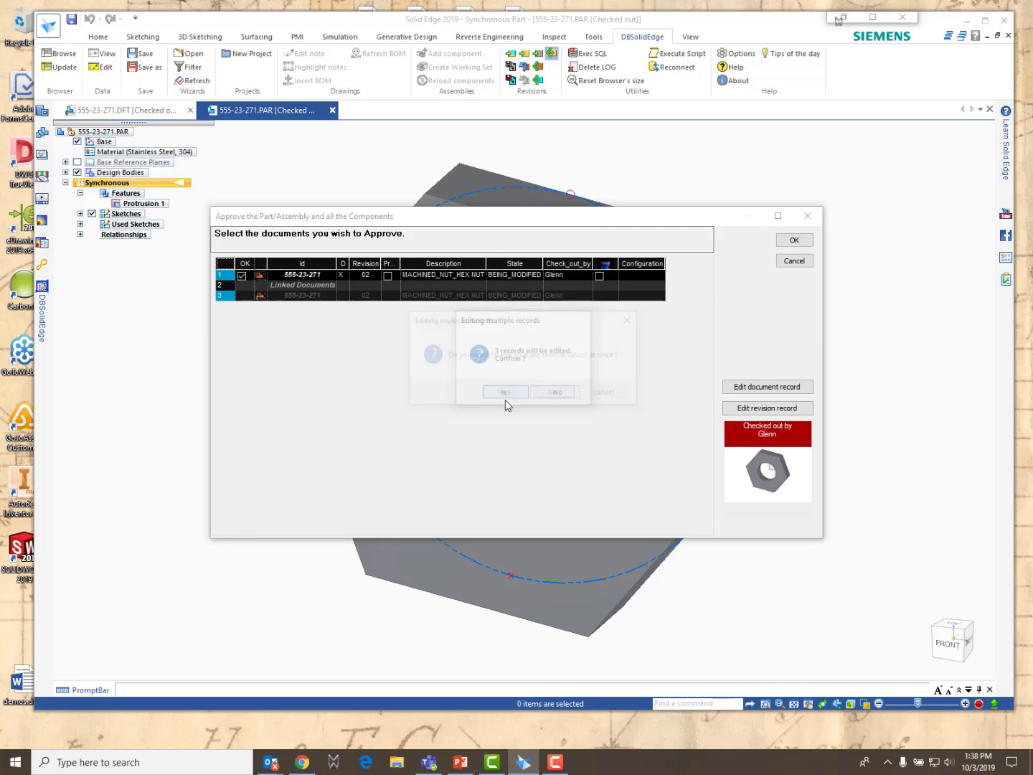
{"action": "left_click", "coordinate": [501, 395]}
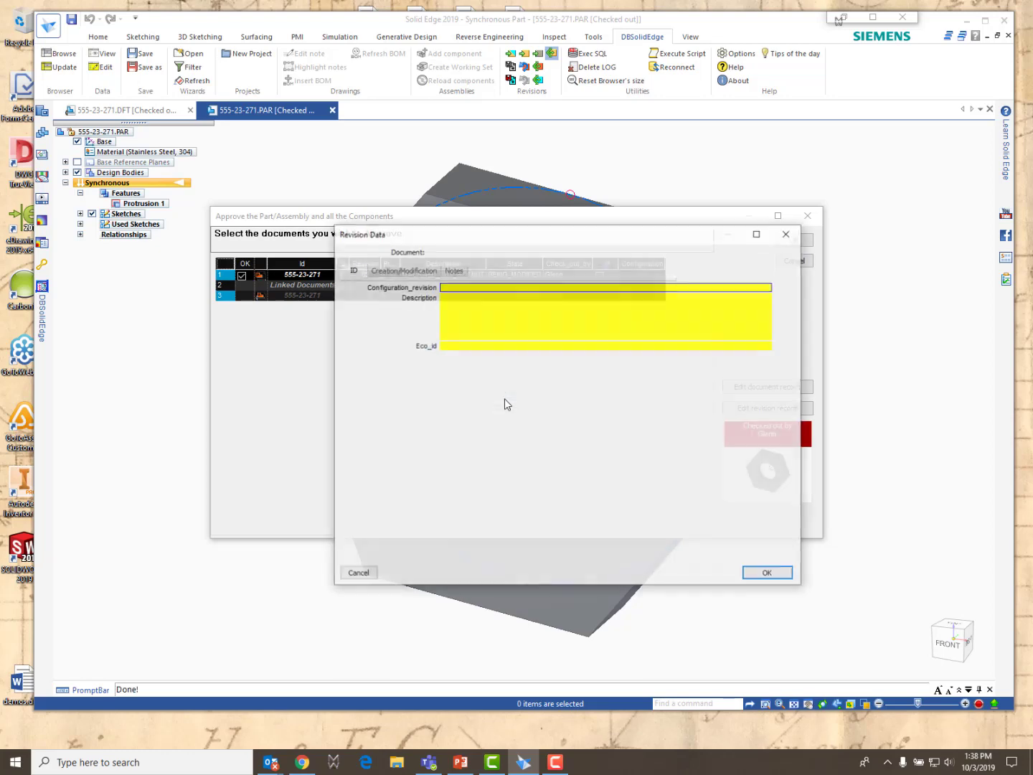
{"action": "left_click", "coordinate": [468, 315]}
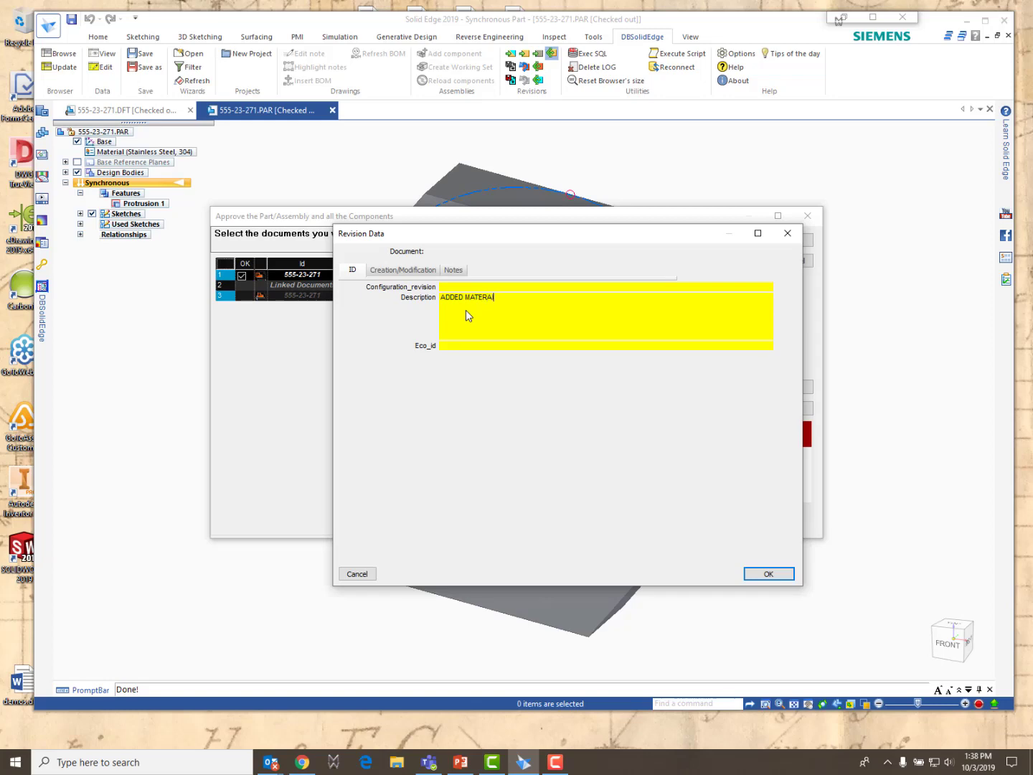
{"action": "left_click", "coordinate": [772, 575]}
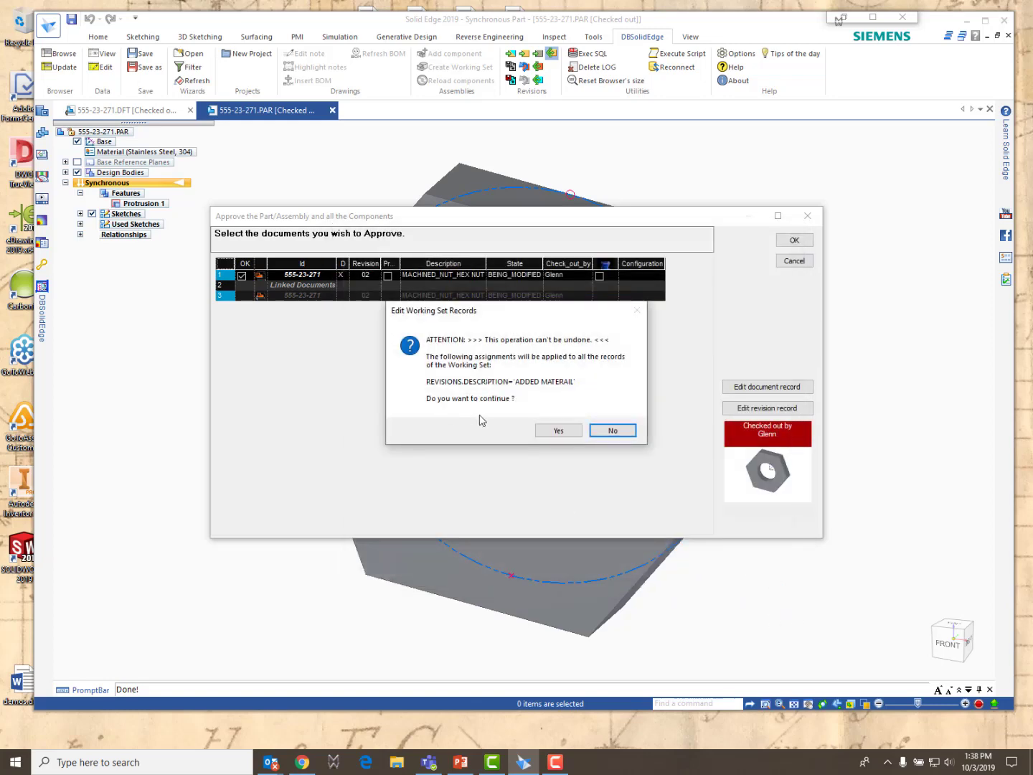
{"action": "left_click", "coordinate": [557, 430]}
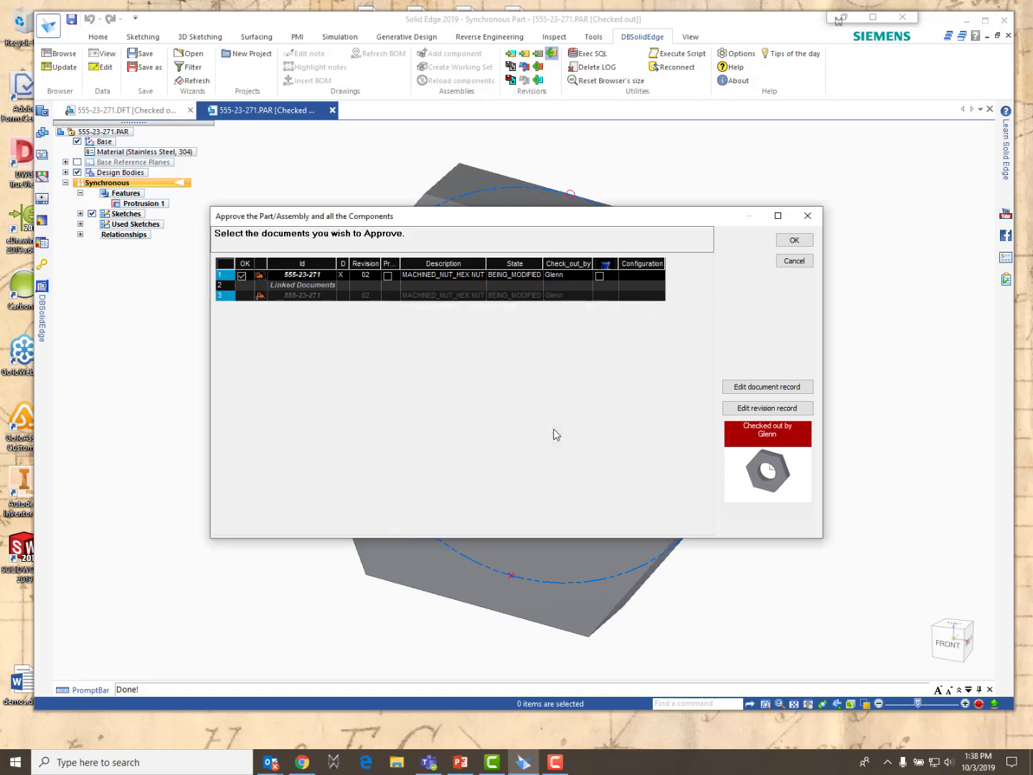
{"action": "left_click", "coordinate": [794, 241]}
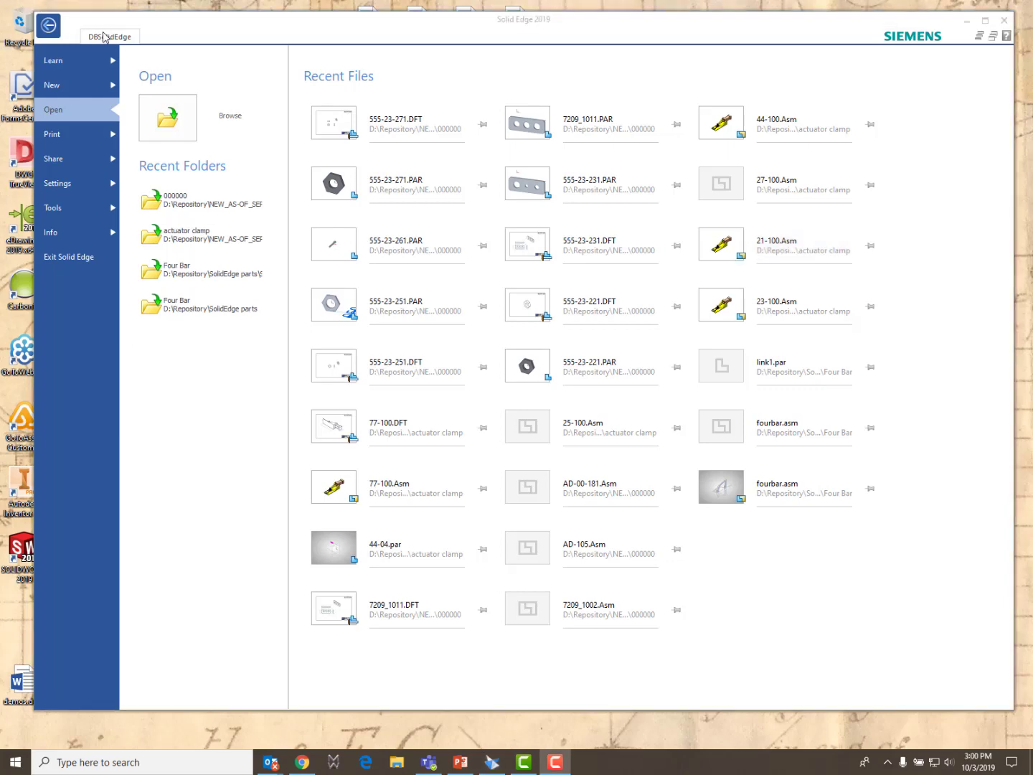
Activate previous revision 01 of the 555-23-271 hex nut in the DBSolidEdge browser and create a new revision derived from it.
{"action": "left_click", "coordinate": [104, 36]}
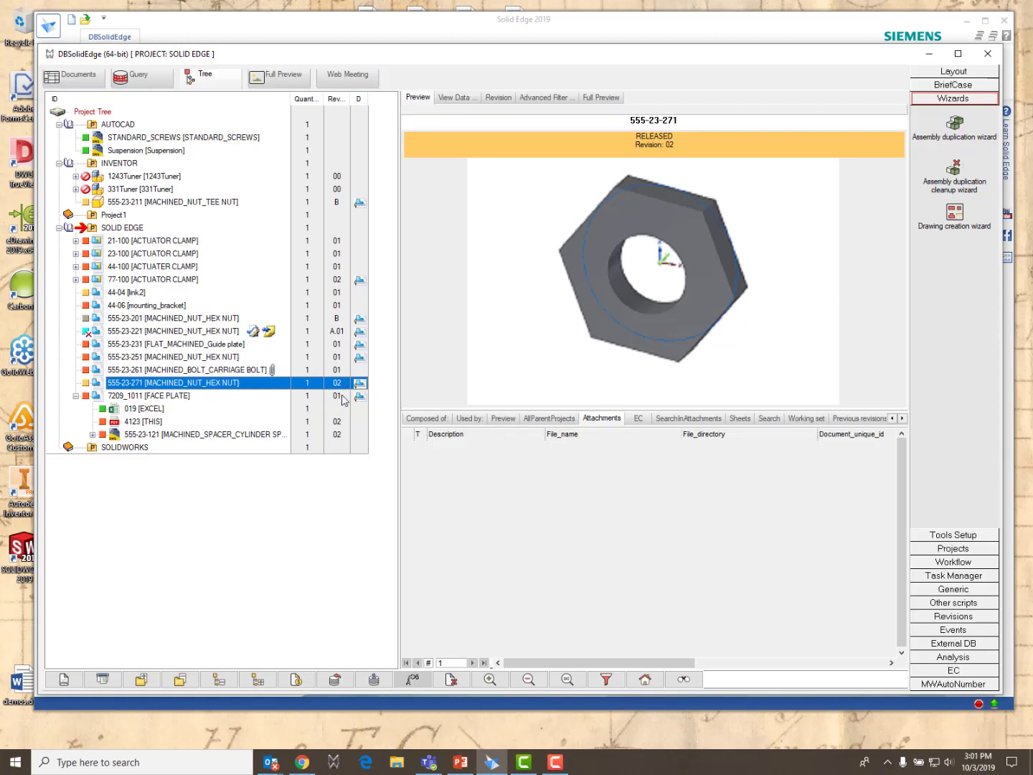
{"action": "left_click", "coordinate": [860, 418]}
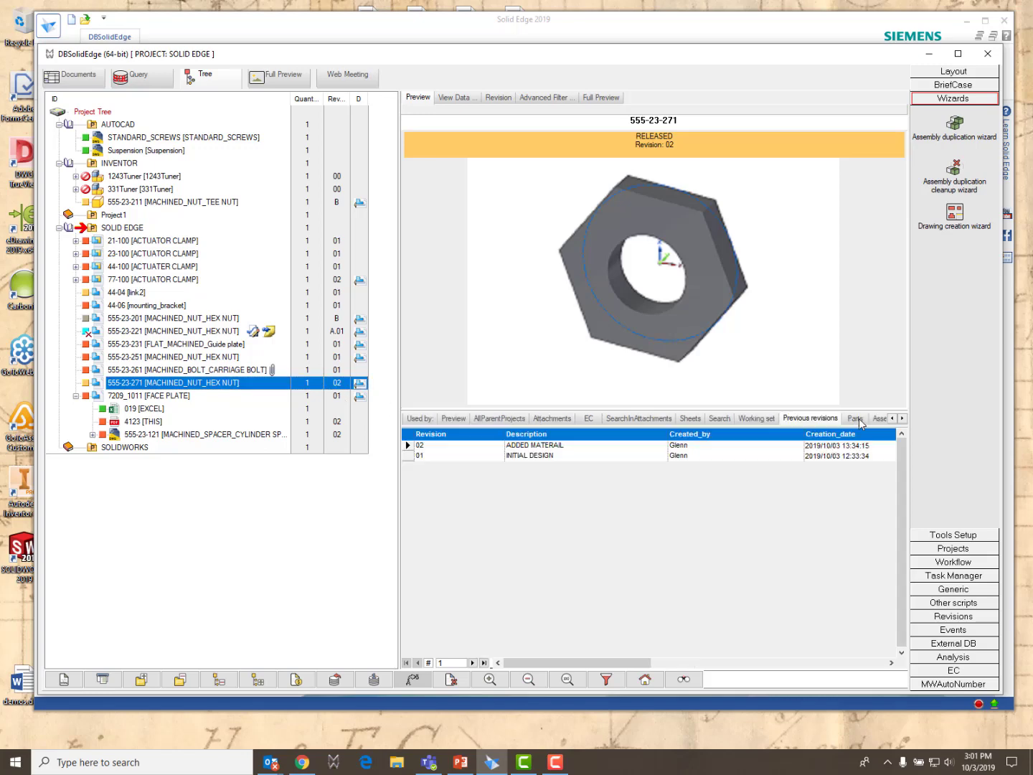
{"action": "left_click", "coordinate": [537, 456]}
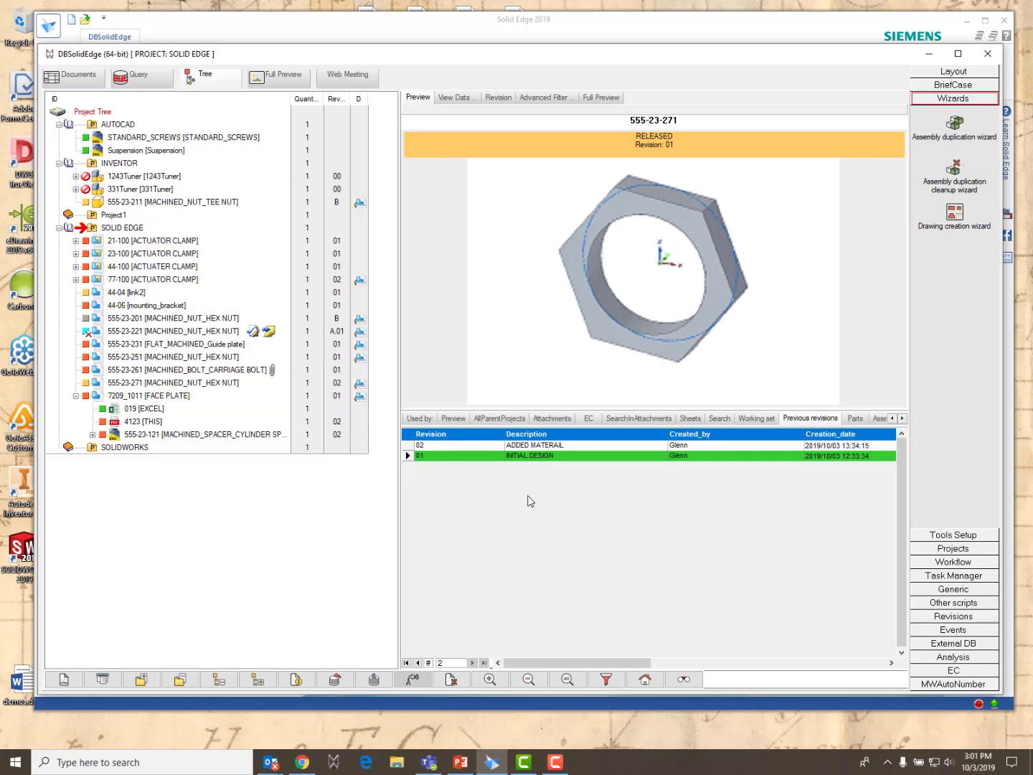
{"action": "right_click", "coordinate": [536, 458]}
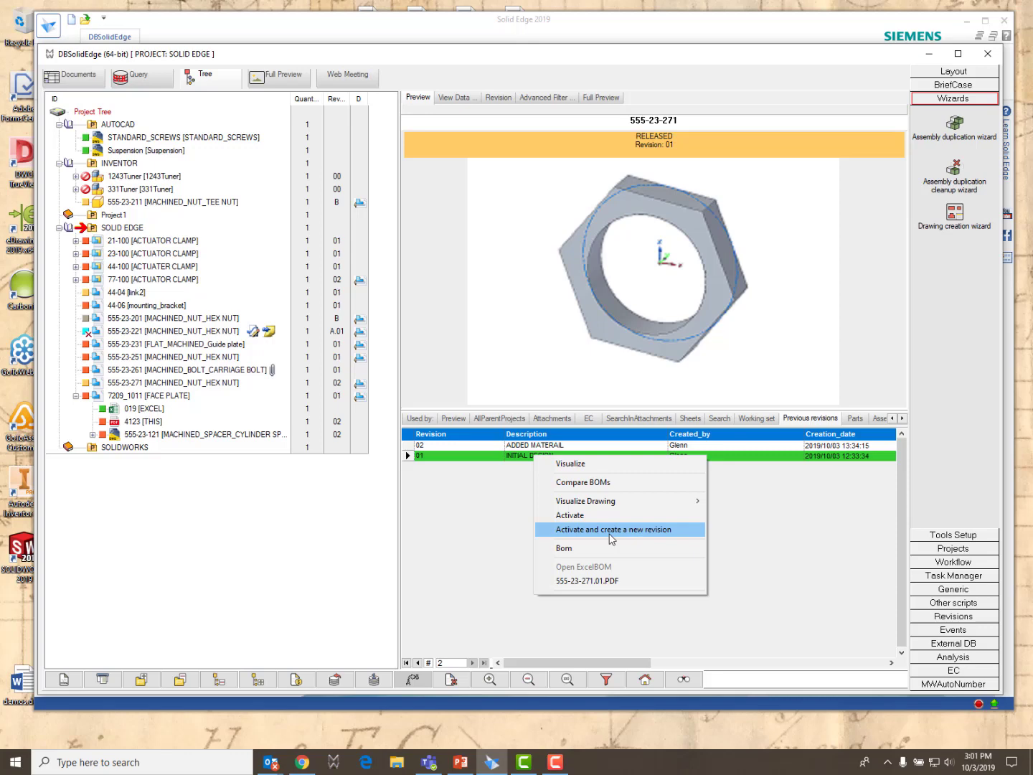
{"action": "left_click", "coordinate": [583, 532]}
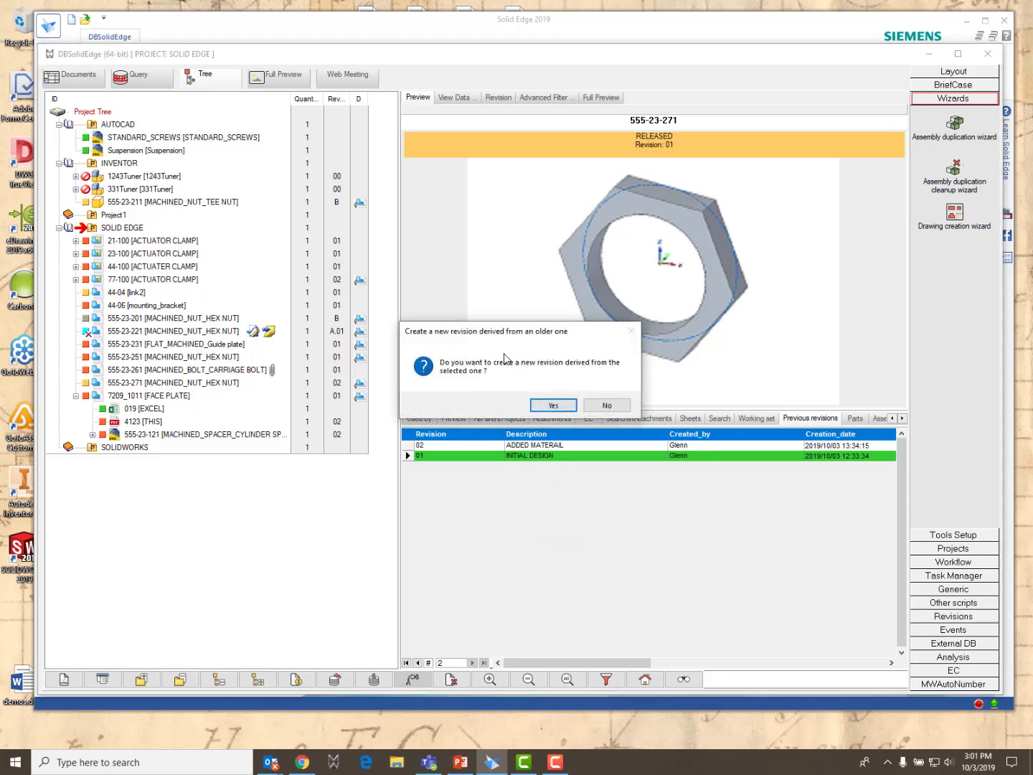
{"action": "left_click", "coordinate": [568, 406]}
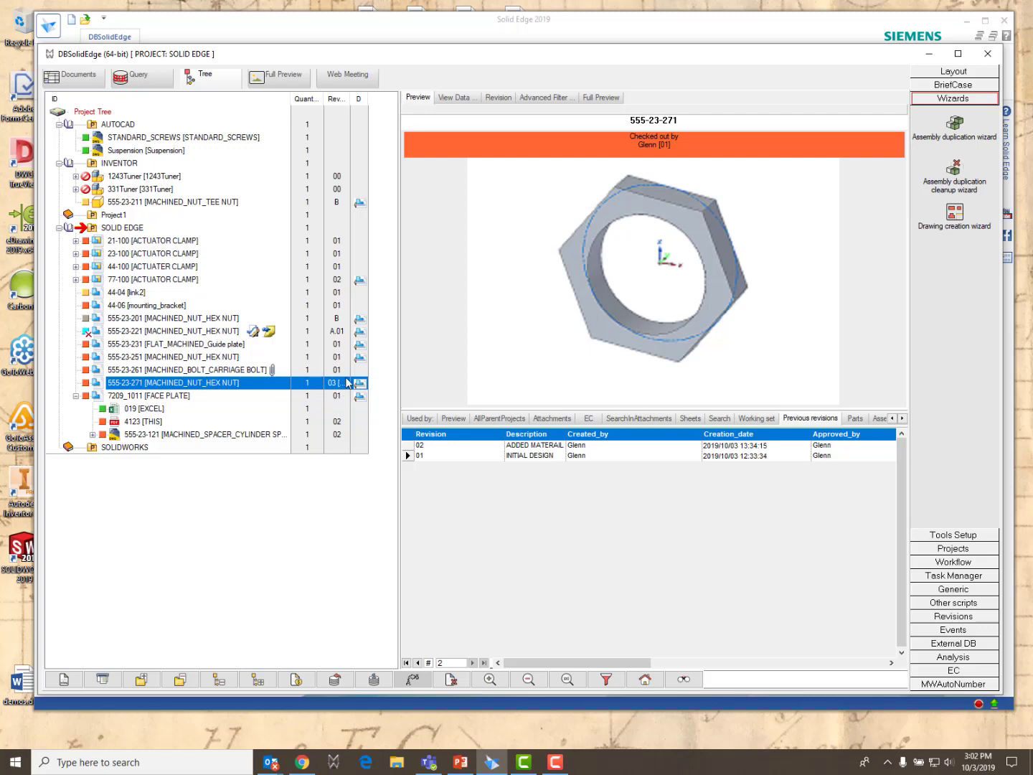
Open the newly revised 555-23-271 part from the project tree and assign it the Stainless Steel, 304 material.
{"action": "right_click", "coordinate": [172, 390]}
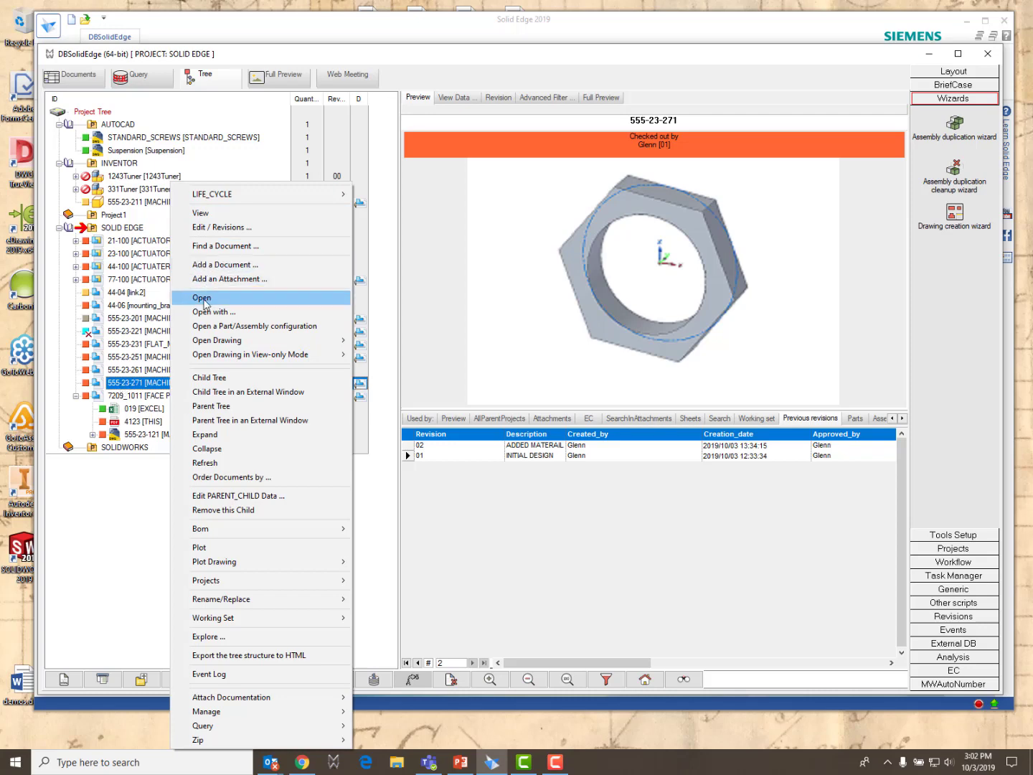
{"action": "left_click", "coordinate": [203, 299]}
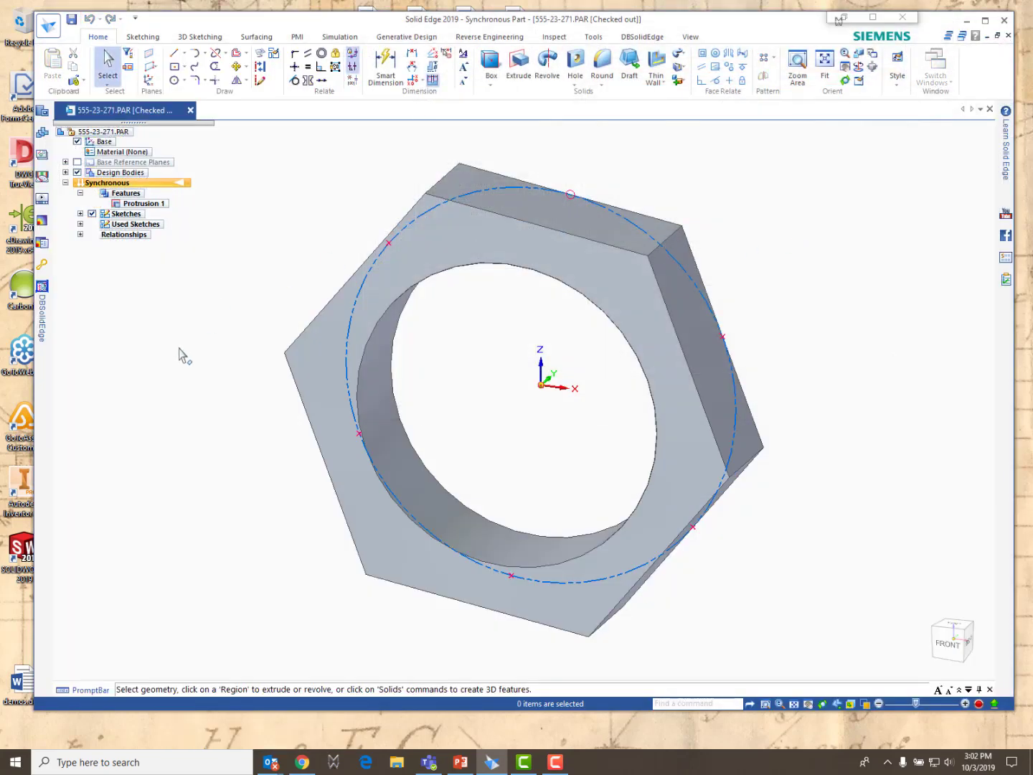
{"action": "left_click", "coordinate": [89, 153]}
{"action": "right_click", "coordinate": [90, 153]}
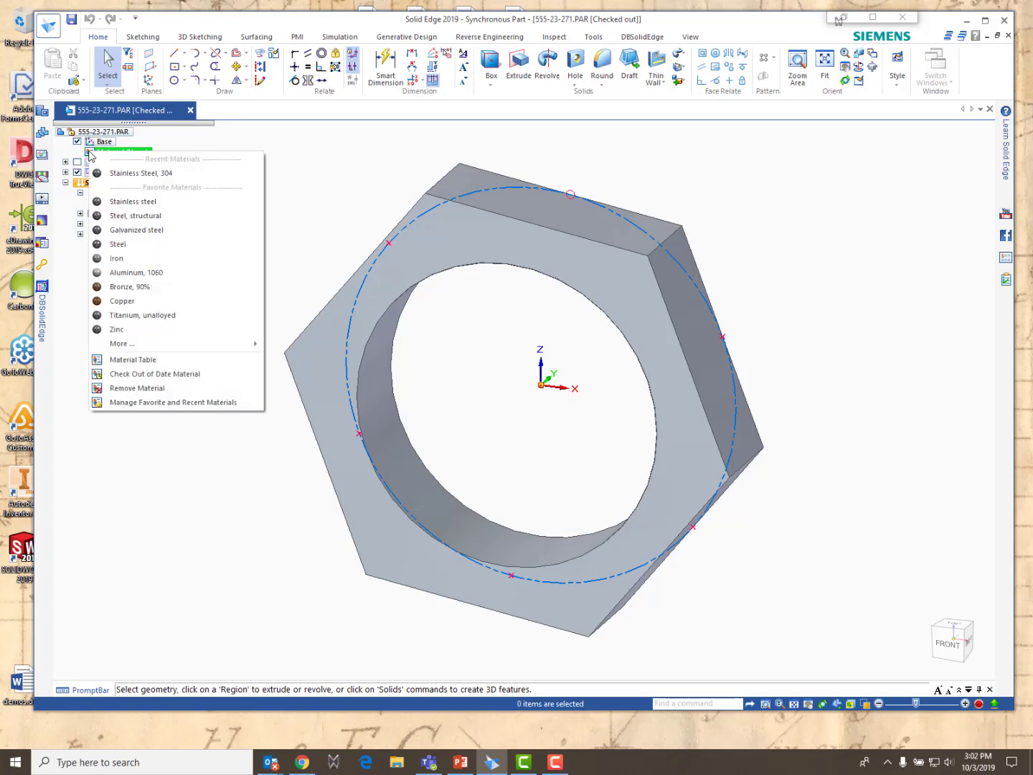
{"action": "left_click", "coordinate": [136, 174]}
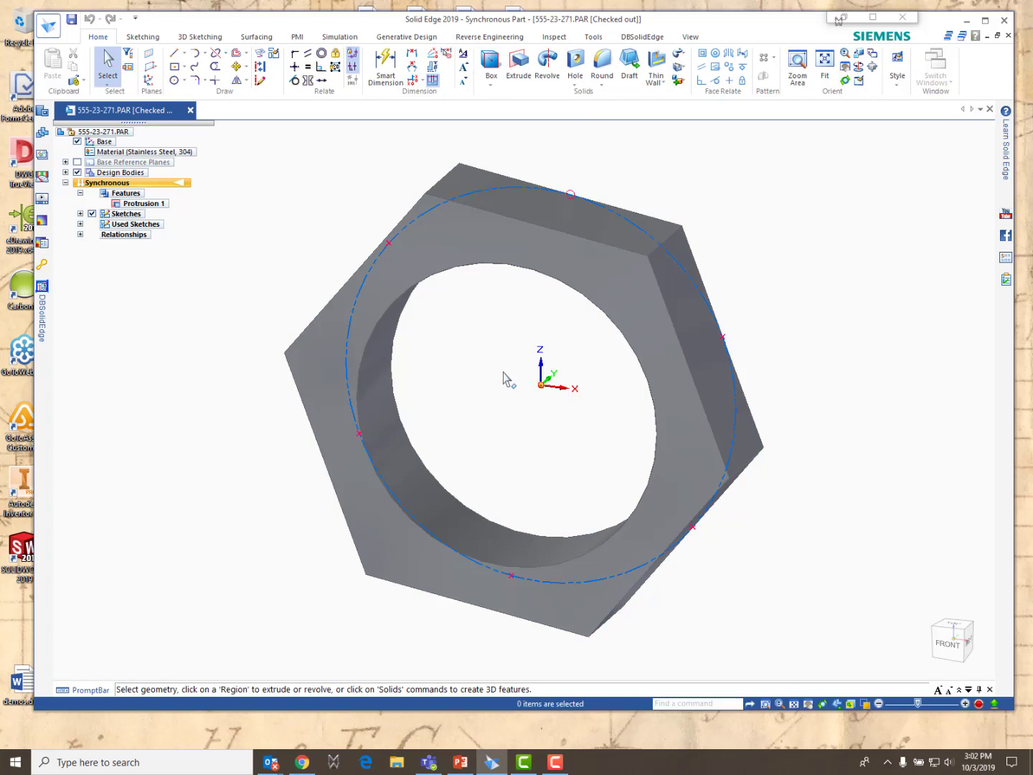
Check the material and treatment properties in the nut part's database record and accept the record.
{"action": "left_click", "coordinate": [46, 288]}
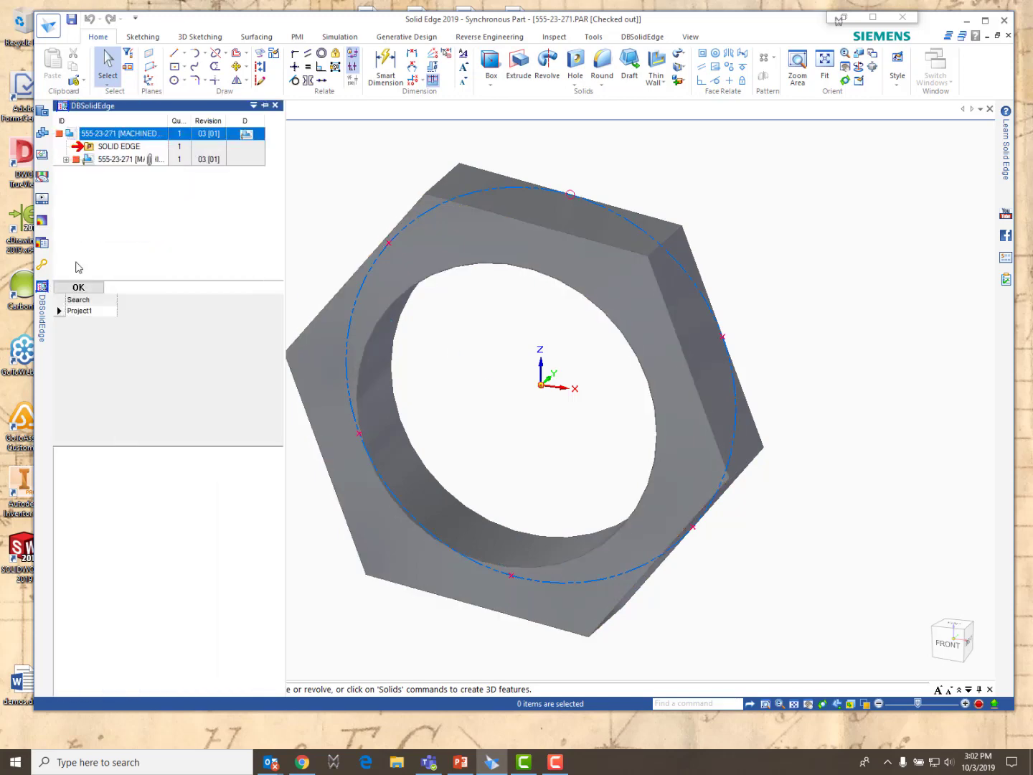
{"action": "right_click", "coordinate": [118, 139]}
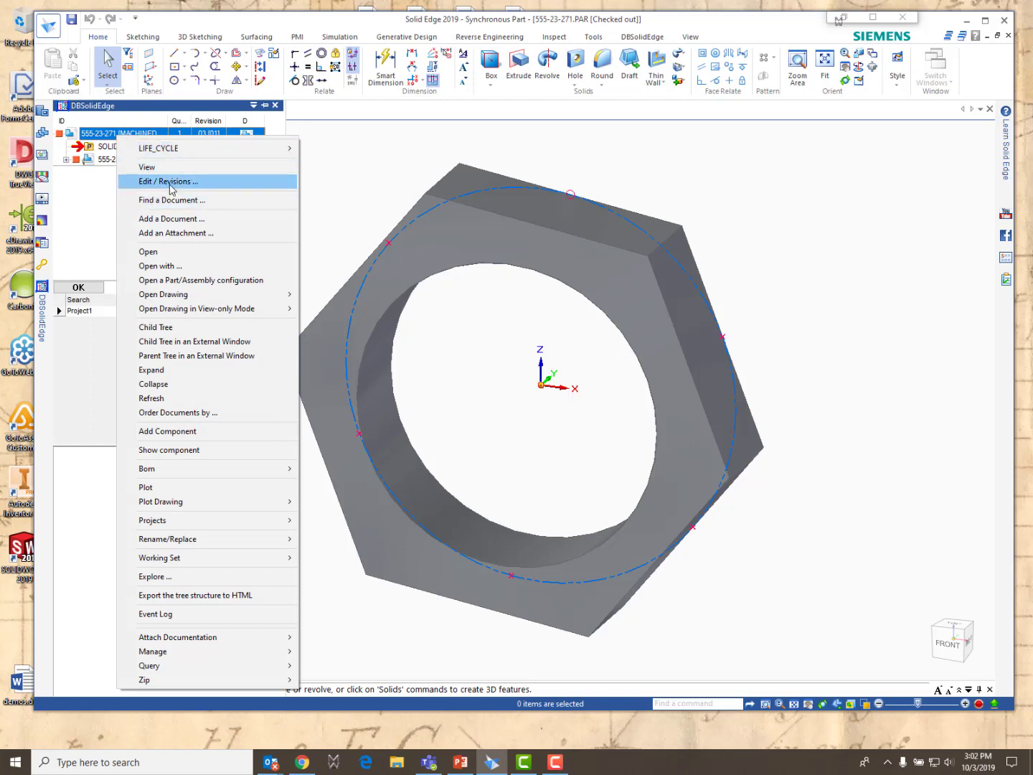
{"action": "left_click", "coordinate": [172, 184]}
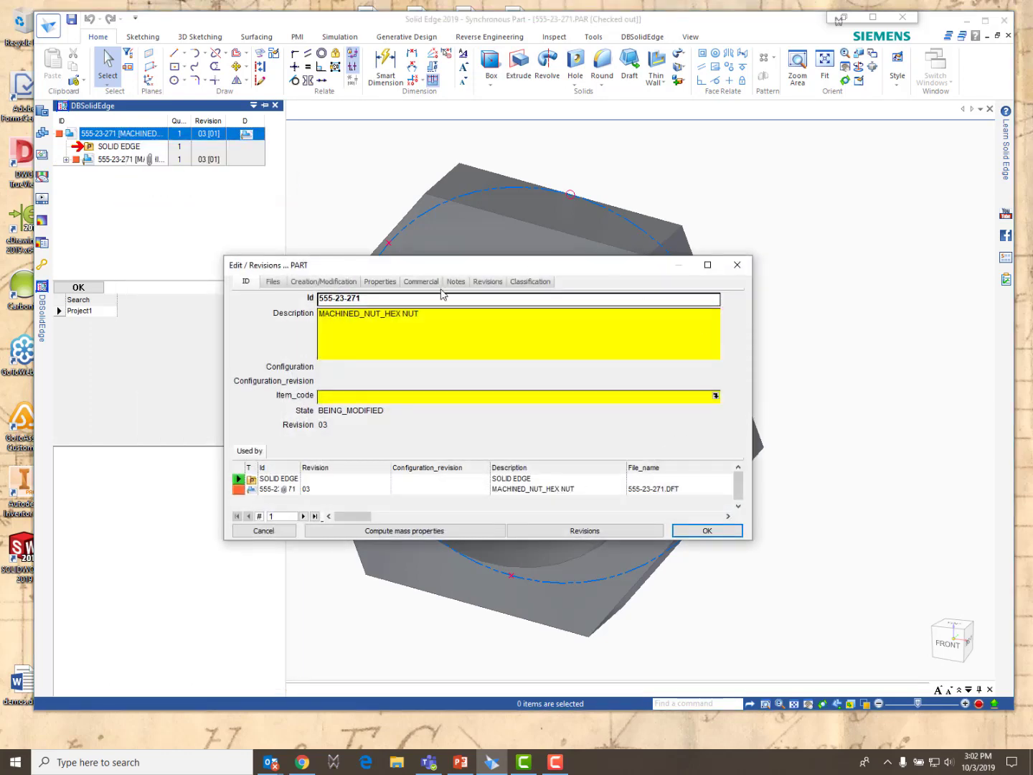
{"action": "left_click", "coordinate": [380, 281]}
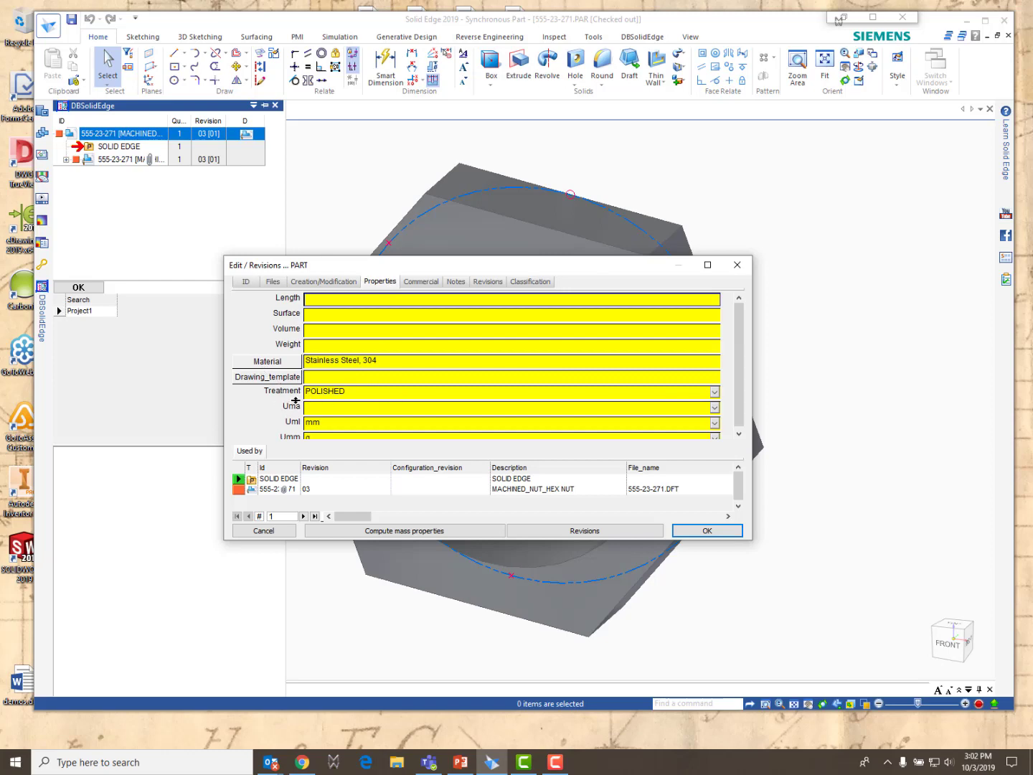
{"action": "left_click", "coordinate": [715, 536]}
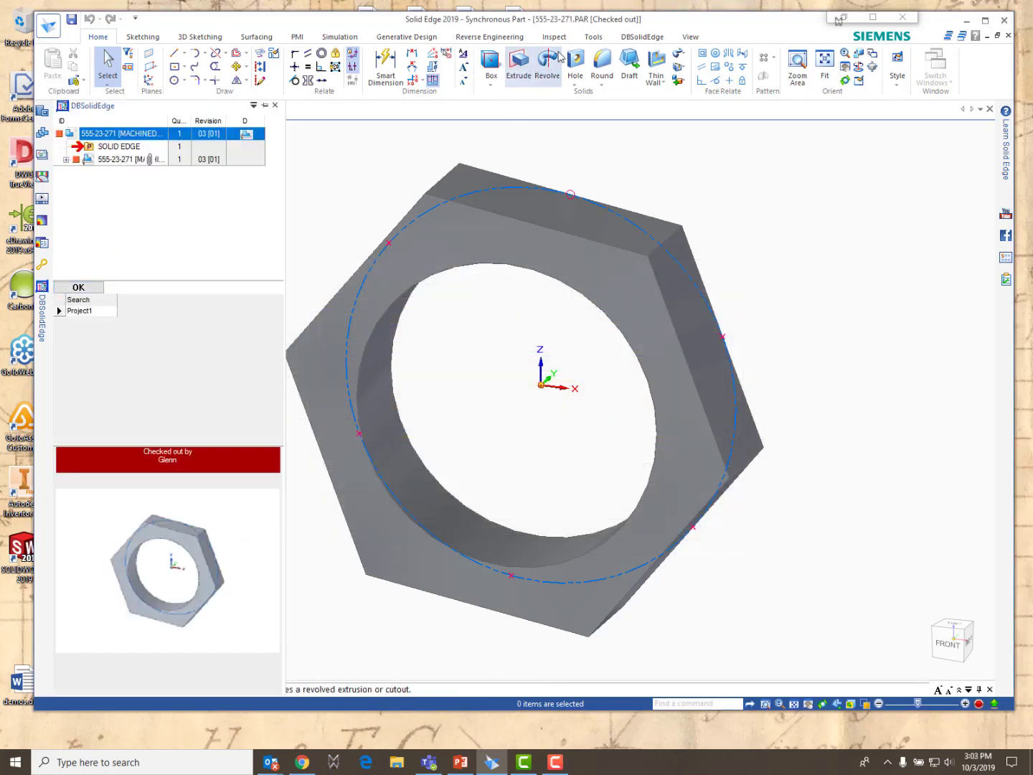
Approve the 555-23-271 nut with the revision description "WENT BACK TO REV01 DESIGN" applied to all working set records, updating its database structure first.
{"action": "left_click", "coordinate": [650, 39]}
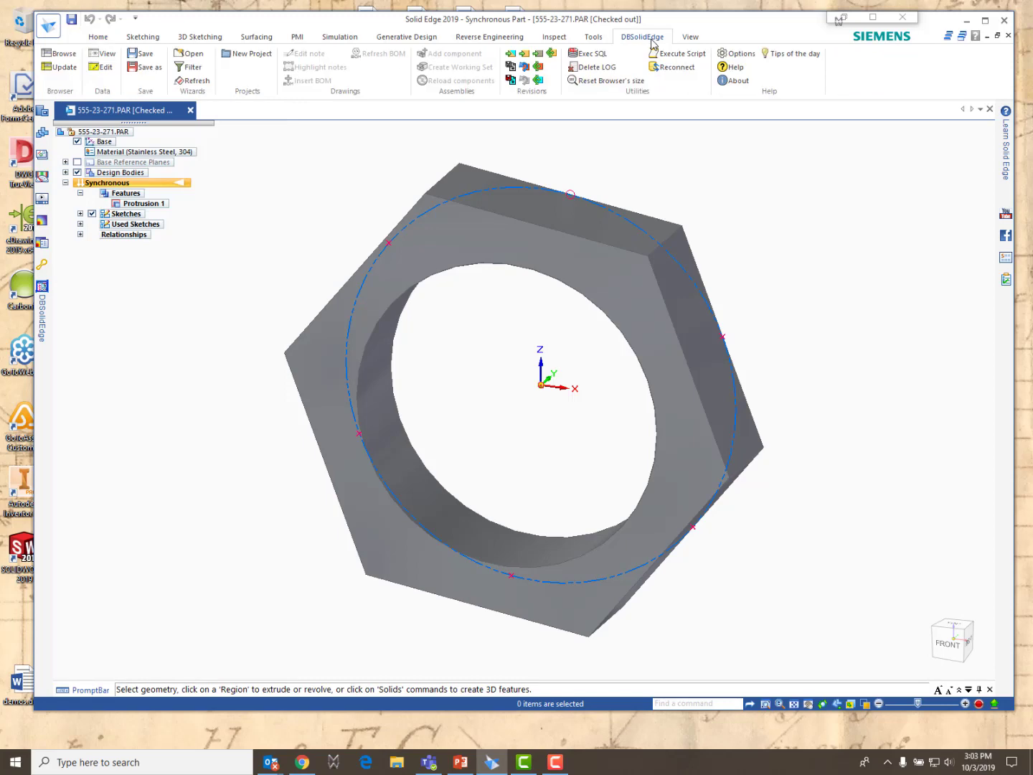
{"action": "left_click", "coordinate": [552, 55]}
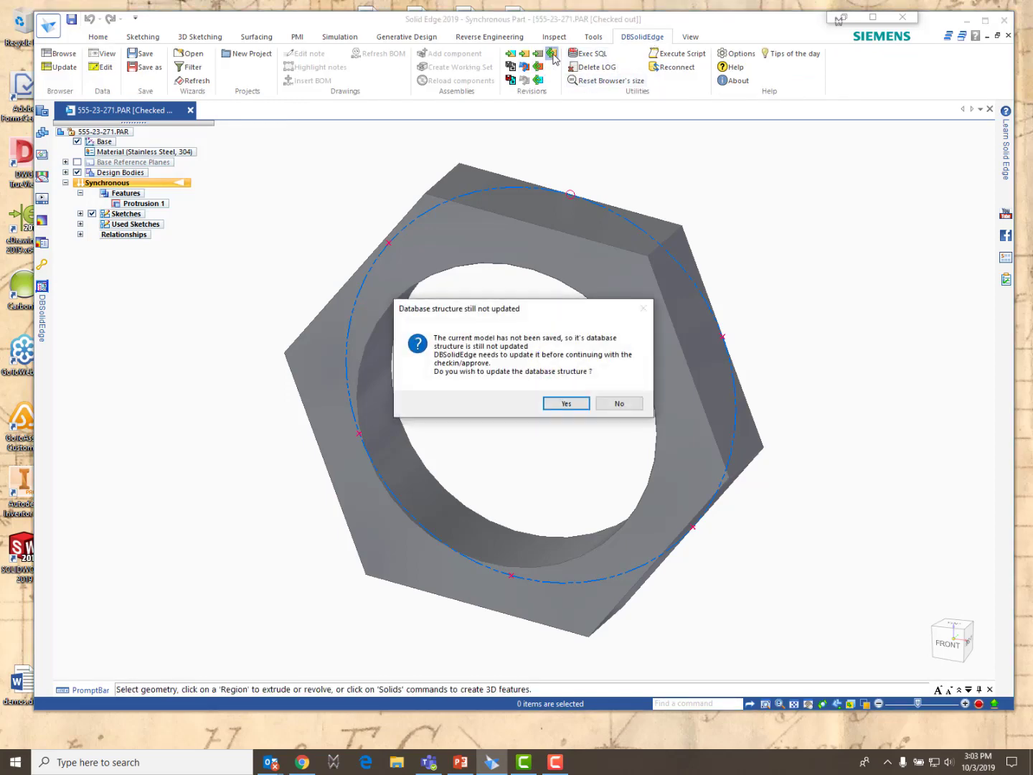
{"action": "left_click", "coordinate": [563, 404]}
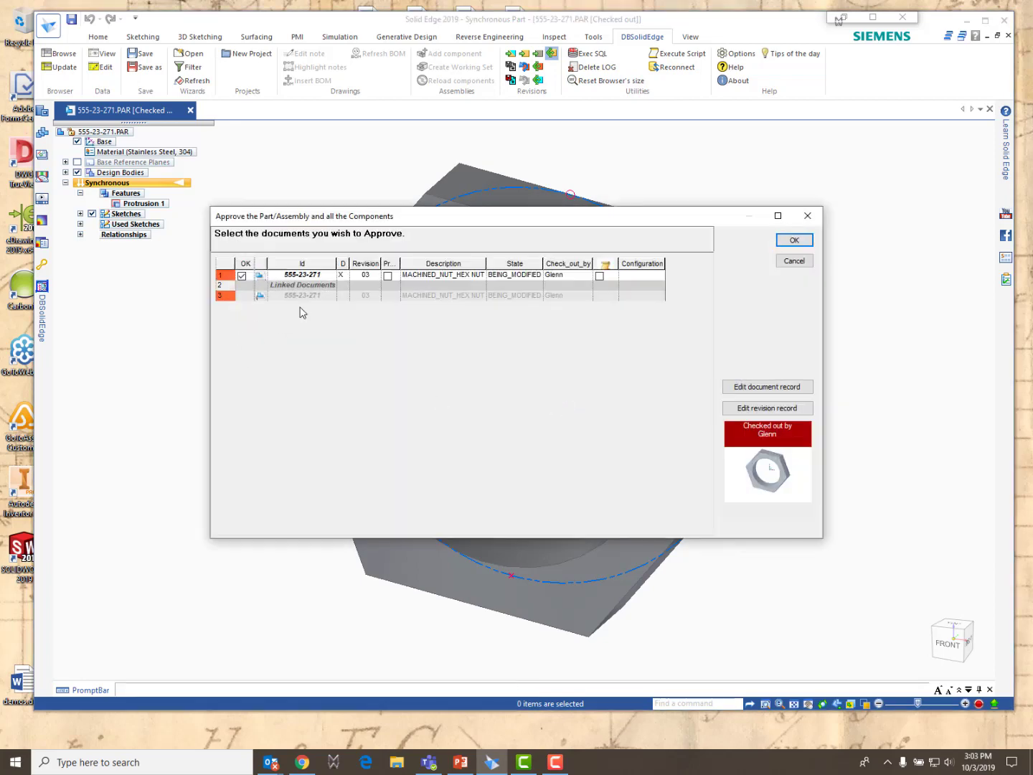
{"action": "left_click", "coordinate": [223, 264]}
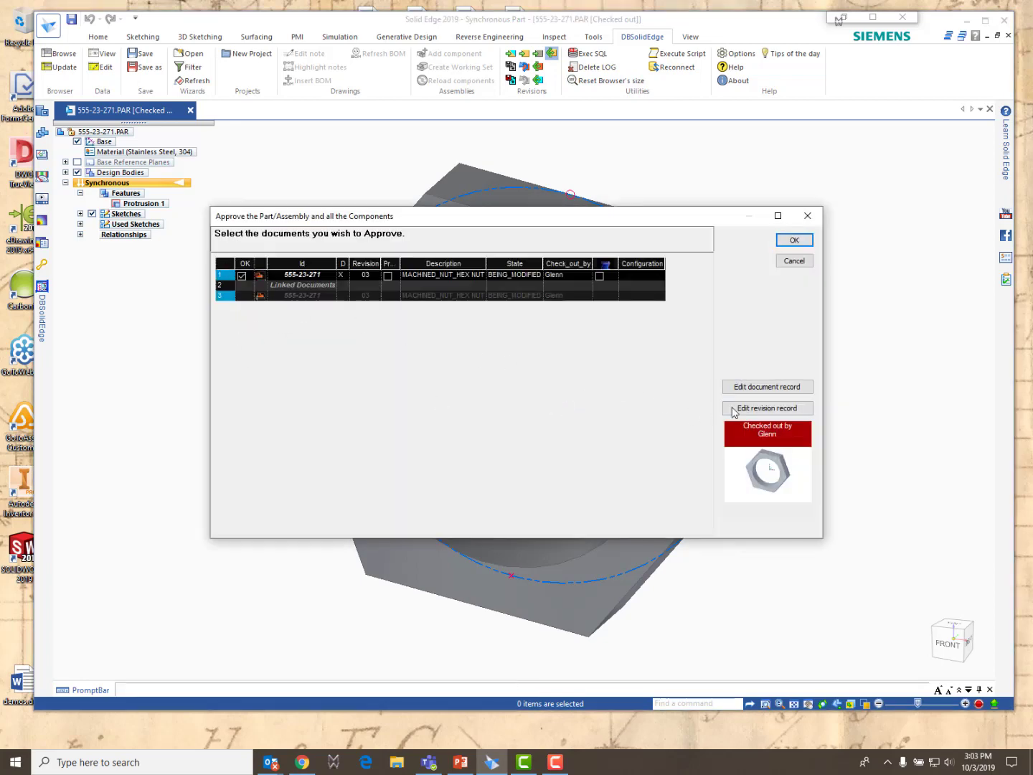
{"action": "left_click", "coordinate": [742, 409]}
{"action": "left_click", "coordinate": [506, 396]}
{"action": "left_click", "coordinate": [503, 396]}
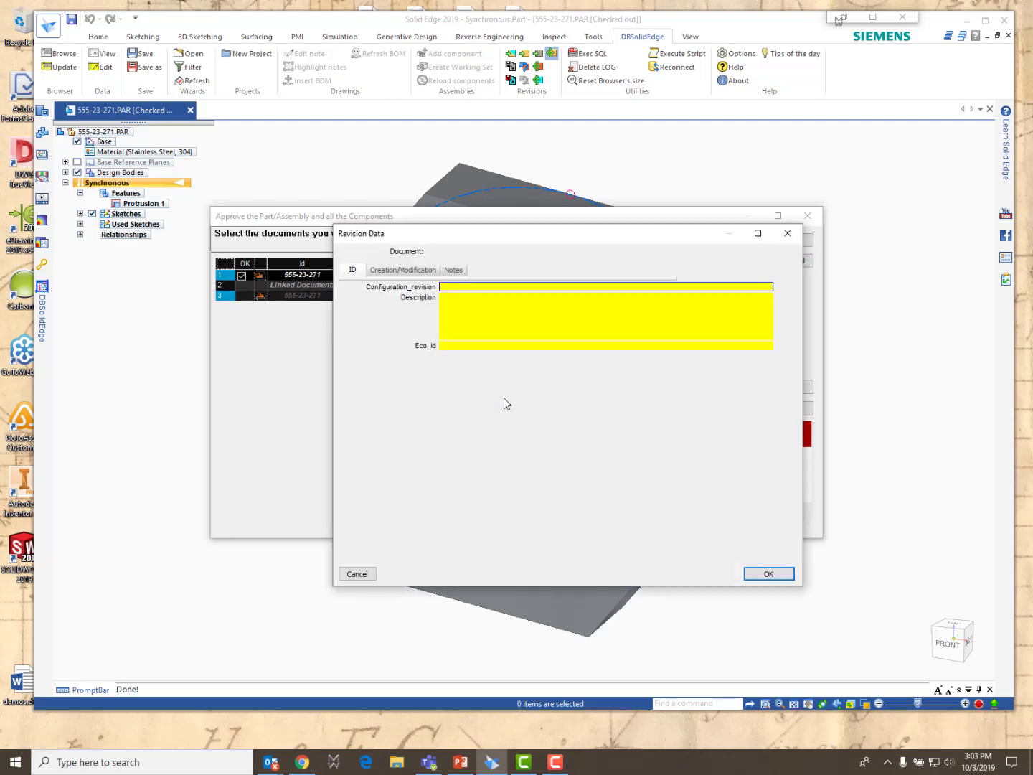
{"action": "left_click", "coordinate": [470, 318]}
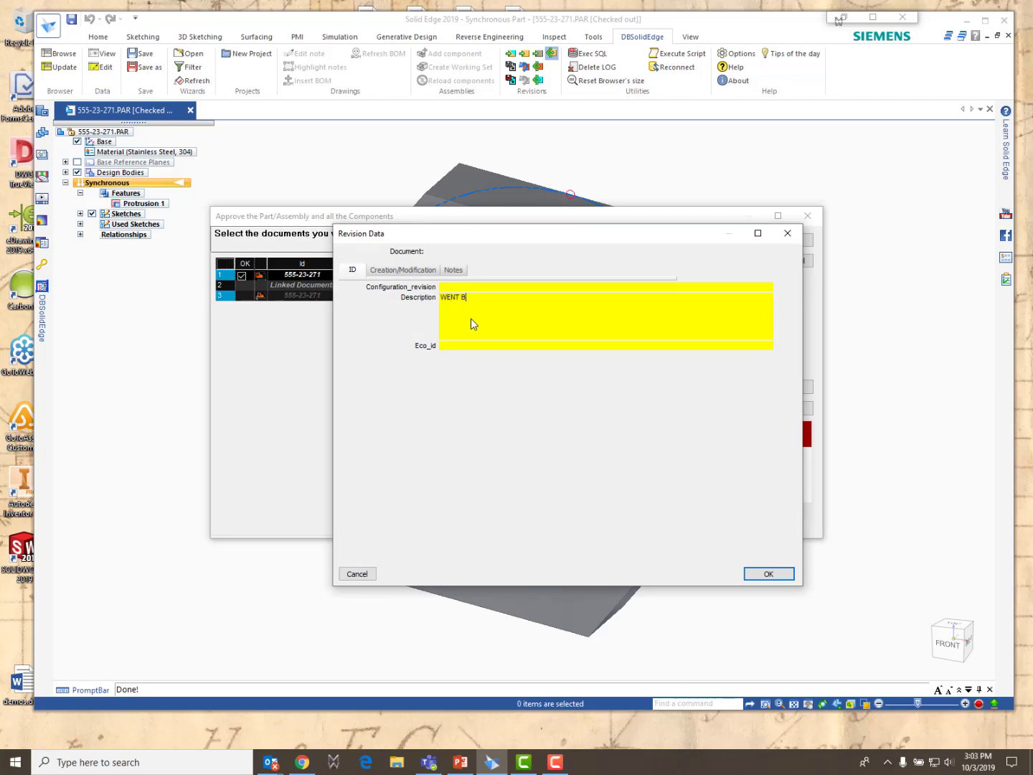
{"action": "type", "text": "WENT BACK TO REV01 DESIGN"}
{"action": "left_click", "coordinate": [768, 573]}
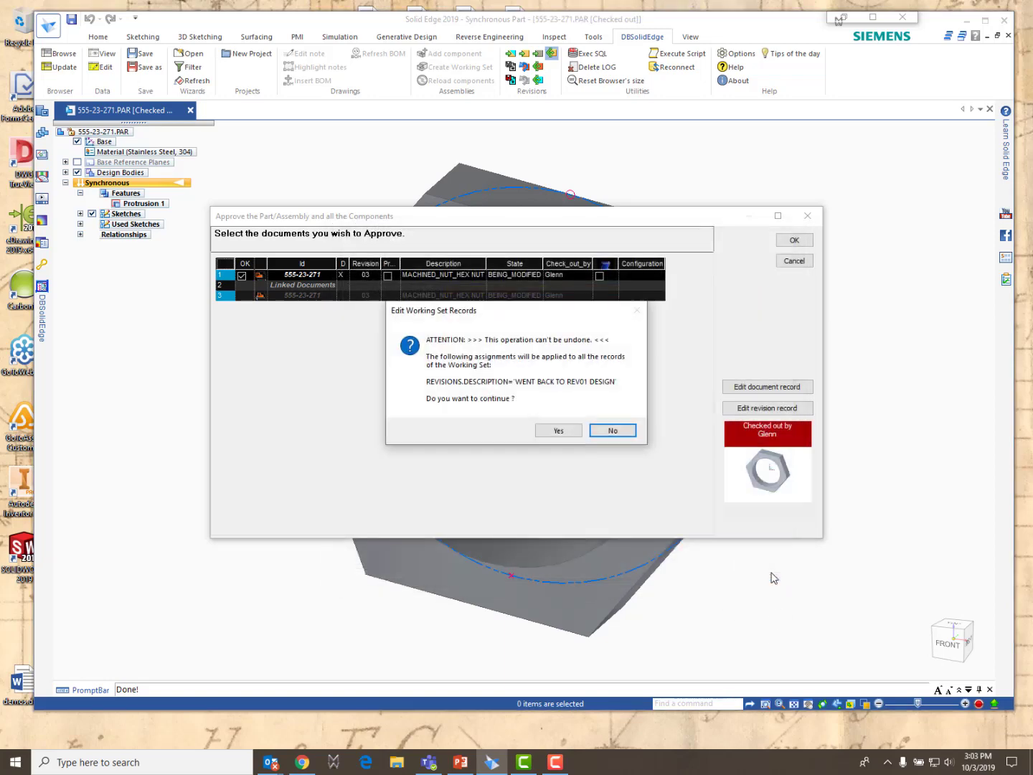
{"action": "left_click", "coordinate": [546, 432]}
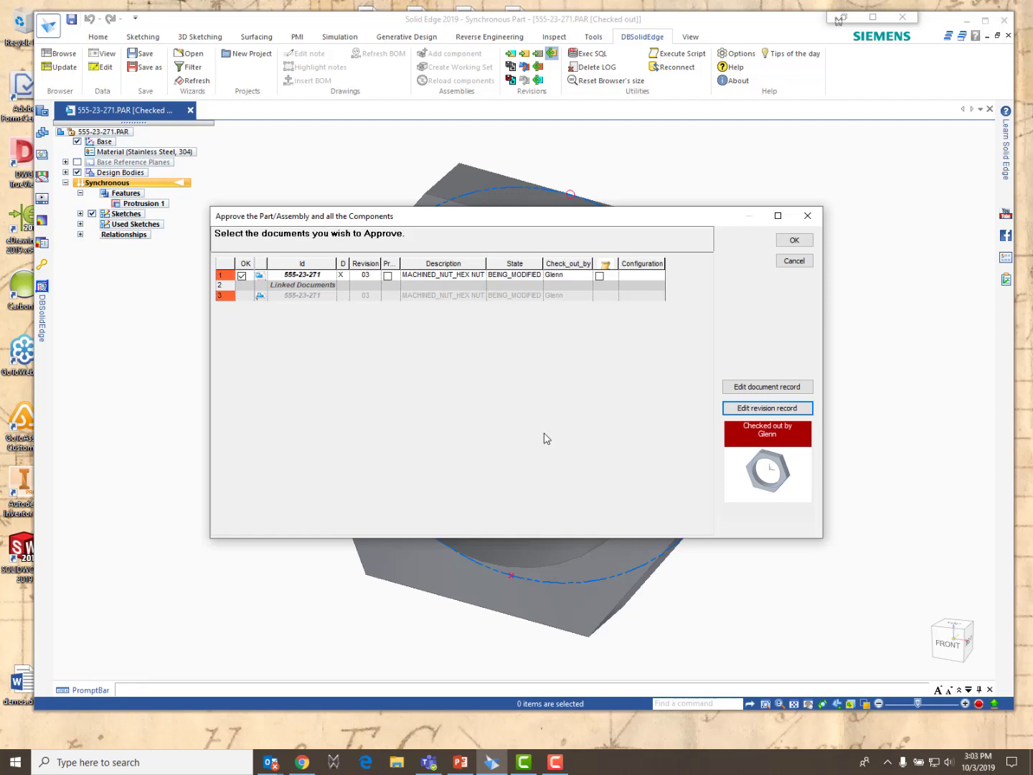
{"action": "left_click", "coordinate": [788, 241]}
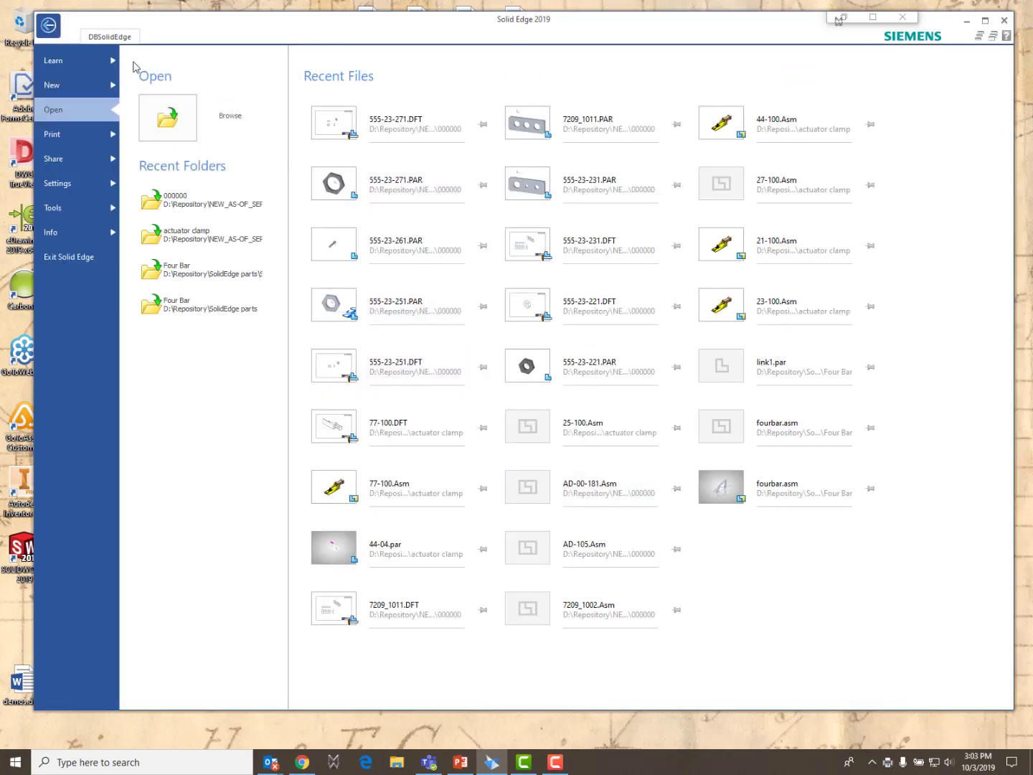
Open the DBSolidEdge browser and compare the previews of revisions 01, 02 and 03 of the 555-23-271 nut.
{"action": "left_click", "coordinate": [110, 35]}
{"action": "left_click", "coordinate": [50, 51]}
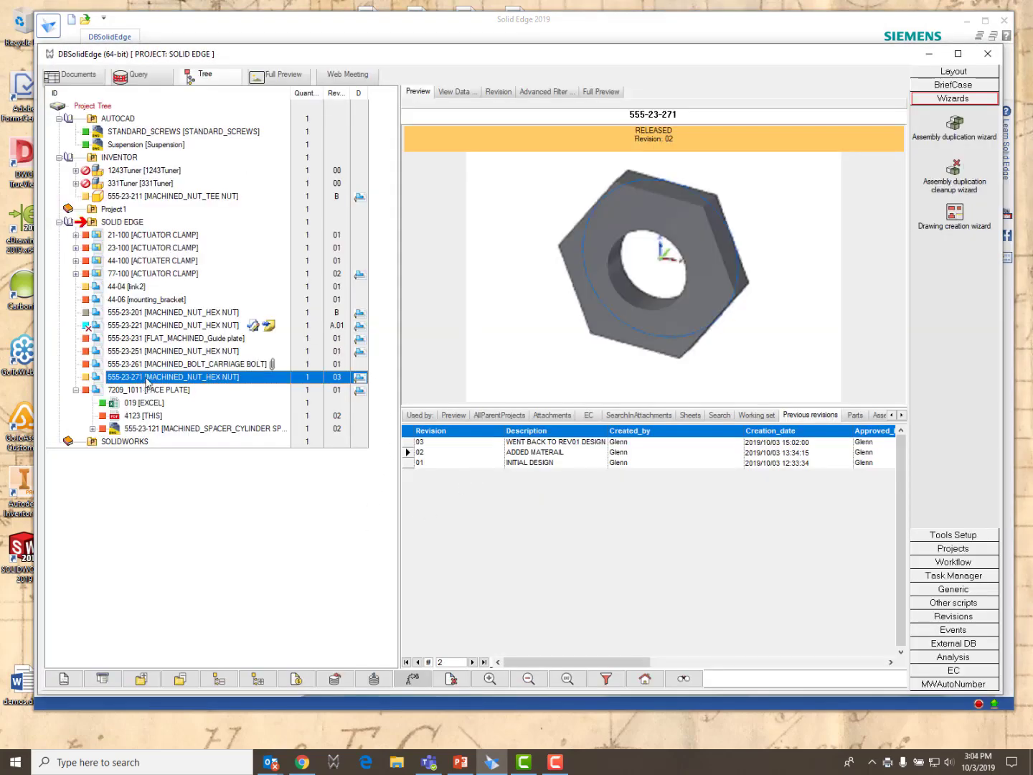
{"action": "left_click", "coordinate": [548, 444]}
{"action": "left_click", "coordinate": [541, 463]}
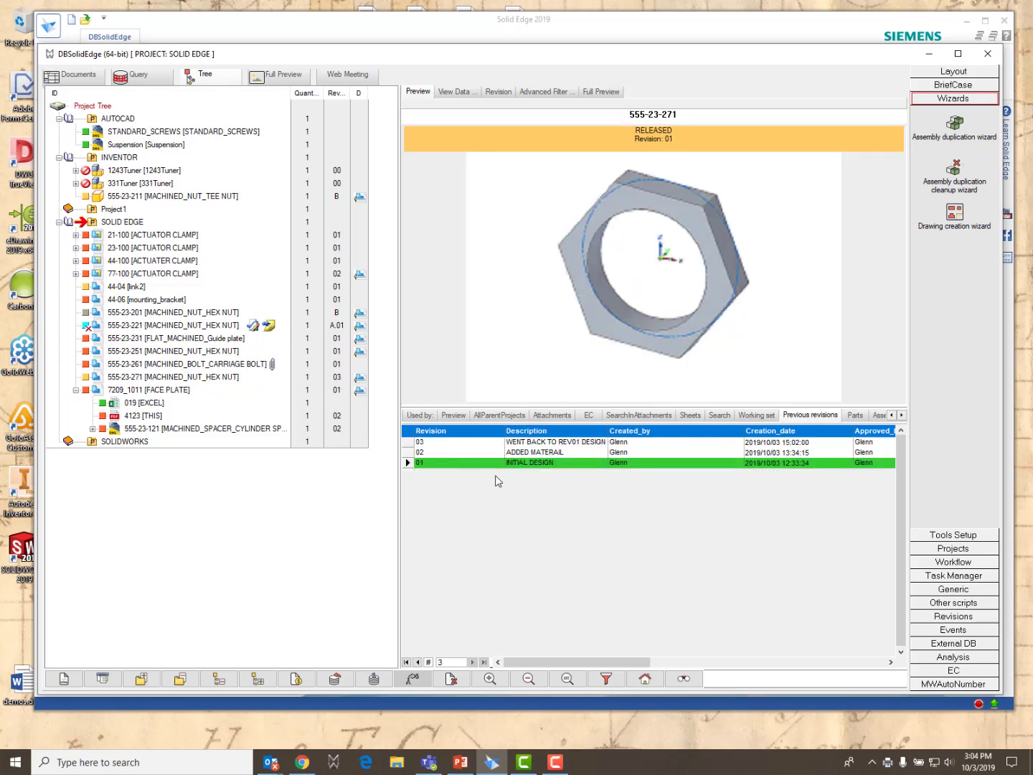
{"action": "left_click", "coordinate": [540, 454]}
{"action": "left_click", "coordinate": [547, 442]}
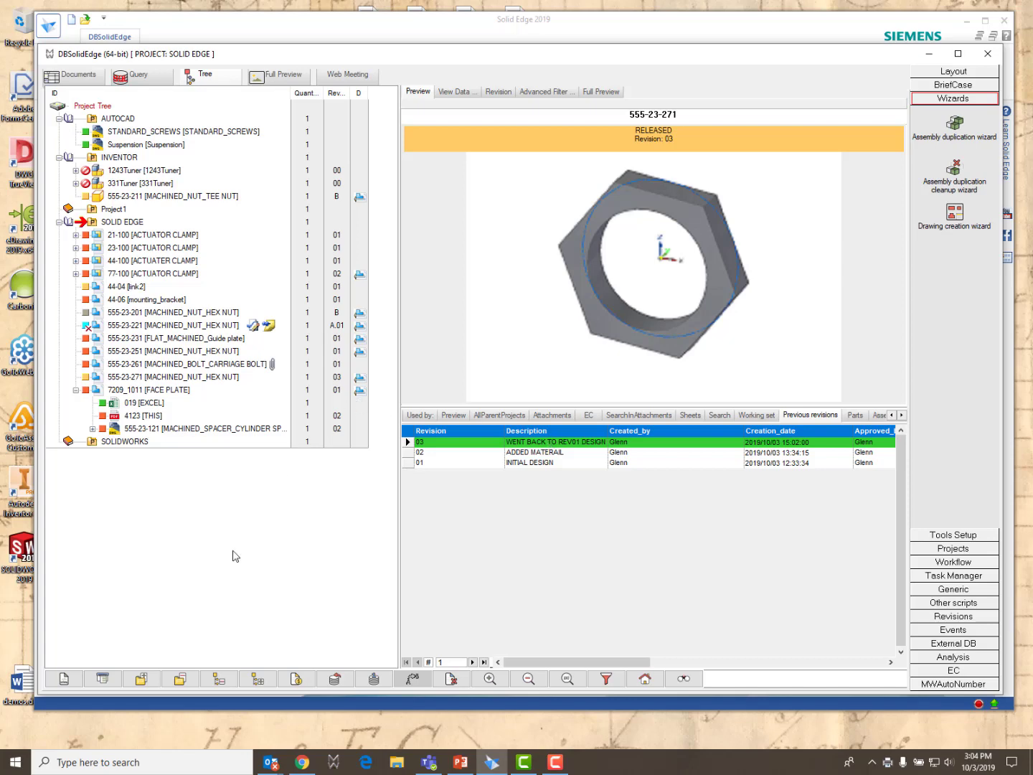
Examine which projects and documents use the 555-23-271 hex nut.
{"action": "left_click", "coordinate": [139, 378]}
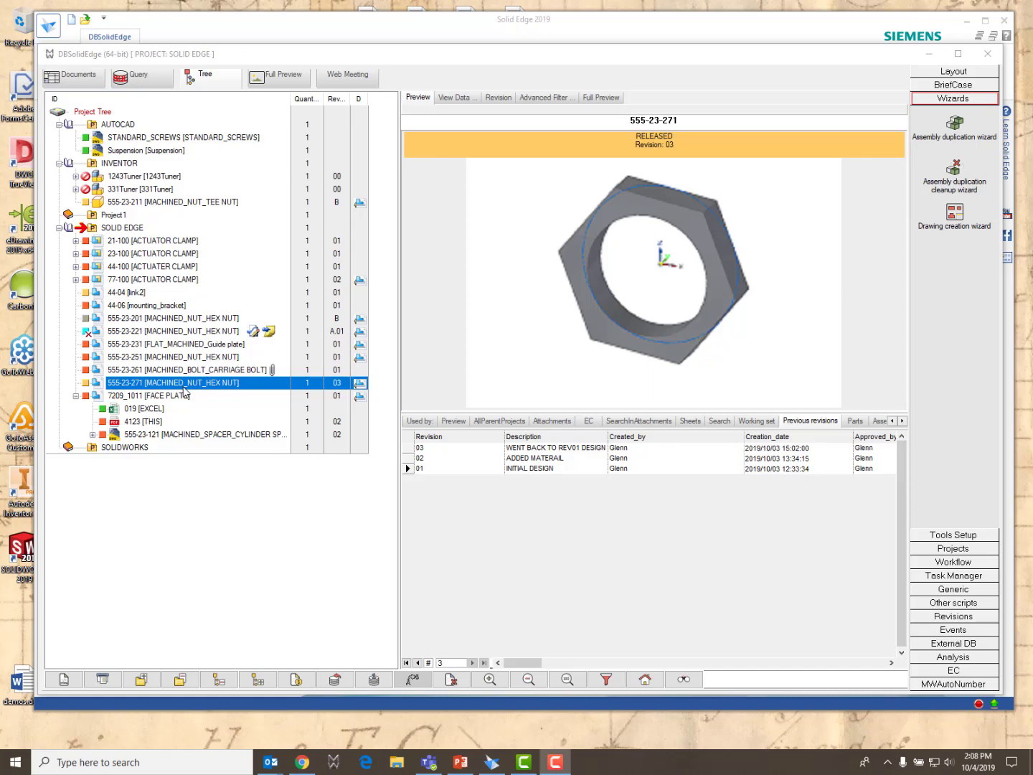
{"action": "left_click", "coordinate": [140, 383]}
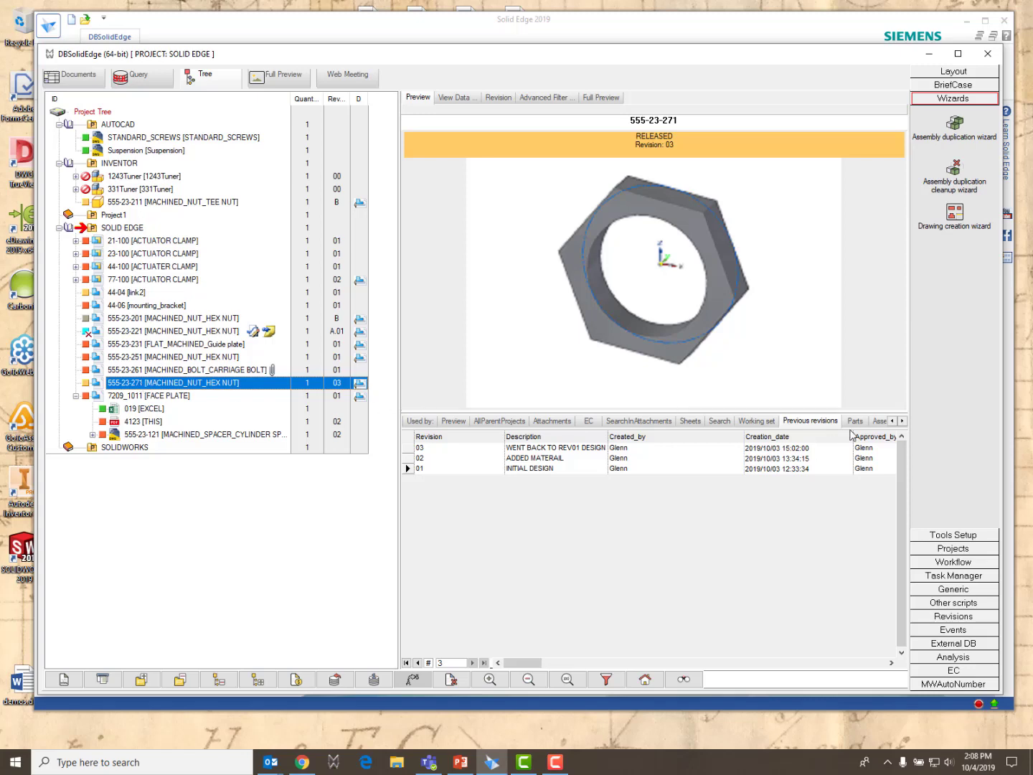
{"action": "left_click", "coordinate": [893, 422]}
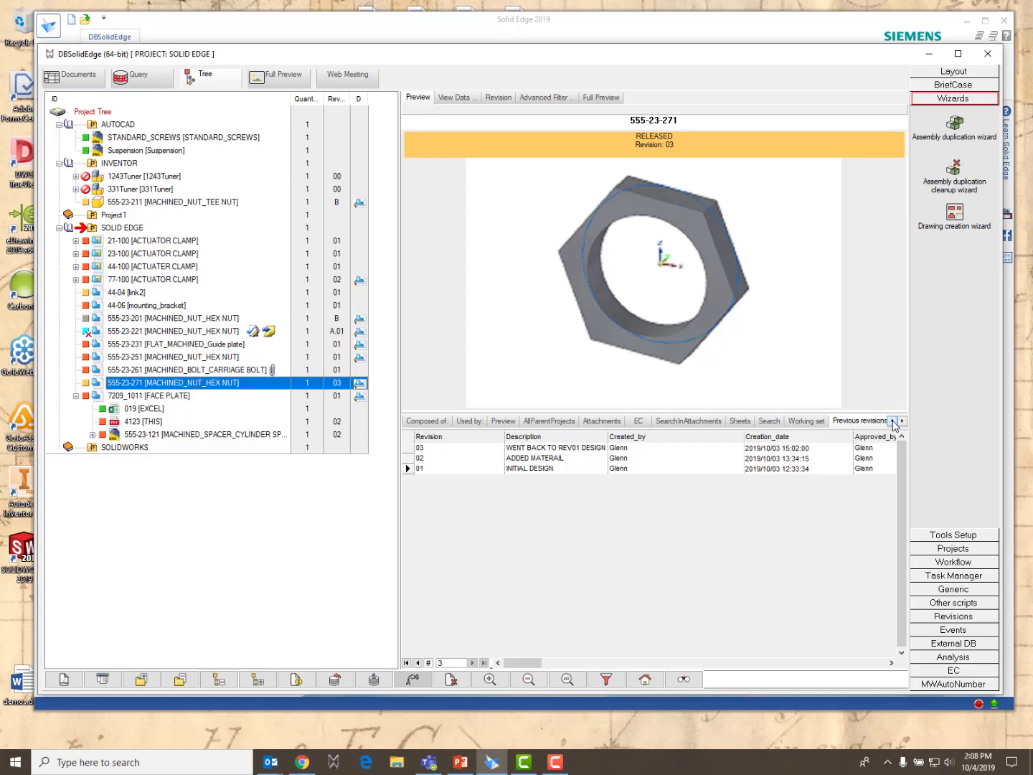
{"action": "left_click", "coordinate": [132, 388]}
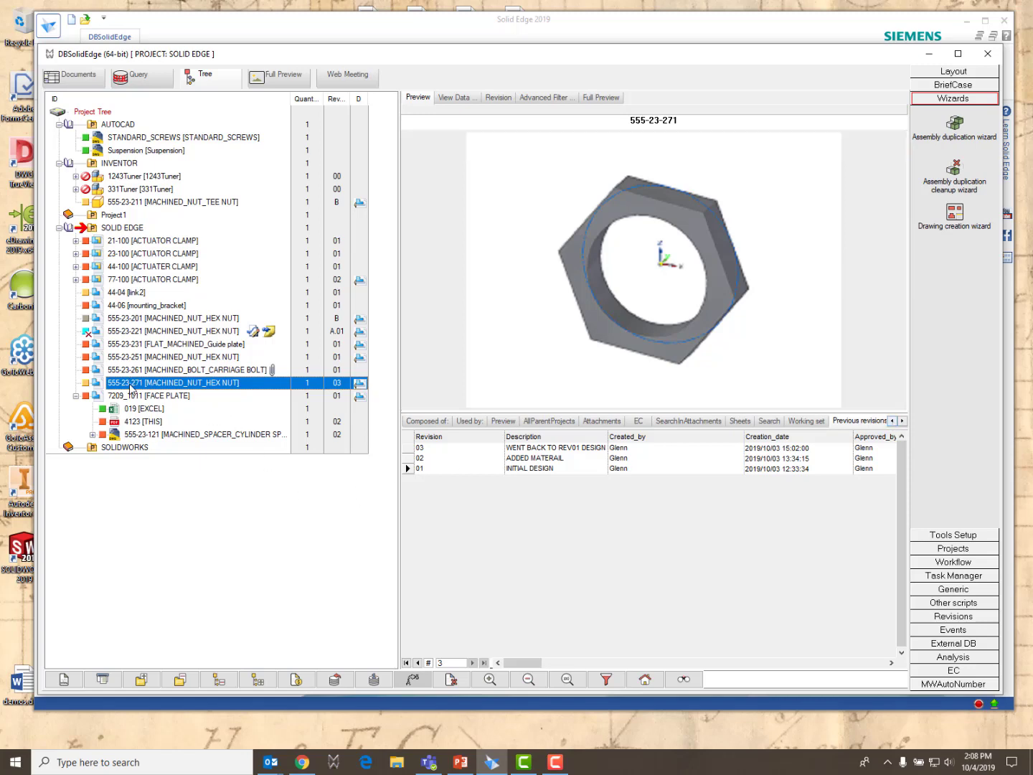
{"action": "left_click", "coordinate": [470, 422]}
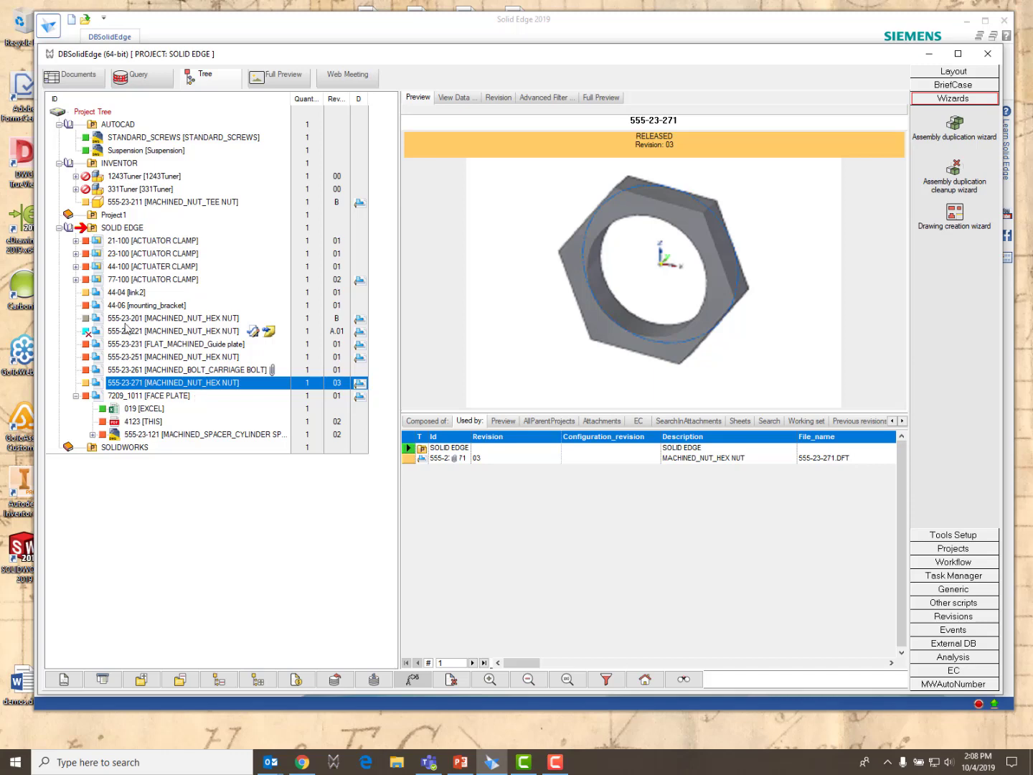
Expand assembly 44-100 and examine the SOLID EDGE project's composition and where components 23-04 and 55-100 are used.
{"action": "left_click", "coordinate": [74, 267]}
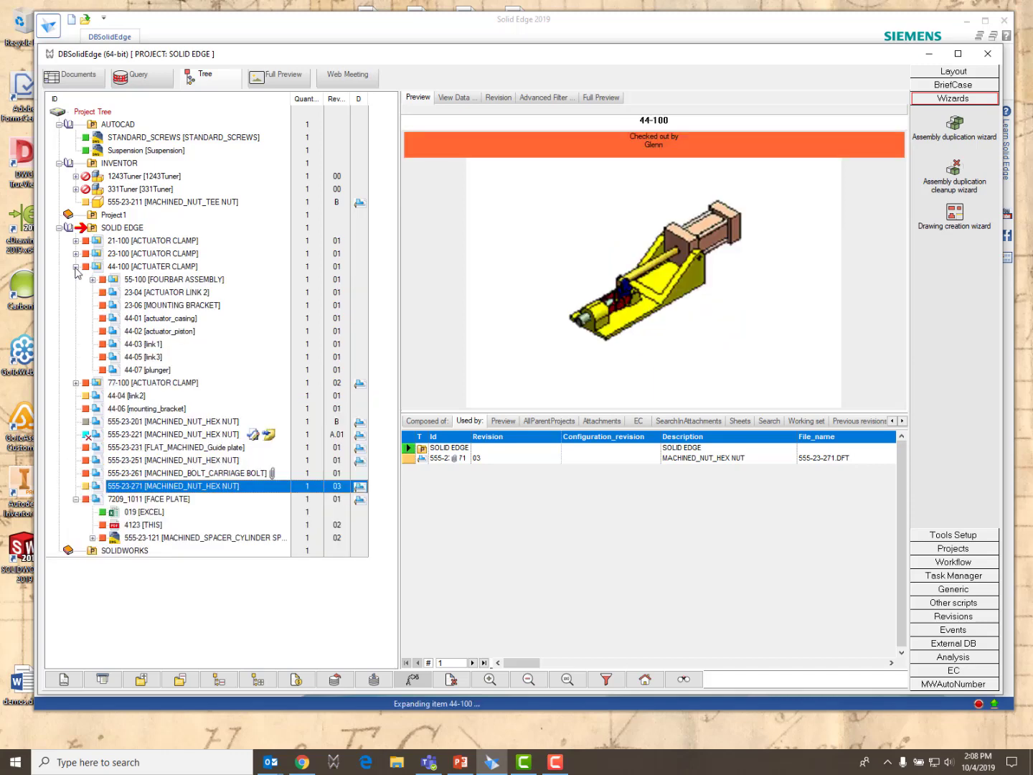
{"action": "left_click", "coordinate": [147, 294]}
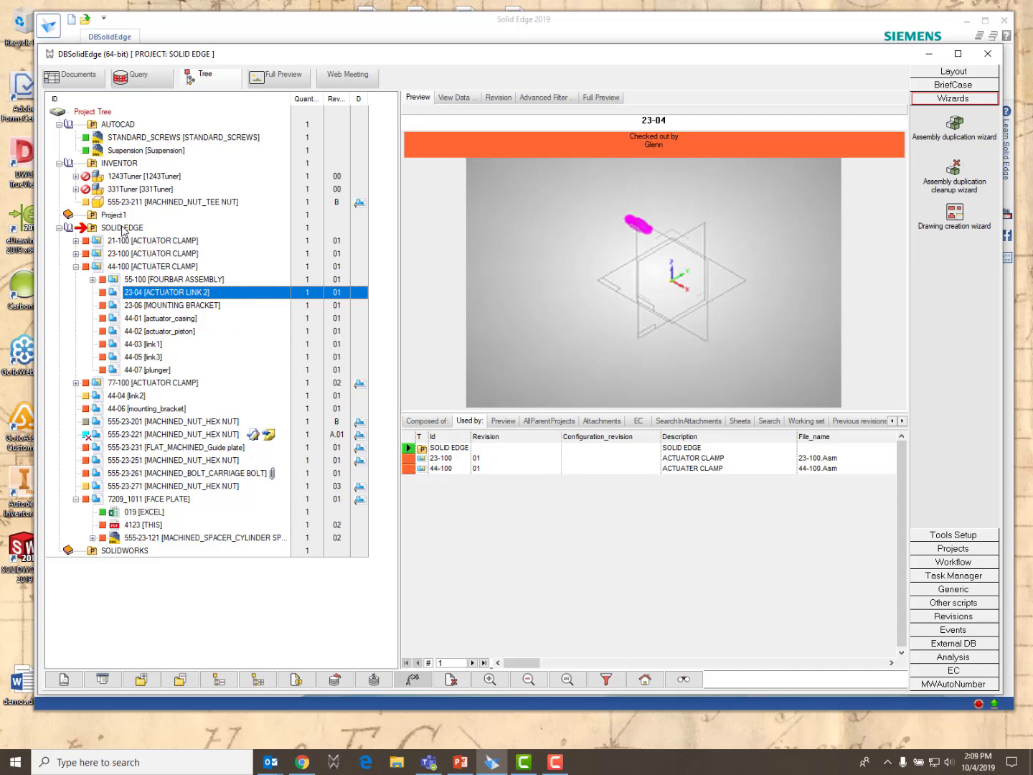
{"action": "left_click", "coordinate": [122, 229]}
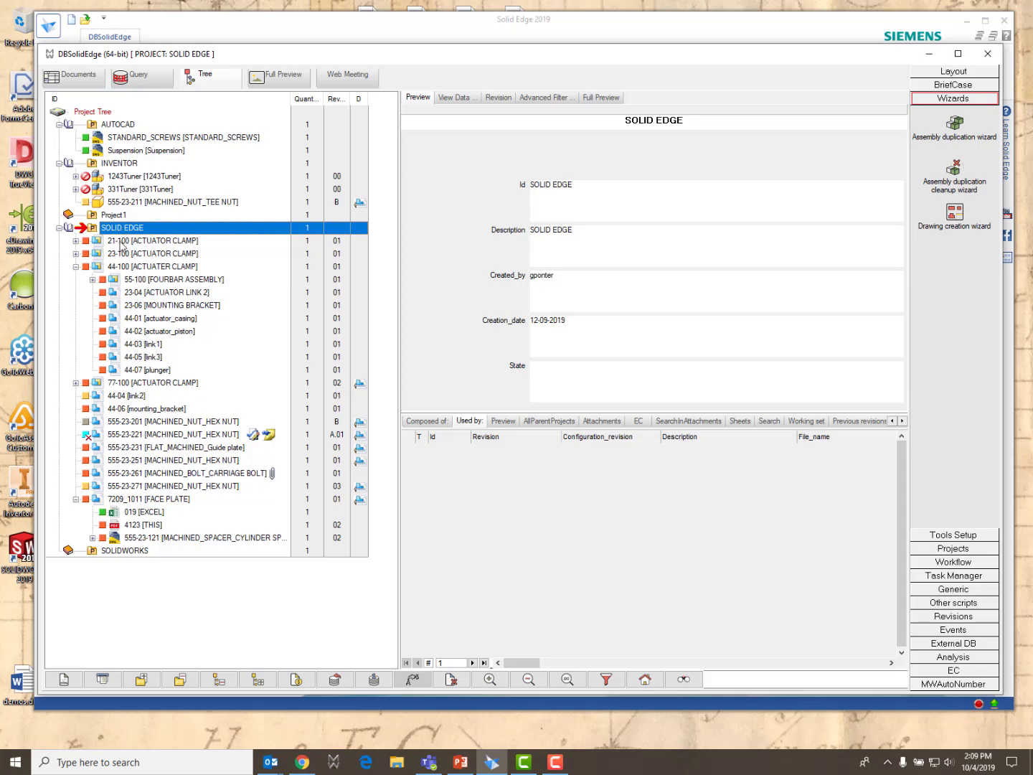
{"action": "left_click", "coordinate": [430, 421]}
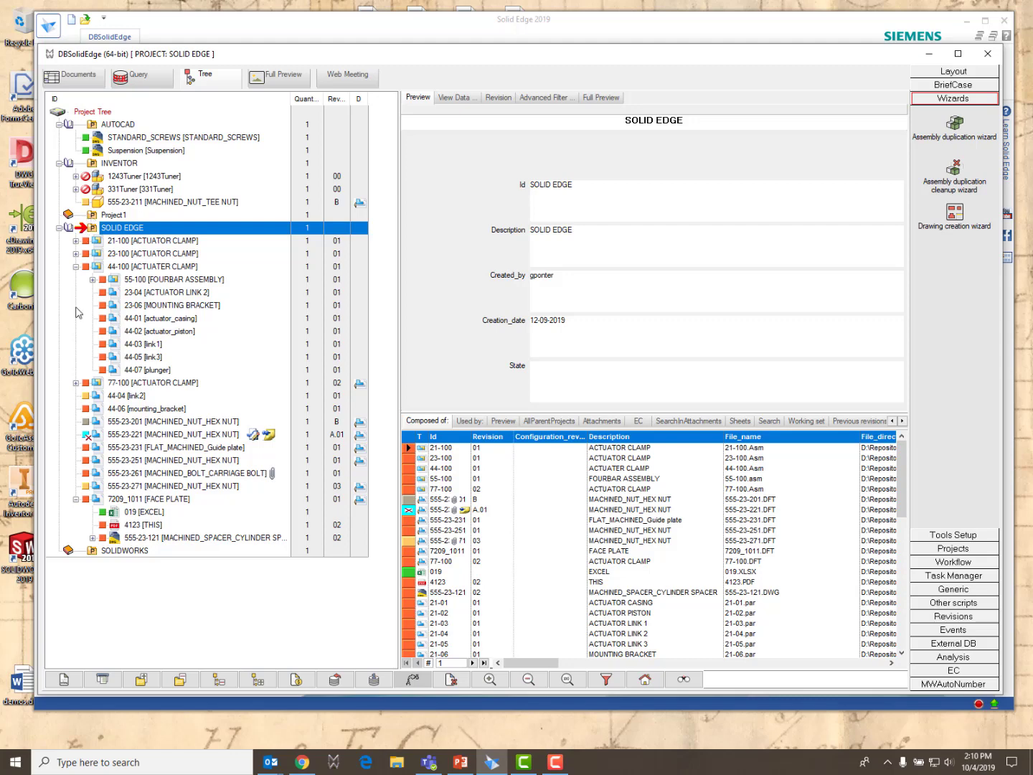
{"action": "left_click", "coordinate": [144, 294]}
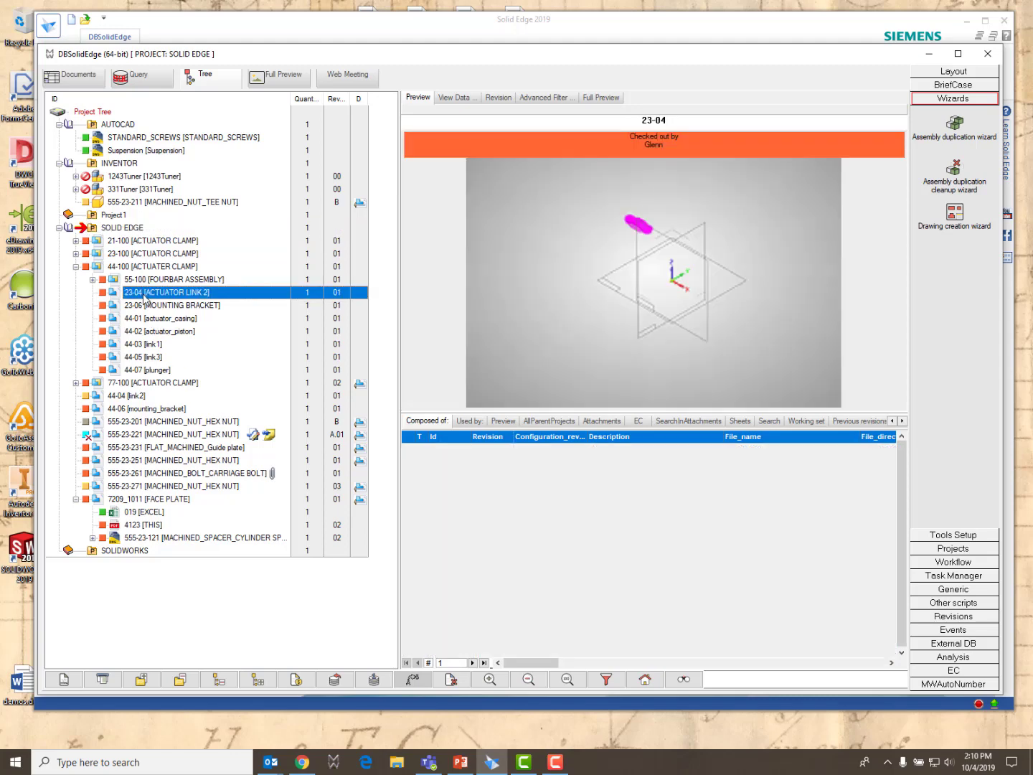
{"action": "left_click", "coordinate": [475, 425]}
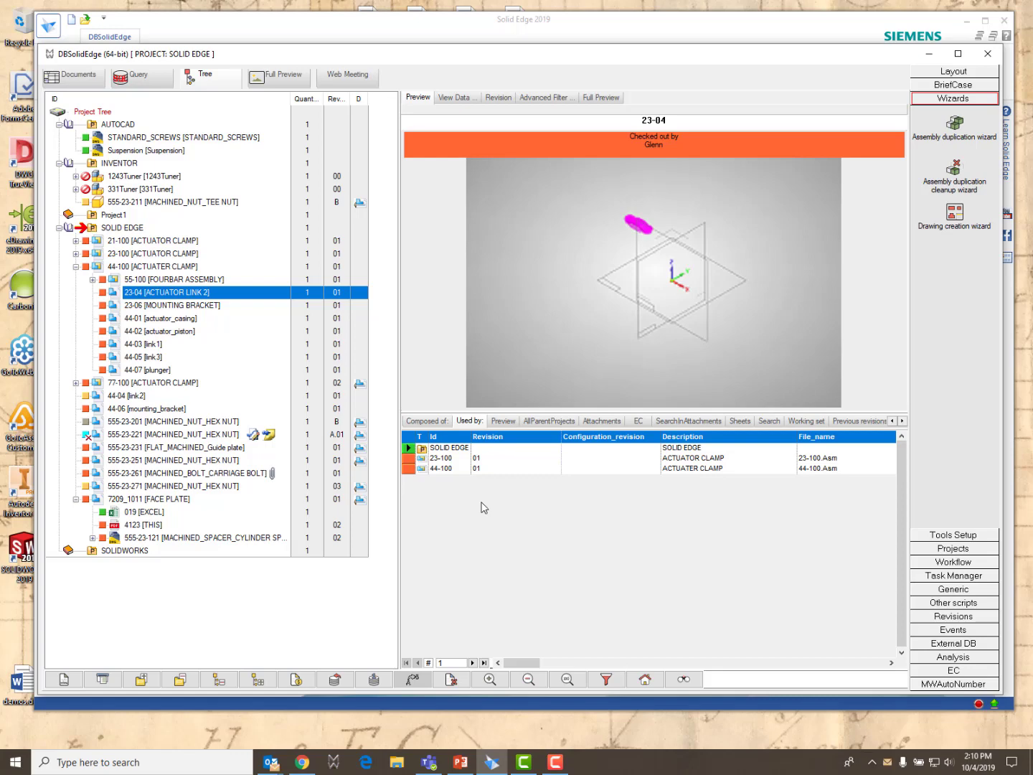
{"action": "left_click", "coordinate": [126, 281]}
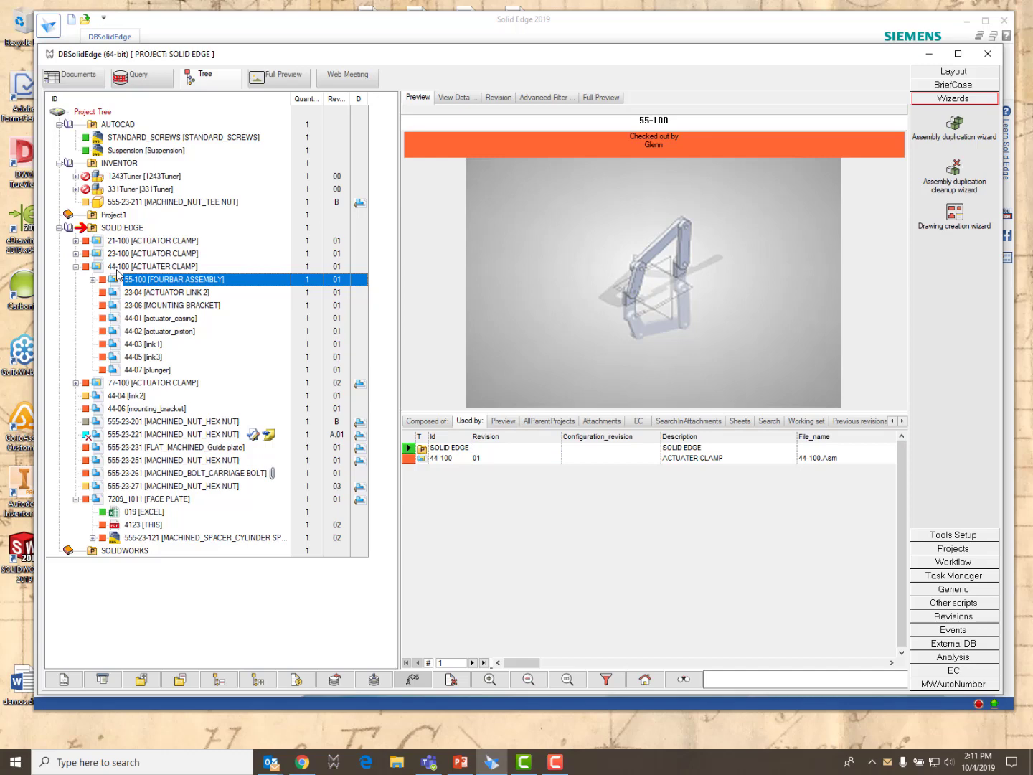
Preview the 555-23-261 carriage bolt and the face plate's documents 019, 4123 and 555-23-121, viewing the 019 Excel file in full size.
{"action": "left_click", "coordinate": [143, 513]}
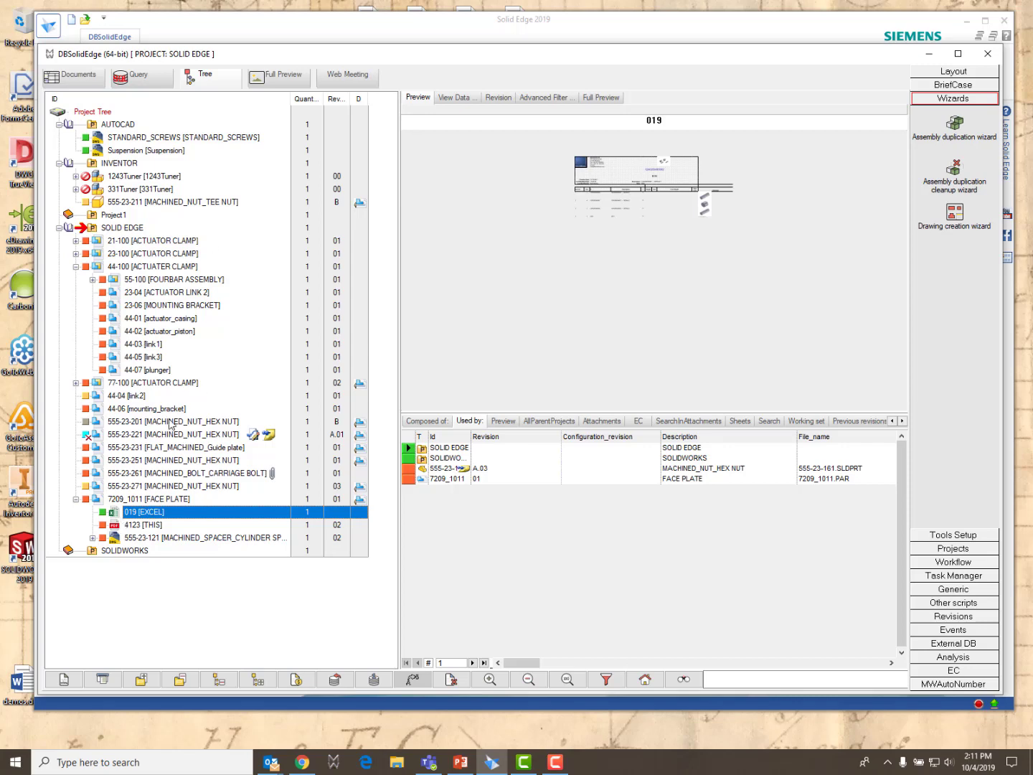
{"action": "left_click", "coordinate": [141, 475]}
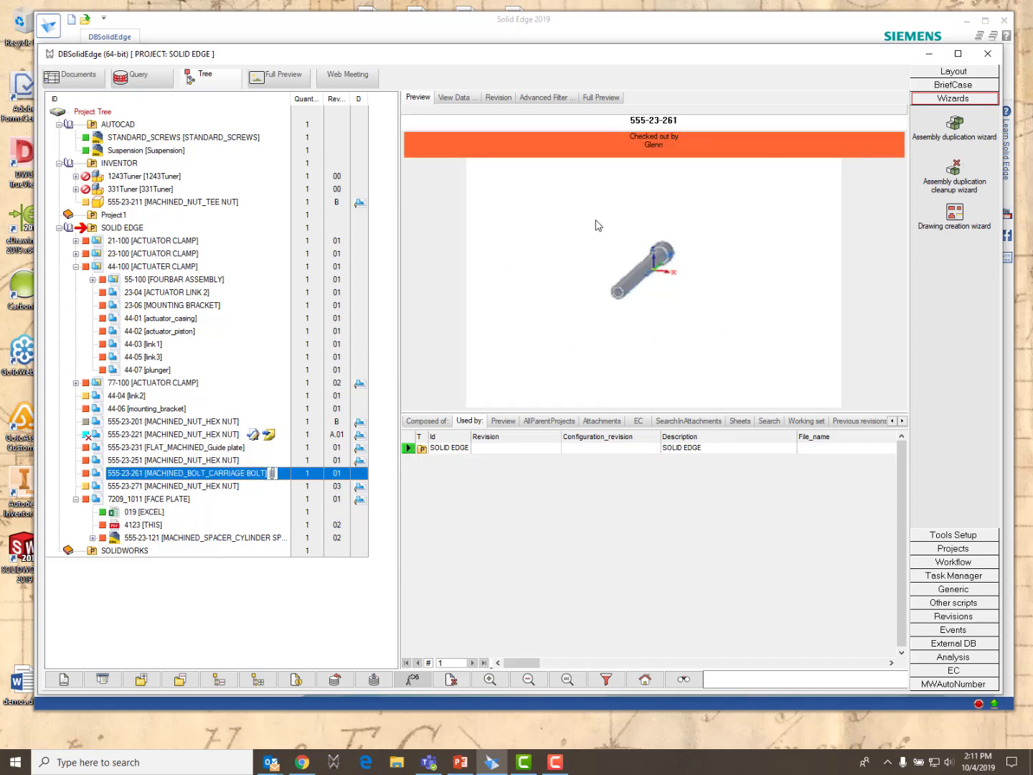
{"action": "left_click", "coordinate": [126, 513]}
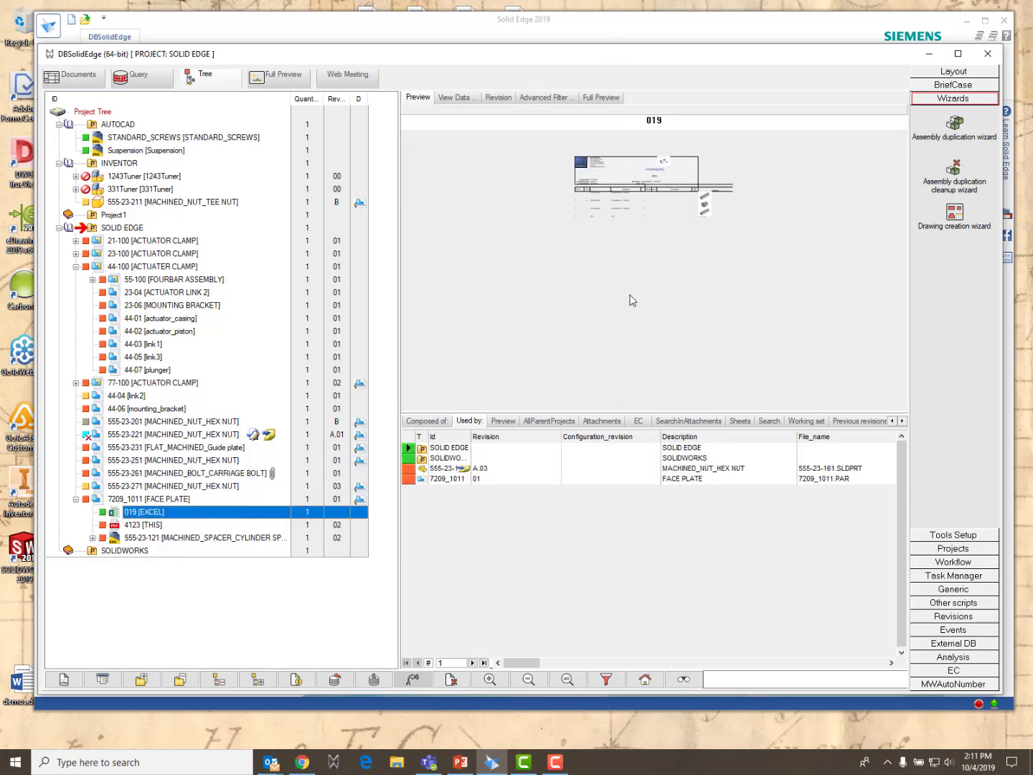
{"action": "left_click", "coordinate": [292, 79]}
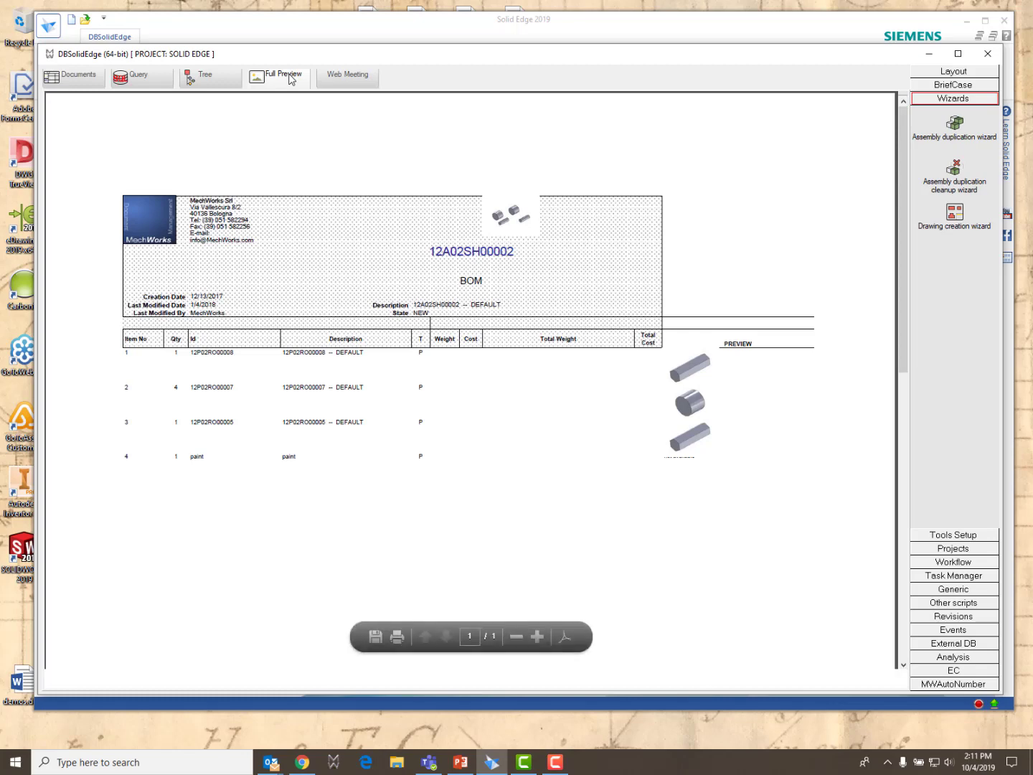
{"action": "left_click", "coordinate": [220, 81]}
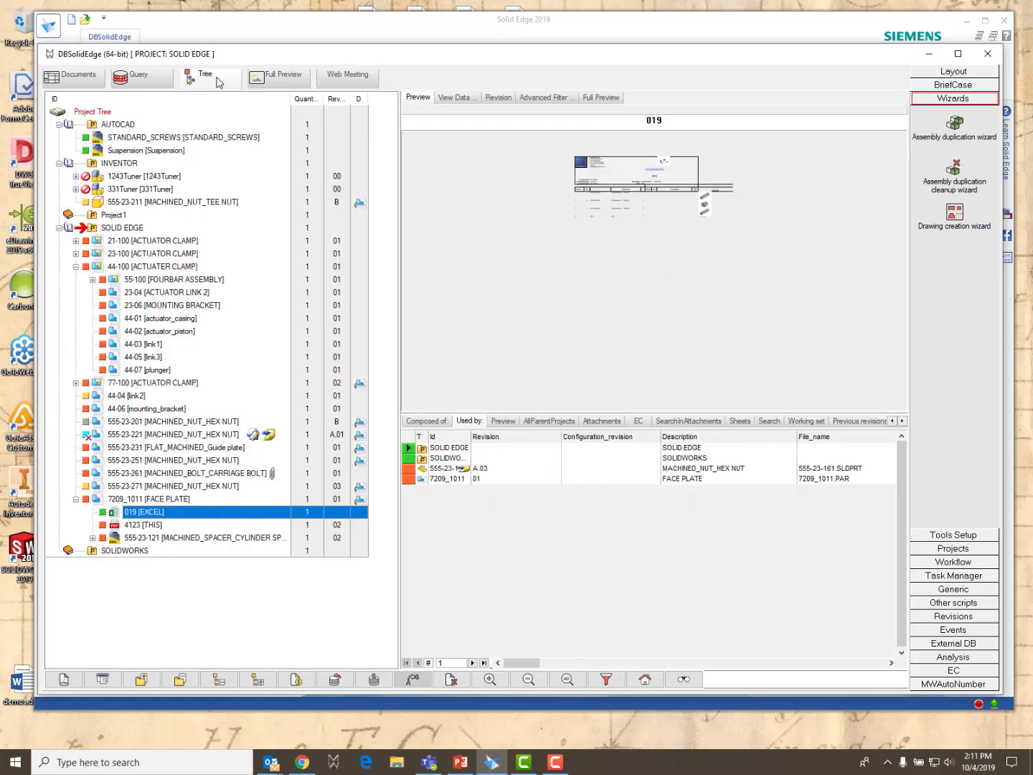
{"action": "left_click", "coordinate": [131, 528]}
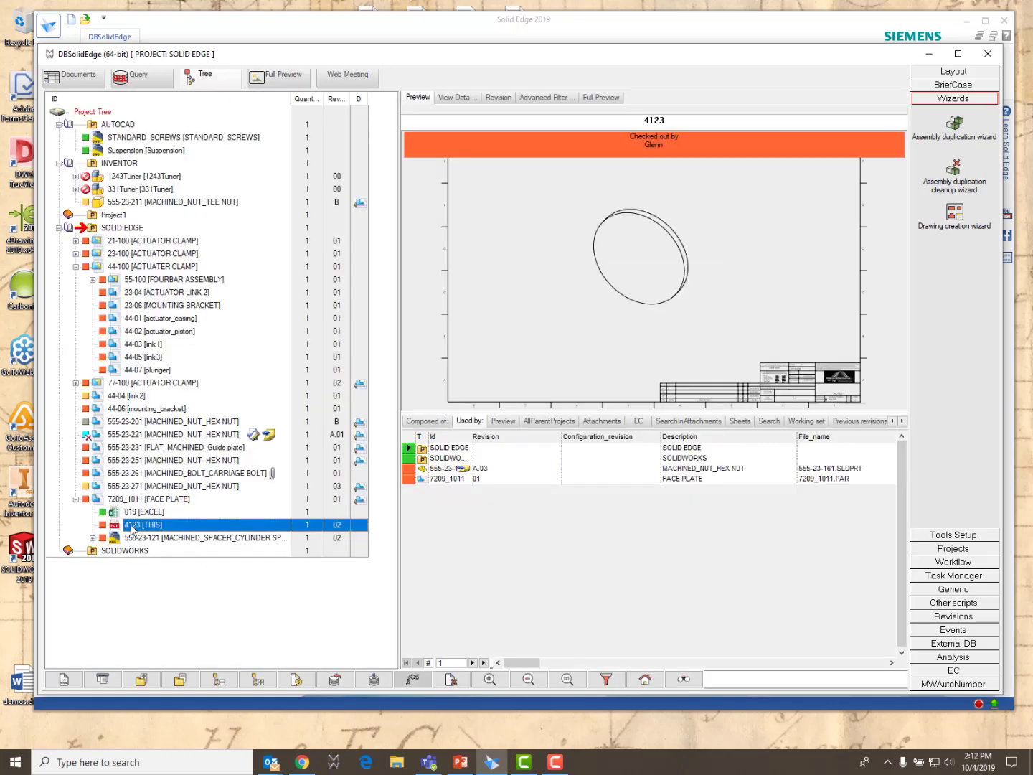
{"action": "left_click", "coordinate": [140, 539]}
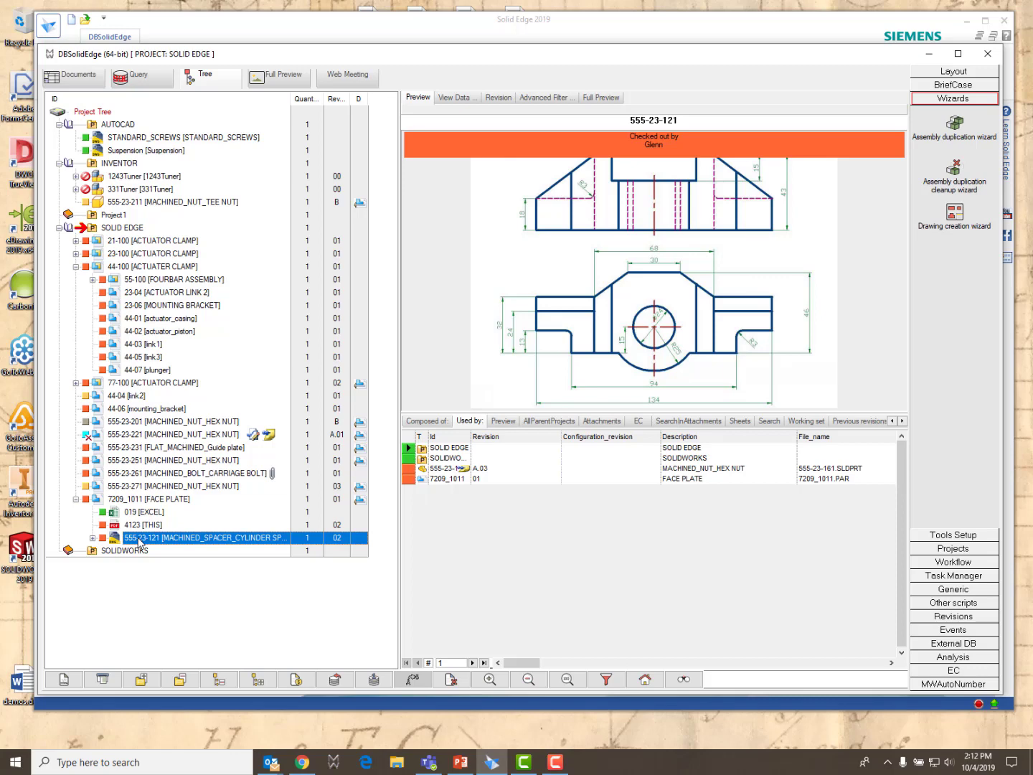
Preview the 44-01 actuator casing, the Inventor assembly 331Tuner, and the 555-23-221 and 555-23-271 hex nuts from the project tree.
{"action": "left_click", "coordinate": [132, 319]}
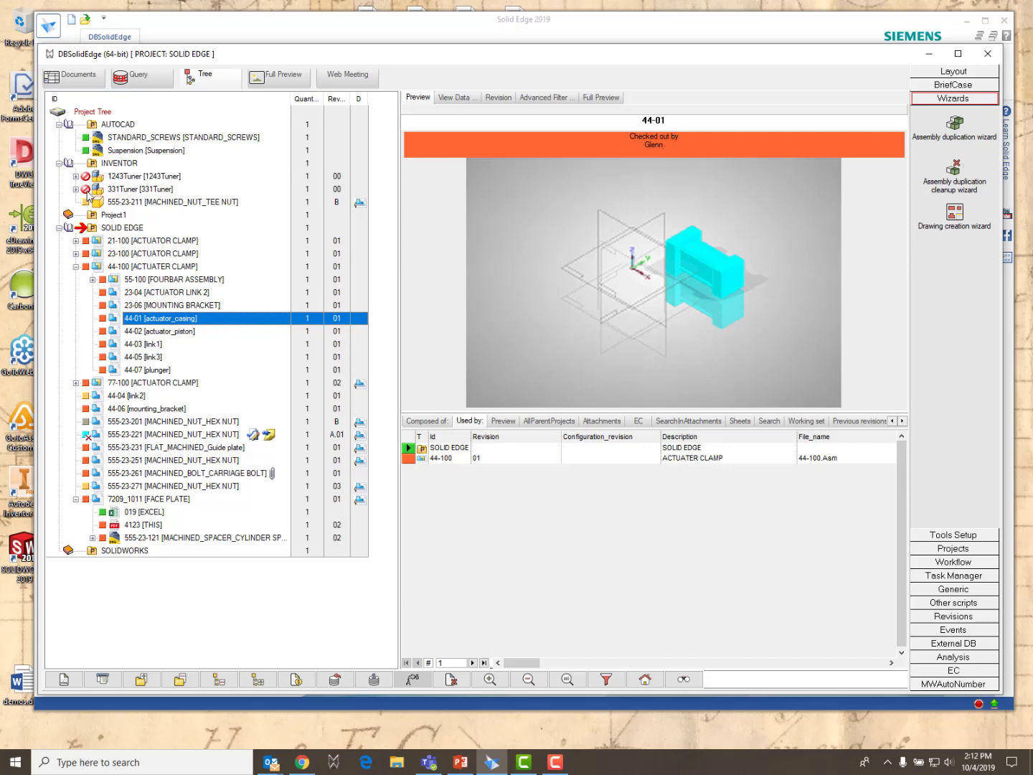
{"action": "left_click", "coordinate": [112, 190]}
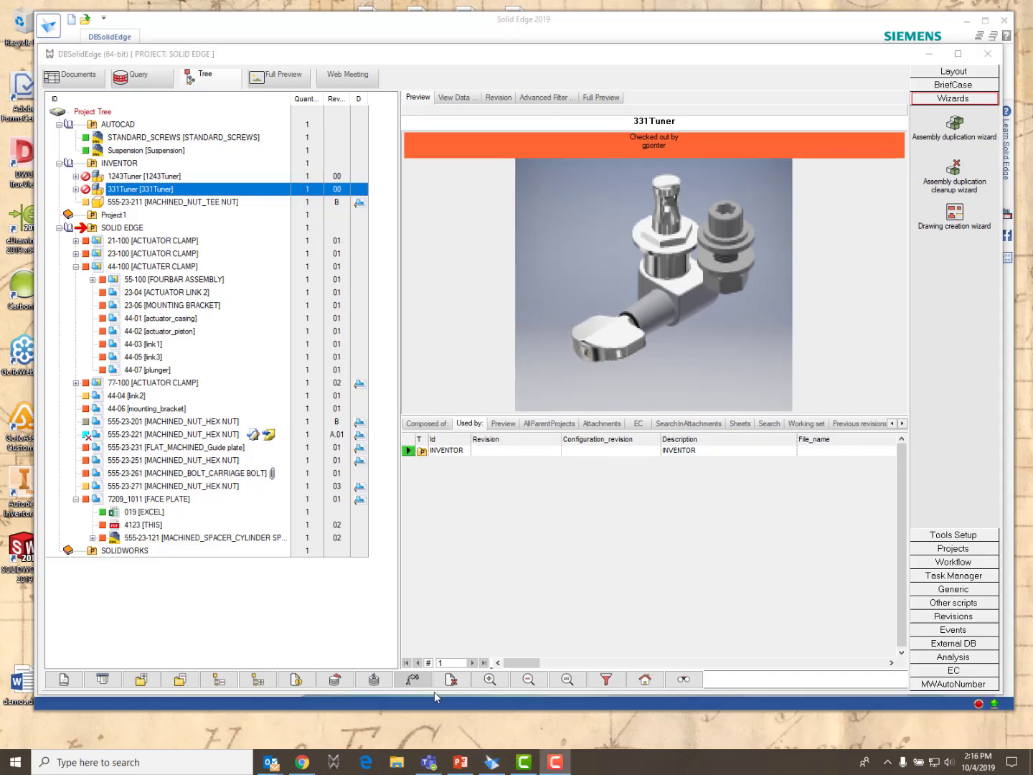
{"action": "left_click", "coordinate": [134, 436]}
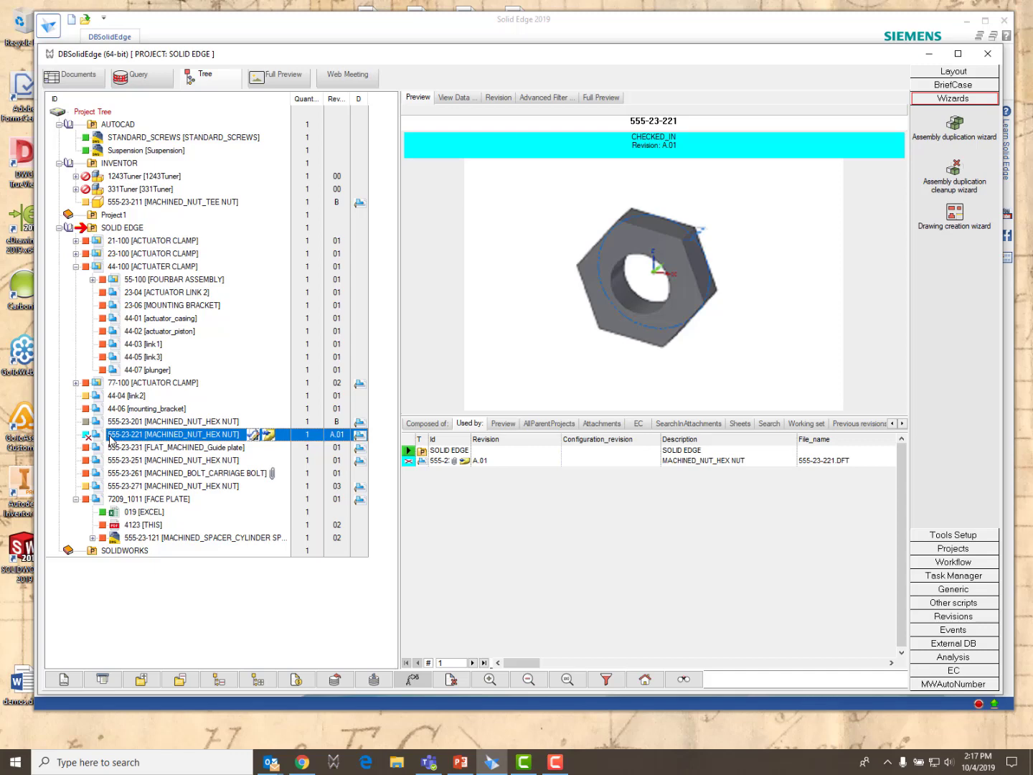
{"action": "left_click", "coordinate": [132, 487]}
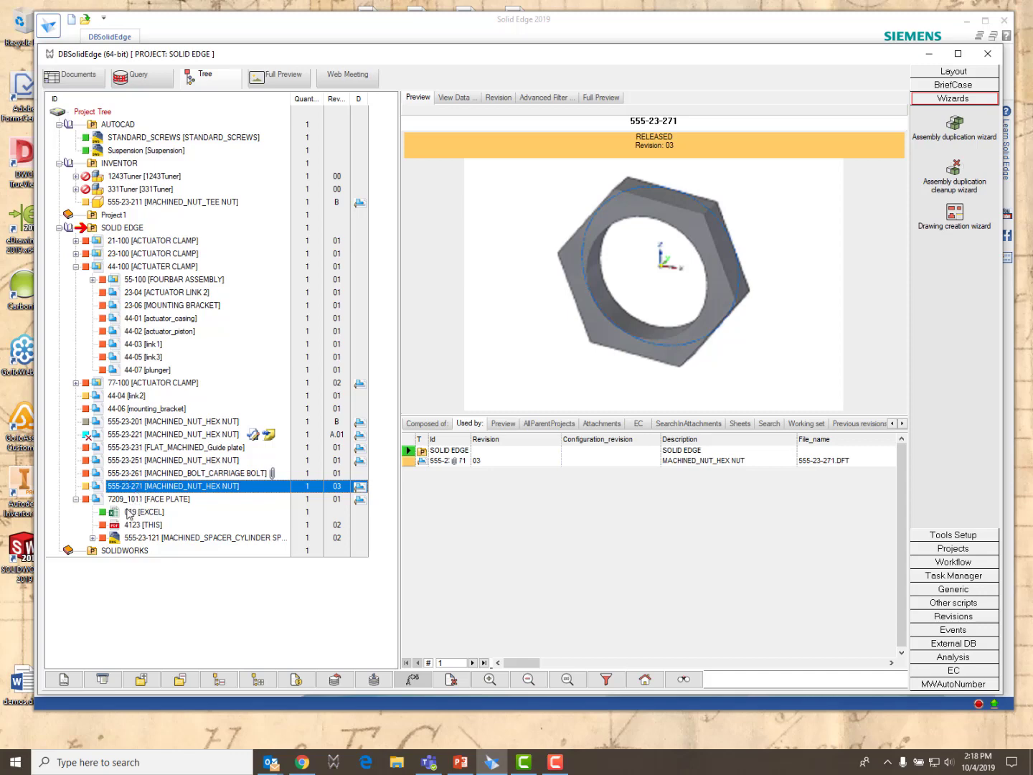
Preview the Suspension drawing and the 555-23-201 hex nut, and examine the engineering changes of the 555-23-221 hex nut.
{"action": "left_click", "coordinate": [127, 151]}
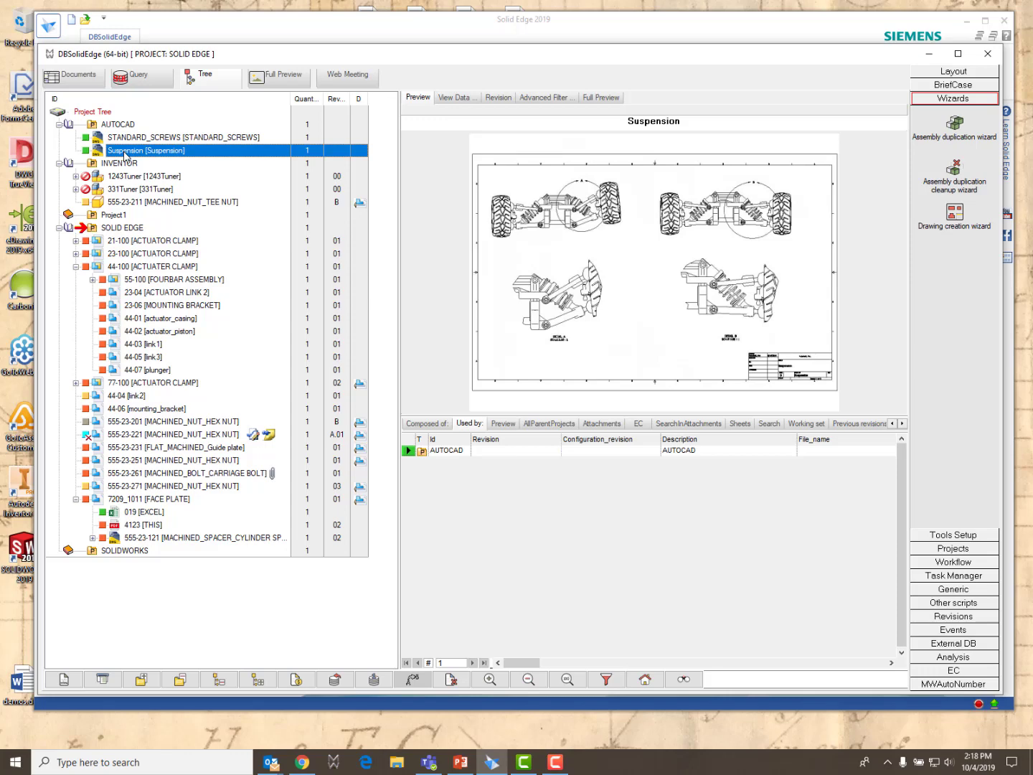
{"action": "left_click", "coordinate": [125, 423]}
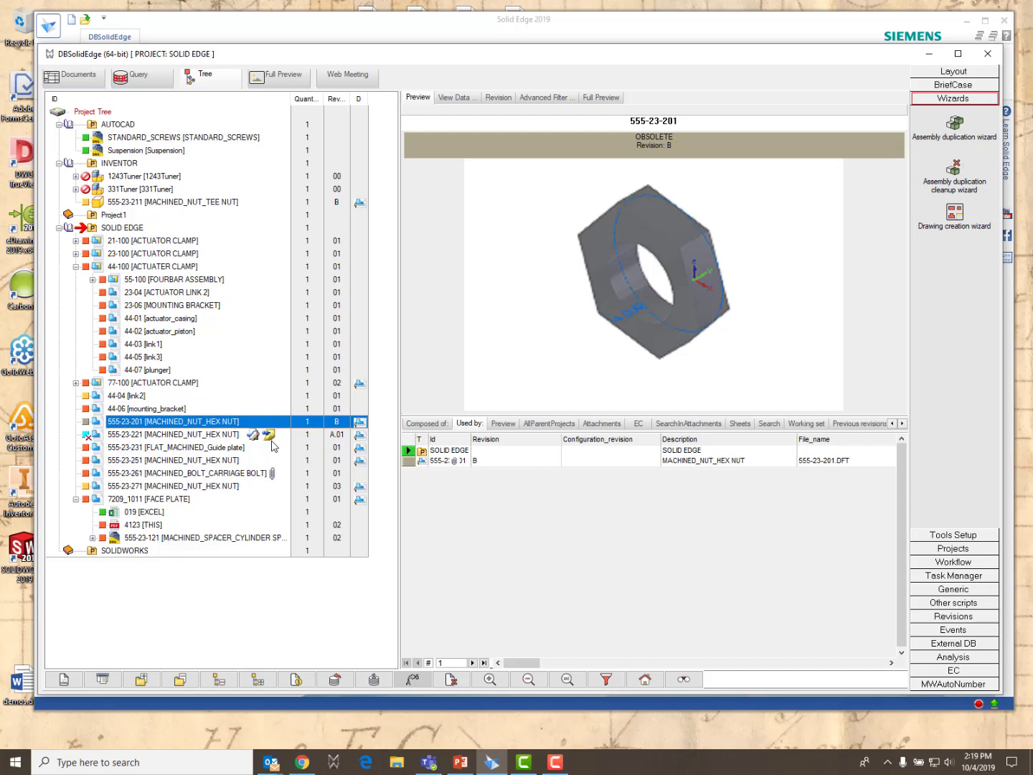
{"action": "left_click", "coordinate": [234, 436]}
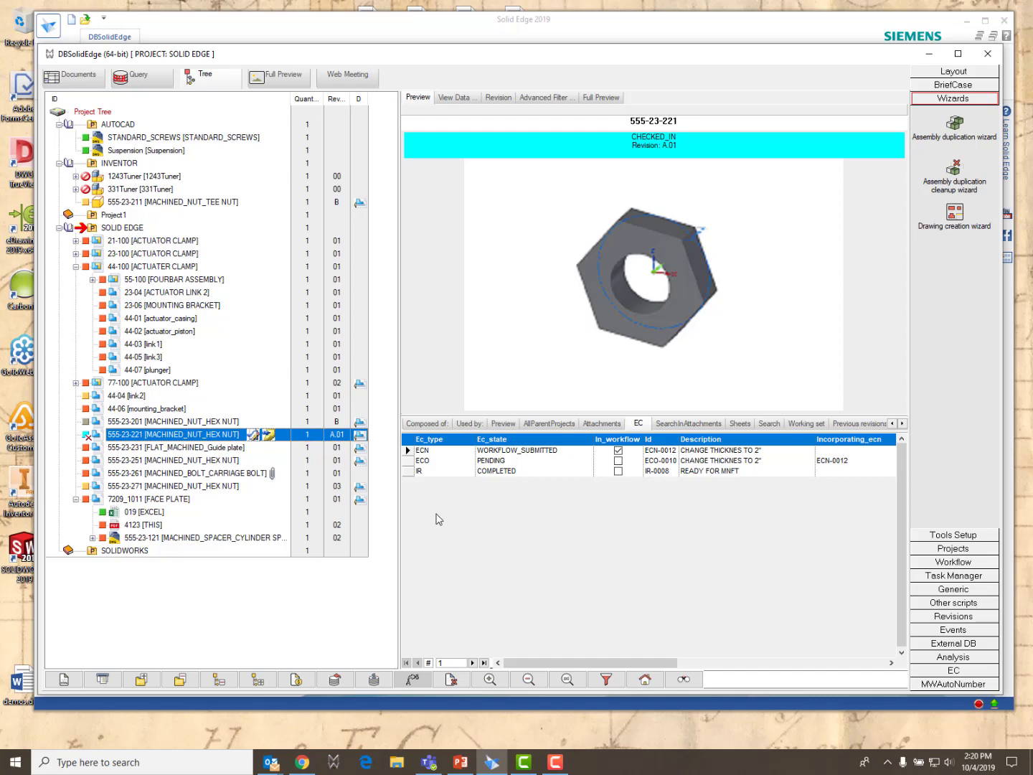
Preview the 555-23-271 hex nut, its drawing and its attached PDFs 555-23-271.01, 555-23-271.02 and 555-23-271.03.
{"action": "left_click", "coordinate": [200, 486]}
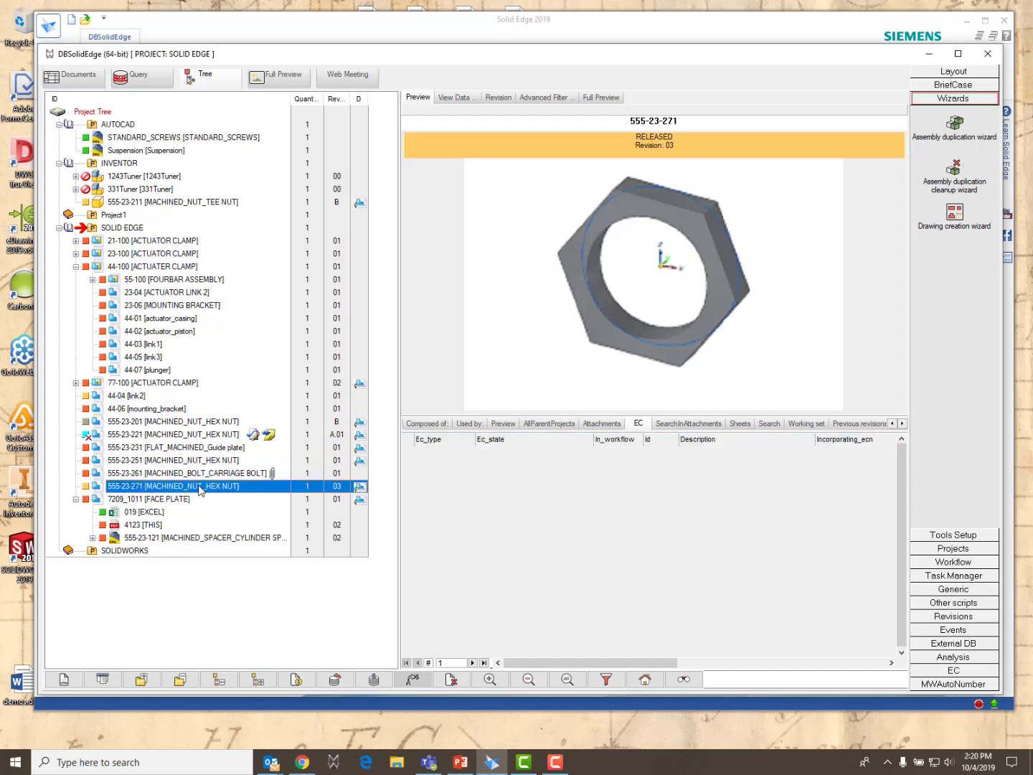
{"action": "left_click", "coordinate": [359, 488]}
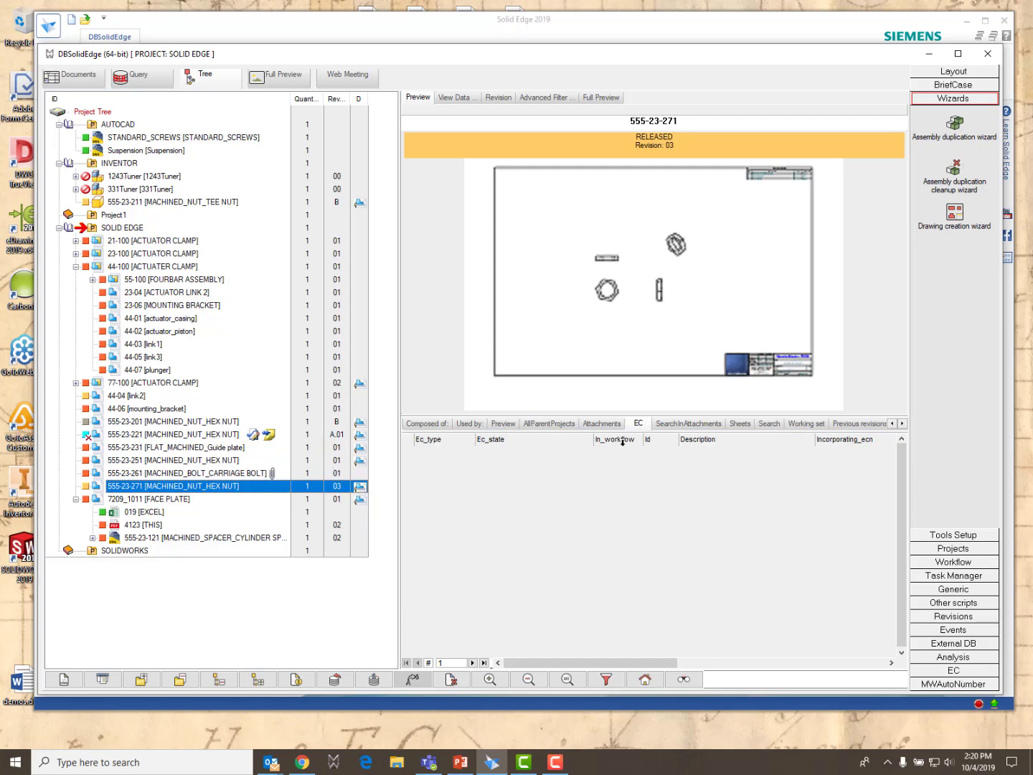
{"action": "left_click", "coordinate": [602, 423]}
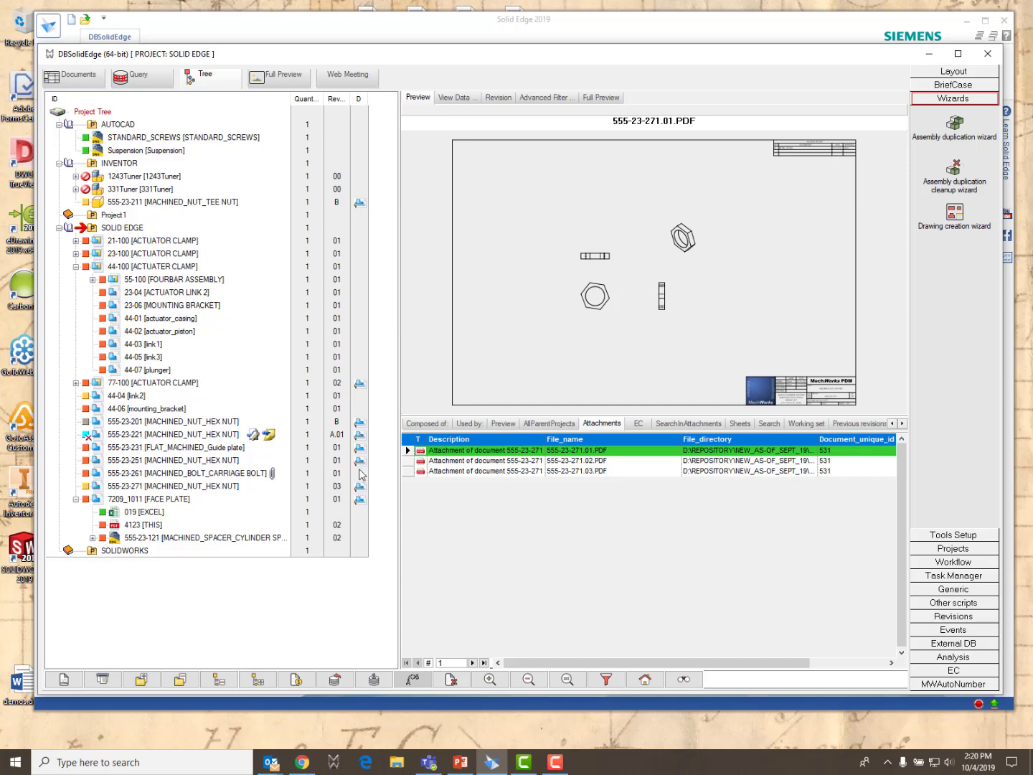
{"action": "left_click", "coordinate": [491, 472]}
{"action": "left_click", "coordinate": [521, 452]}
{"action": "left_click", "coordinate": [526, 464]}
{"action": "left_click", "coordinate": [492, 472]}
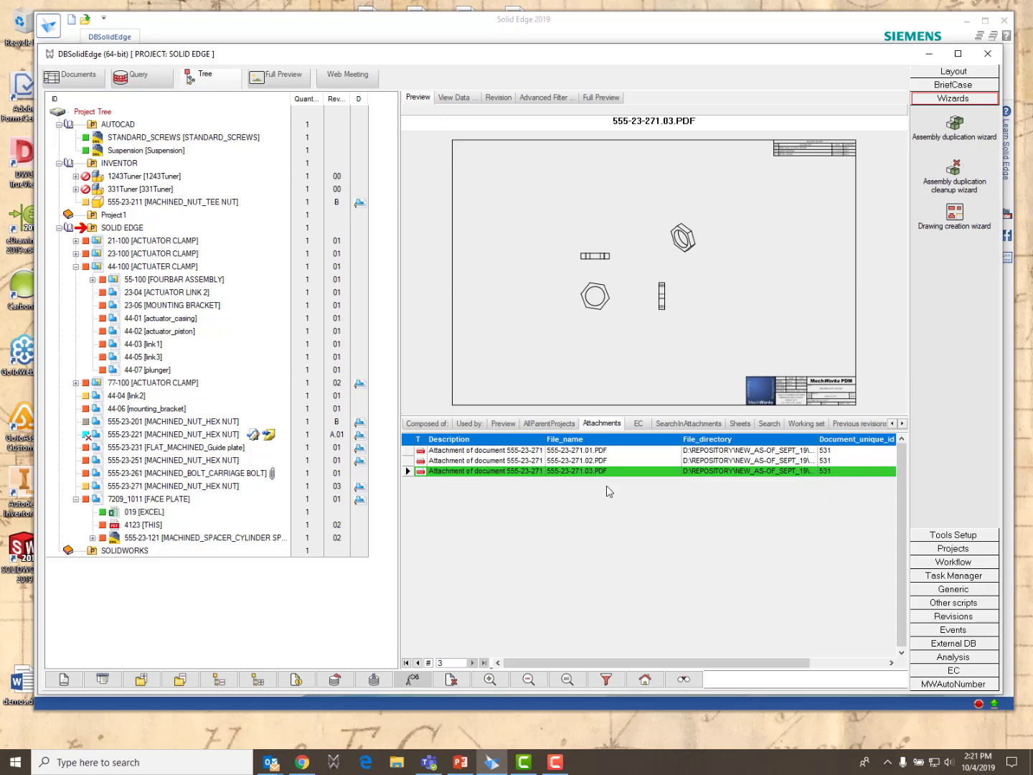
Preview the CARRIAGEBOLT.JPG attachment of the 555-23-261 carriage bolt.
{"action": "left_click", "coordinate": [251, 475]}
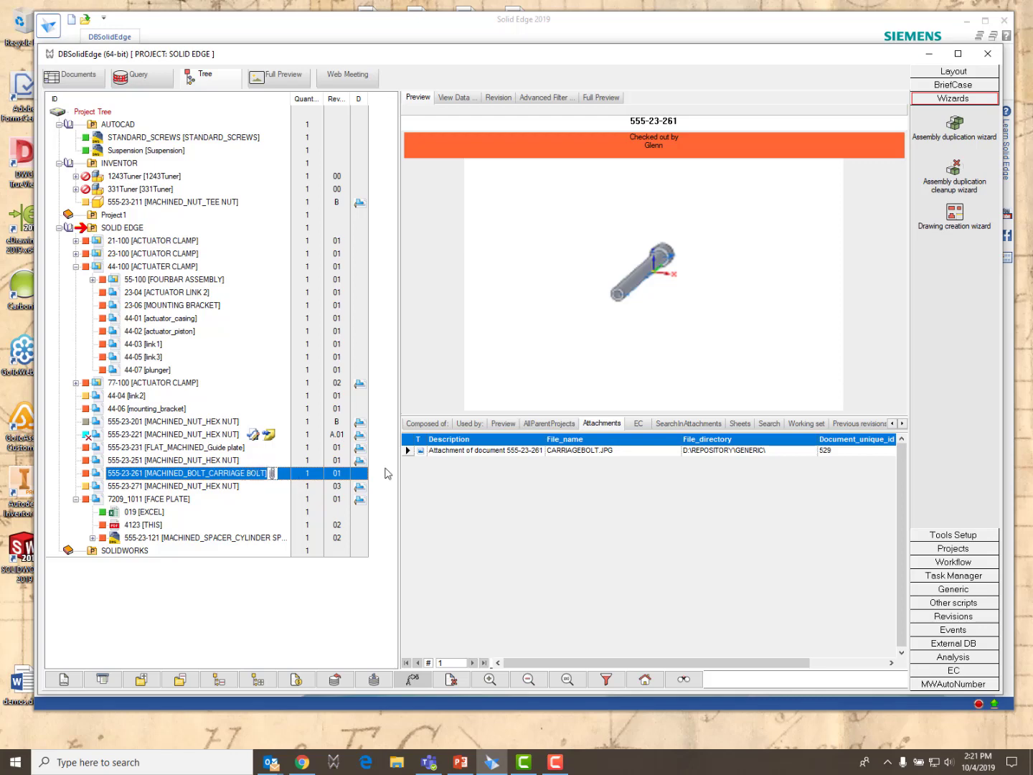
{"action": "left_click", "coordinate": [469, 452]}
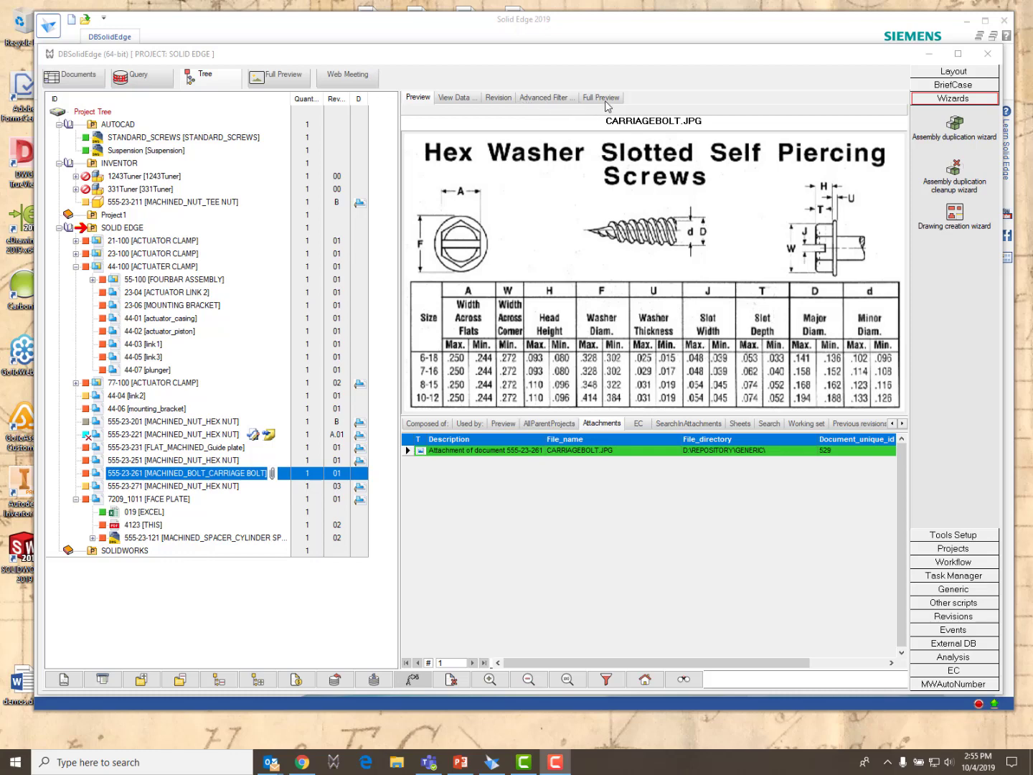
{"action": "left_click", "coordinate": [413, 98]}
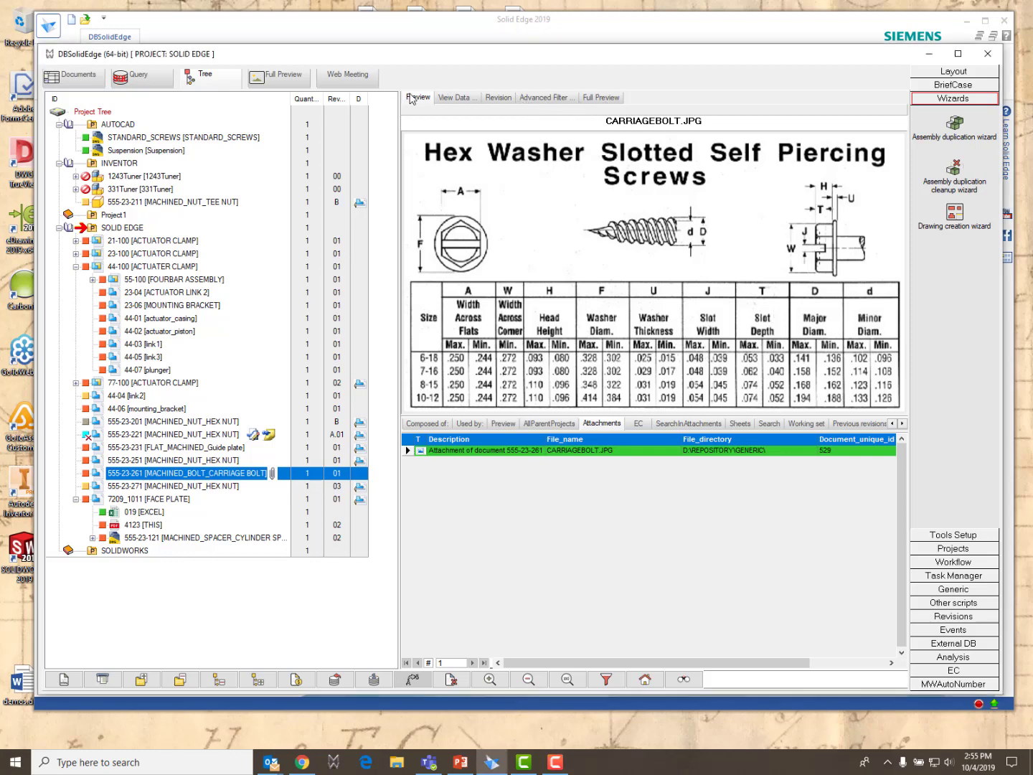
Examine the 555-23-231 guide plate's preview and its ID, file, creation, property, commercial, notes and revision data.
{"action": "left_click", "coordinate": [146, 449]}
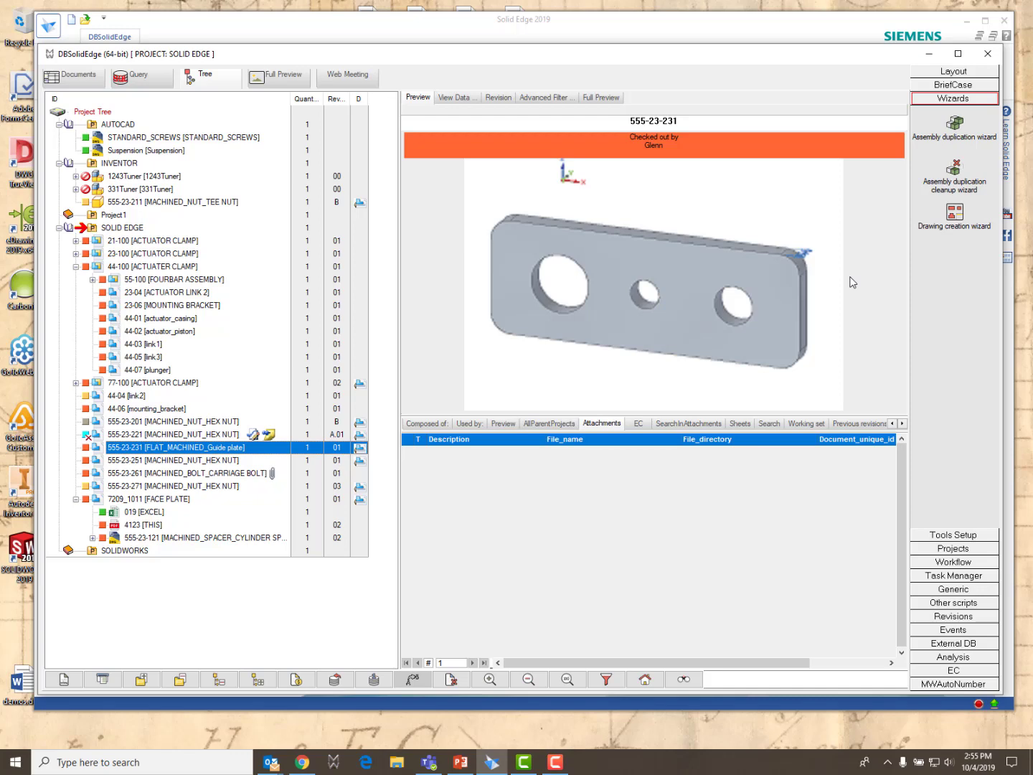
{"action": "left_click", "coordinate": [462, 98]}
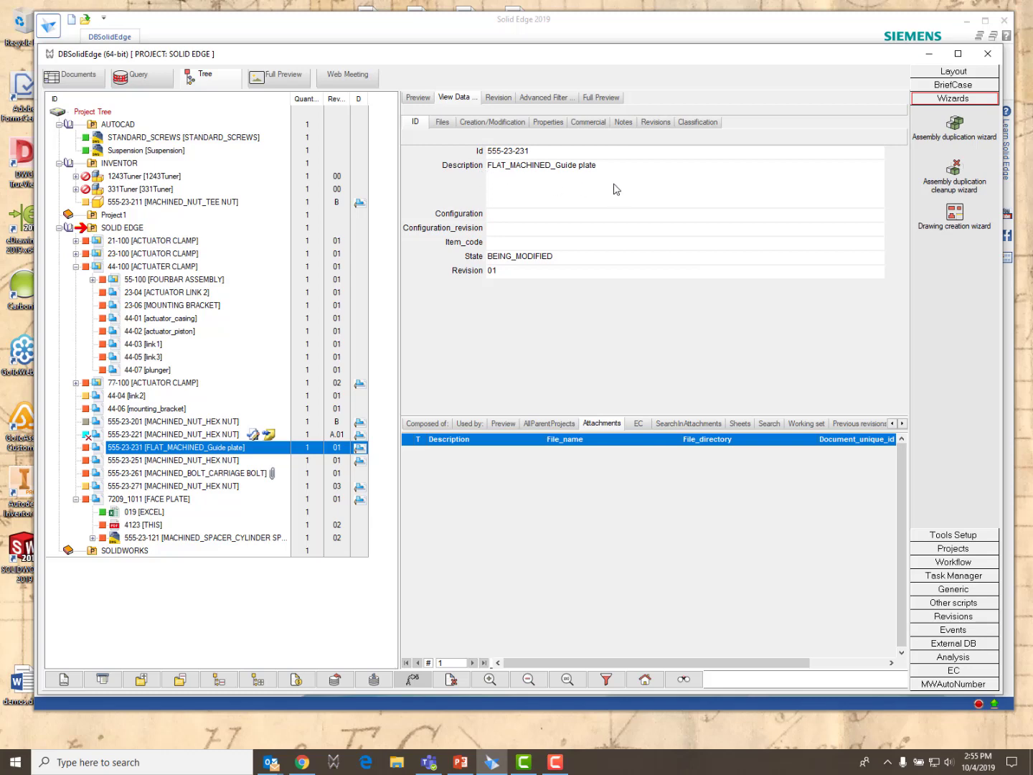
{"action": "left_click", "coordinate": [442, 123]}
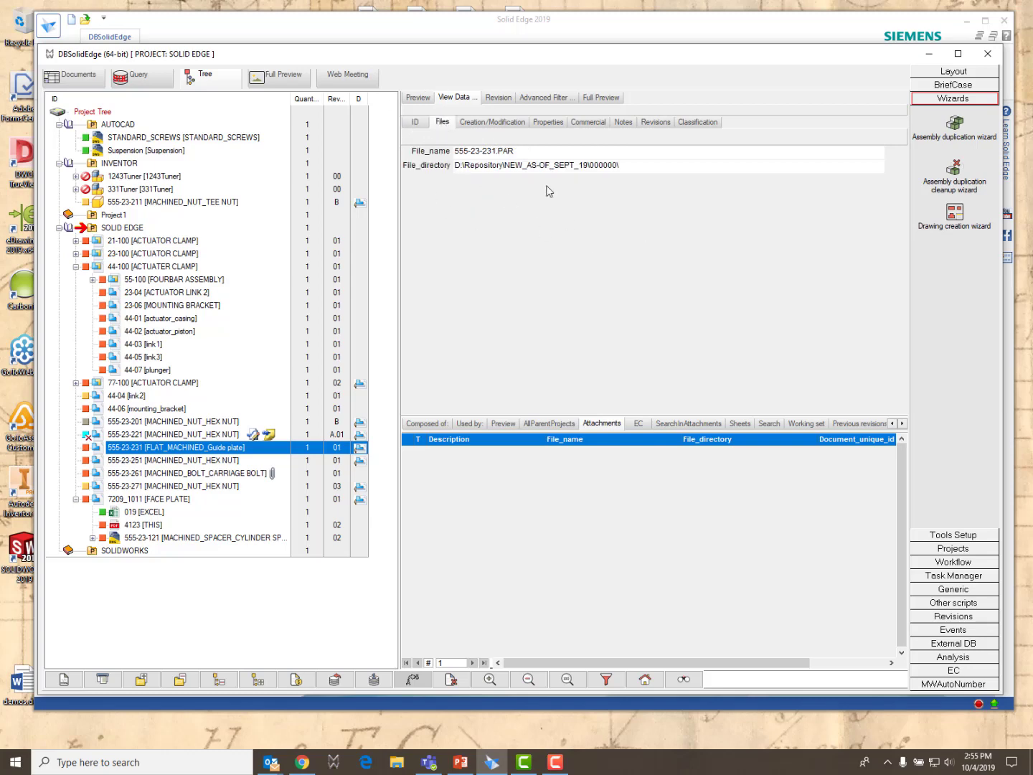
{"action": "left_click", "coordinate": [483, 124]}
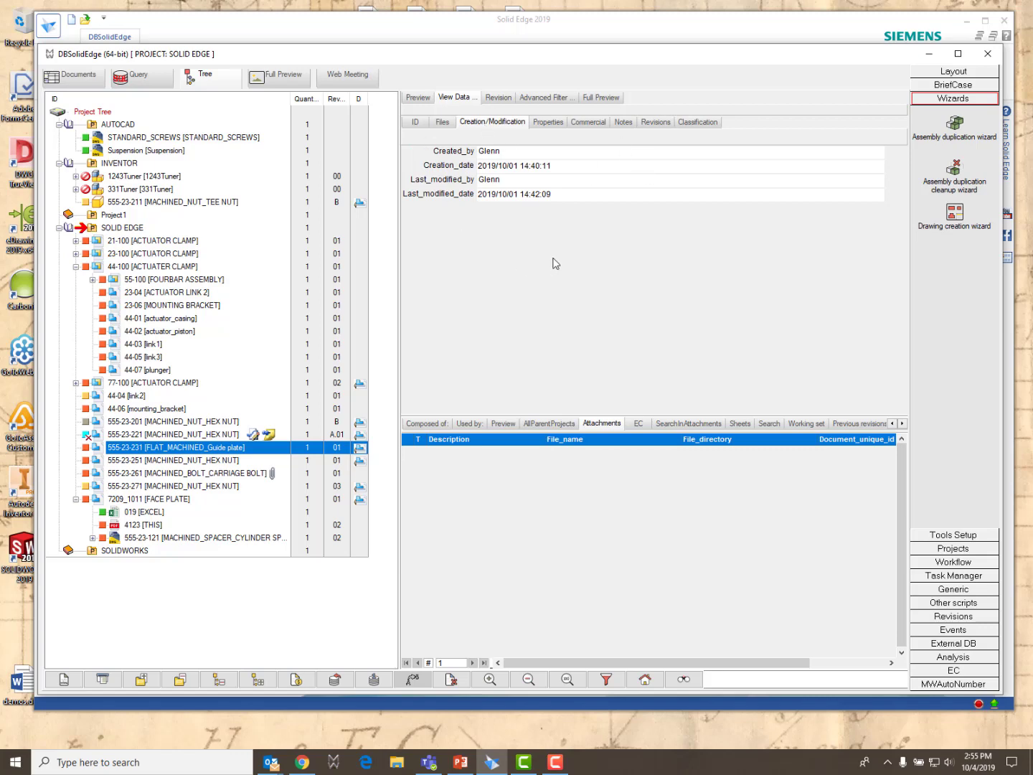
{"action": "left_click", "coordinate": [549, 123]}
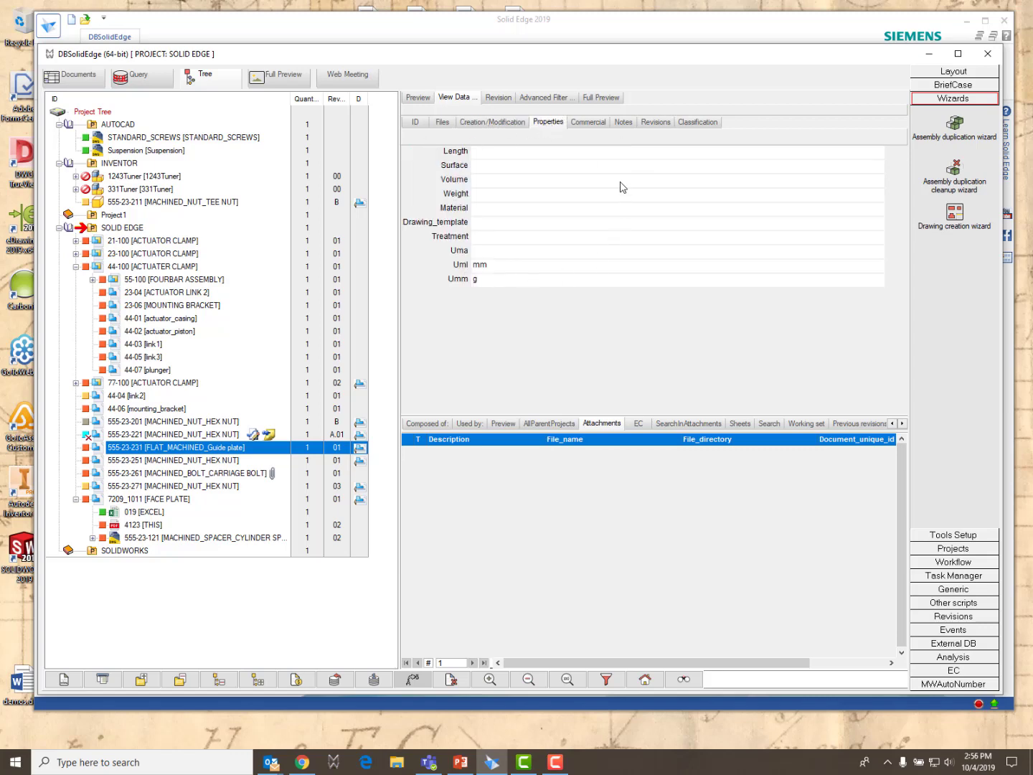
{"action": "left_click", "coordinate": [590, 124]}
{"action": "left_click", "coordinate": [622, 126]}
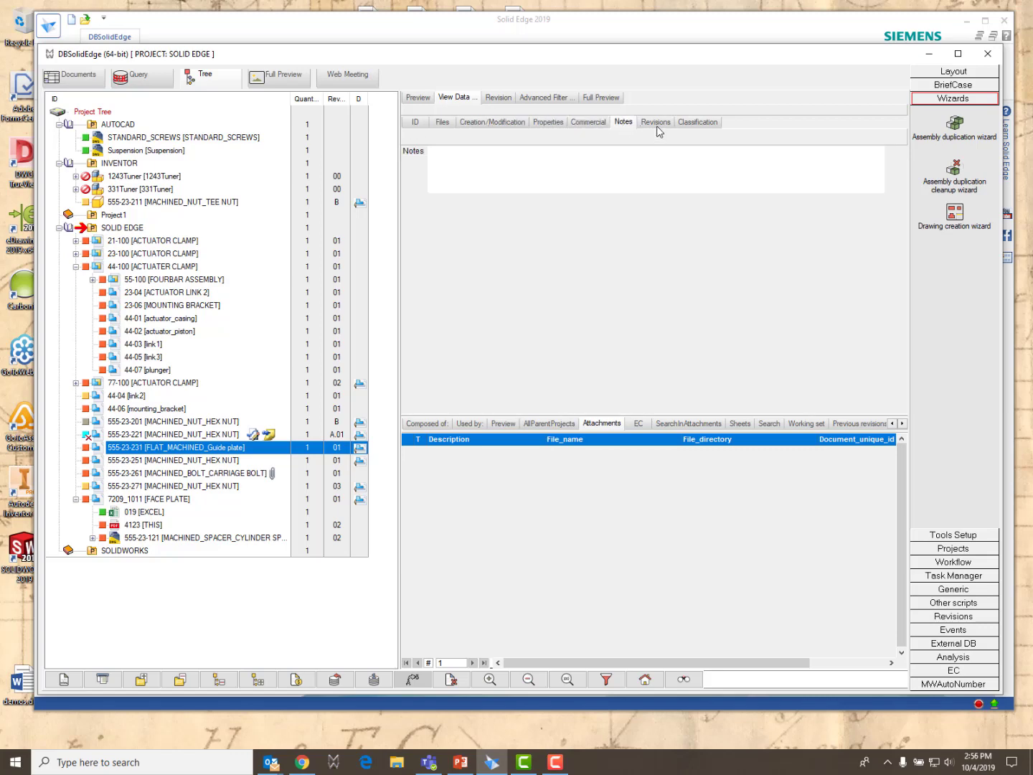
{"action": "left_click", "coordinate": [656, 125]}
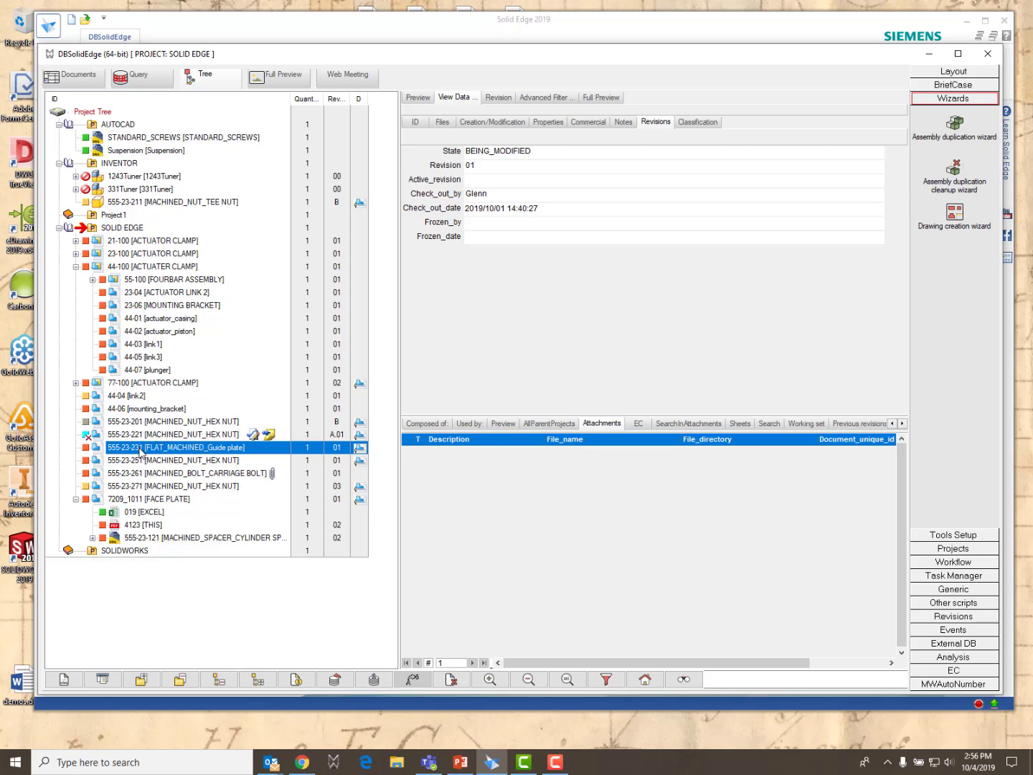
{"action": "left_click", "coordinate": [418, 98]}
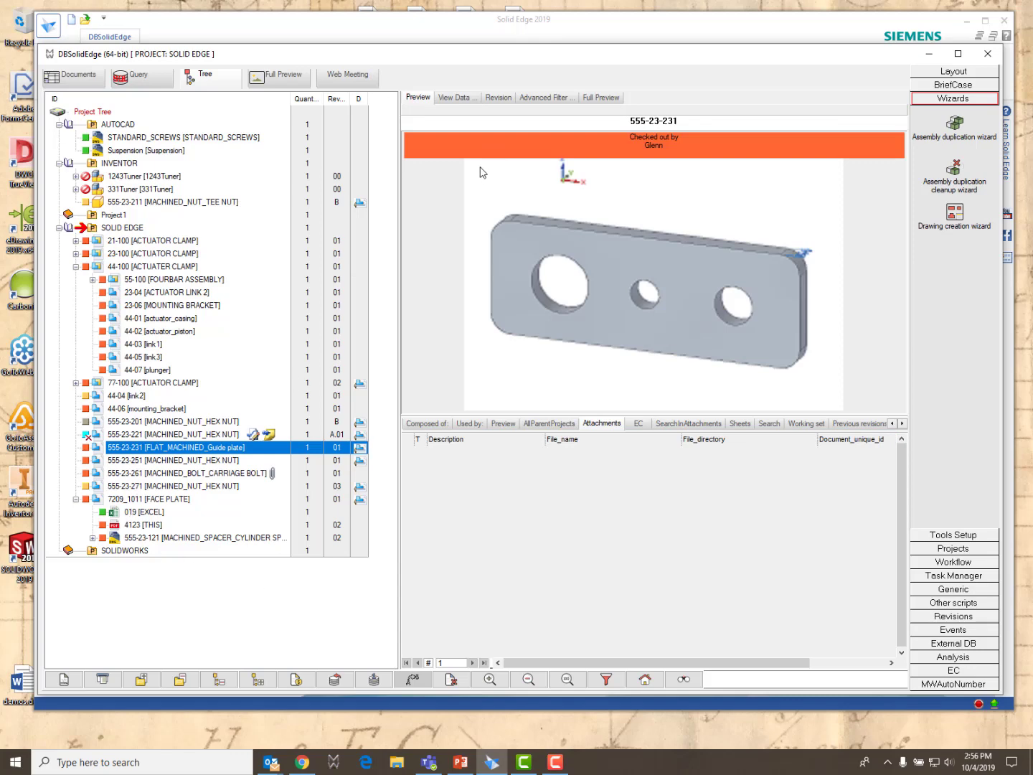
{"action": "left_click", "coordinate": [460, 101]}
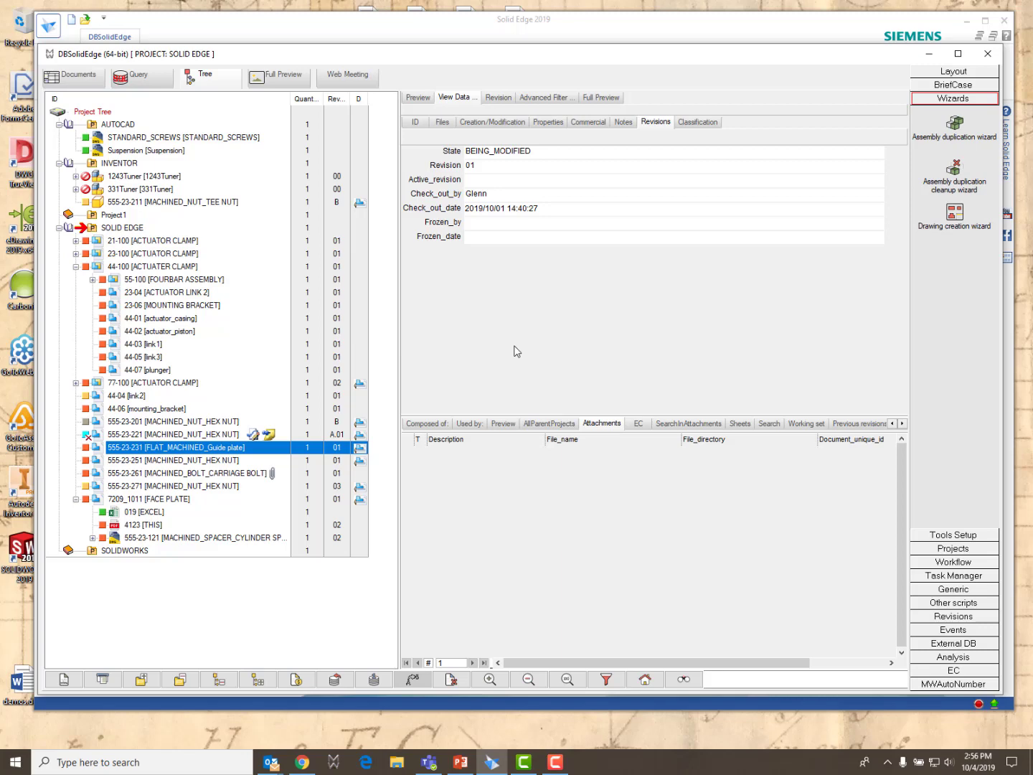
Repeat the recent document search for MOUNT.
{"action": "left_click", "coordinate": [686, 680]}
{"action": "left_click", "coordinate": [686, 681]}
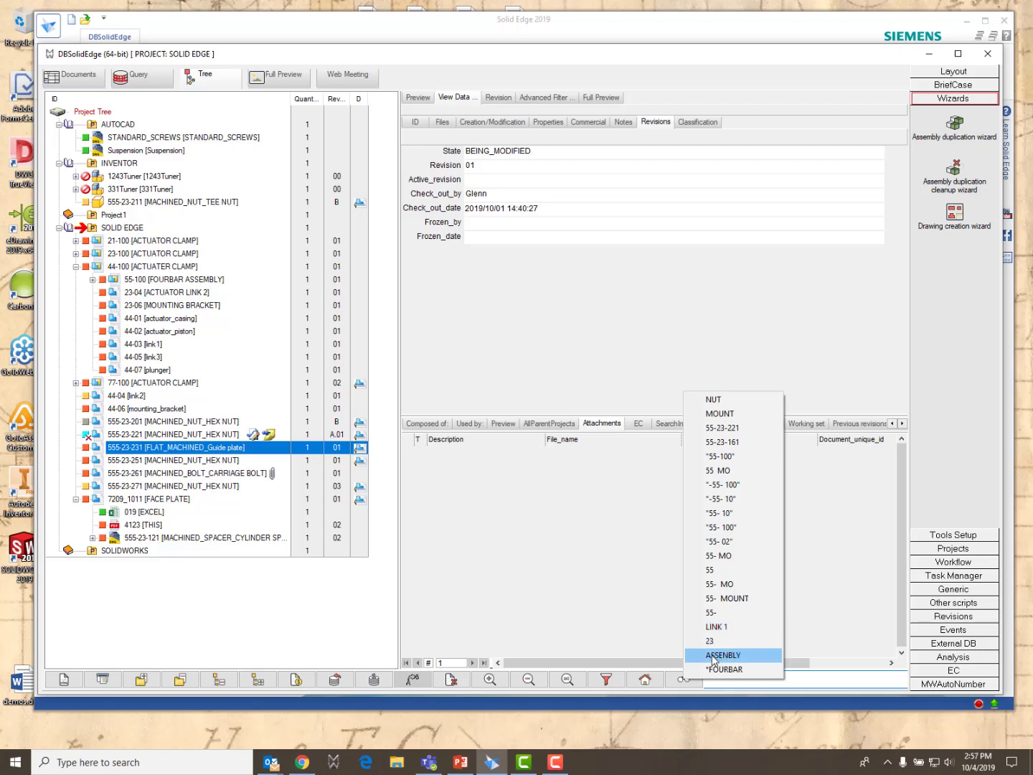
{"action": "left_click", "coordinate": [725, 414]}
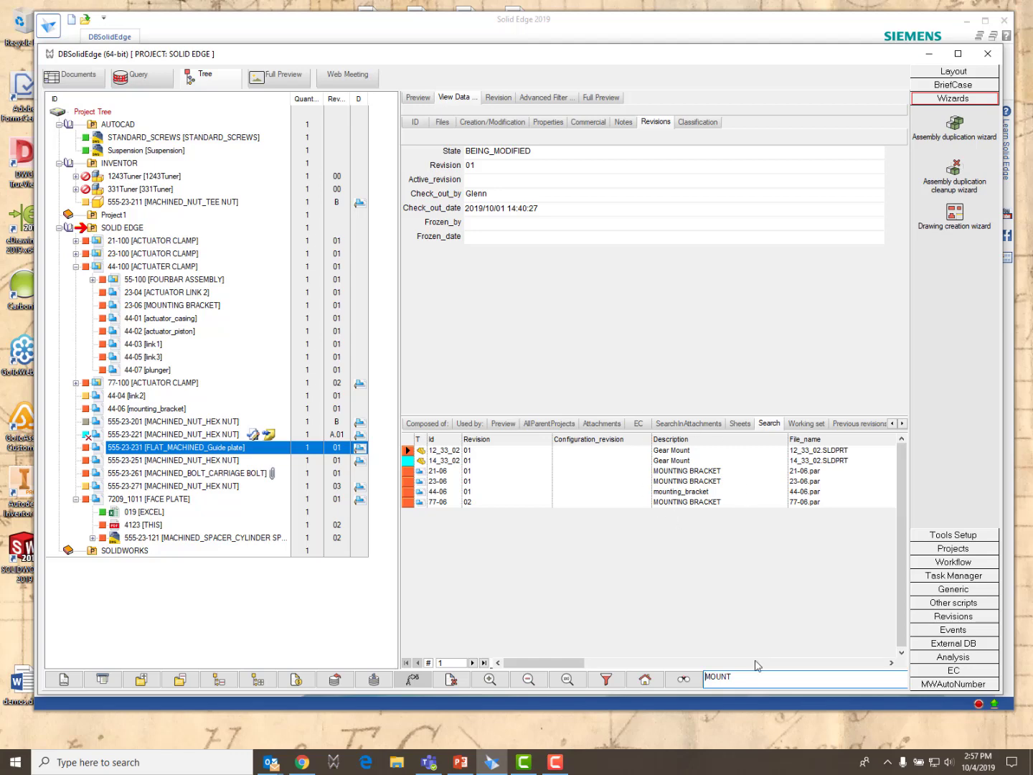
Search the documents for nut.
{"action": "left_click_drag", "start_coordinate": [742, 677], "coordinate": [694, 672]}
{"action": "type", "text": "nut"}
{"action": "left_click", "coordinate": [683, 679]}
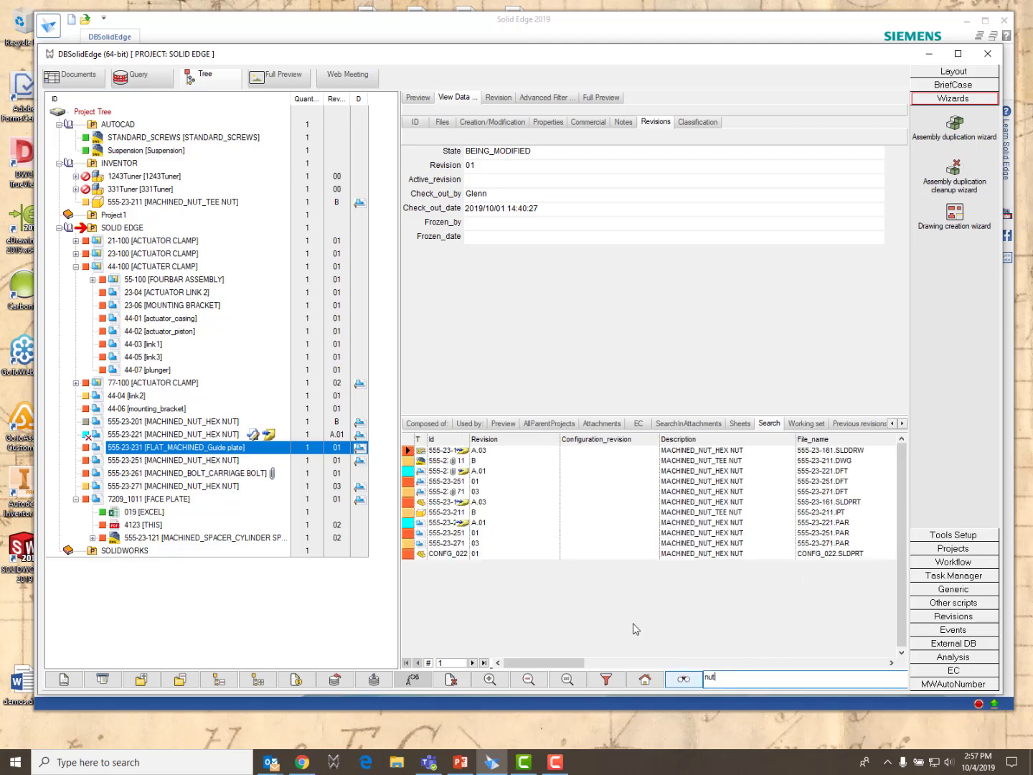
Narrow the nut search by adding the terms 555-23 and 03.
{"action": "left_click", "coordinate": [706, 680]}
{"action": "type", "text": "555"}
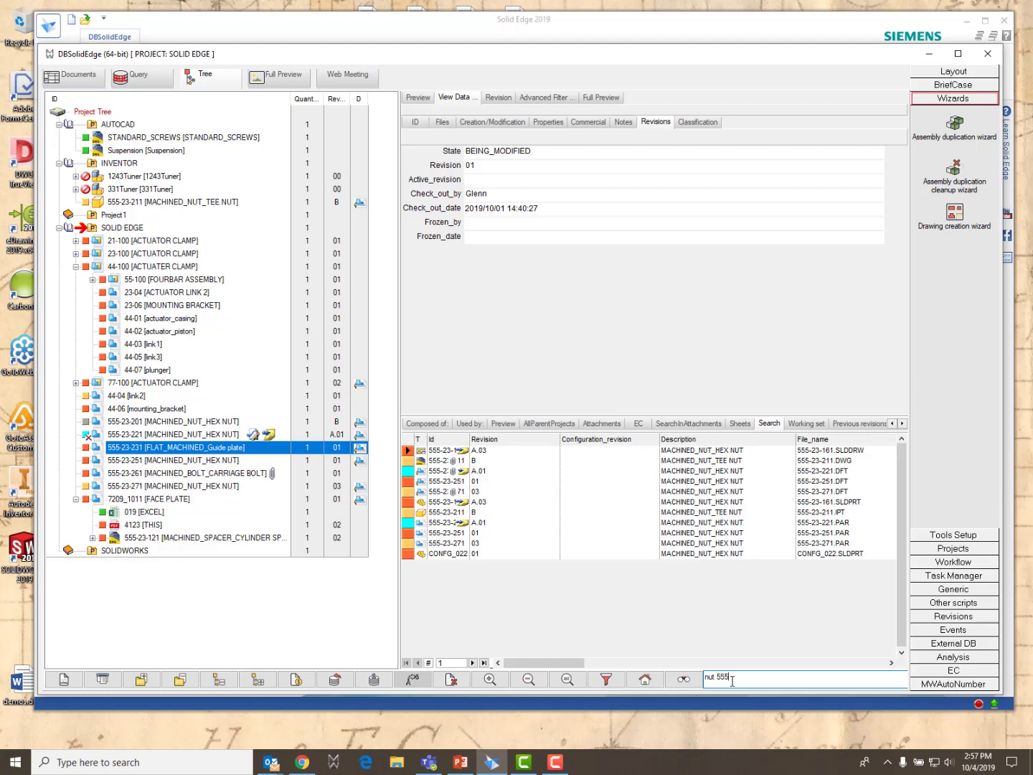
{"action": "type", "text": "-23 03"}
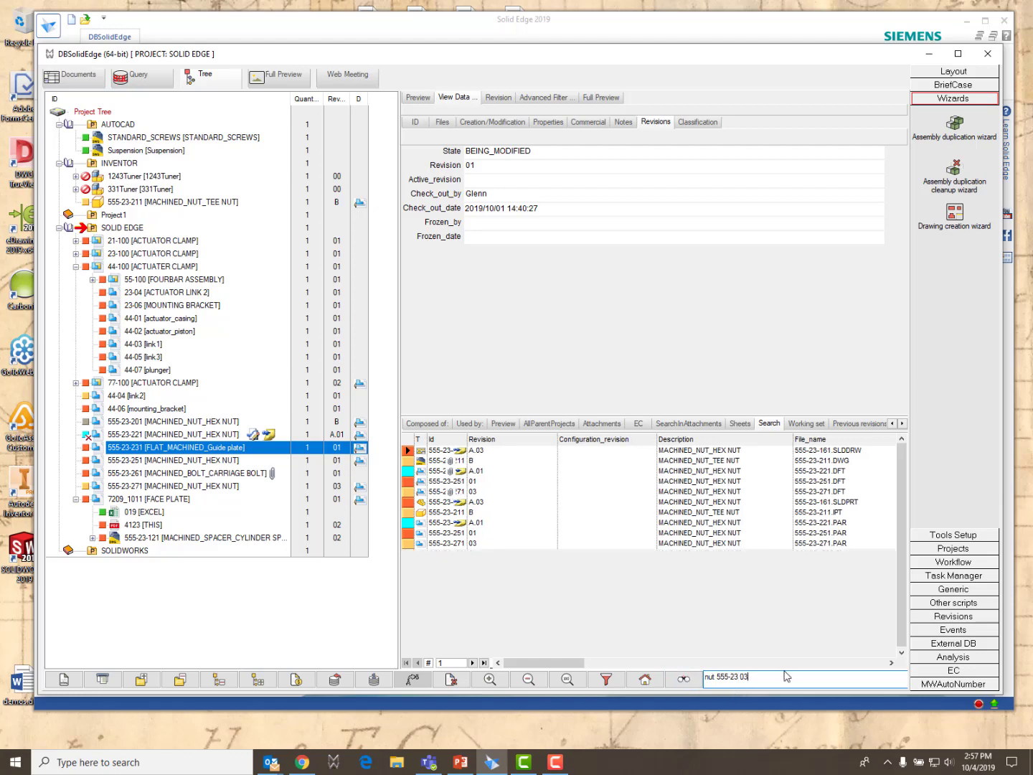
{"action": "left_click", "coordinate": [684, 679]}
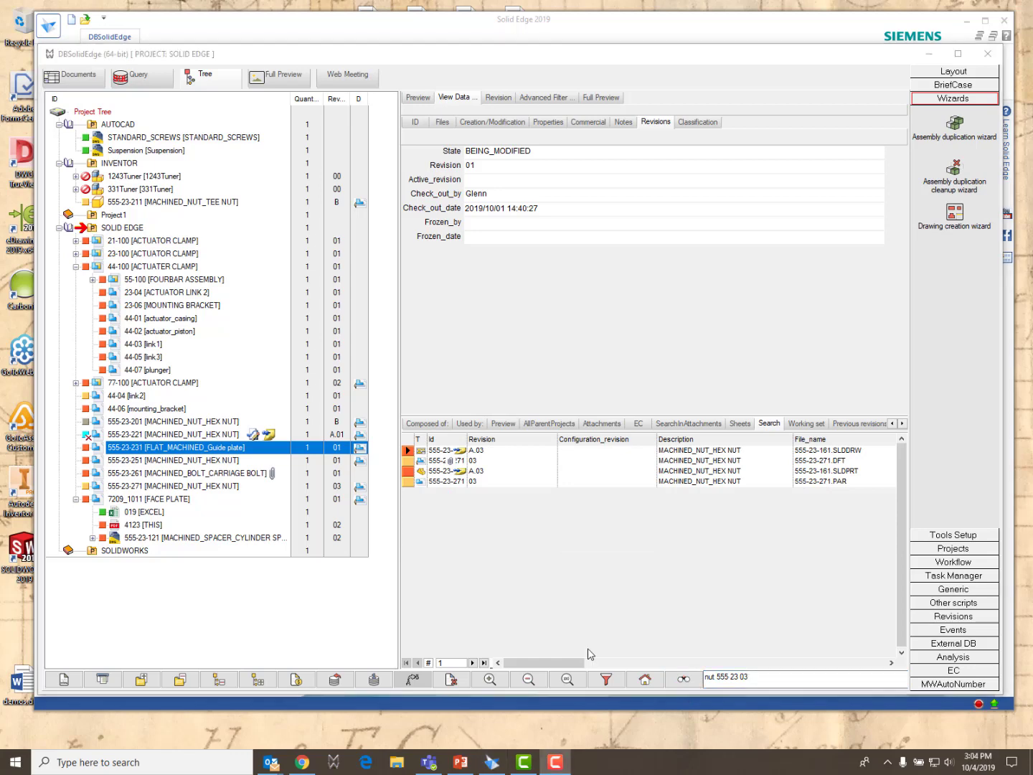
Replace the search text with the exact phrase "555-23-221" in quotation marks and run the search.
{"action": "left_click", "coordinate": [770, 681]}
{"action": "left_click_drag", "start_coordinate": [770, 680], "coordinate": [689, 675]}
{"action": "key", "text": "Delete"}
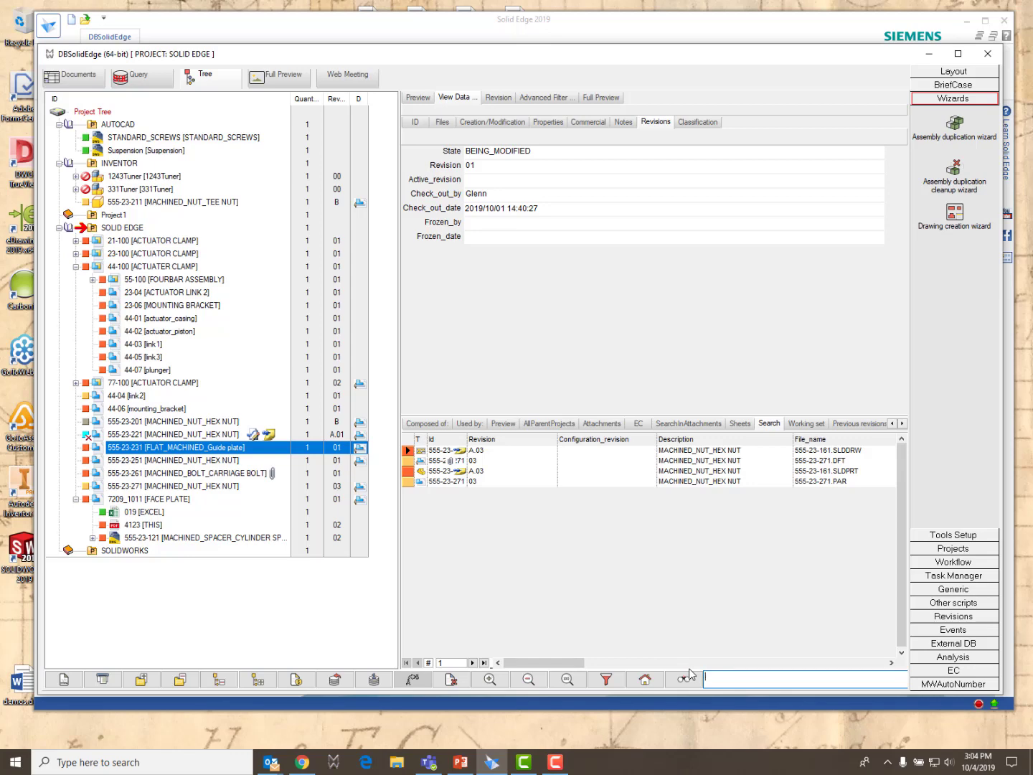
{"action": "type", "text": "*"}
{"action": "type", "text": "55"}
{"action": "type", "text": "5"}
{"action": "type", "text": "-23"}
{"action": "type", "text": "-221"}
{"action": "left_click", "coordinate": [686, 678]}
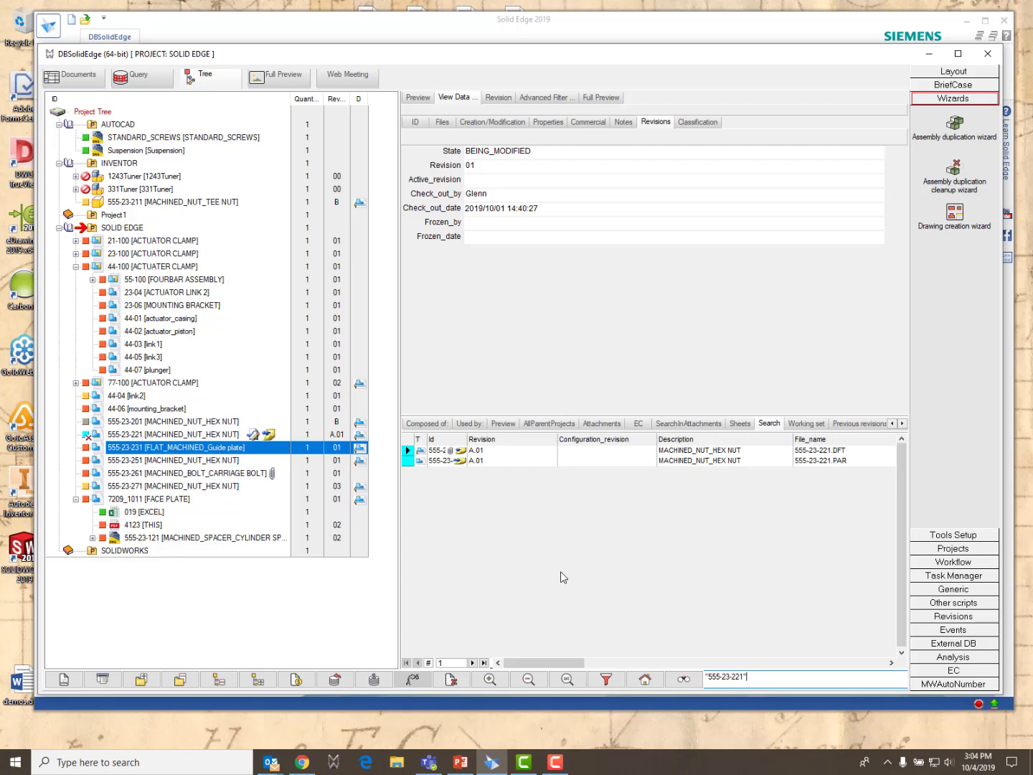
Review the advanced filter's document type and state options, trying .XLSX before returning the type to All types with state Any.
{"action": "left_click", "coordinate": [548, 98]}
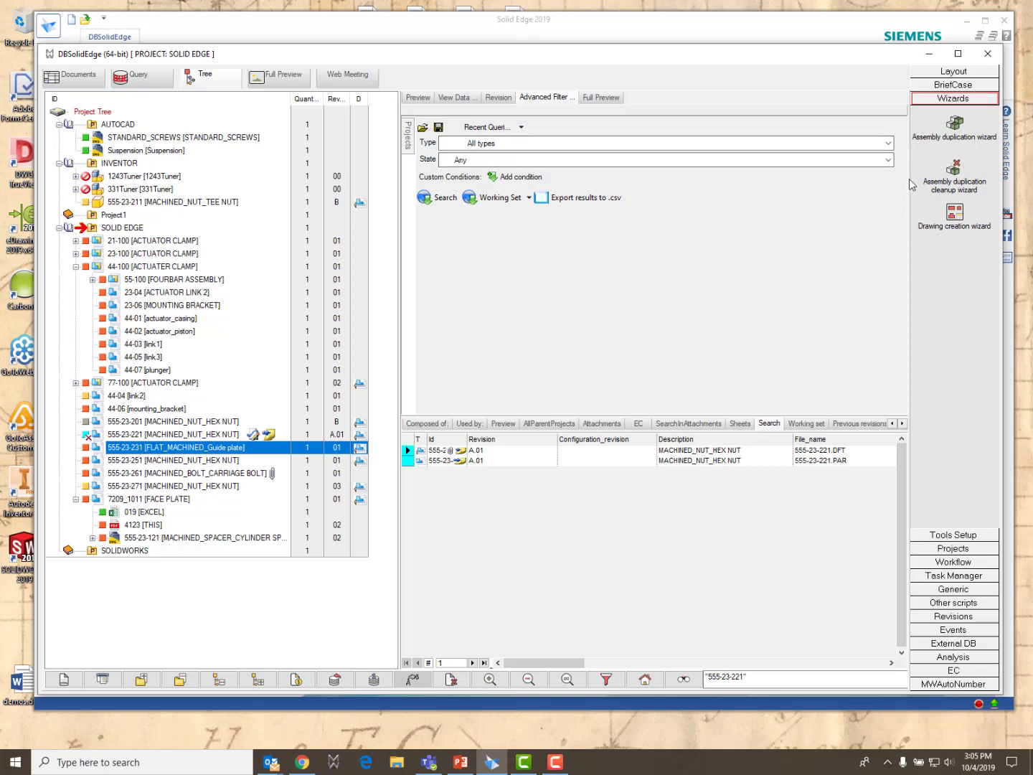
{"action": "left_click", "coordinate": [888, 143]}
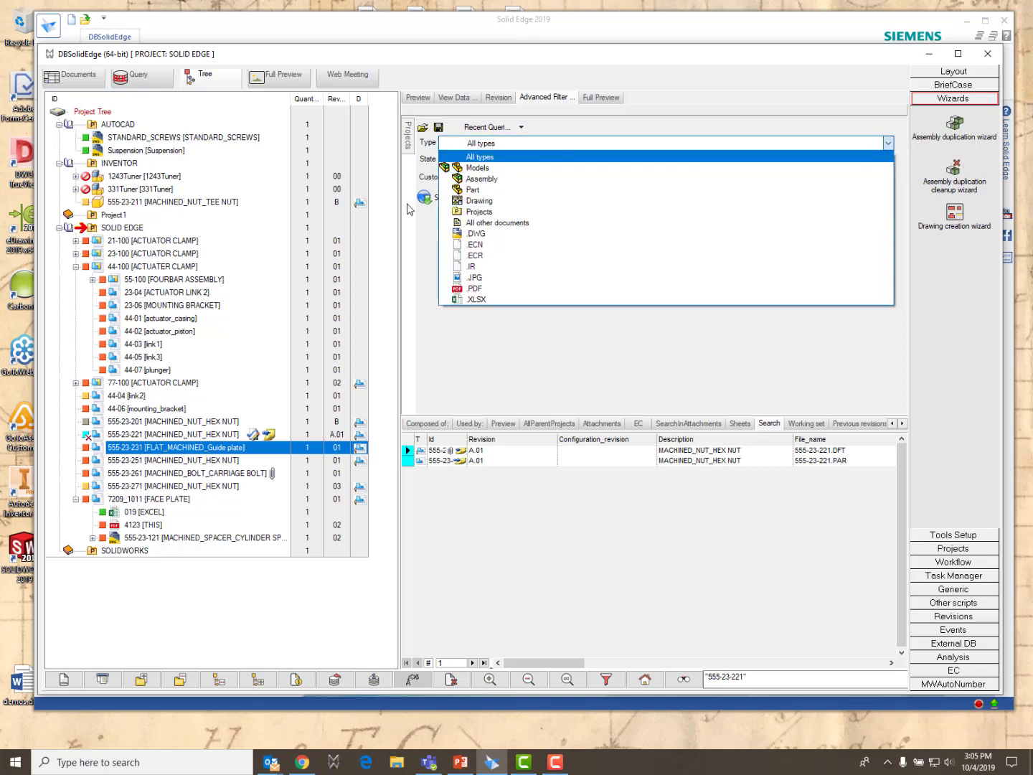
{"action": "left_click", "coordinate": [471, 300]}
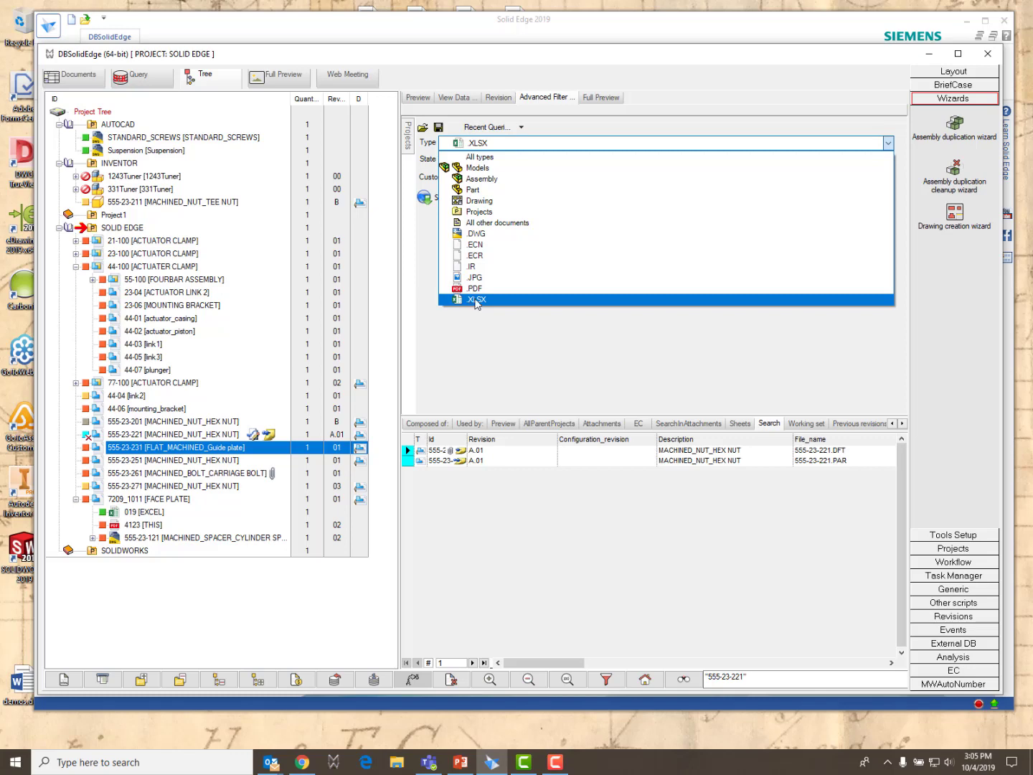
{"action": "left_click", "coordinate": [888, 144]}
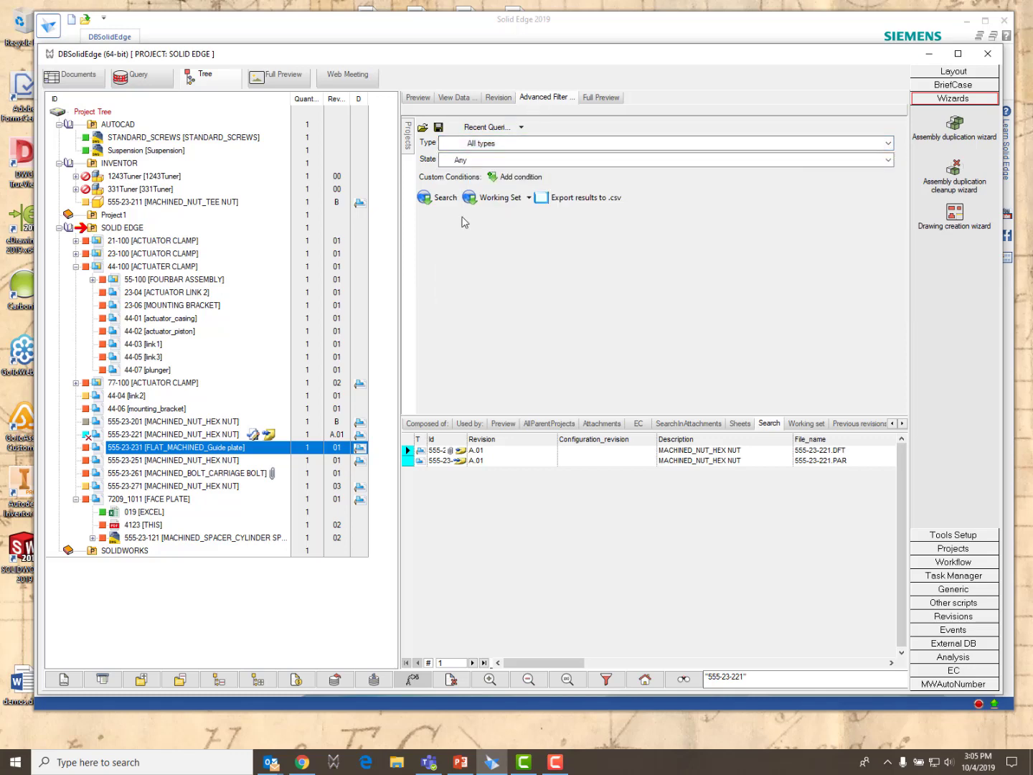
{"action": "left_click", "coordinate": [888, 160]}
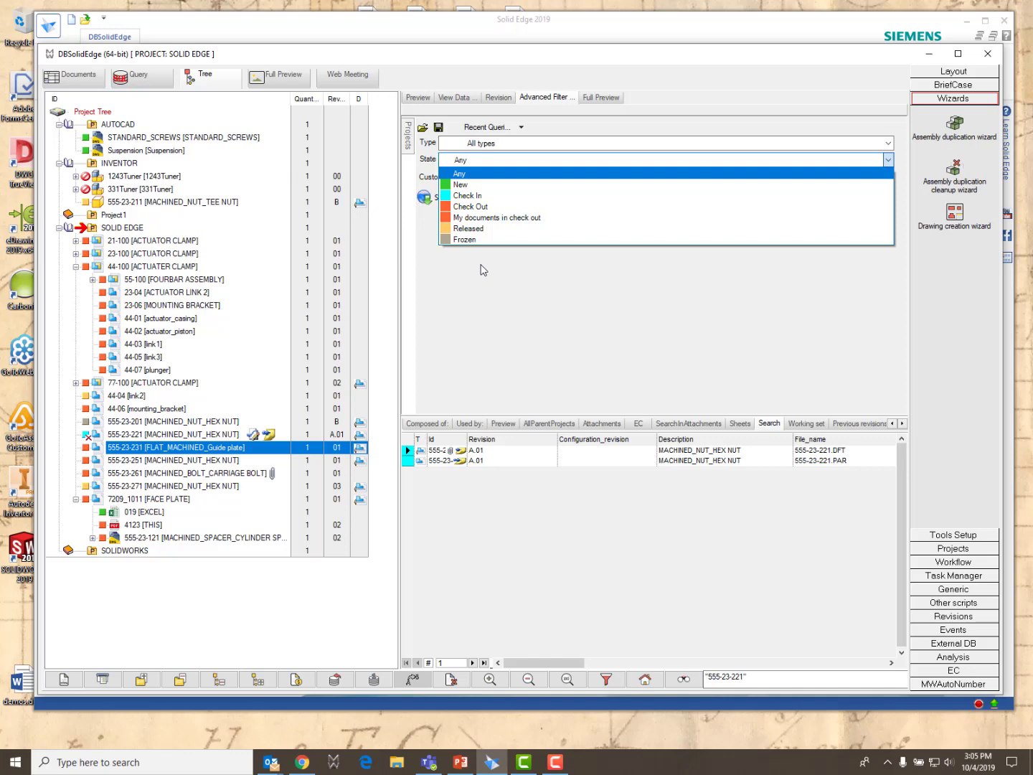
{"action": "left_click", "coordinate": [574, 309]}
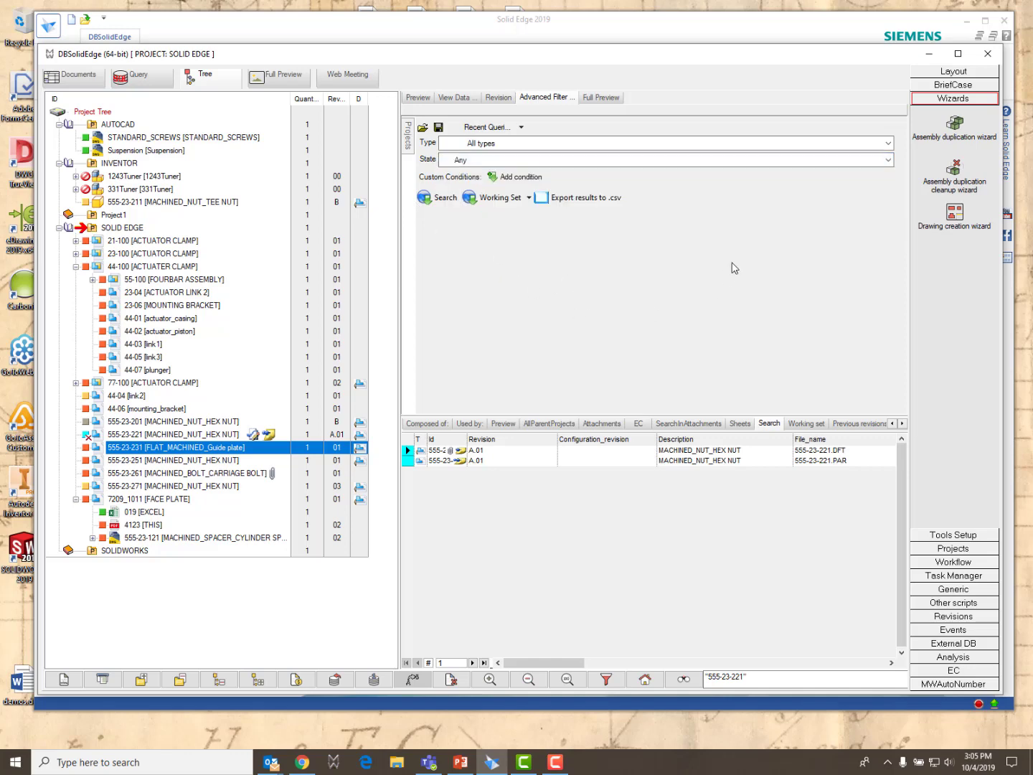
Add a custom condition to the advanced filter on CREATION_DATE with the operator is between.
{"action": "left_click", "coordinate": [521, 179]}
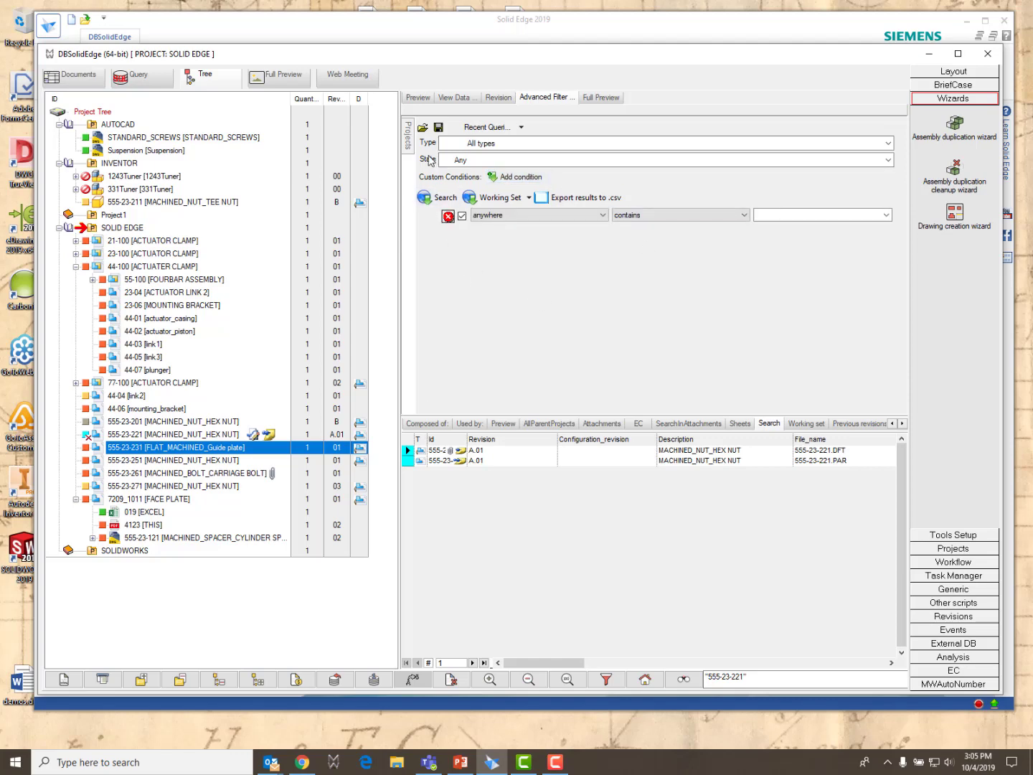
{"action": "left_click", "coordinate": [410, 138]}
{"action": "left_click", "coordinate": [603, 216]}
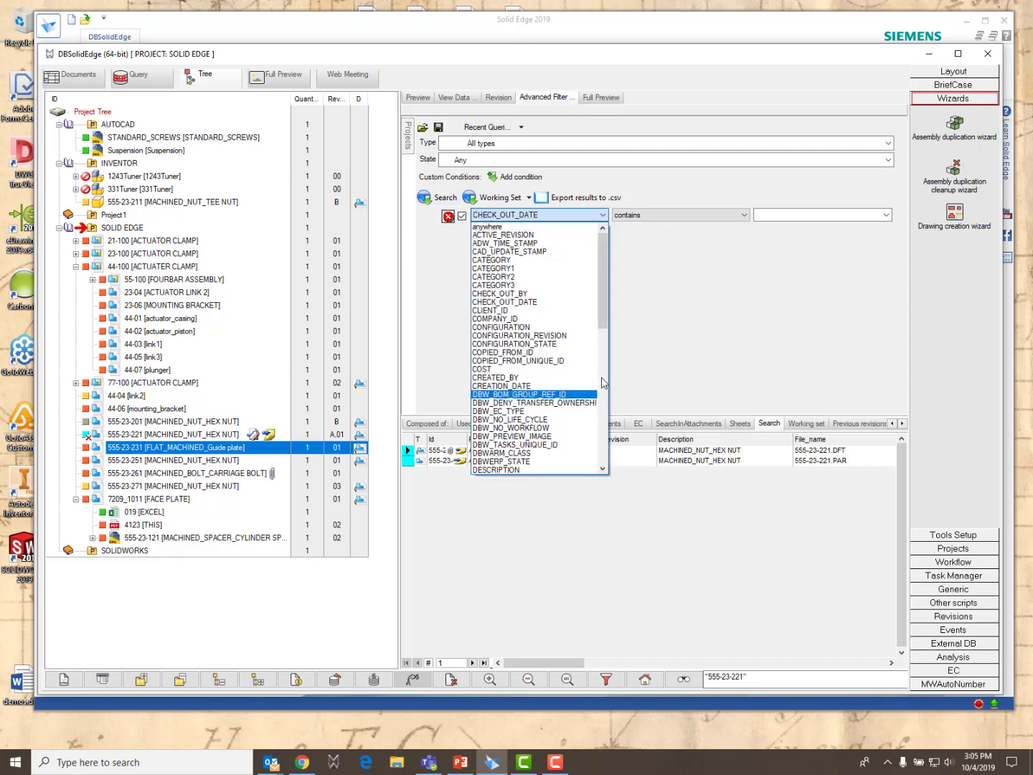
{"action": "left_click_drag", "start_coordinate": [604, 305], "coordinate": [604, 358]}
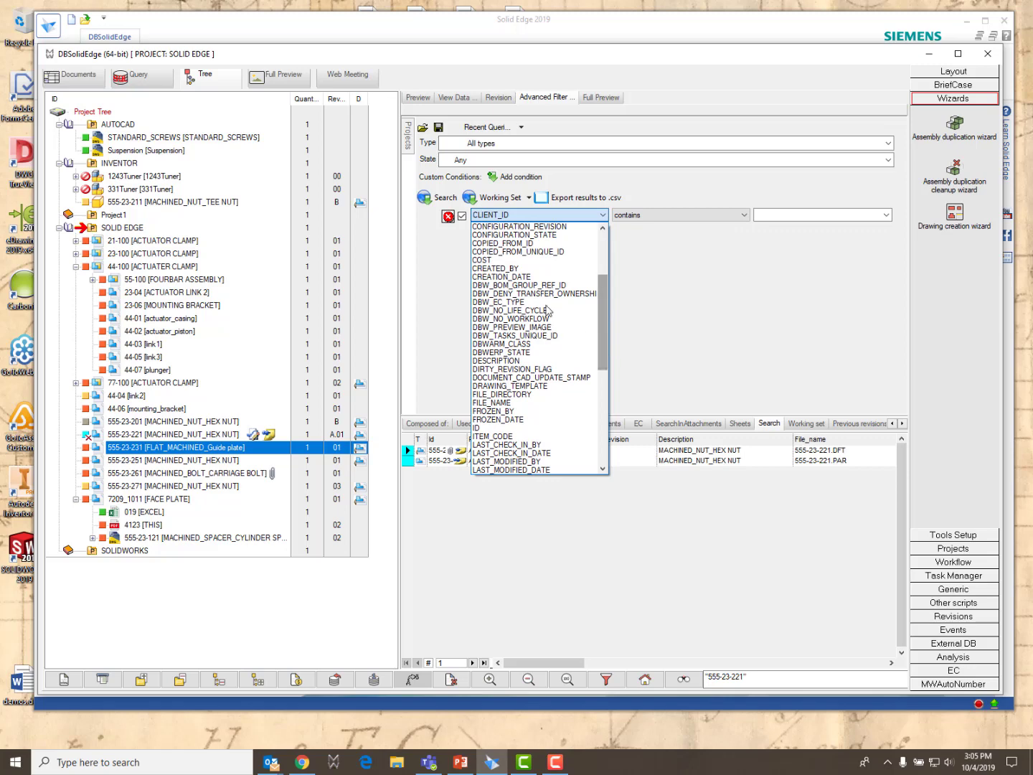
{"action": "left_click", "coordinate": [511, 280]}
{"action": "left_click", "coordinate": [887, 215]}
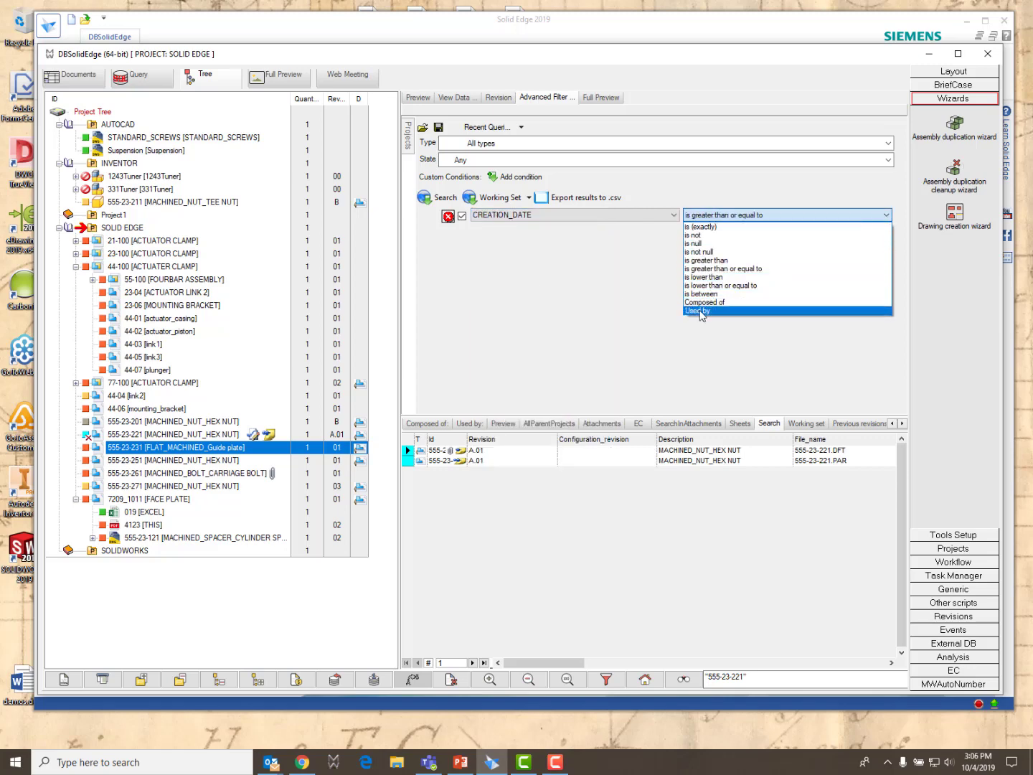
{"action": "left_click", "coordinate": [700, 294]}
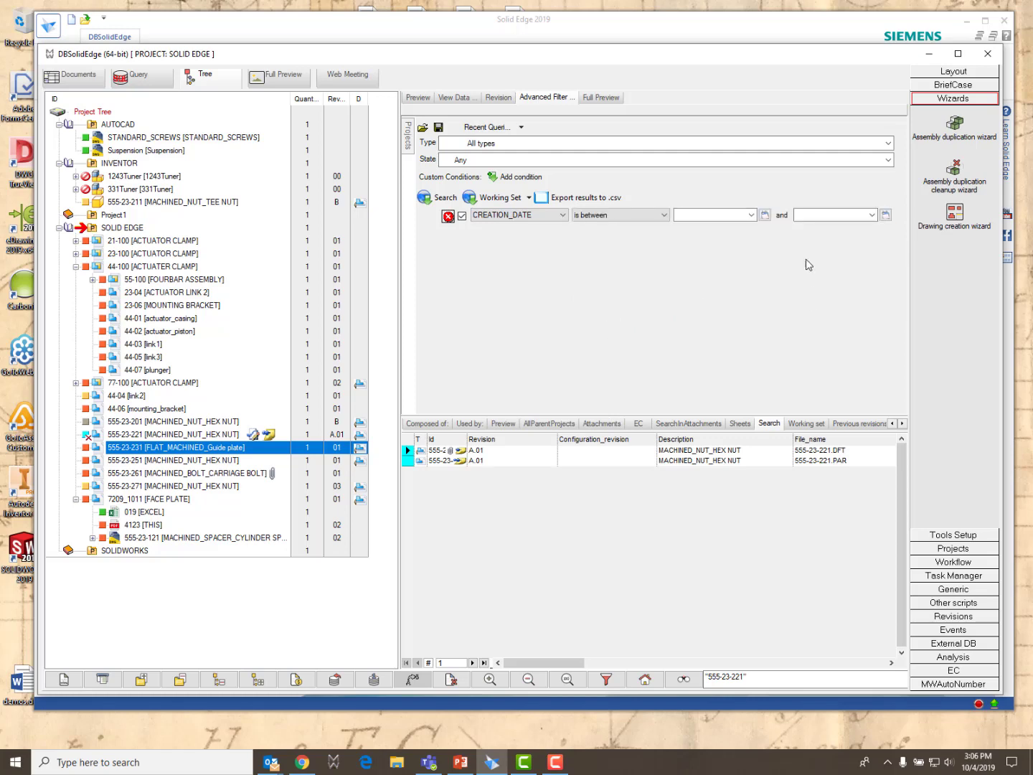
Set the creation date range from 2019/08/29 to 2019/10/04 and run the filter search.
{"action": "left_click", "coordinate": [765, 215]}
{"action": "left_click", "coordinate": [634, 254]}
{"action": "left_click", "coordinate": [634, 254]}
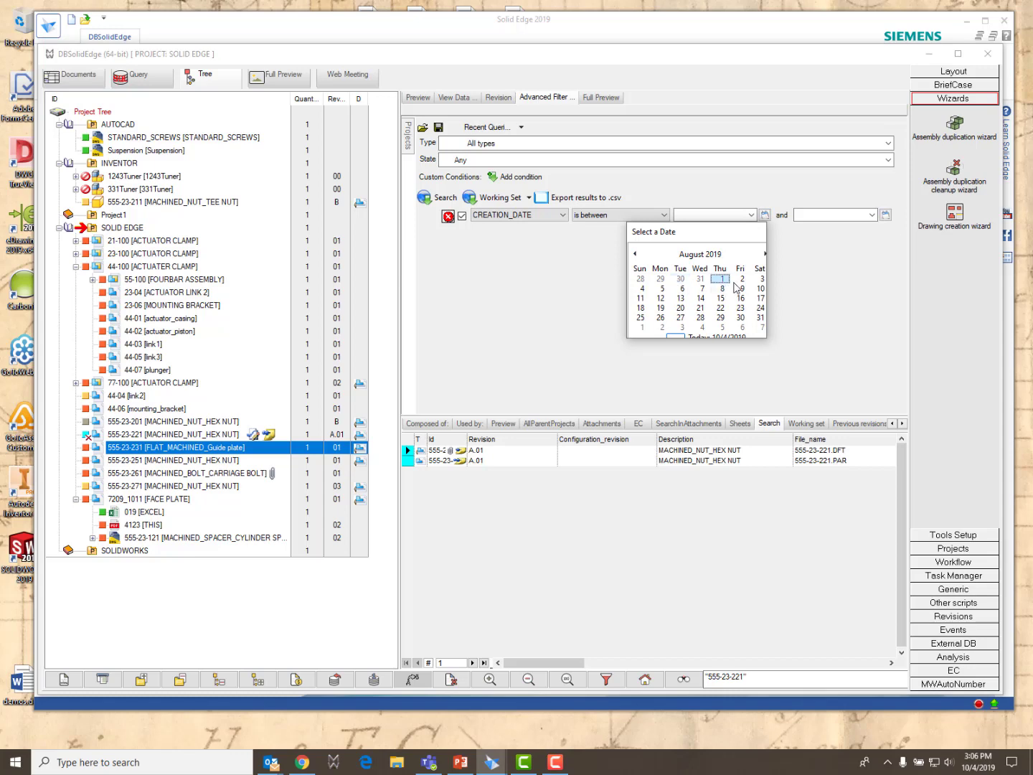
{"action": "left_click", "coordinate": [720, 317]}
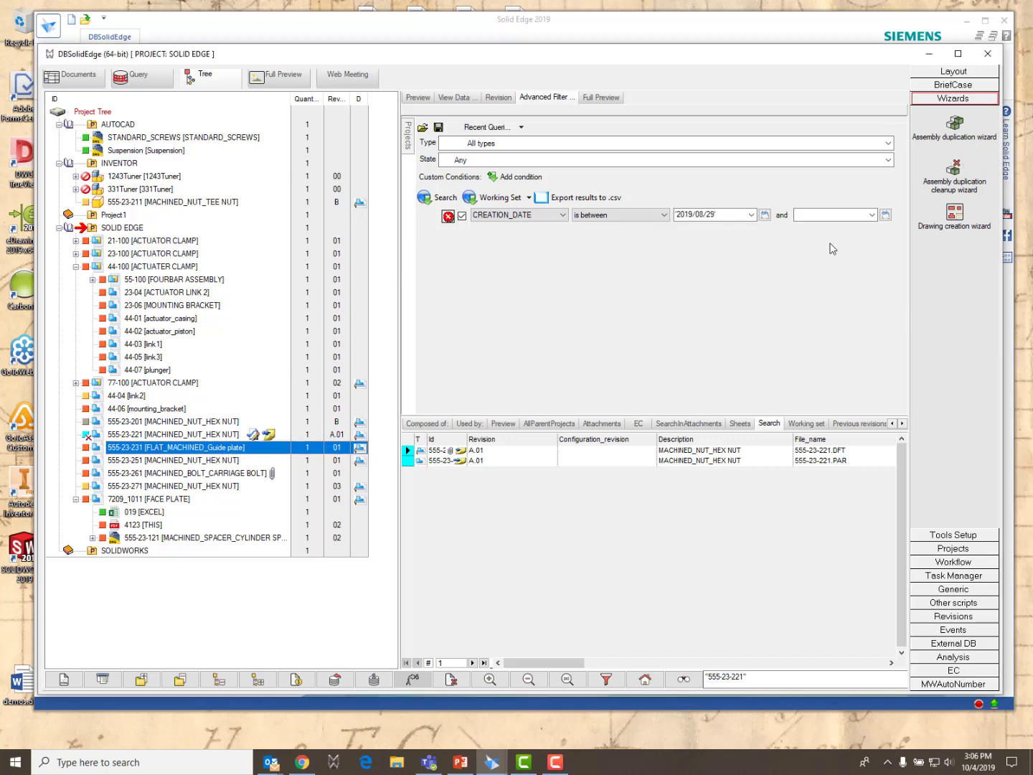
{"action": "left_click", "coordinate": [886, 216]}
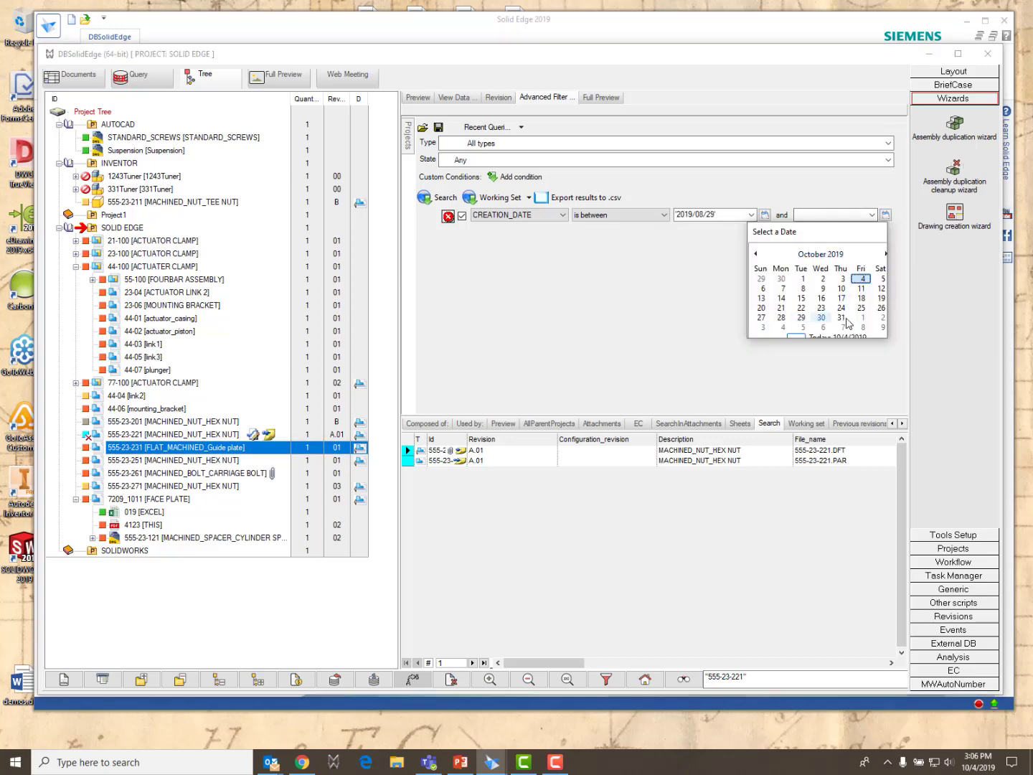
{"action": "left_click", "coordinate": [862, 279]}
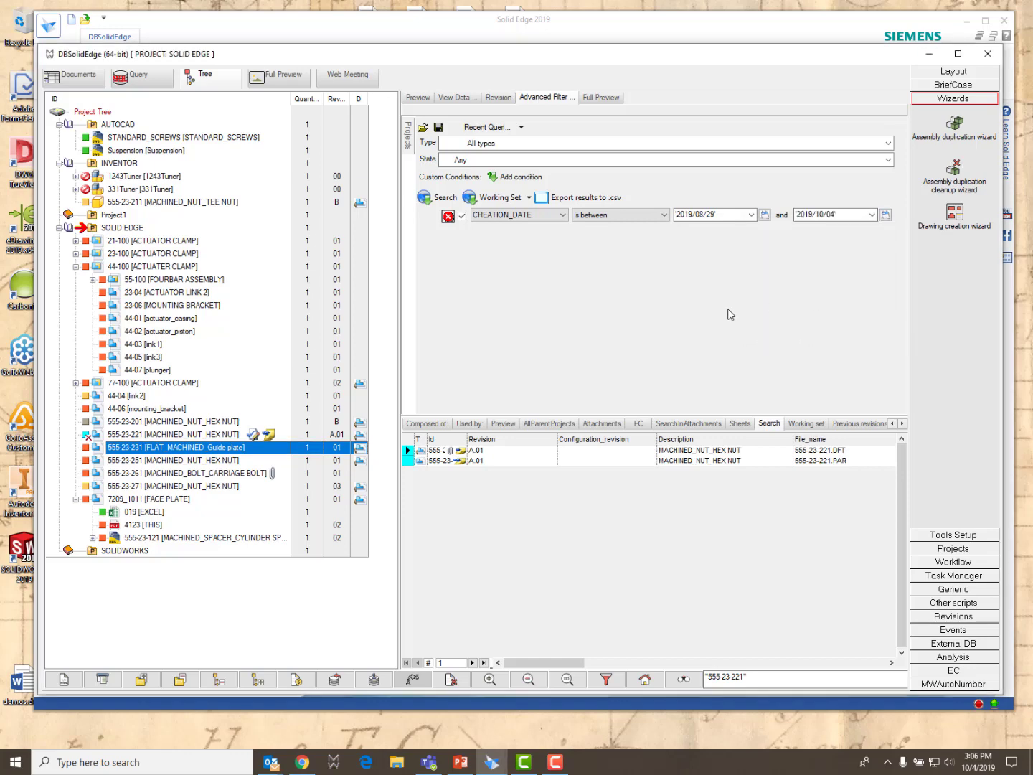
{"action": "left_click", "coordinate": [447, 198]}
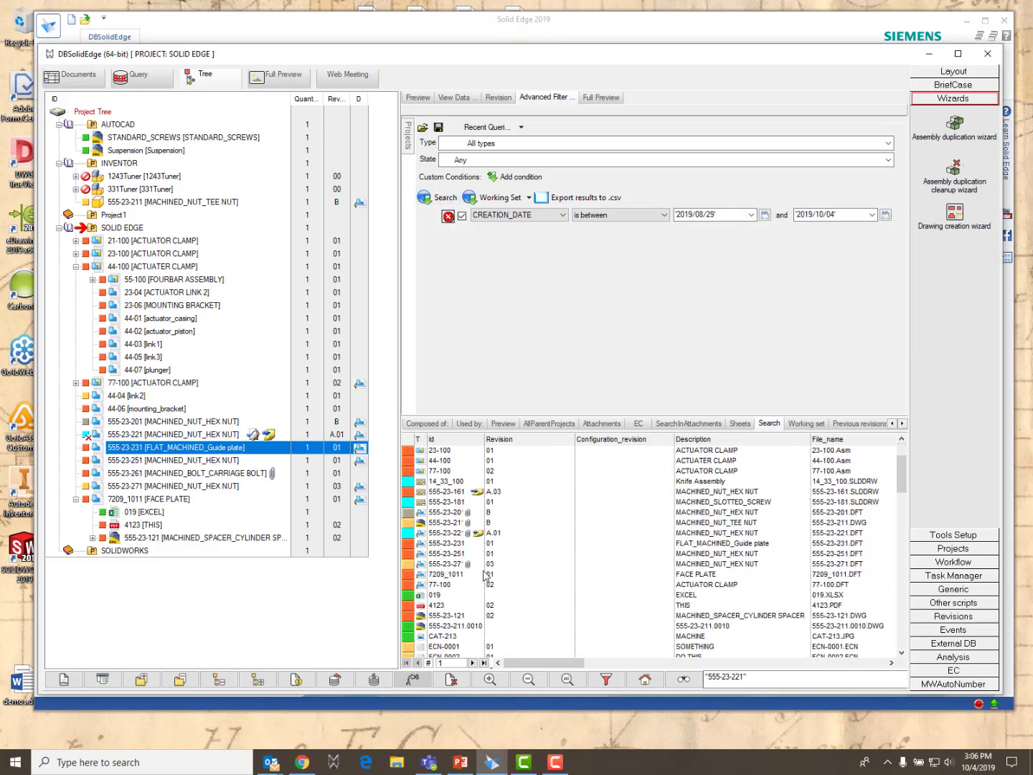
{"action": "mouse_move", "coordinate": [497, 571]}
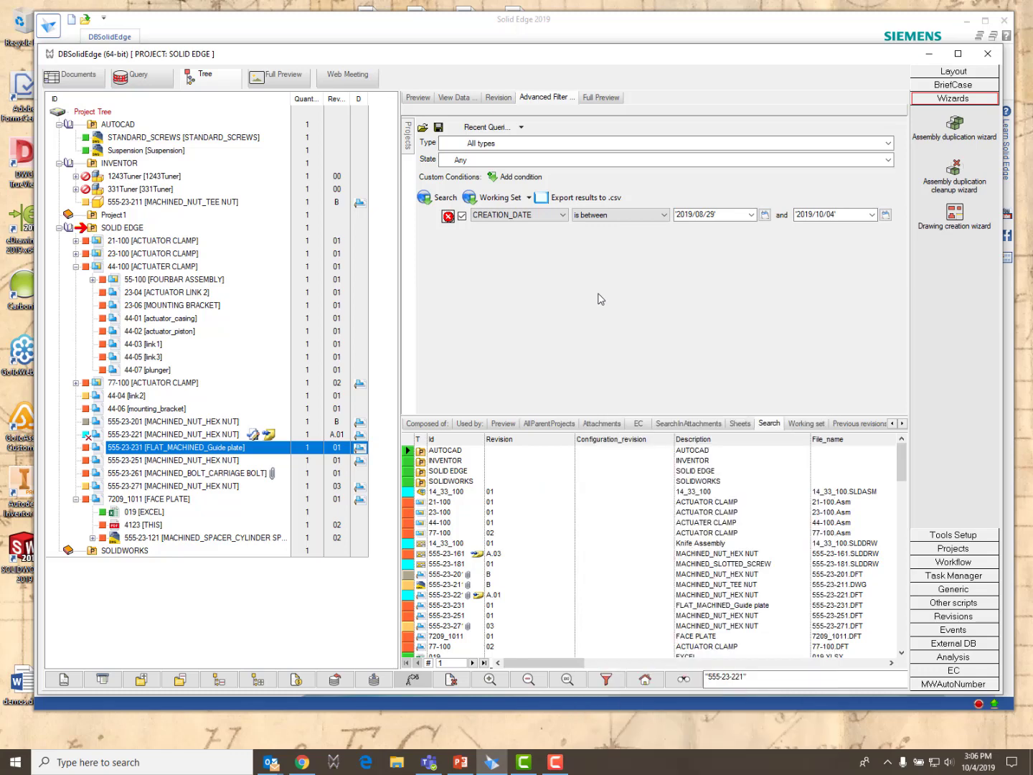
Add a second condition joined by And, requiring DESCRIPTION to contain nut, and run the search.
{"action": "left_click", "coordinate": [517, 179]}
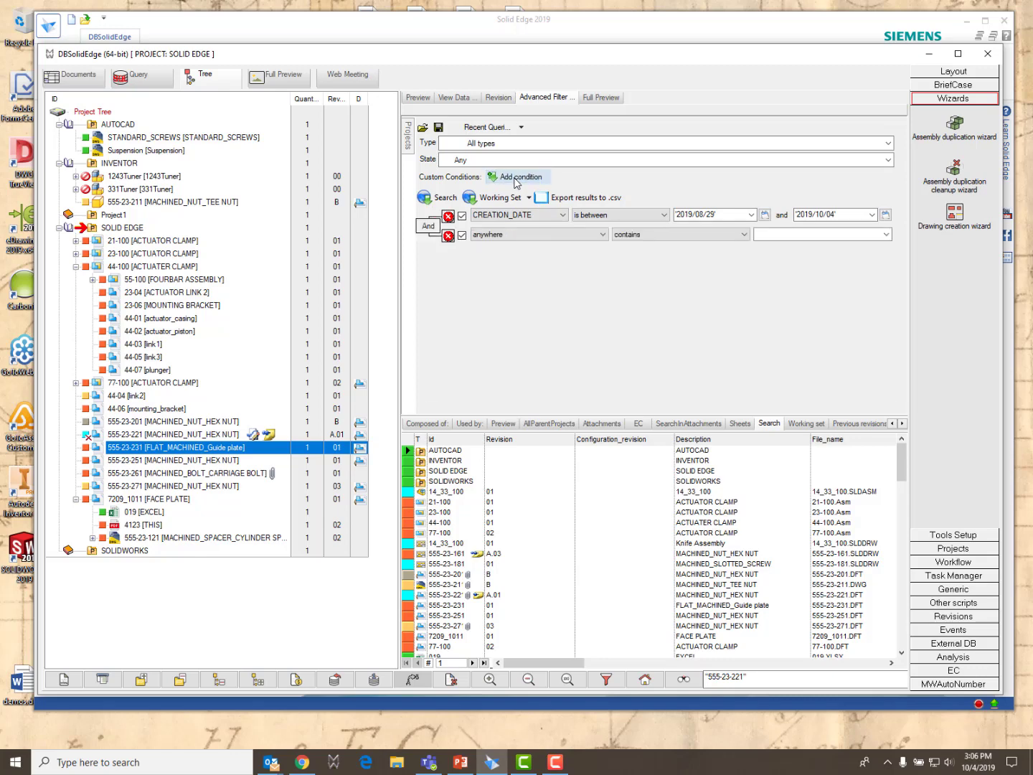
{"action": "left_click", "coordinate": [429, 227]}
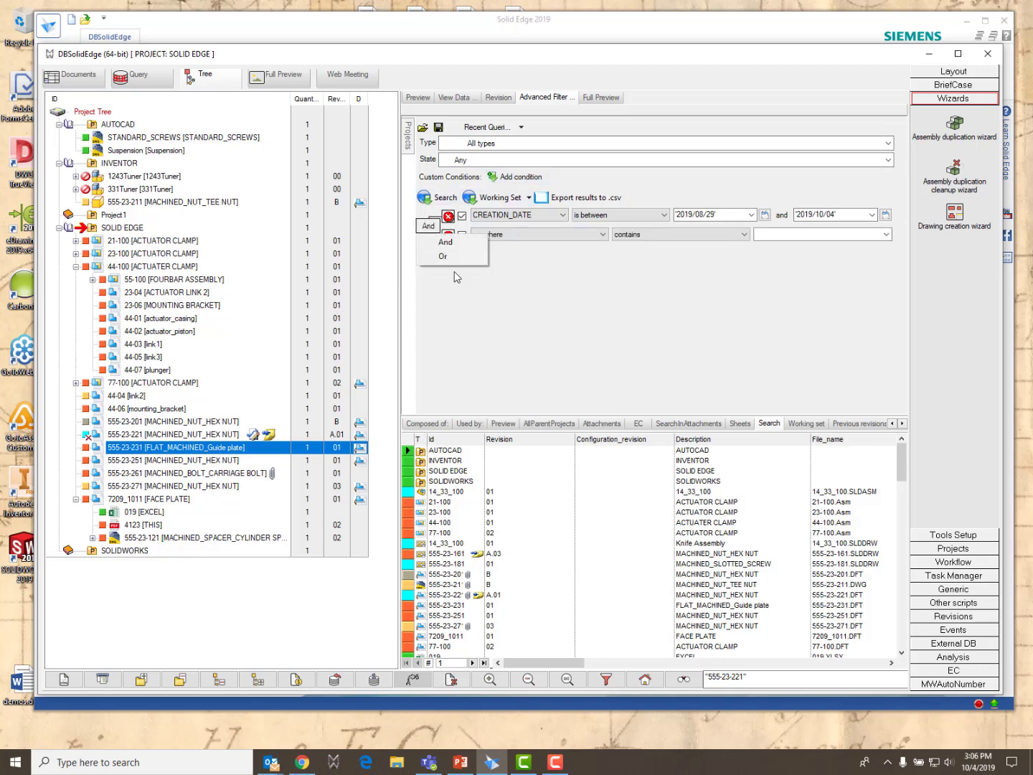
{"action": "left_click", "coordinate": [472, 291]}
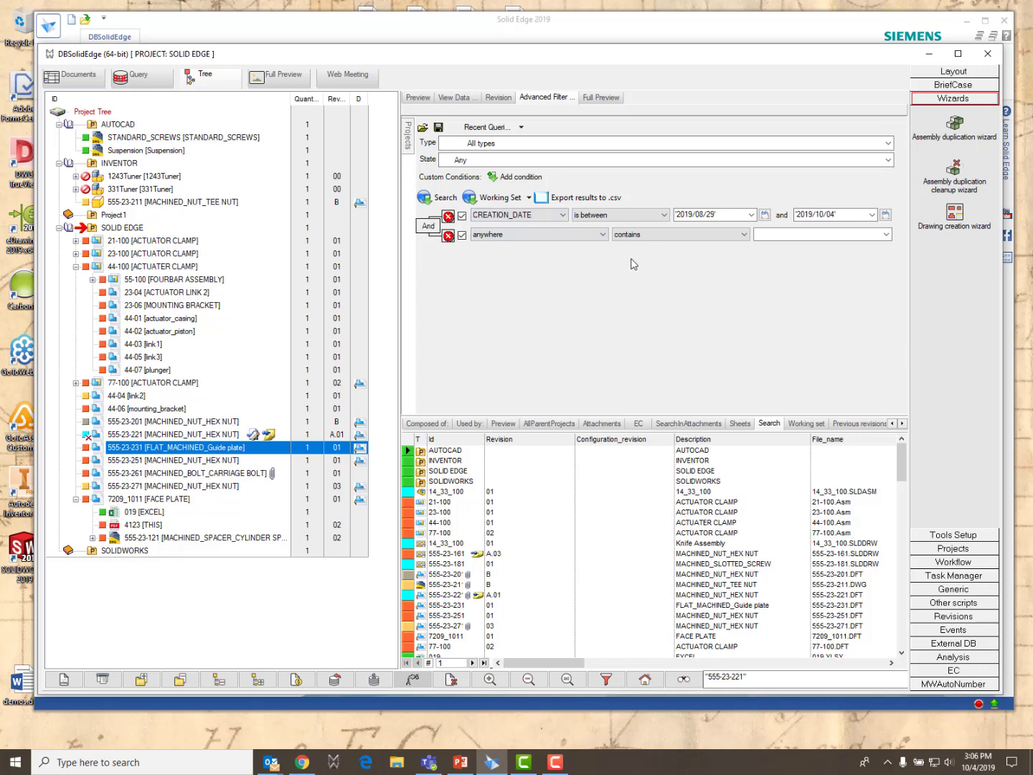
{"action": "left_click", "coordinate": [603, 234]}
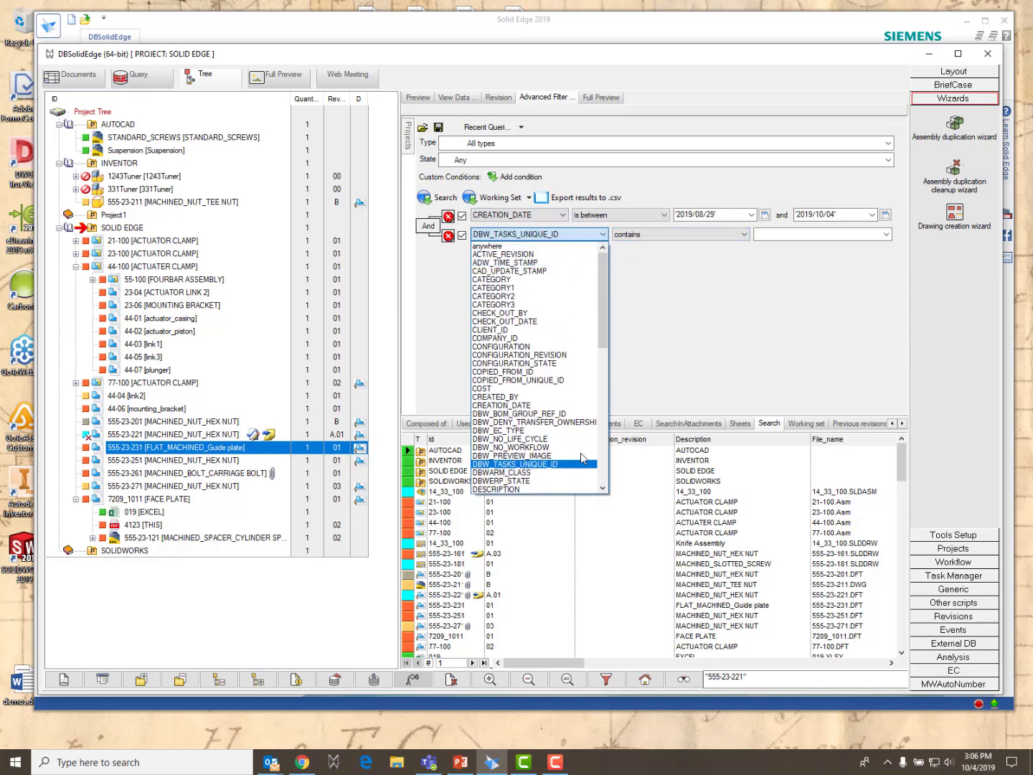
{"action": "left_click_drag", "start_coordinate": [604, 338], "coordinate": [606, 367]}
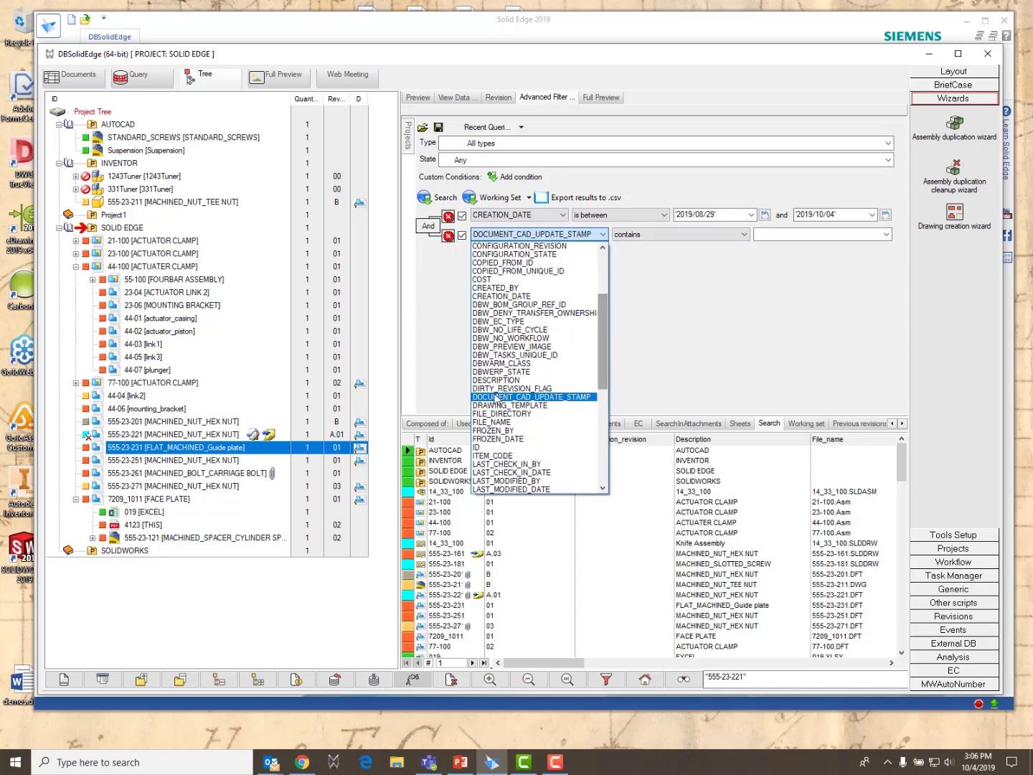
{"action": "left_click", "coordinate": [516, 388]}
{"action": "left_click", "coordinate": [771, 233]}
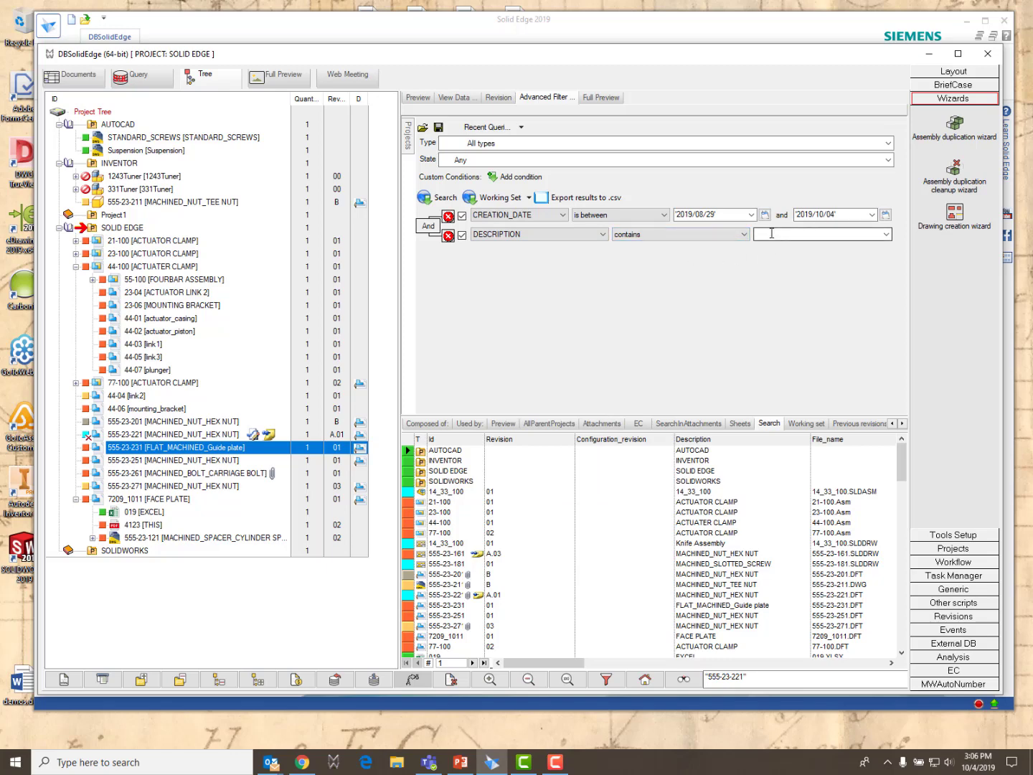
{"action": "type", "text": "nut"}
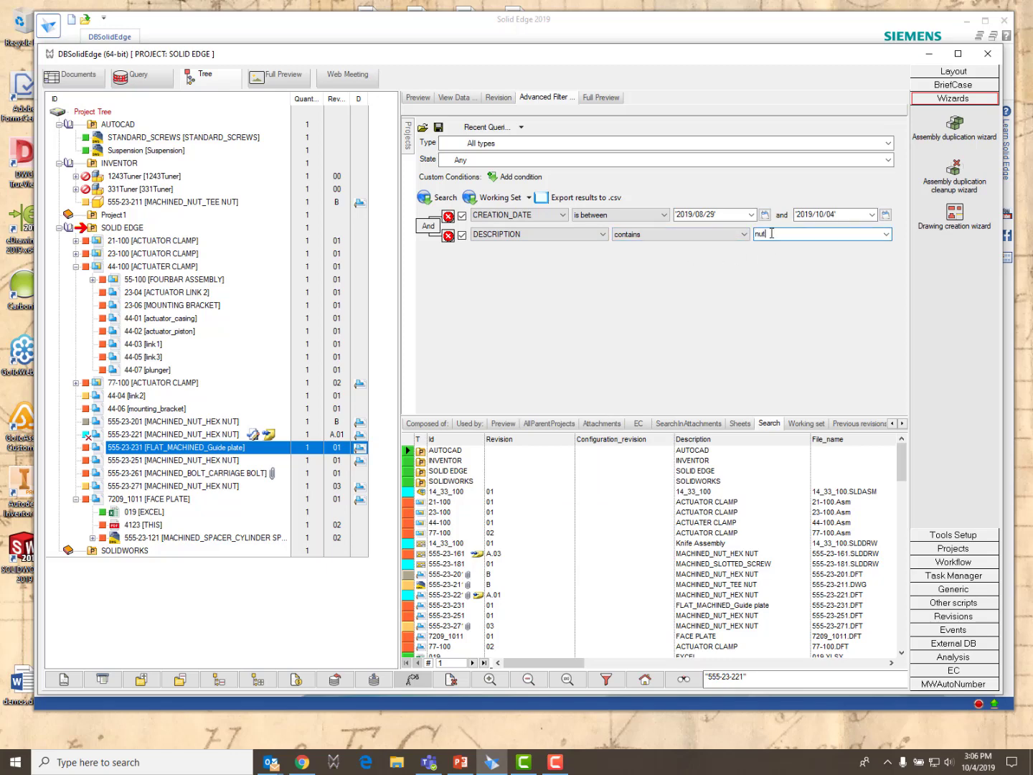
{"action": "left_click", "coordinate": [445, 198]}
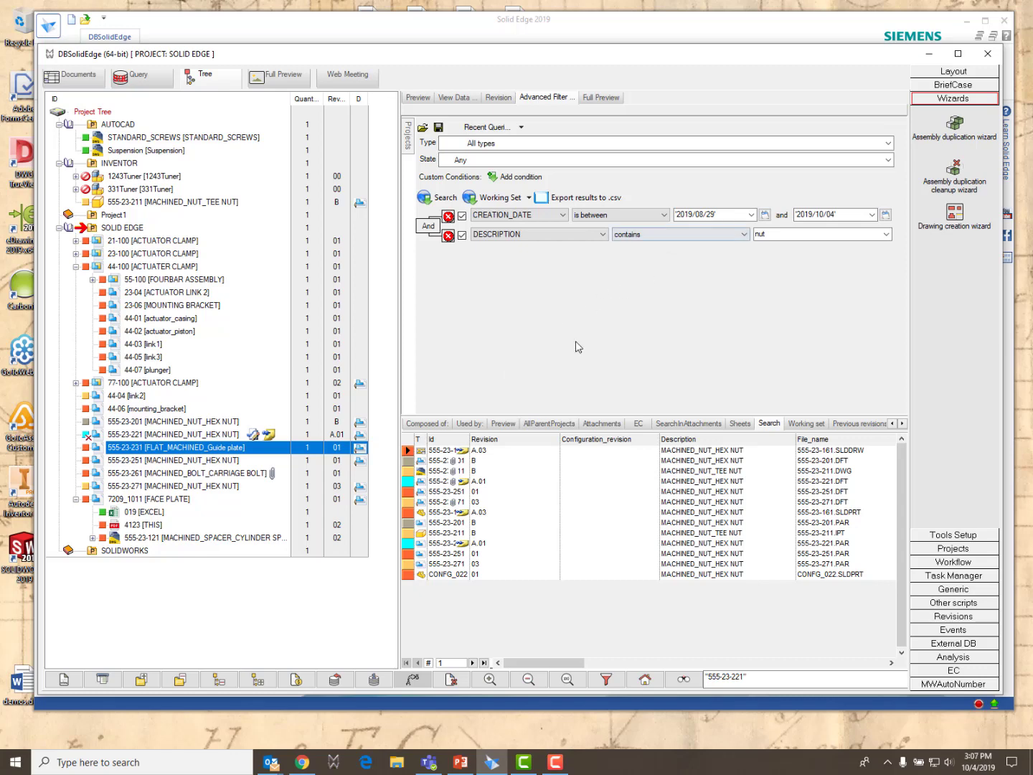
Add a third condition requiring ID to start with 555-23 and run the search.
{"action": "left_click", "coordinate": [521, 177]}
{"action": "left_click", "coordinate": [604, 256]}
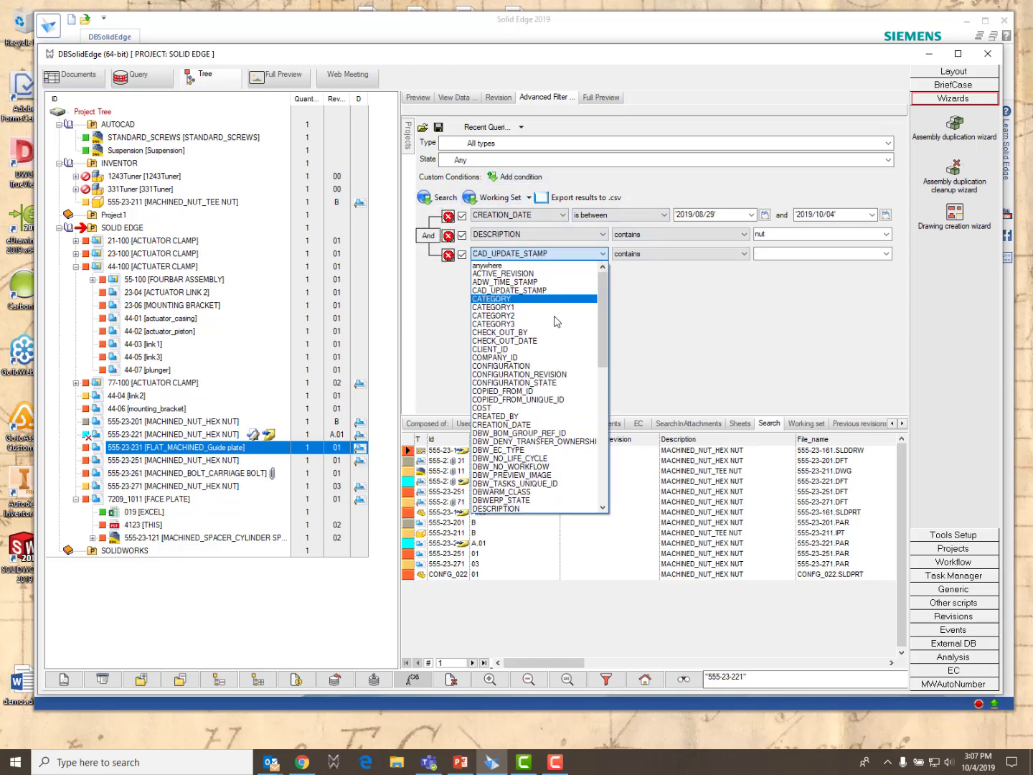
{"action": "left_click_drag", "start_coordinate": [604, 355], "coordinate": [605, 406]}
{"action": "left_click", "coordinate": [479, 442]}
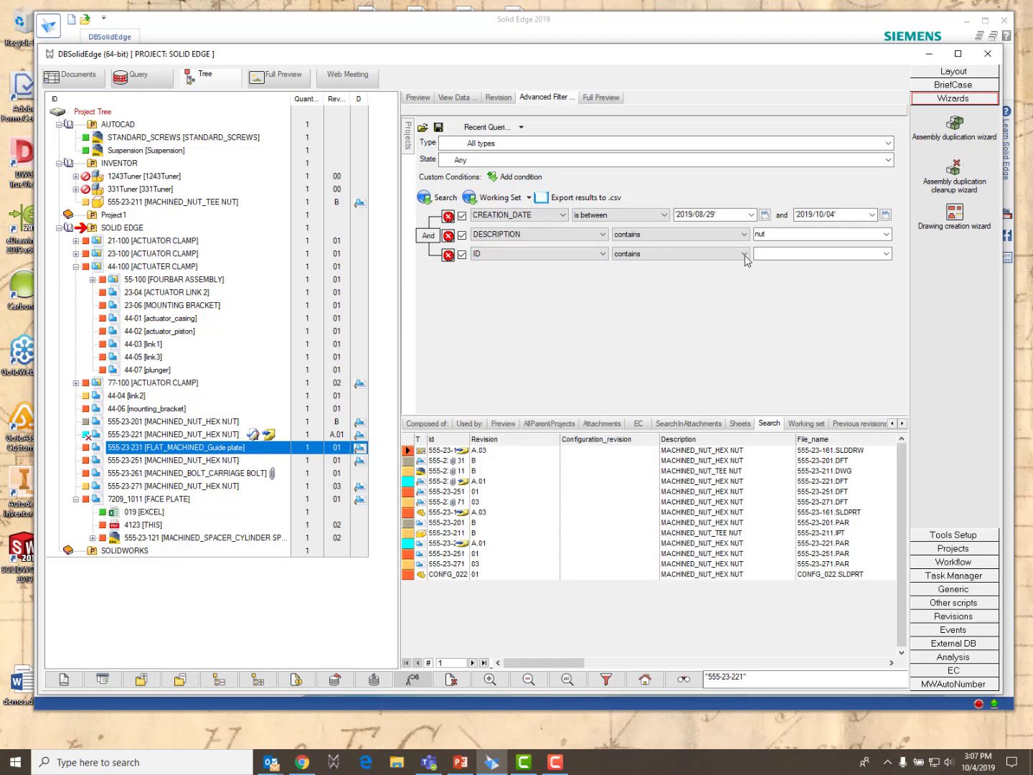
{"action": "left_click", "coordinate": [744, 254]}
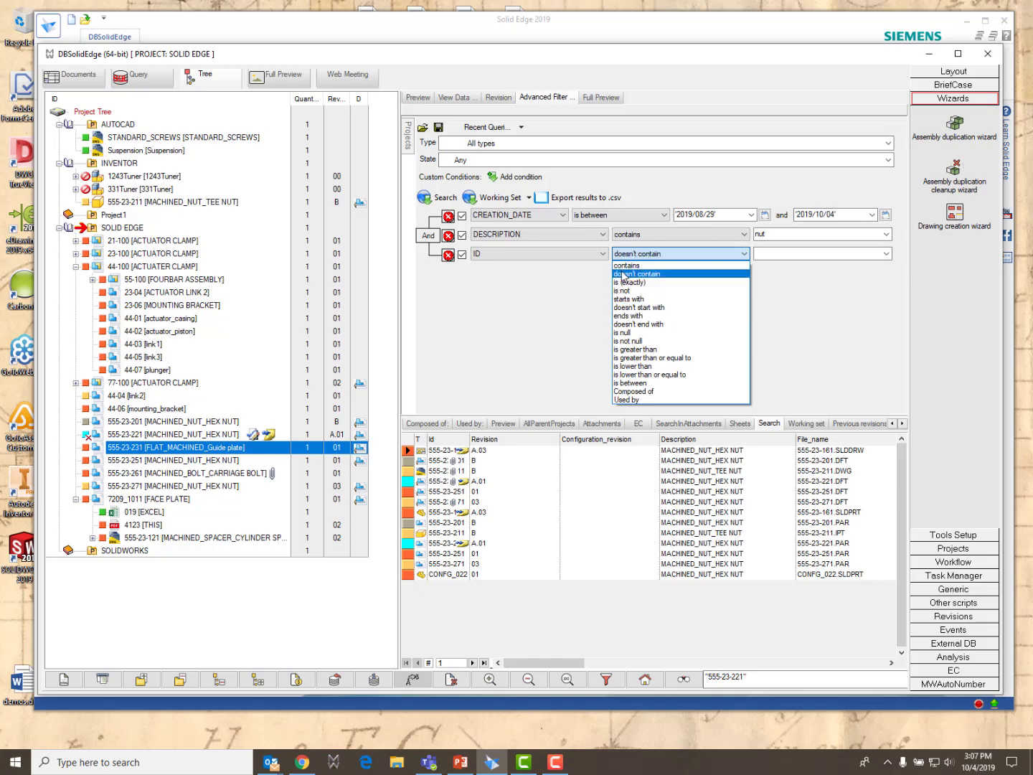
{"action": "left_click", "coordinate": [630, 298]}
{"action": "left_click", "coordinate": [761, 255]}
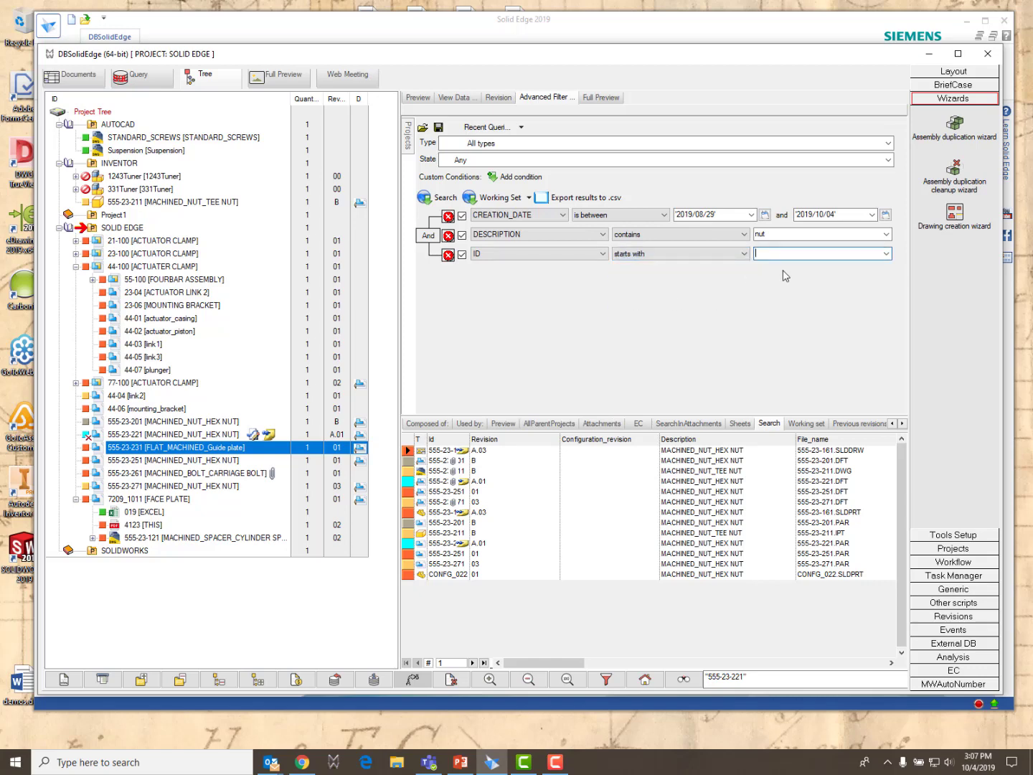
{"action": "type", "text": "555-23"}
{"action": "left_click", "coordinate": [444, 197]}
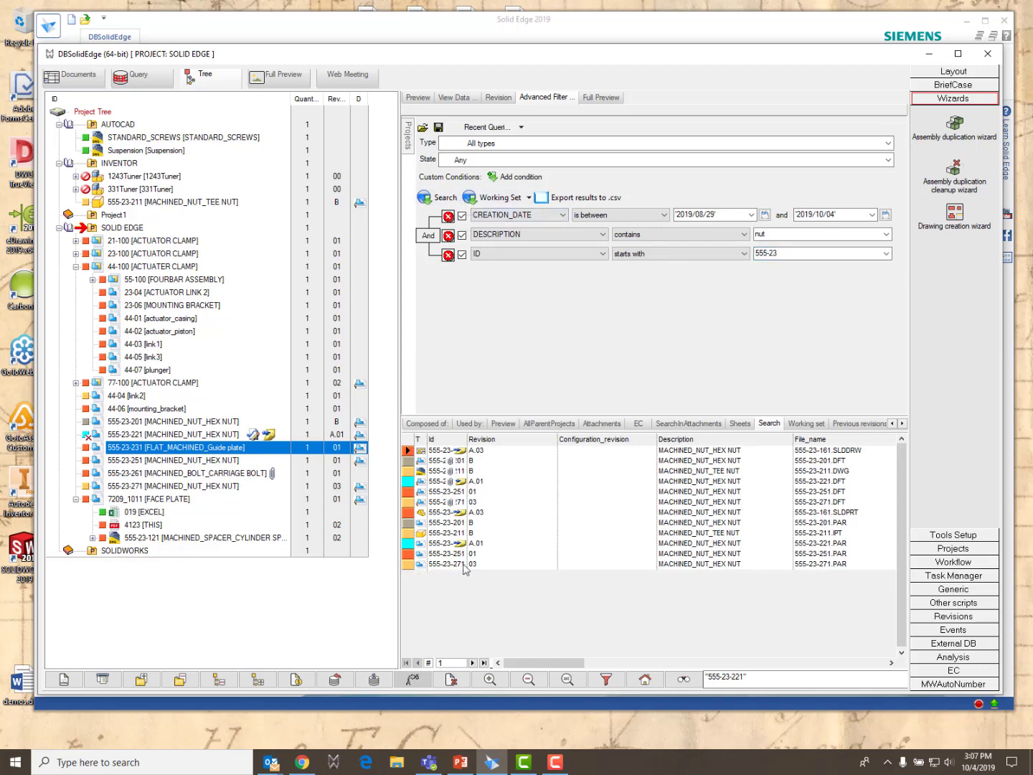
Extend the ID condition's value to 555-23-22 and rerun the search.
{"action": "left_click", "coordinate": [799, 253]}
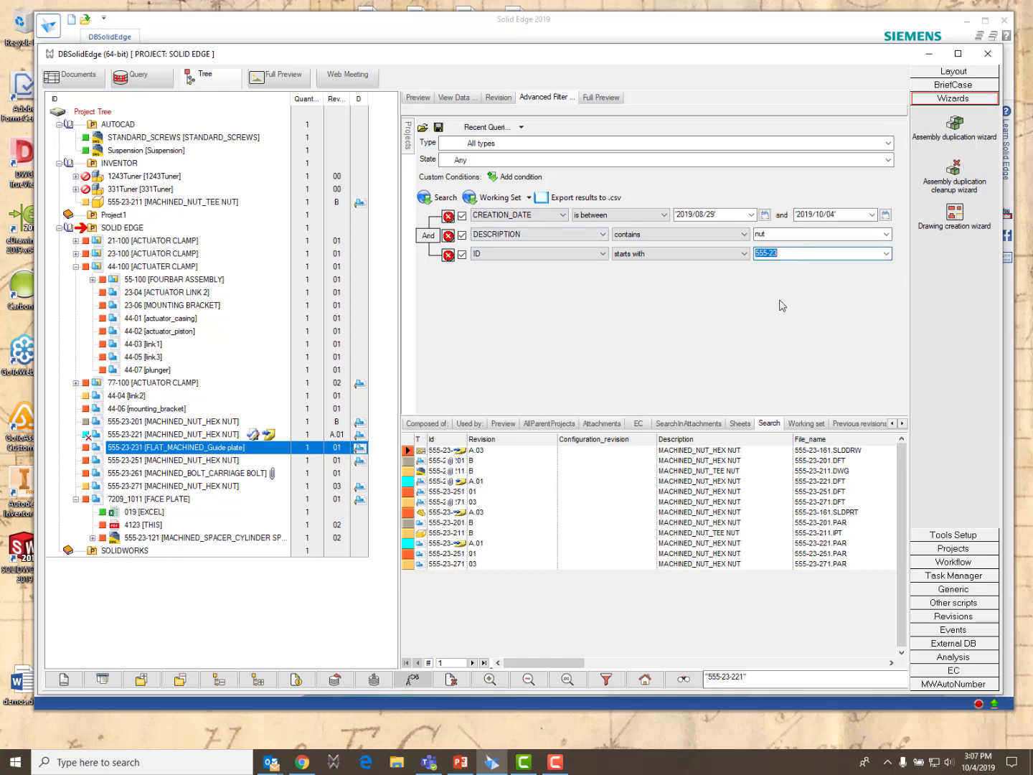
{"action": "left_click", "coordinate": [797, 256]}
{"action": "type", "text": "-22"}
{"action": "left_click", "coordinate": [445, 197]}
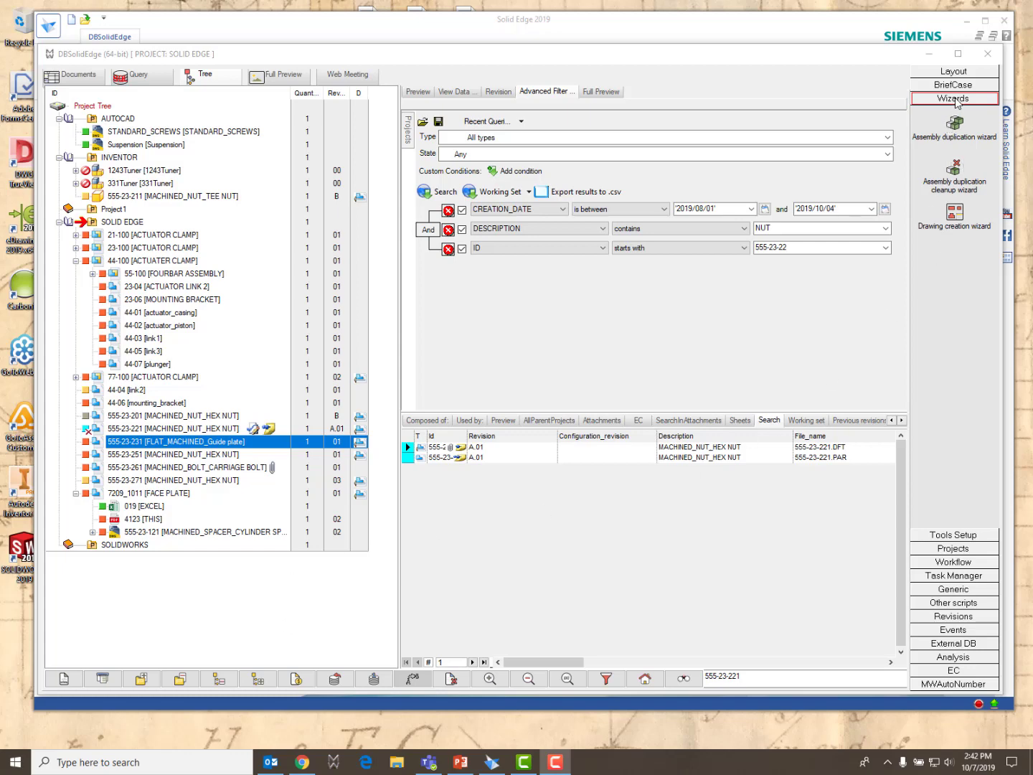
Review the tools available under Tools Setup, MWAutoNumber and Events.
{"action": "left_click", "coordinate": [956, 538]}
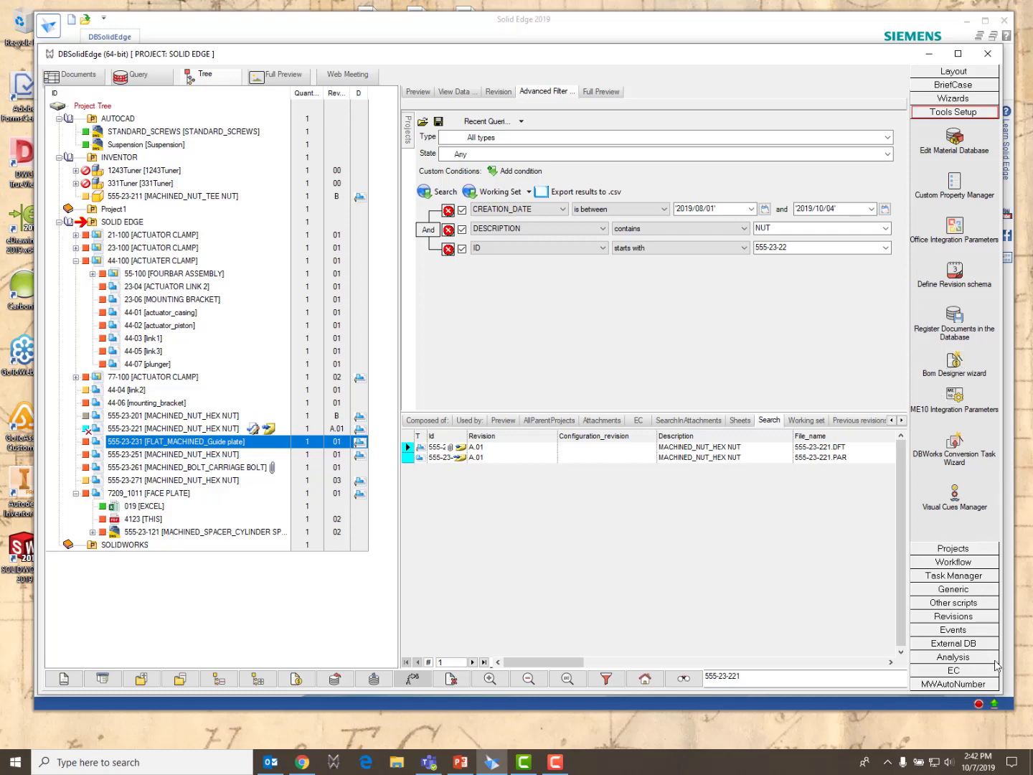
{"action": "left_click", "coordinate": [964, 684]}
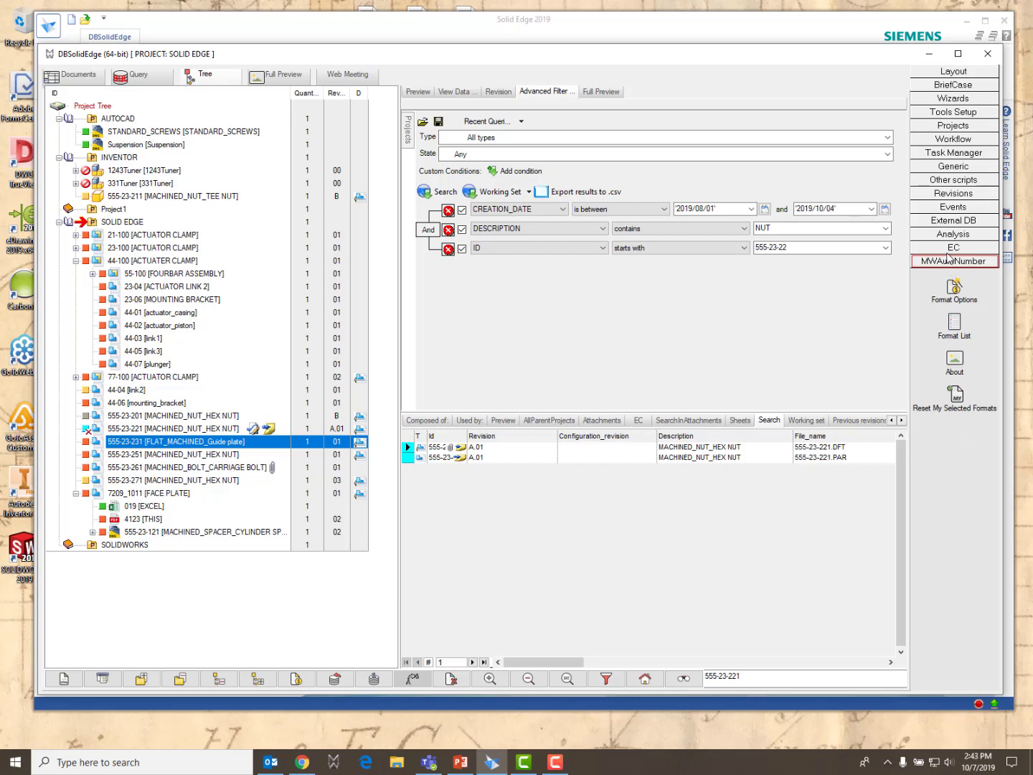
{"action": "left_click", "coordinate": [957, 209]}
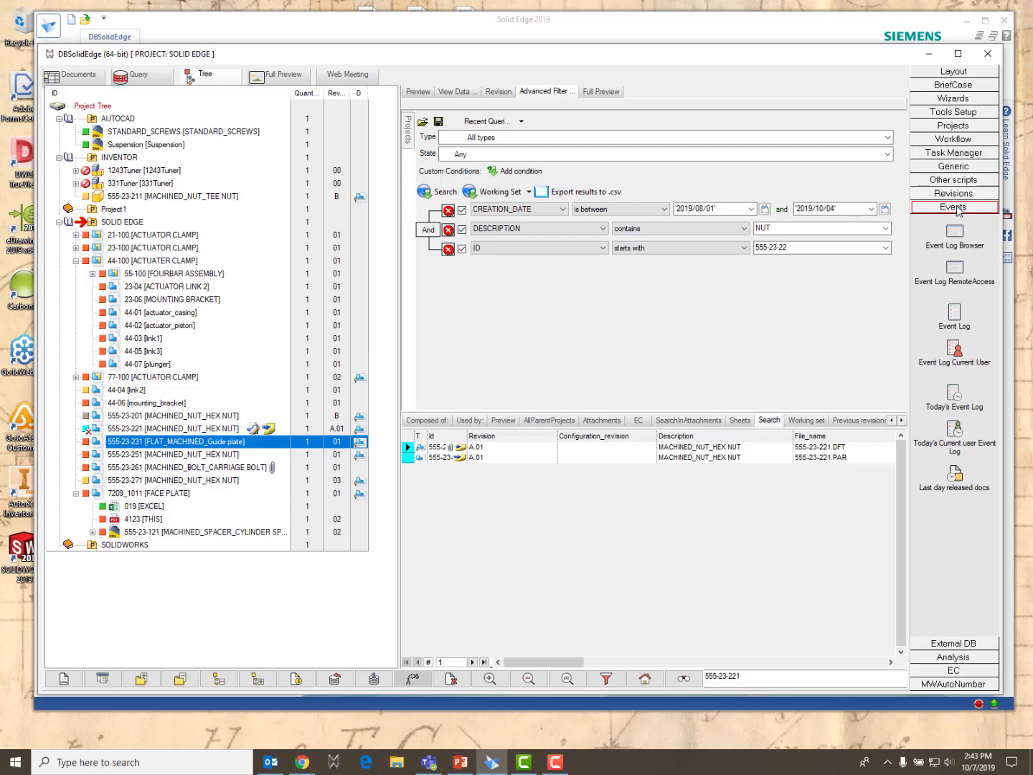
In the query view, examine the full event log, today's current user log, the last day's released documents and today's event log.
{"action": "left_click", "coordinate": [137, 77]}
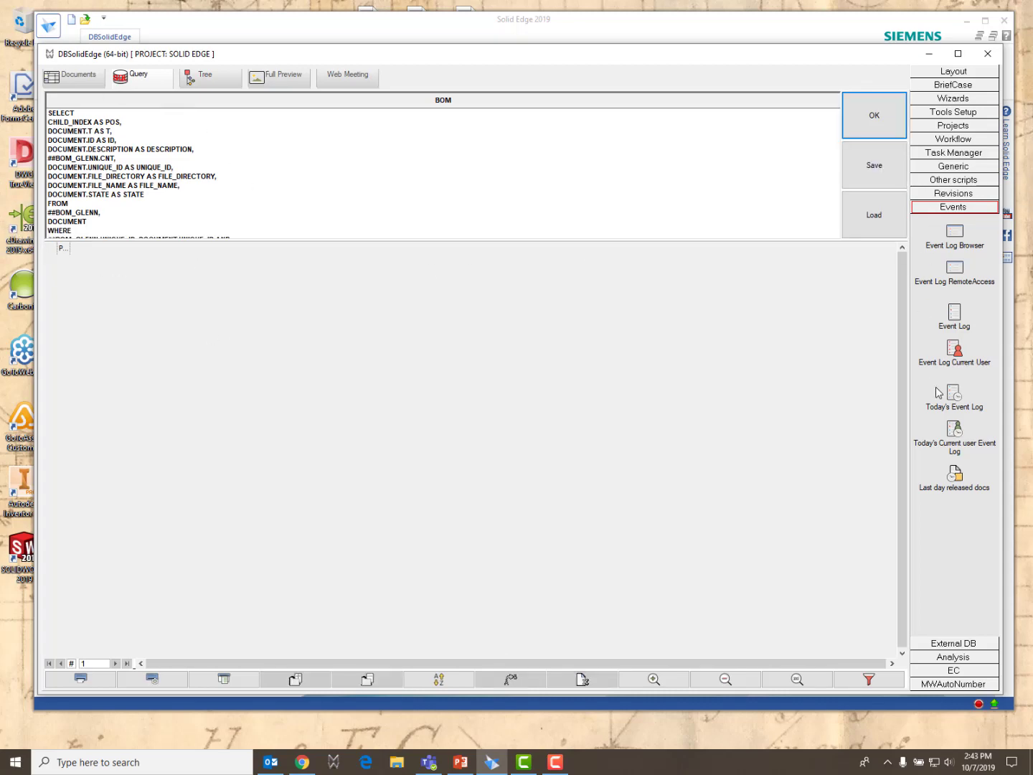
{"action": "left_click", "coordinate": [957, 313]}
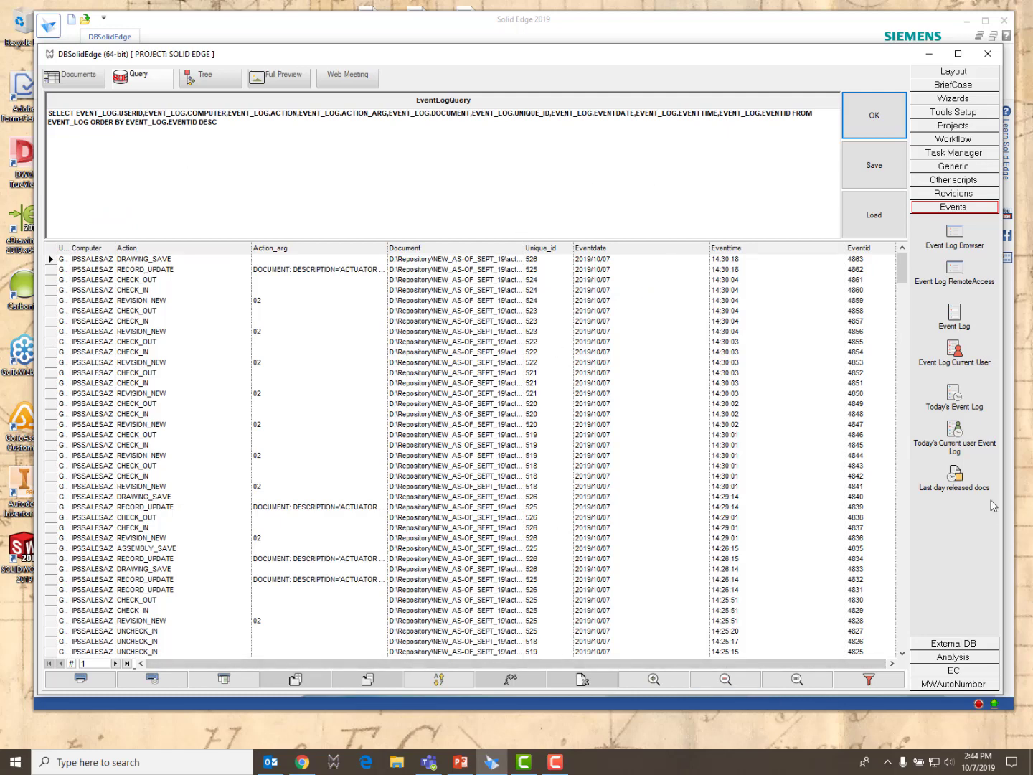
{"action": "left_click", "coordinate": [955, 430]}
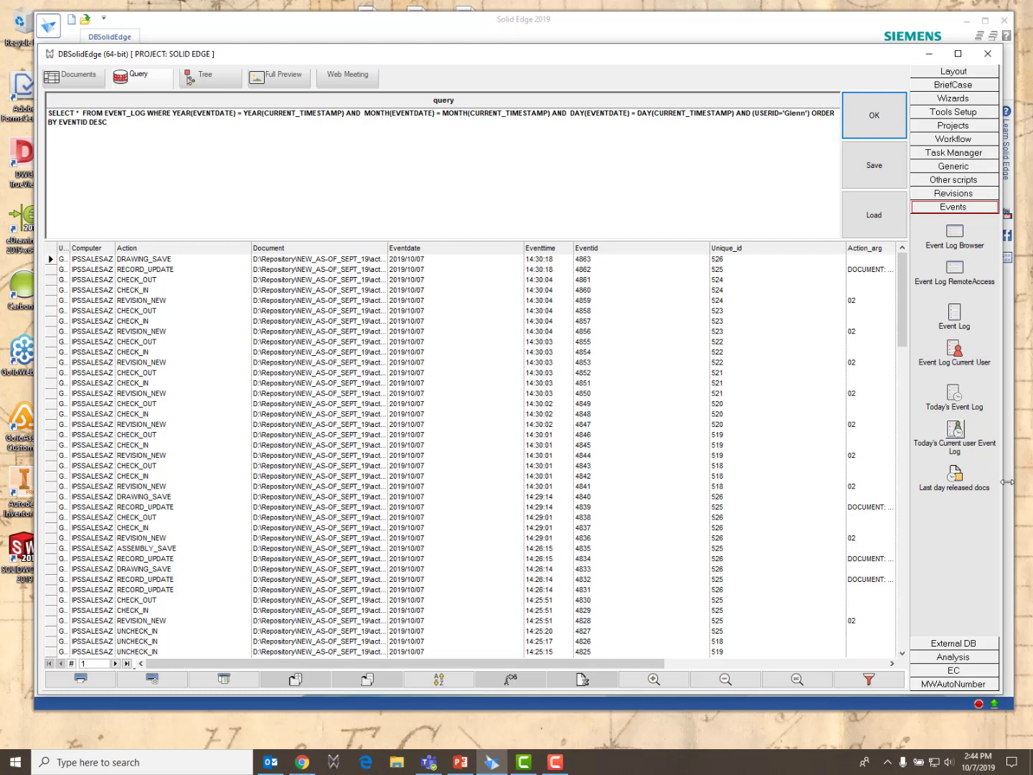
{"action": "left_click", "coordinate": [954, 475]}
{"action": "left_click", "coordinate": [954, 392]}
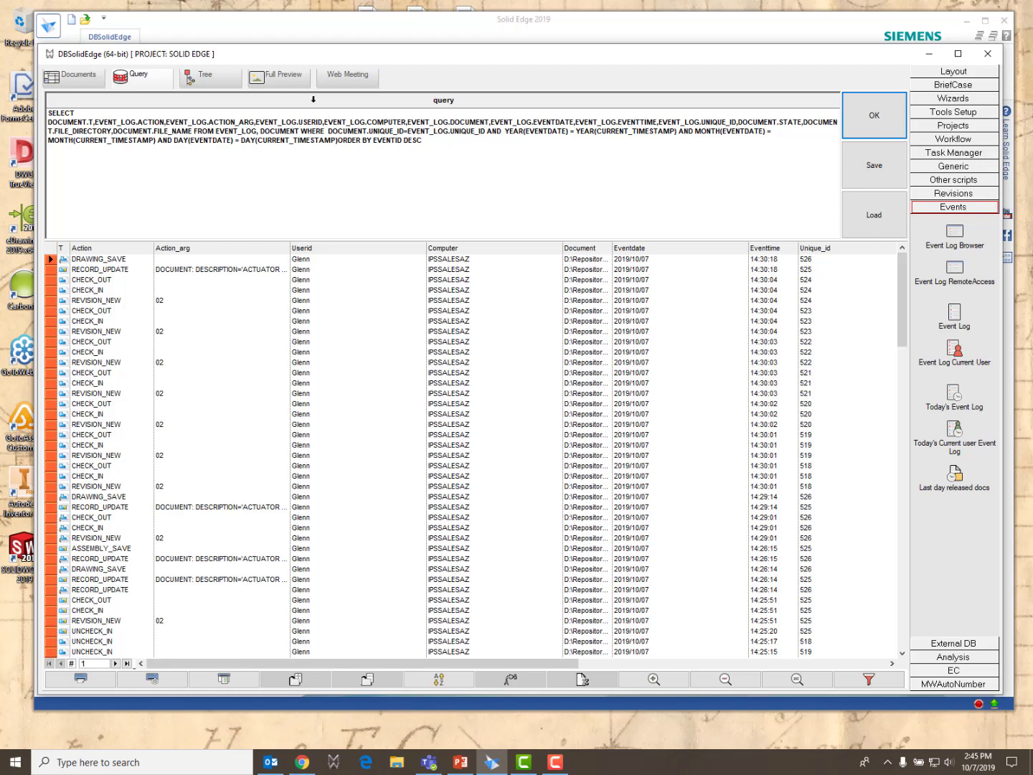
Return to the project tree, expand the 77-100 actuator clamp, open its assembly and maximize the assembly window.
{"action": "left_click", "coordinate": [204, 76]}
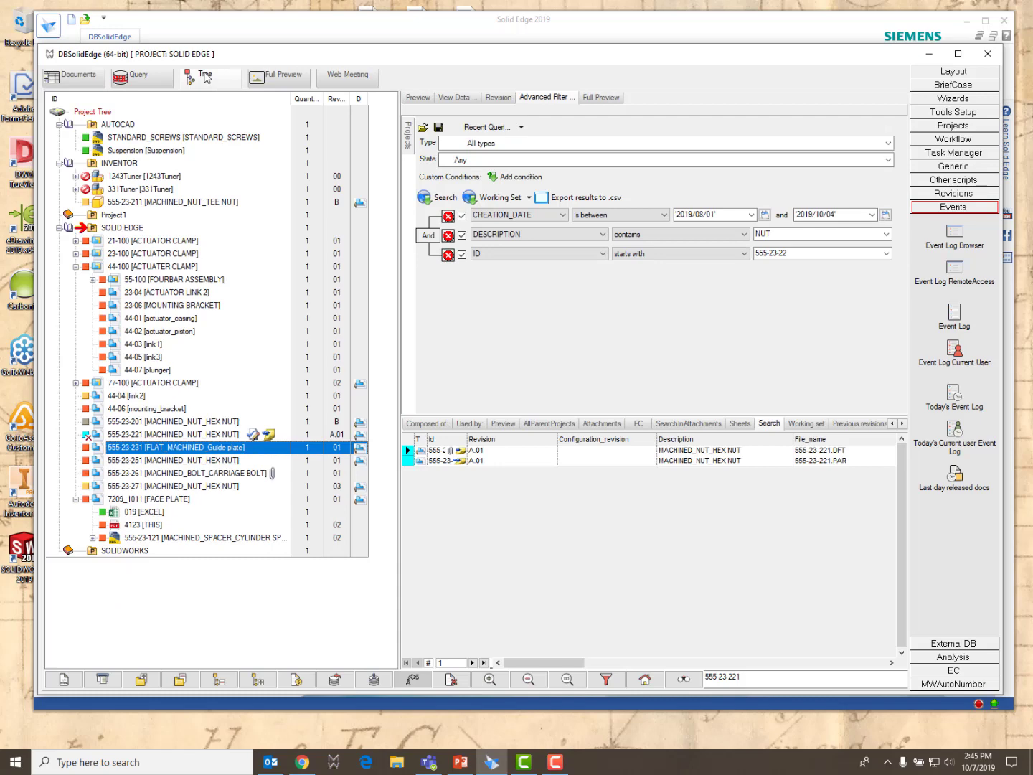
{"action": "left_click", "coordinate": [156, 488]}
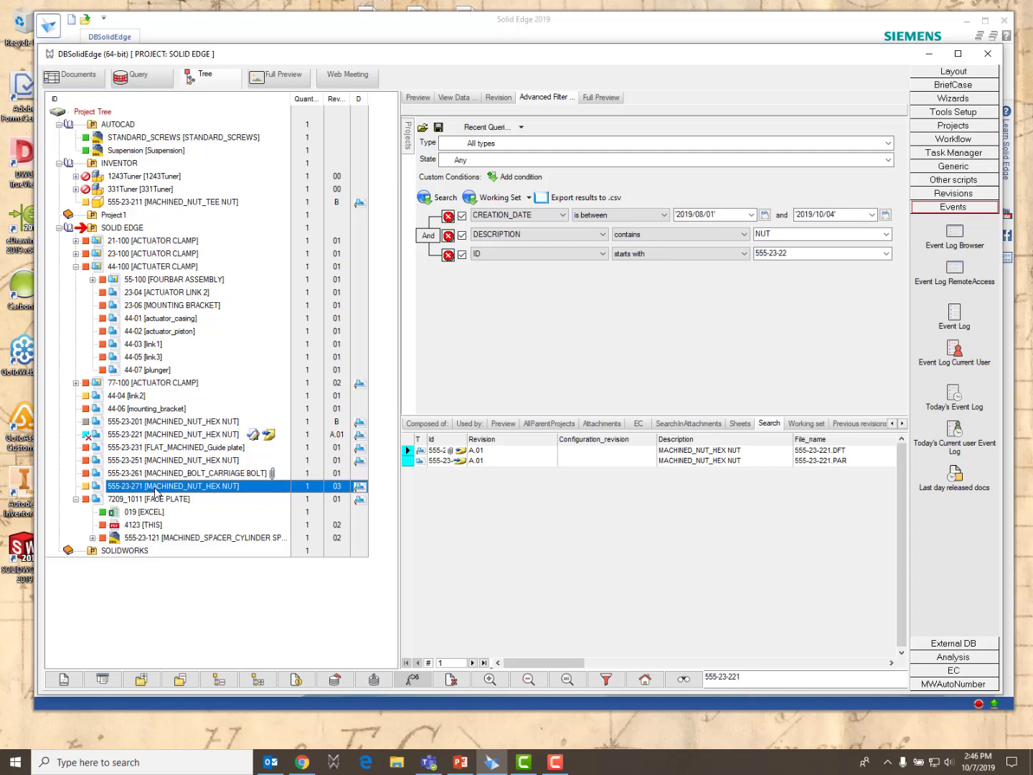
{"action": "left_click", "coordinate": [127, 384]}
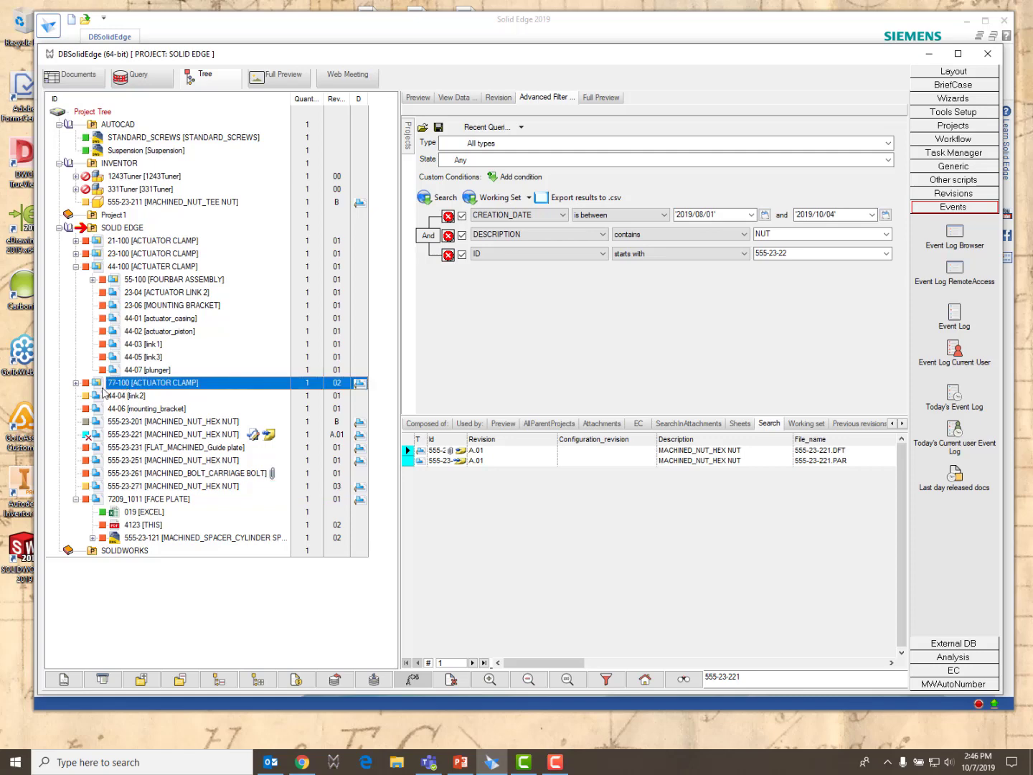
{"action": "left_click", "coordinate": [76, 383]}
{"action": "double_click", "coordinate": [131, 383]}
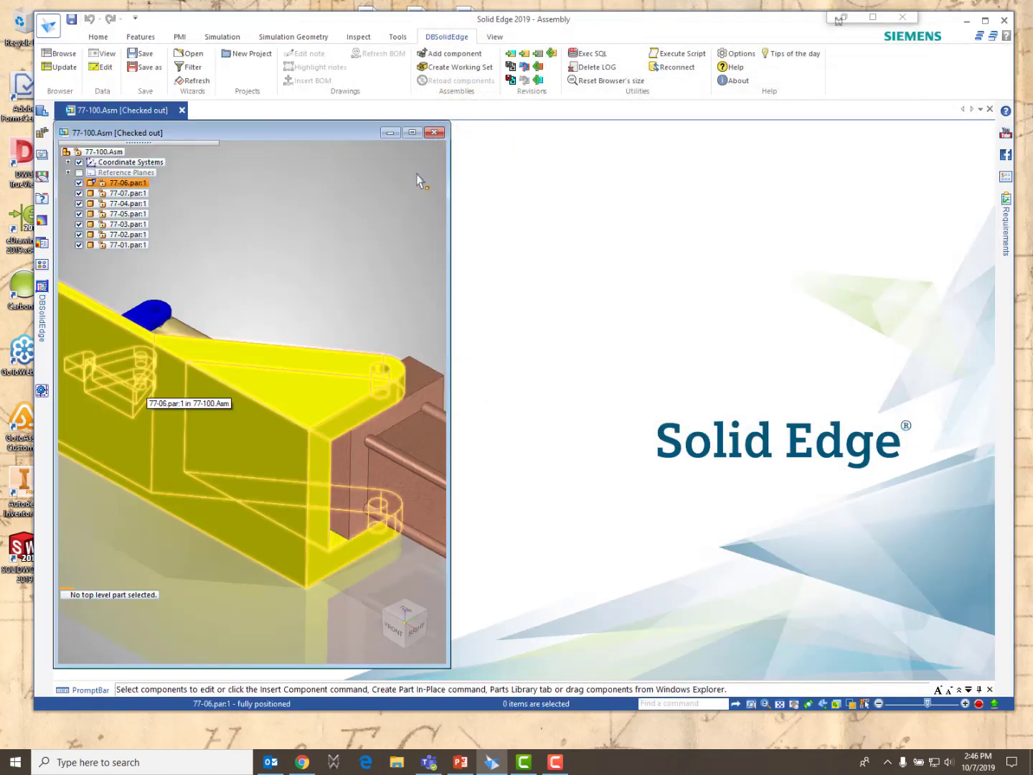
{"action": "left_click", "coordinate": [416, 132]}
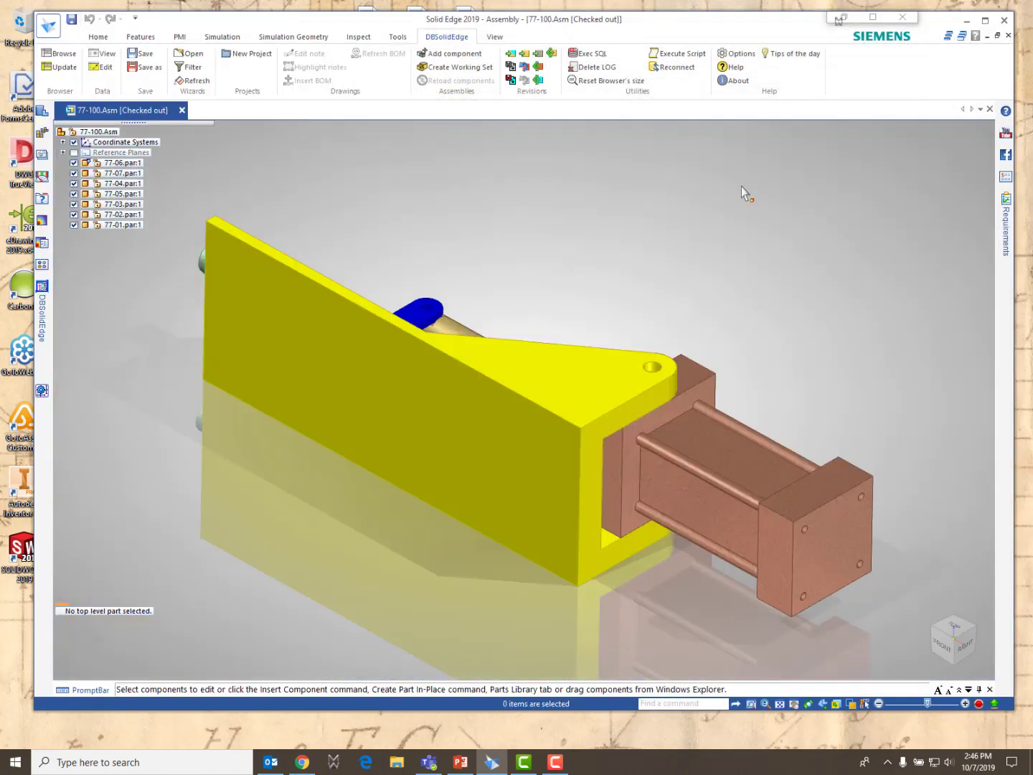
Open the drawing 77-100.DFT from the assembly's PDM structure, and return to the 77-100 assembly from the drawing's structure.
{"action": "left_click", "coordinate": [42, 287]}
{"action": "left_click", "coordinate": [246, 134]}
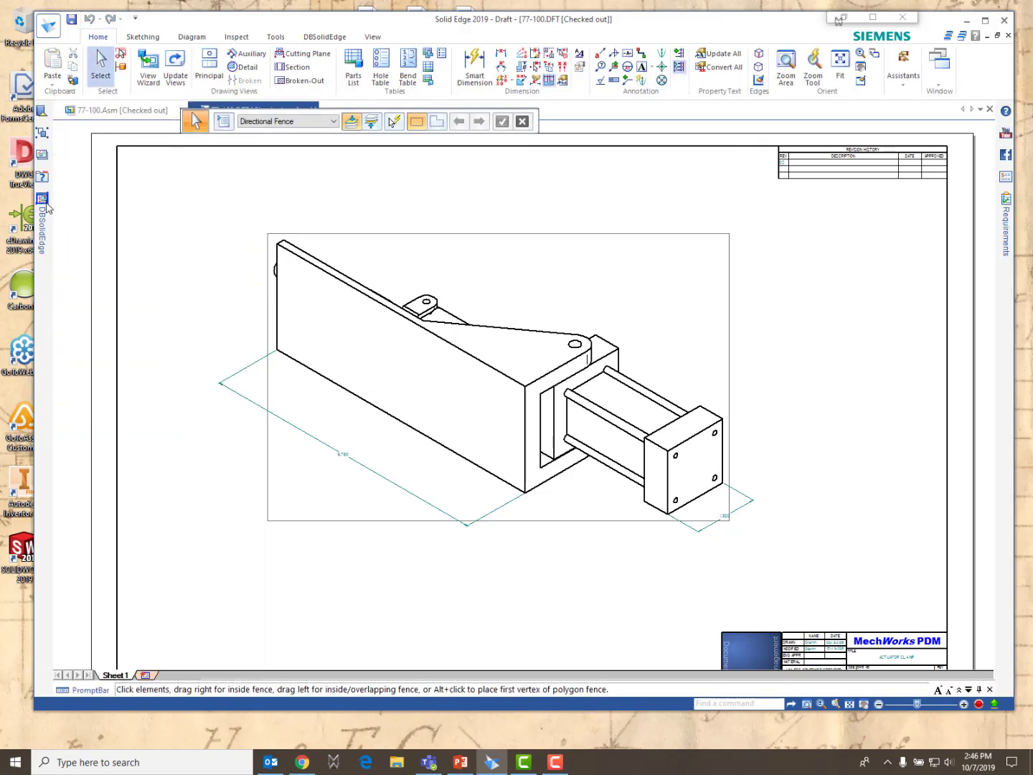
{"action": "mouse_move", "coordinate": [44, 205]}
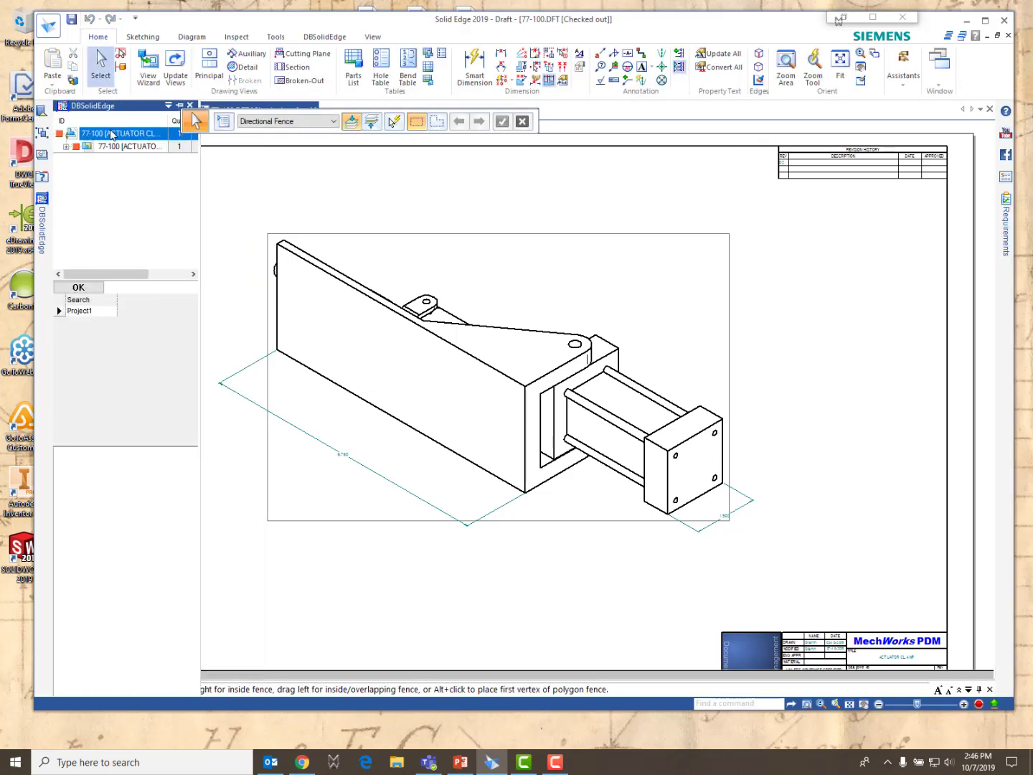
{"action": "left_click", "coordinate": [108, 148]}
{"action": "double_click", "coordinate": [108, 147]}
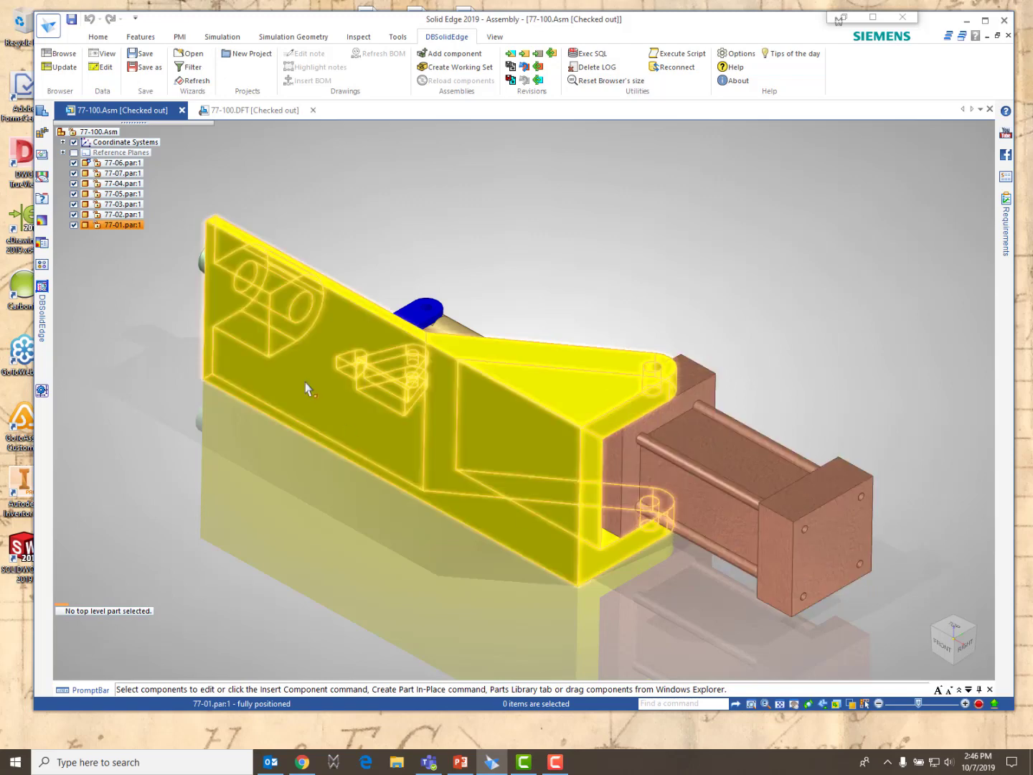
Search the PDM documents for NUT from within the 77-100 assembly.
{"action": "left_click", "coordinate": [42, 288]}
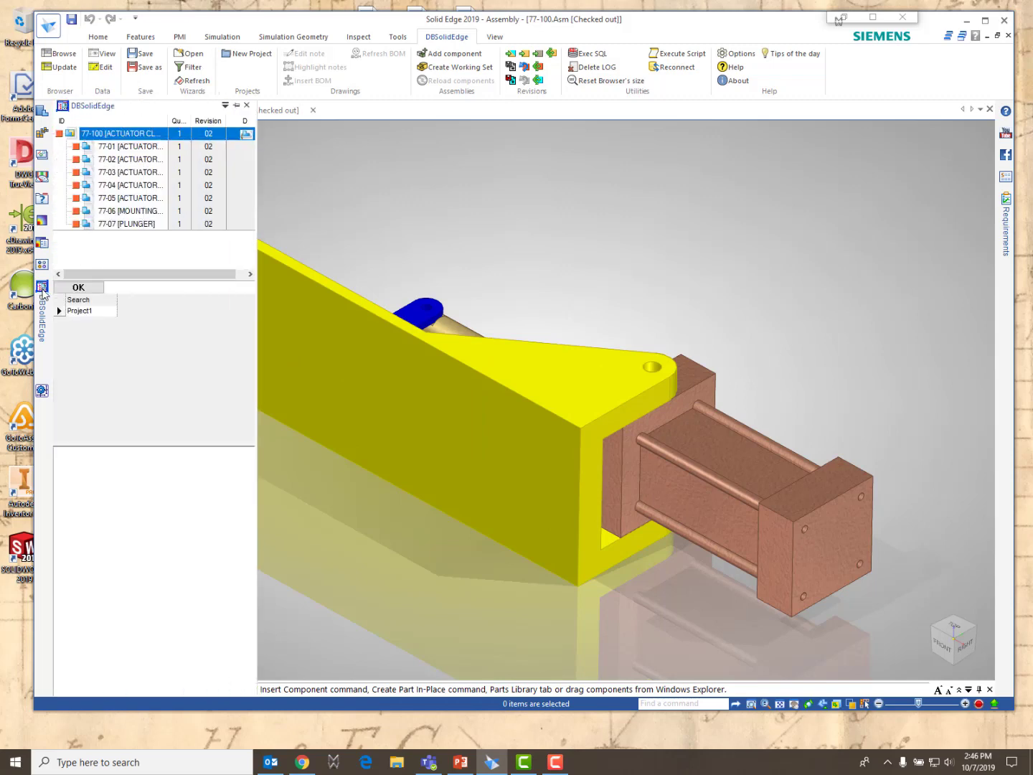
{"action": "left_click", "coordinate": [122, 287]}
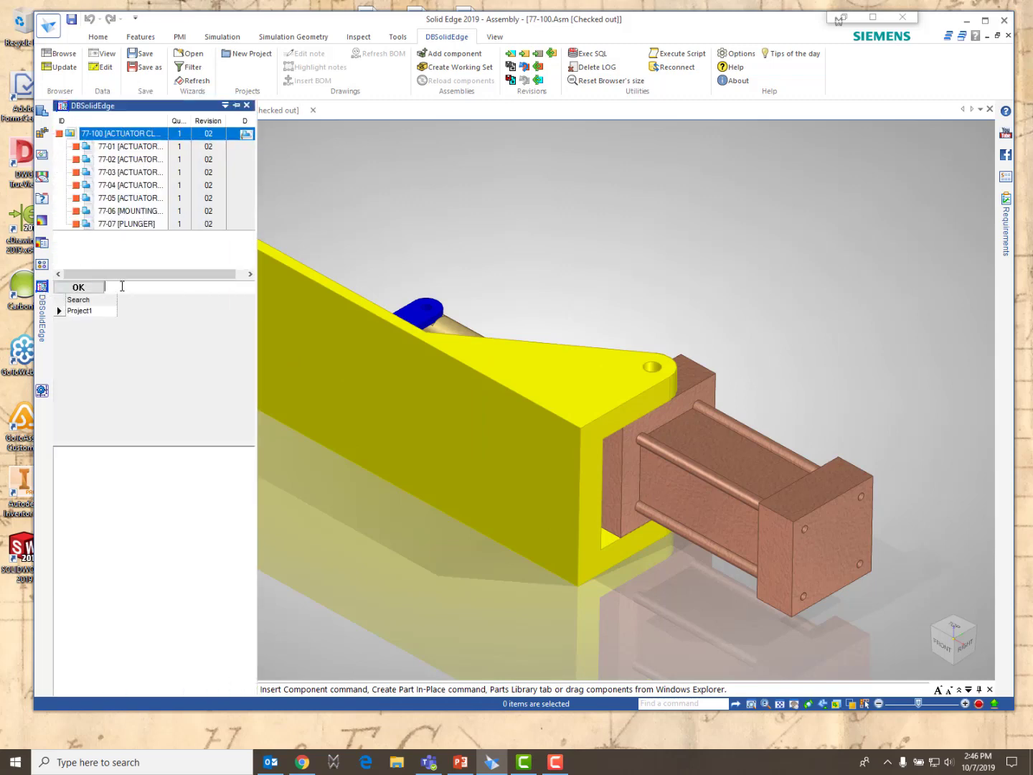
{"action": "type", "text": "NUT"}
{"action": "left_click", "coordinate": [80, 288]}
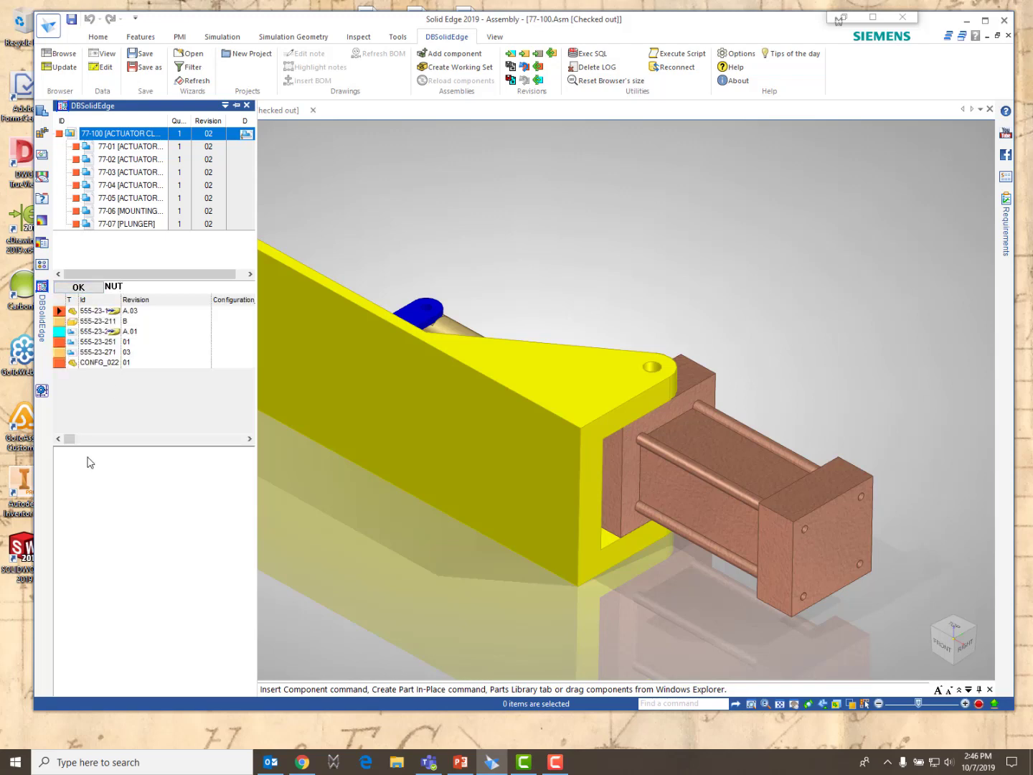
Insert the released hex nut 555-23-271 into the 77-100 assembly above the yellow mounting bracket, and save the assembly.
{"action": "left_click", "coordinate": [96, 352]}
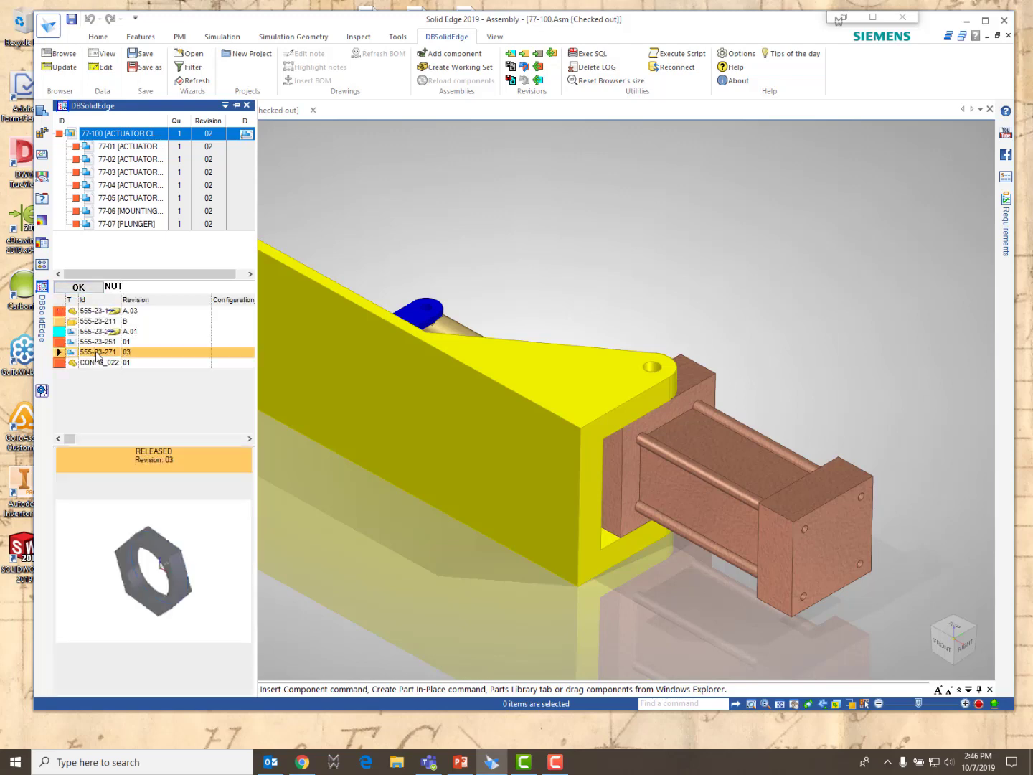
{"action": "left_click_drag", "start_coordinate": [98, 357], "coordinate": [637, 323]}
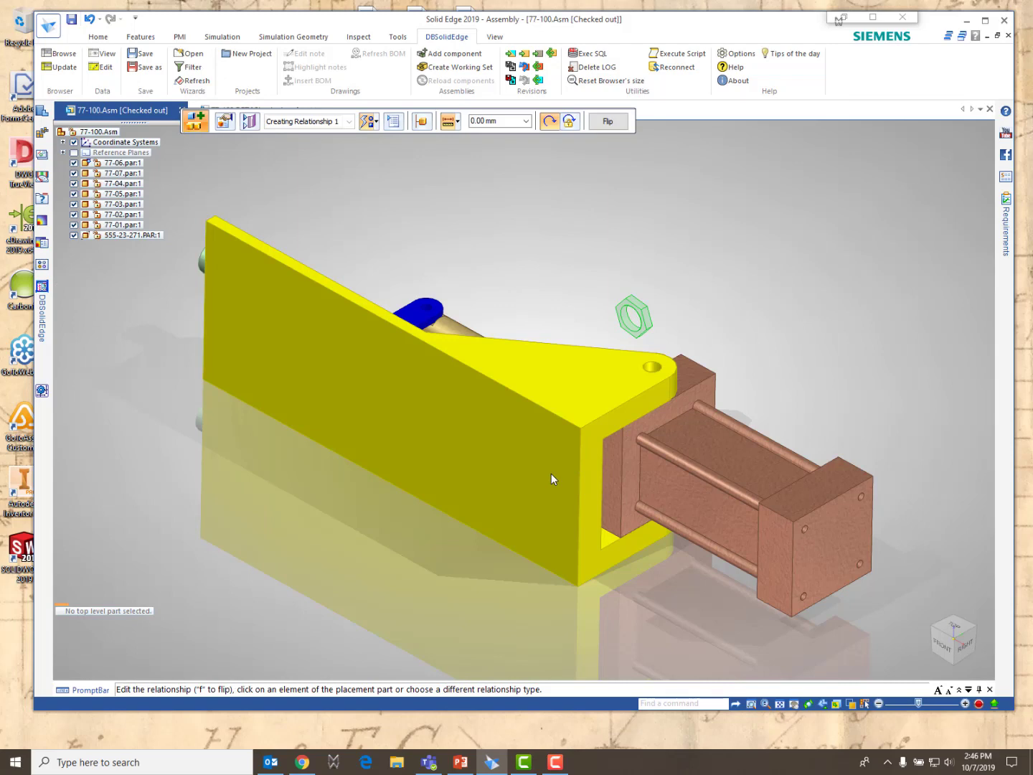
{"action": "left_click", "coordinate": [73, 22]}
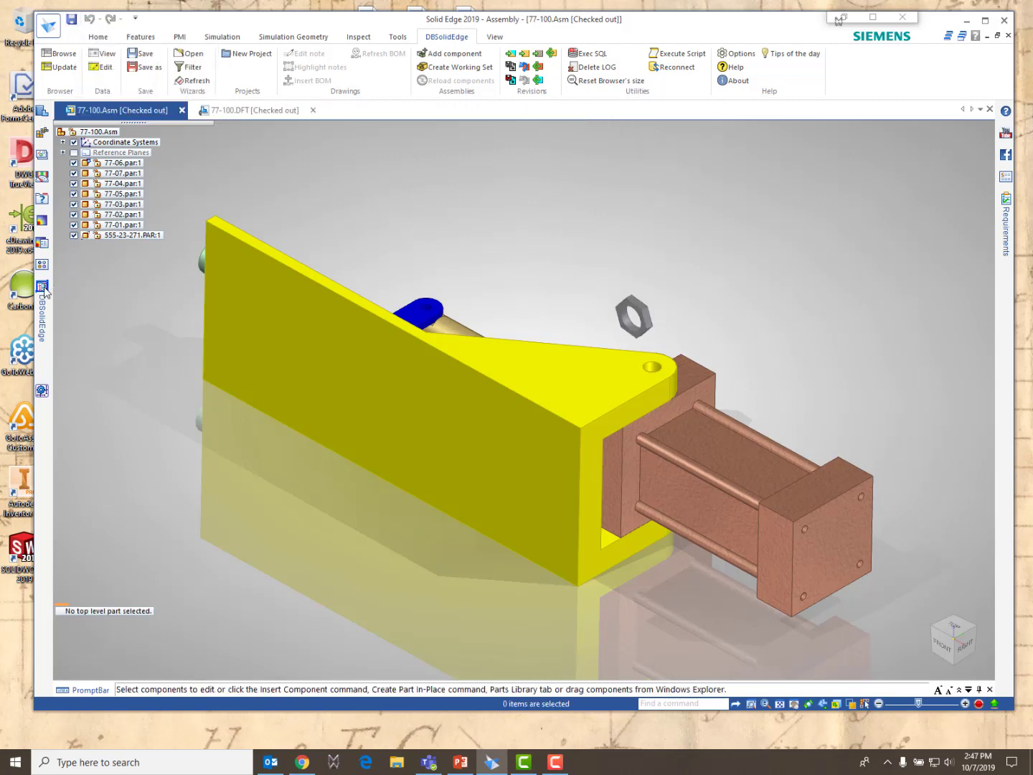
Open the 77-100 drawing, update its view to include the hex nut, and save the drawing.
{"action": "mouse_move", "coordinate": [43, 291]}
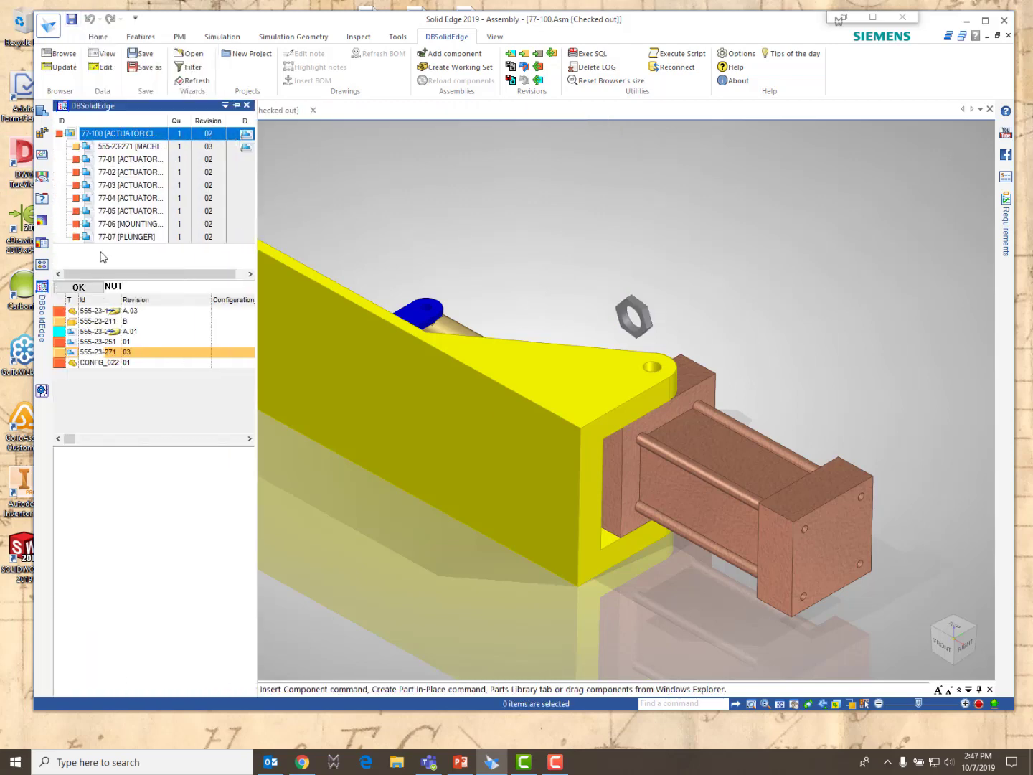
{"action": "left_click", "coordinate": [247, 137]}
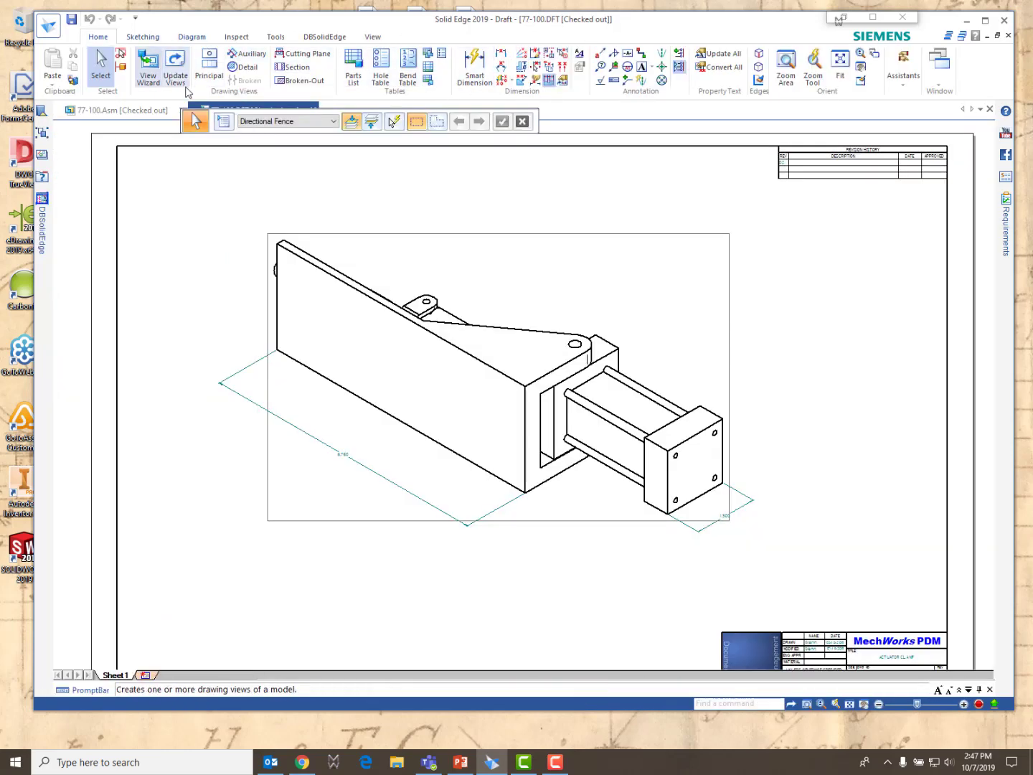
{"action": "left_click", "coordinate": [332, 38]}
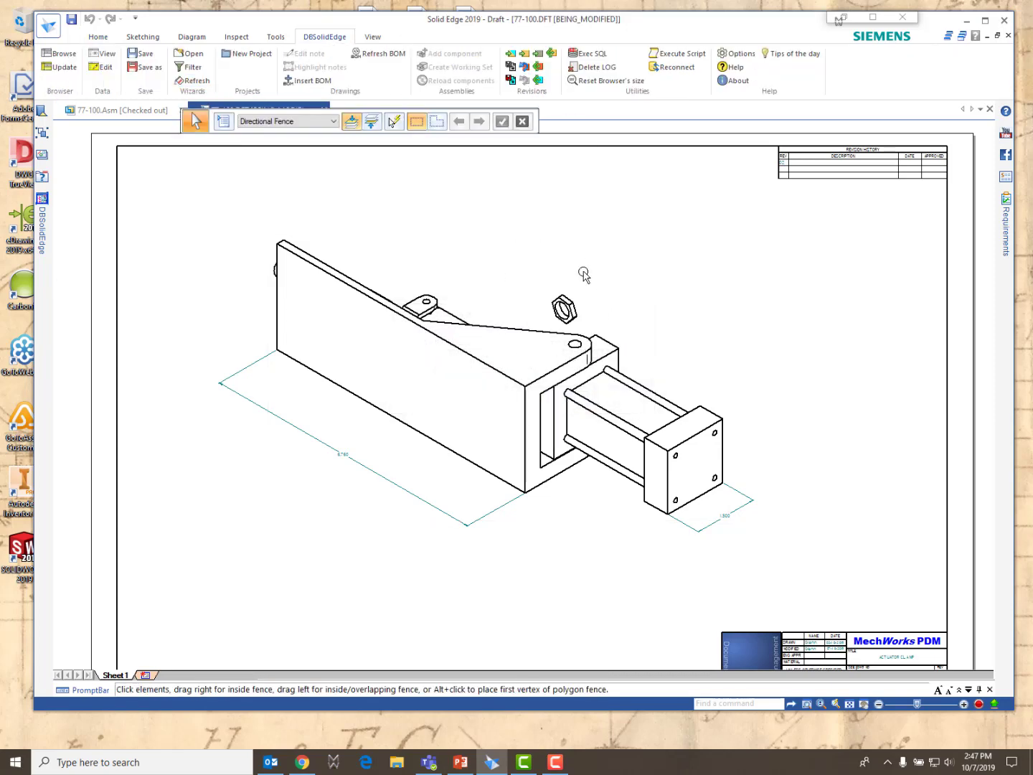
{"action": "left_click", "coordinate": [71, 21]}
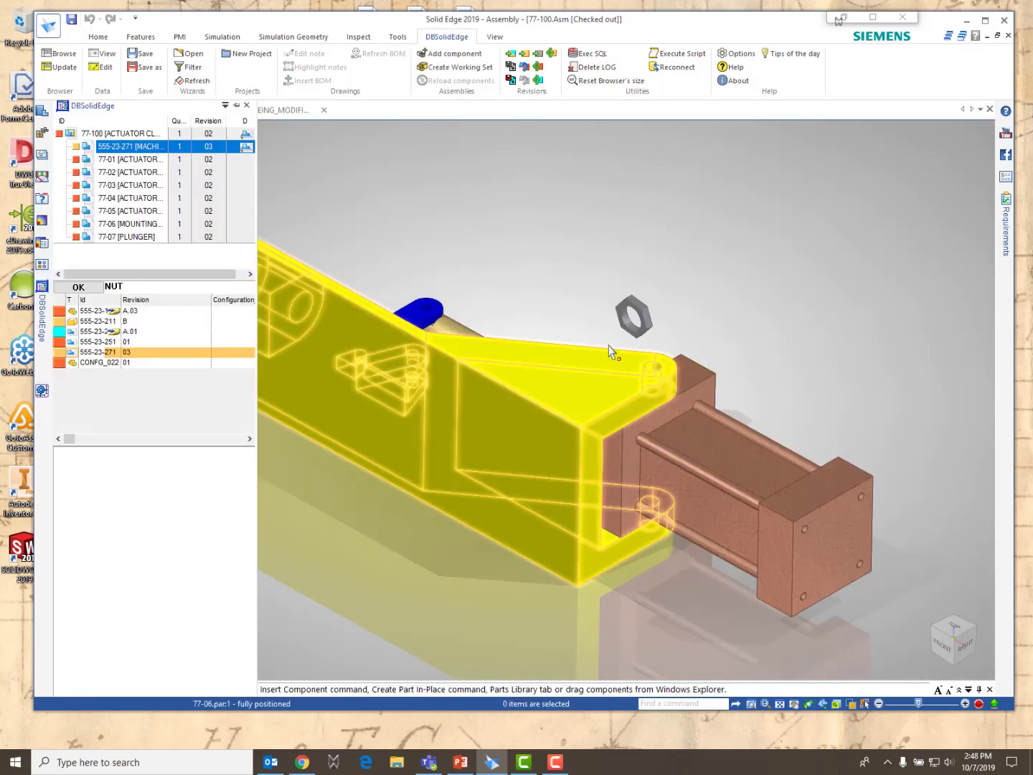
Close the 77-100 assembly and drawing, and reopen the PDM document browser.
{"action": "left_click", "coordinate": [990, 109]}
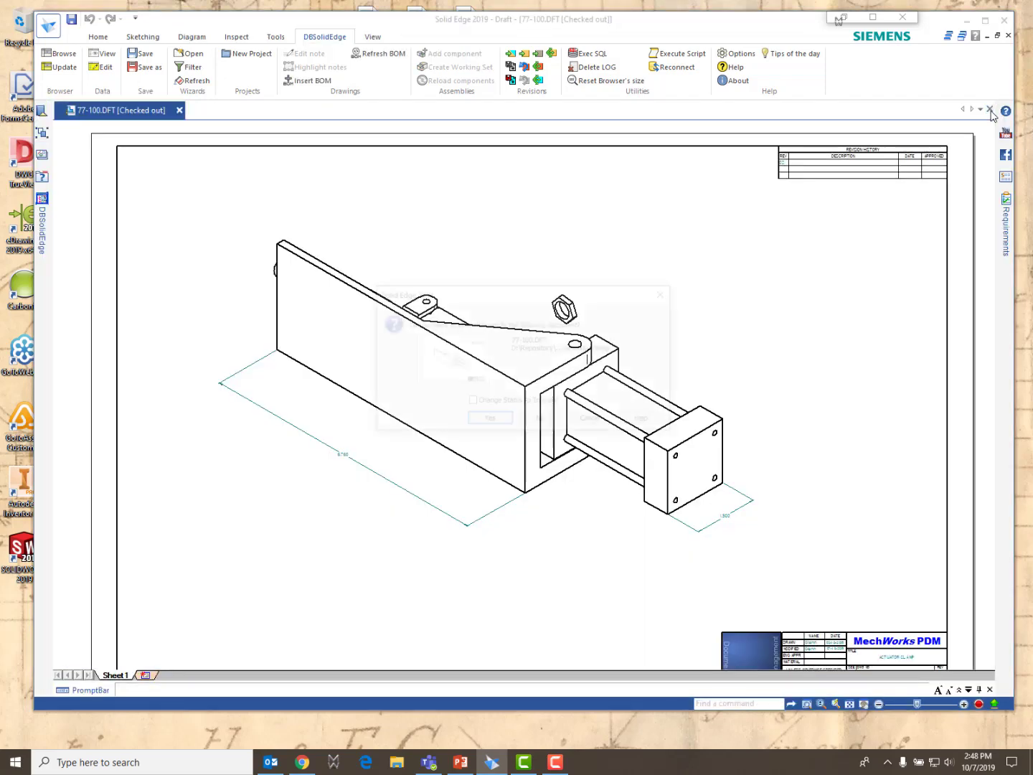
{"action": "left_click", "coordinate": [989, 111]}
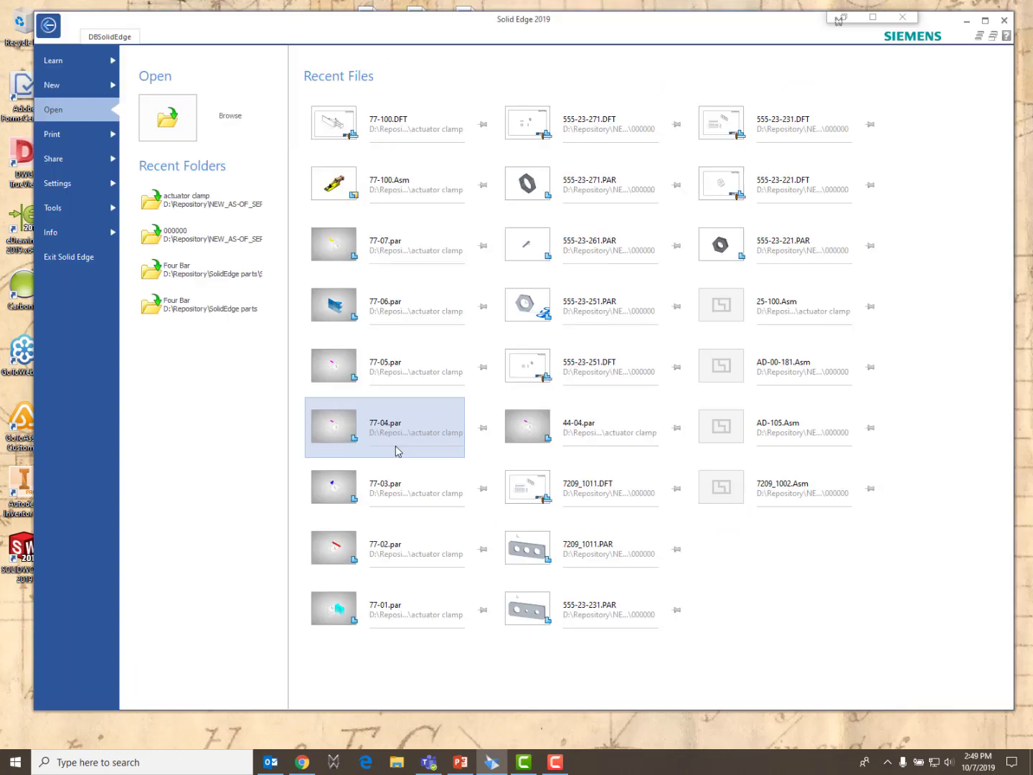
{"action": "left_click", "coordinate": [108, 39]}
{"action": "left_click", "coordinate": [72, 54]}
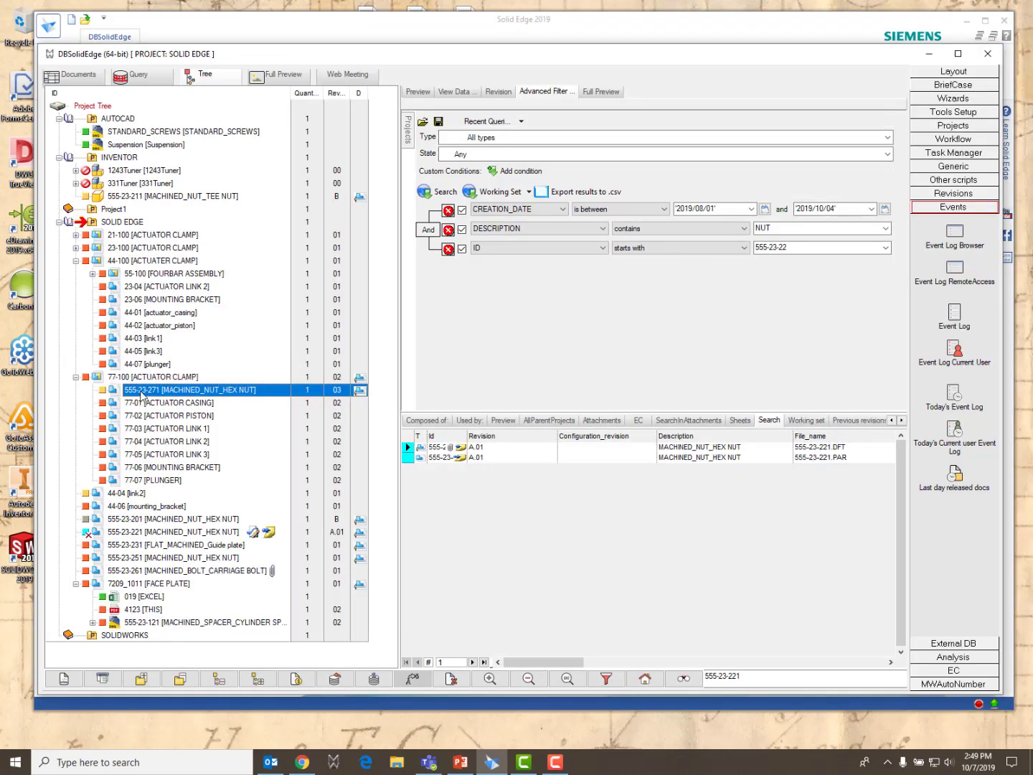
Increment the revision state of hex nut 555-23-271 under 77-100 and check it out.
{"action": "right_click", "coordinate": [142, 394]}
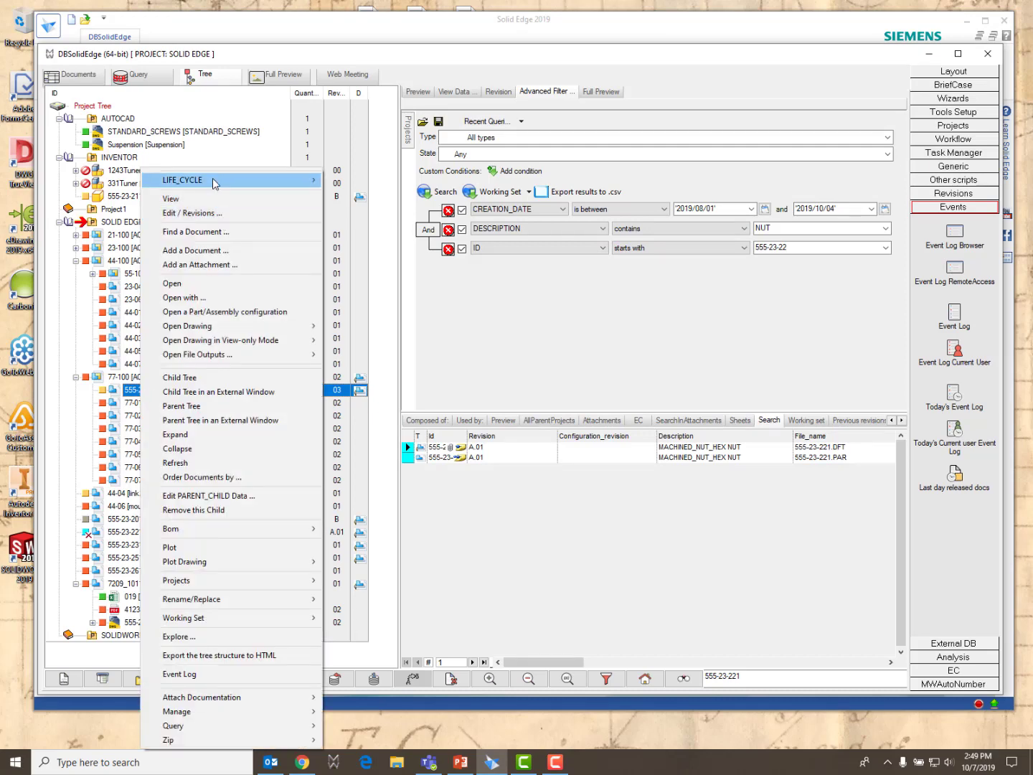
{"action": "mouse_move", "coordinate": [216, 181]}
{"action": "mouse_move", "coordinate": [364, 185]}
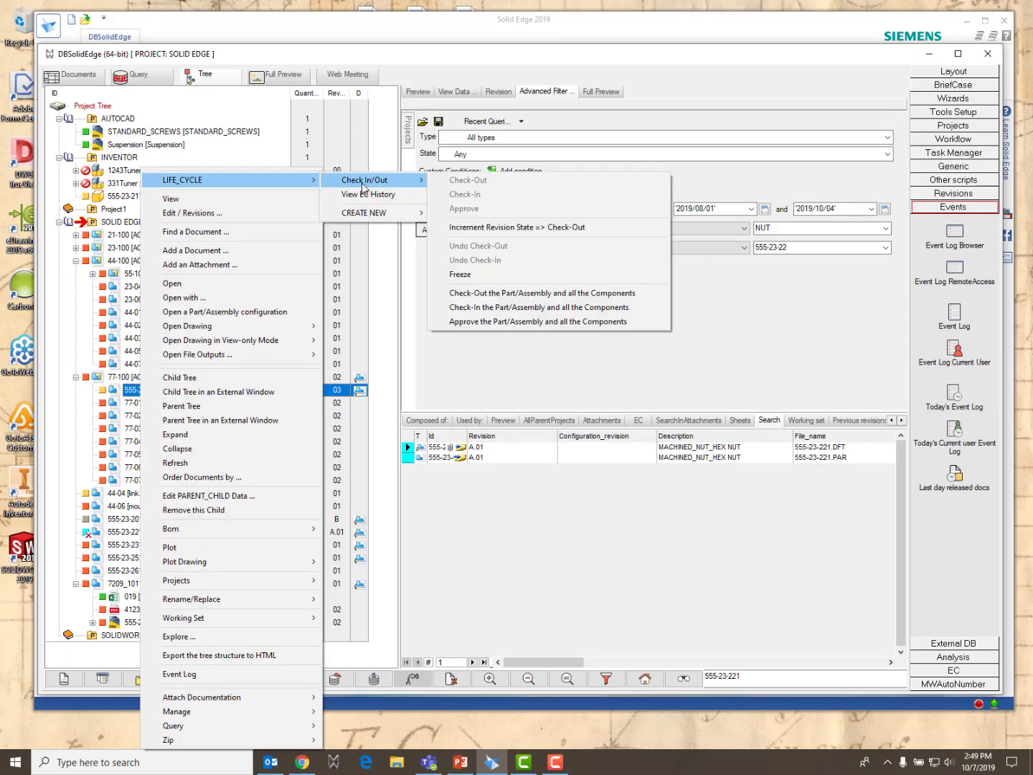
{"action": "left_click", "coordinate": [466, 228]}
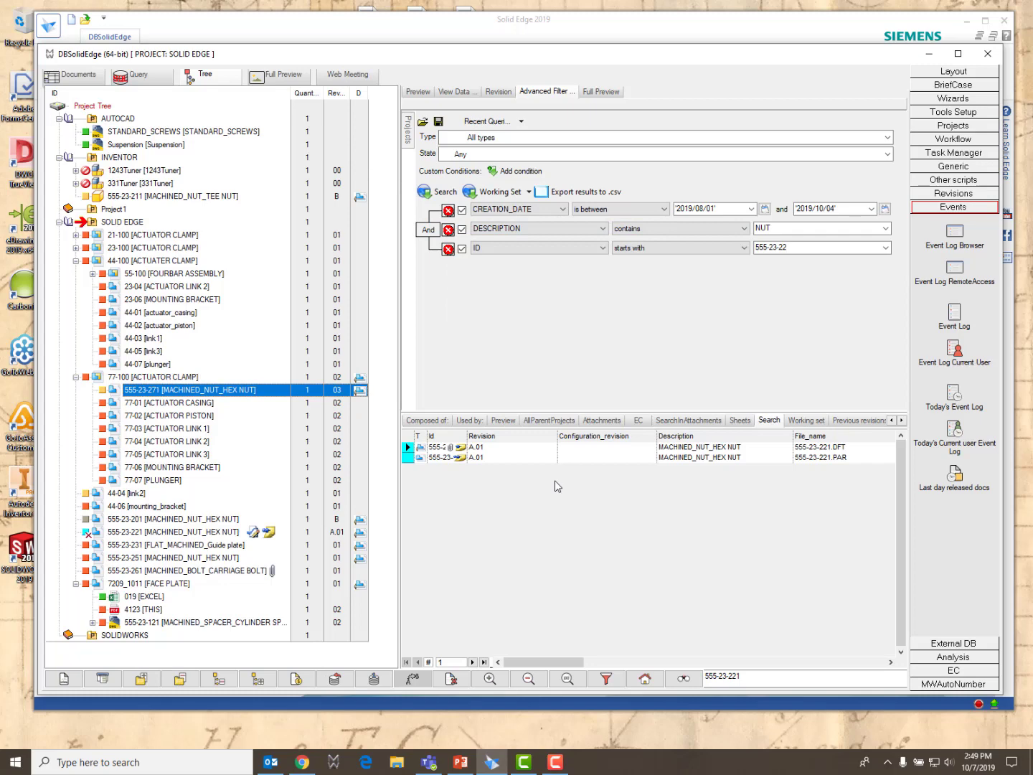
Create a new IR for the 77-100 actuator clamp together with all its components, from 555-23-271 through 77-07.
{"action": "left_click", "coordinate": [131, 377]}
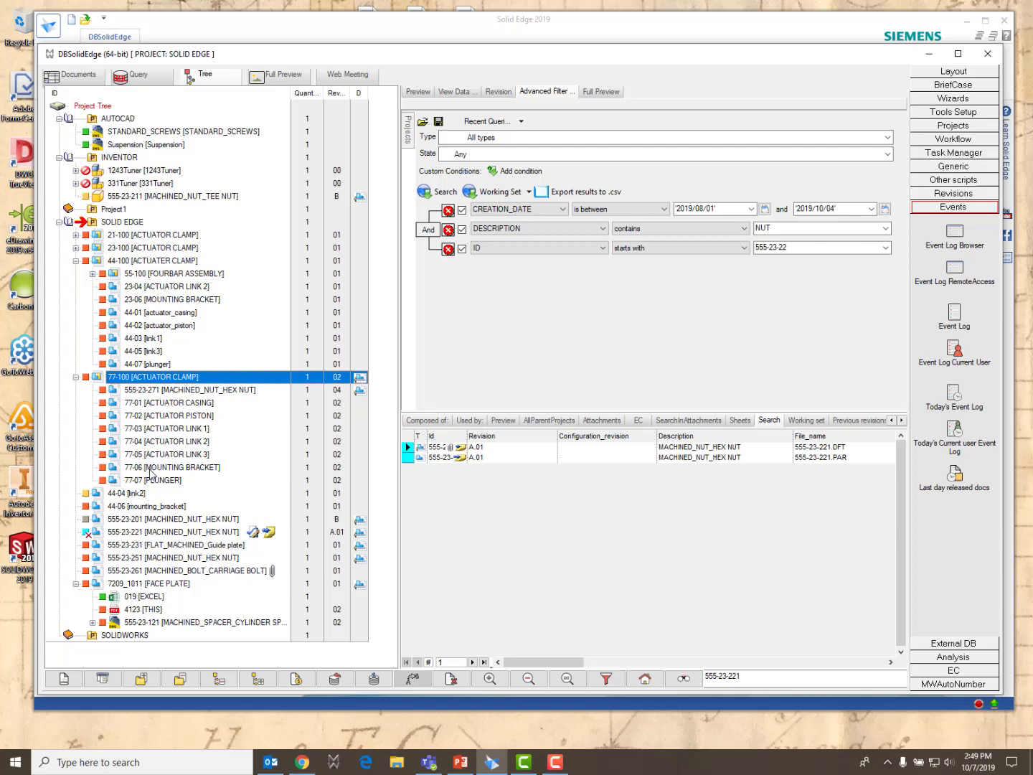
{"action": "left_click", "coordinate": [167, 487], "text": "shift"}
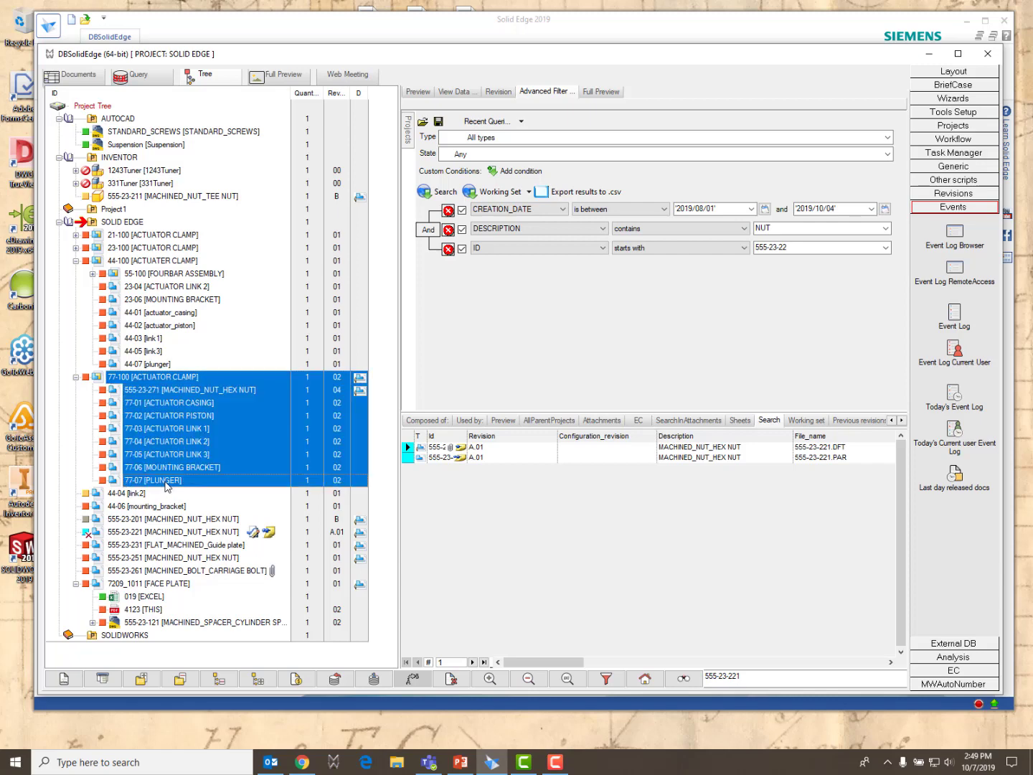
{"action": "right_click", "coordinate": [159, 376]}
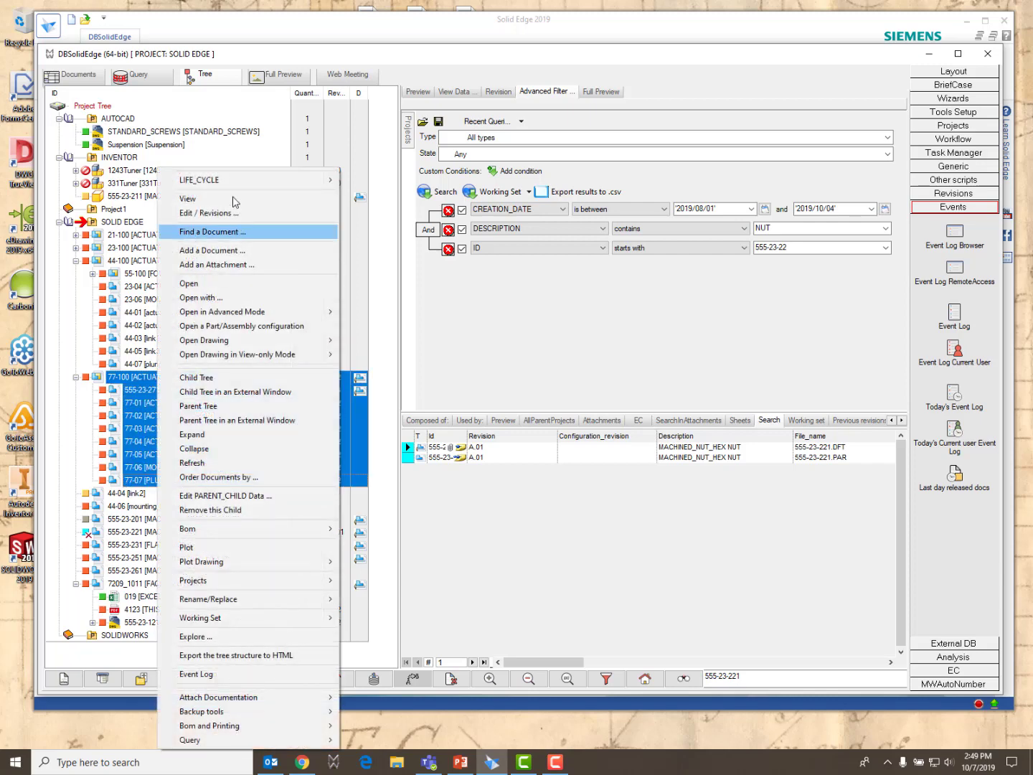
{"action": "mouse_move", "coordinate": [230, 180]}
{"action": "mouse_move", "coordinate": [387, 212]}
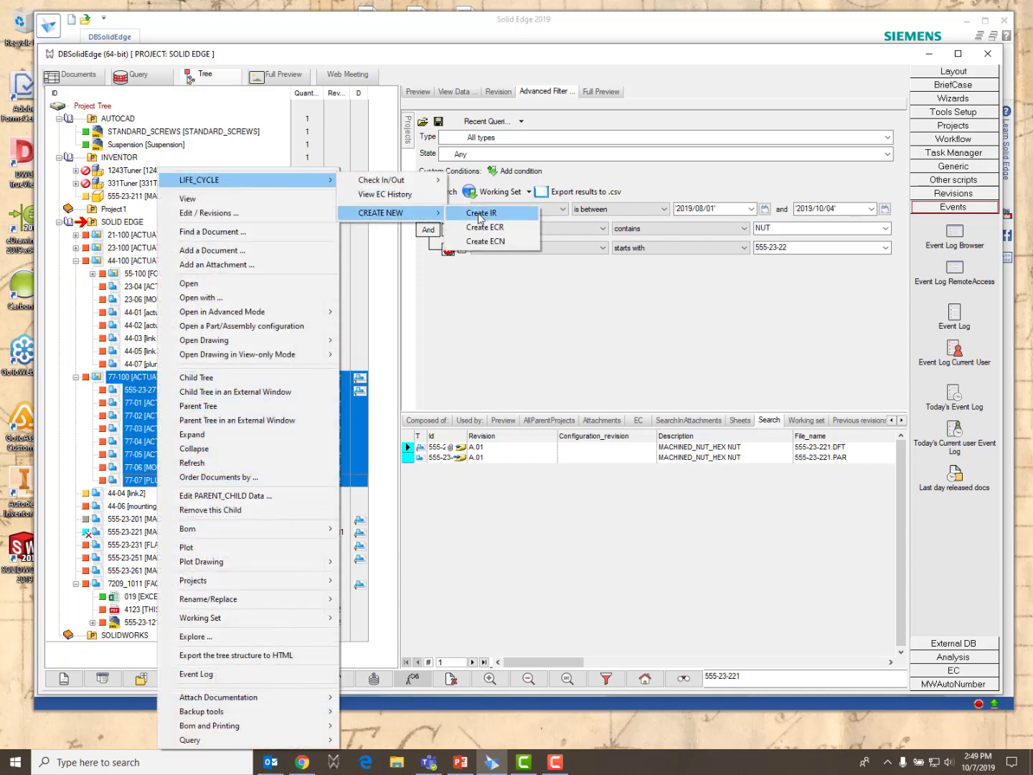
{"action": "left_click", "coordinate": [479, 213]}
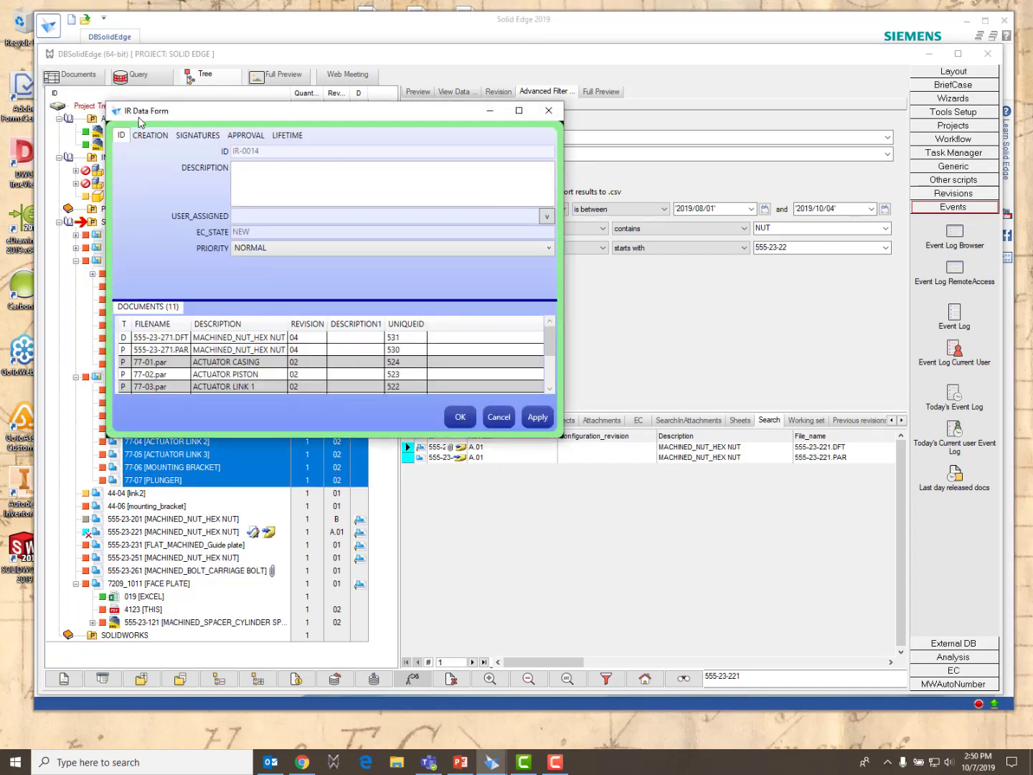
Enlarge the IR data form to show its full document list, and review the signature and creation fields.
{"action": "left_click_drag", "start_coordinate": [557, 434], "coordinate": [677, 539]}
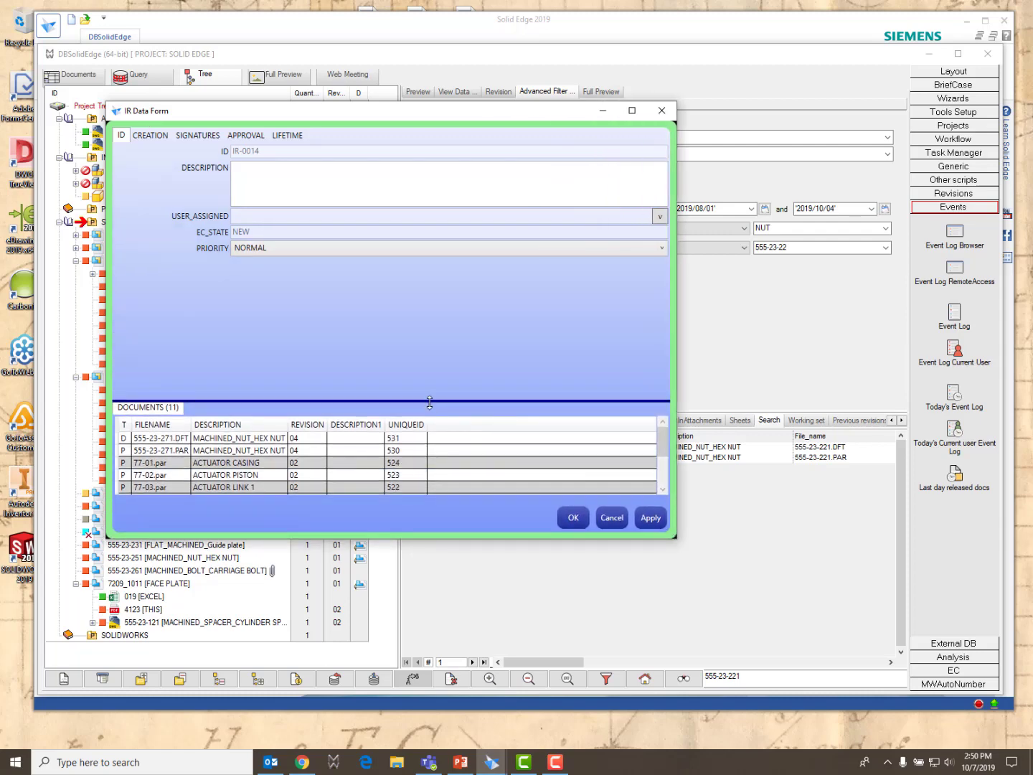
{"action": "left_click_drag", "start_coordinate": [430, 401], "coordinate": [446, 301]}
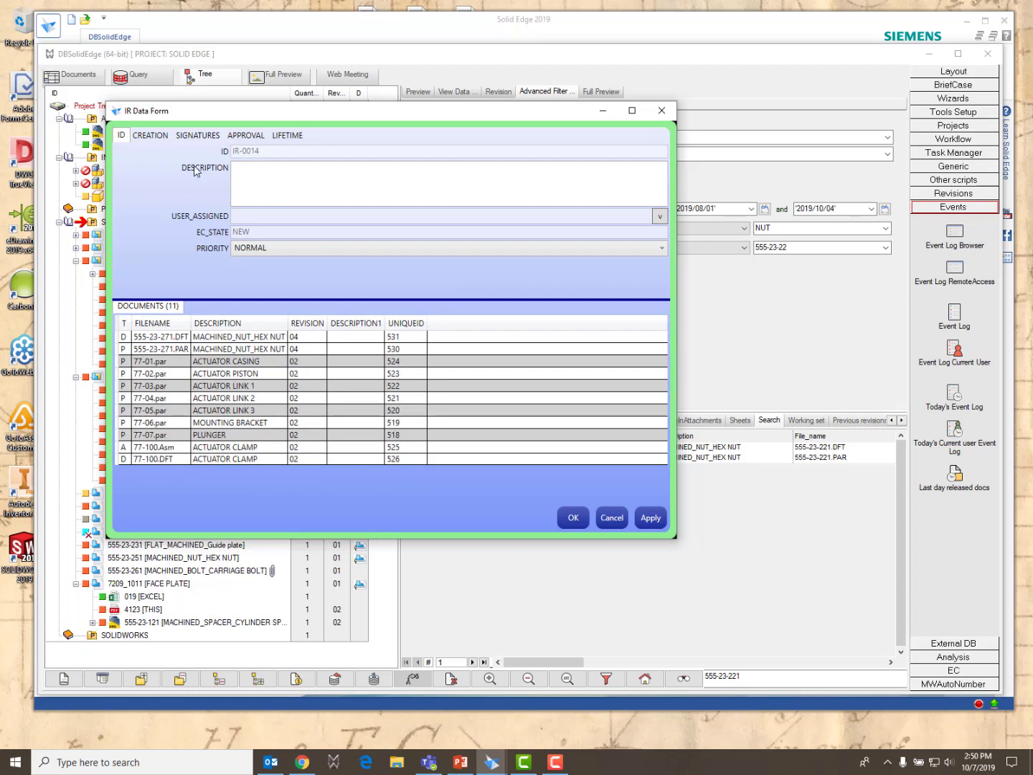
{"action": "left_click", "coordinate": [152, 137]}
{"action": "left_click", "coordinate": [180, 136]}
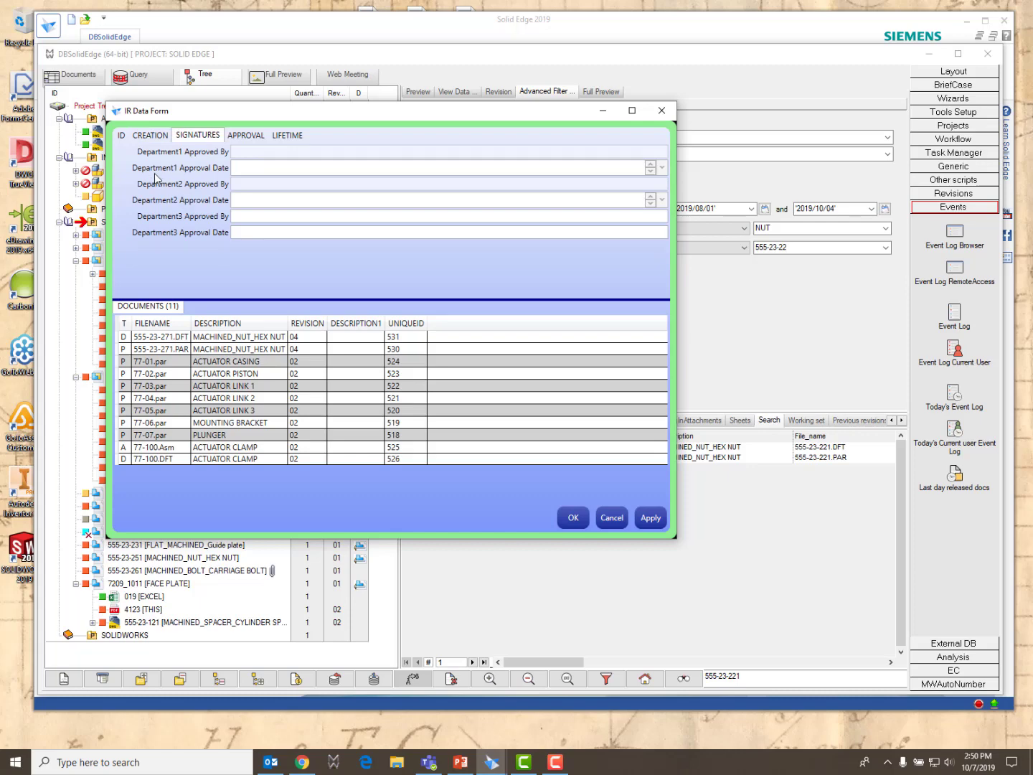
{"action": "left_click", "coordinate": [151, 135]}
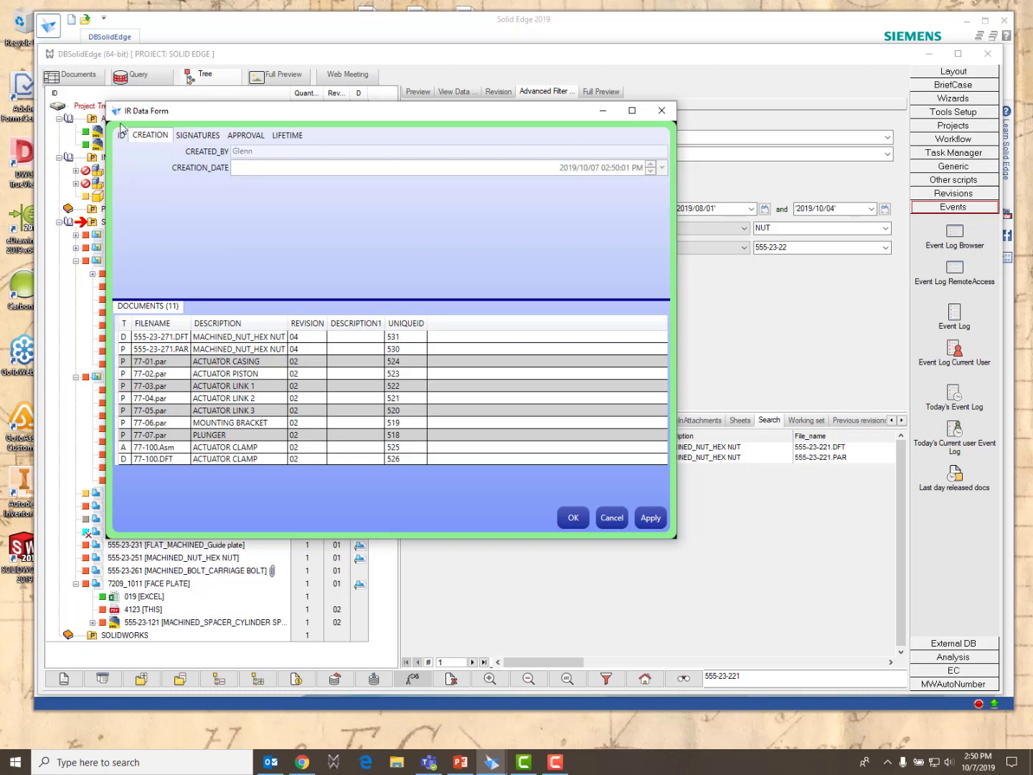
Describe the new IR as "READY FOR MANFT" and save the record.
{"action": "left_click", "coordinate": [121, 135]}
{"action": "left_click", "coordinate": [257, 189]}
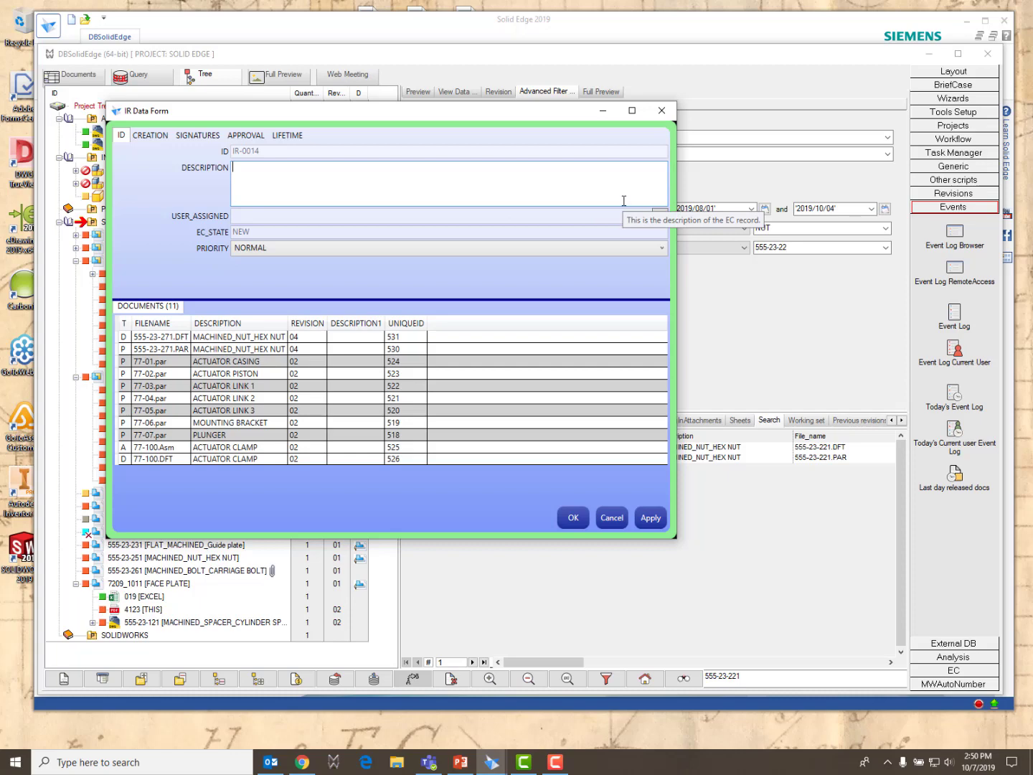
{"action": "type", "text": "REA"}
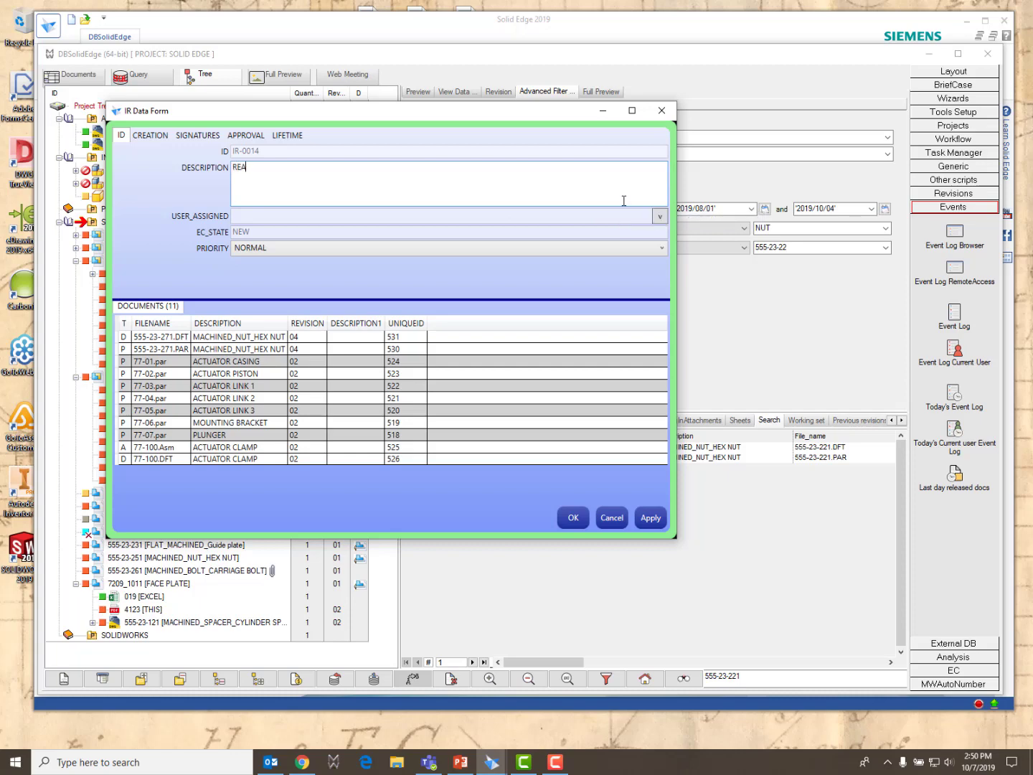
{"action": "type", "text": "DY FOR MANFT"}
{"action": "left_click", "coordinate": [573, 518]}
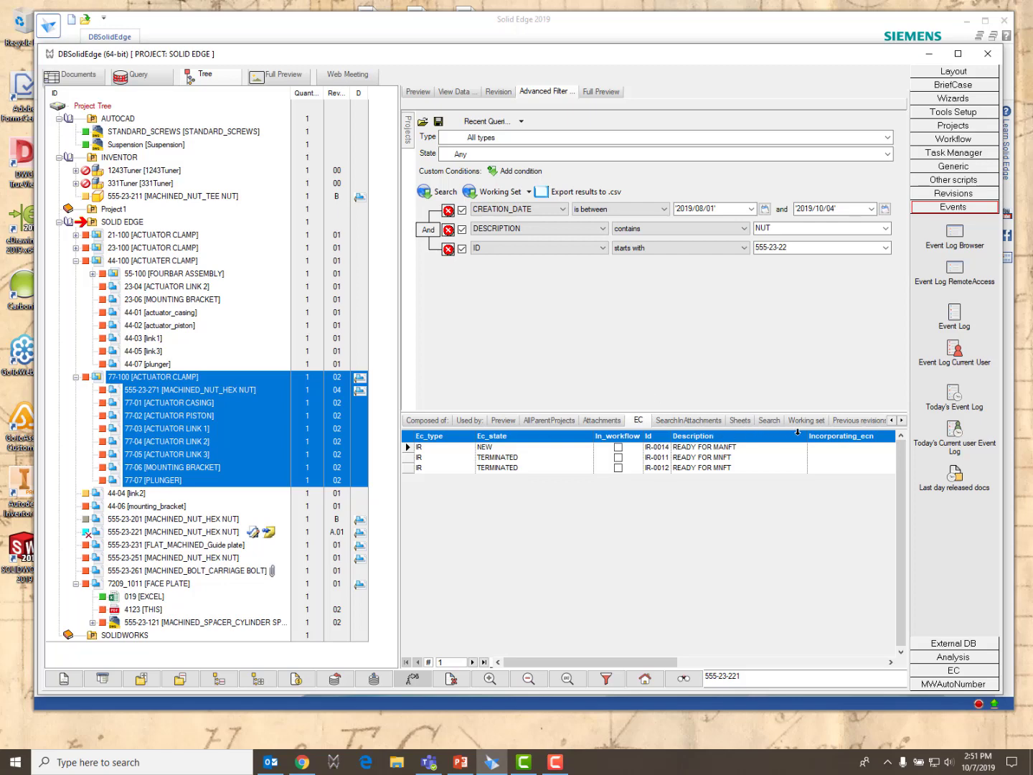
Open IR-0014 from the EC list for editing and attach the desktop file INFO.DOCX to it.
{"action": "left_click_drag", "start_coordinate": [809, 437], "coordinate": [762, 437]}
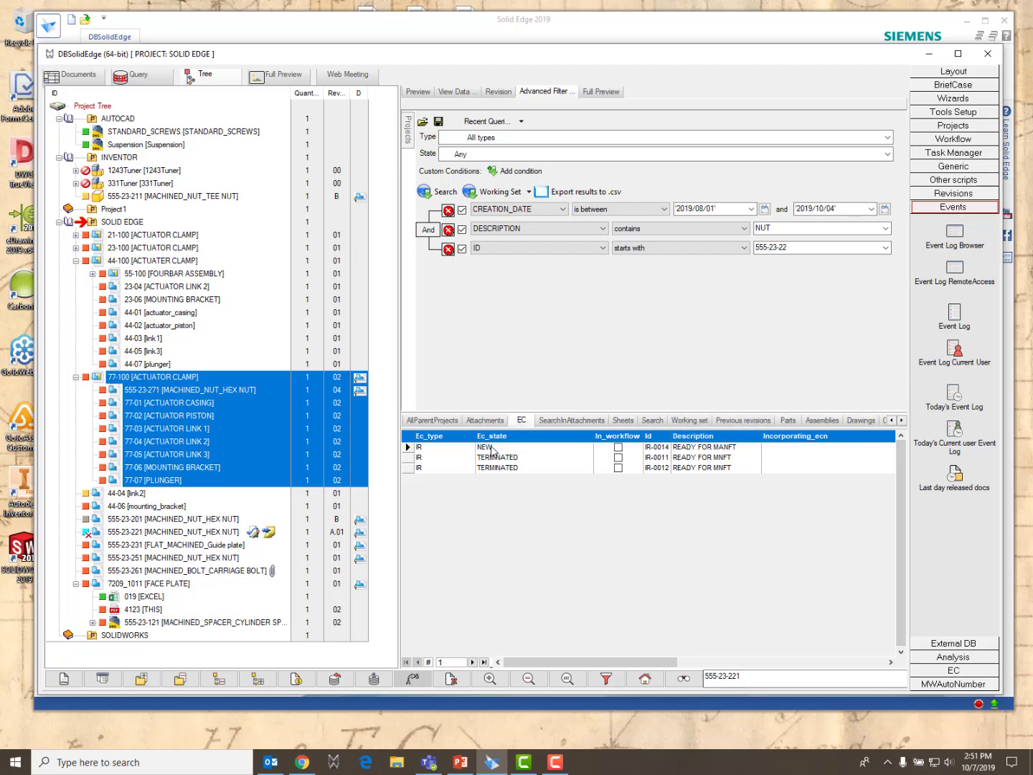
{"action": "left_click", "coordinate": [492, 450]}
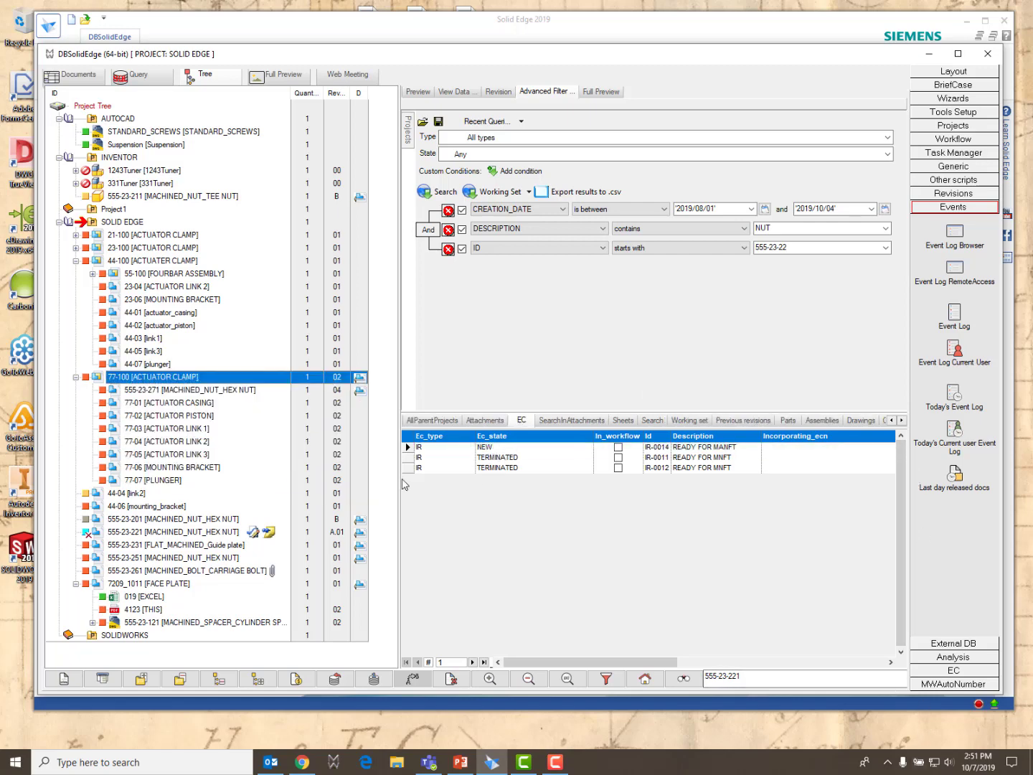
{"action": "left_click", "coordinate": [494, 451]}
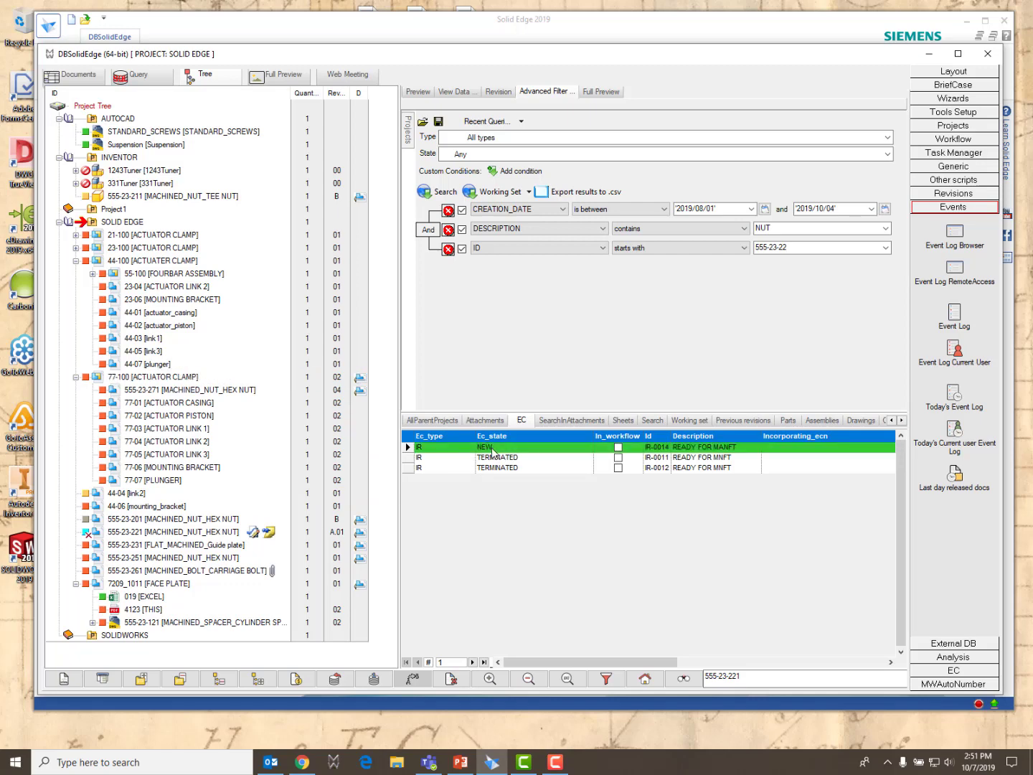
{"action": "right_click", "coordinate": [494, 450]}
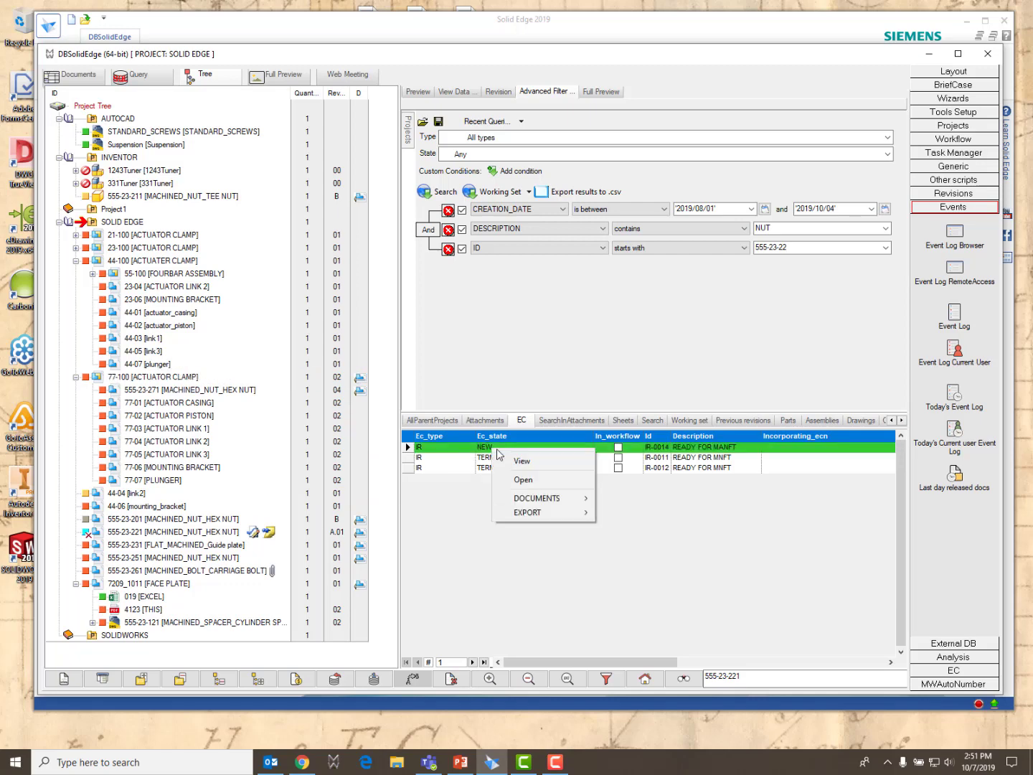
{"action": "left_click", "coordinate": [531, 464]}
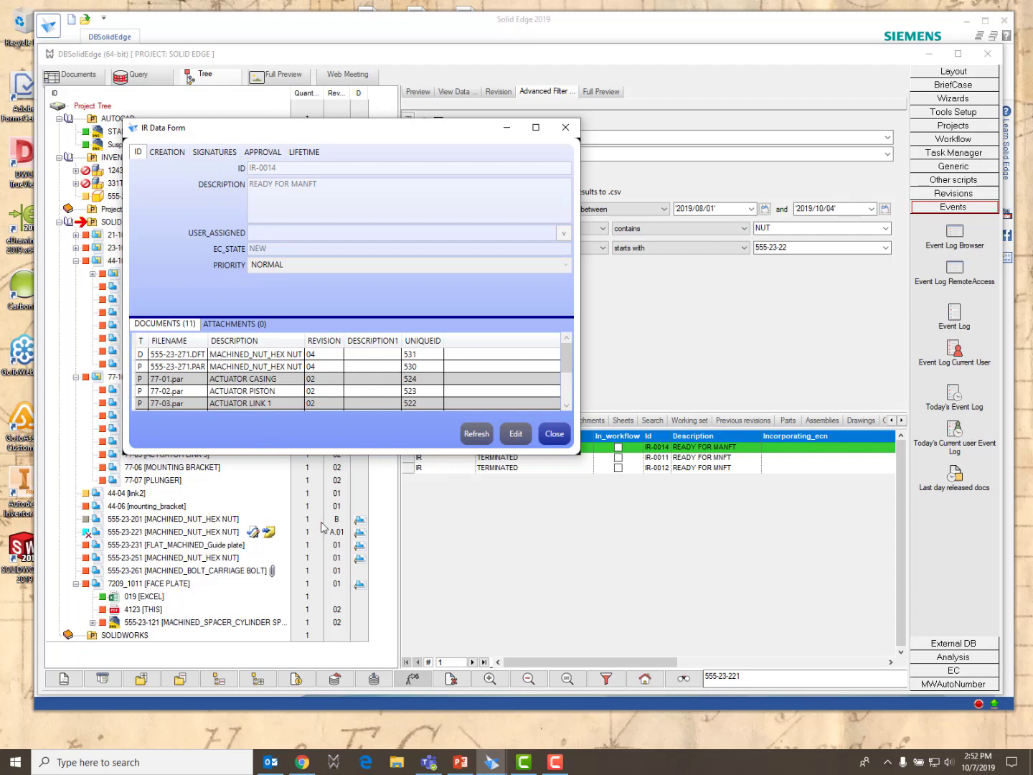
{"action": "left_click", "coordinate": [514, 434]}
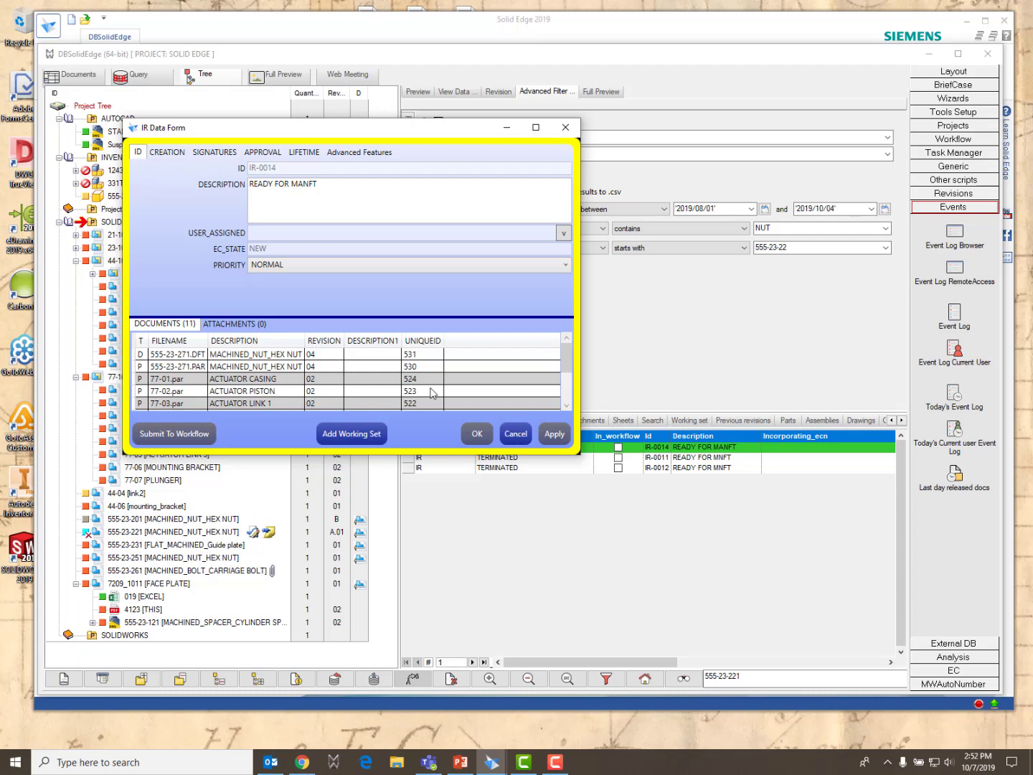
{"action": "left_click", "coordinate": [234, 325]}
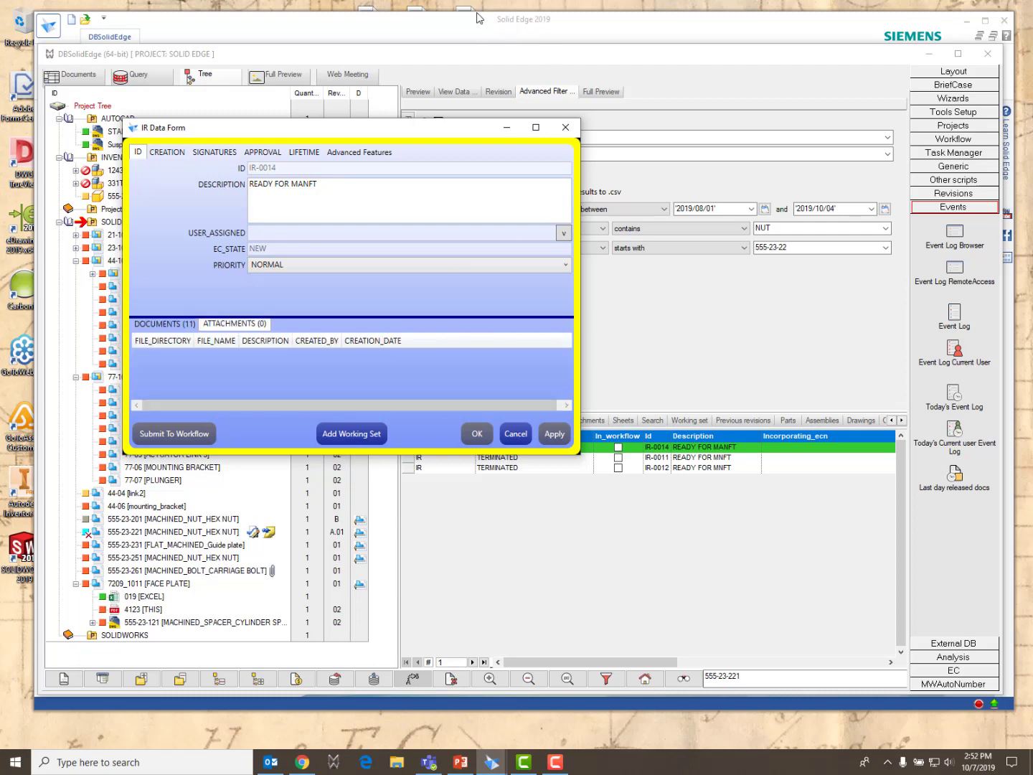
{"action": "left_click_drag", "start_coordinate": [467, 7], "coordinate": [175, 377]}
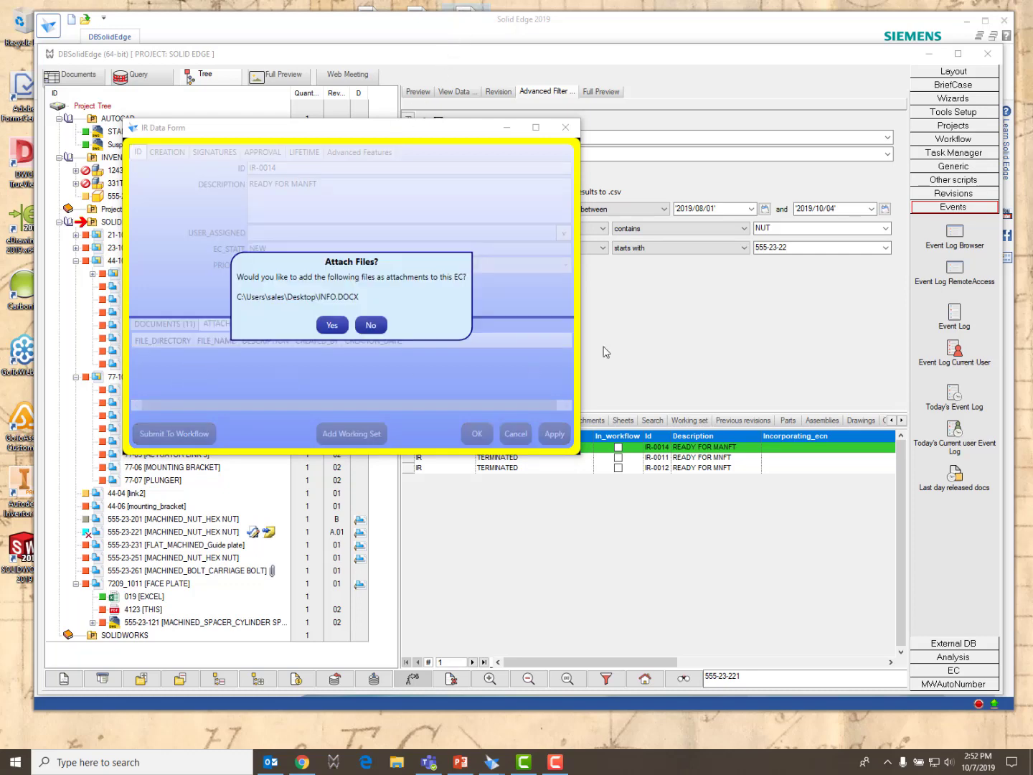
{"action": "left_click", "coordinate": [333, 327]}
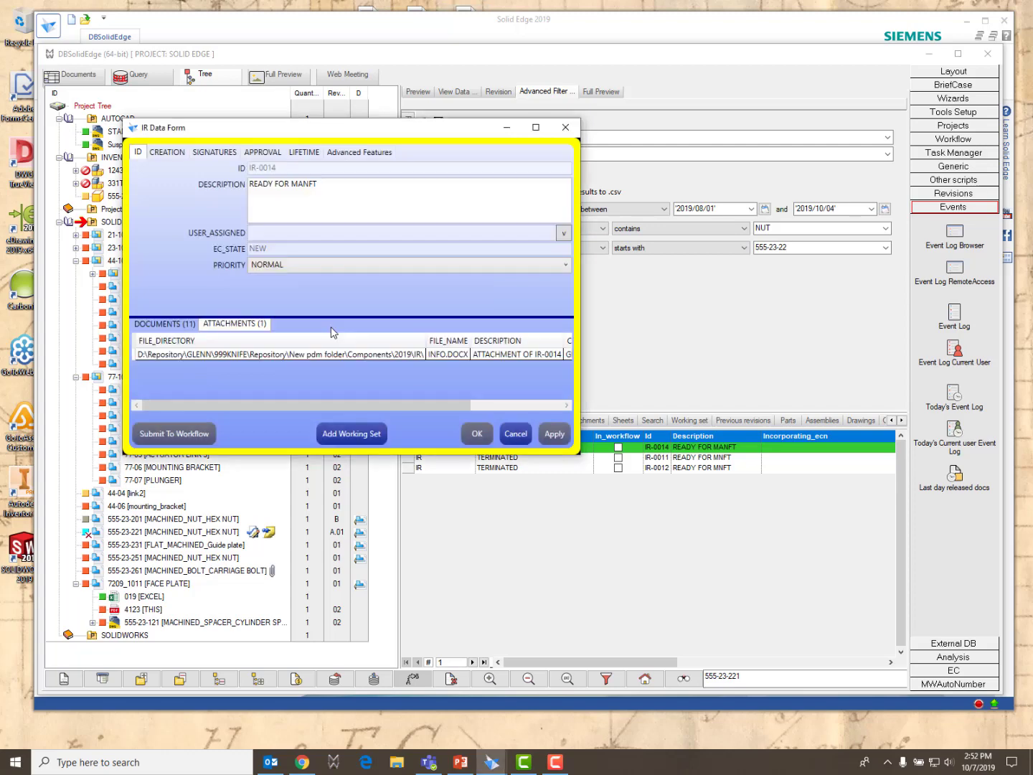
Open the attached INFO.DOCX to read its contents, and close both the document and the IR data form.
{"action": "left_click", "coordinate": [222, 355]}
{"action": "right_click", "coordinate": [221, 355]}
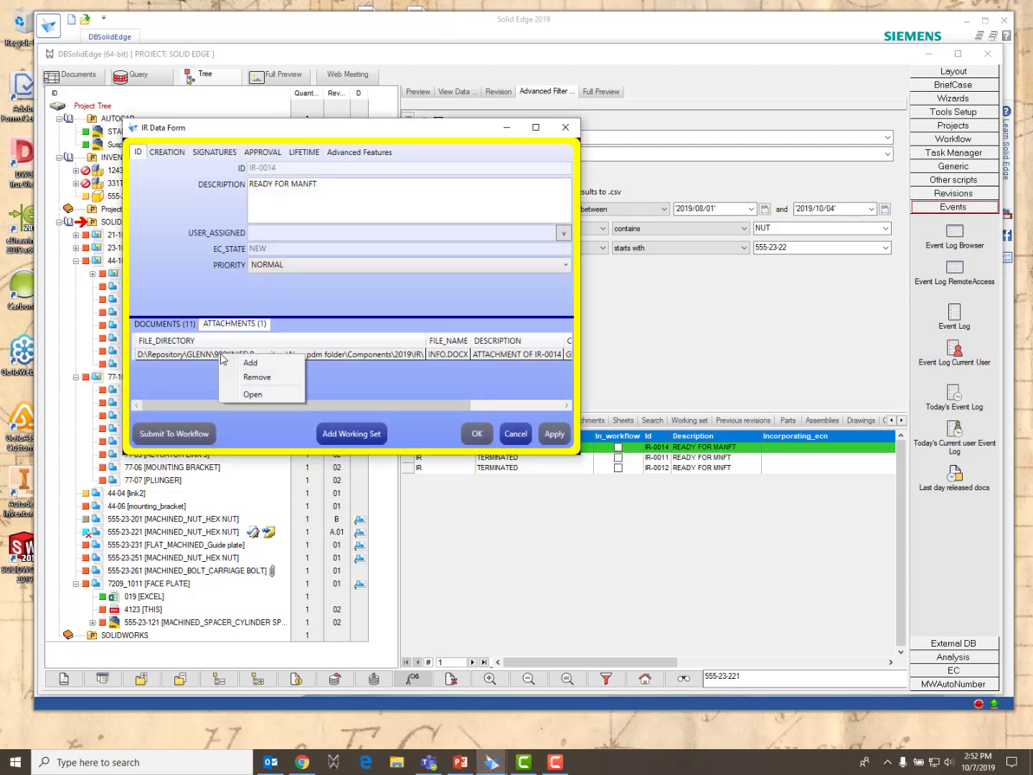
{"action": "left_click", "coordinate": [253, 394]}
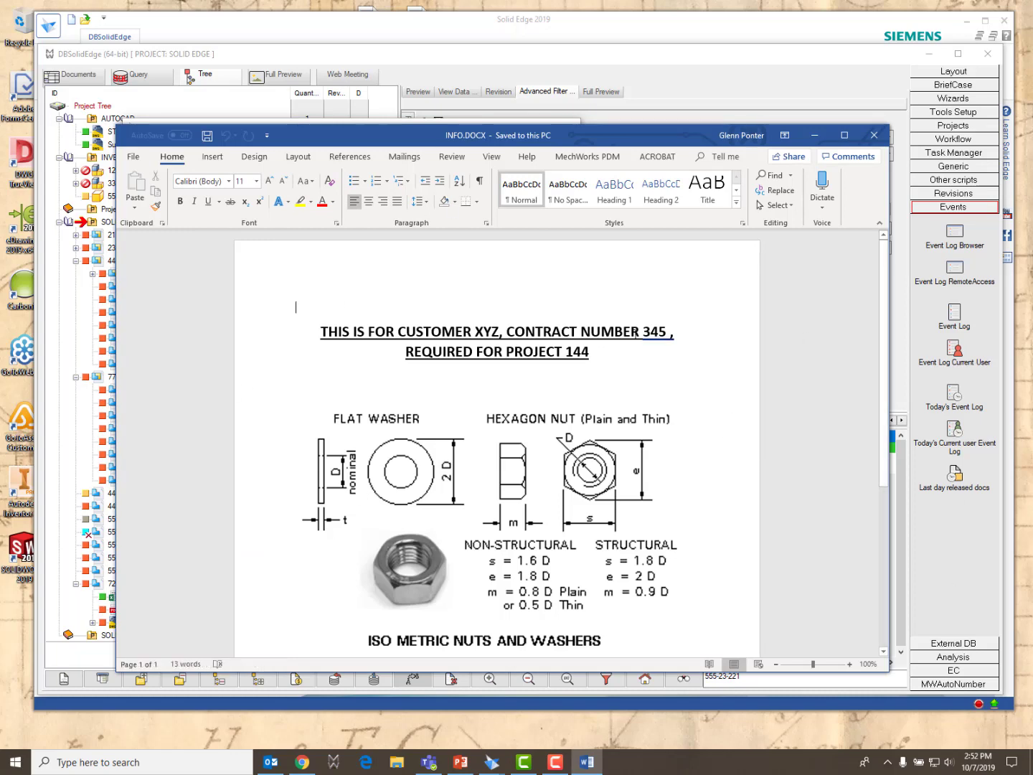
{"action": "left_click", "coordinate": [874, 134]}
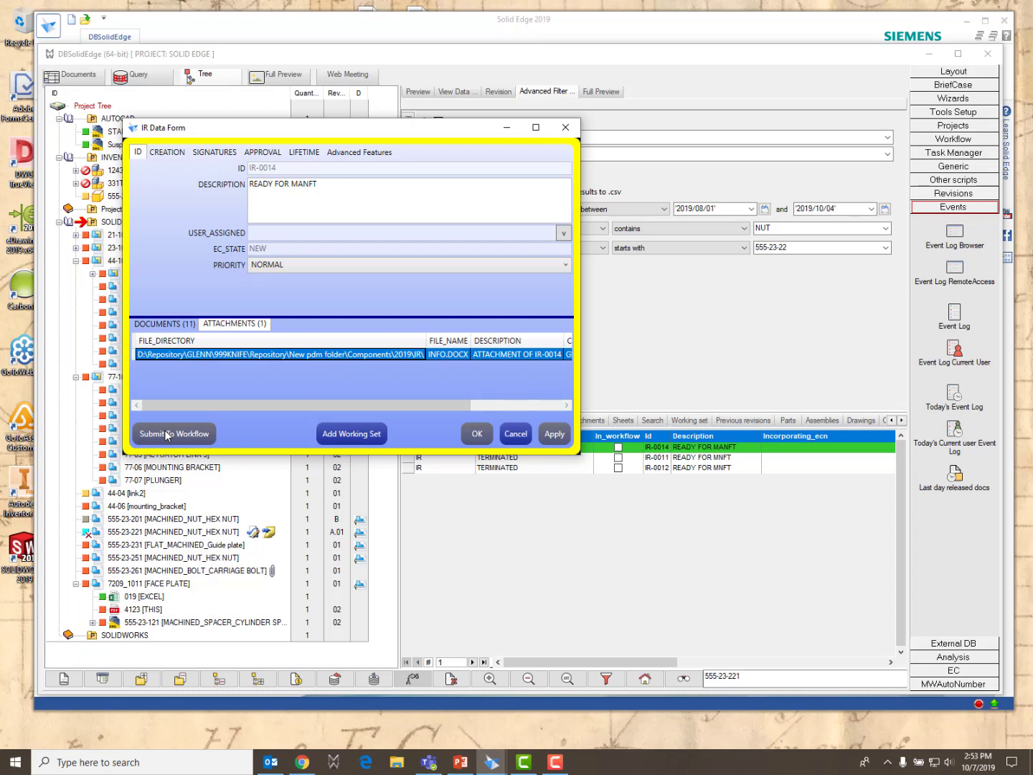
{"action": "left_click", "coordinate": [566, 128]}
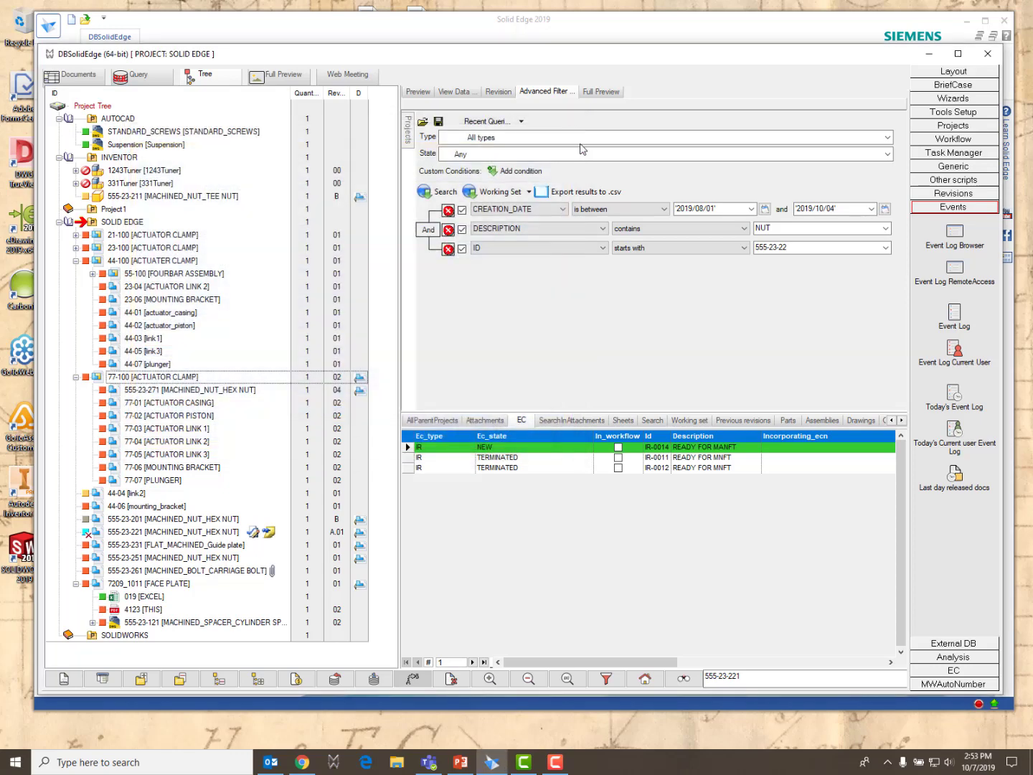
Check in the 77-100 actuator clamp together with all its components, from 555-23-271 through 77-07.
{"action": "left_click", "coordinate": [145, 378]}
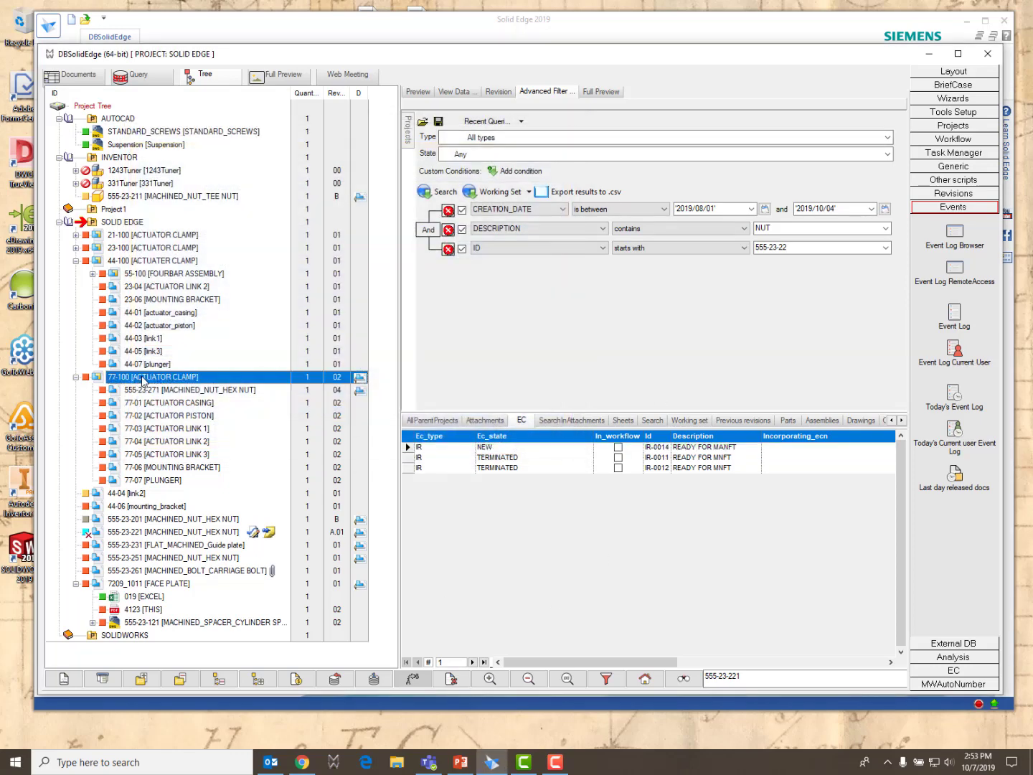
{"action": "left_click", "coordinate": [161, 481], "text": "shift"}
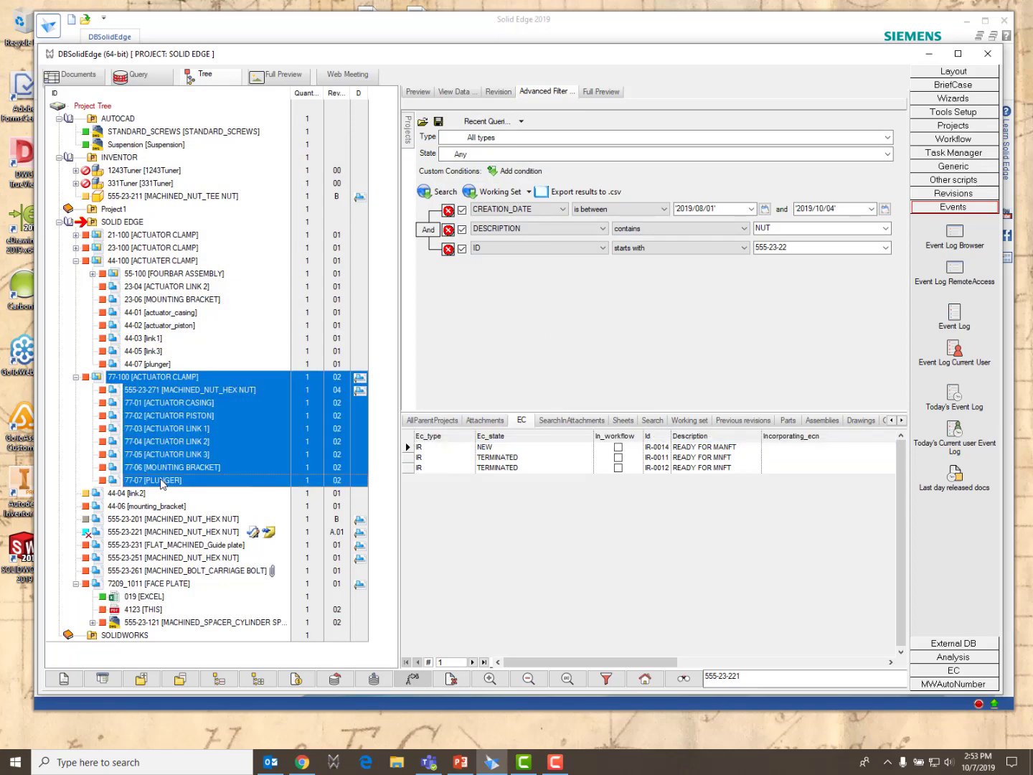
{"action": "right_click", "coordinate": [145, 380]}
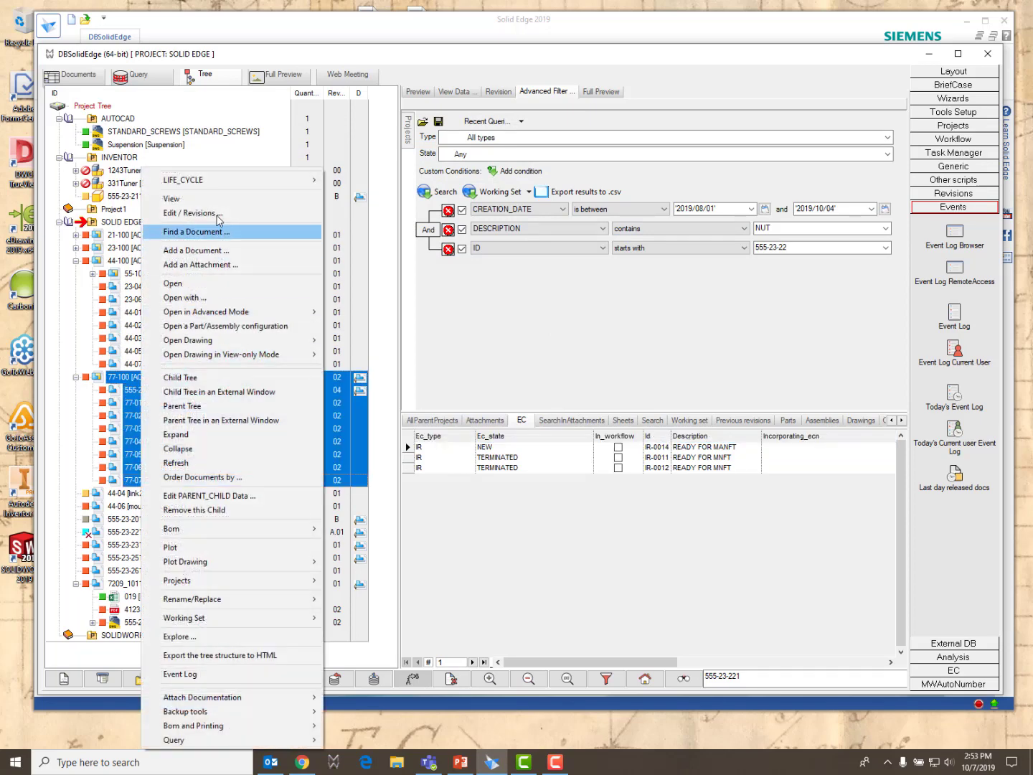
{"action": "mouse_move", "coordinate": [213, 184]}
{"action": "mouse_move", "coordinate": [360, 183]}
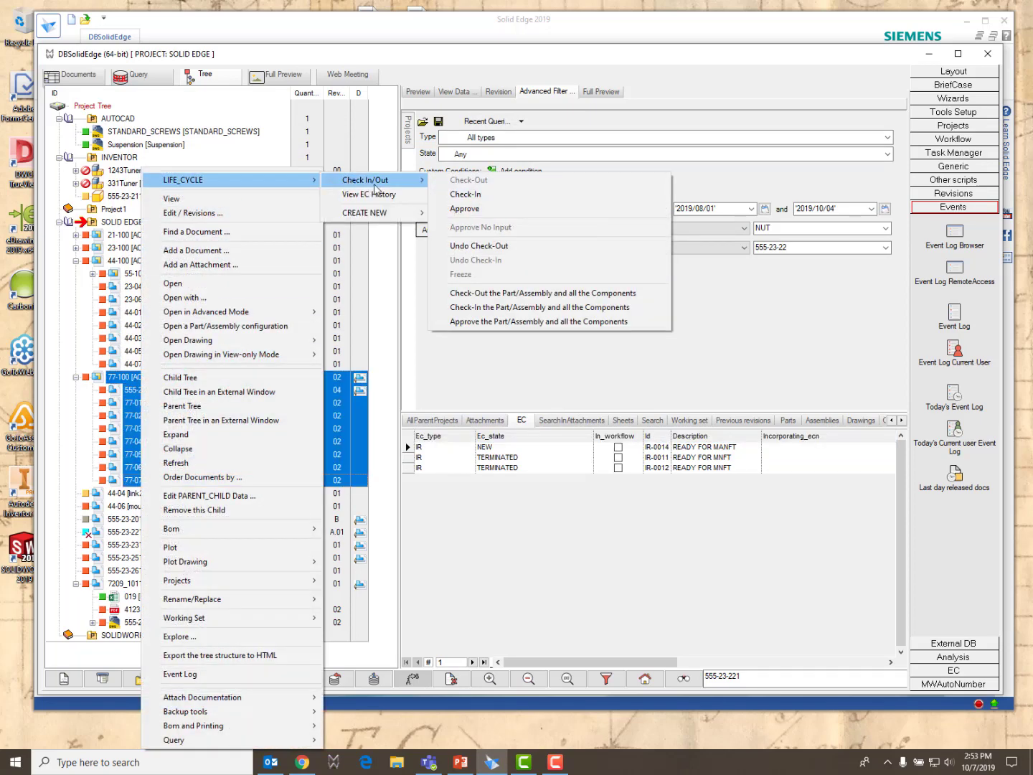
{"action": "left_click", "coordinate": [478, 308]}
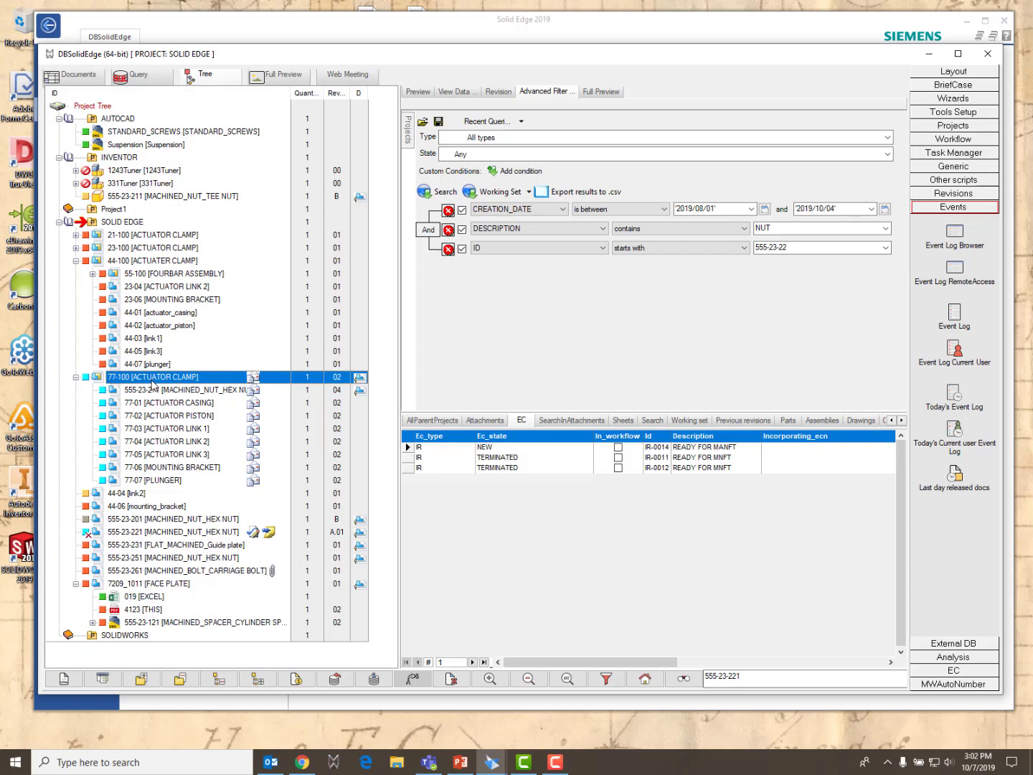
Reopen IR-0014 for editing, review its documents and attachment, and submit it to the workflow.
{"action": "right_click", "coordinate": [487, 449]}
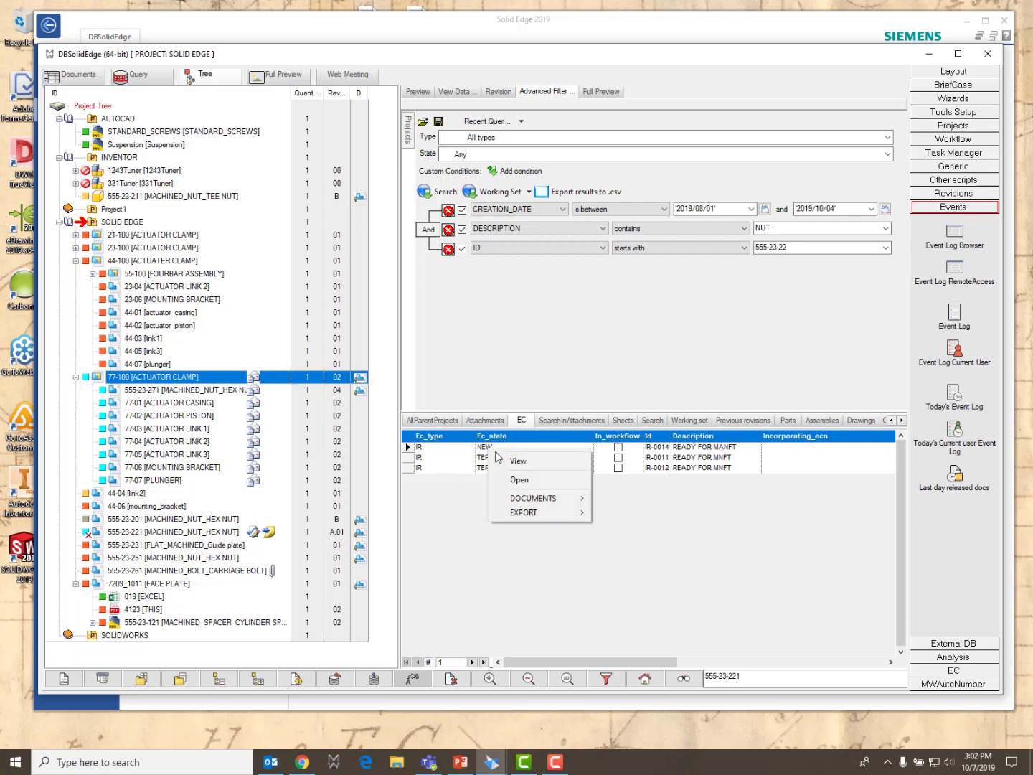
{"action": "left_click", "coordinate": [519, 462]}
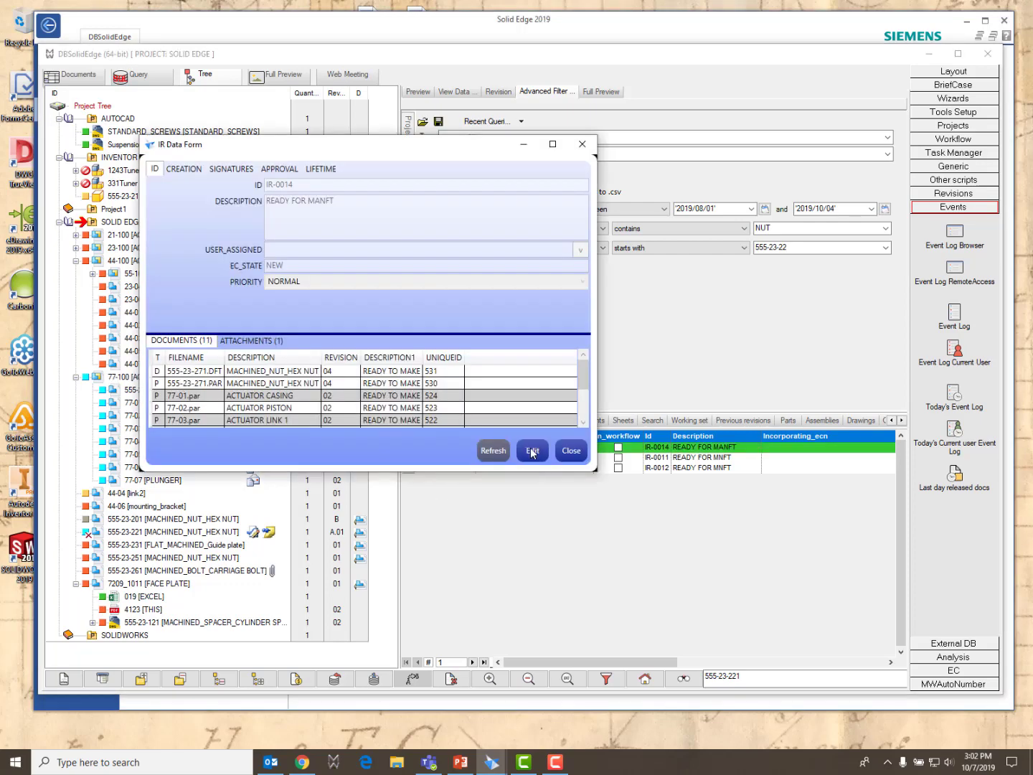
{"action": "left_click", "coordinate": [532, 451]}
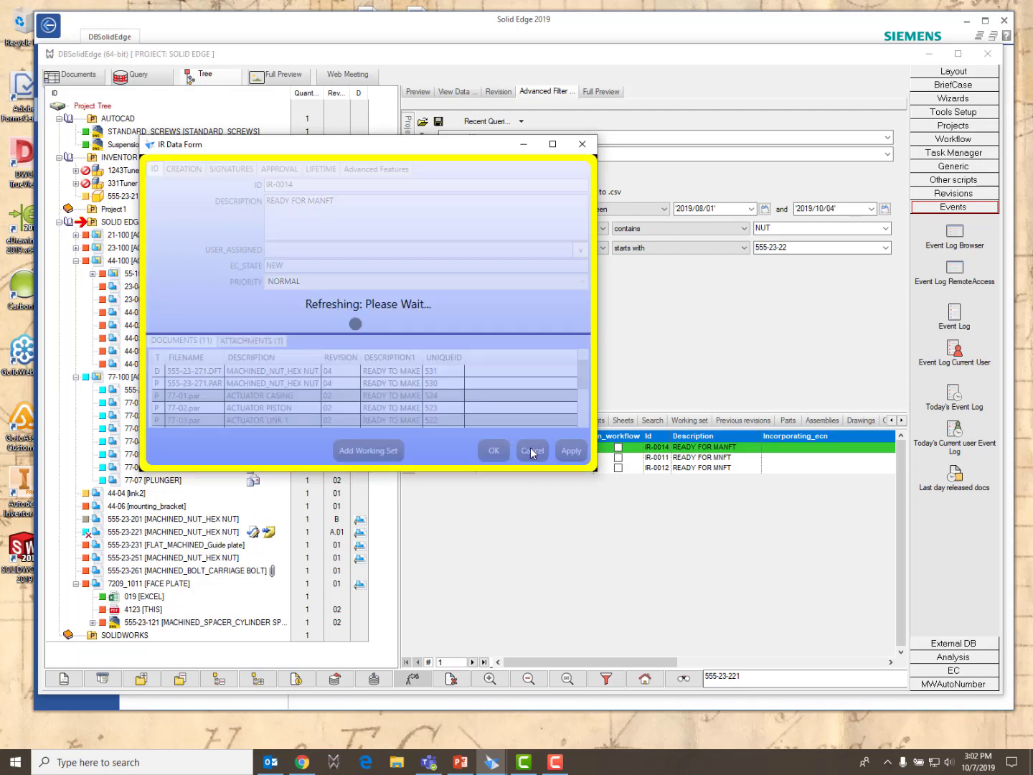
{"action": "left_click_drag", "start_coordinate": [584, 382], "coordinate": [580, 353]}
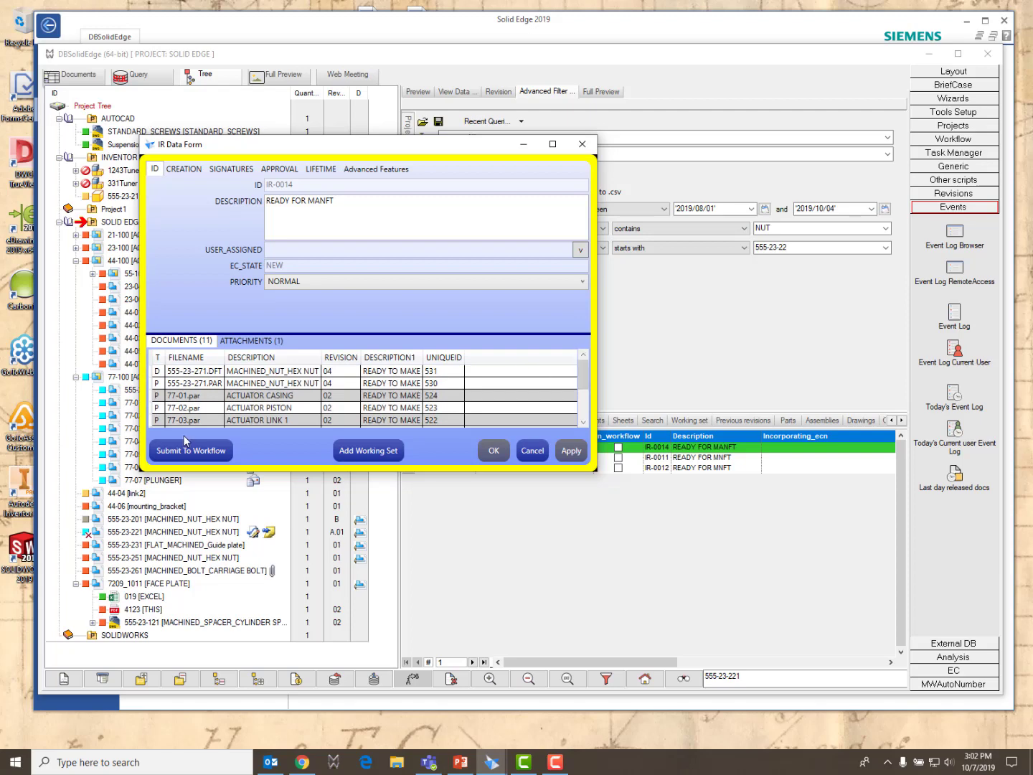
{"action": "left_click", "coordinate": [241, 340]}
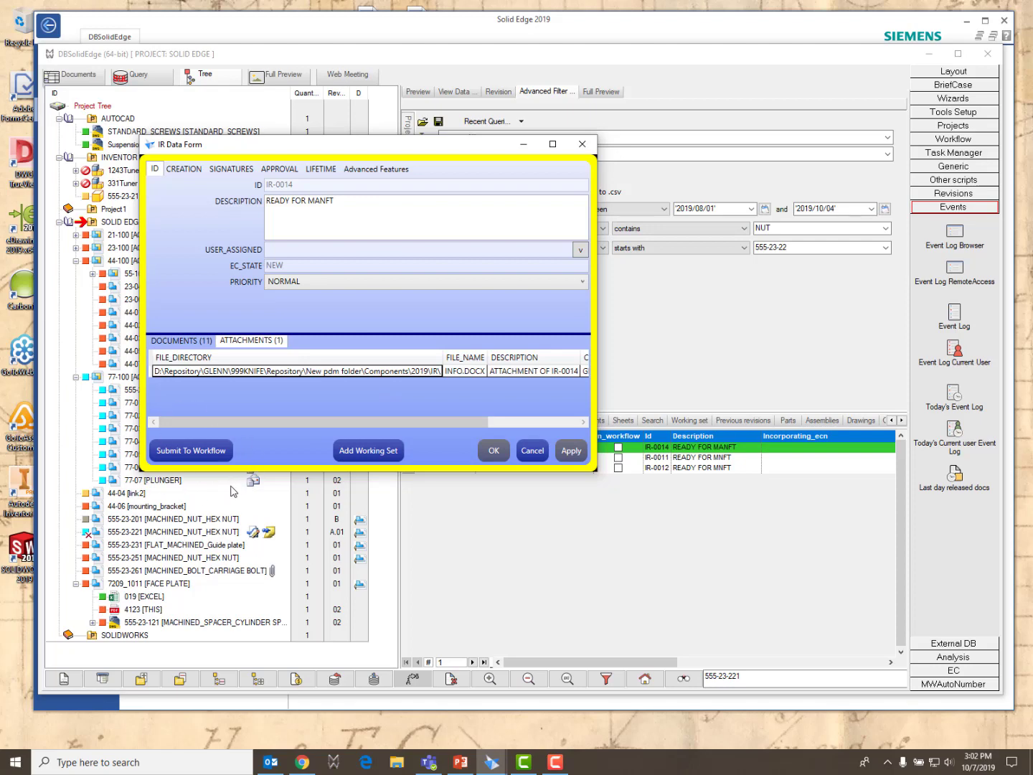
{"action": "left_click", "coordinate": [207, 456]}
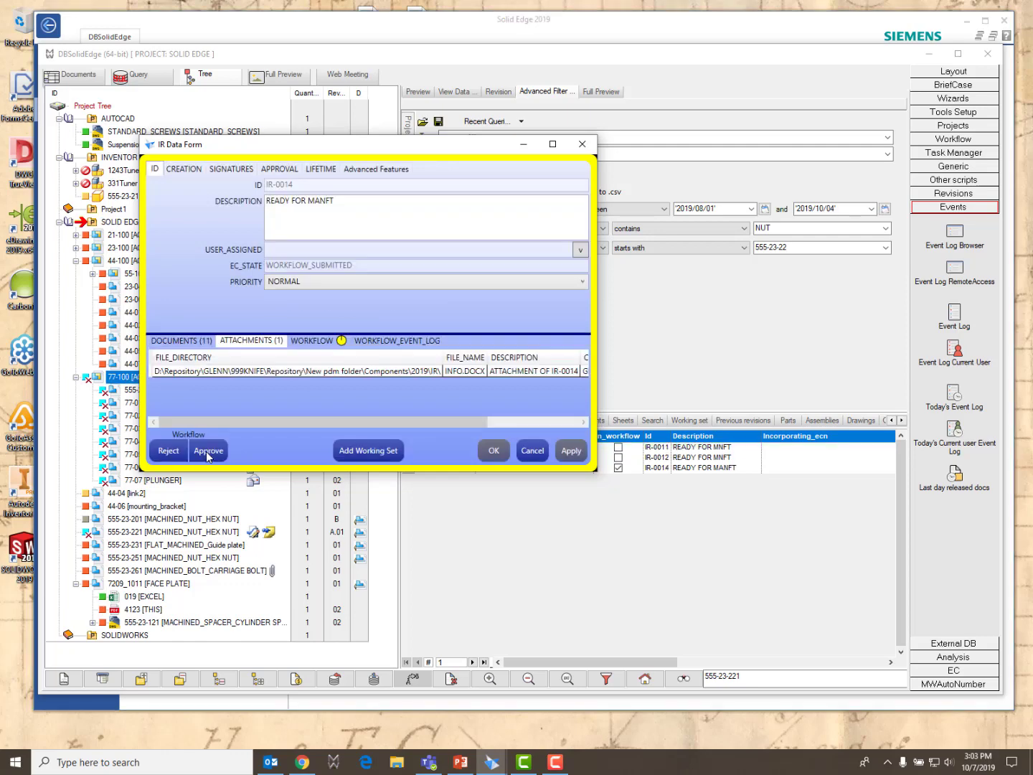
Show the workflow stages of IR-0014 and approve it from IR_EngineeringLead to IR_Manufacturing.
{"action": "left_click_drag", "start_coordinate": [258, 147], "coordinate": [392, 161]}
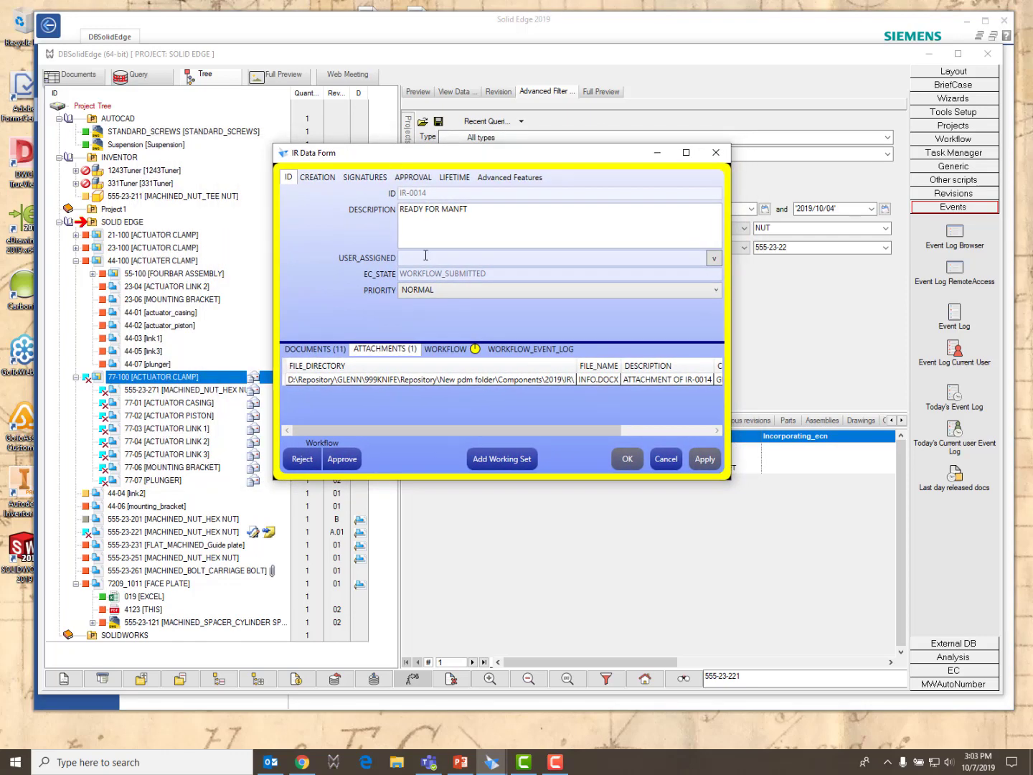
{"action": "left_click", "coordinate": [441, 350]}
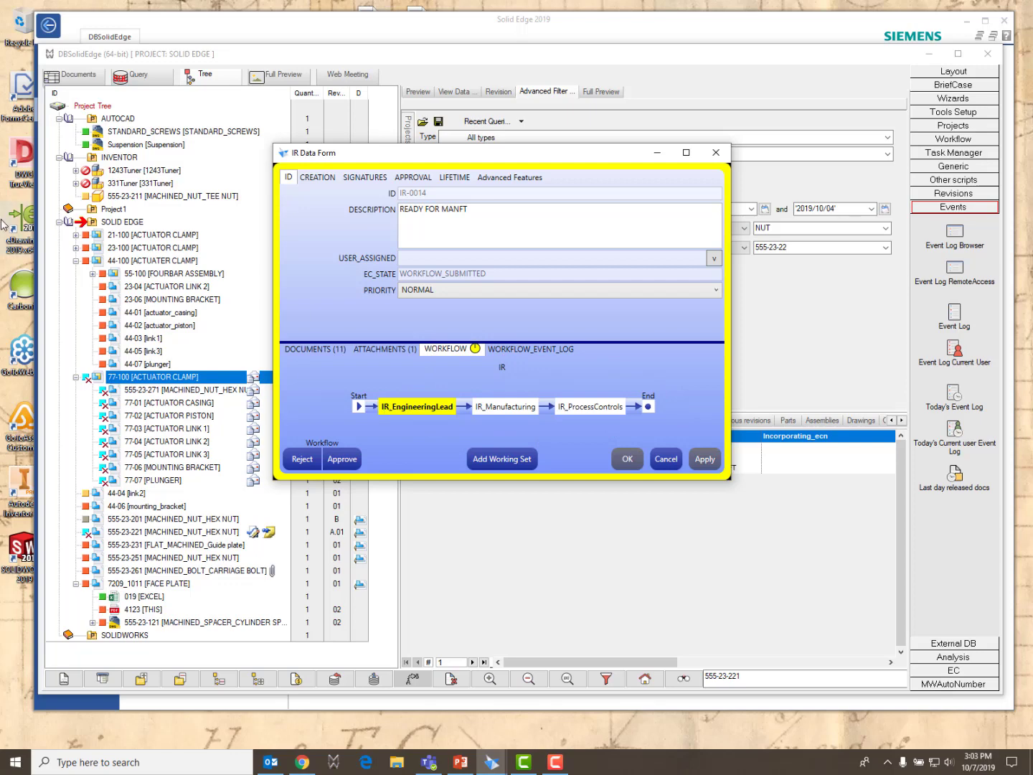
{"action": "left_click", "coordinate": [120, 378]}
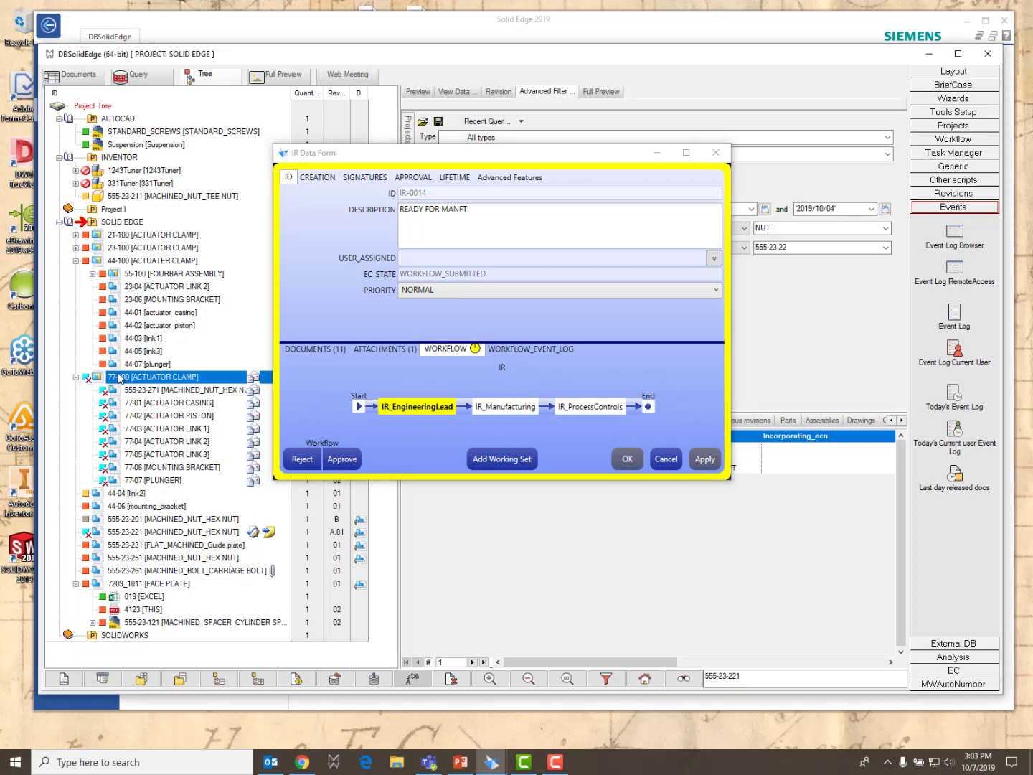
{"action": "right_click", "coordinate": [119, 377]}
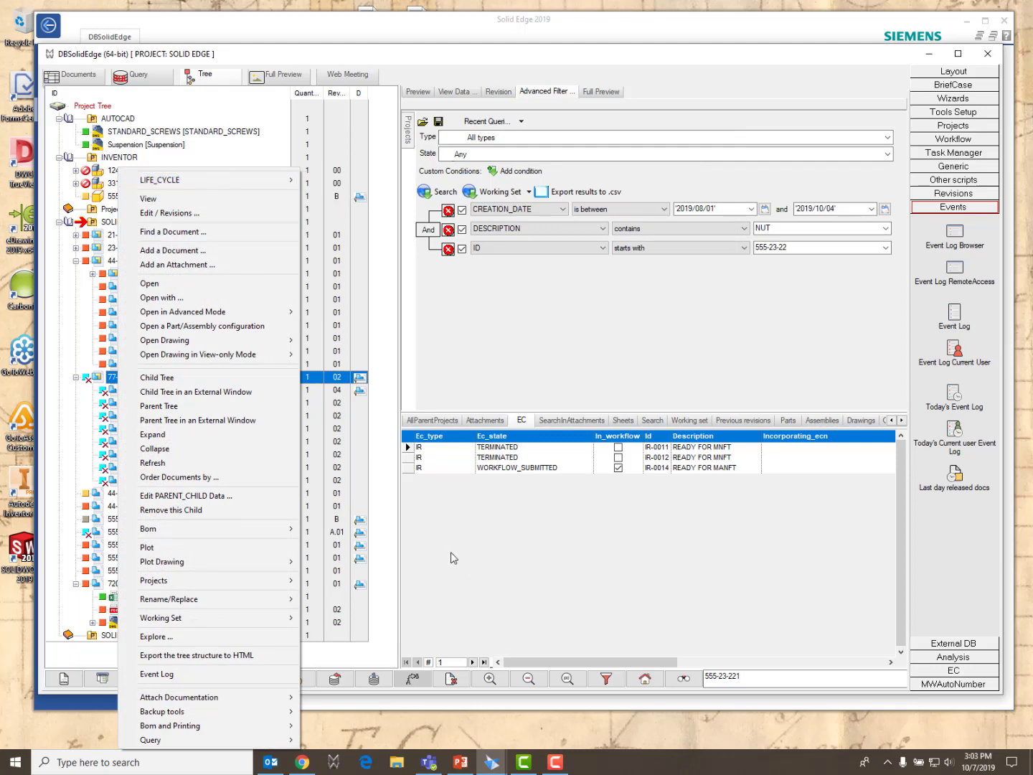
{"action": "left_click", "coordinate": [507, 762]}
{"action": "left_click", "coordinate": [562, 697]}
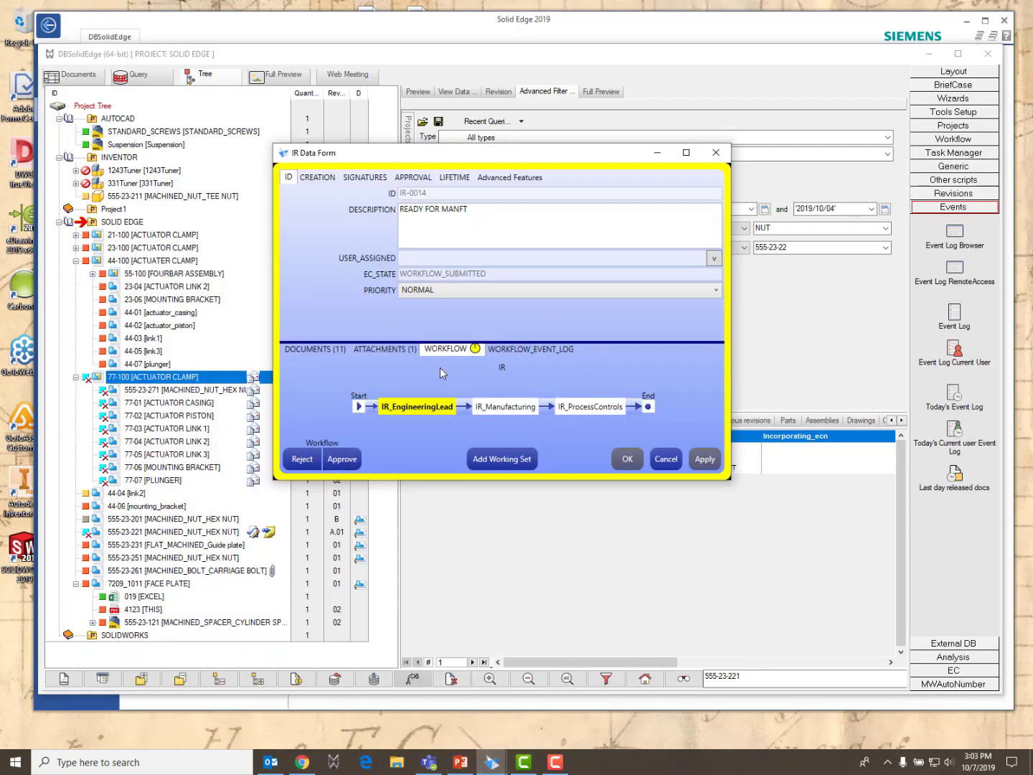
{"action": "left_click", "coordinate": [346, 465]}
{"action": "left_click", "coordinate": [385, 471]}
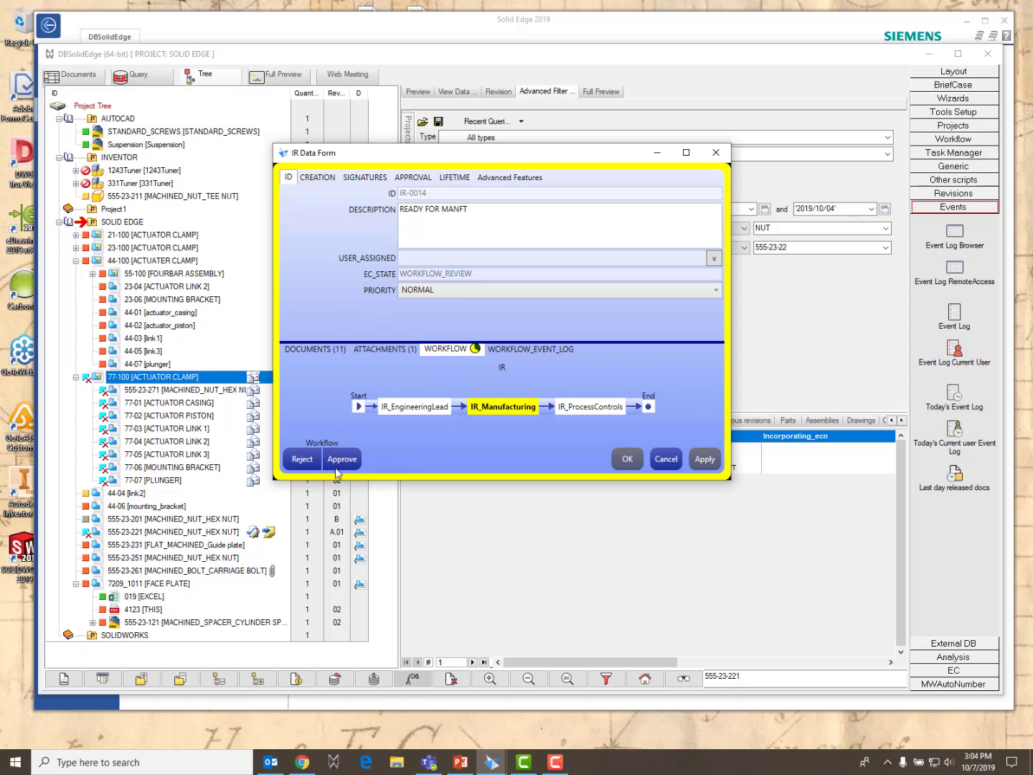
Start placing IR-0014 on manual hold at the IR_Manufacturing stage.
{"action": "left_click", "coordinate": [297, 462]}
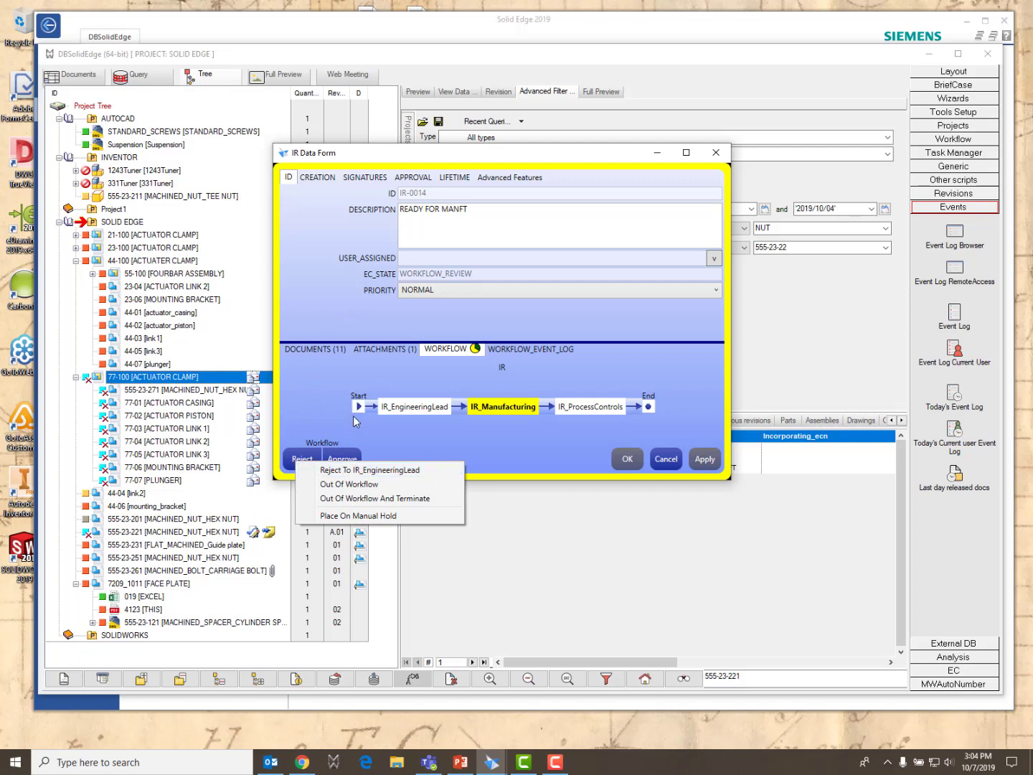
{"action": "left_click", "coordinate": [357, 516]}
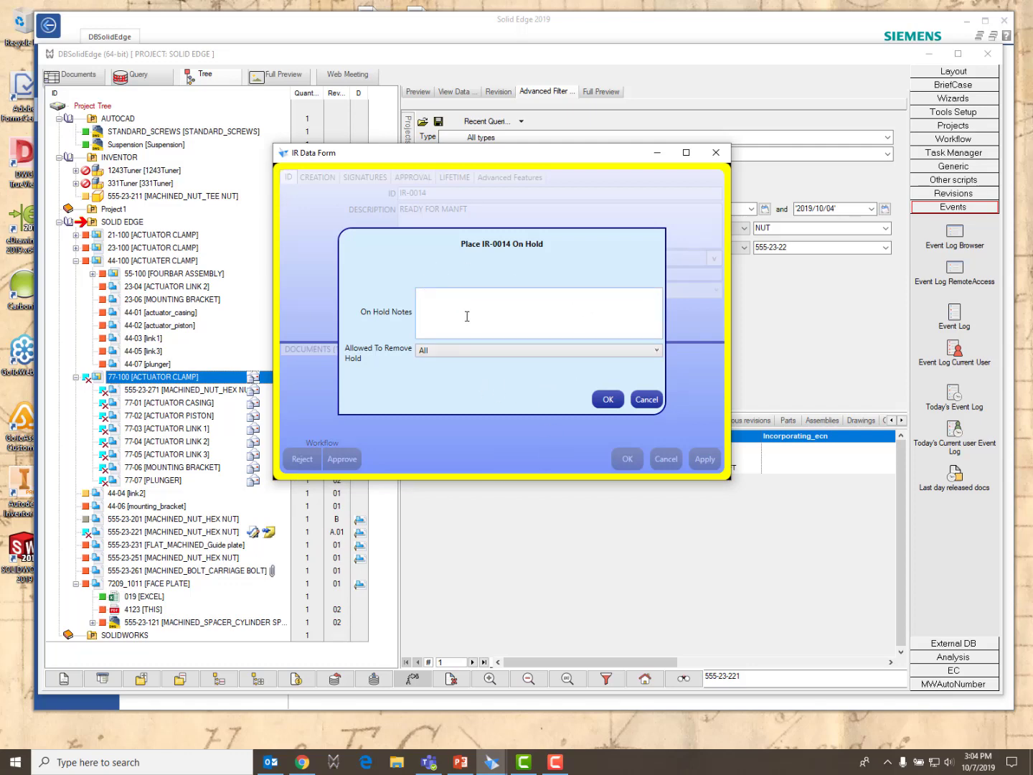
{"action": "left_click", "coordinate": [653, 406]}
{"action": "left_click", "coordinate": [314, 461]}
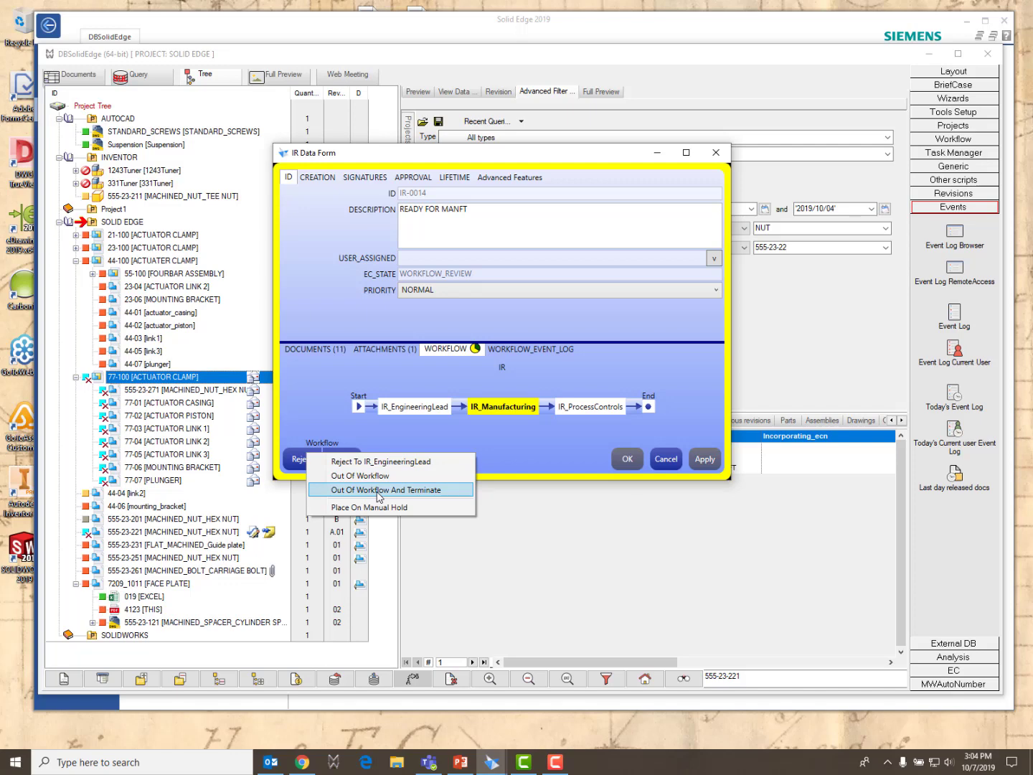
{"action": "left_click", "coordinate": [493, 438]}
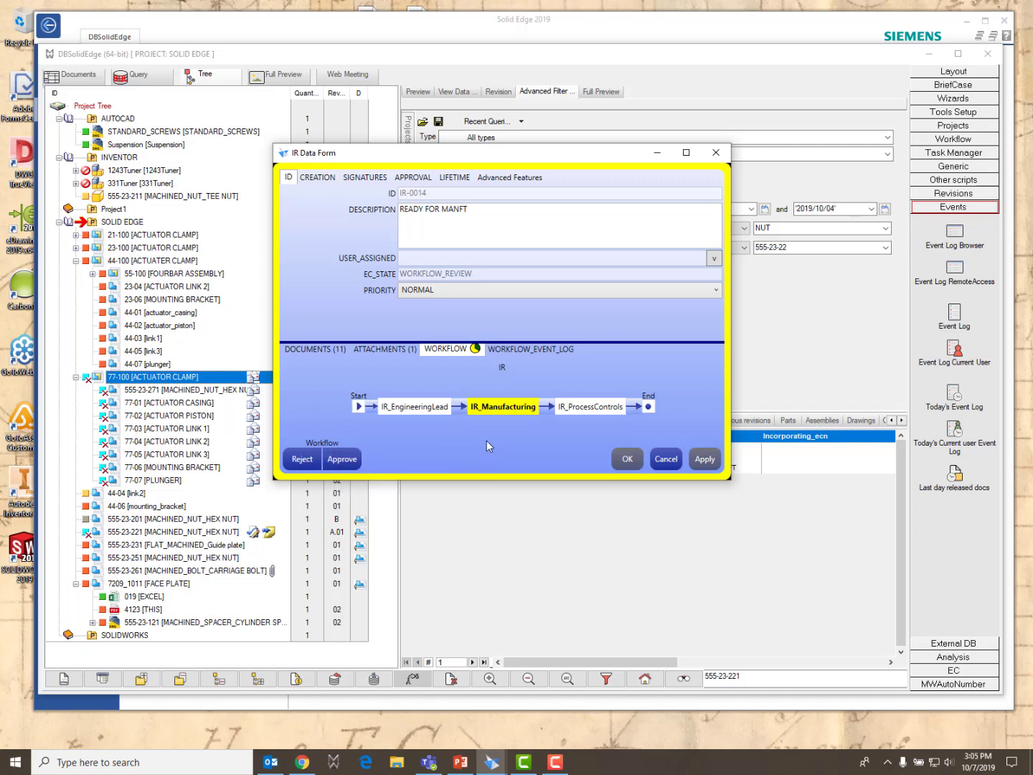
Approve IR-0014 from IR_Manufacturing to IR_ProcessControls and discard the workflow notification e-mail without saving it.
{"action": "left_click", "coordinate": [352, 462]}
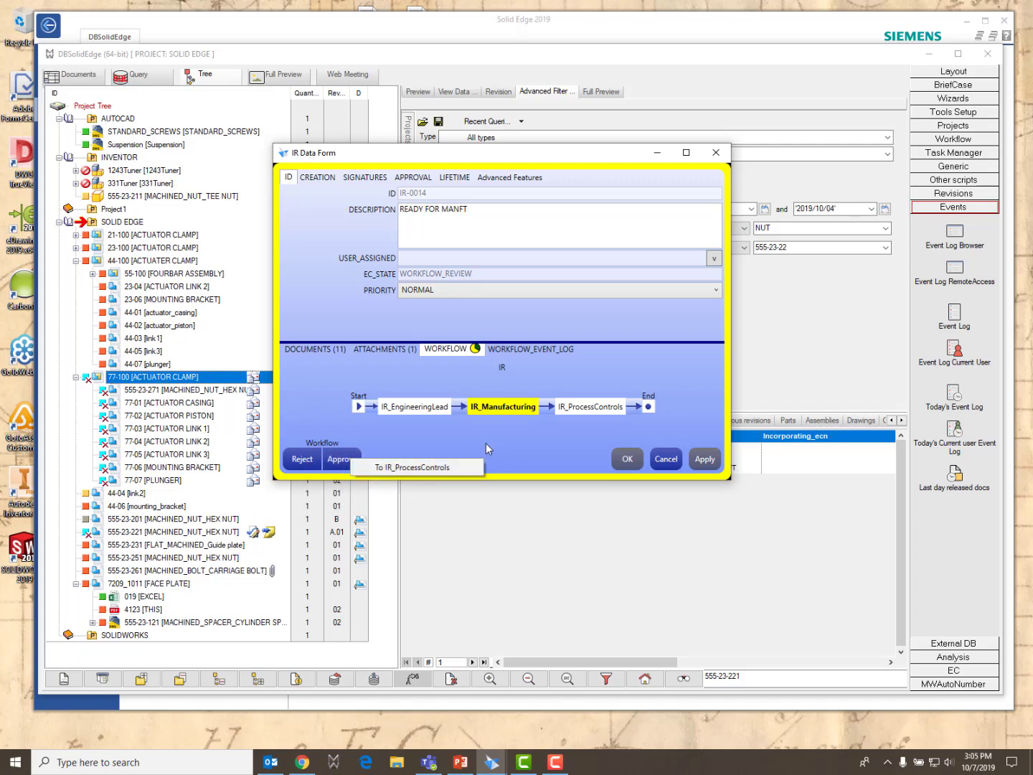
{"action": "left_click", "coordinate": [402, 468]}
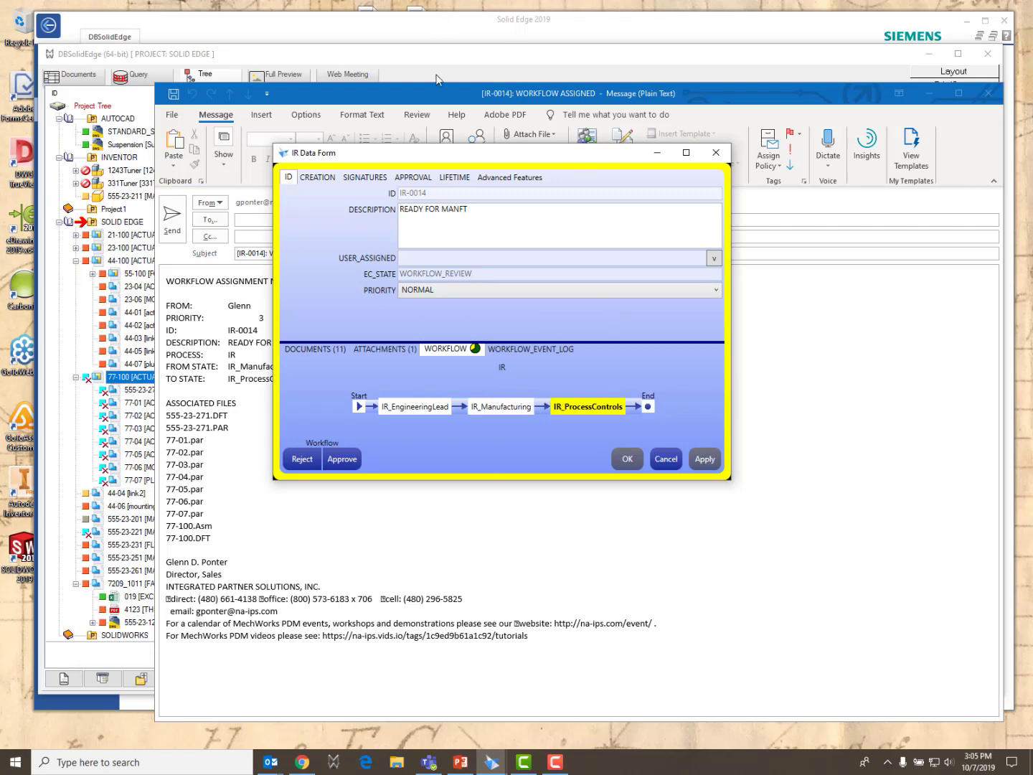
{"action": "left_click", "coordinate": [438, 95]}
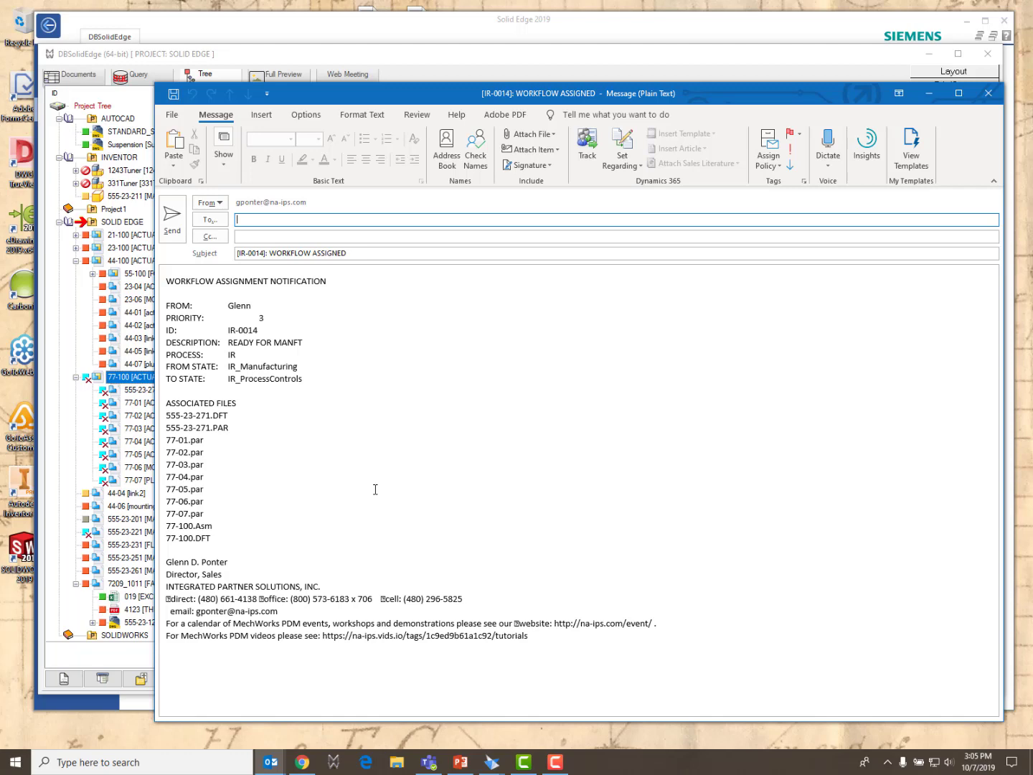
{"action": "left_click", "coordinate": [988, 99]}
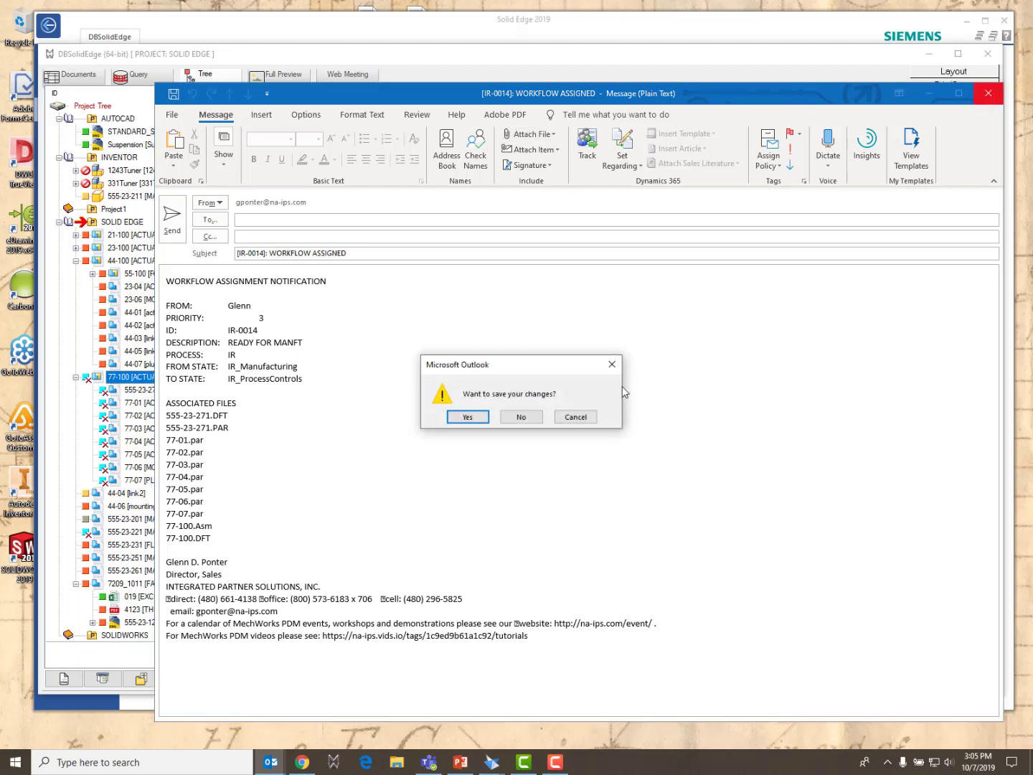
{"action": "left_click", "coordinate": [520, 417]}
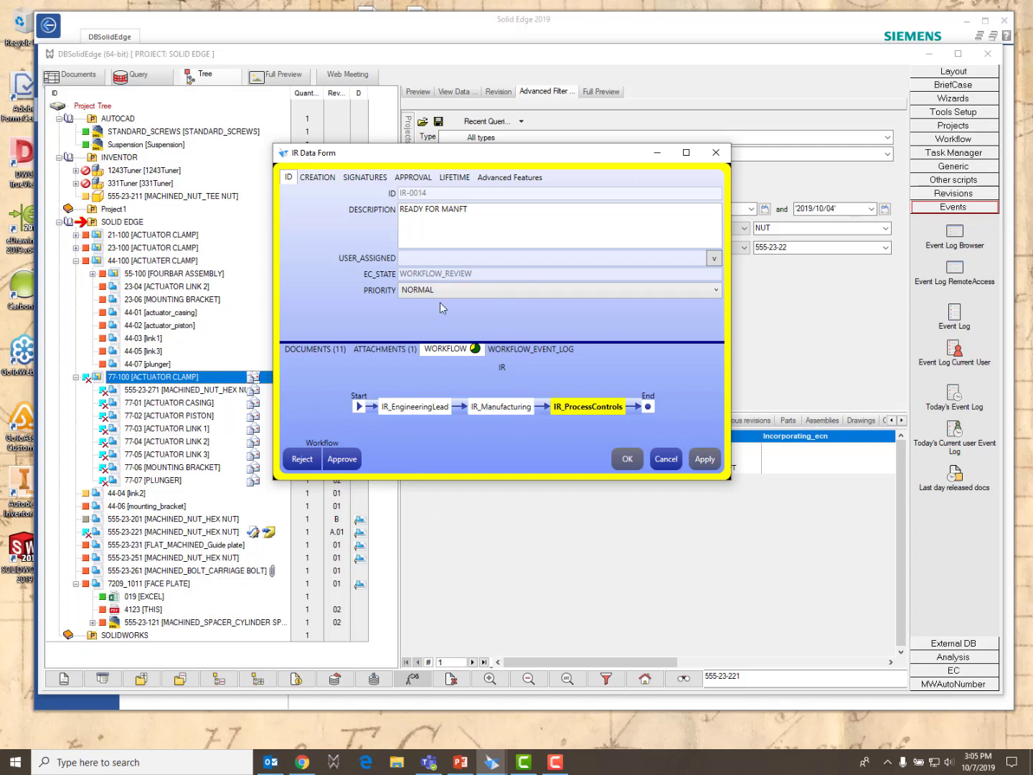
Give IR-0014 its final workflow approval at IR_ProcessControls and review its approval and signature records.
{"action": "left_click", "coordinate": [355, 178]}
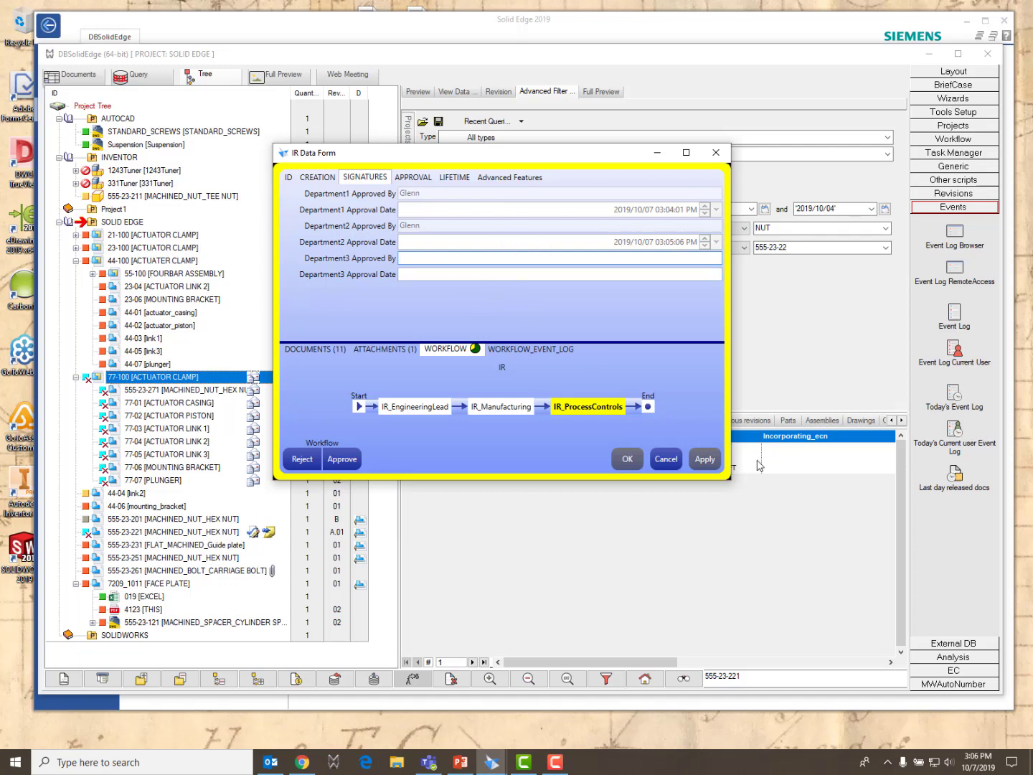
{"action": "left_click", "coordinate": [352, 465]}
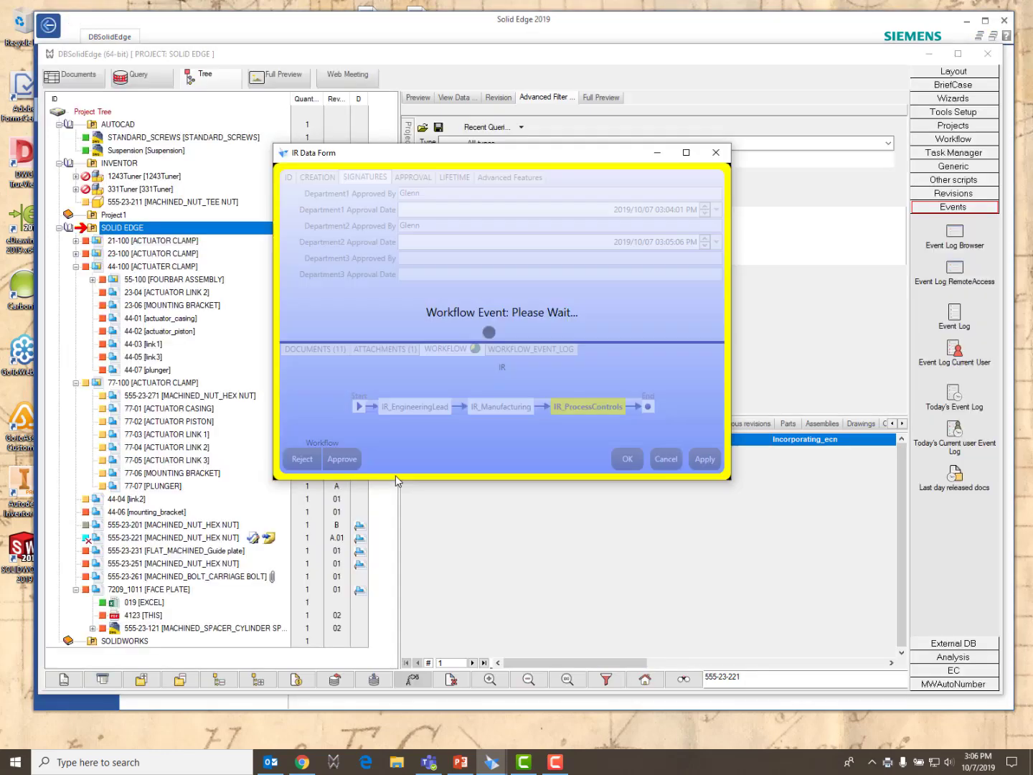
{"action": "left_click_drag", "start_coordinate": [435, 153], "coordinate": [344, 167]}
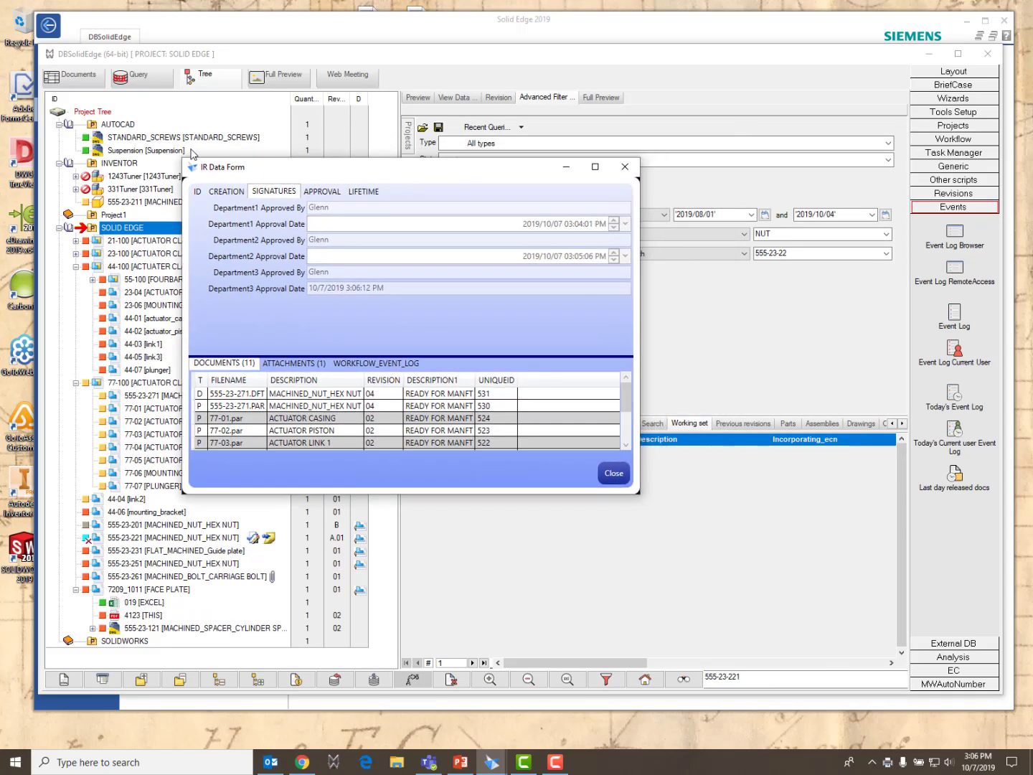
{"action": "left_click", "coordinate": [320, 191]}
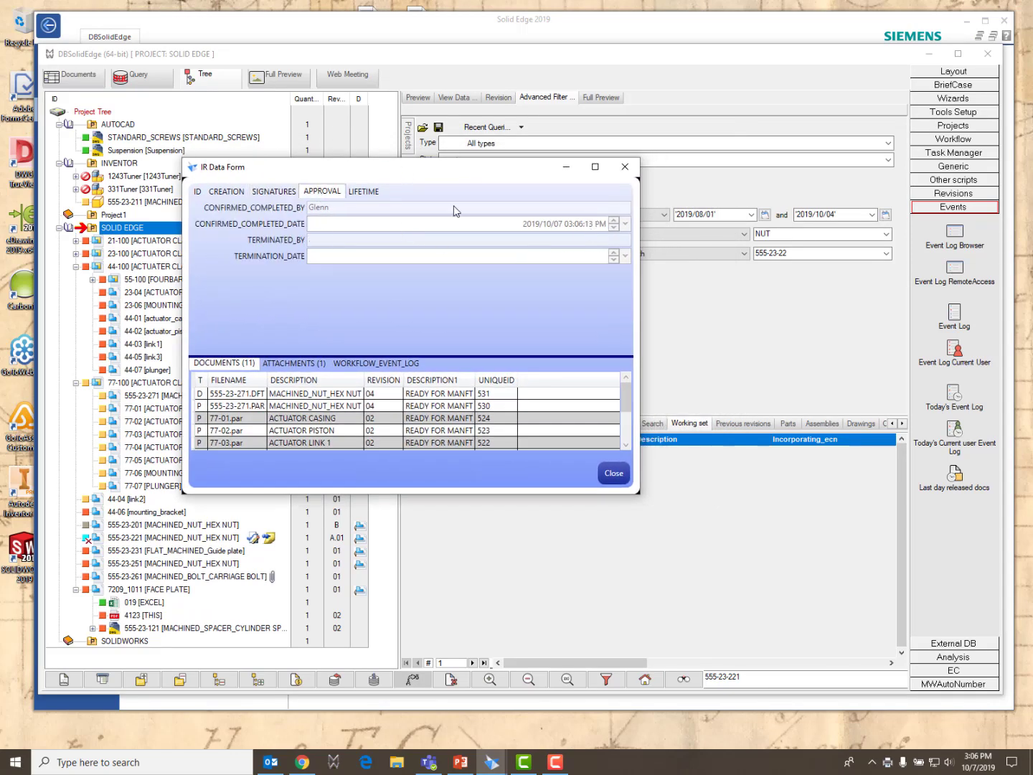
{"action": "left_click", "coordinate": [276, 191]}
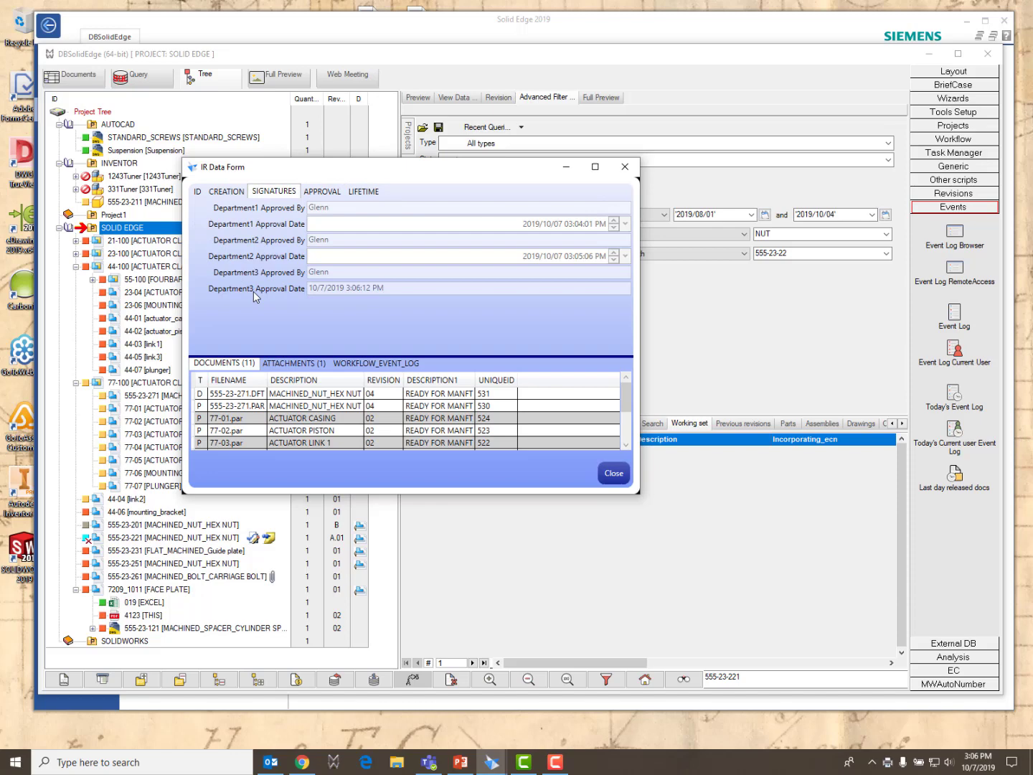
{"action": "left_click", "coordinate": [621, 477]}
View the engineering change records of assembly 77-100 and of its hex nut 555-23-271.
{"action": "left_click", "coordinate": [529, 424]}
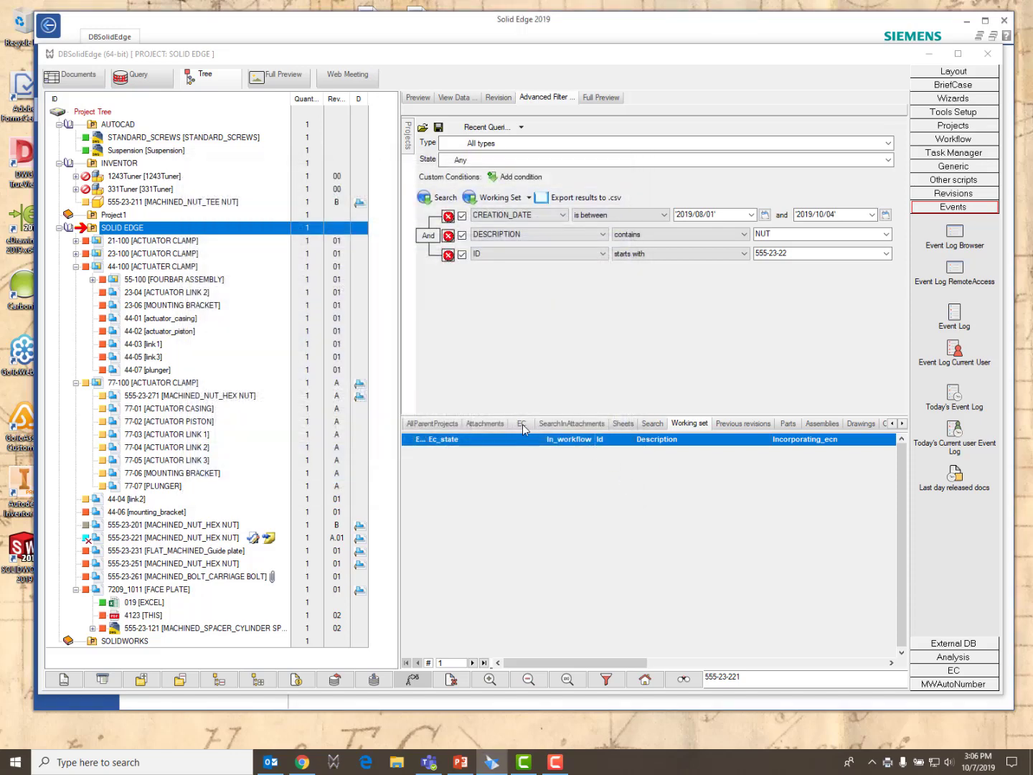
{"action": "left_click", "coordinate": [150, 385]}
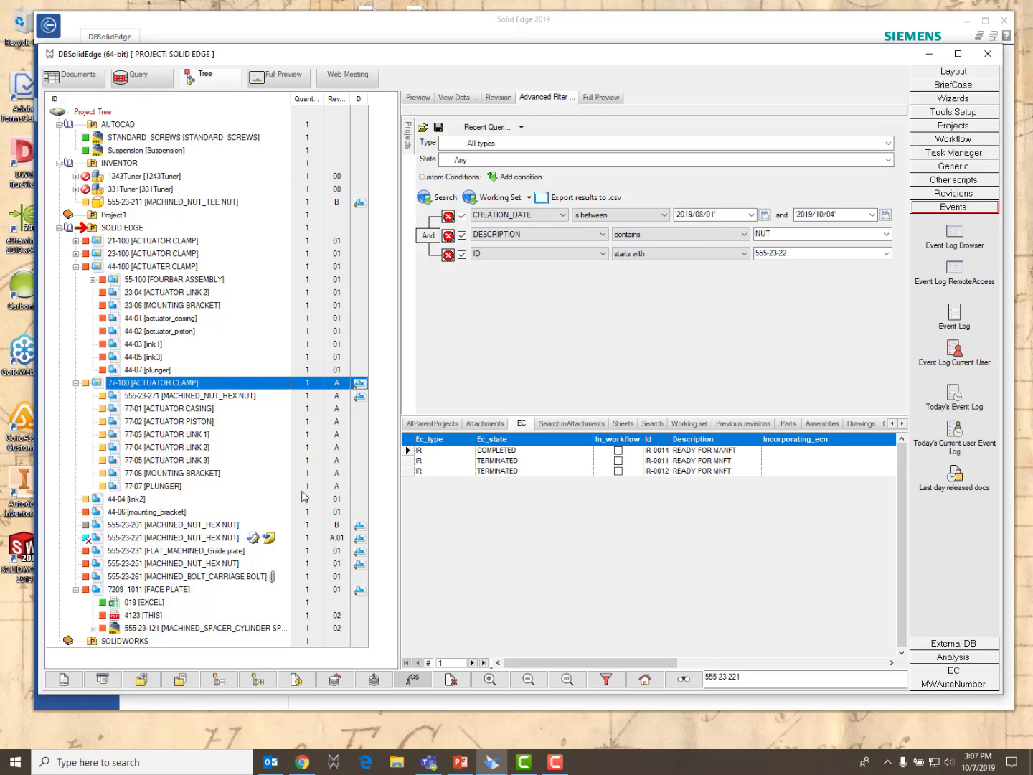
{"action": "left_click", "coordinate": [140, 398]}
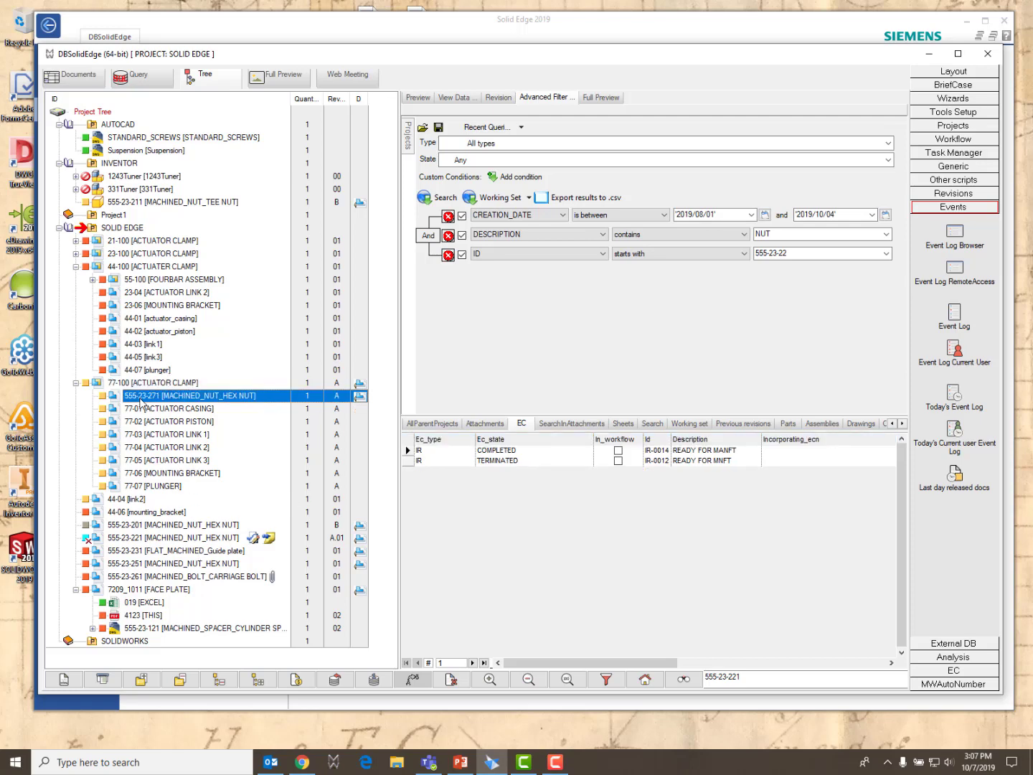
Create a new ECR for hex nut 555-23-271 with the description "CHANGE THICKNESS TO .5".
{"action": "right_click", "coordinate": [141, 403]}
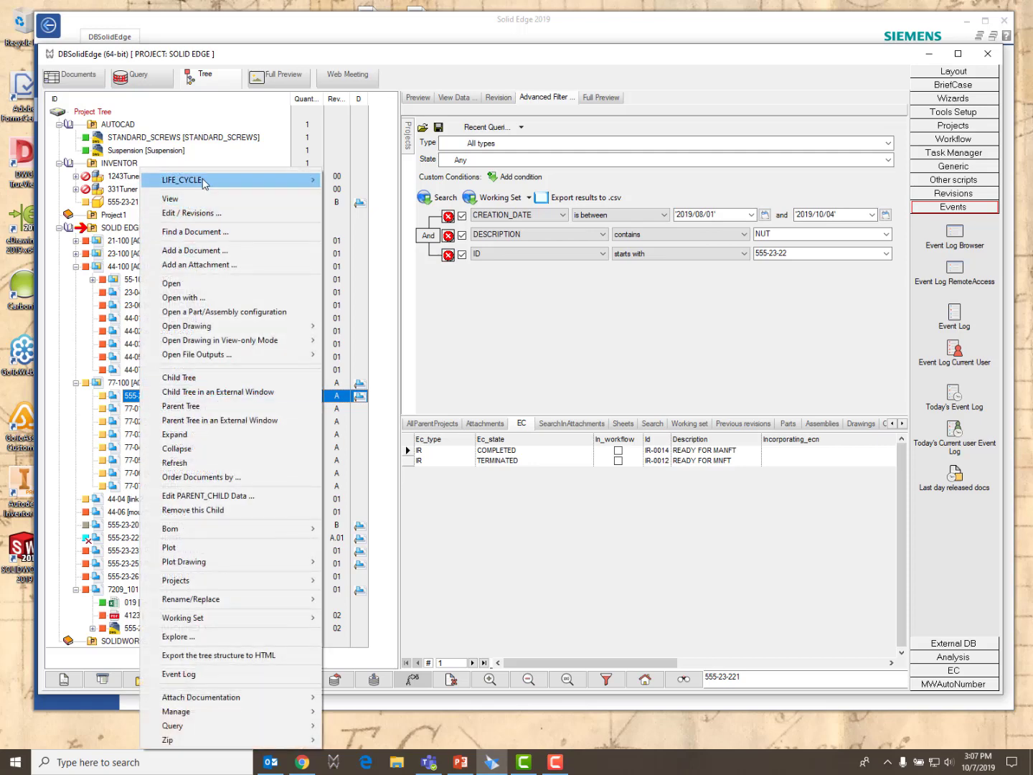
{"action": "mouse_move", "coordinate": [190, 181]}
{"action": "mouse_move", "coordinate": [372, 215]}
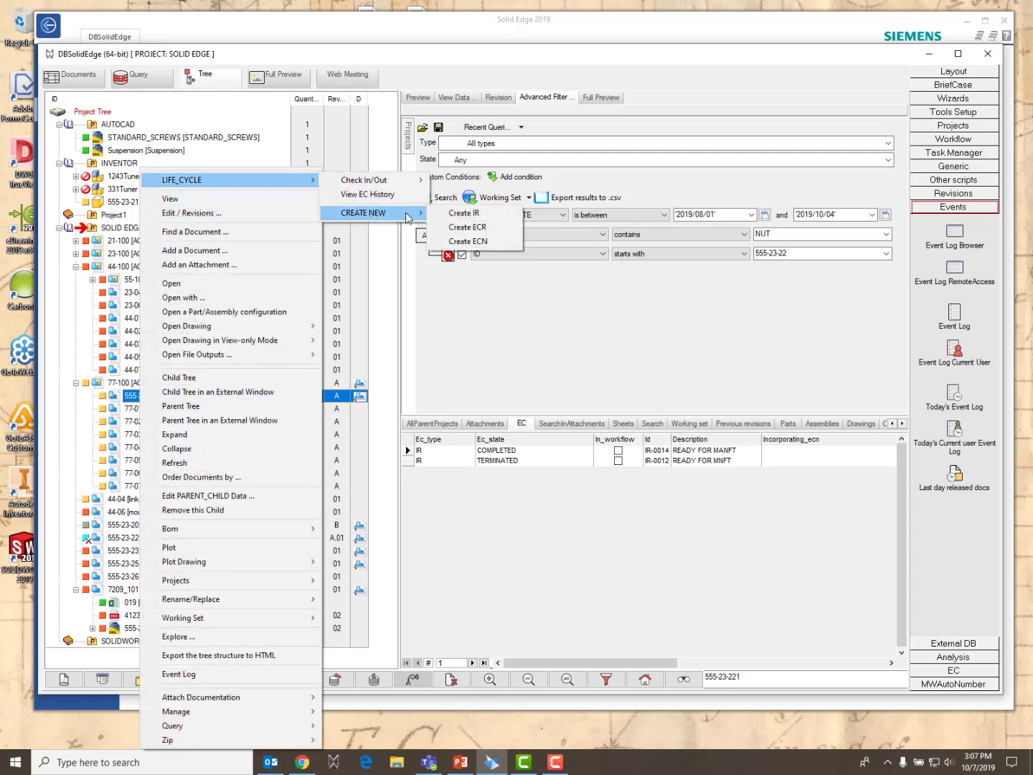
{"action": "left_click", "coordinate": [466, 230]}
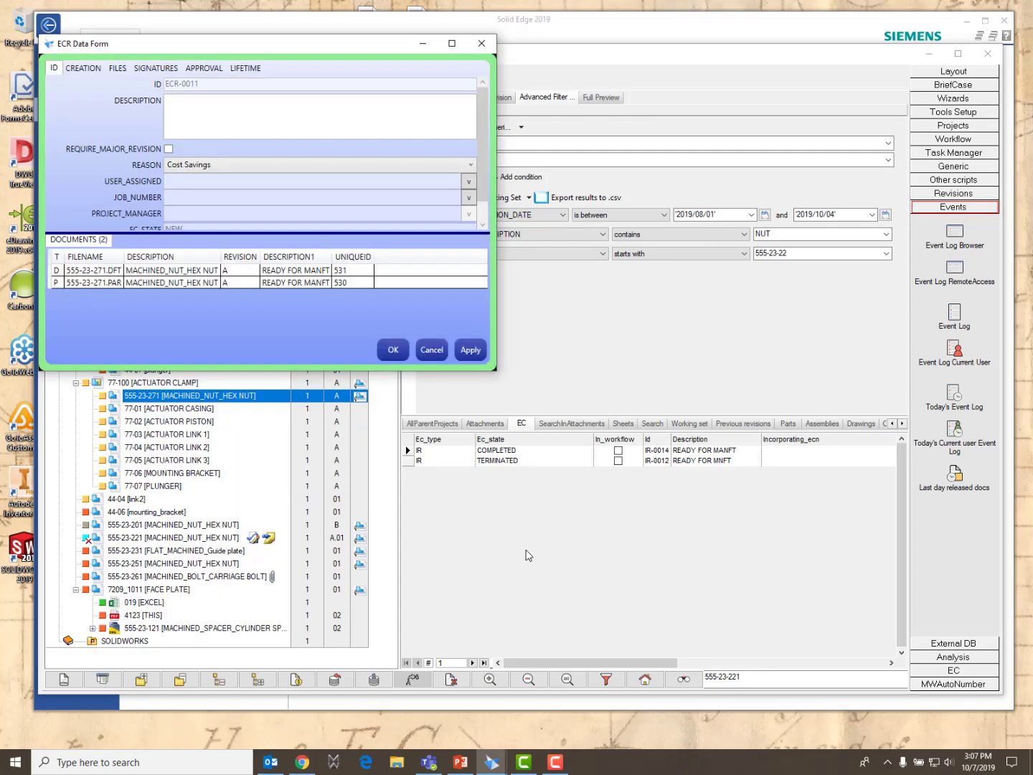
{"action": "left_click_drag", "start_coordinate": [265, 45], "coordinate": [420, 211]}
{"action": "left_click", "coordinate": [353, 272]}
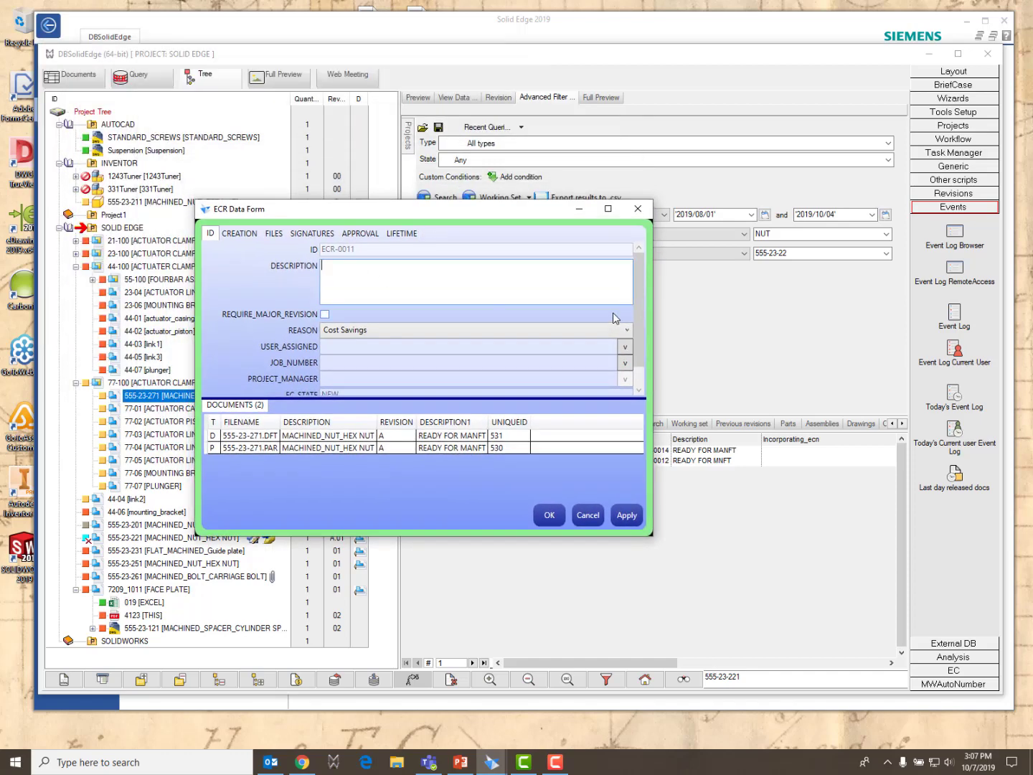
{"action": "type", "text": "CHANGE THICKNESS TO .5"}
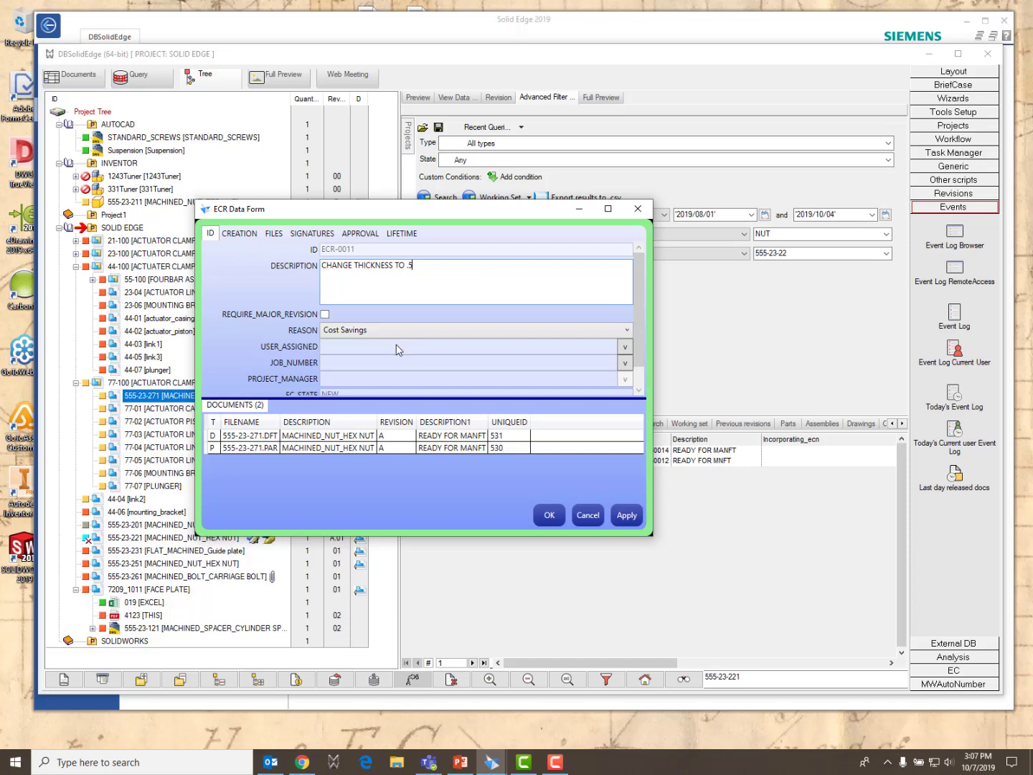
Assign a user to the ECR, keep Cost Savings as the reason, and save the request without submitting it to workflow.
{"action": "left_click", "coordinate": [625, 346]}
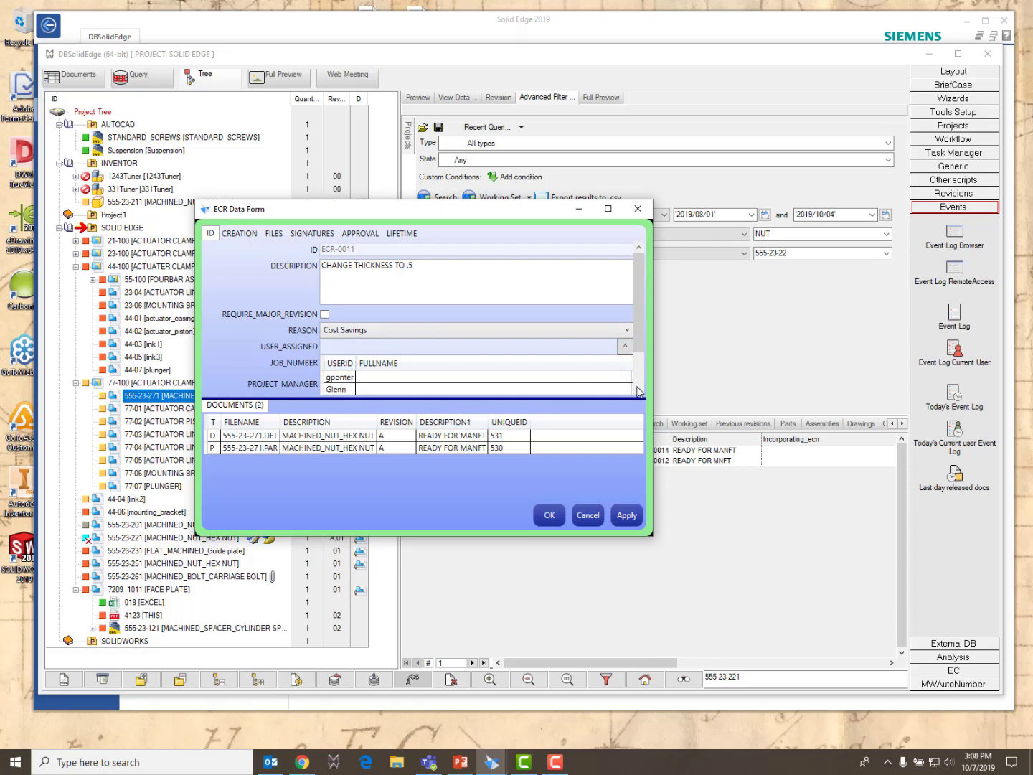
{"action": "left_click", "coordinate": [637, 390]}
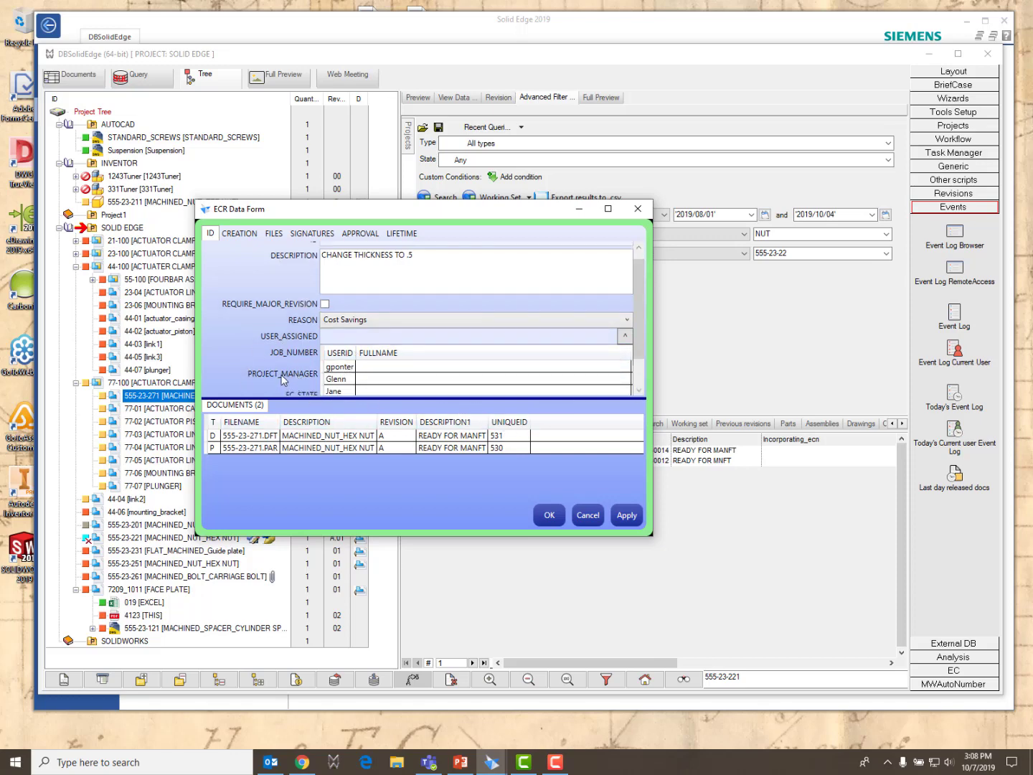
{"action": "left_click", "coordinate": [627, 319]}
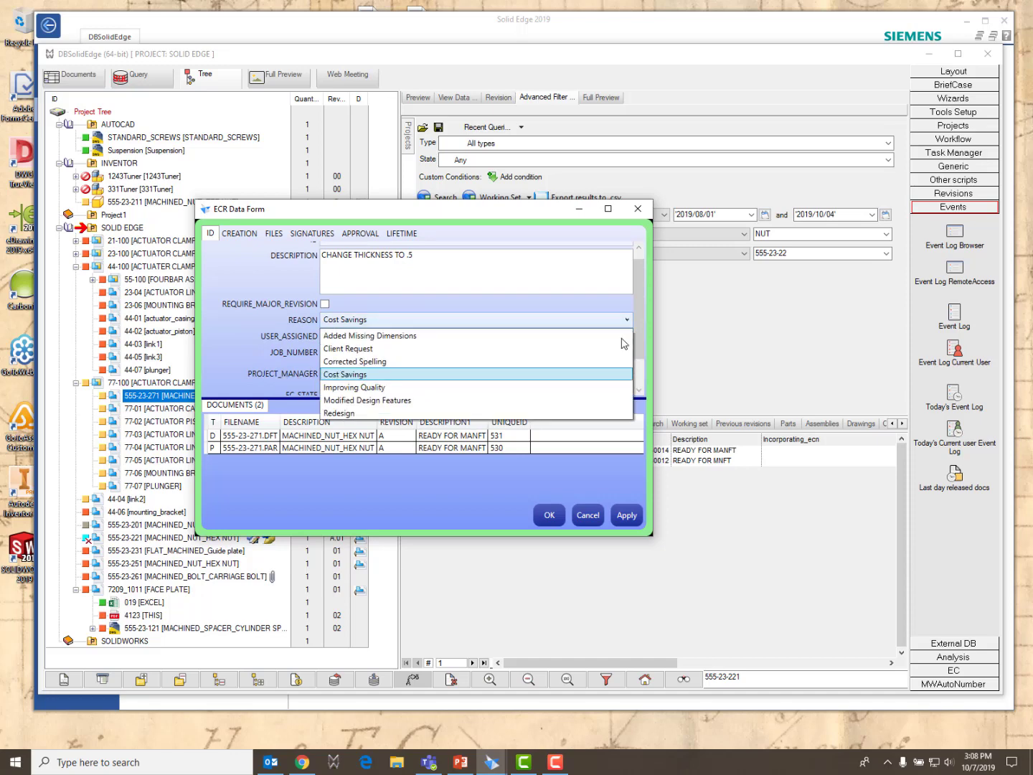
{"action": "left_click", "coordinate": [264, 358]}
{"action": "left_click", "coordinate": [349, 379]}
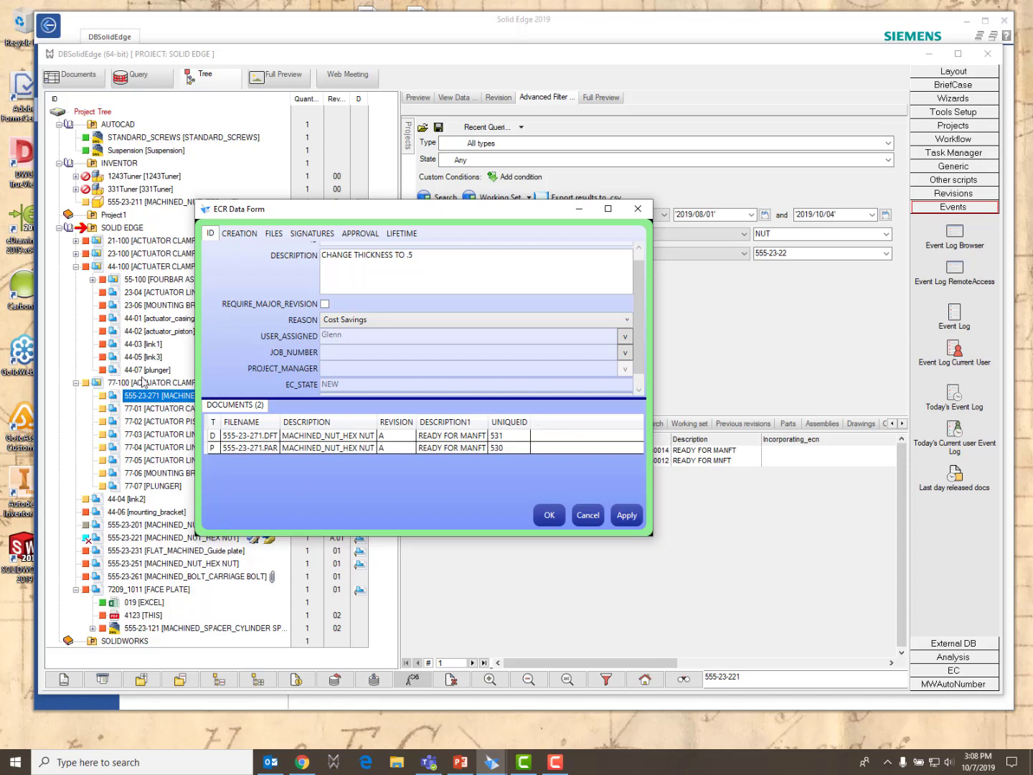
{"action": "left_click_drag", "start_coordinate": [282, 215], "coordinate": [411, 205]}
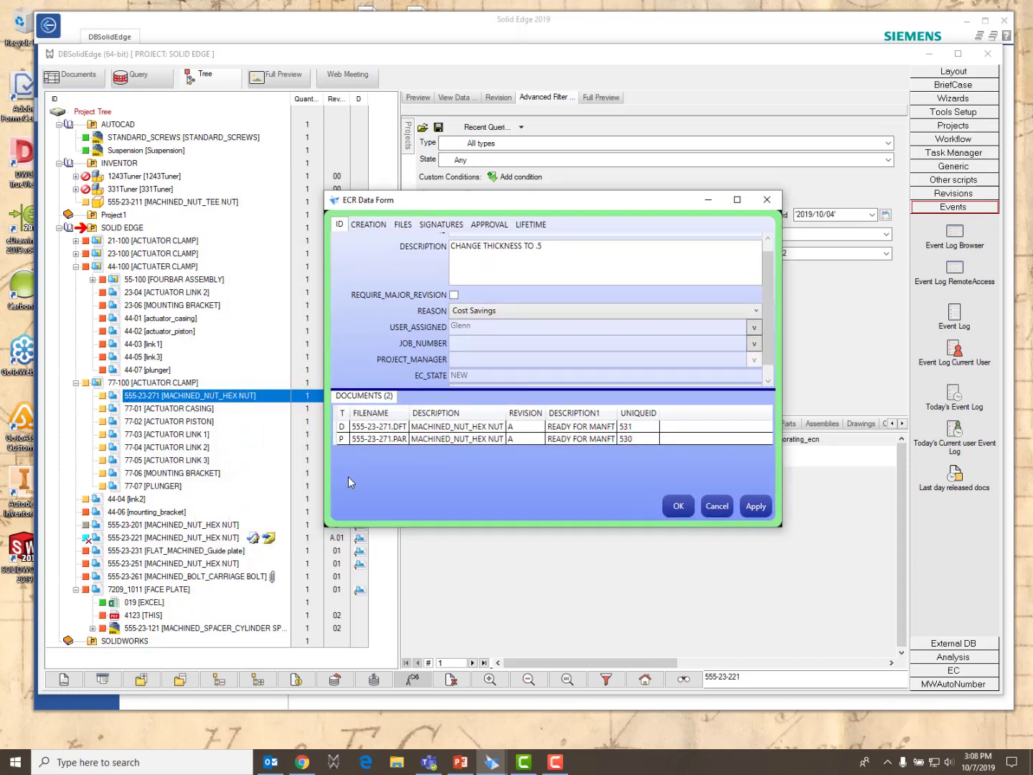
{"action": "left_click_drag", "start_coordinate": [469, 202], "coordinate": [301, 209]}
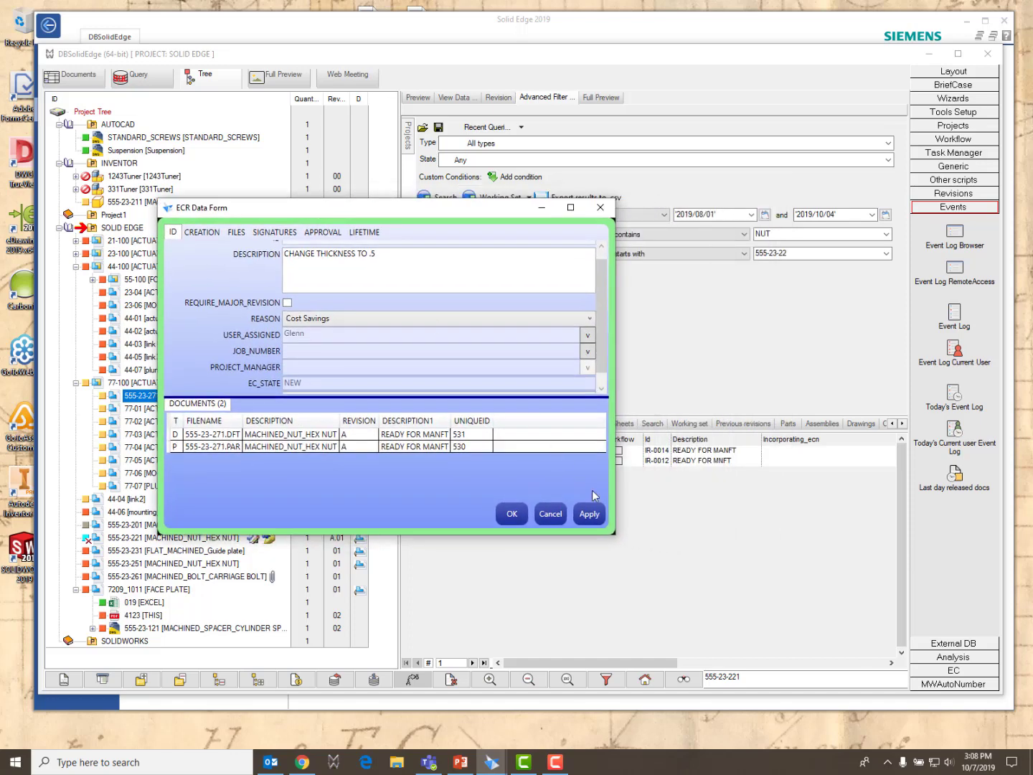
{"action": "left_click", "coordinate": [598, 514]}
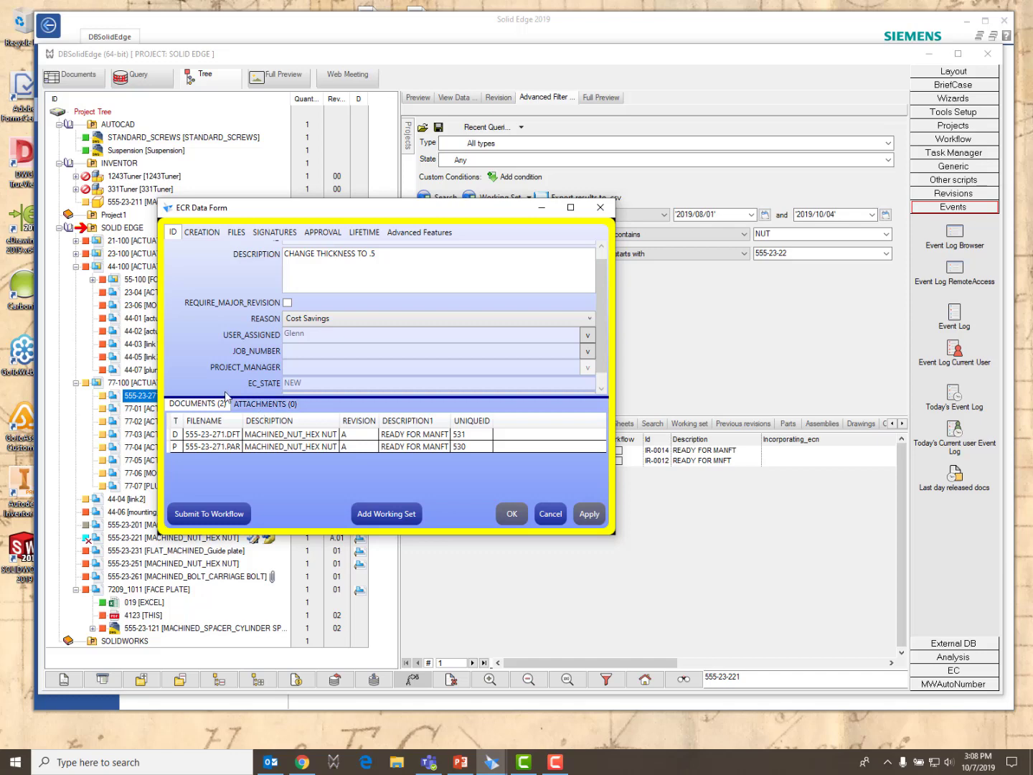
{"action": "left_click_drag", "start_coordinate": [365, 208], "coordinate": [440, 53]}
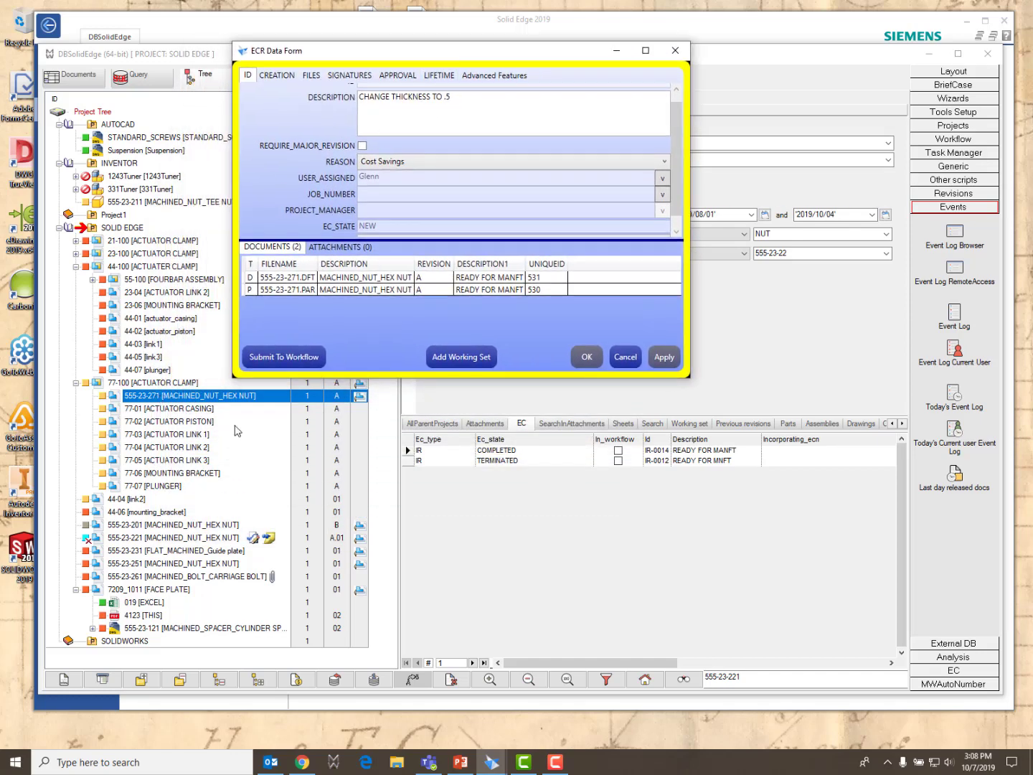
{"action": "left_click", "coordinate": [676, 53]}
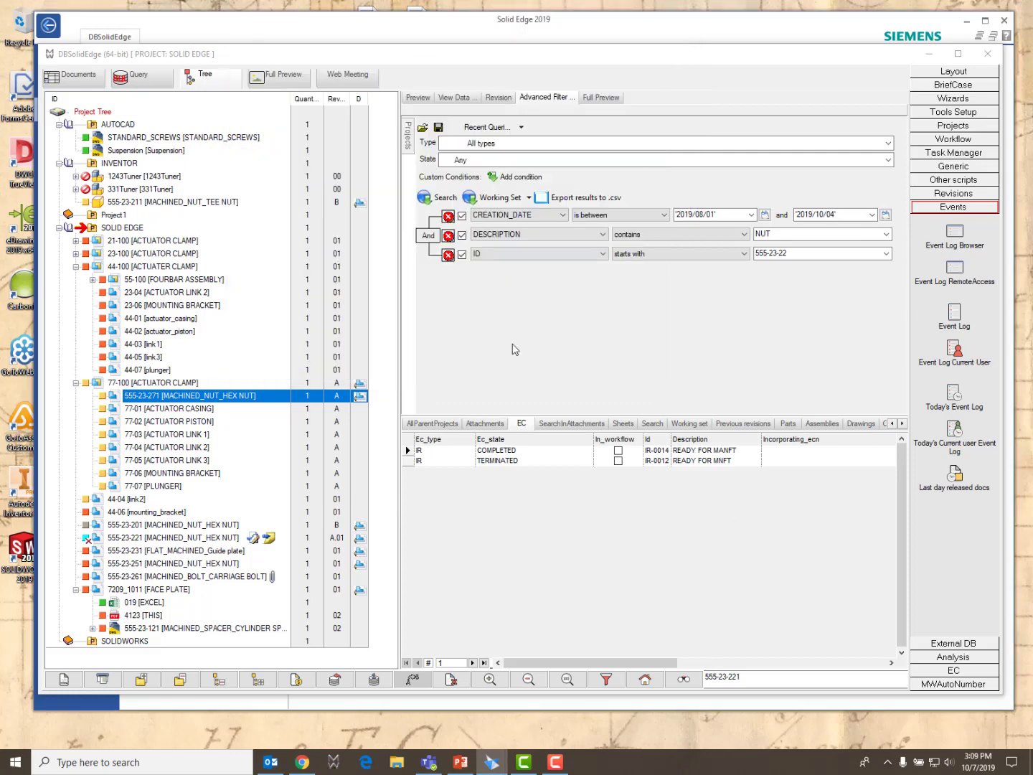
Open the revision A attachment 555-23-271.A.PDF of hex nut 555-23-271 in Adobe Acrobat.
{"action": "left_click", "coordinate": [359, 398]}
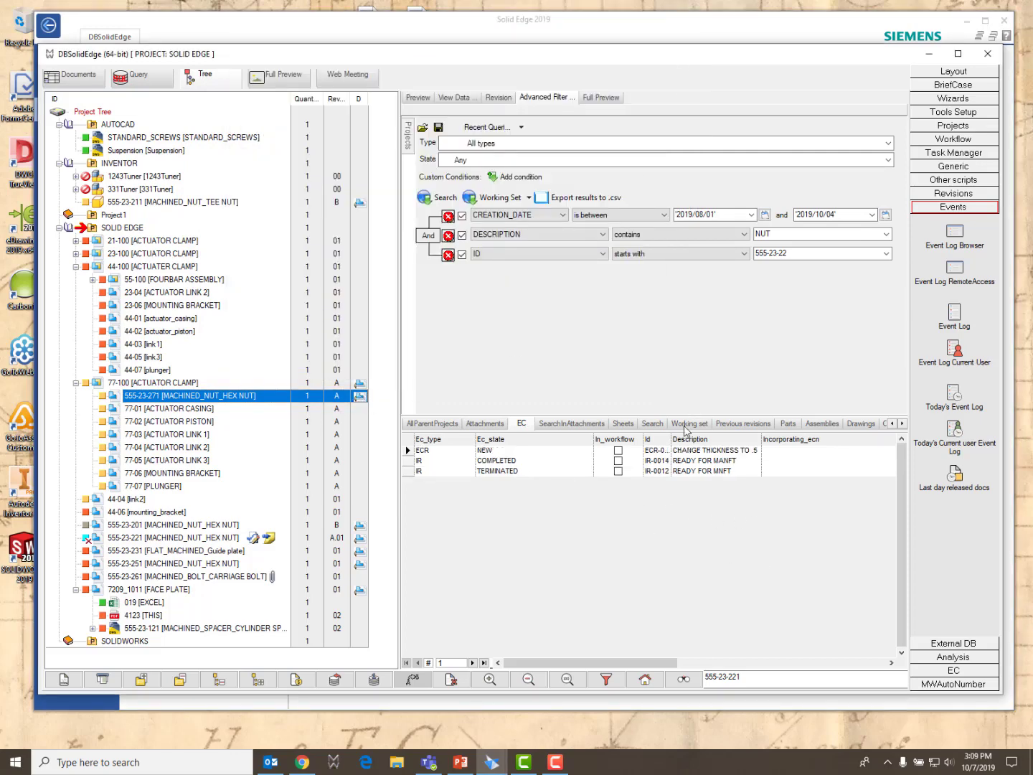
{"action": "left_click", "coordinate": [485, 422]}
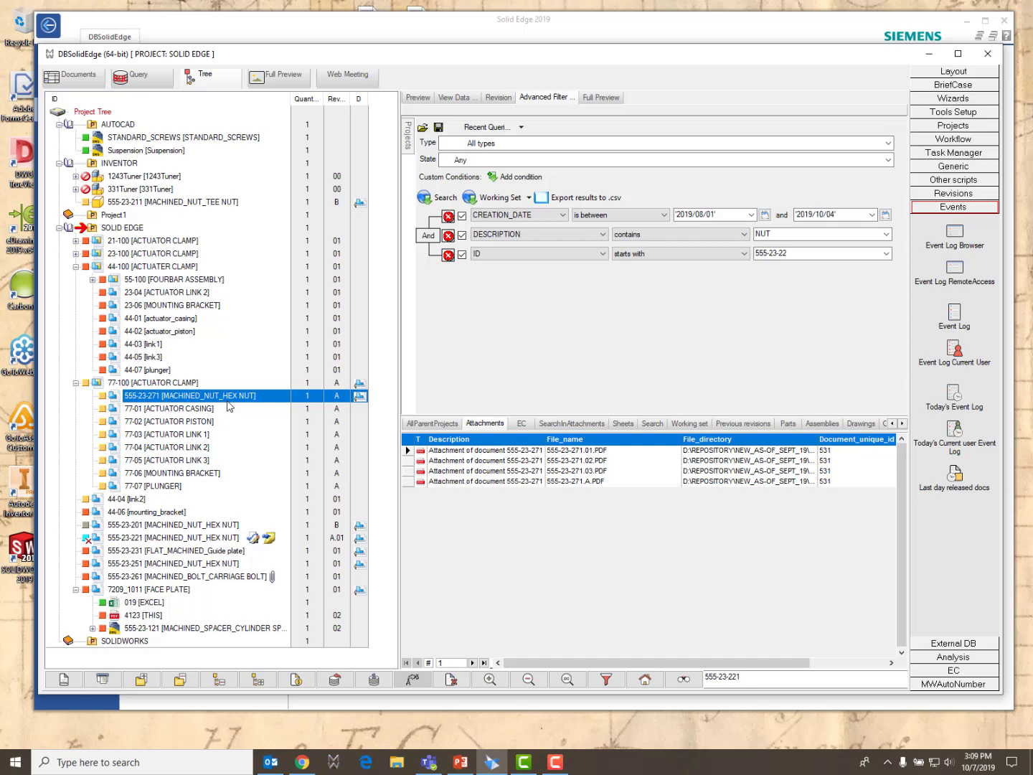
{"action": "left_click", "coordinate": [567, 484]}
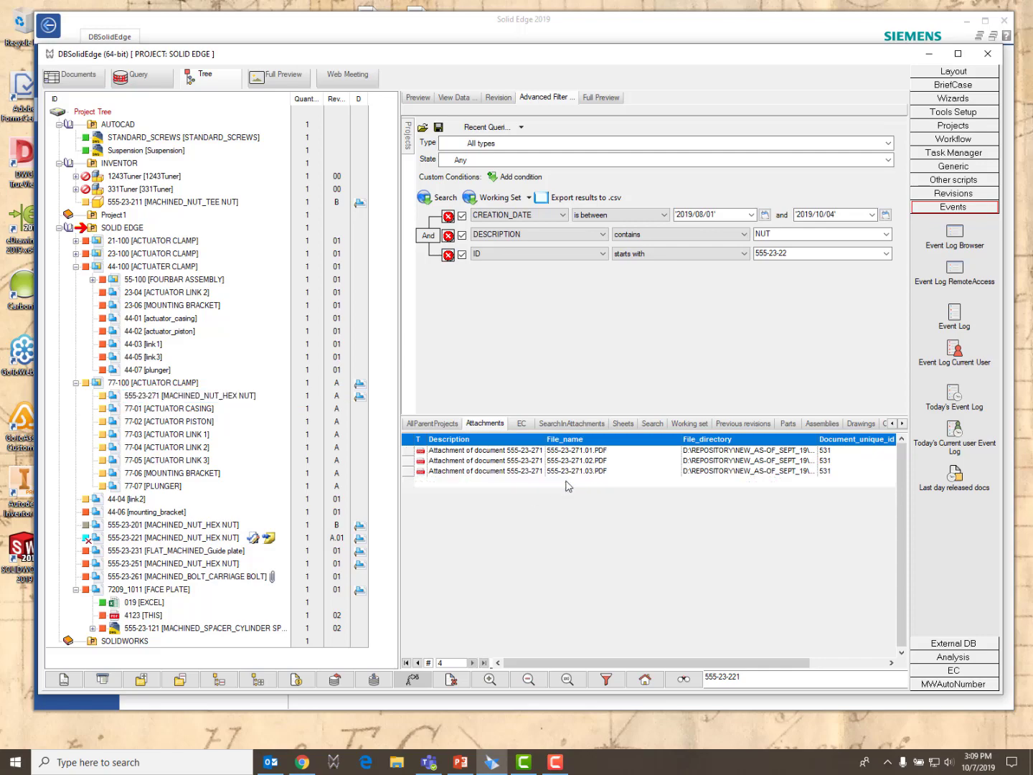
{"action": "double_click", "coordinate": [568, 482]}
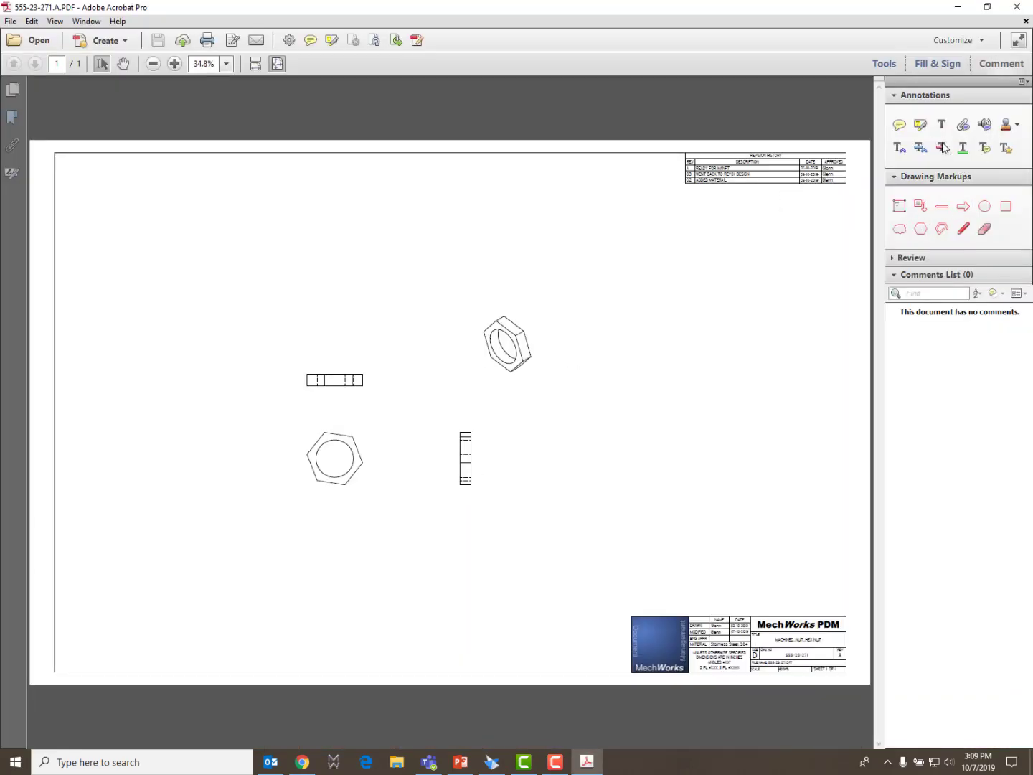
Add the text comment "MAKE .5" beside the isometric view of the hex nut on the PDF drawing.
{"action": "left_click", "coordinate": [942, 147]}
{"action": "left_click", "coordinate": [942, 122]}
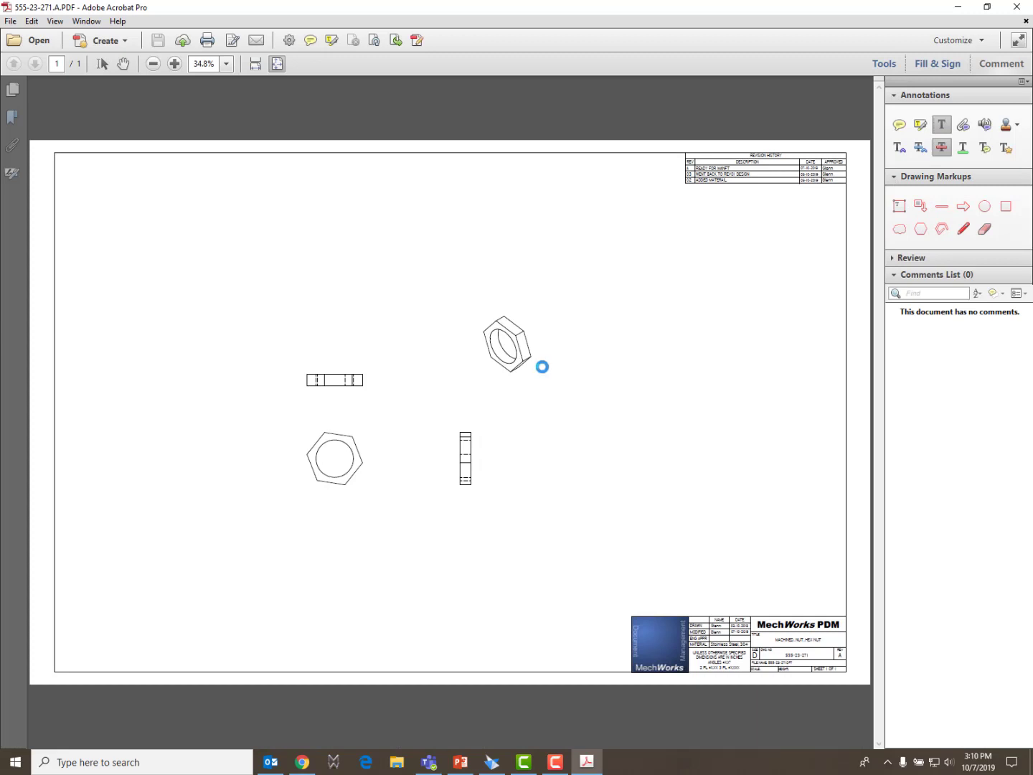
{"action": "left_click", "coordinate": [550, 389]}
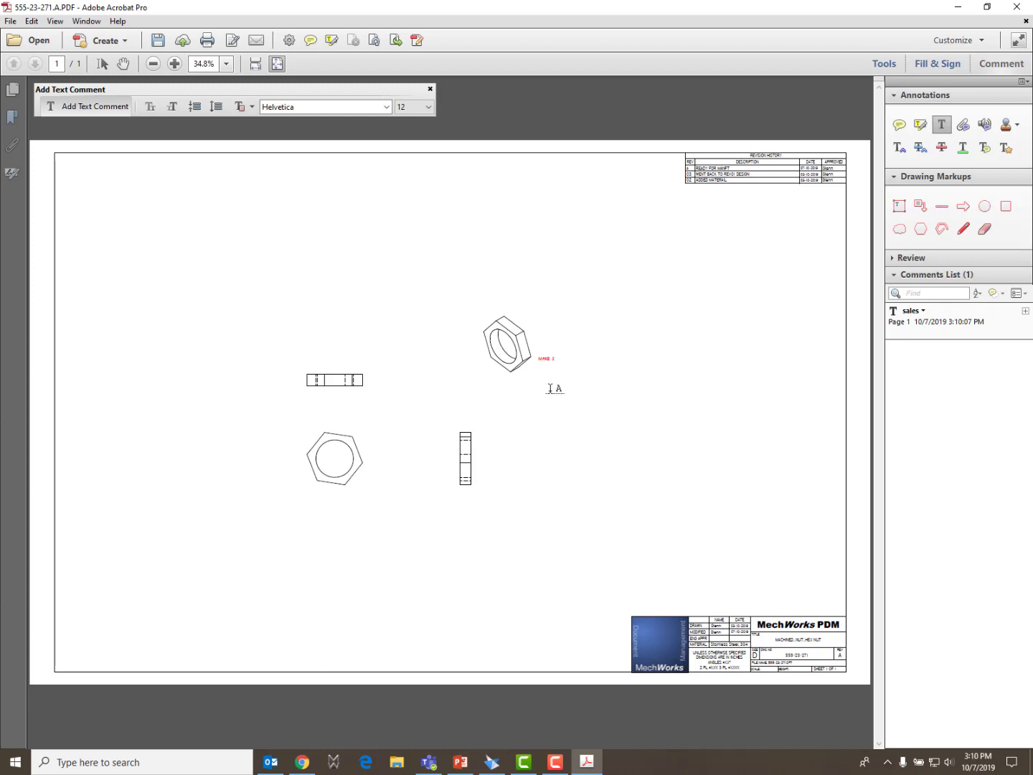
Draw an arrow markup between the lower edge of the isometric hex nut and the "MAKE .5" comment.
{"action": "left_click", "coordinate": [533, 390]}
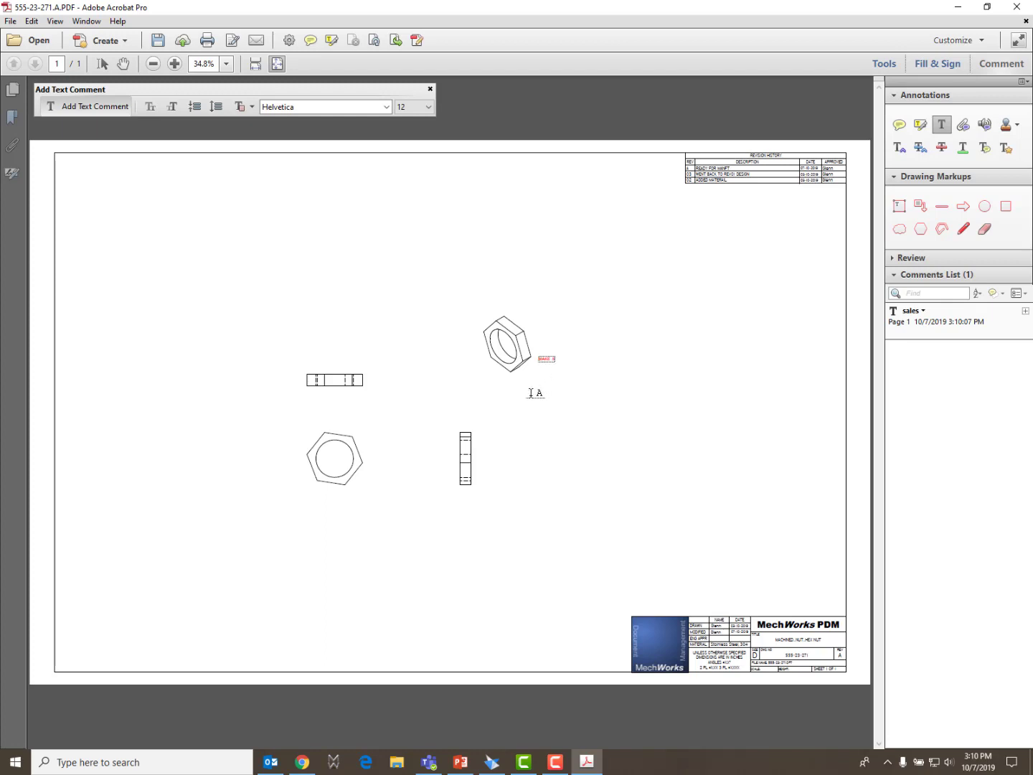
{"action": "left_click", "coordinate": [964, 206]}
{"action": "left_click_drag", "start_coordinate": [529, 360], "coordinate": [538, 359]}
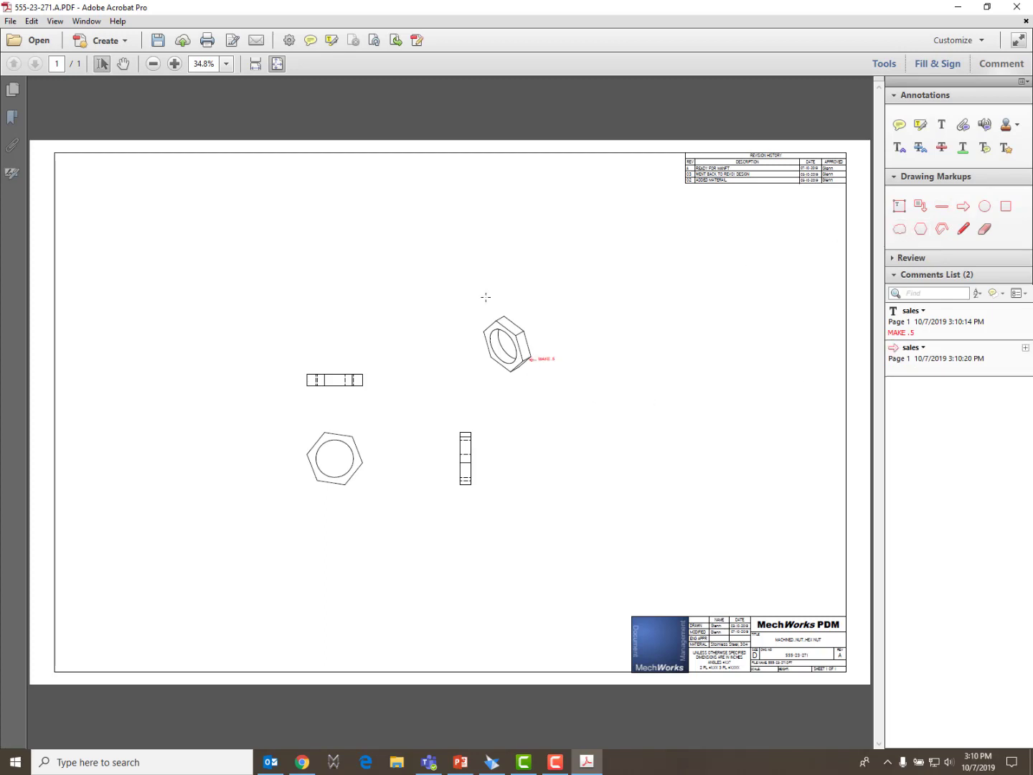
Draw a closed revision cloud around the isometric nut view and its "MAKE .5" comment.
{"action": "left_click", "coordinate": [475, 314]}
{"action": "left_click", "coordinate": [462, 352]}
{"action": "left_click", "coordinate": [511, 398]}
{"action": "left_click", "coordinate": [628, 404]}
{"action": "left_click", "coordinate": [627, 300]}
{"action": "left_click", "coordinate": [465, 247]}
{"action": "left_click", "coordinate": [475, 313]}
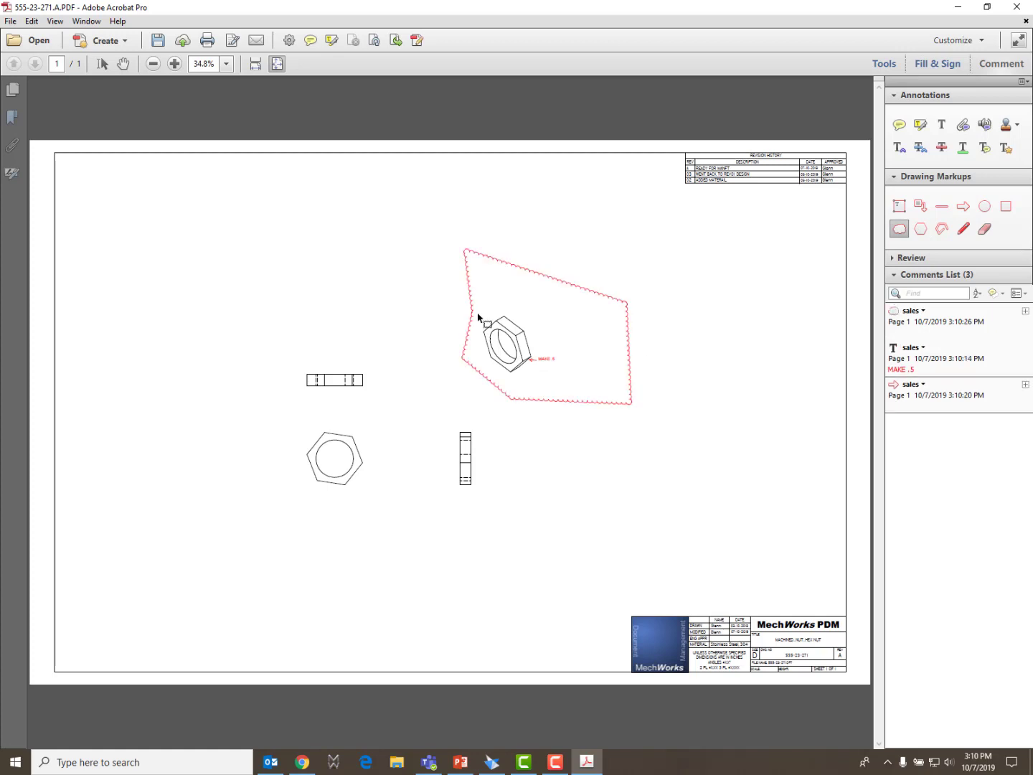
Save the marked-up drawing to the Desktop as 555-23-271MARKUP.pdf and close Adobe Acrobat.
{"action": "left_click", "coordinate": [8, 21]}
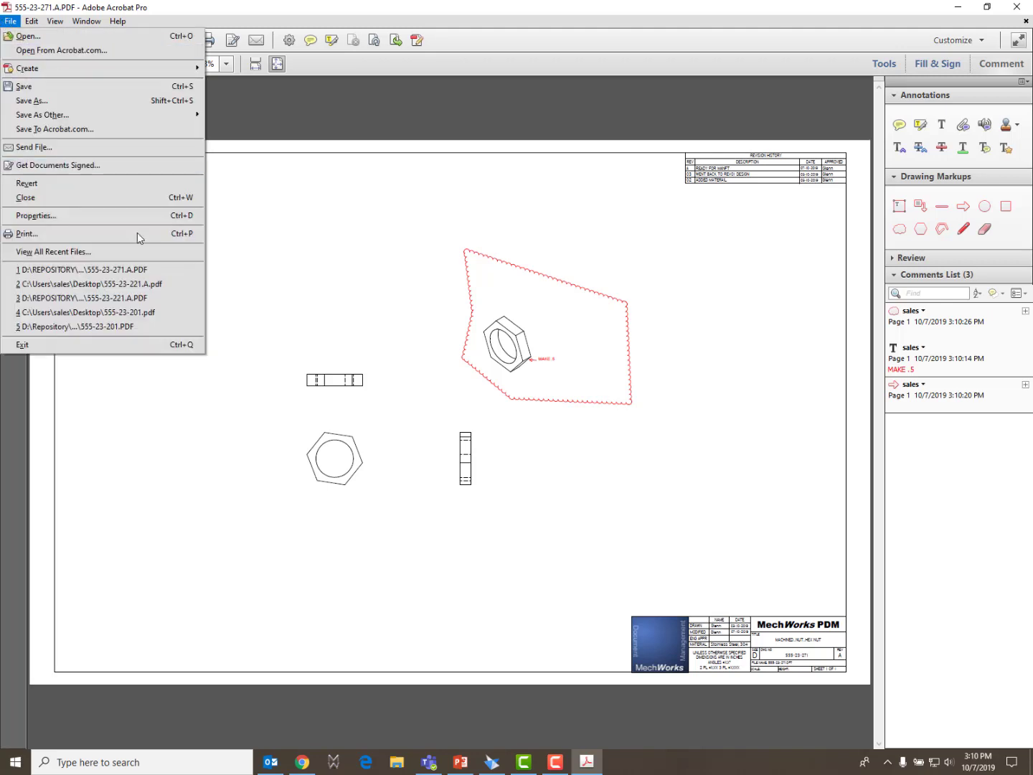
{"action": "left_click", "coordinate": [29, 101]}
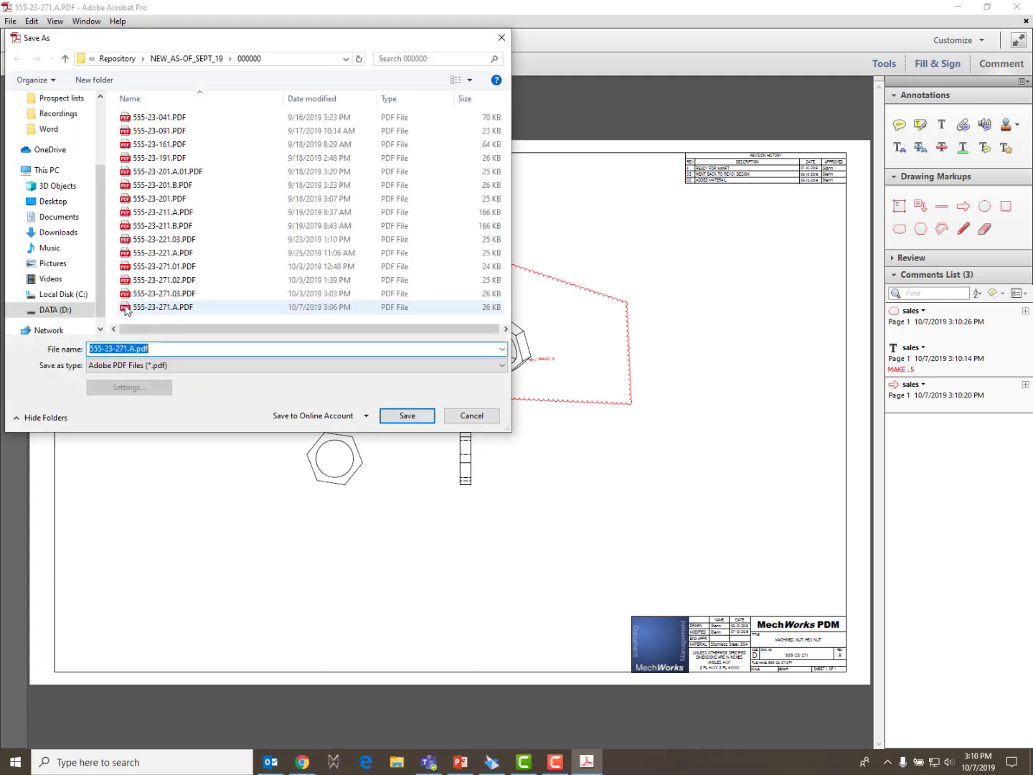
{"action": "left_click", "coordinate": [54, 201]}
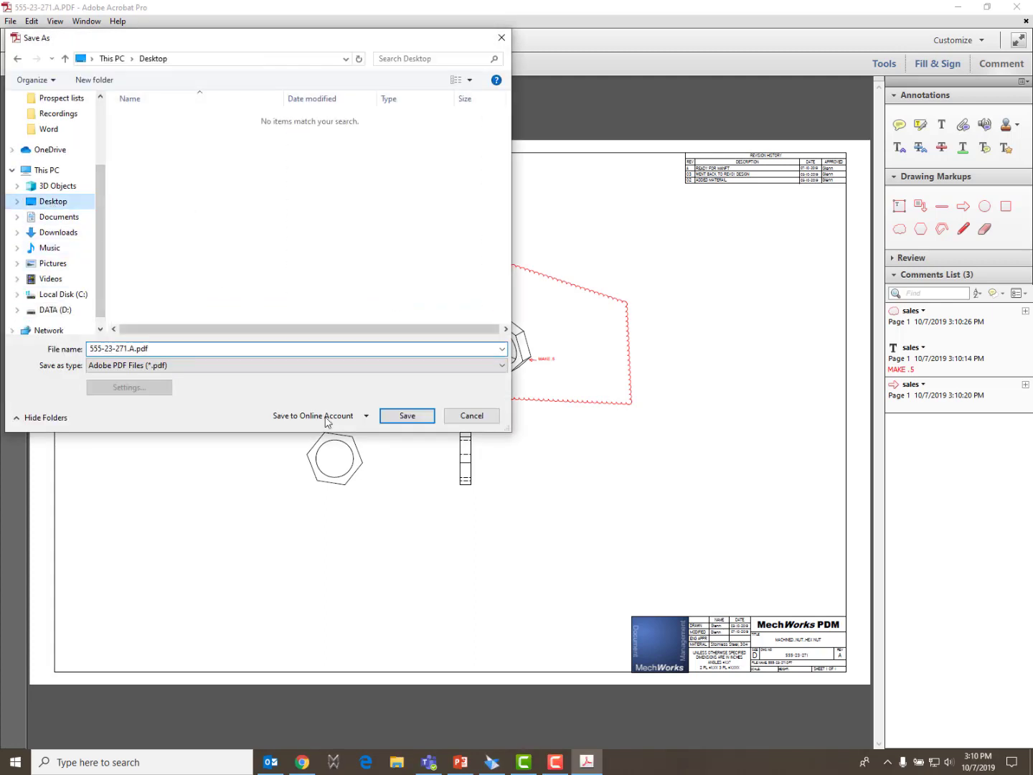
{"action": "left_click", "coordinate": [135, 348]}
{"action": "double_click", "coordinate": [135, 348]}
{"action": "left_click", "coordinate": [130, 348]}
{"action": "type", "text": "MARK"}
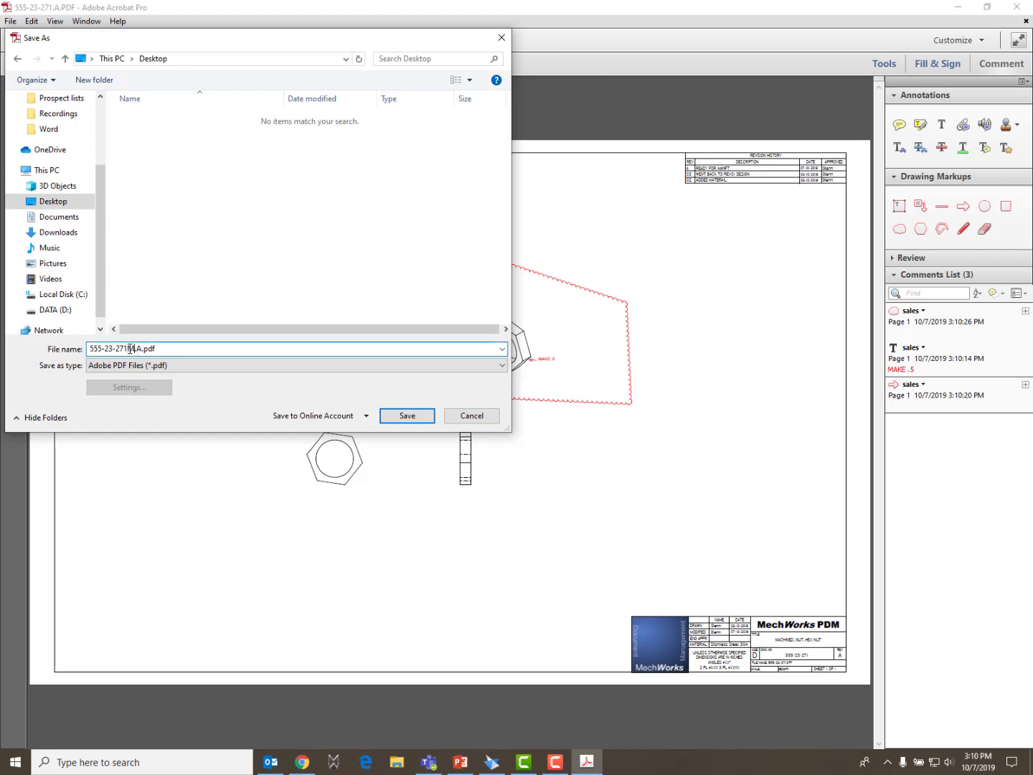
{"action": "type", "text": "UPO"}
{"action": "key", "text": "BackSpace"}
{"action": "left_click", "coordinate": [405, 417]}
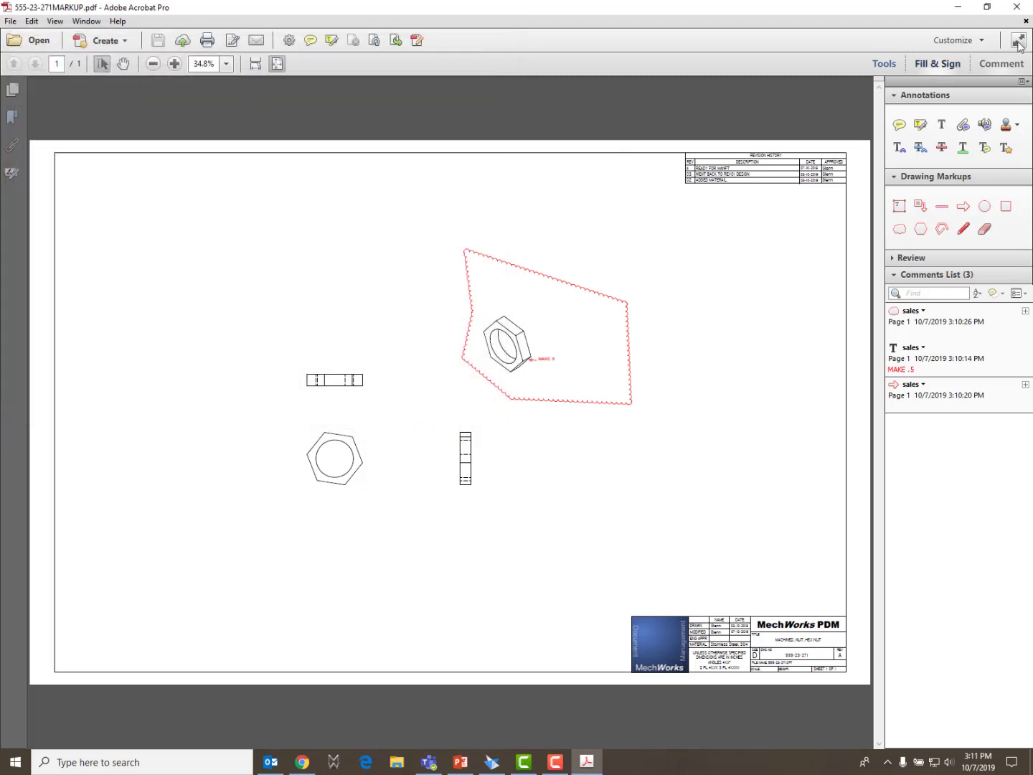
{"action": "left_click", "coordinate": [1016, 8]}
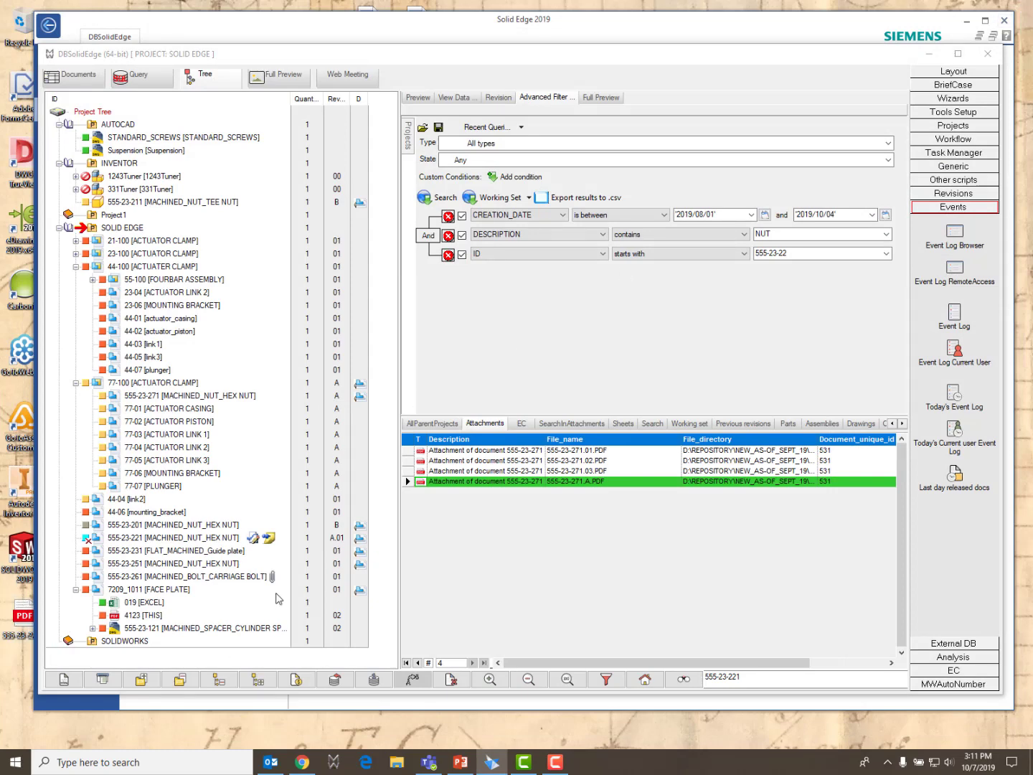
Open the new "CHANGE THICKNESS TO .5" ECR of hex nut 555-23-271 and put its data form into edit mode.
{"action": "left_click", "coordinate": [521, 423]}
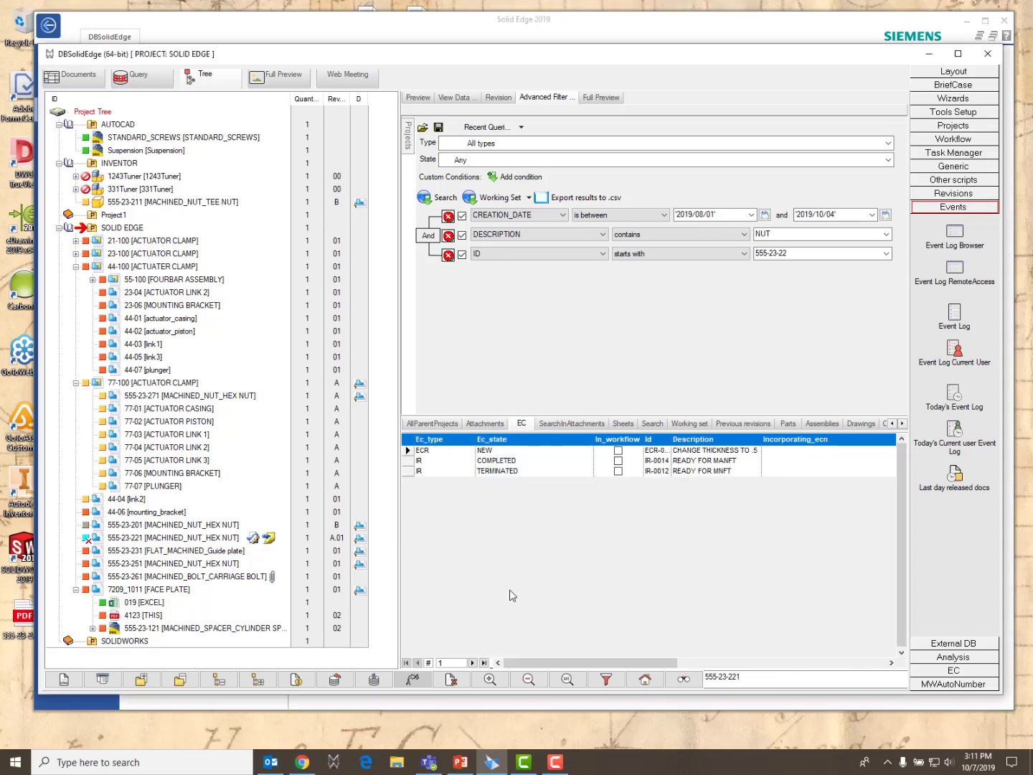
{"action": "left_click", "coordinate": [491, 452]}
{"action": "right_click", "coordinate": [490, 452]}
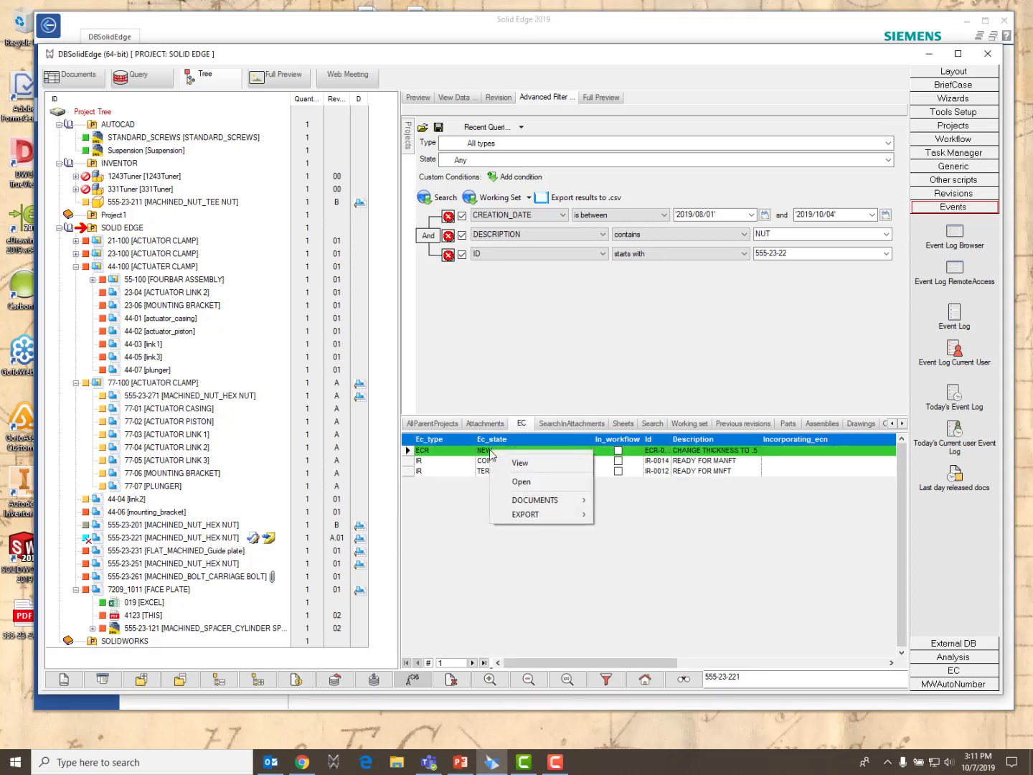
{"action": "left_click", "coordinate": [522, 469]}
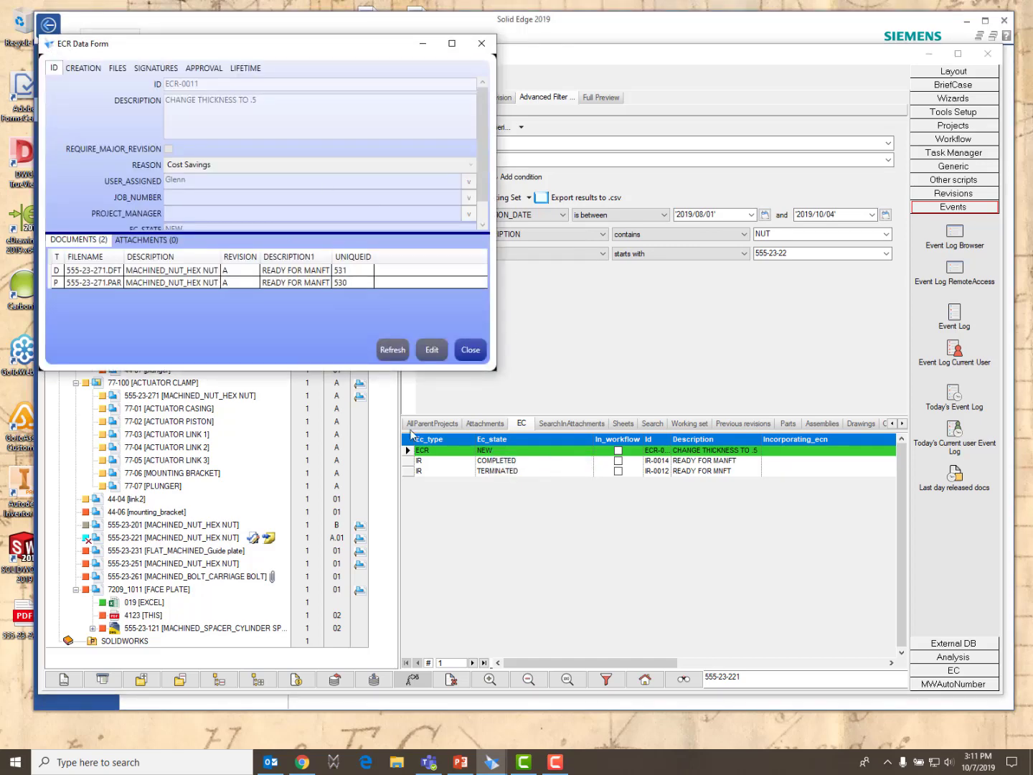
{"action": "left_click", "coordinate": [431, 350]}
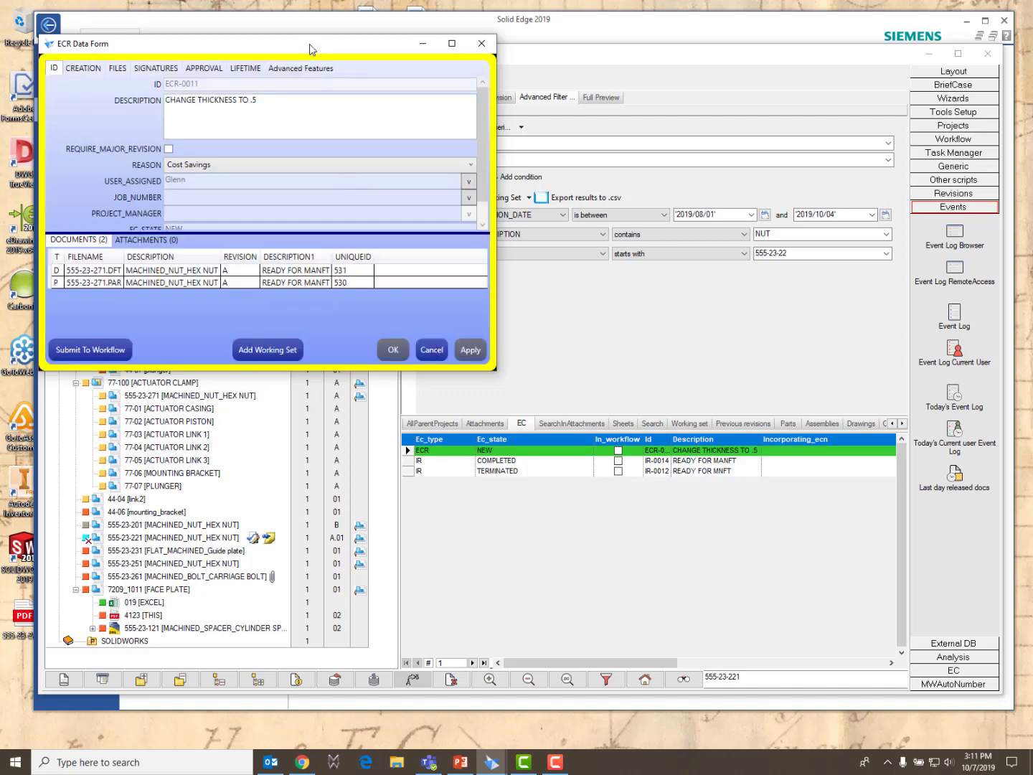
{"action": "left_click_drag", "start_coordinate": [308, 47], "coordinate": [414, 153]}
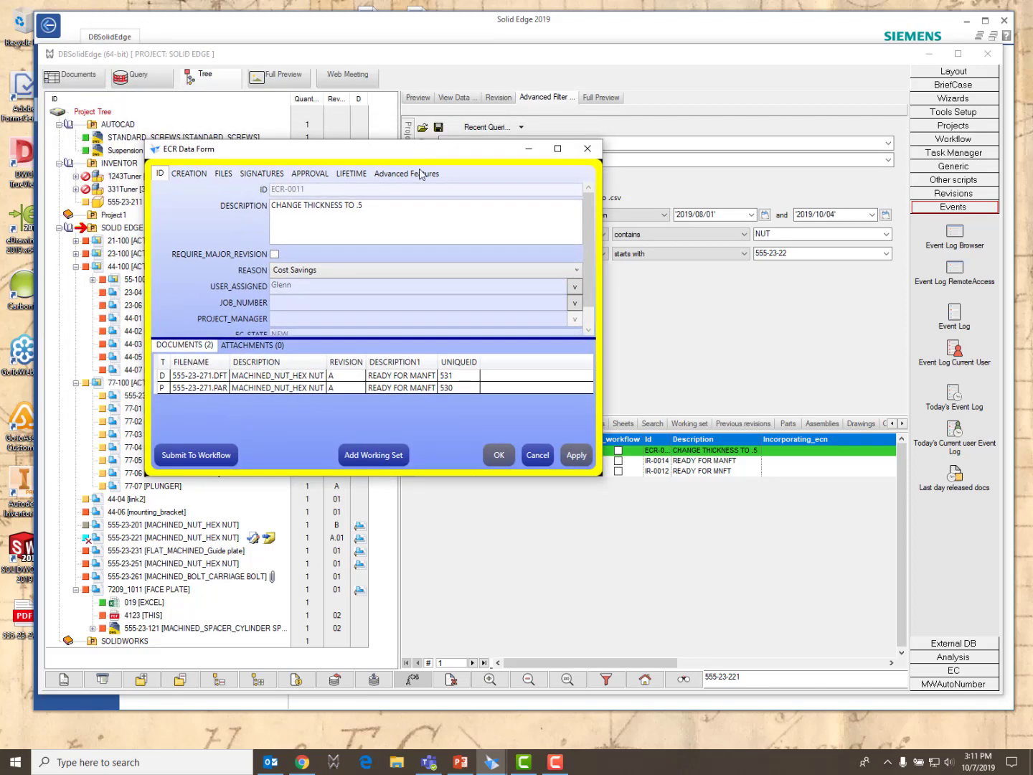
Attach the Desktop file 555-23-271MARKUP.pdf to the ECR.
{"action": "left_click", "coordinate": [261, 346]}
{"action": "left_click_drag", "start_coordinate": [21, 618], "coordinate": [244, 386]}
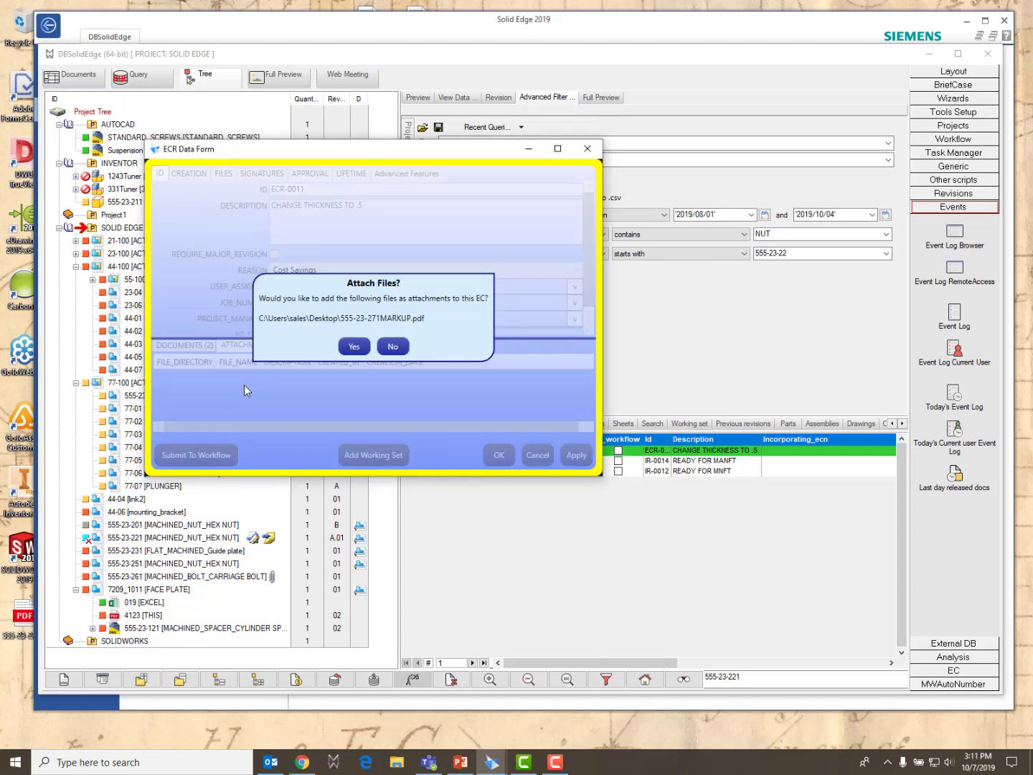
{"action": "left_click", "coordinate": [352, 347]}
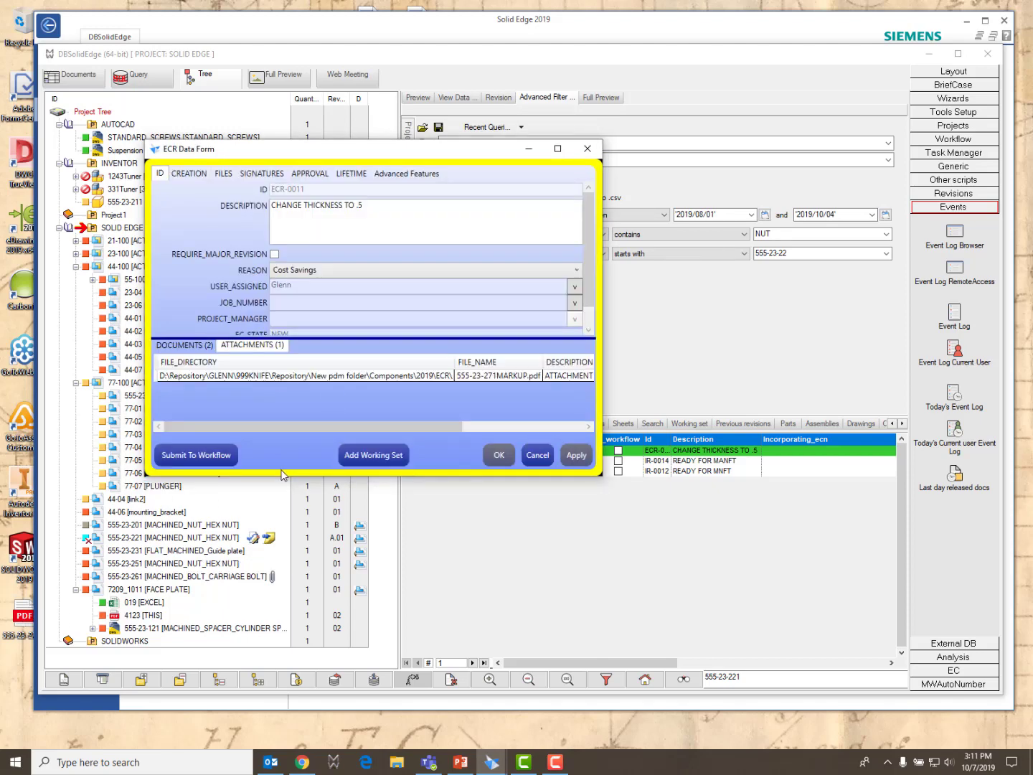
Open the attached 555-23-271MARKUP.pdf from the ECR to check its markups, and close the viewer.
{"action": "left_click", "coordinate": [224, 375]}
{"action": "right_click", "coordinate": [224, 378]}
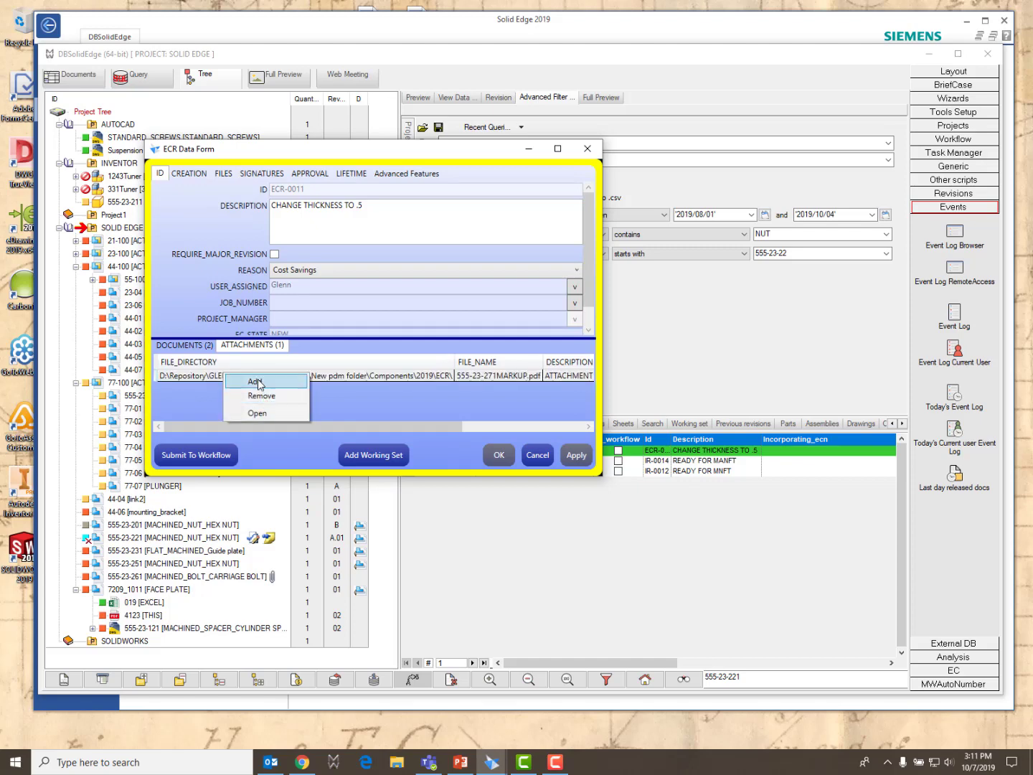
{"action": "left_click", "coordinate": [256, 414]}
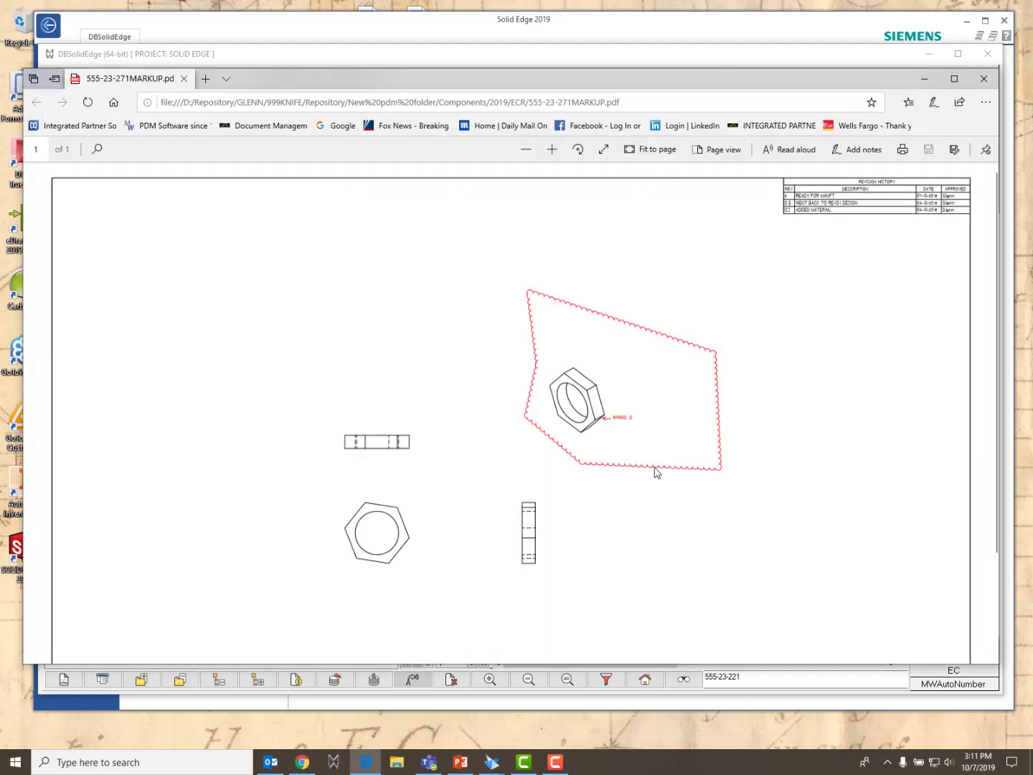
{"action": "left_click", "coordinate": [983, 78]}
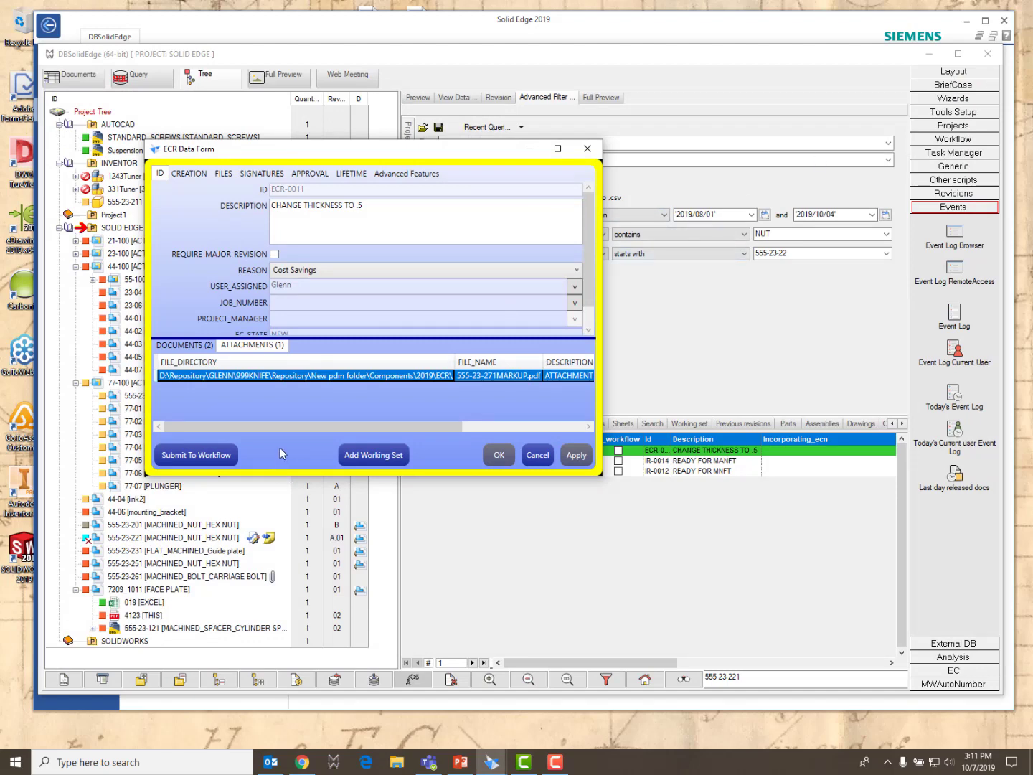
Submit the ECR to workflow and approve it from CR_Manufacturing to CR_Engineering.
{"action": "left_click", "coordinate": [220, 455]}
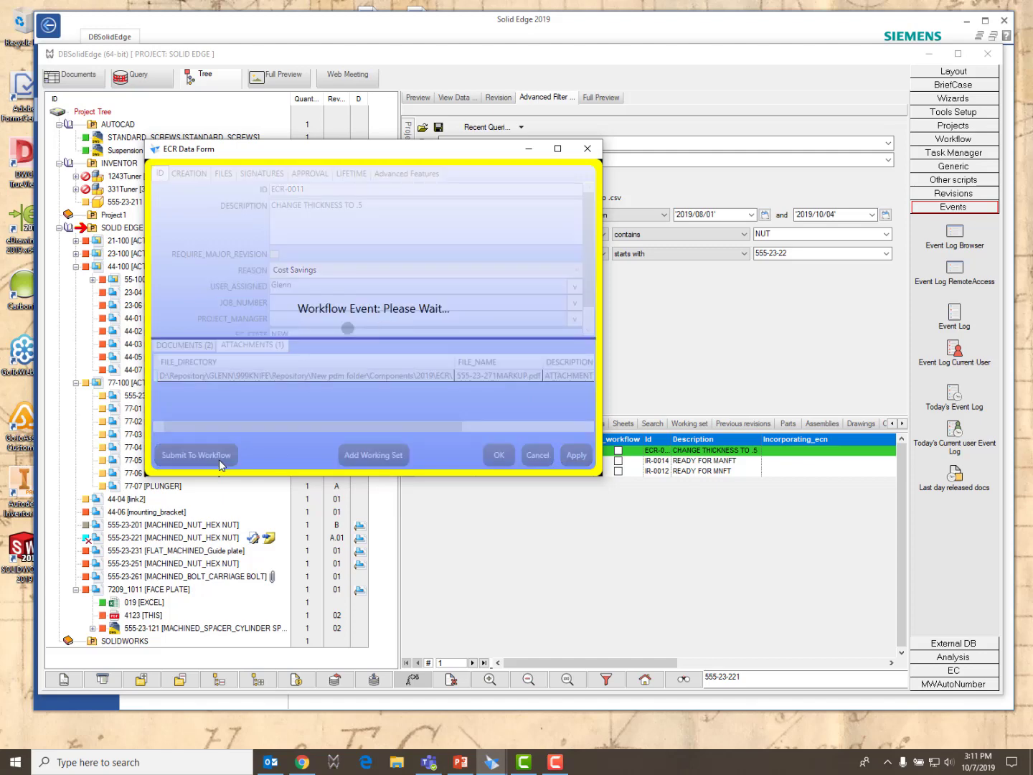
{"action": "left_click", "coordinate": [314, 345]}
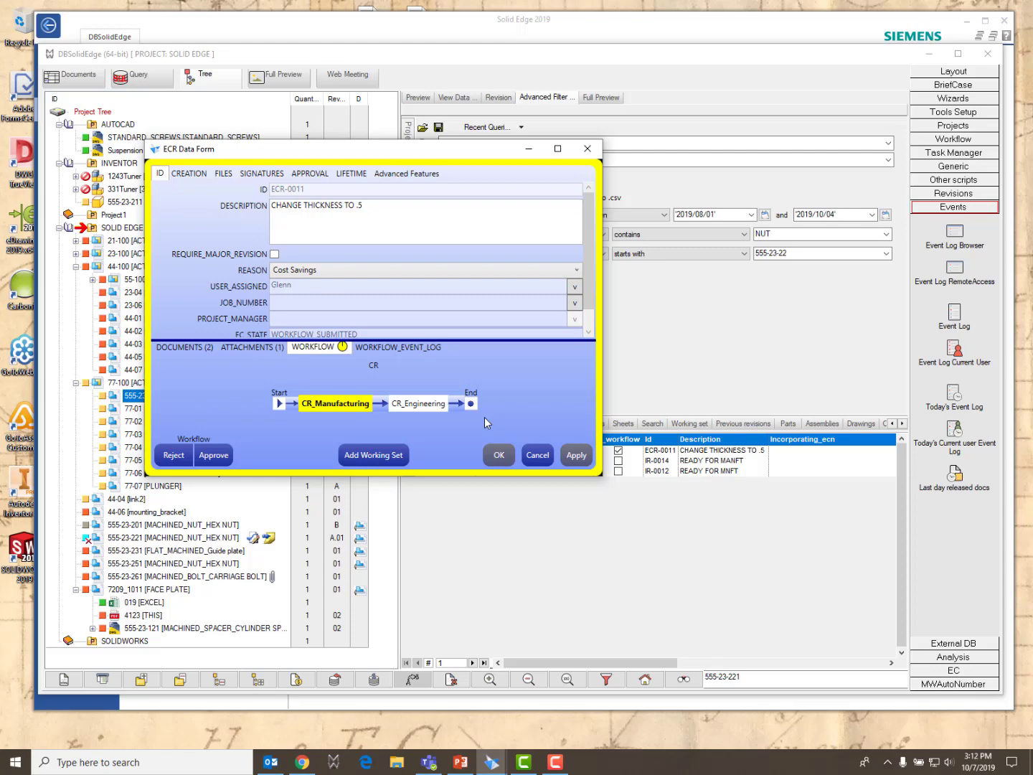
{"action": "left_click", "coordinate": [224, 462]}
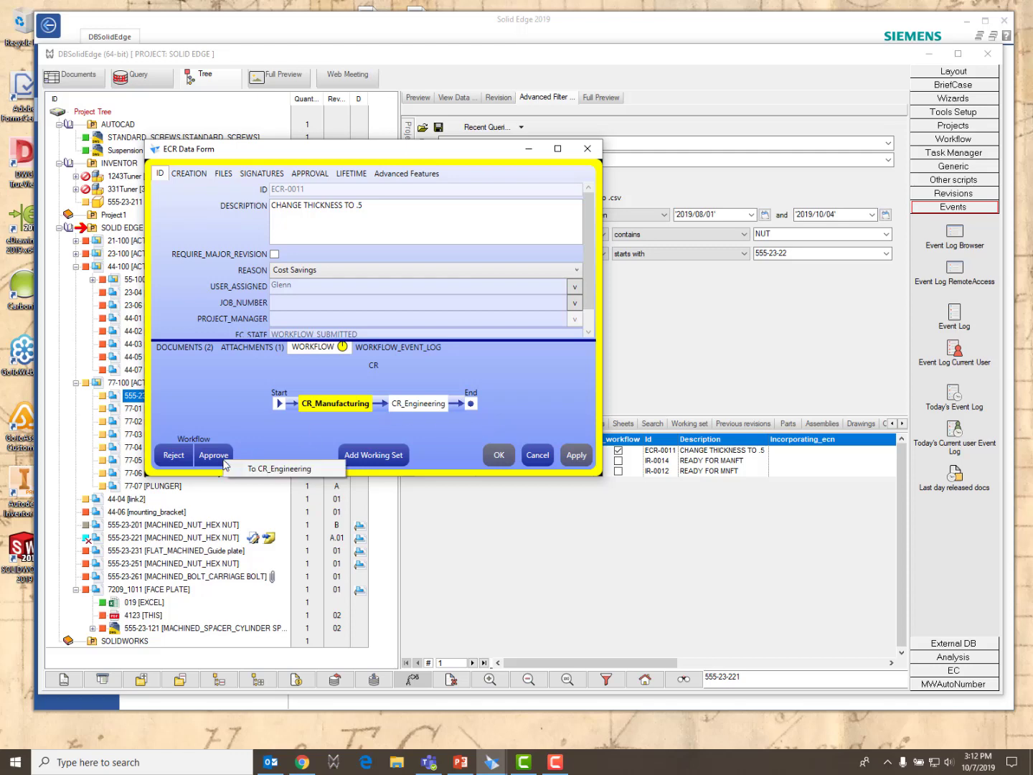
{"action": "left_click", "coordinate": [281, 468]}
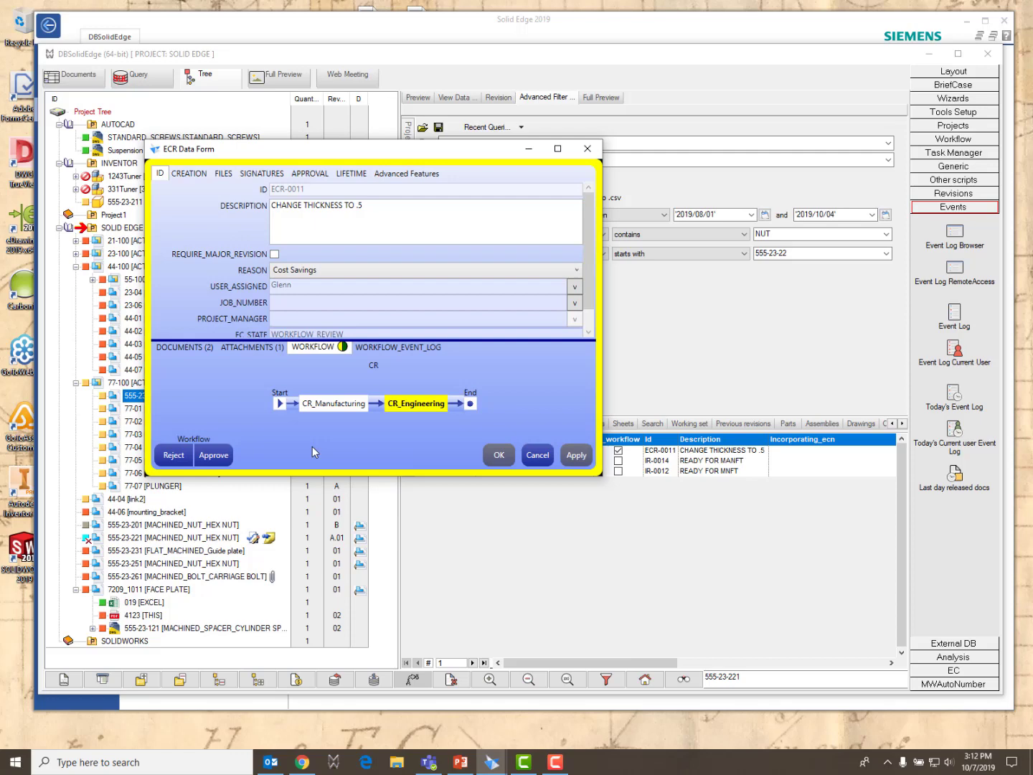
Review the rejection options, approve the ECR at the CR_Engineering stage to complete its workflow, and close the data form.
{"action": "left_click", "coordinate": [174, 456]}
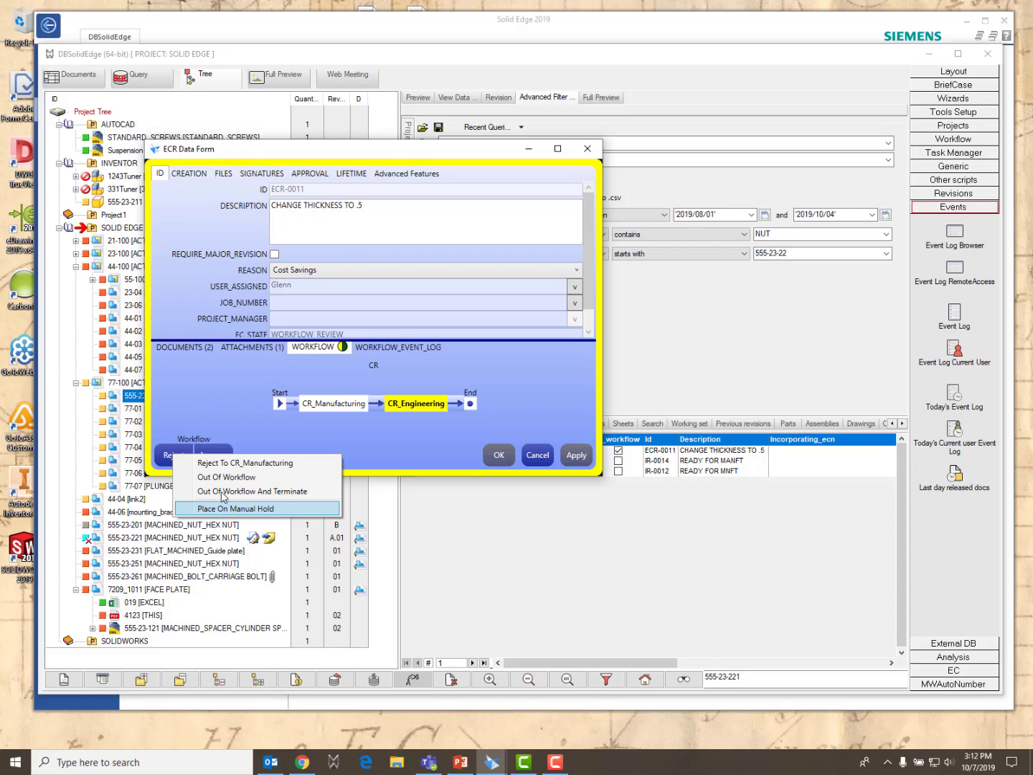
{"action": "left_click", "coordinate": [234, 384]}
{"action": "left_click", "coordinate": [228, 463]}
{"action": "left_click", "coordinate": [250, 466]}
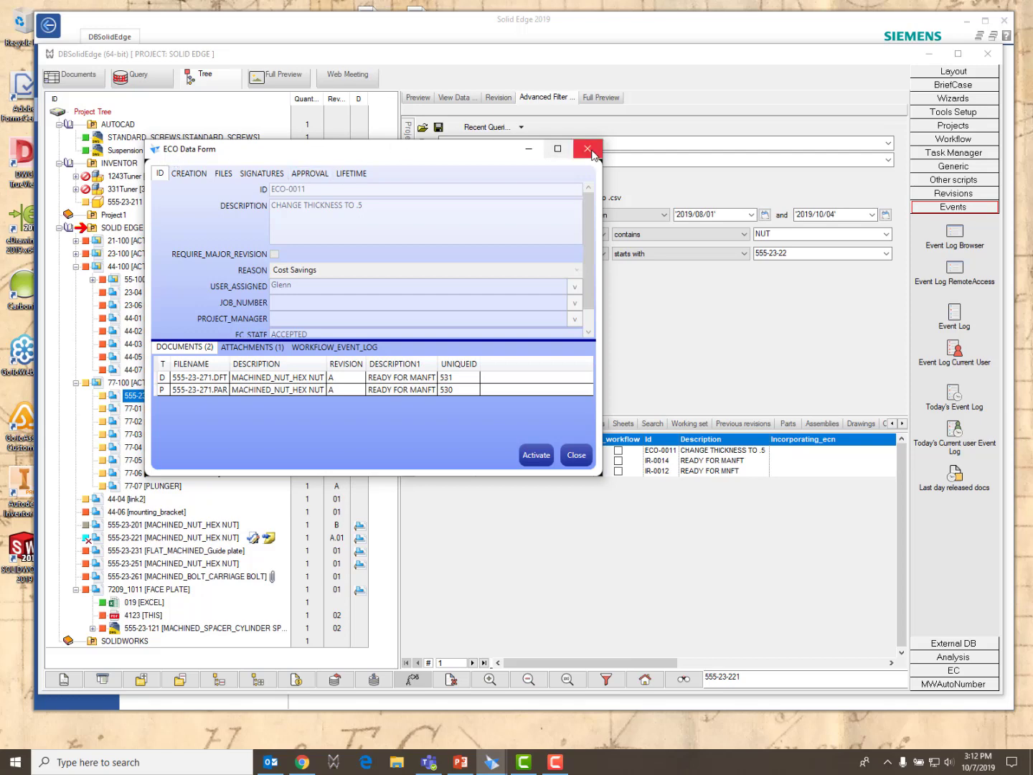
{"action": "left_click", "coordinate": [587, 149]}
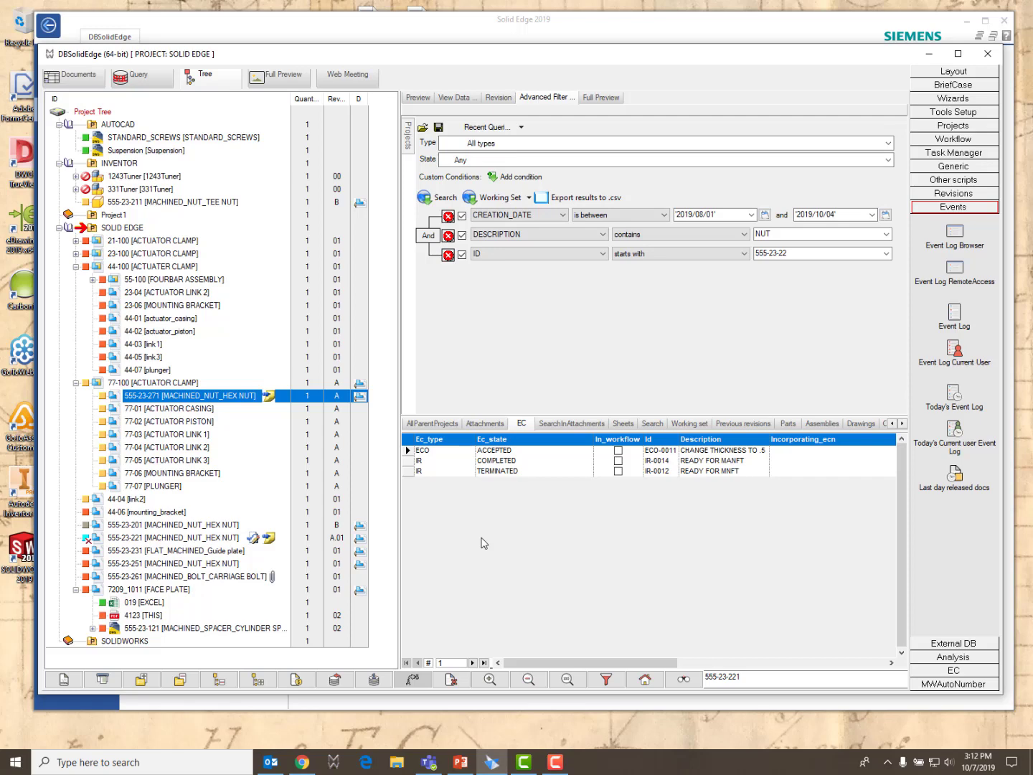
Check out the released hex nut 555-23-271 under assembly 77-100 as a new minor revision.
{"action": "right_click", "coordinate": [183, 400]}
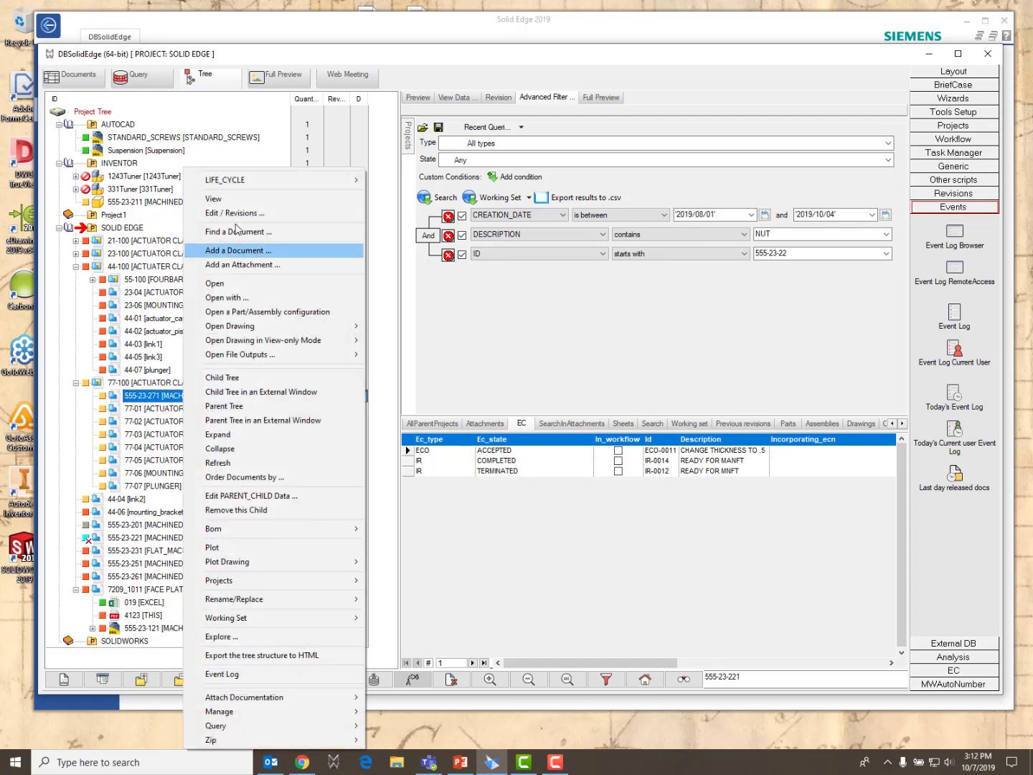
{"action": "mouse_move", "coordinate": [241, 188]}
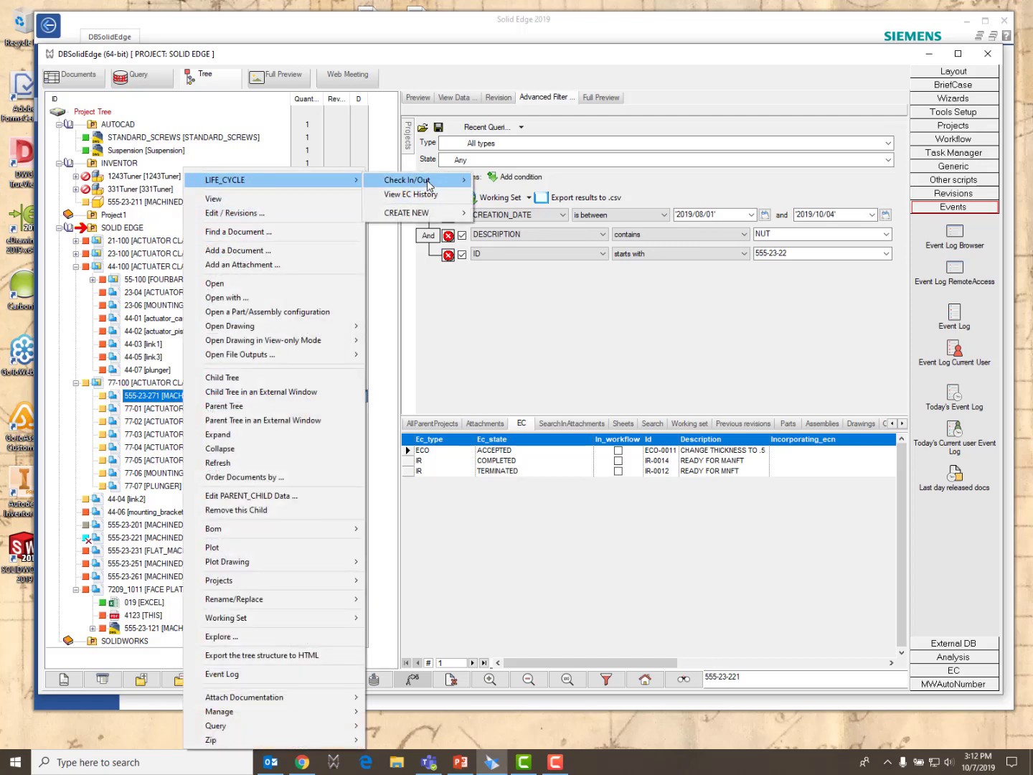
{"action": "mouse_move", "coordinate": [429, 185]}
{"action": "left_click", "coordinate": [535, 227]}
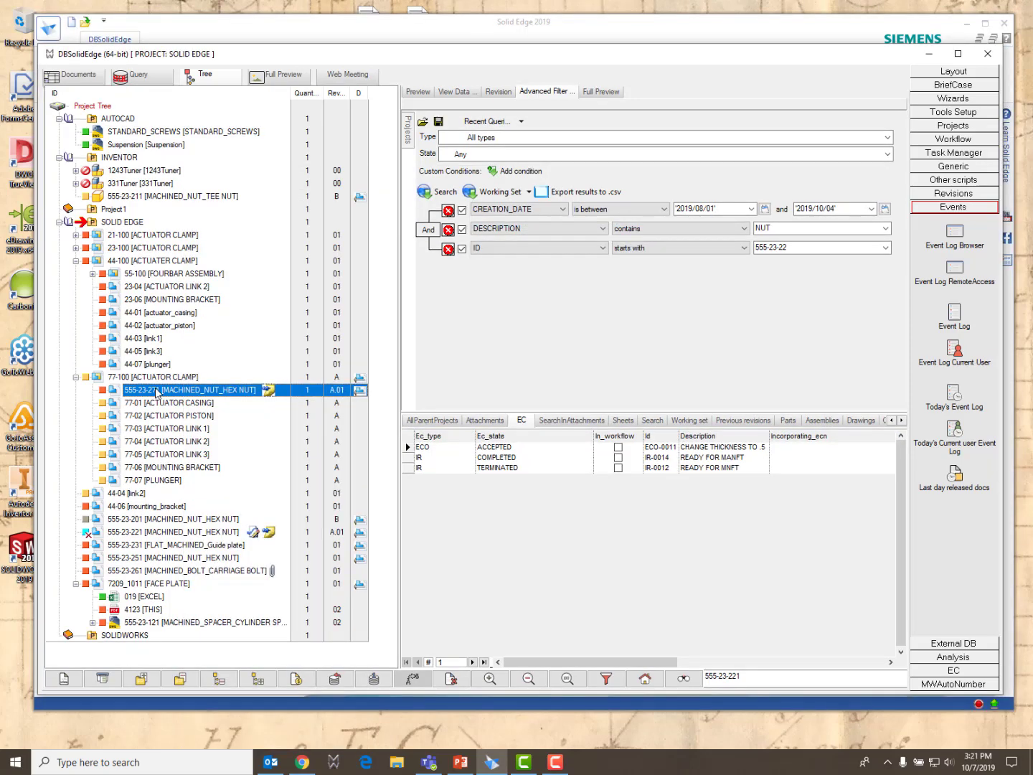
Check in hex nut 555-23-271 at revision A.01 with the revision description "INCORPORATED ECO".
{"action": "right_click", "coordinate": [156, 393]}
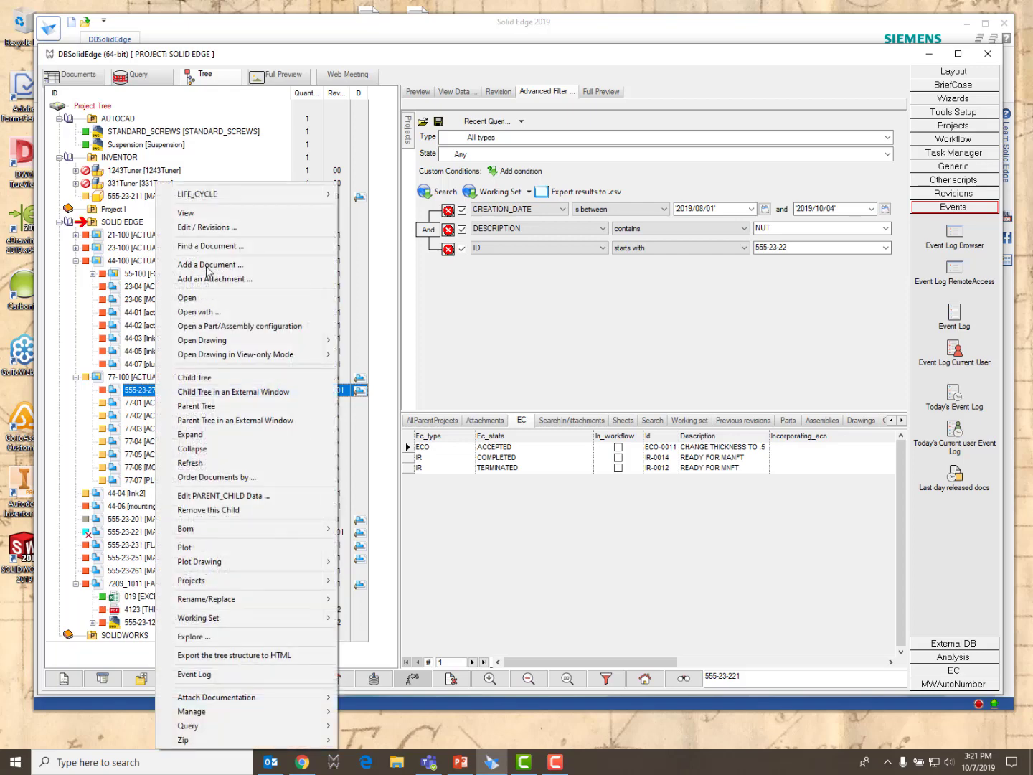
{"action": "mouse_move", "coordinate": [244, 194]}
{"action": "mouse_move", "coordinate": [375, 194]}
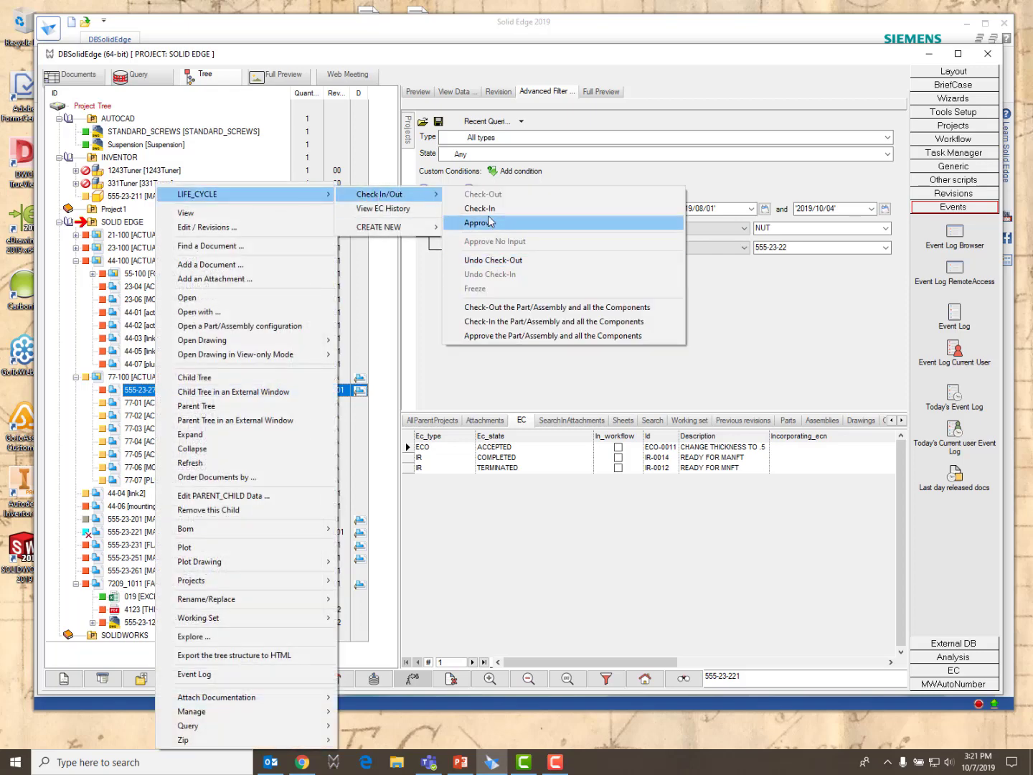
{"action": "left_click", "coordinate": [479, 208]}
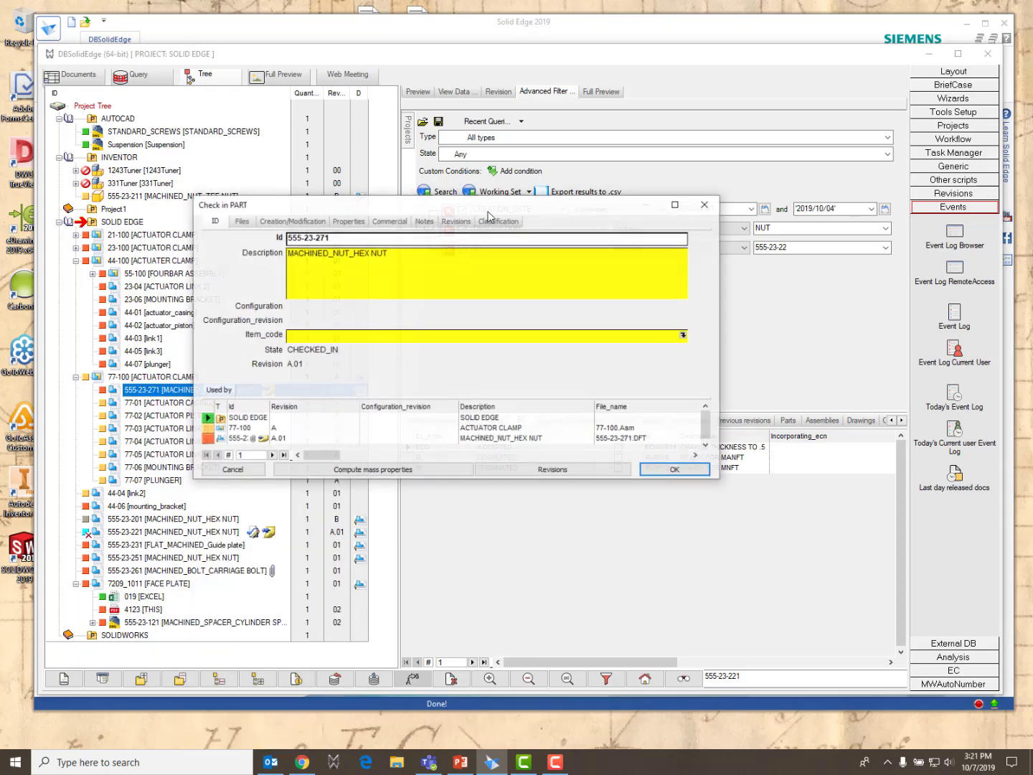
{"action": "left_click", "coordinate": [553, 470]}
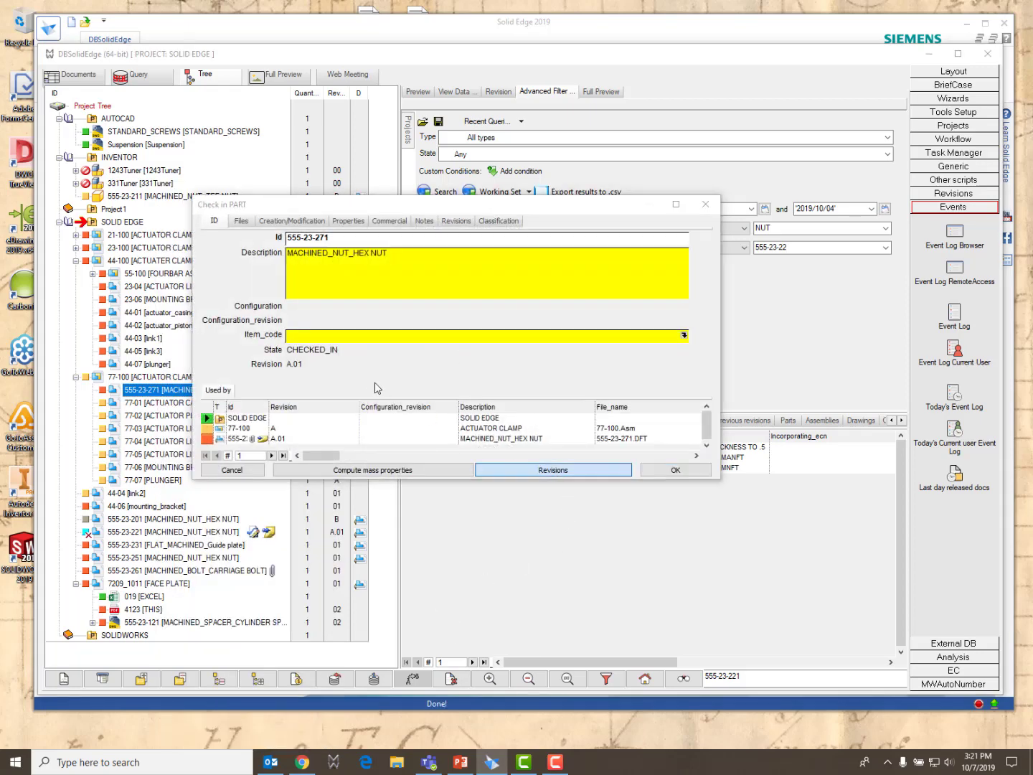
{"action": "left_click", "coordinate": [494, 325]}
{"action": "type", "text": "INCORPORATED ECO"}
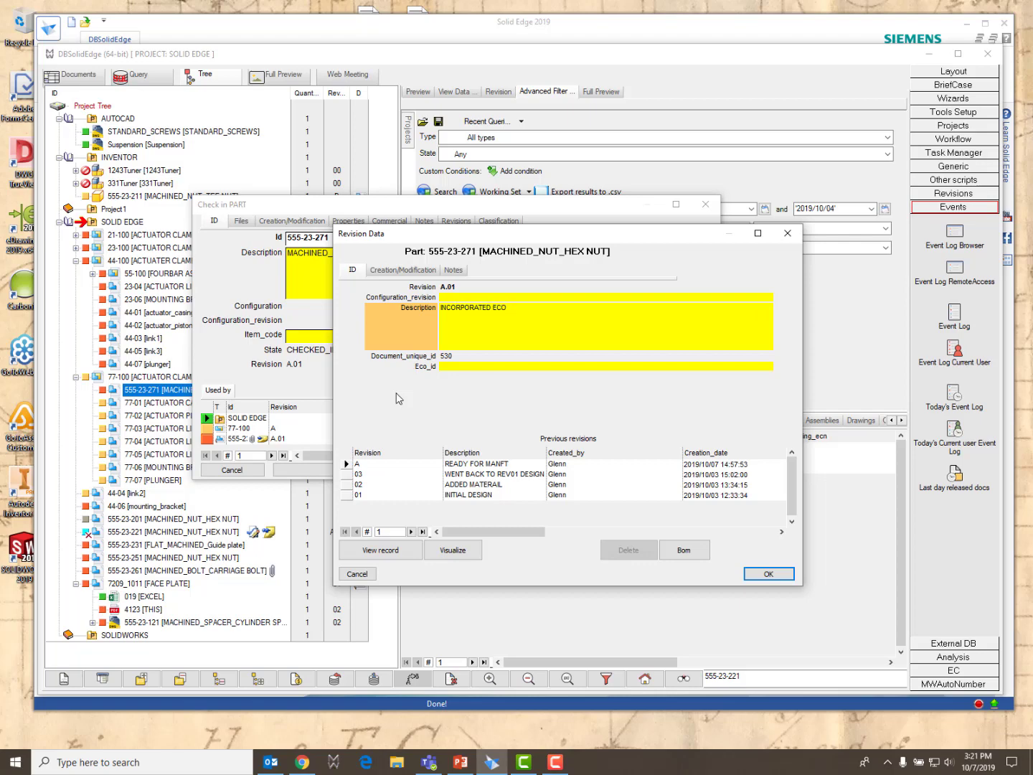
{"action": "left_click", "coordinate": [765, 575]}
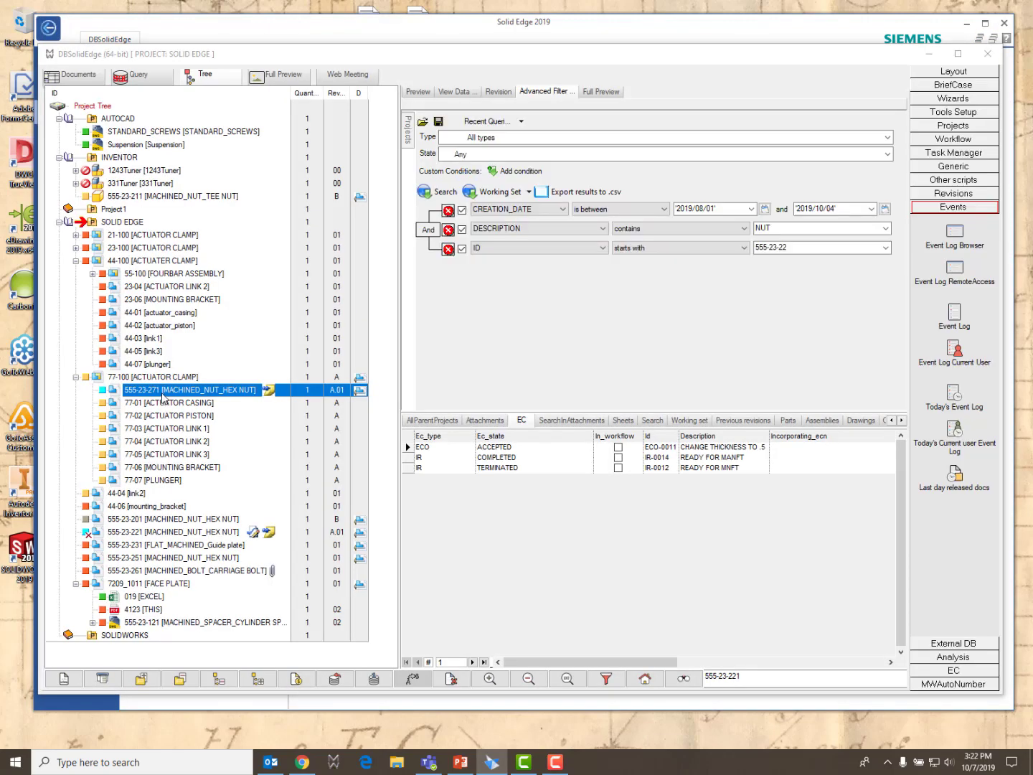
Create a new ECN for hex nut 555-23-271 under assembly 77-100, incorporating ECO-0011.
{"action": "right_click", "coordinate": [163, 394]}
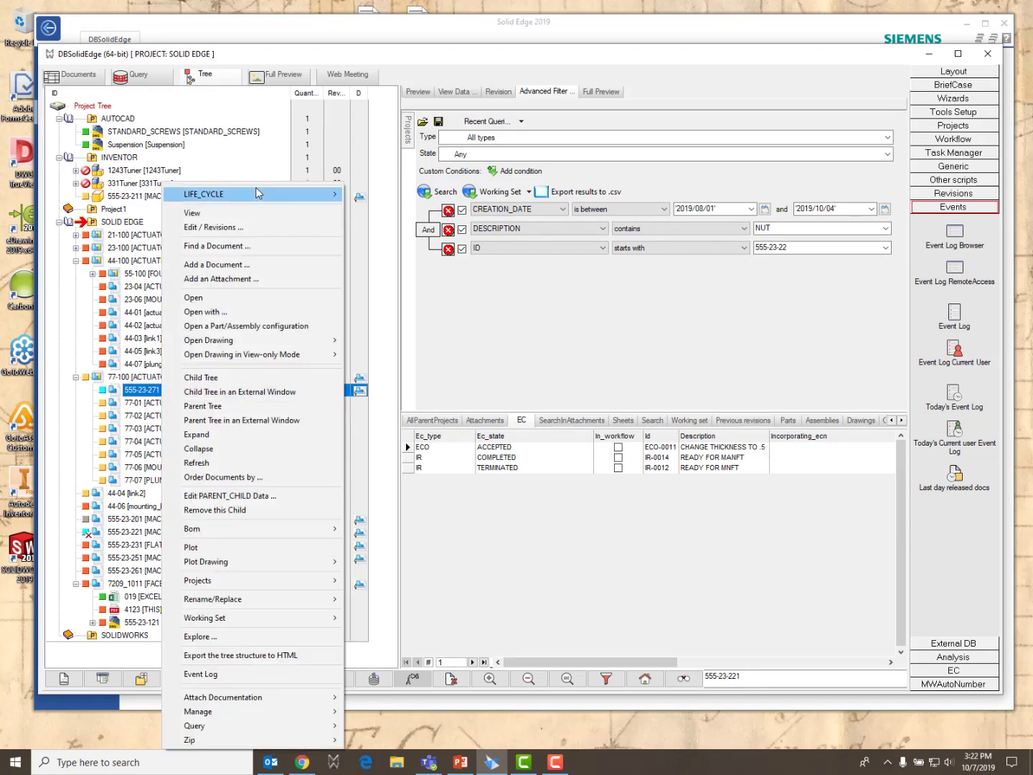
{"action": "mouse_move", "coordinate": [288, 198]}
{"action": "mouse_move", "coordinate": [388, 227]}
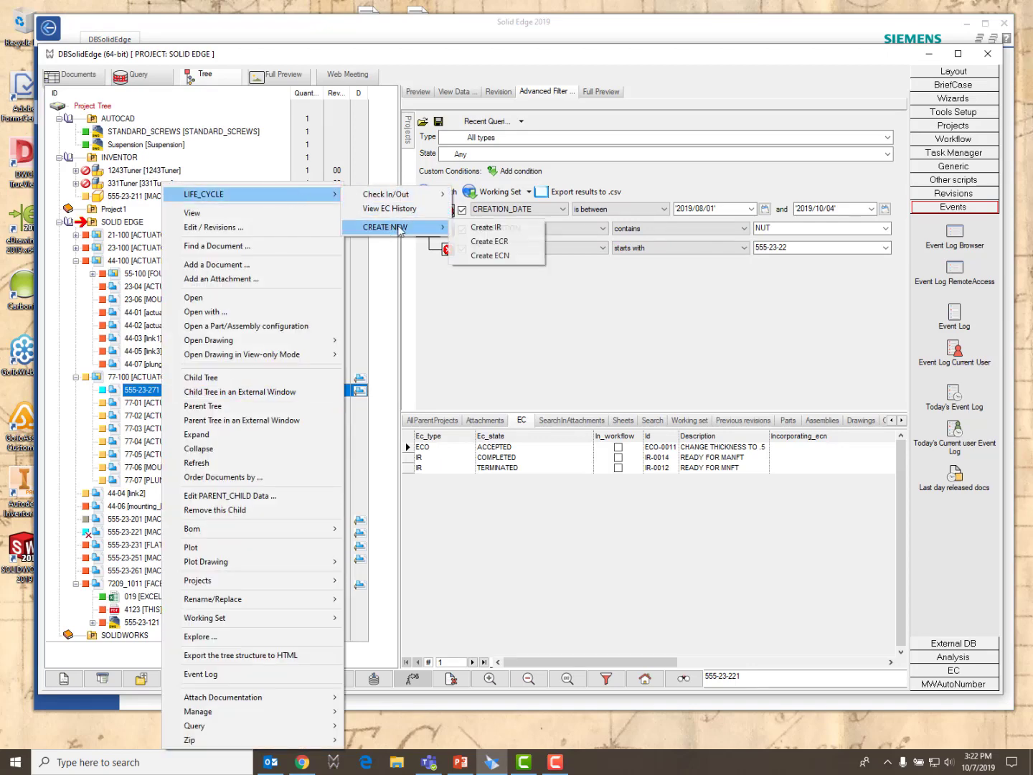
{"action": "left_click", "coordinate": [500, 256]}
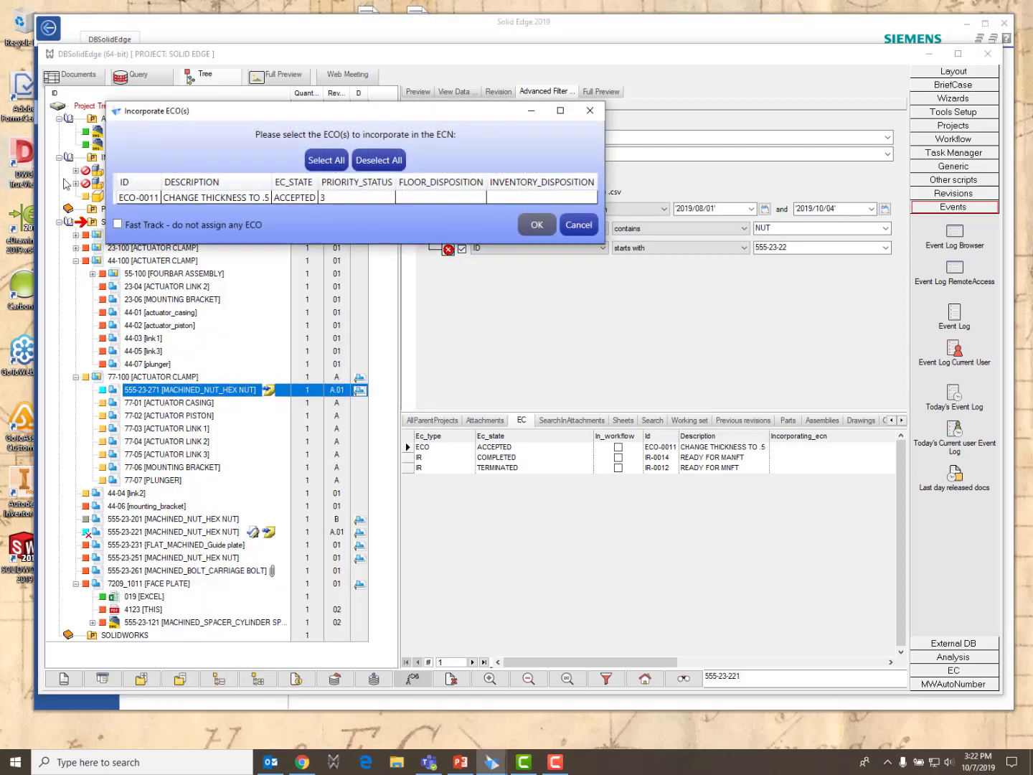
{"action": "left_click", "coordinate": [136, 198]}
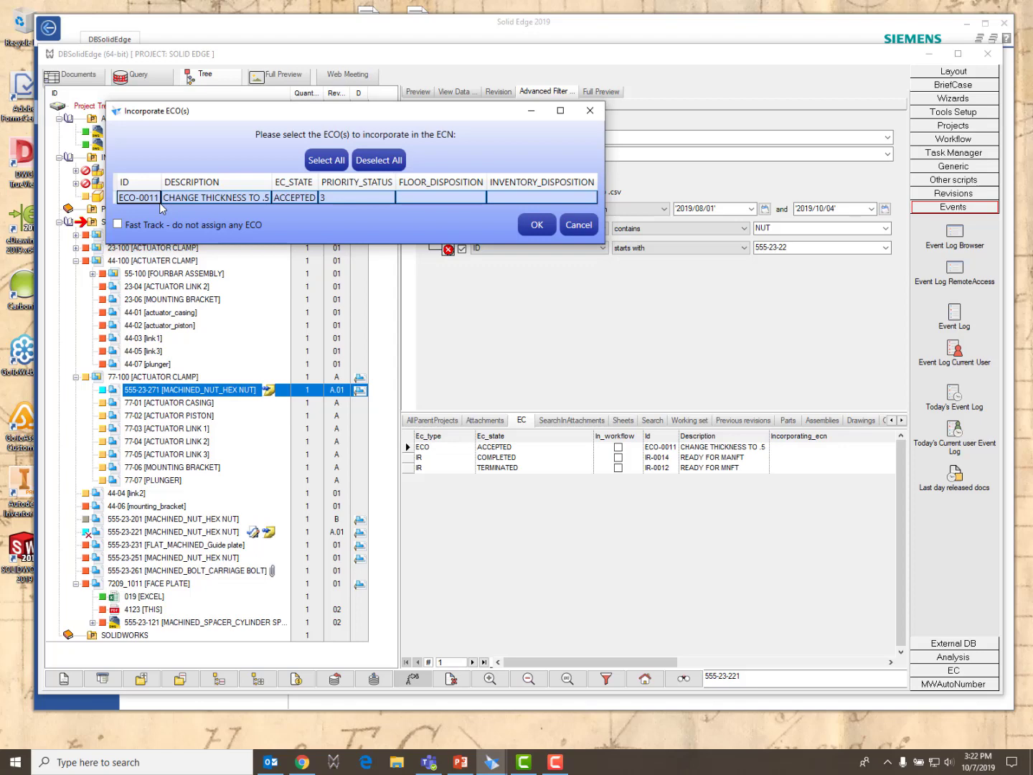
{"action": "left_click", "coordinate": [539, 225]}
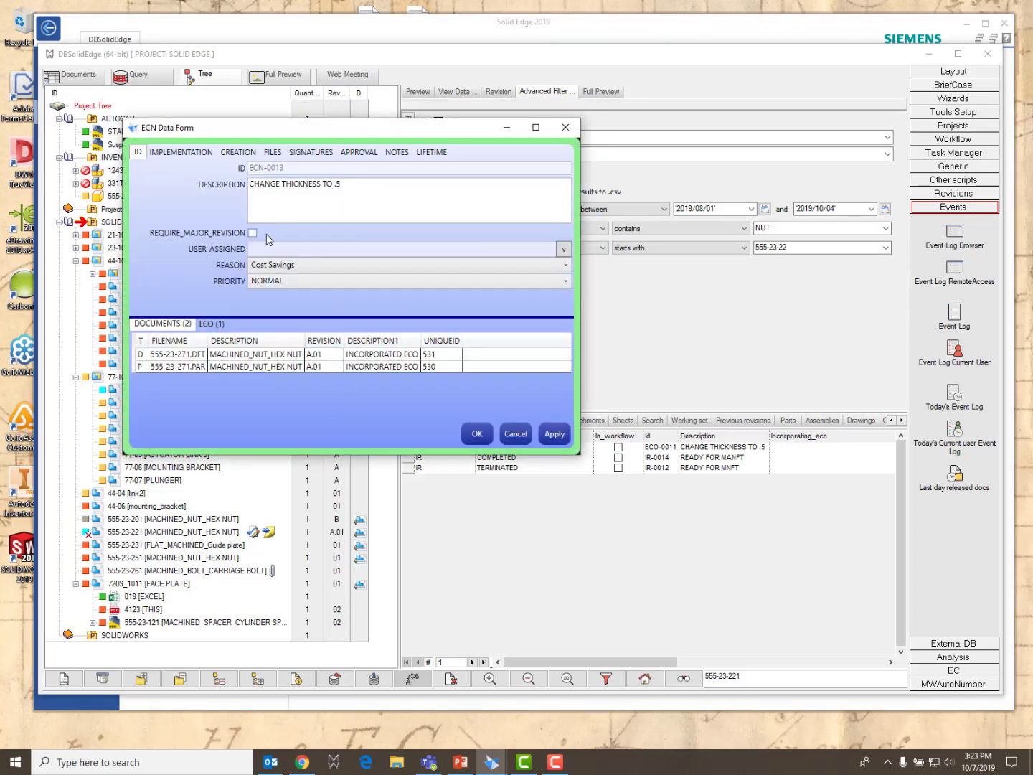
Require a major revision on the ECN and apply it, assign a user, and set the priority to CRITICAL.
{"action": "left_click", "coordinate": [252, 233]}
{"action": "left_click", "coordinate": [553, 435]}
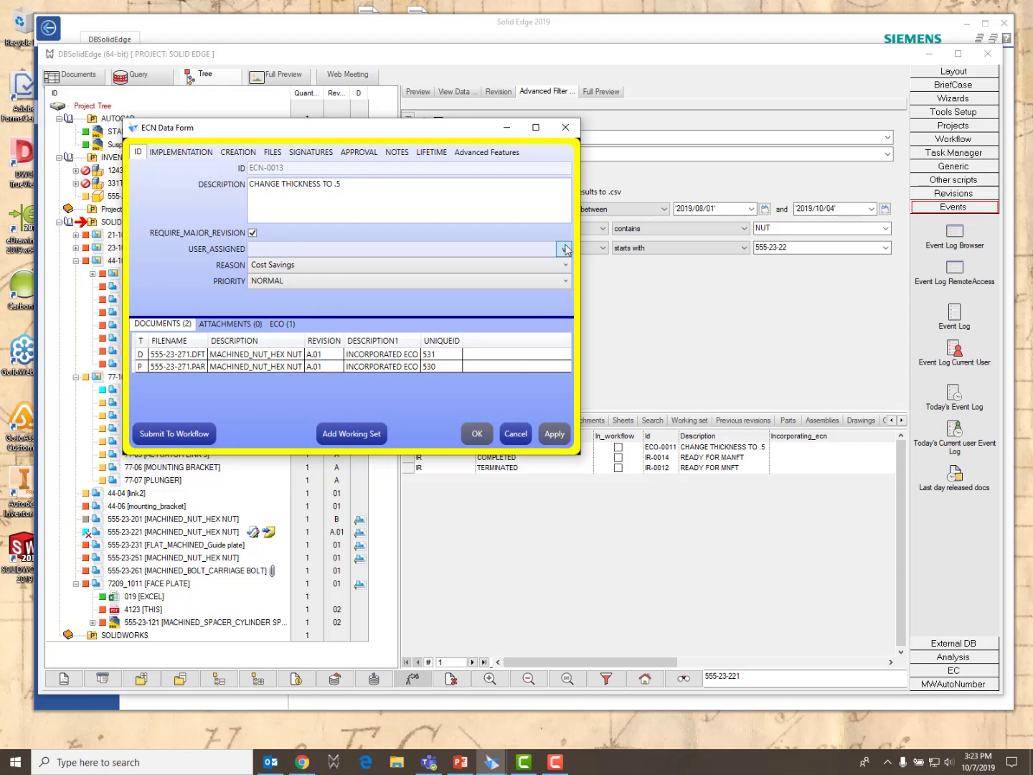
{"action": "left_click", "coordinate": [363, 249]}
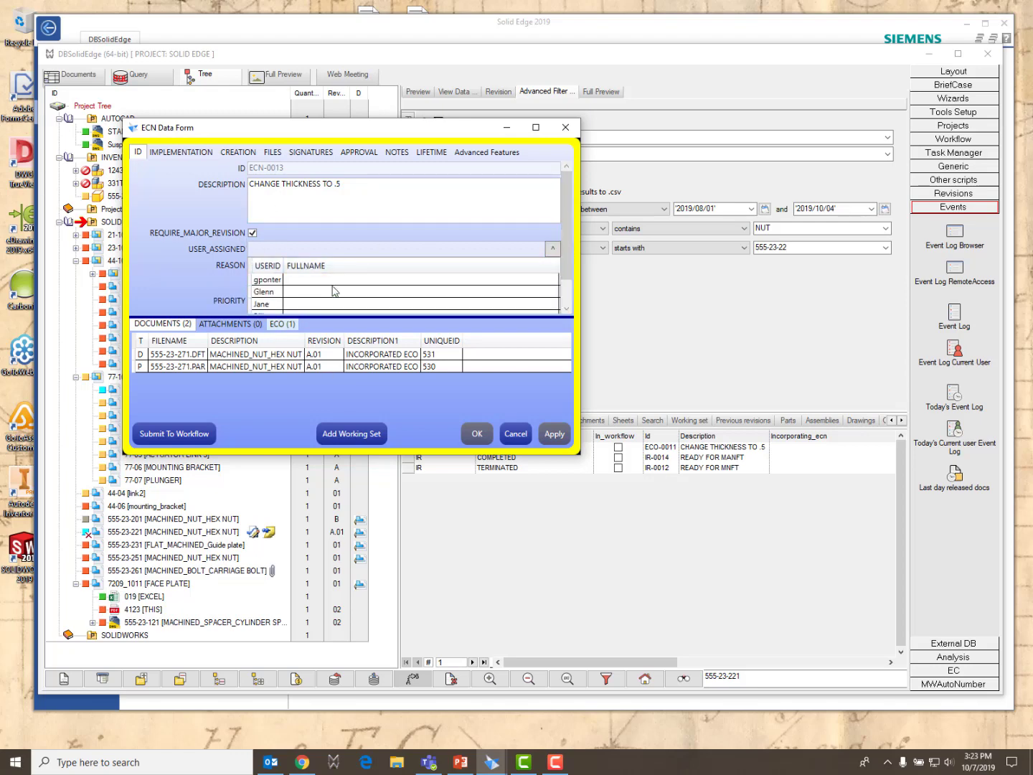
{"action": "left_click", "coordinate": [264, 292]}
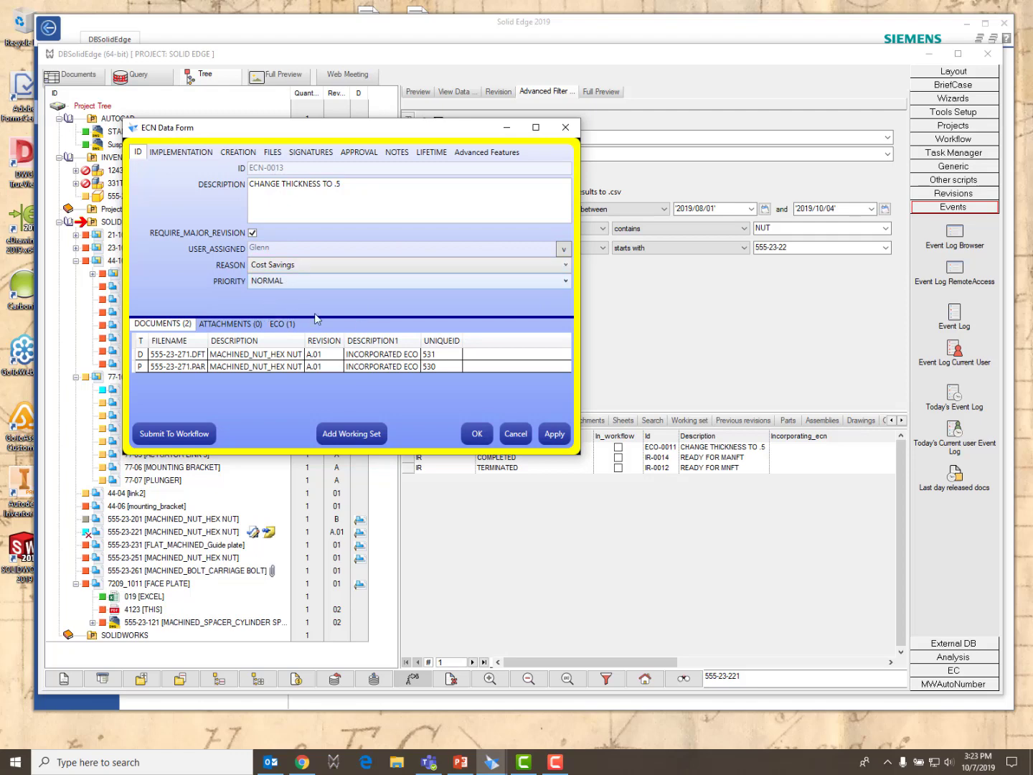
{"action": "left_click", "coordinate": [530, 282]}
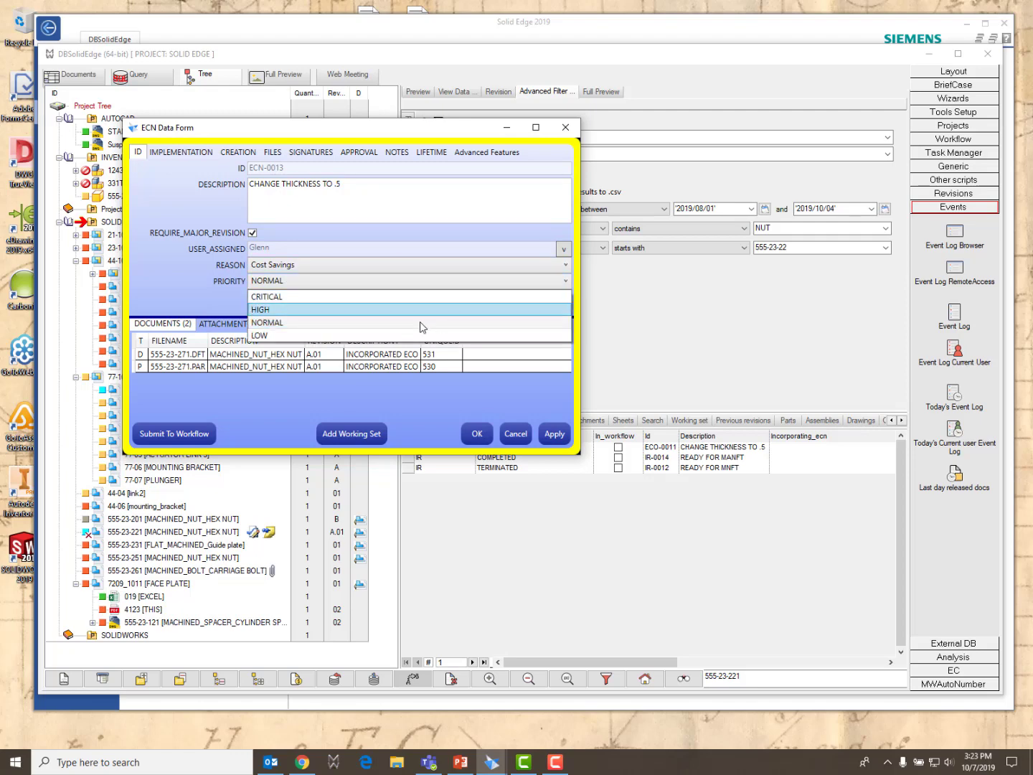
{"action": "left_click", "coordinate": [296, 299]}
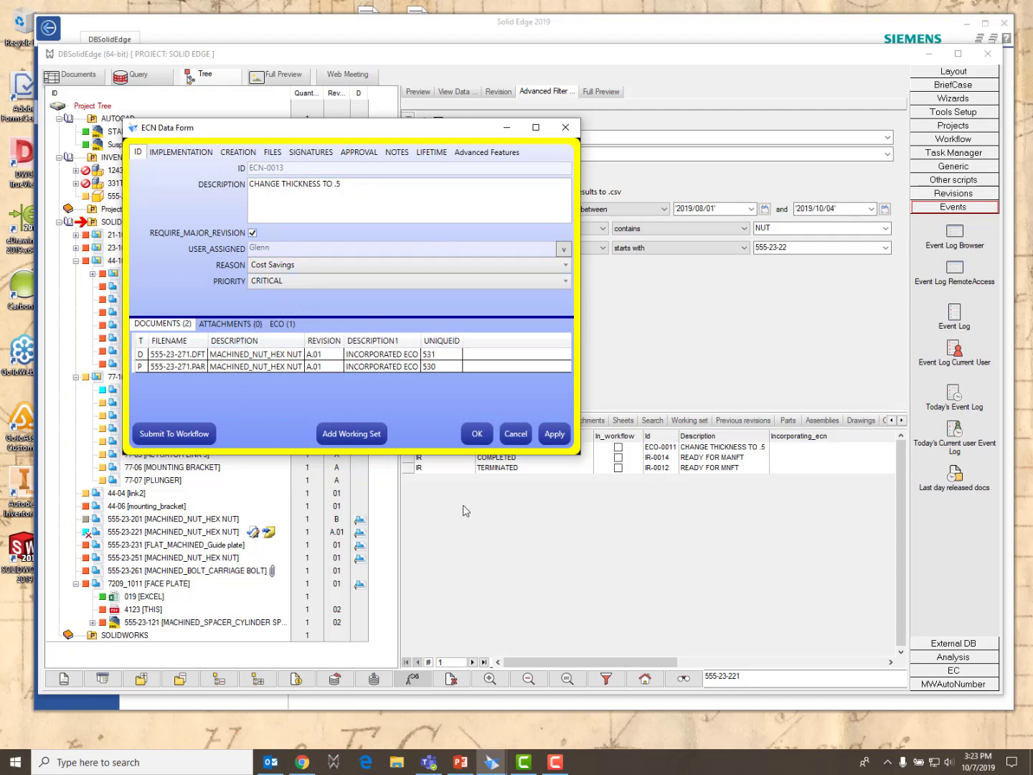
Submit the ECN to workflow, review its approval stages, and close the data form.
{"action": "left_click", "coordinate": [201, 439]}
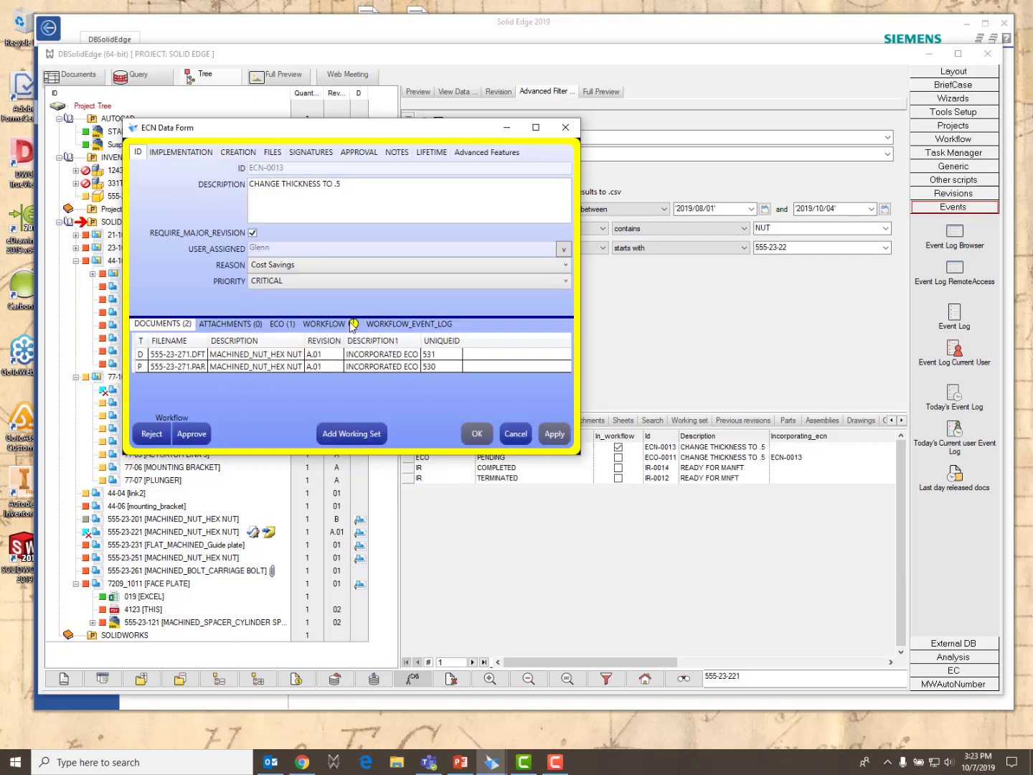
{"action": "left_click", "coordinate": [324, 325]}
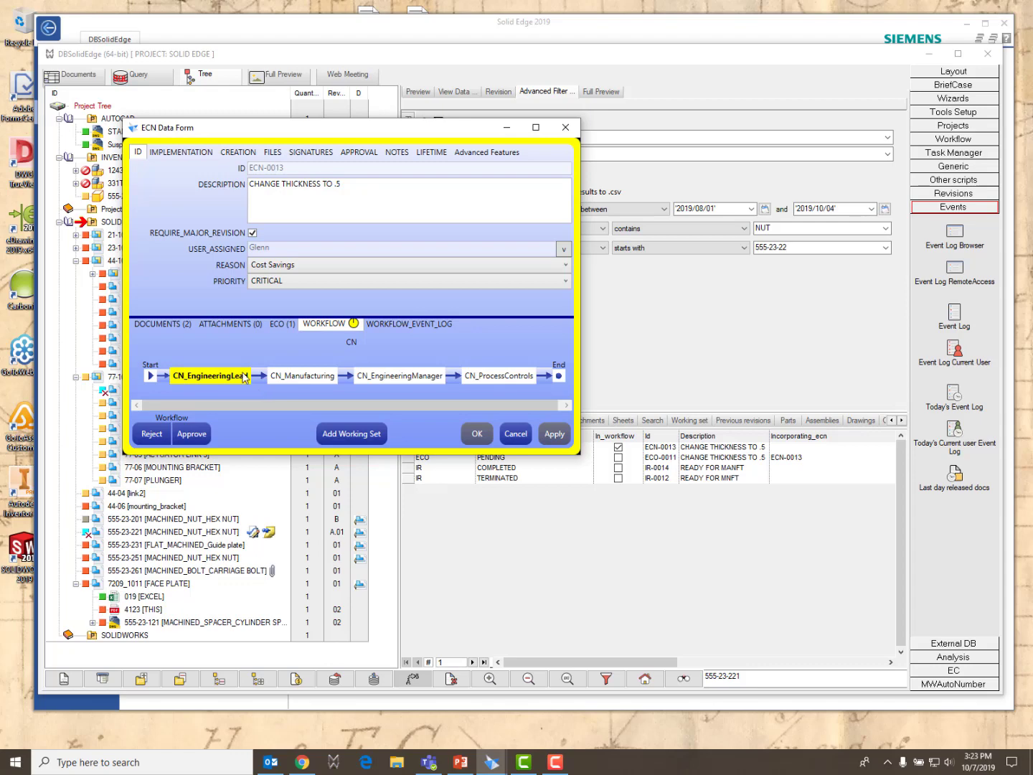
{"action": "left_click", "coordinate": [568, 130]}
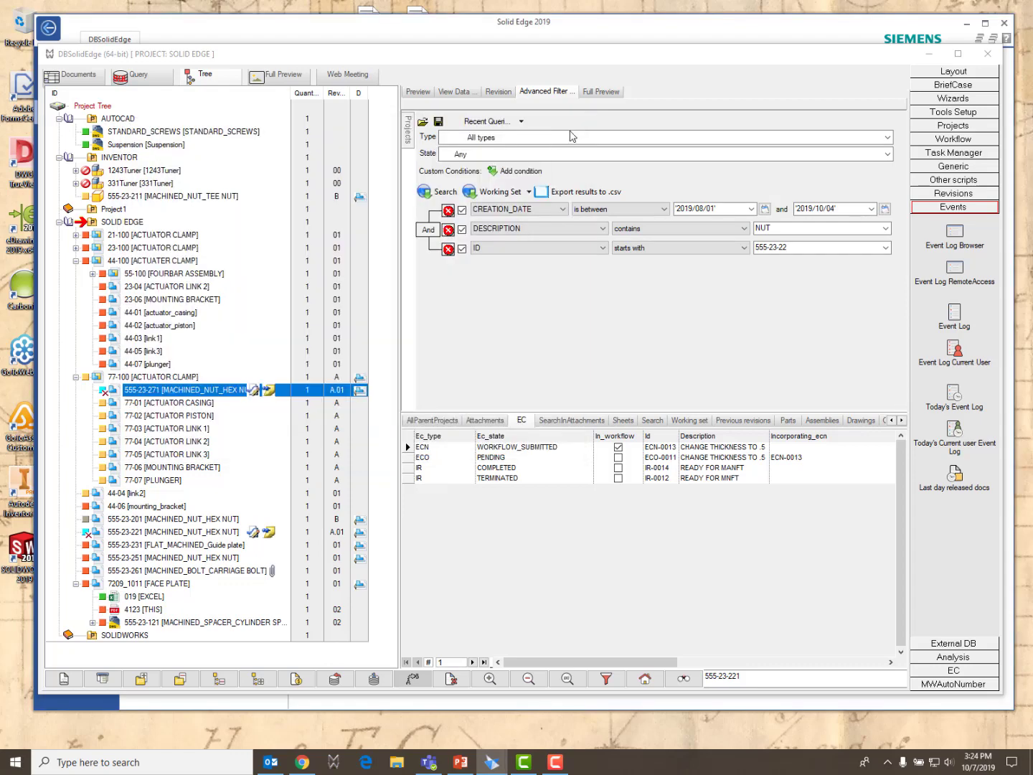
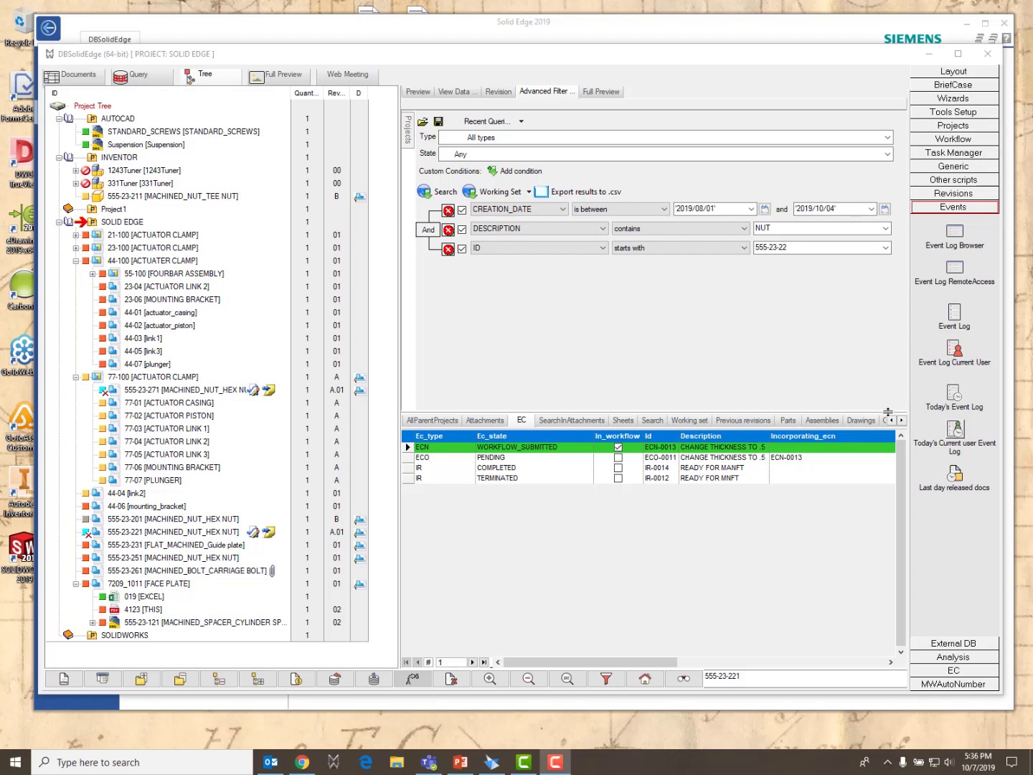
Export ECN-0013 to Excel, then review the engineering change notice form in Excel and close it.
{"action": "right_click", "coordinate": [491, 451]}
{"action": "mouse_move", "coordinate": [531, 511]}
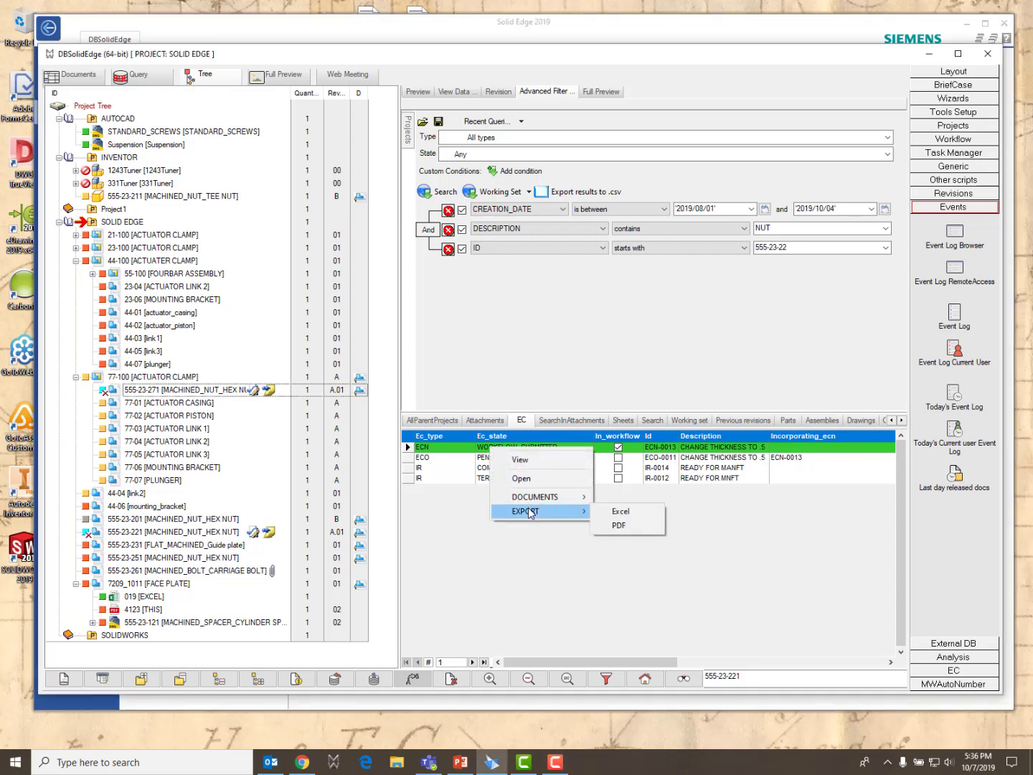
{"action": "left_click", "coordinate": [622, 511]}
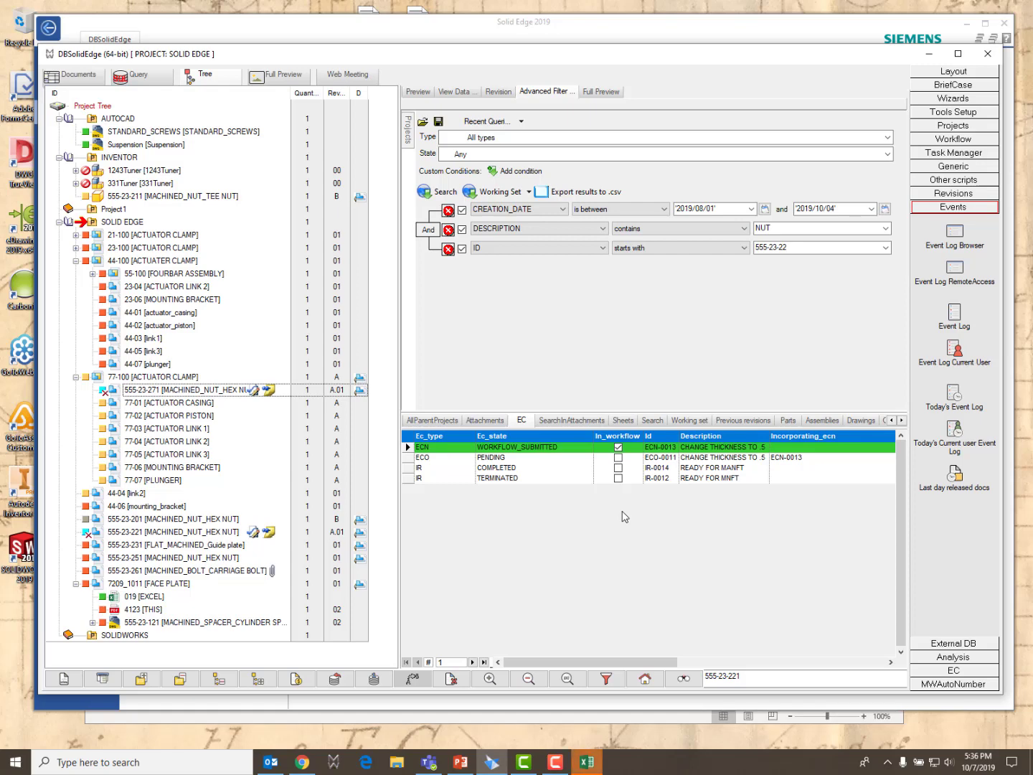
{"action": "left_click", "coordinate": [595, 764]}
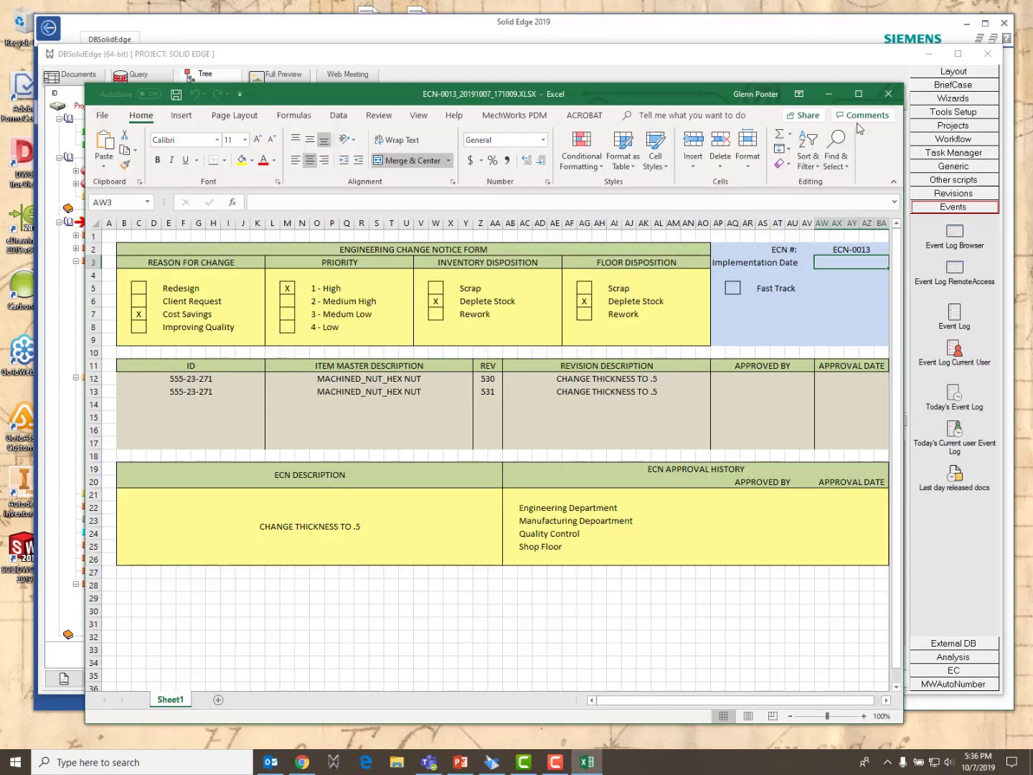
{"action": "left_click", "coordinate": [888, 97]}
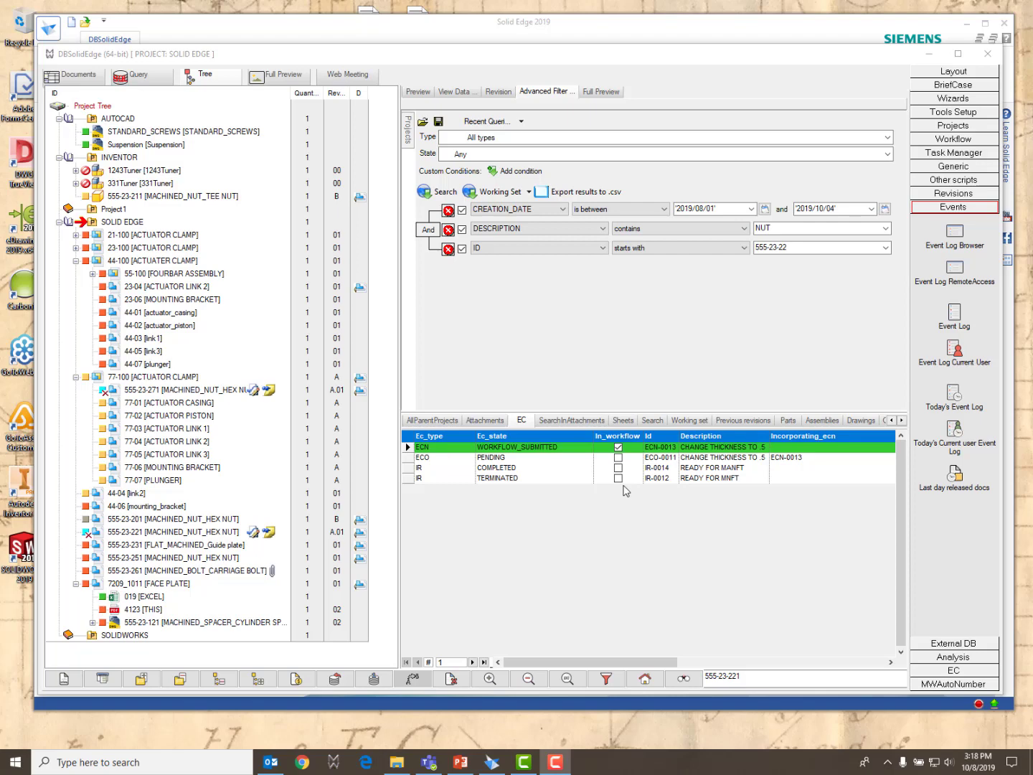
Open the Assembly duplication wizard for assembly 23-100 with components 23-03, 23-04, 23-06 and 23-07 selected.
{"action": "left_click", "coordinate": [122, 247]}
{"action": "left_click", "coordinate": [76, 249]}
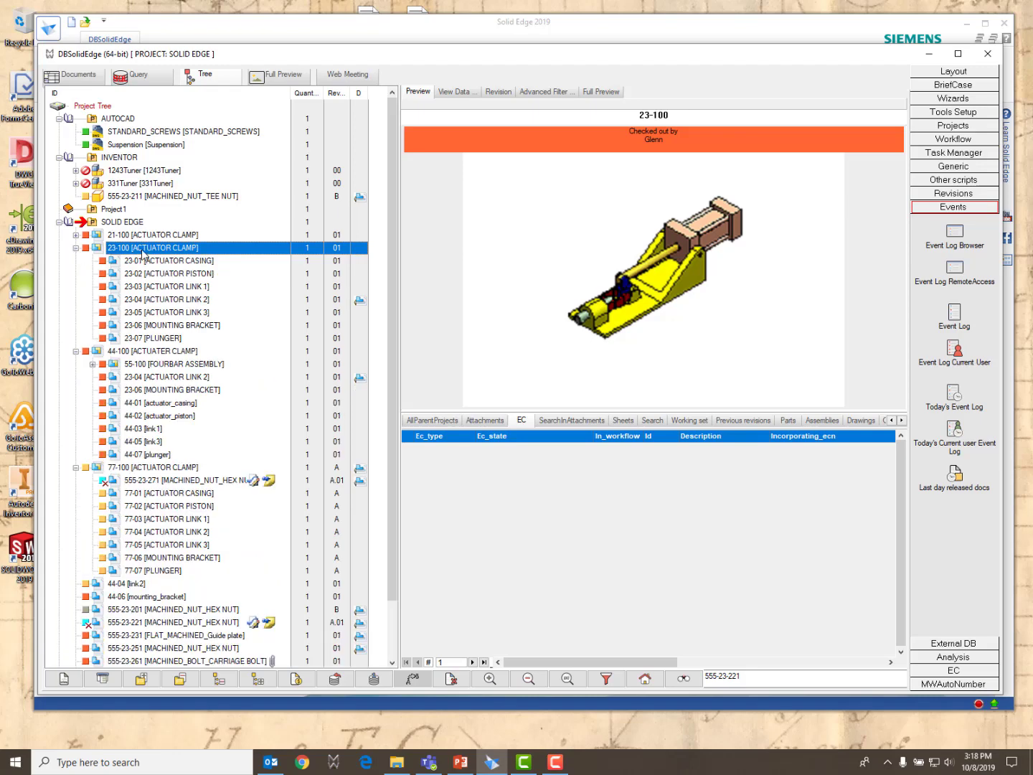
{"action": "left_click", "coordinate": [946, 100]}
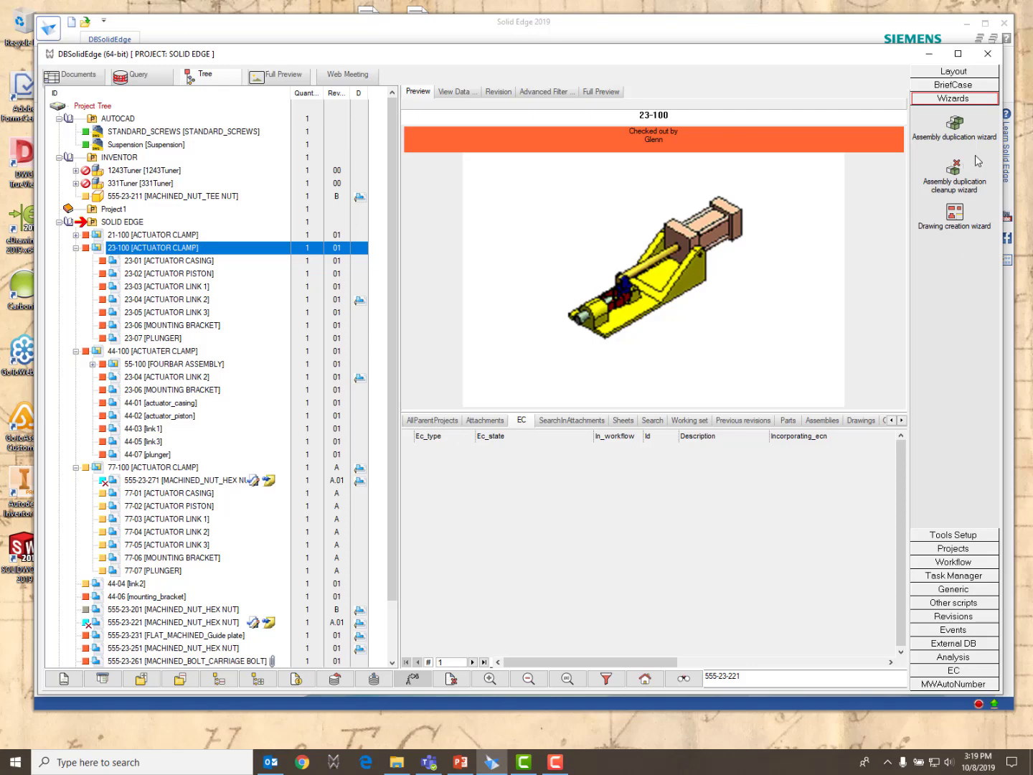
{"action": "left_click", "coordinate": [140, 248]}
{"action": "left_click", "coordinate": [159, 287]}
{"action": "left_click", "coordinate": [157, 300], "text": "ctrl"}
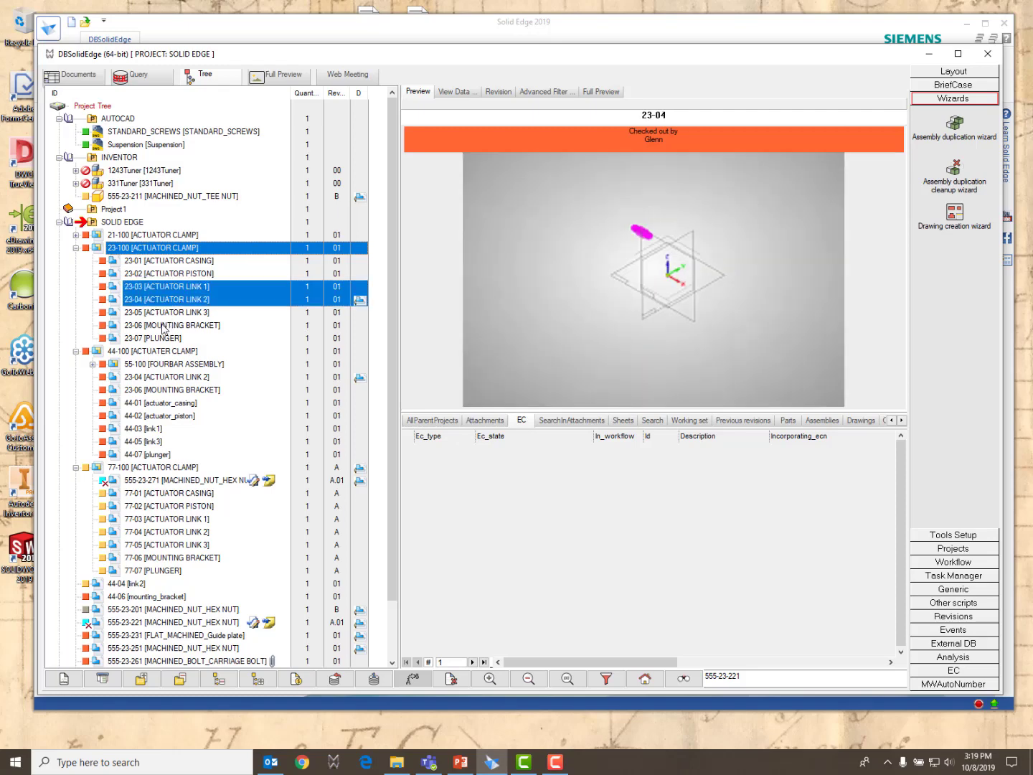
{"action": "left_click", "coordinate": [167, 326], "text": "ctrl"}
{"action": "left_click", "coordinate": [159, 337], "text": "ctrl"}
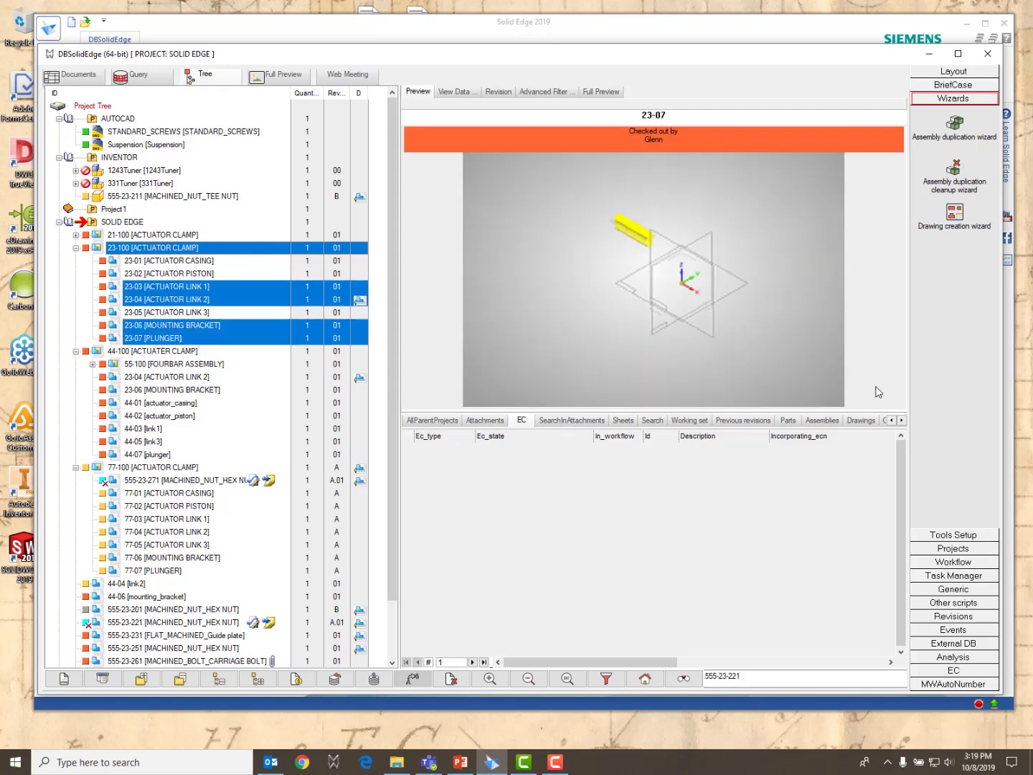
{"action": "left_click", "coordinate": [959, 128]}
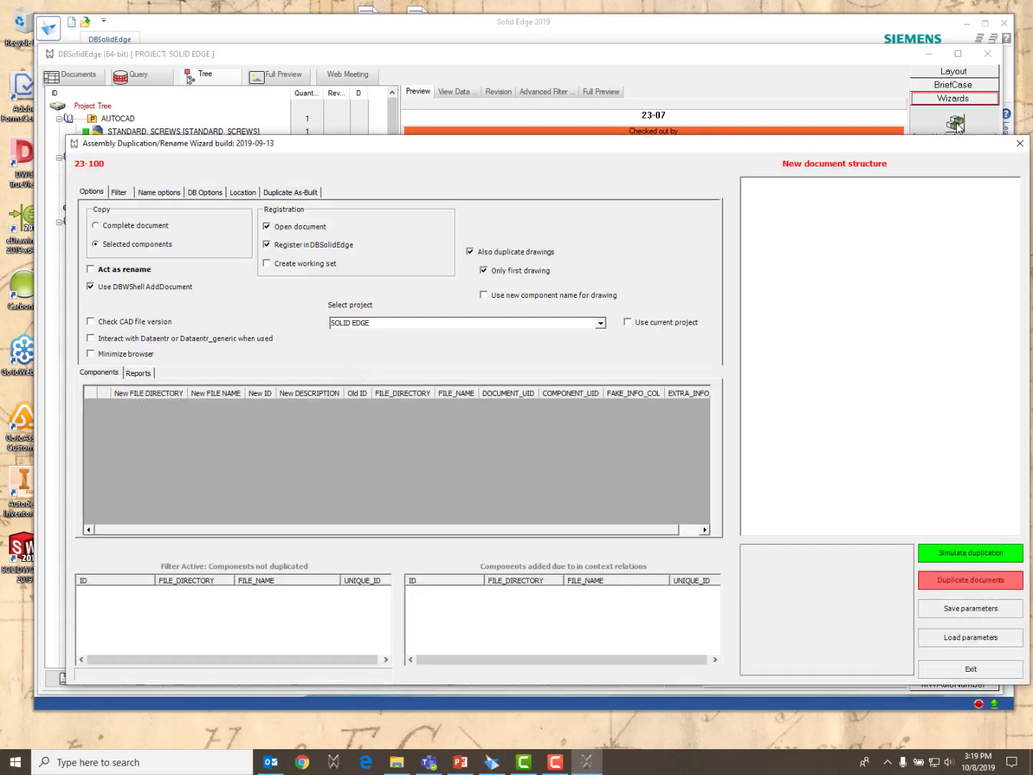
Set the file naming to replace 23 with 88 and simulate duplicating the selected components of 23-100.
{"action": "left_click_drag", "start_coordinate": [422, 148], "coordinate": [407, 117]}
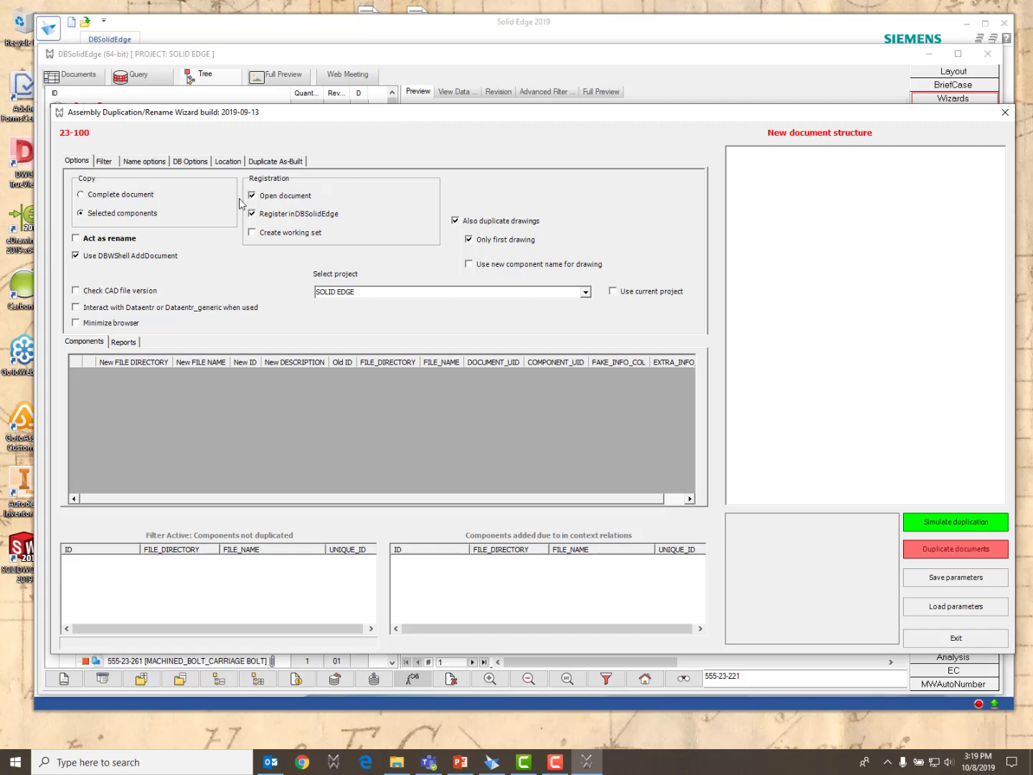
{"action": "left_click", "coordinate": [146, 162]}
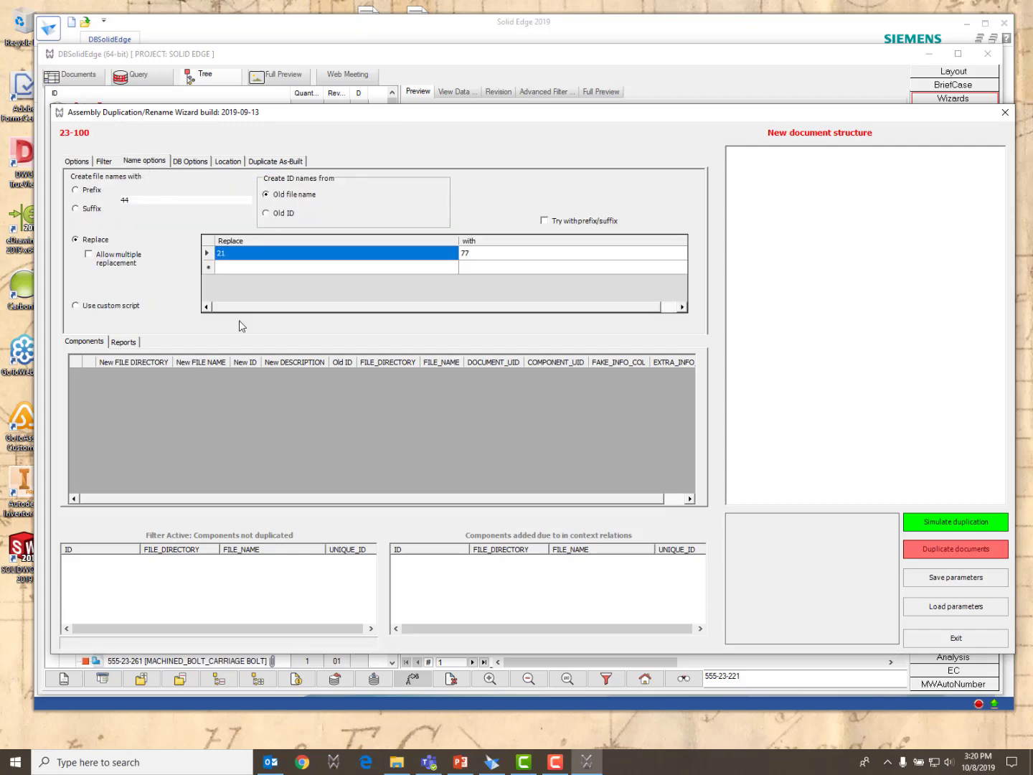
{"action": "left_click_drag", "start_coordinate": [333, 119], "coordinate": [314, 332]}
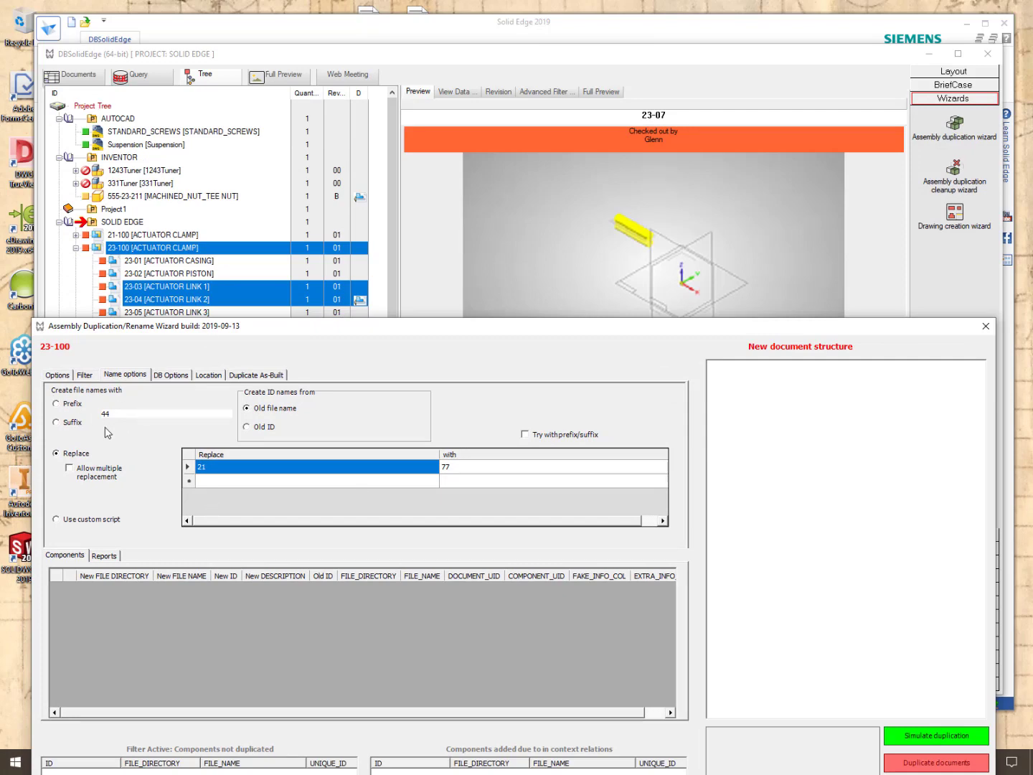
{"action": "left_click", "coordinate": [56, 454]}
{"action": "left_click", "coordinate": [225, 469]}
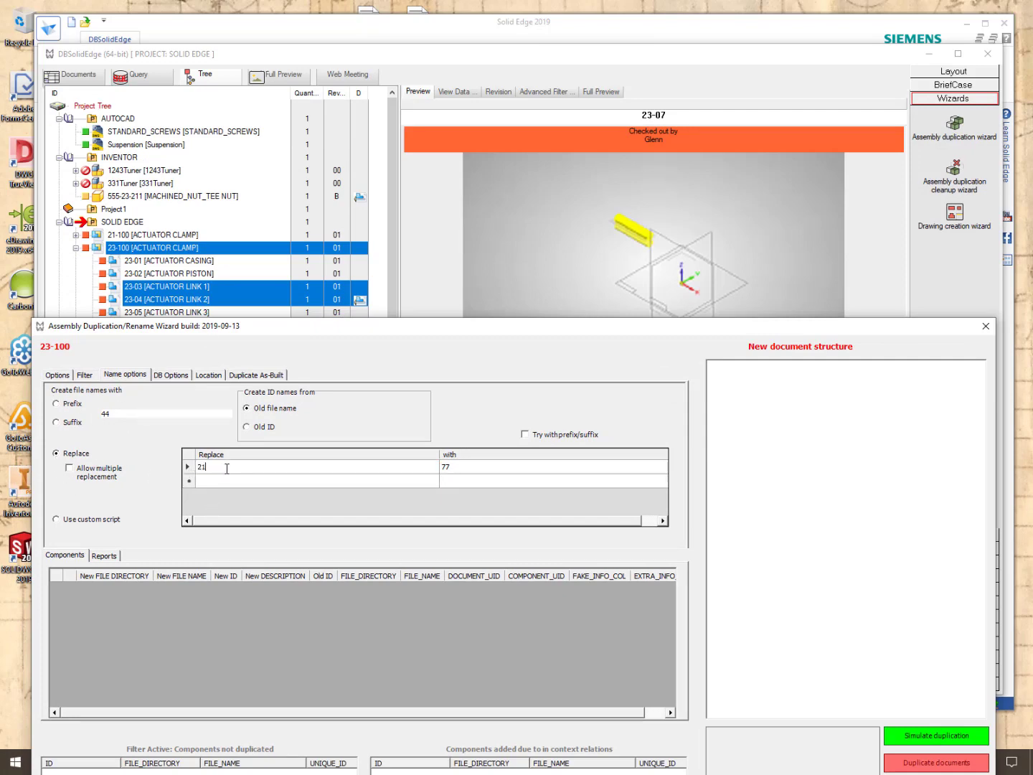
{"action": "double_click", "coordinate": [202, 467]}
{"action": "type", "text": "23"}
{"action": "left_click", "coordinate": [461, 467]}
{"action": "left_click", "coordinate": [463, 469]}
{"action": "left_click", "coordinate": [465, 470]}
{"action": "type", "text": "88"}
{"action": "left_click_drag", "start_coordinate": [434, 331], "coordinate": [434, 133]}
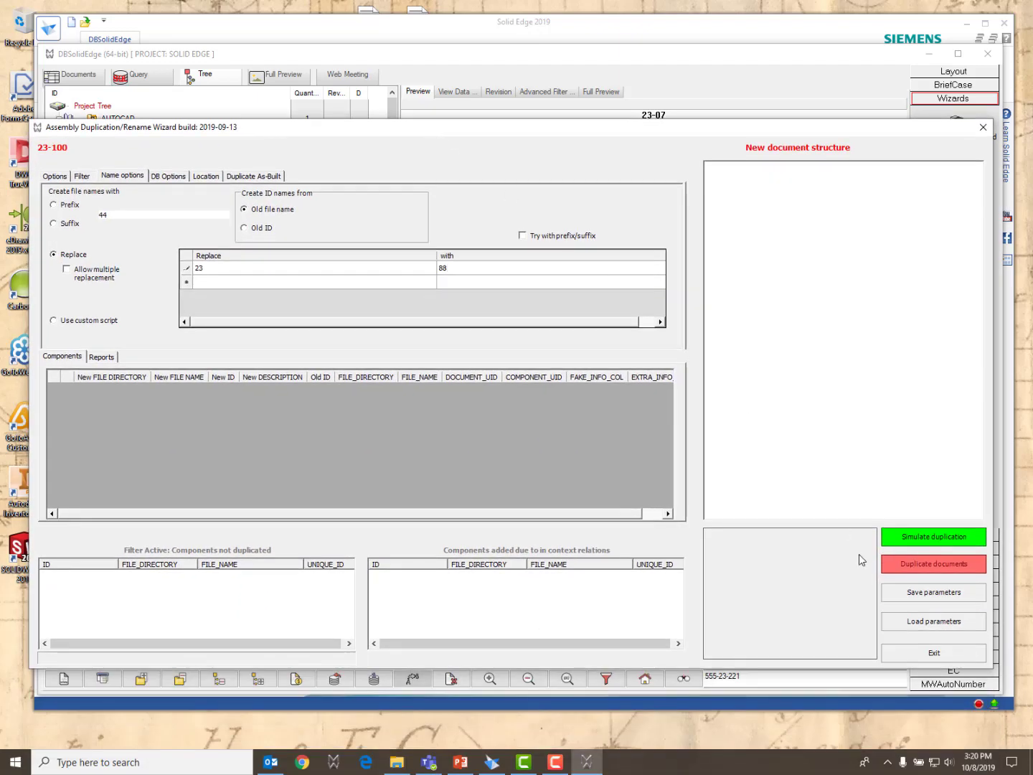
{"action": "left_click", "coordinate": [923, 543]}
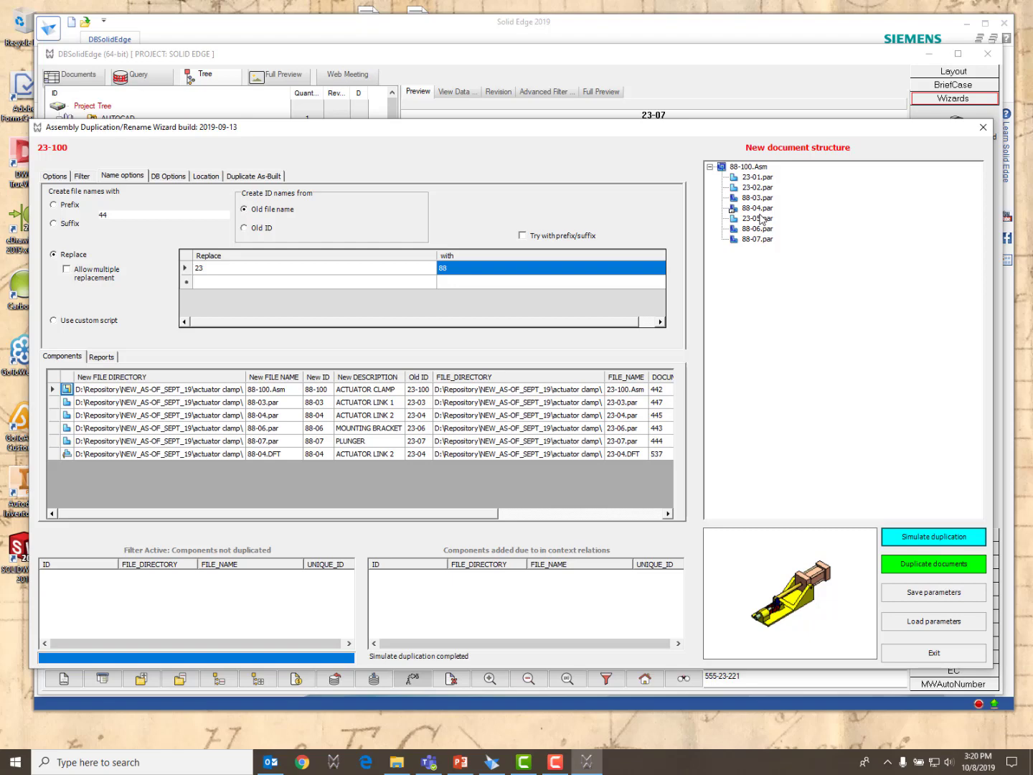
Change the copy option to Complete document and simulate the duplication of the whole 23-100 assembly.
{"action": "left_click", "coordinate": [55, 175]}
{"action": "left_click", "coordinate": [60, 209]}
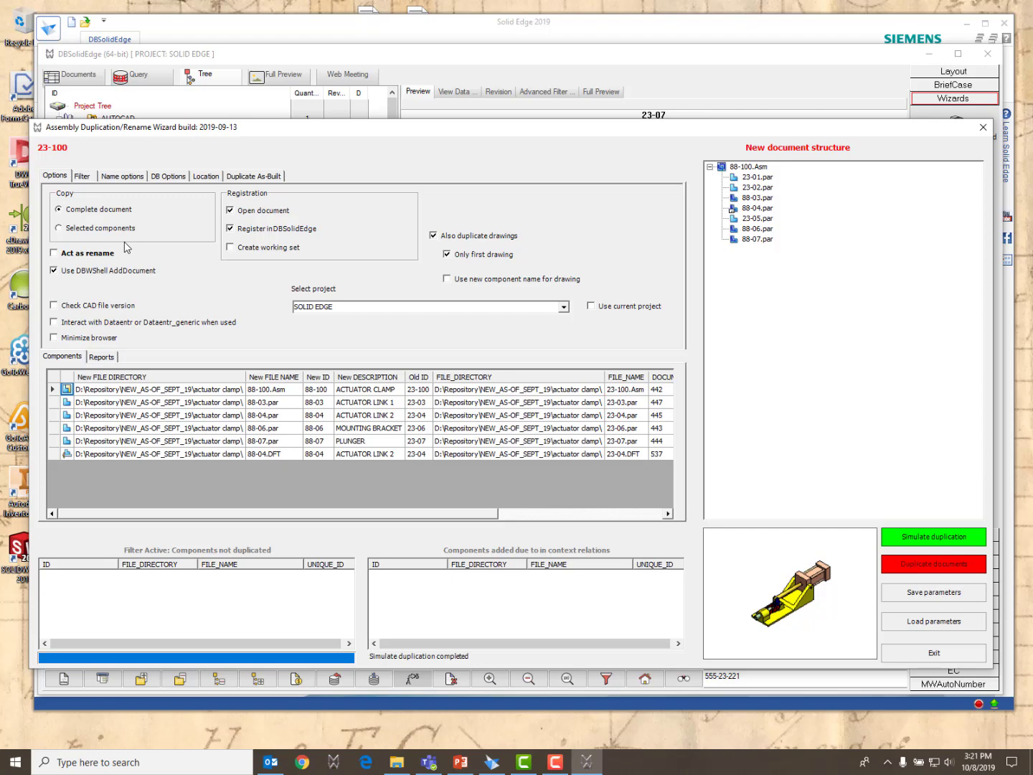
{"action": "left_click", "coordinate": [122, 176]}
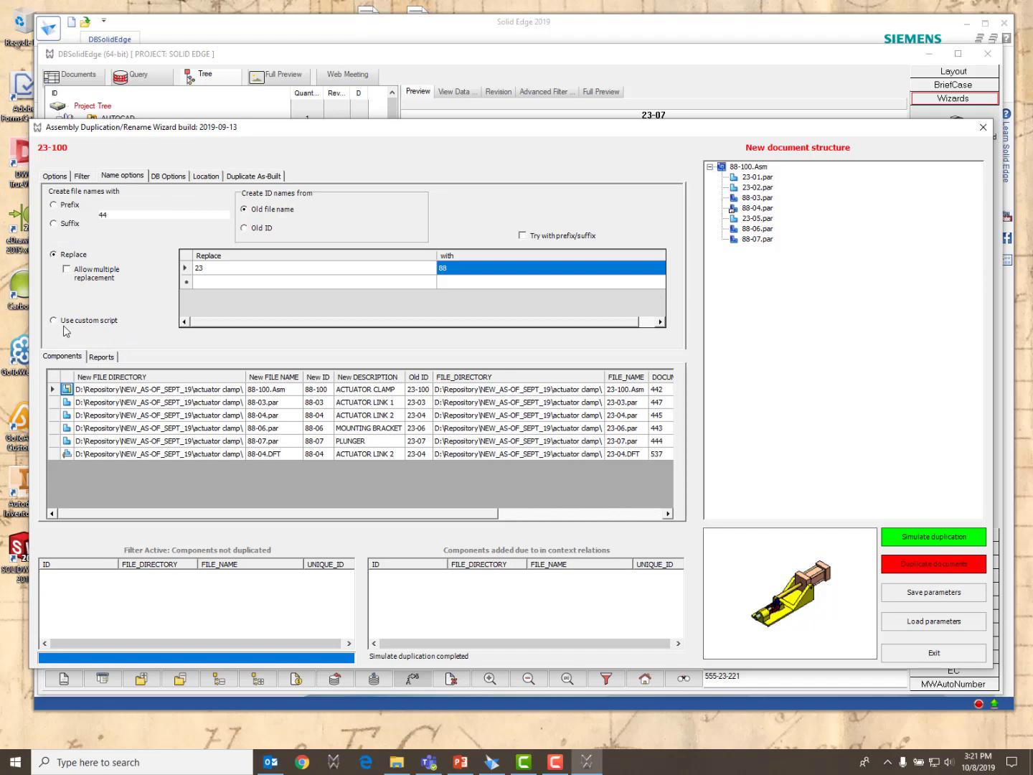
{"action": "key", "text": "ctrl+shift+Tab"}
{"action": "key", "text": "ctrl+shift+Tab"}
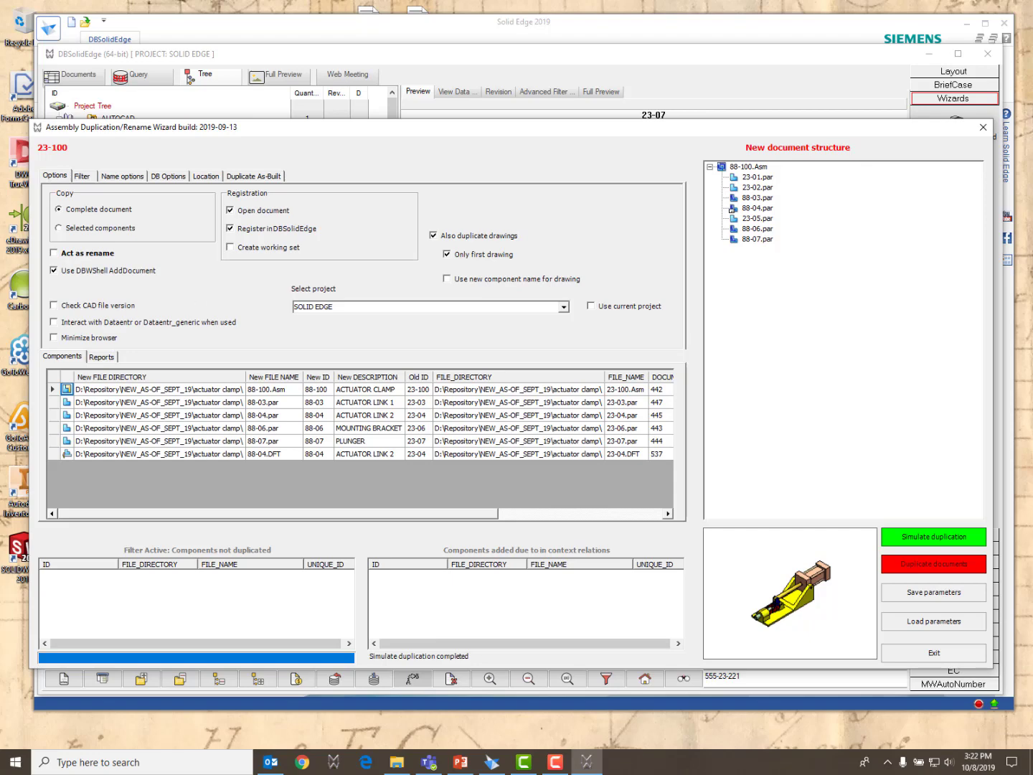
{"action": "left_click", "coordinate": [946, 542]}
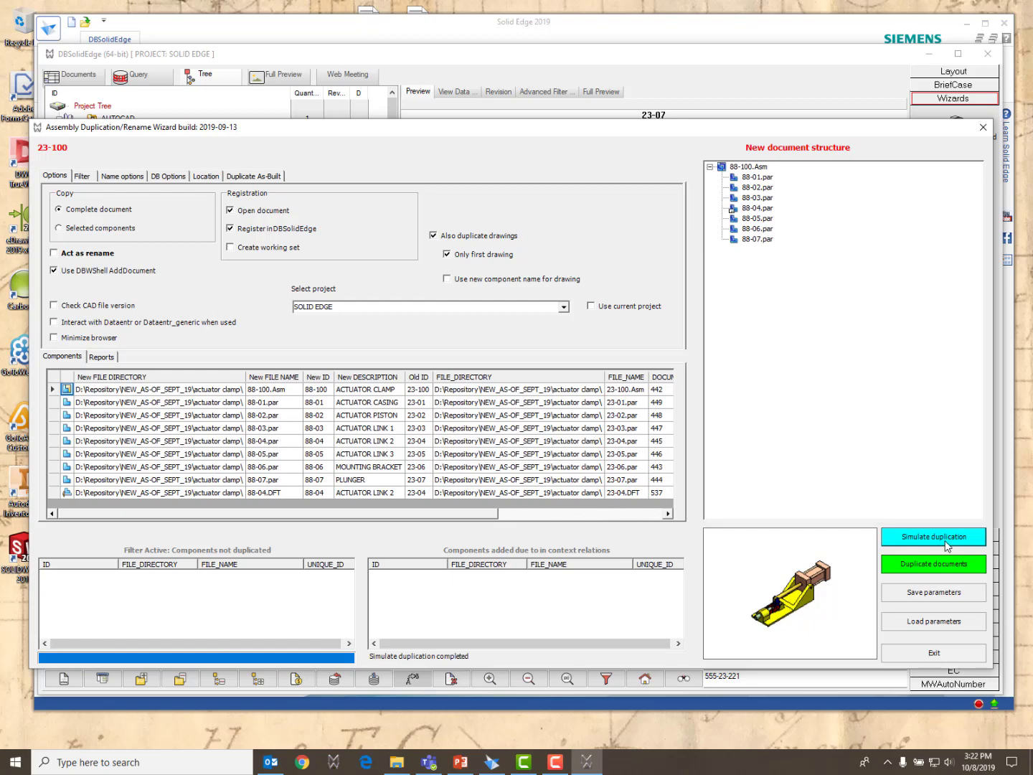
Enable the Act as rename option for the complete 23-100 assembly and uncover the project tree behind the wizard.
{"action": "left_click", "coordinate": [55, 254]}
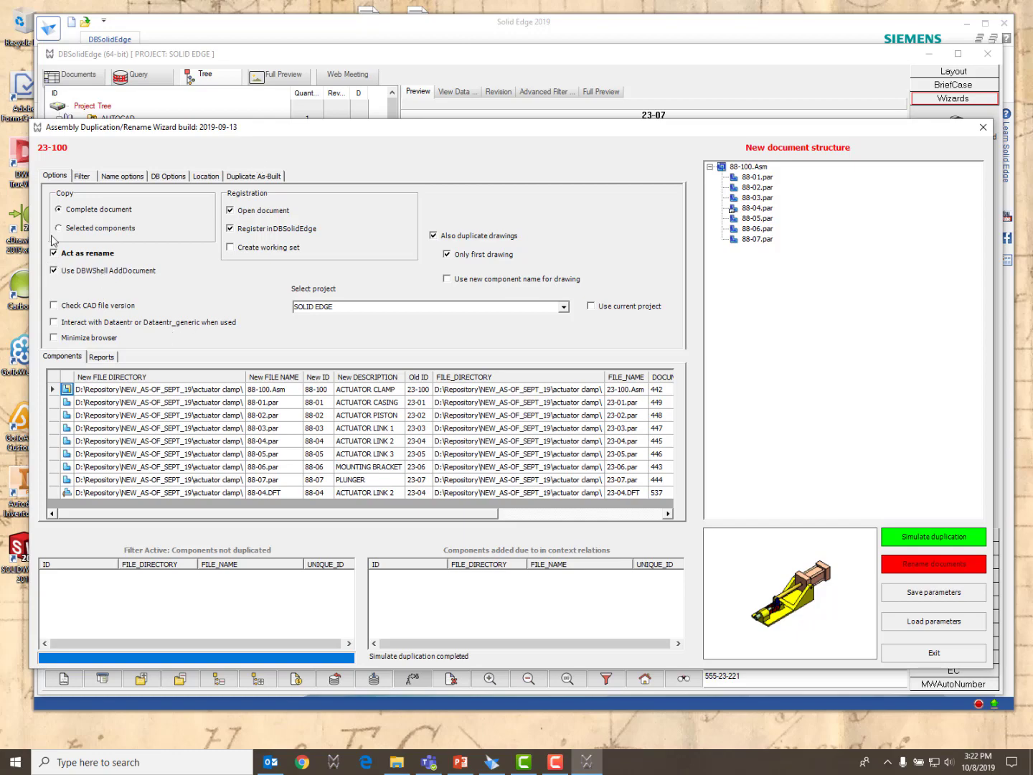
{"action": "left_click_drag", "start_coordinate": [195, 127], "coordinate": [385, 153]}
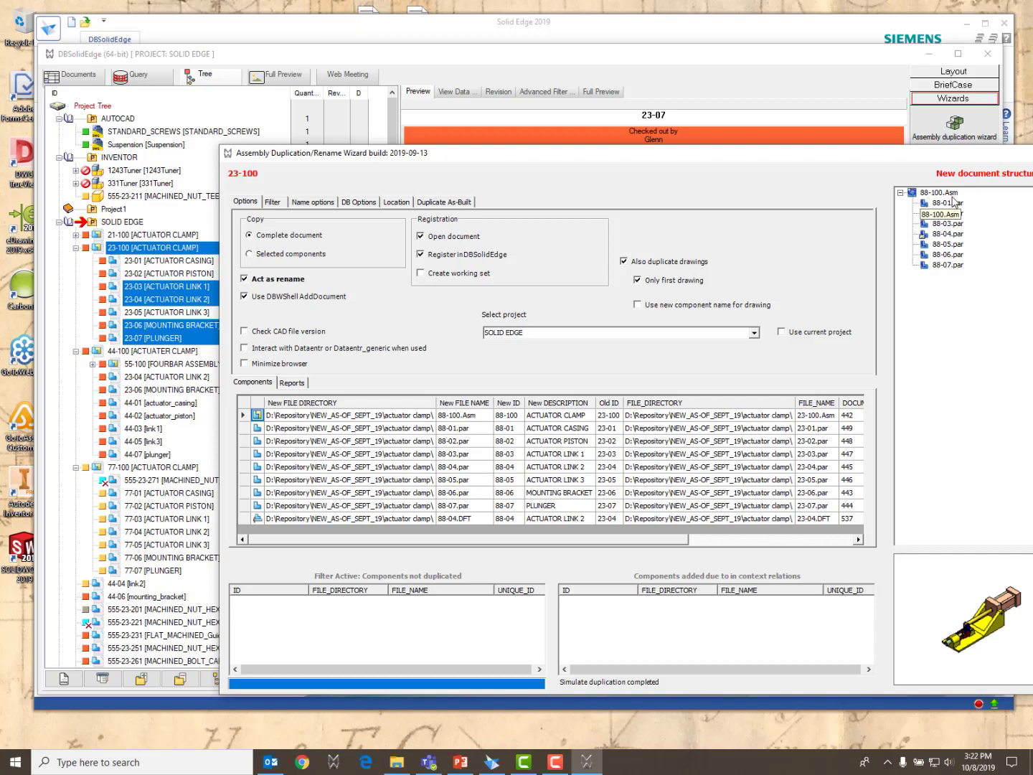
Disable Act as rename, simulate the duplication, and duplicate the complete 23-100 assembly as 88-100, closing the wizard when done.
{"action": "left_click_drag", "start_coordinate": [693, 154], "coordinate": [526, 104]}
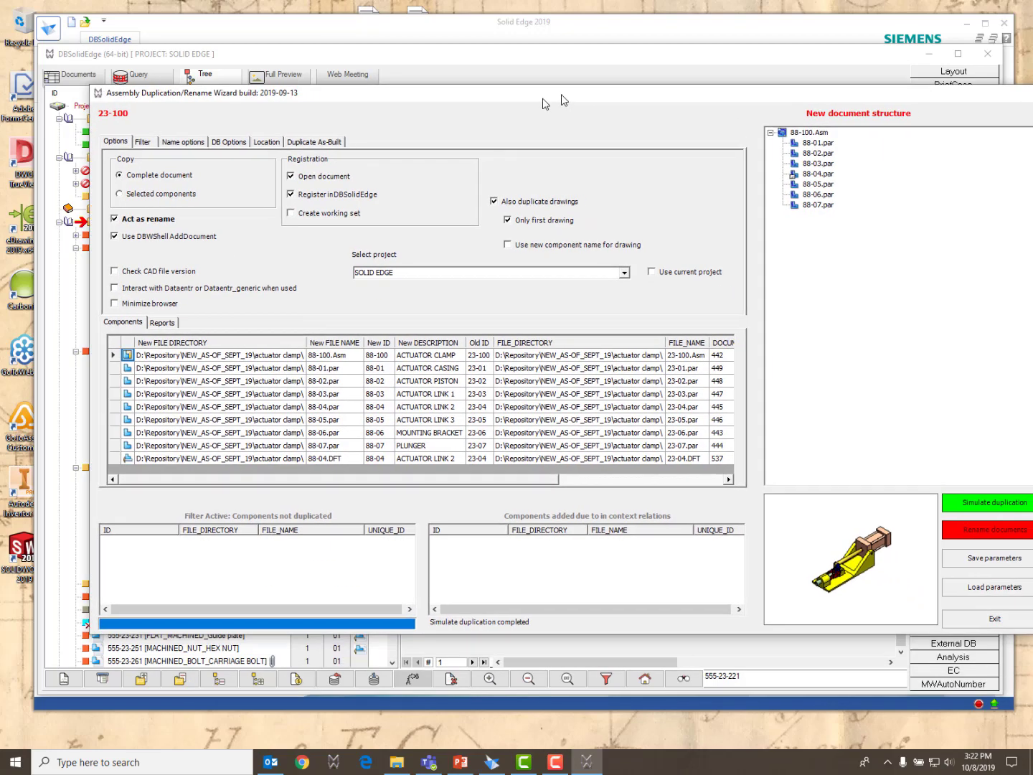
{"action": "left_click", "coordinate": [76, 229]}
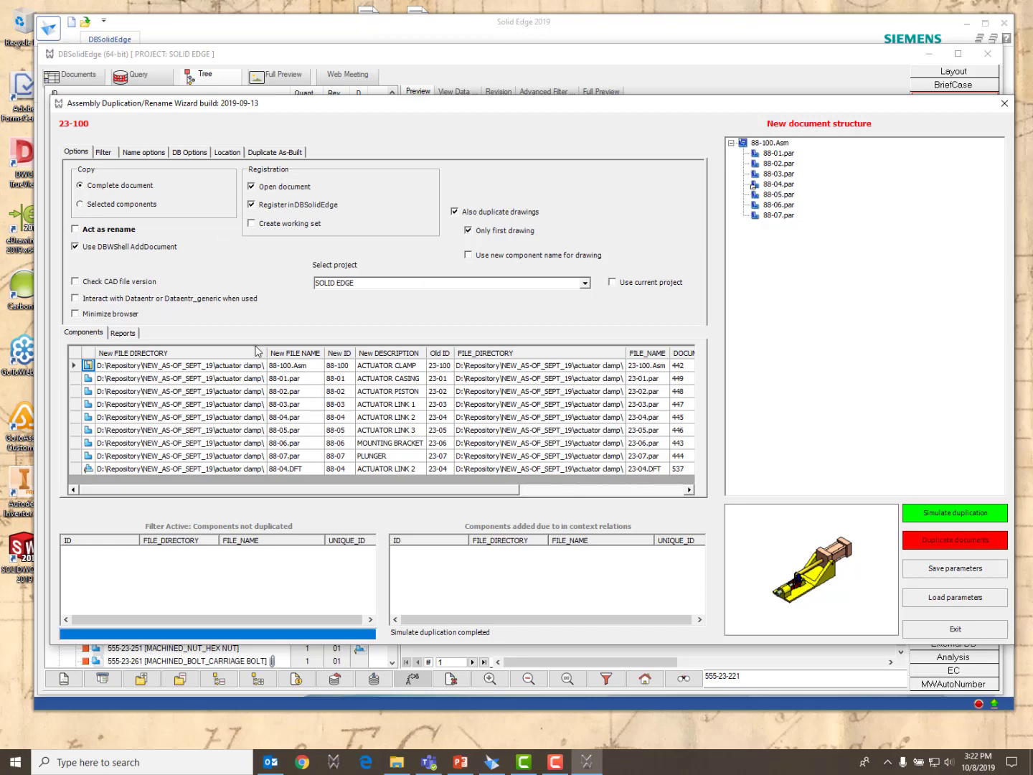
{"action": "left_click", "coordinate": [960, 513]}
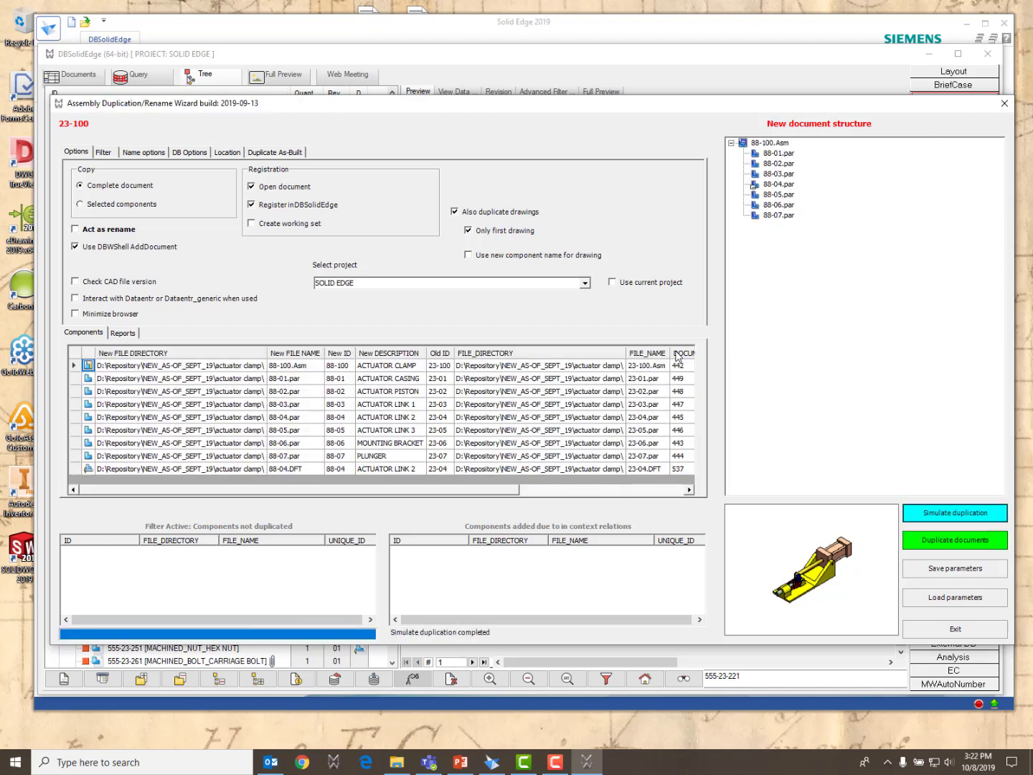
{"action": "left_click", "coordinate": [942, 547]}
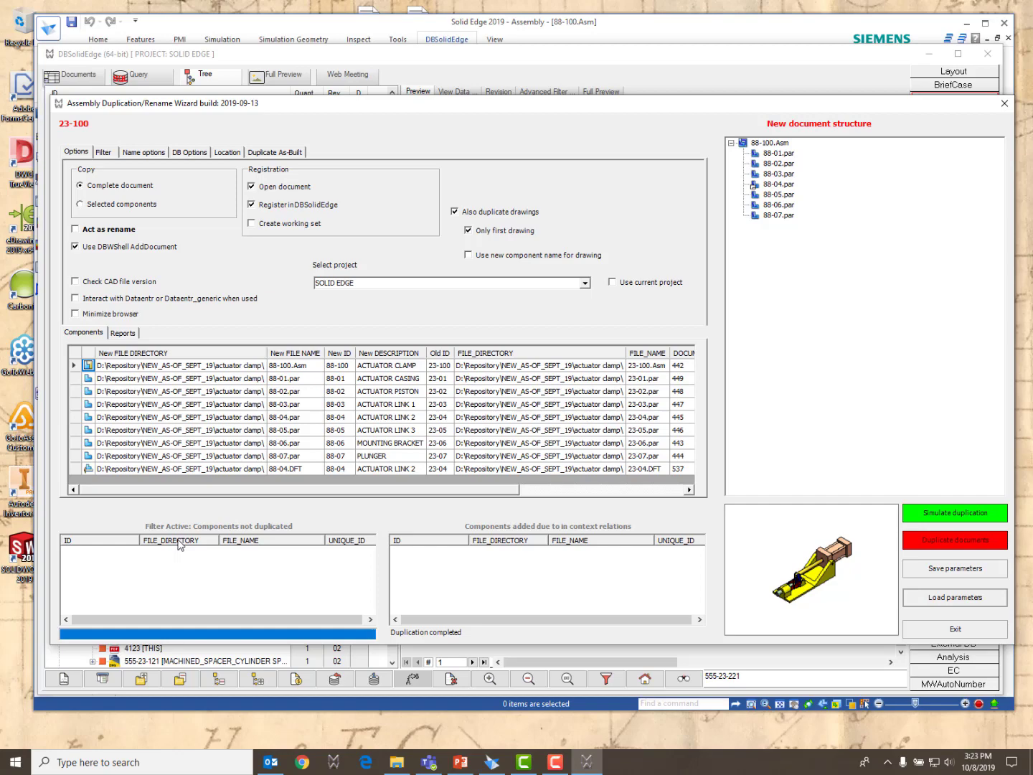
{"action": "left_click", "coordinate": [977, 629]}
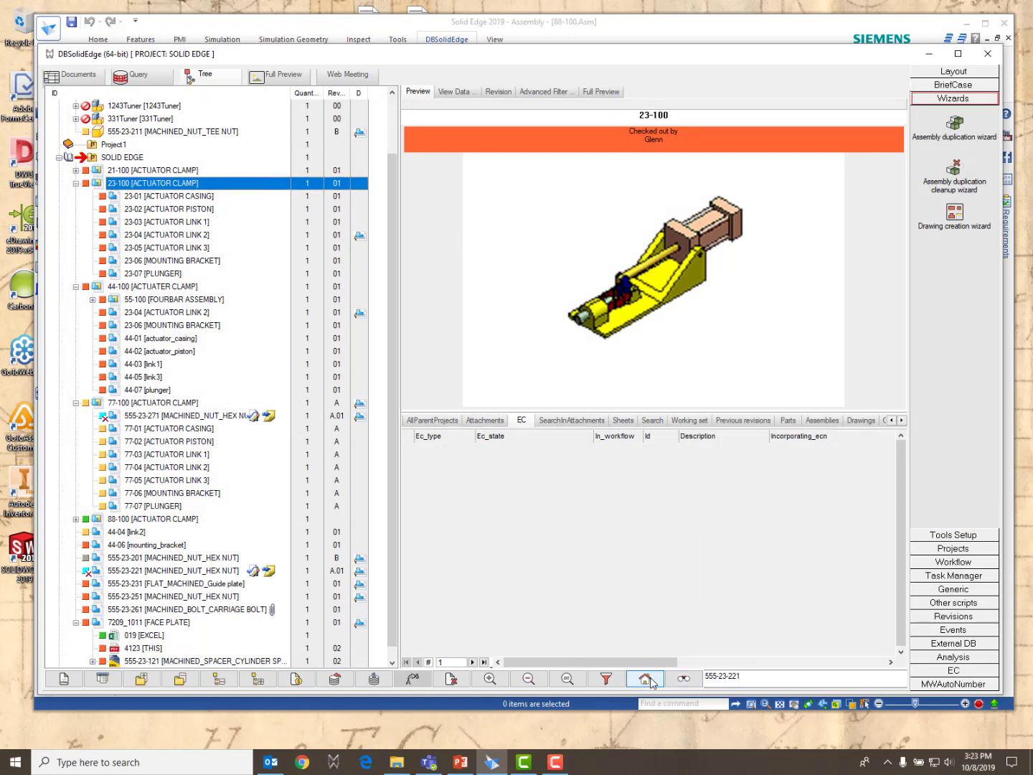
Examine the components of assembly 88-100 in the project tree and in the opened Solid Edge assembly's DBSolidEdge structure.
{"action": "left_click", "coordinate": [138, 521]}
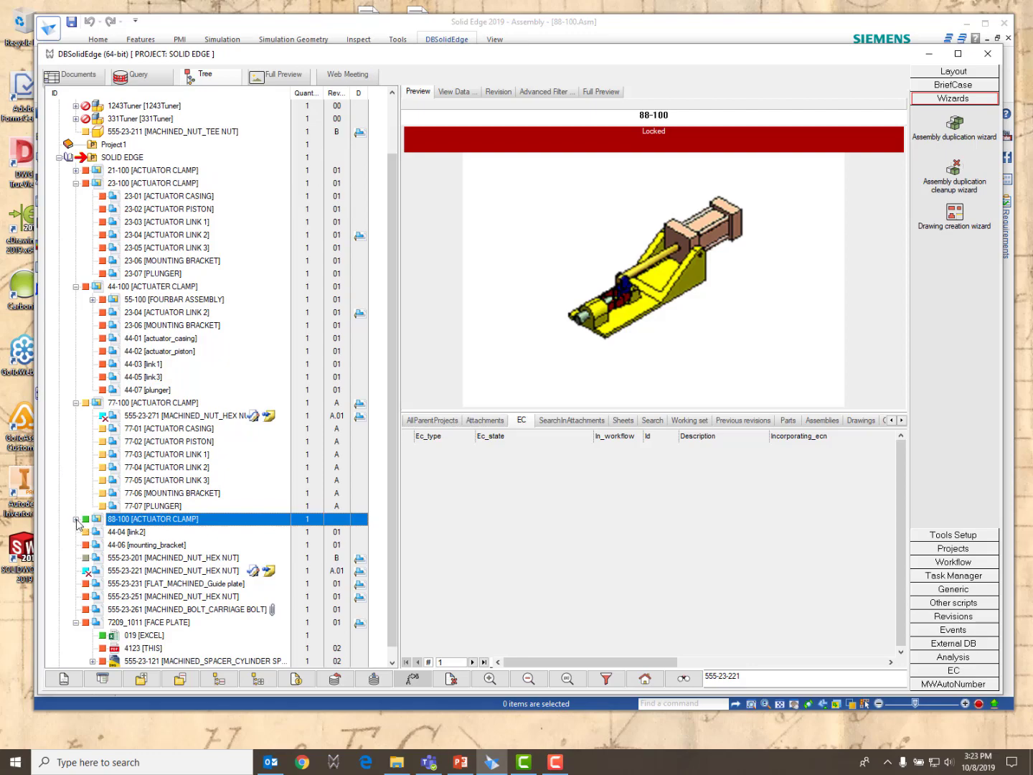
{"action": "left_click", "coordinate": [76, 519]}
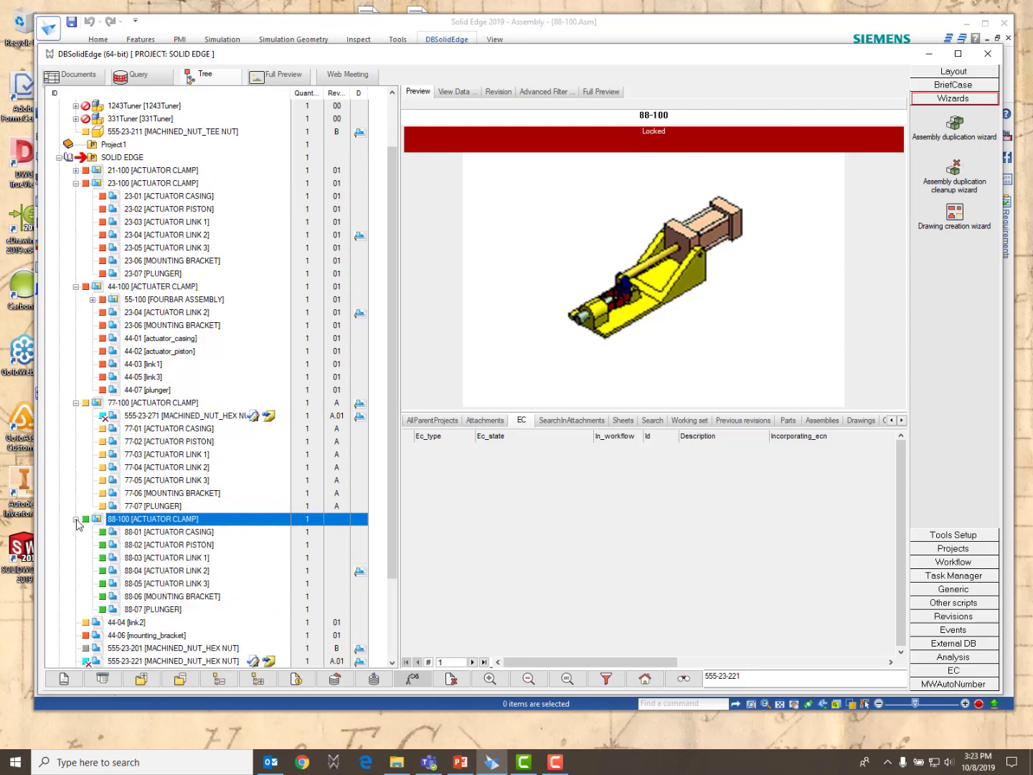
{"action": "left_click", "coordinate": [928, 55]}
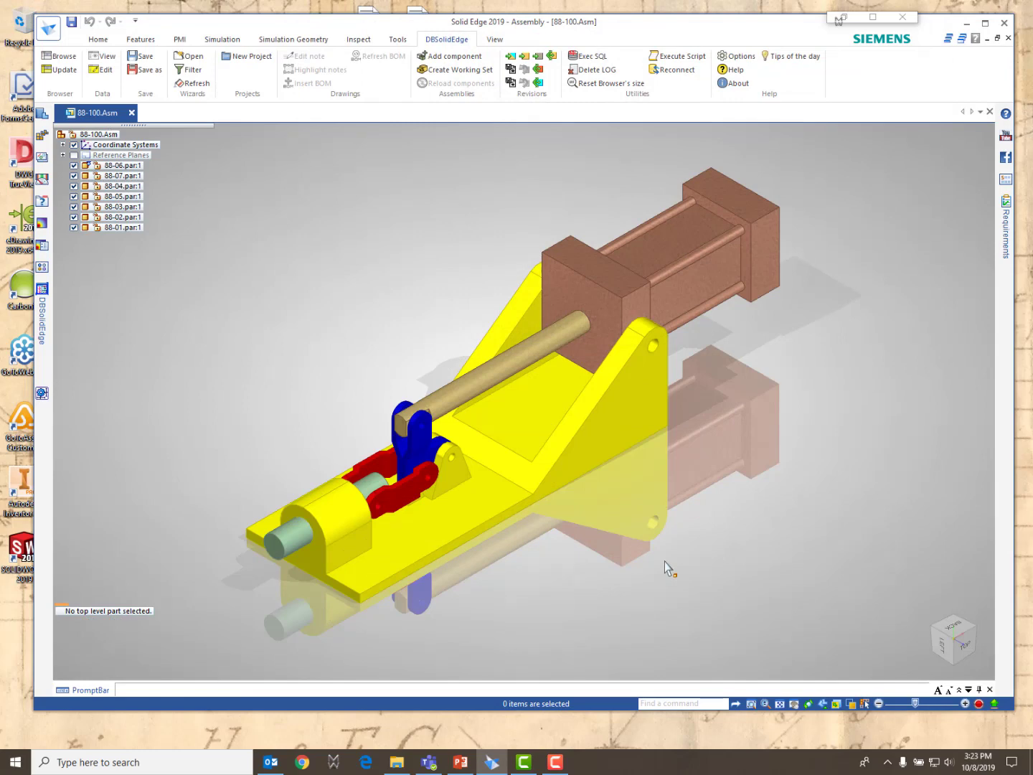
{"action": "left_click", "coordinate": [42, 289]}
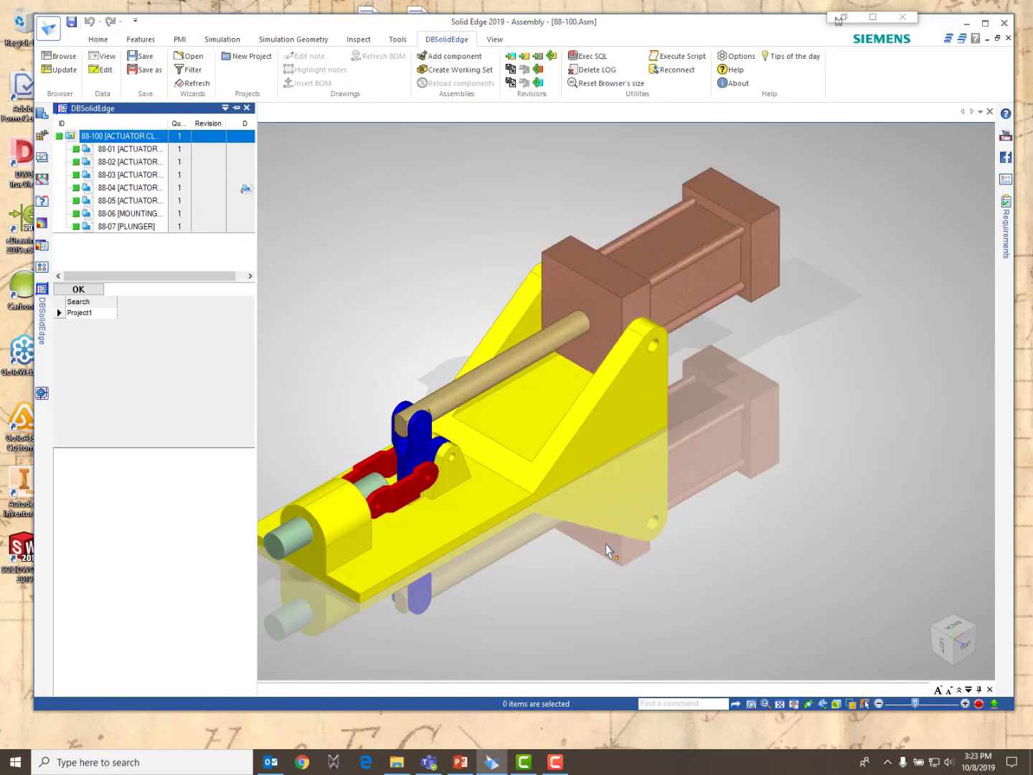
Create a drawing of 88-100 from the ansi inch MW-2019 draft.dft template with one 2:1 view, and save it in project SOLID EDGE.
{"action": "left_click", "coordinate": [47, 30]}
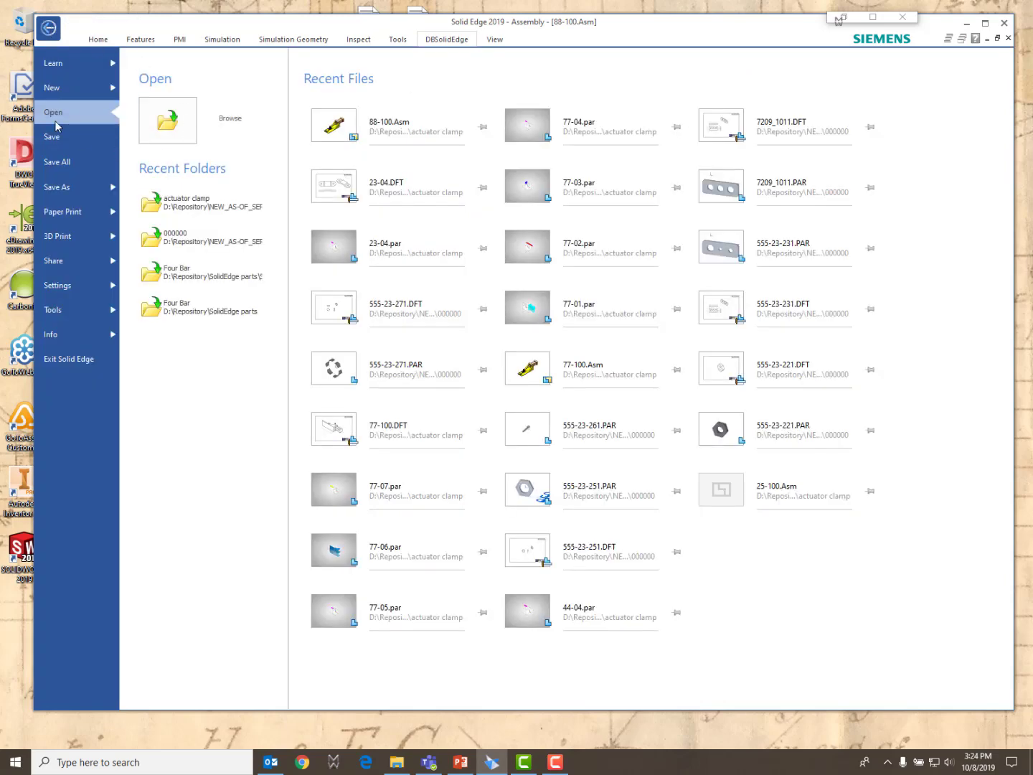
{"action": "left_click", "coordinate": [52, 87]}
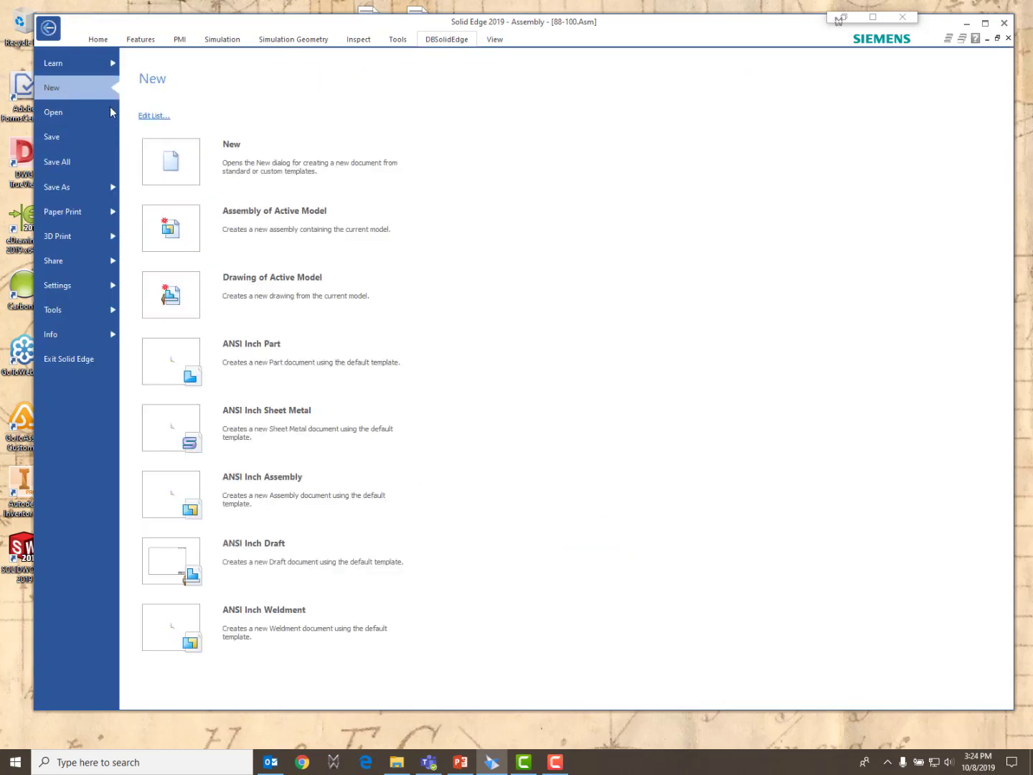
{"action": "left_click", "coordinate": [178, 301]}
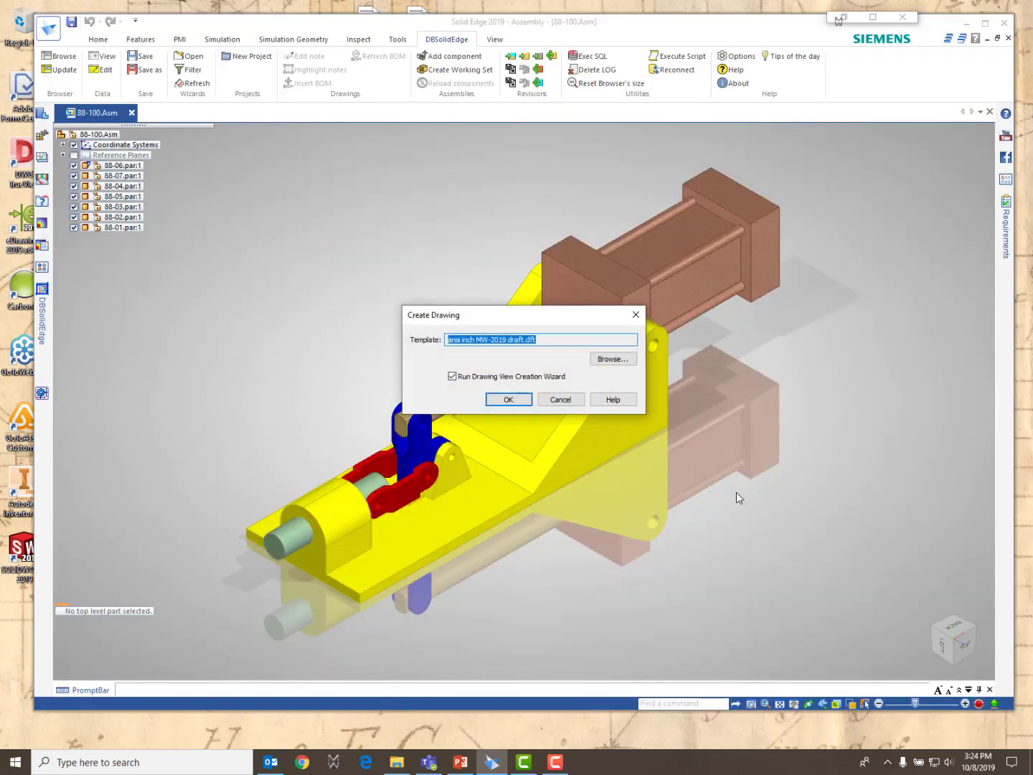
{"action": "left_click", "coordinate": [509, 400]}
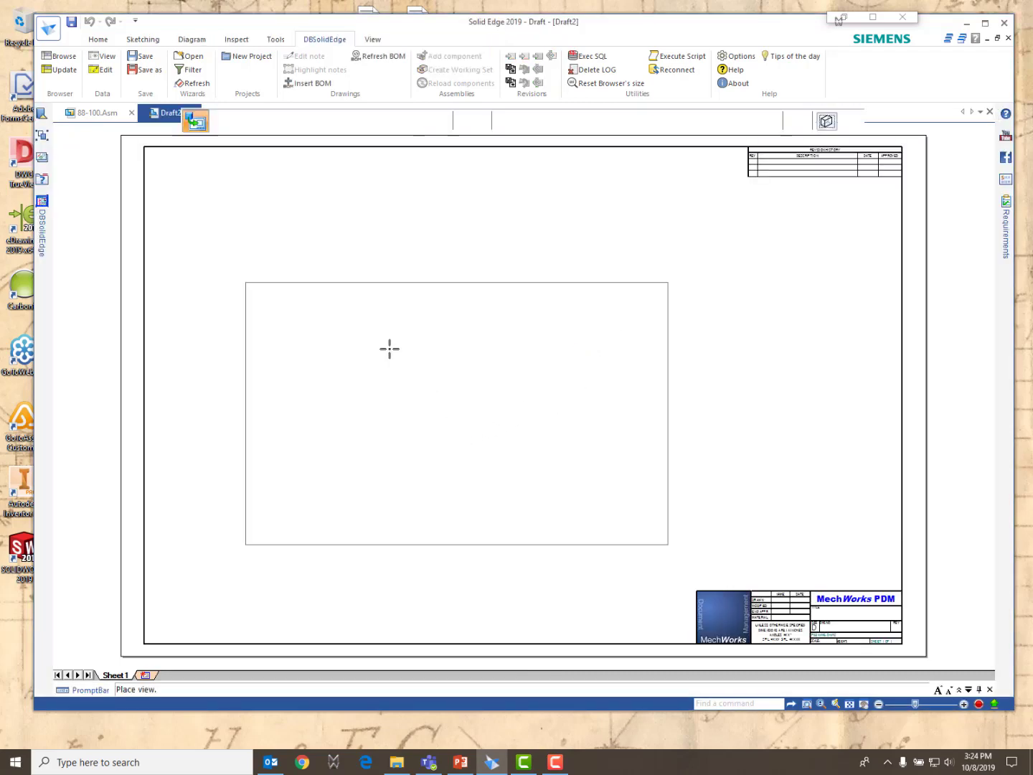
{"action": "left_click", "coordinate": [497, 360]}
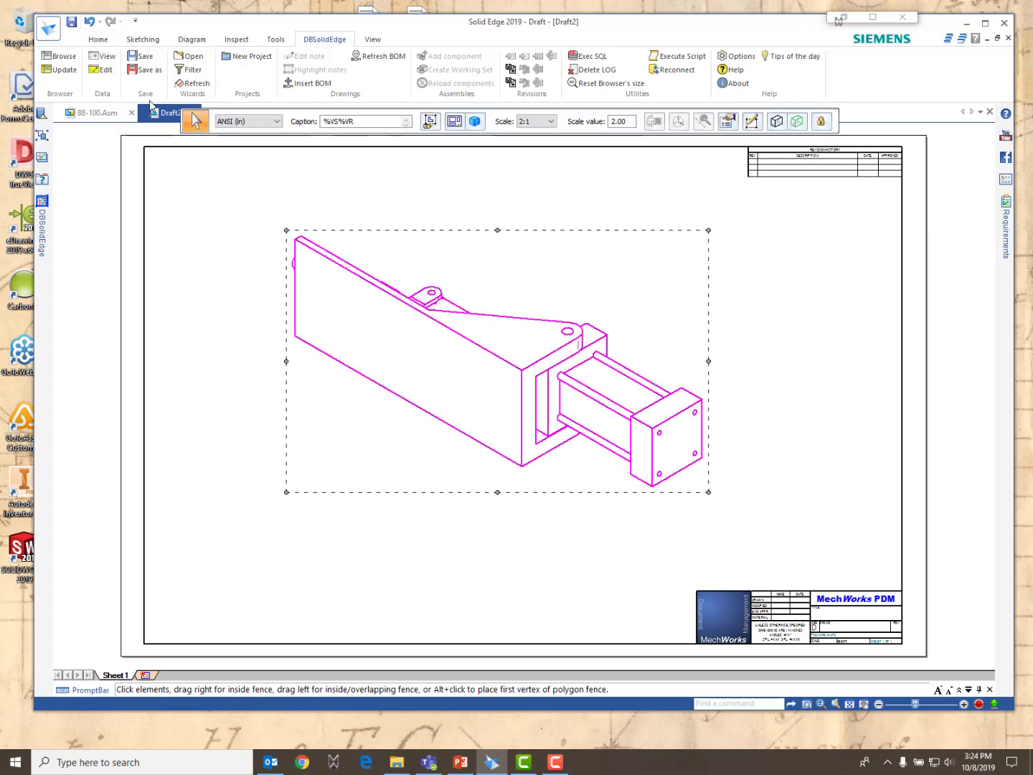
{"action": "left_click", "coordinate": [73, 23]}
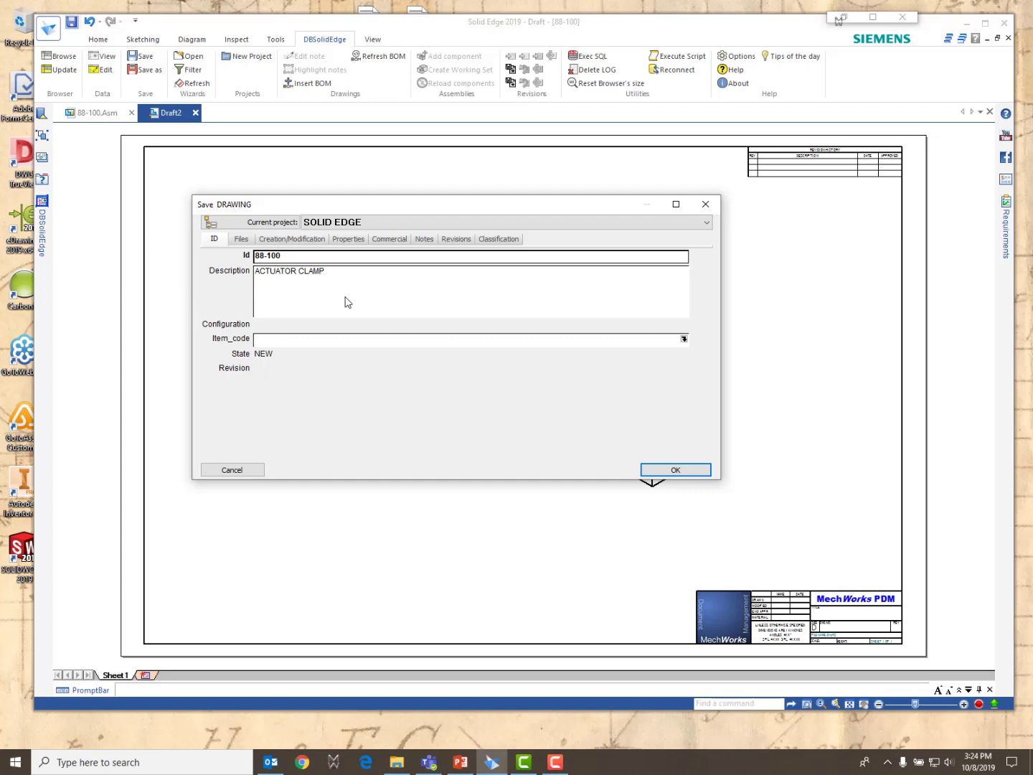
{"action": "left_click", "coordinate": [689, 474]}
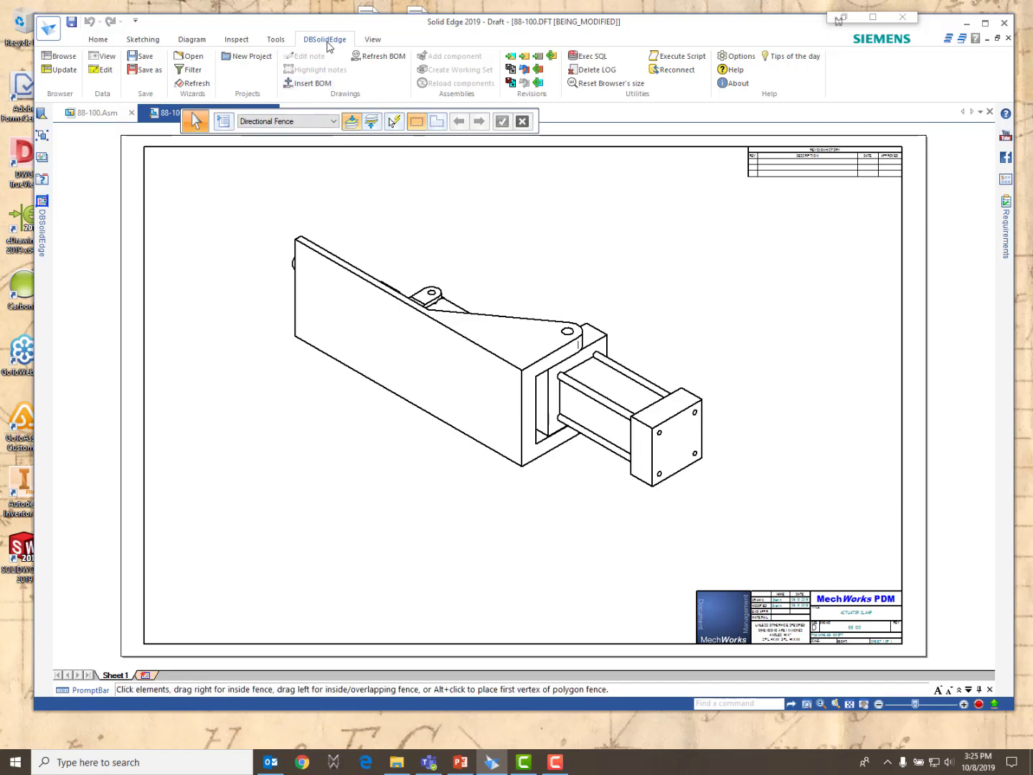
Insert a Buylist BOM table for the drawing view into the empty area below it and save drawing 88-100.
{"action": "left_click", "coordinate": [310, 85]}
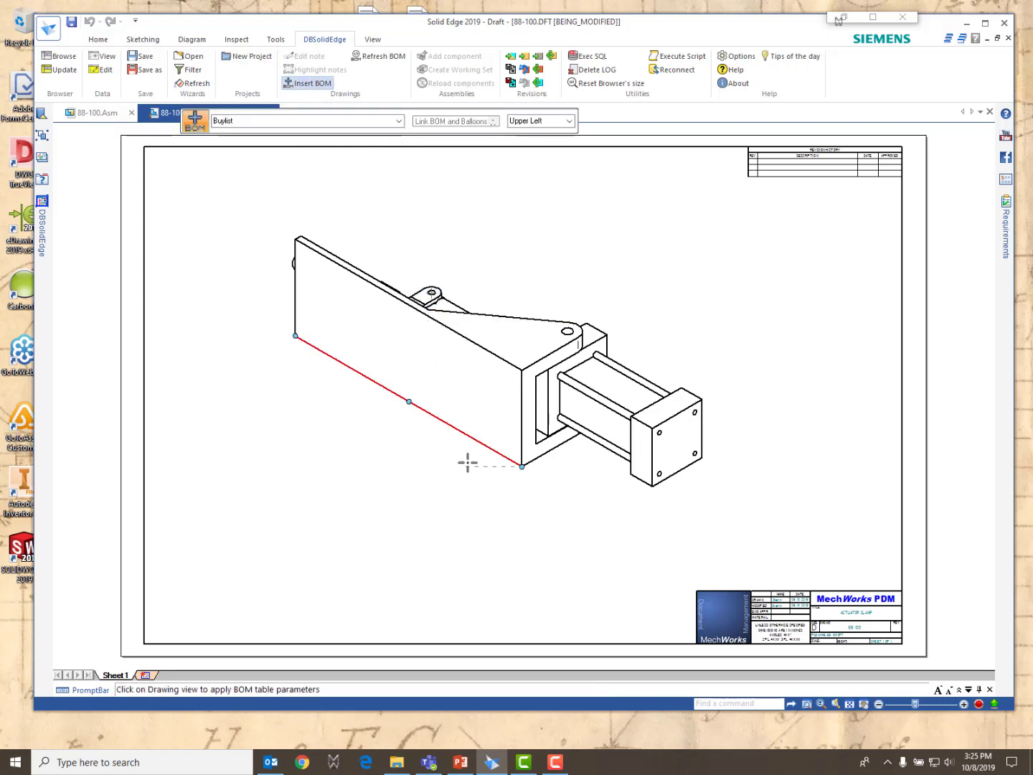
{"action": "left_click", "coordinate": [531, 466]}
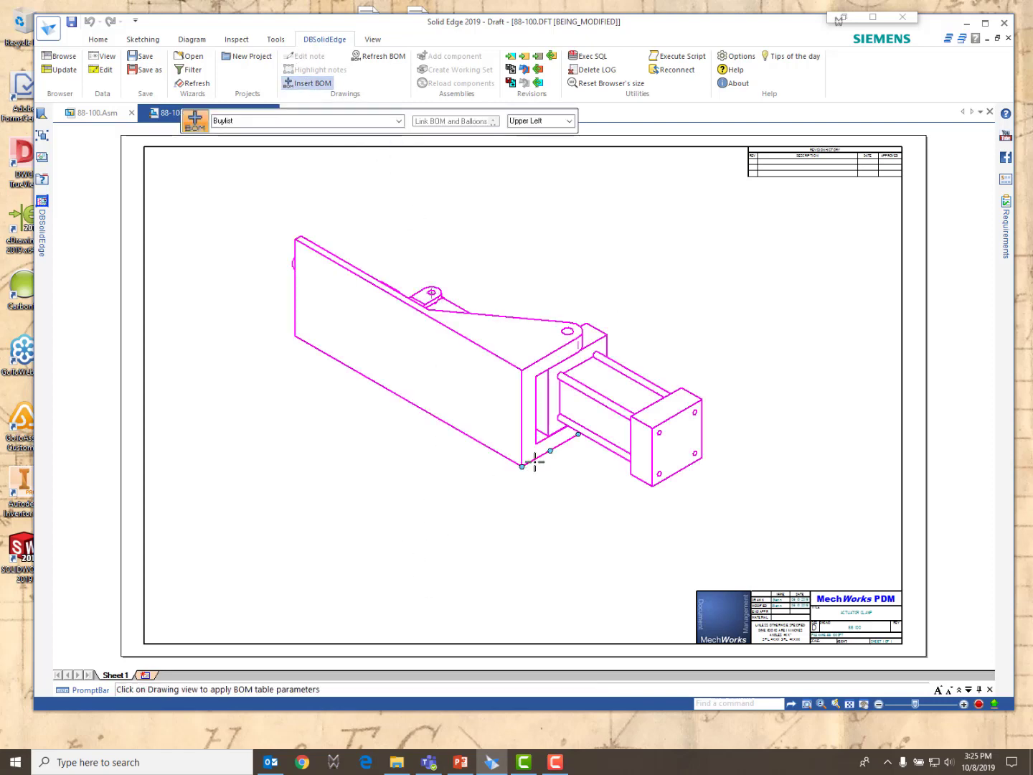
{"action": "left_click", "coordinate": [344, 481]}
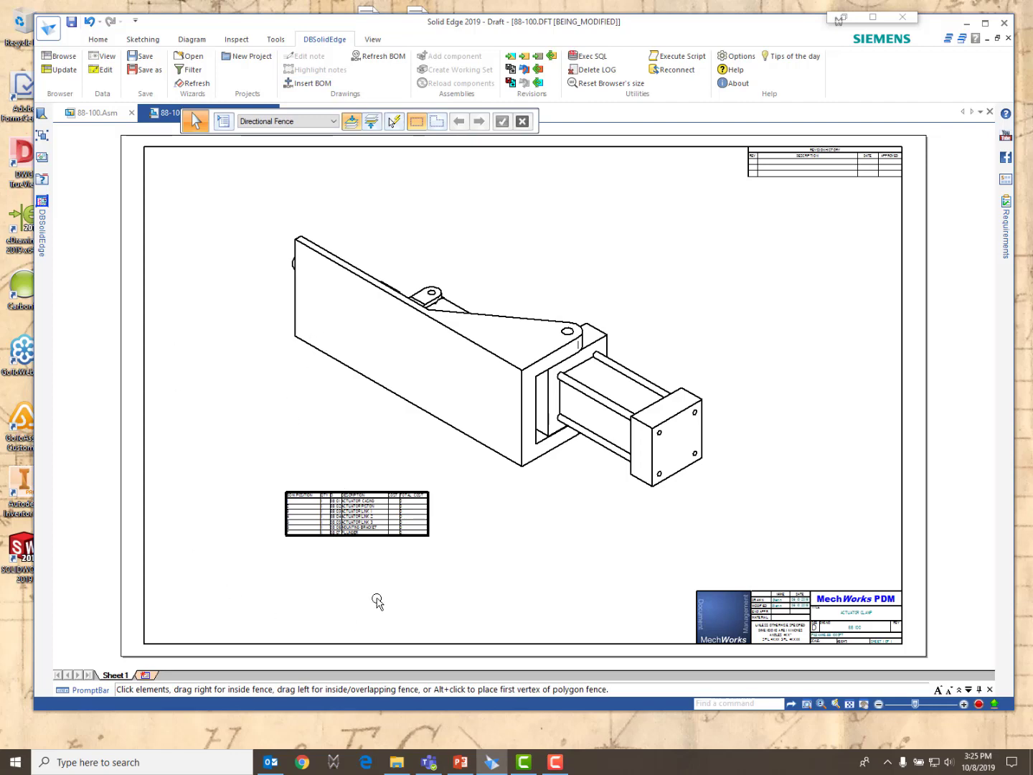
{"action": "key", "text": "z"}
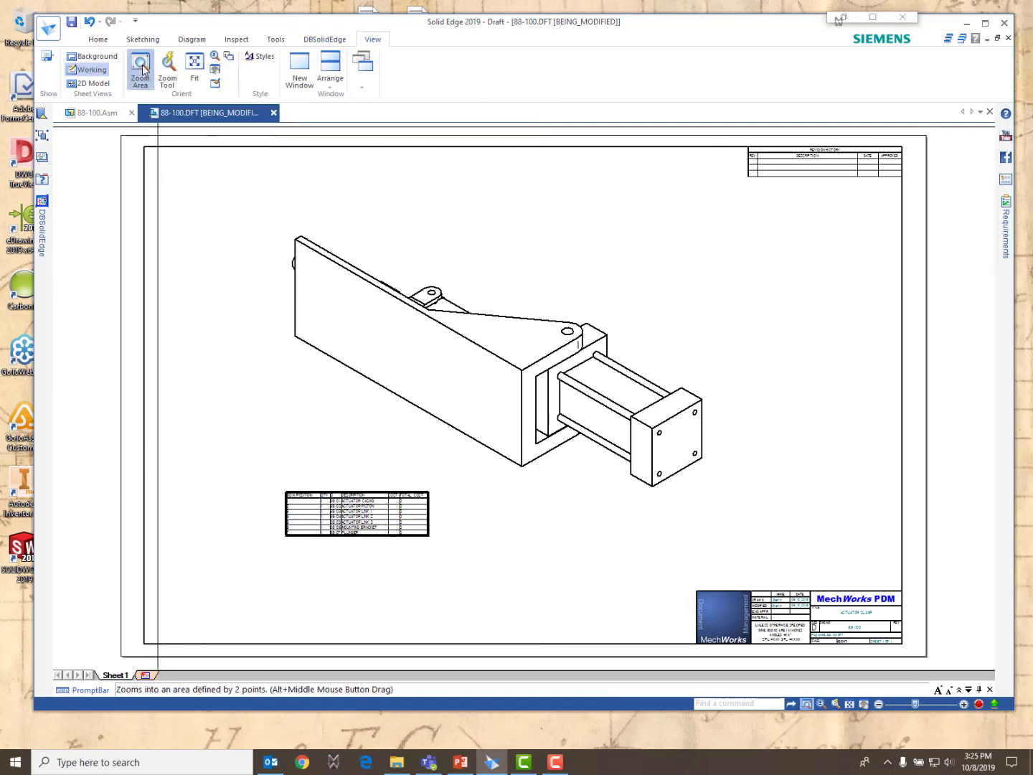
{"action": "left_click_drag", "start_coordinate": [267, 463], "coordinate": [444, 559]}
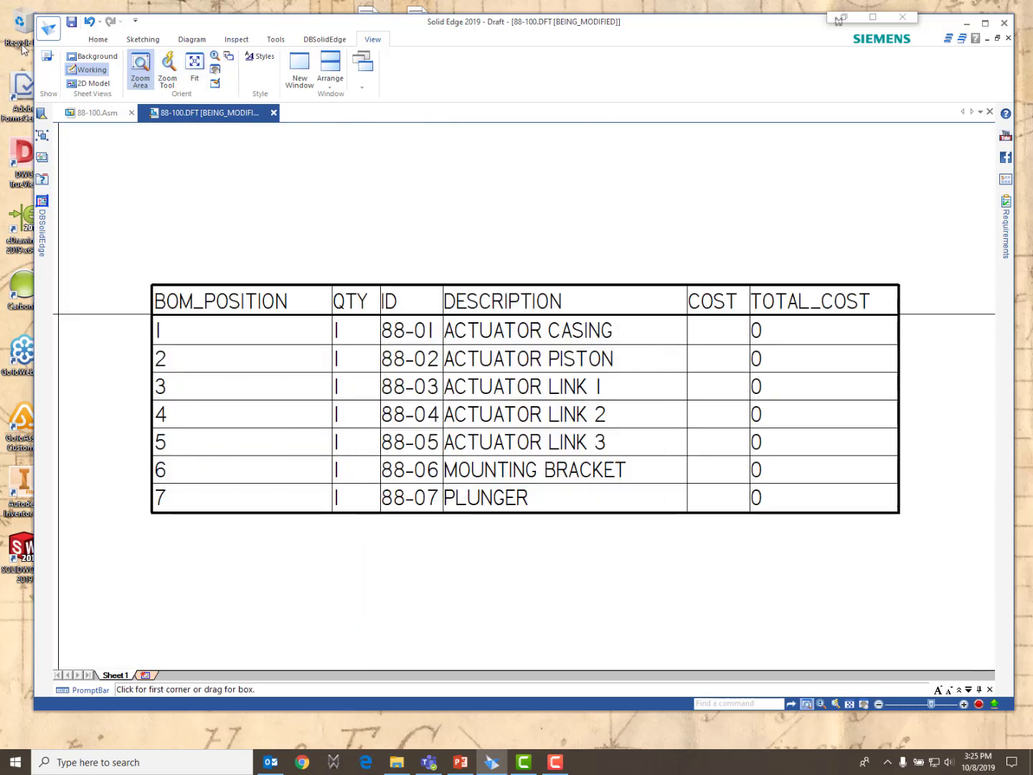
{"action": "left_click", "coordinate": [72, 24]}
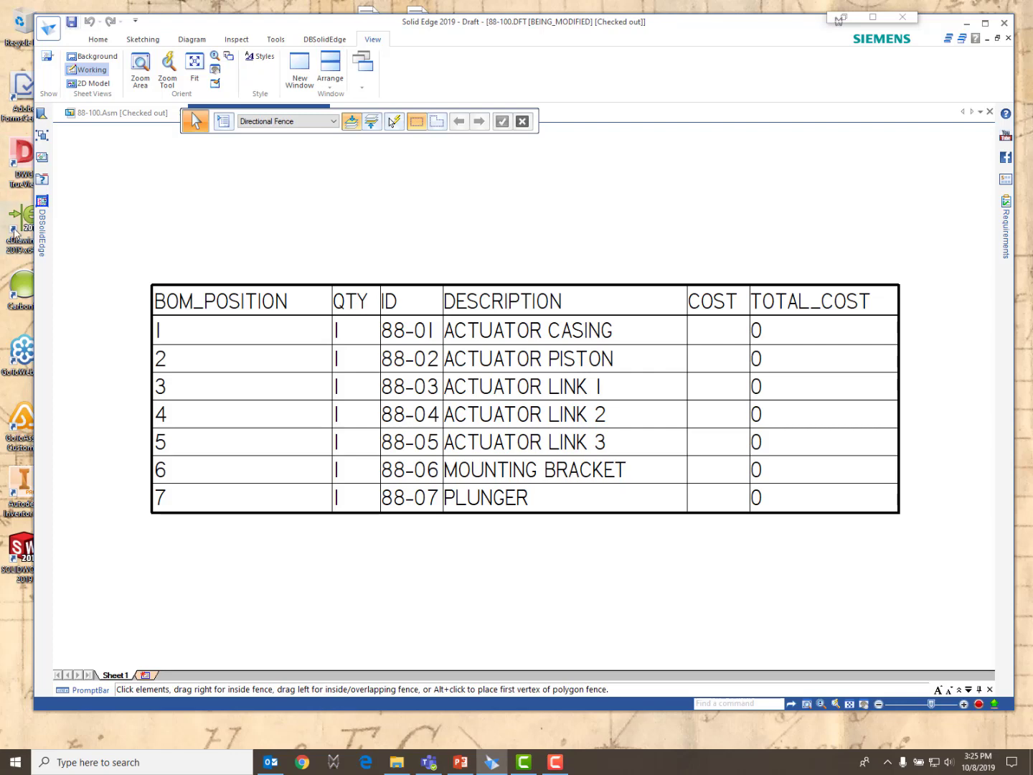
Create a new part BOM item with ID OIL and quantity 1 under assembly 88-100, and refresh the drawing's BOM table.
{"action": "left_click", "coordinate": [42, 204]}
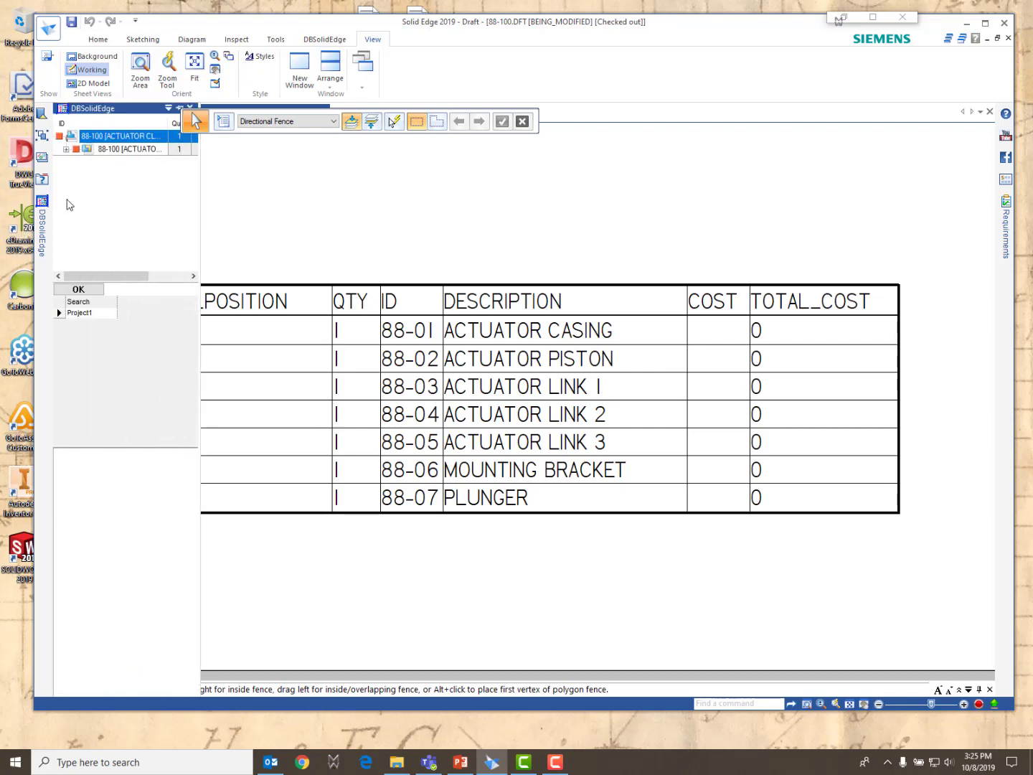
{"action": "left_click", "coordinate": [106, 149]}
{"action": "right_click", "coordinate": [106, 149]}
{"action": "mouse_move", "coordinate": [215, 536]}
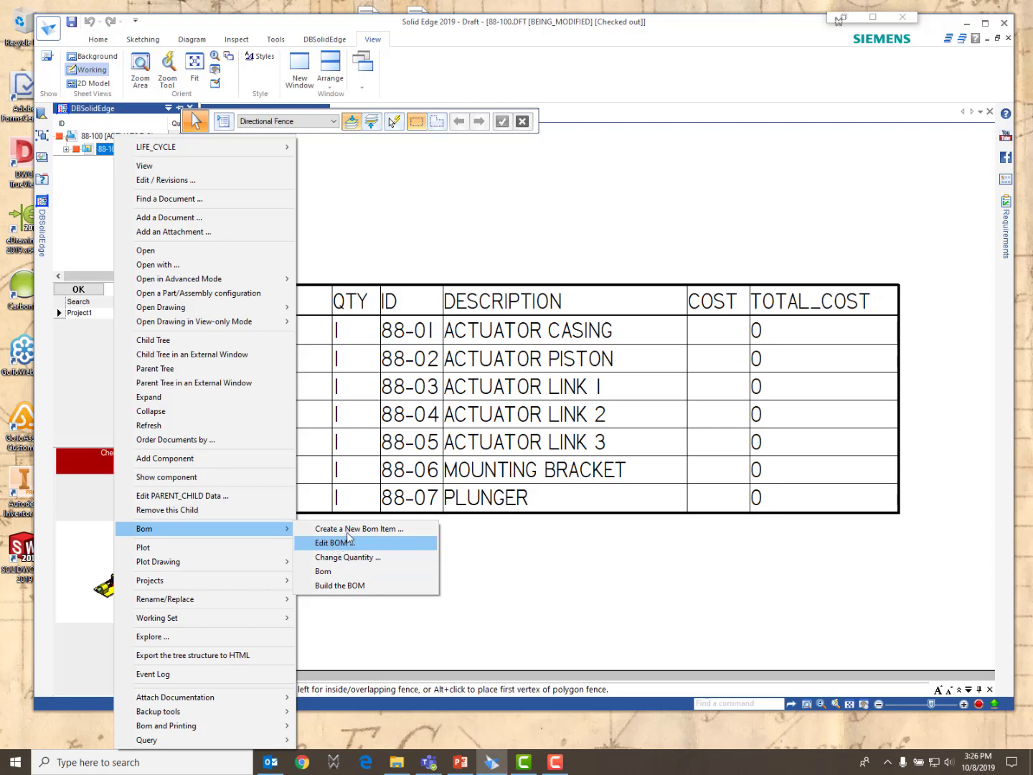
{"action": "left_click", "coordinate": [346, 529]}
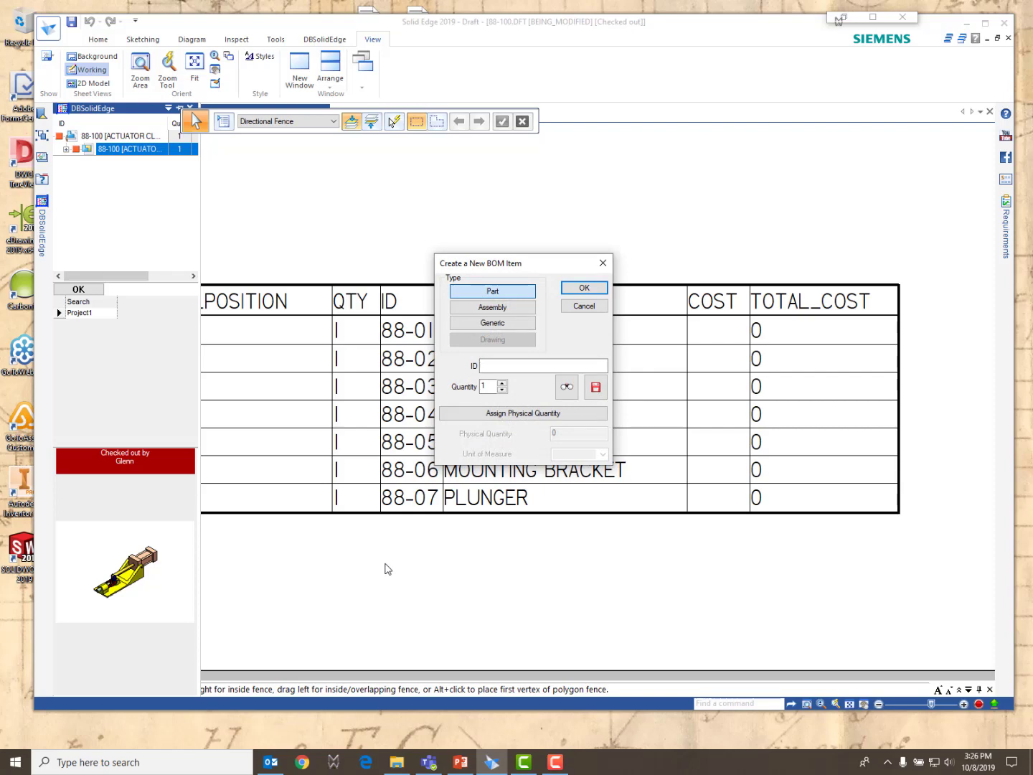
{"action": "left_click", "coordinate": [512, 366]}
{"action": "type", "text": "OIL"}
{"action": "left_click", "coordinate": [583, 288]}
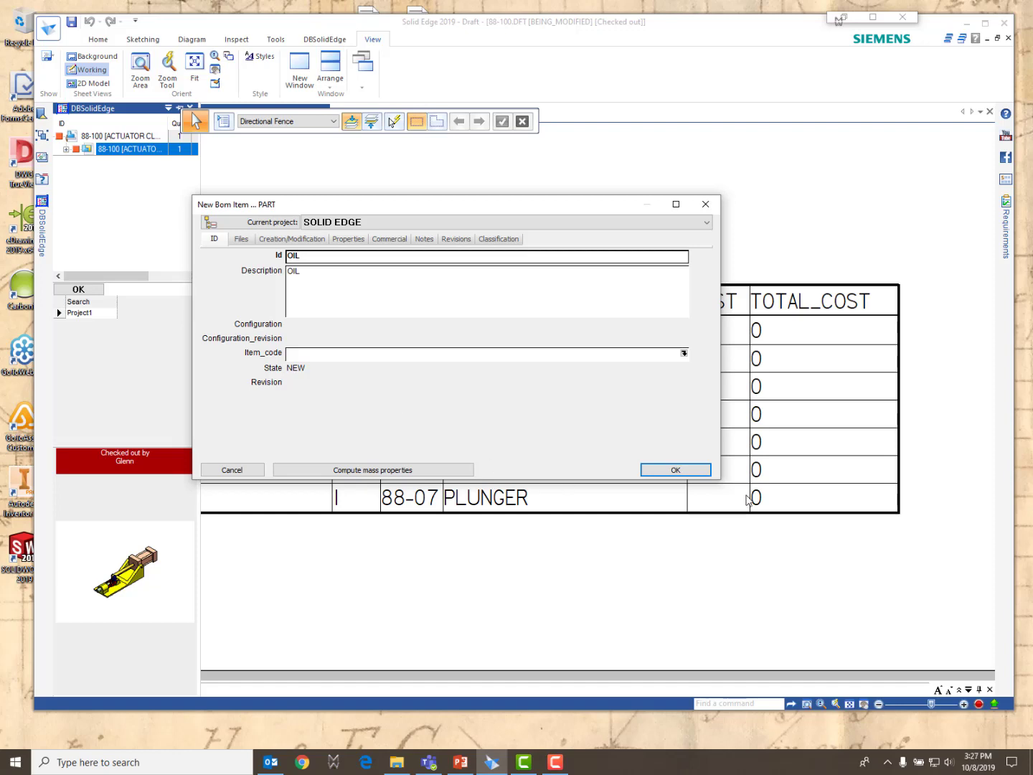
{"action": "left_click", "coordinate": [680, 471]}
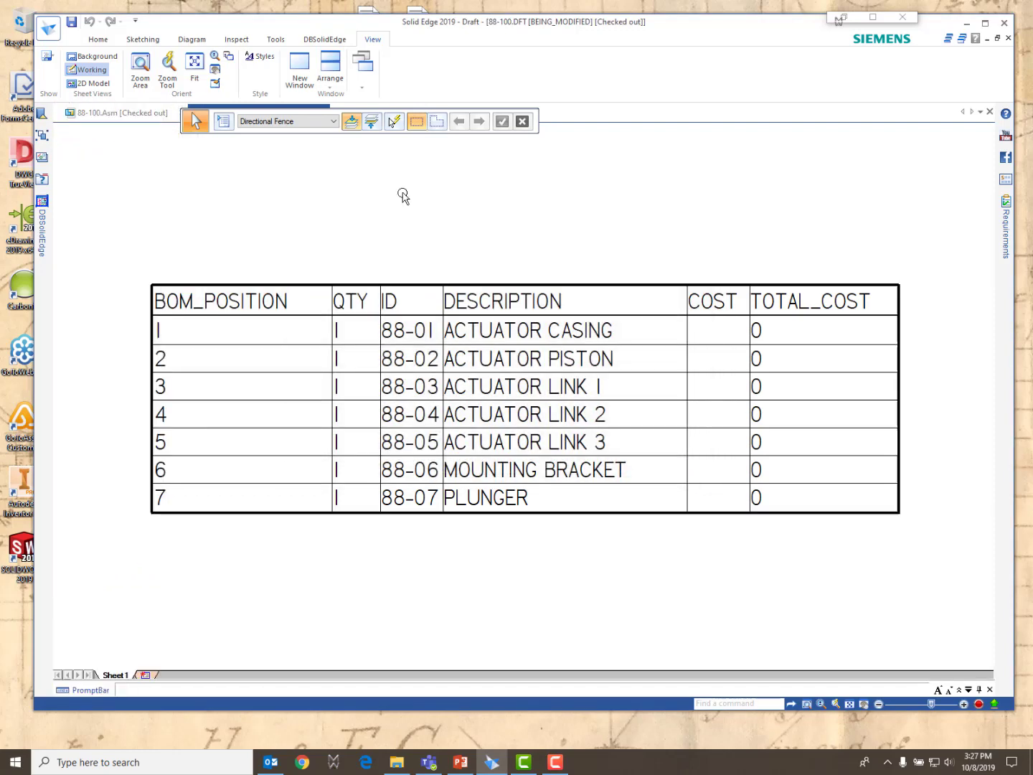
{"action": "left_click", "coordinate": [70, 23]}
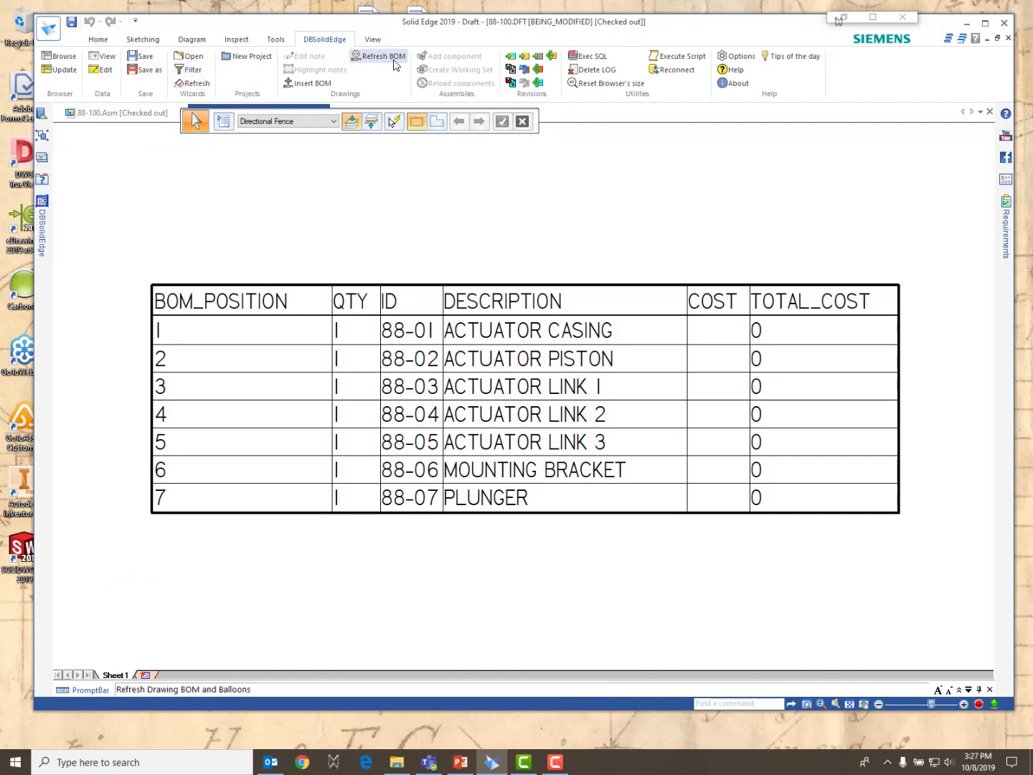
{"action": "left_click", "coordinate": [396, 65]}
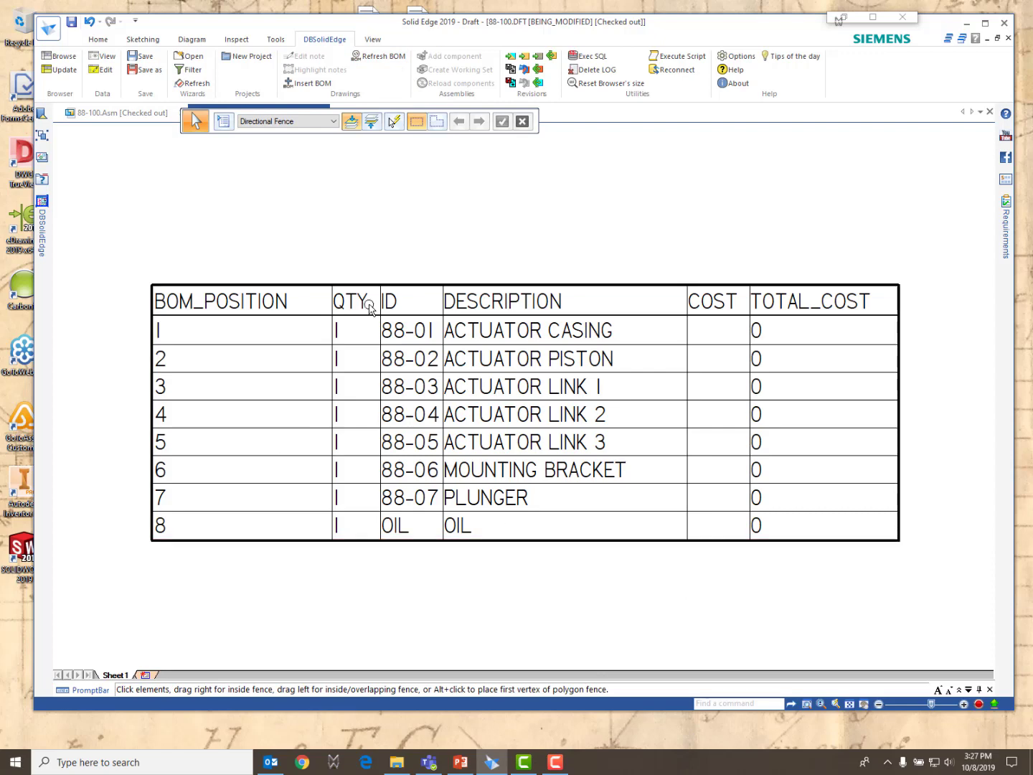
Change the BOM quantity of component 88-05 under assembly 88-100 to 3, and refresh the drawing's BOM table.
{"action": "left_click", "coordinate": [45, 203]}
{"action": "left_click", "coordinate": [95, 149]}
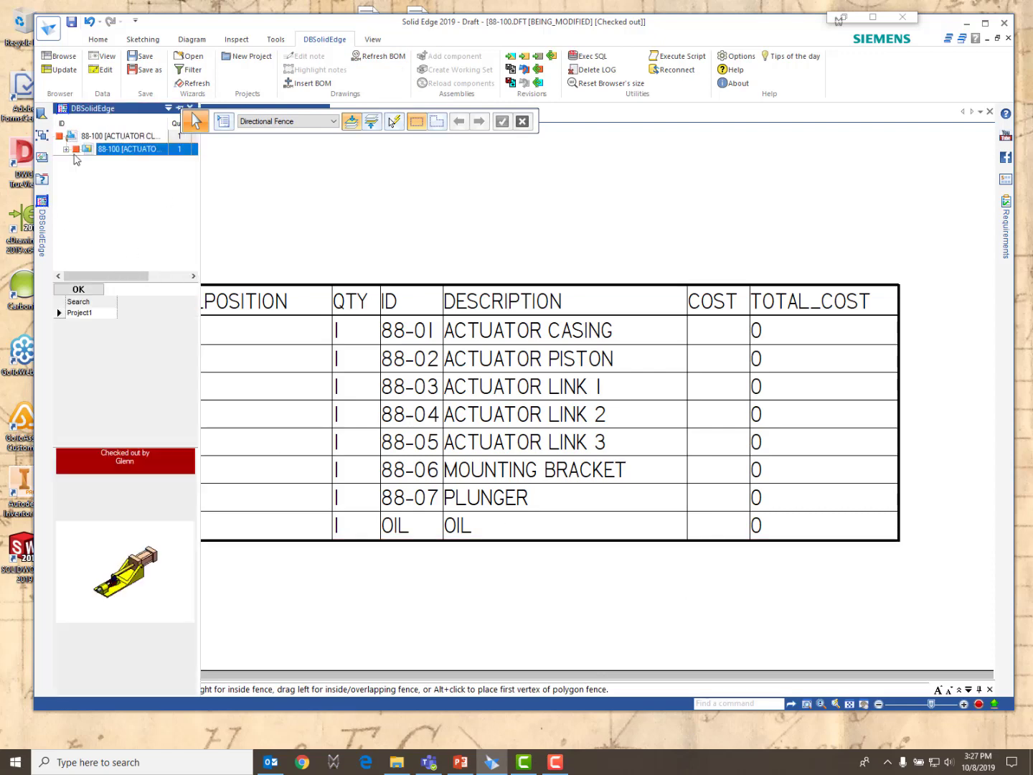
{"action": "left_click", "coordinate": [66, 149]}
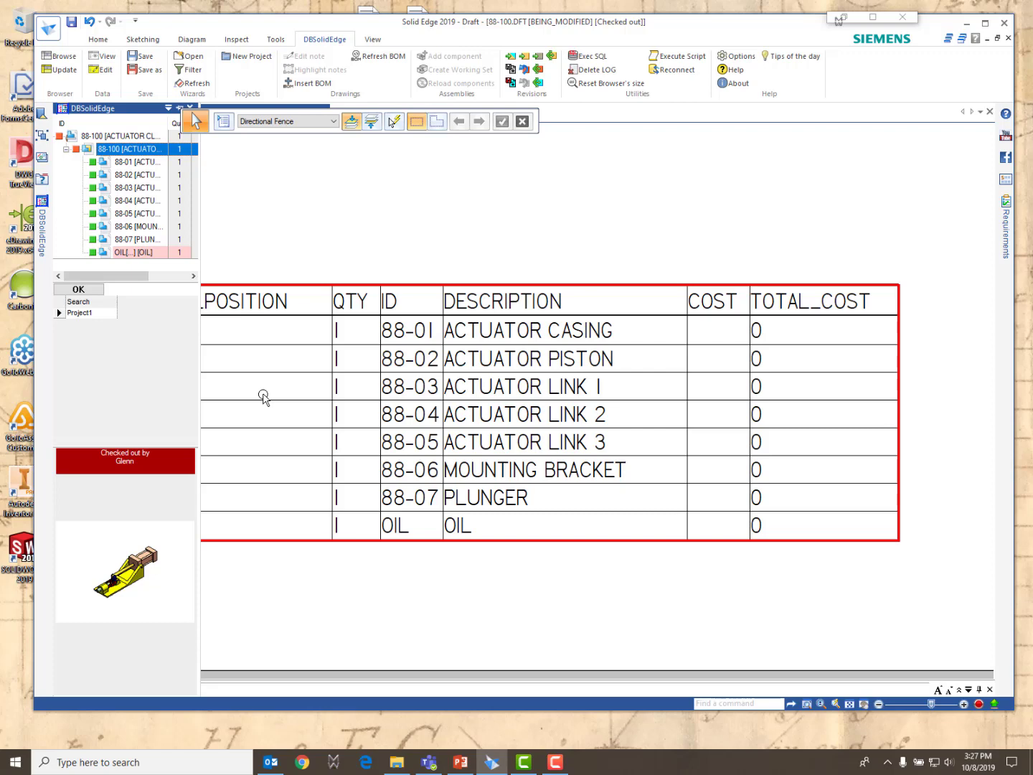
{"action": "left_click", "coordinate": [128, 214]}
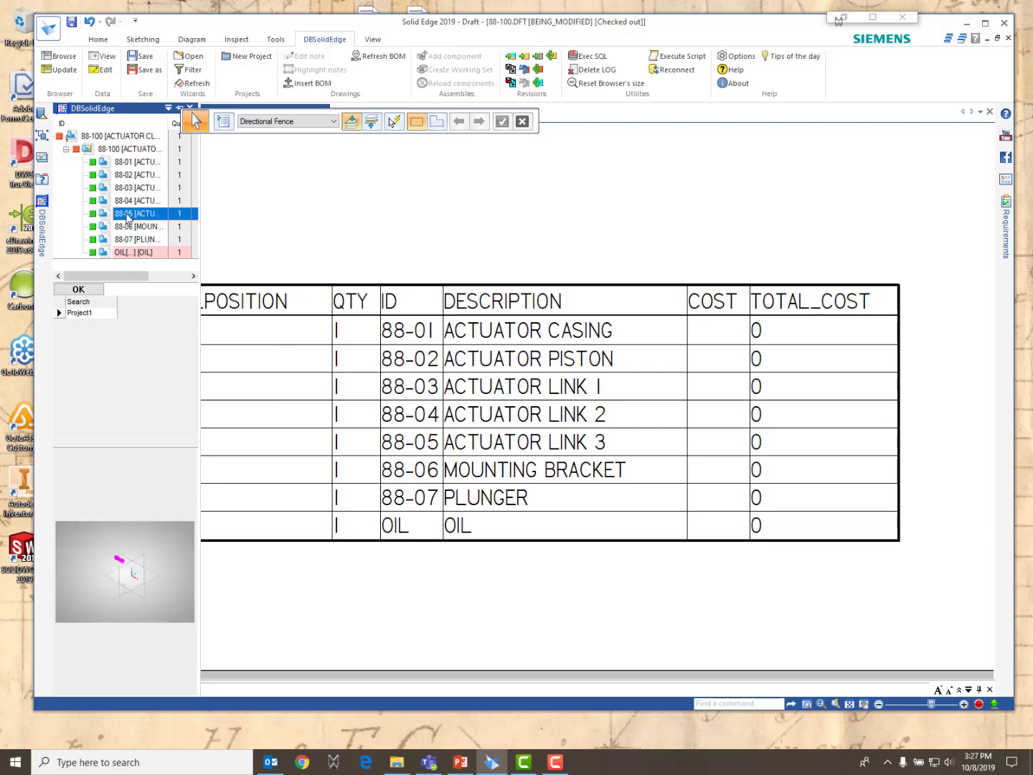
{"action": "right_click", "coordinate": [127, 216]}
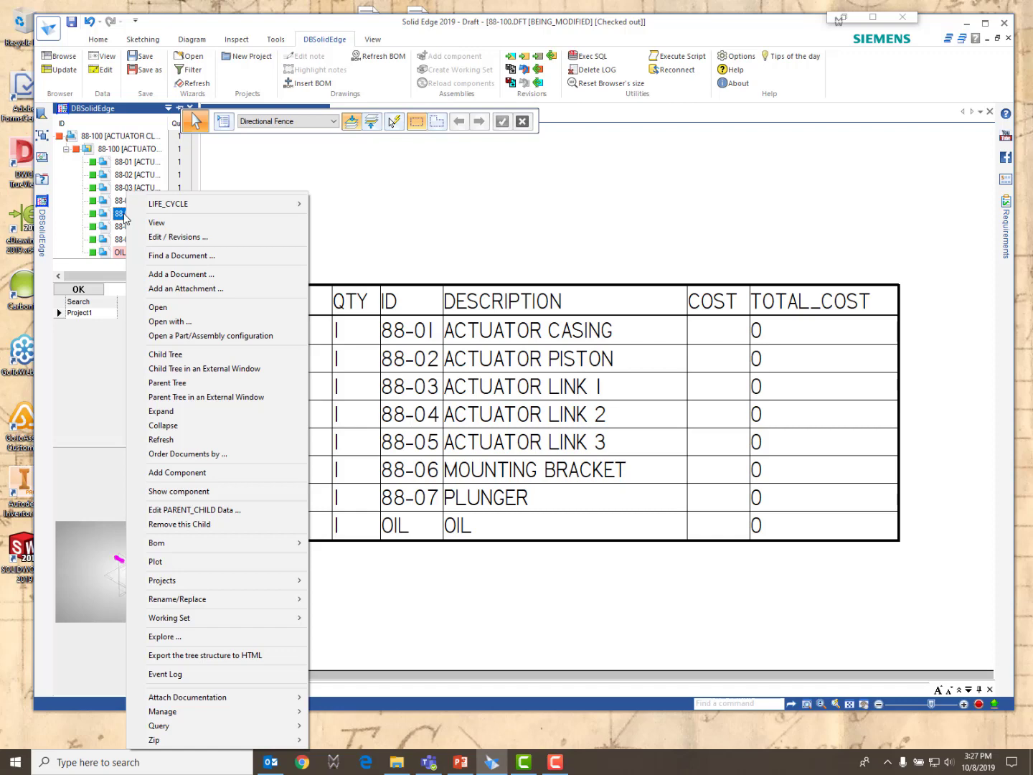
{"action": "mouse_move", "coordinate": [212, 549]}
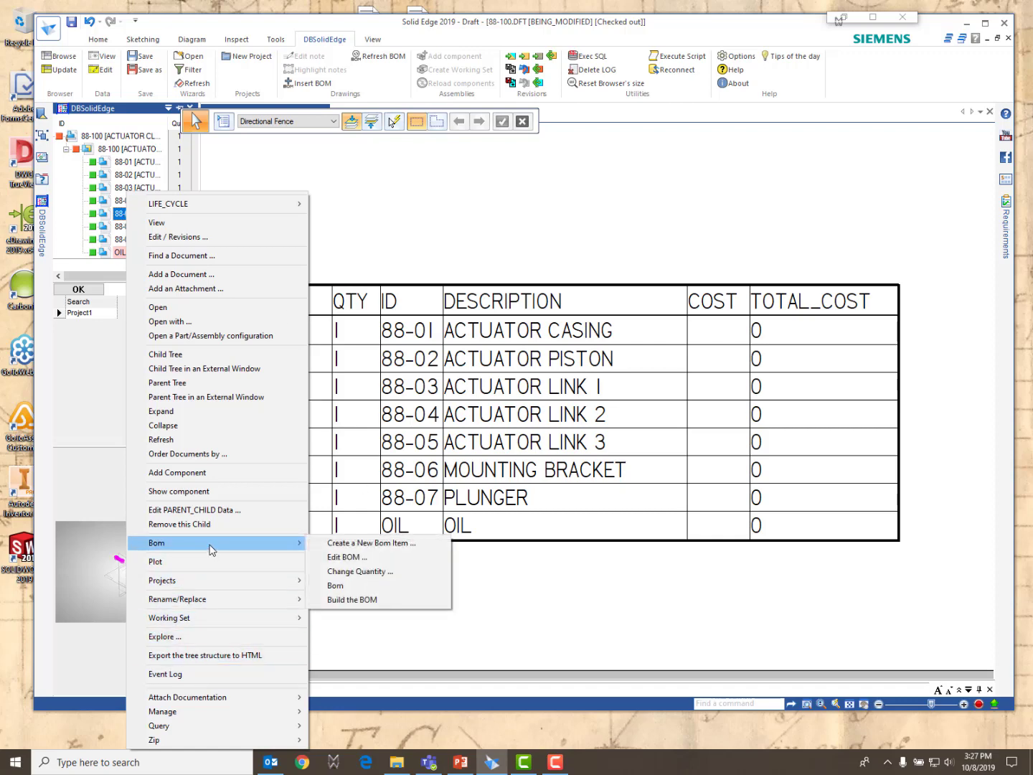
{"action": "left_click", "coordinate": [350, 574]}
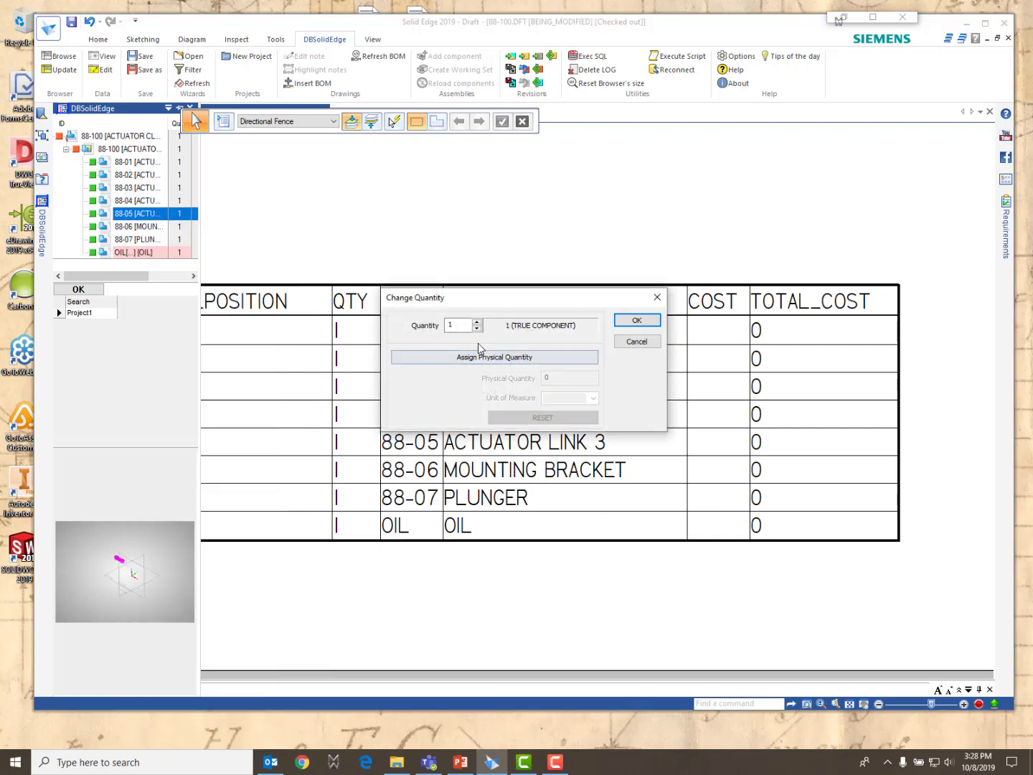
{"action": "left_click", "coordinate": [477, 322]}
{"action": "left_click", "coordinate": [477, 322]}
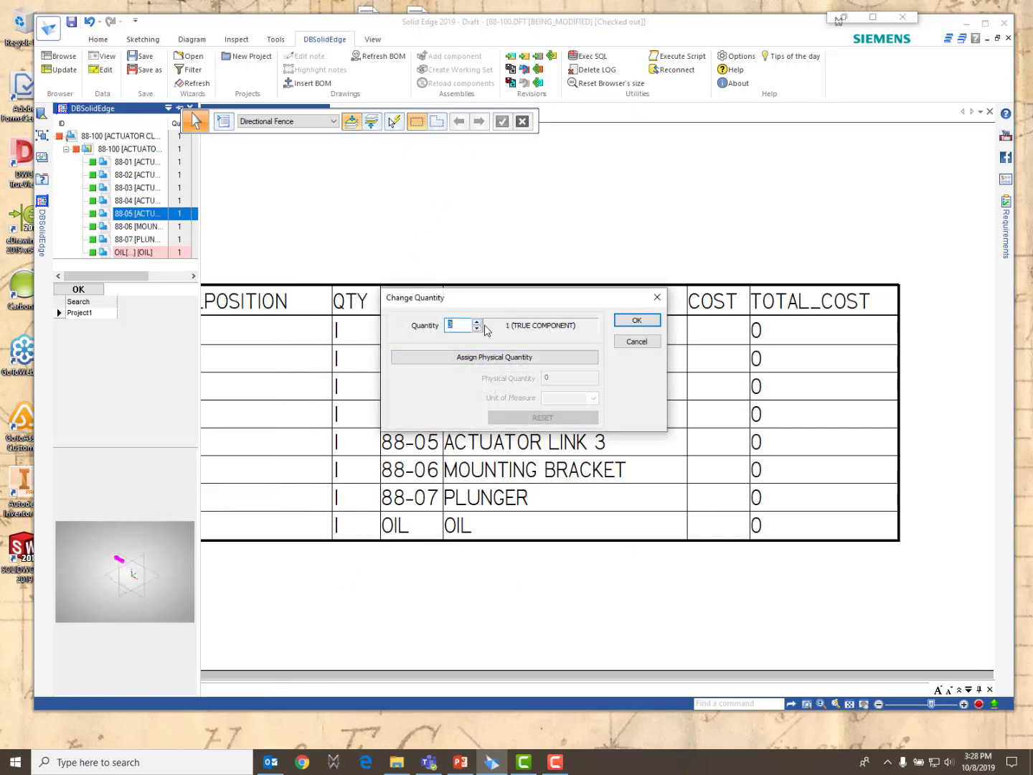
{"action": "left_click", "coordinate": [641, 325]}
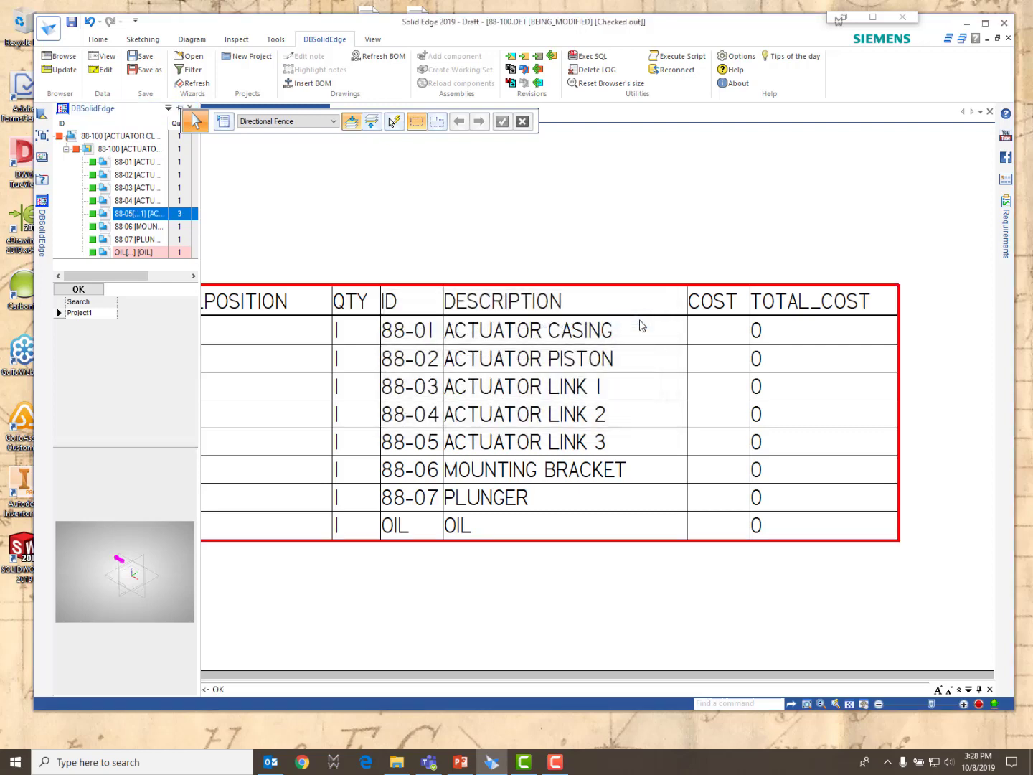
{"action": "left_click", "coordinate": [378, 56]}
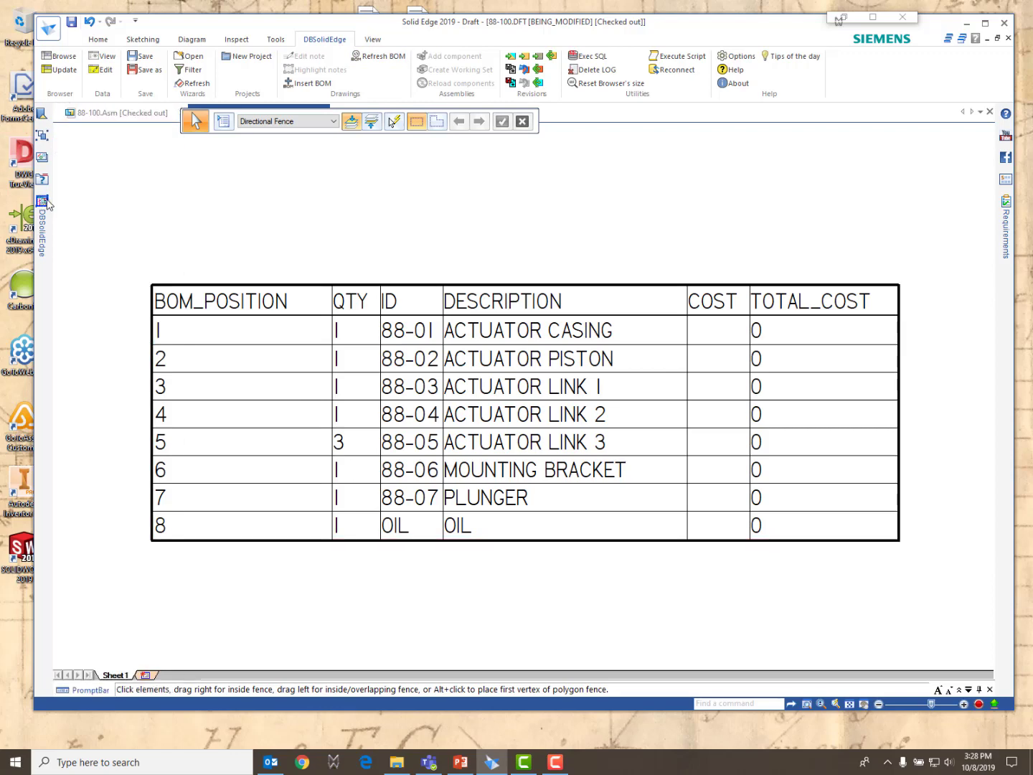
Open assembly 88-100 from the drawing's DBSolidEdge structure, and open its BOM for editing.
{"action": "mouse_move", "coordinate": [45, 206]}
{"action": "left_click", "coordinate": [127, 152]}
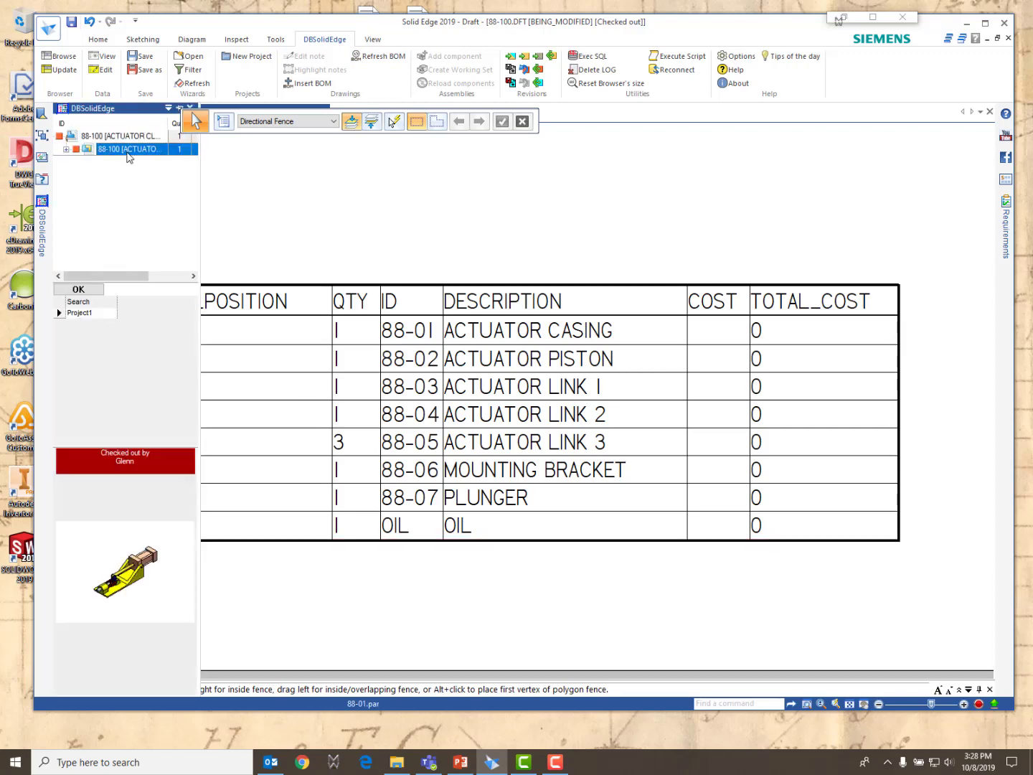
{"action": "double_click", "coordinate": [126, 152]}
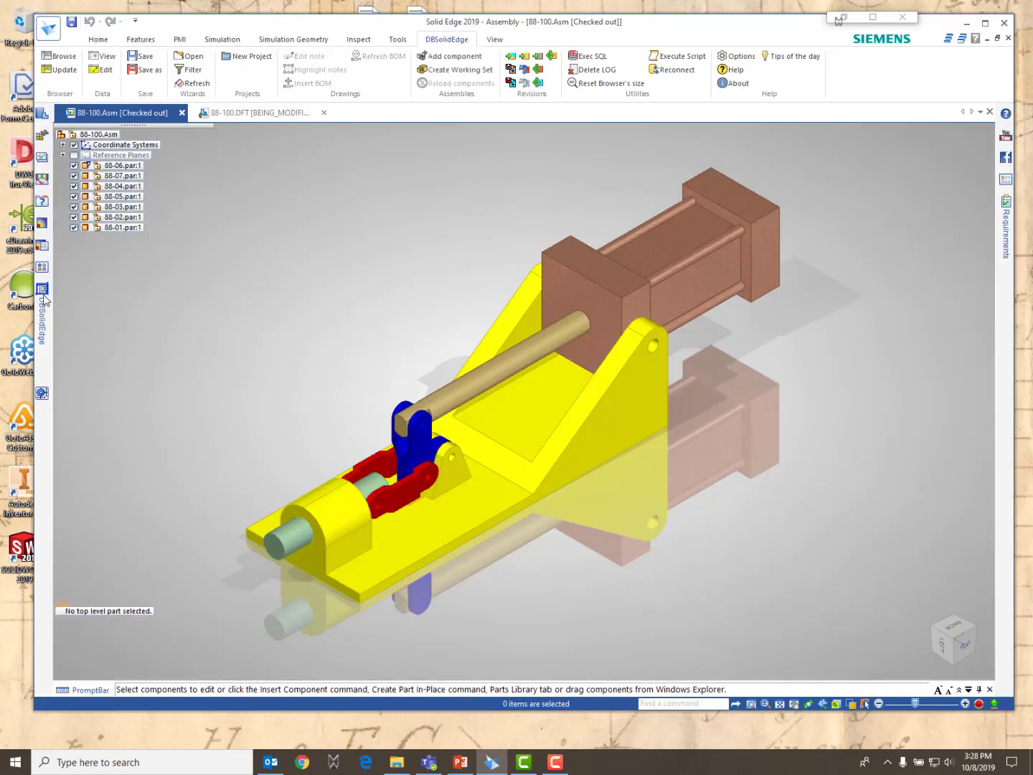
{"action": "mouse_move", "coordinate": [45, 300]}
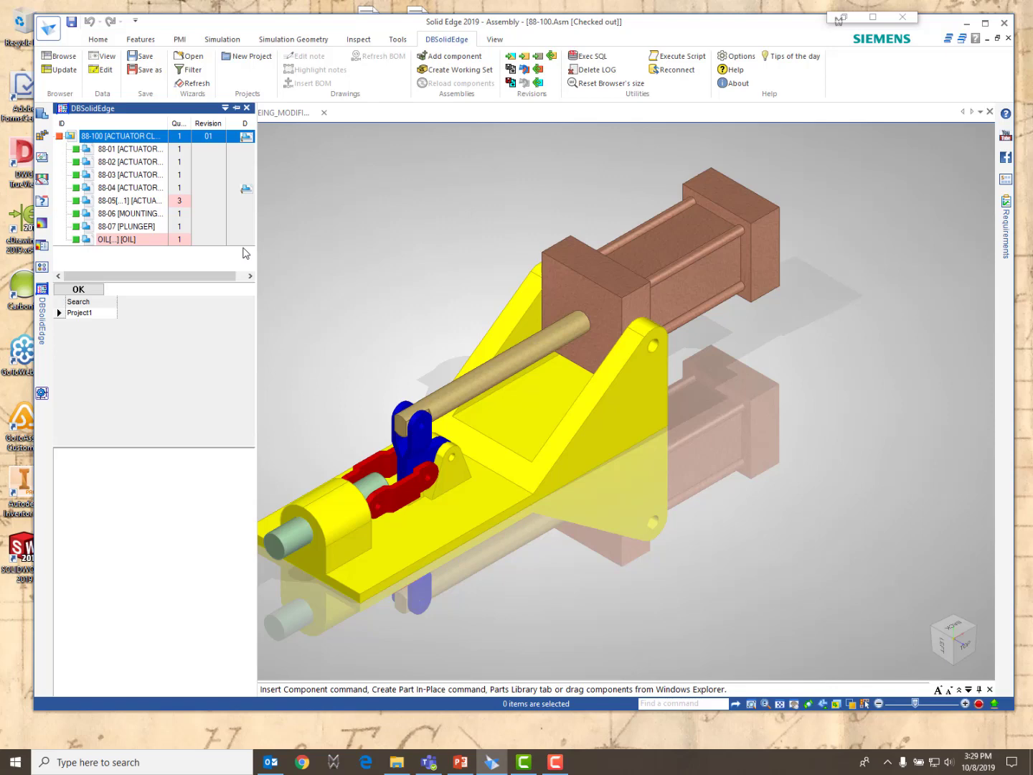
{"action": "right_click", "coordinate": [96, 138]}
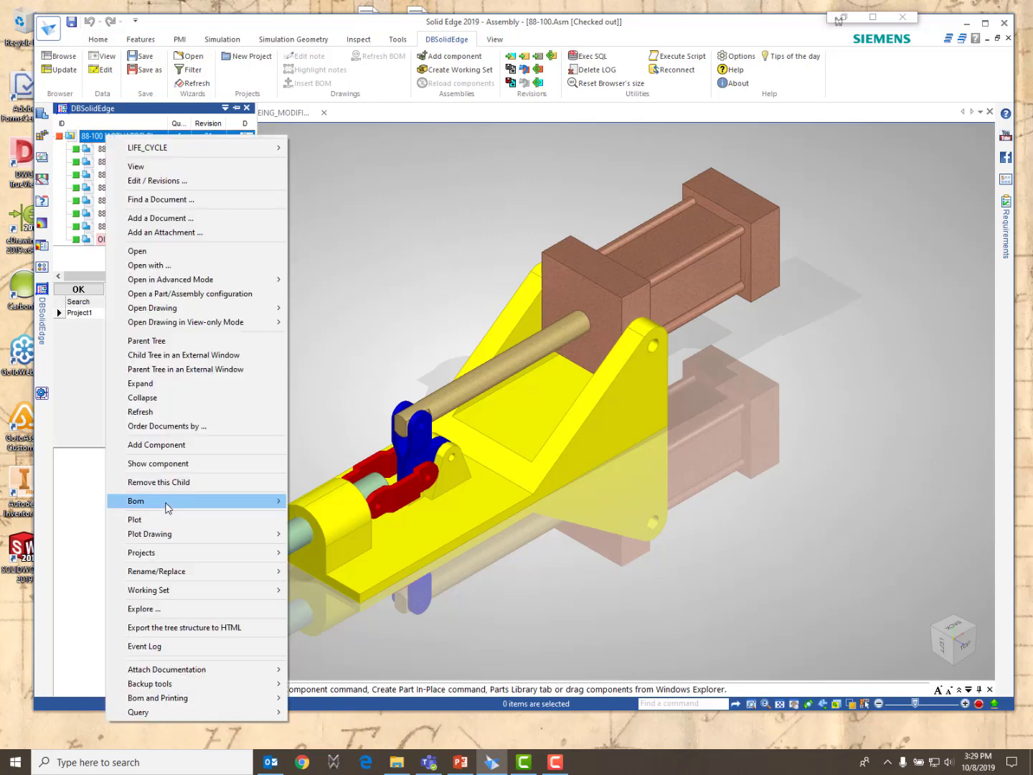
{"action": "mouse_move", "coordinate": [167, 506]}
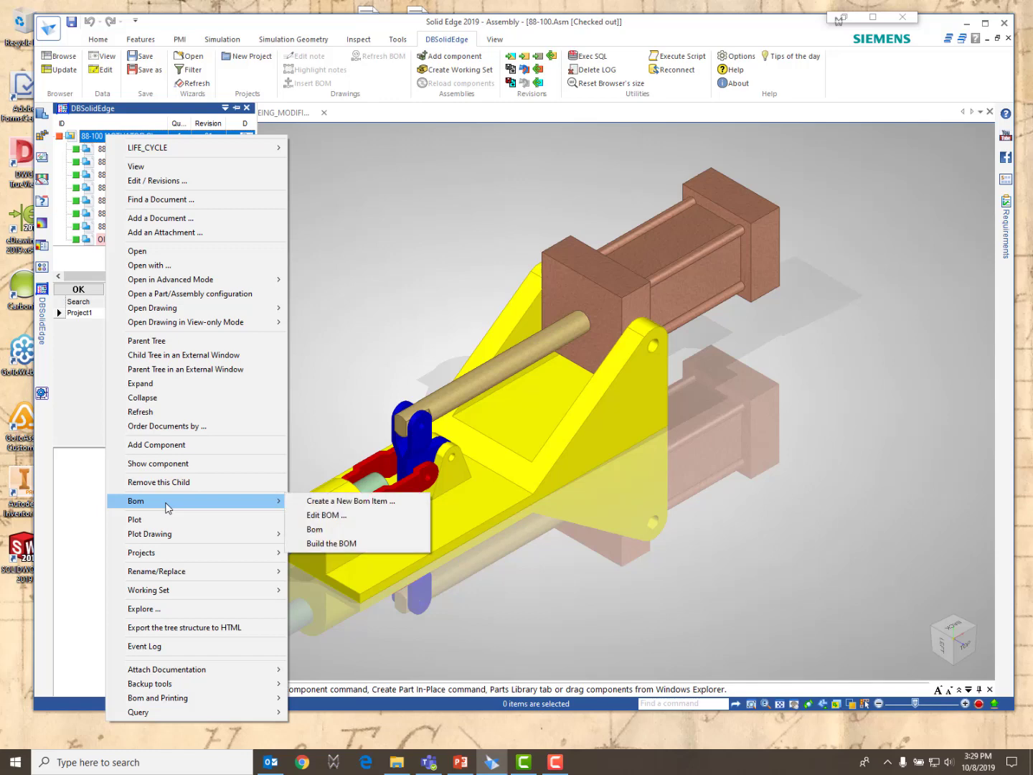
{"action": "left_click", "coordinate": [325, 515]}
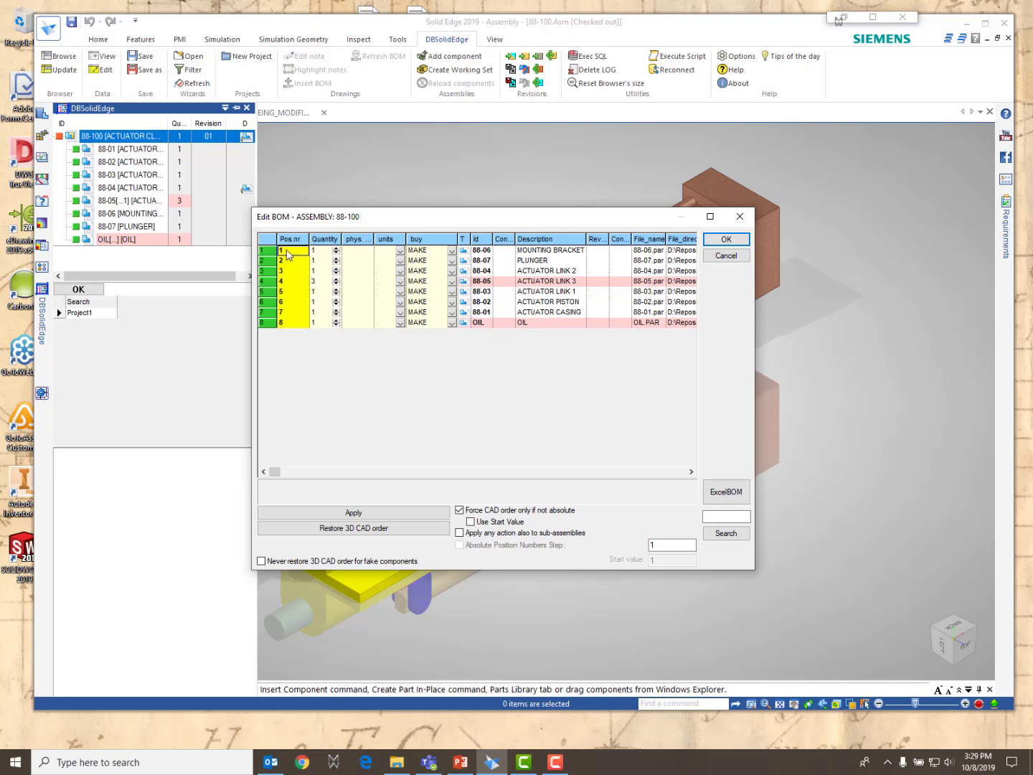
Try the BUY setting for mounting bracket 88-06, examine the other make/buy options, and close the BOM editor without applying.
{"action": "left_click", "coordinate": [452, 251]}
{"action": "left_click", "coordinate": [452, 251]}
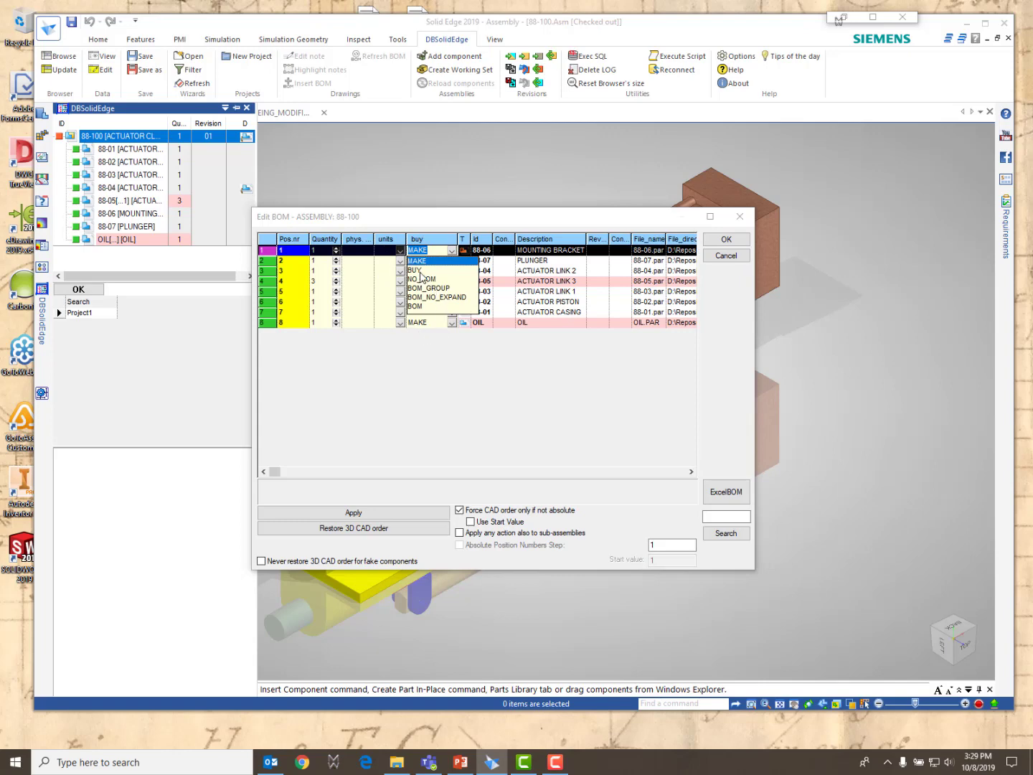
{"action": "left_click", "coordinate": [422, 270]}
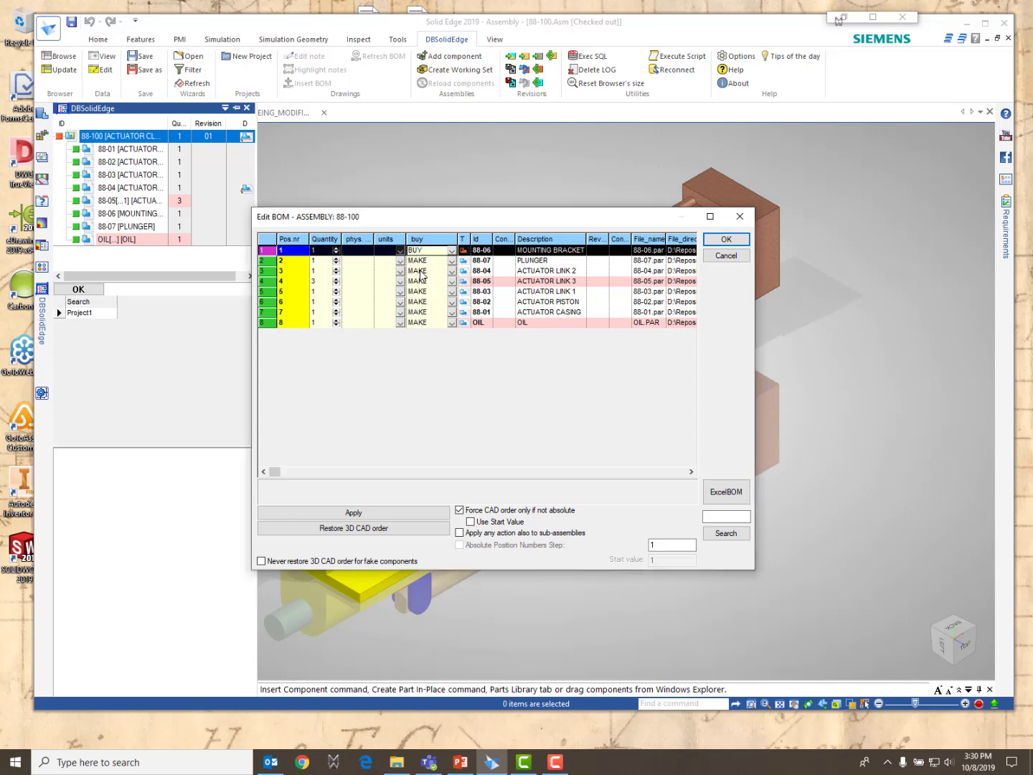
{"action": "left_click", "coordinate": [452, 250]}
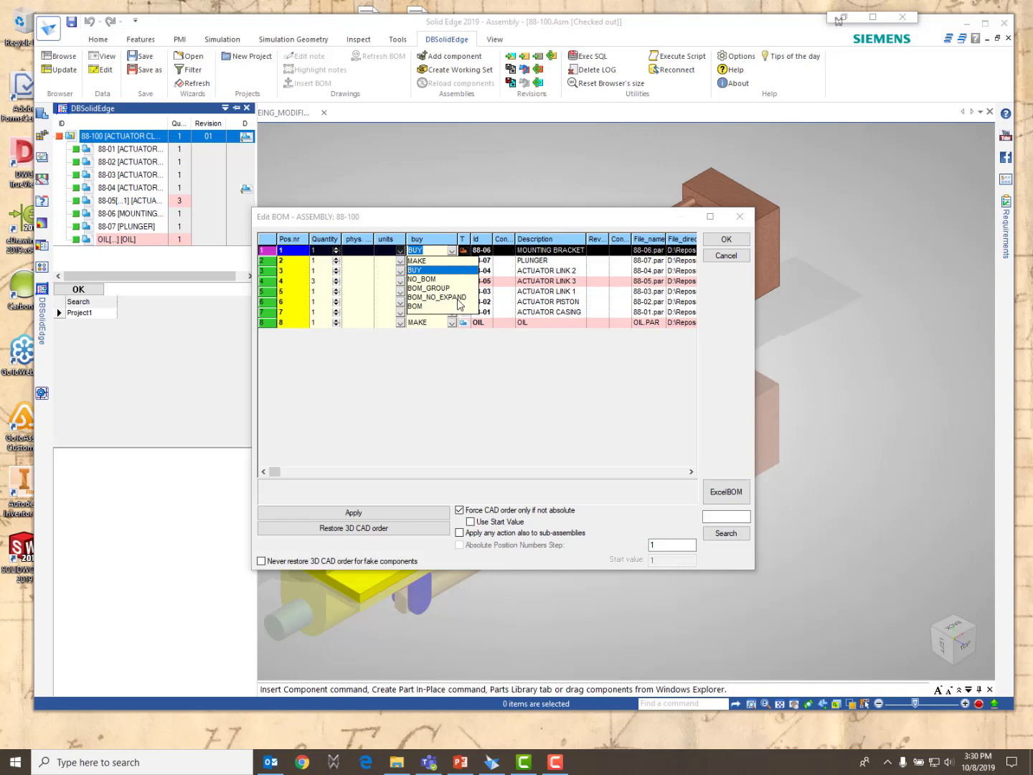
{"action": "left_click", "coordinate": [435, 393]}
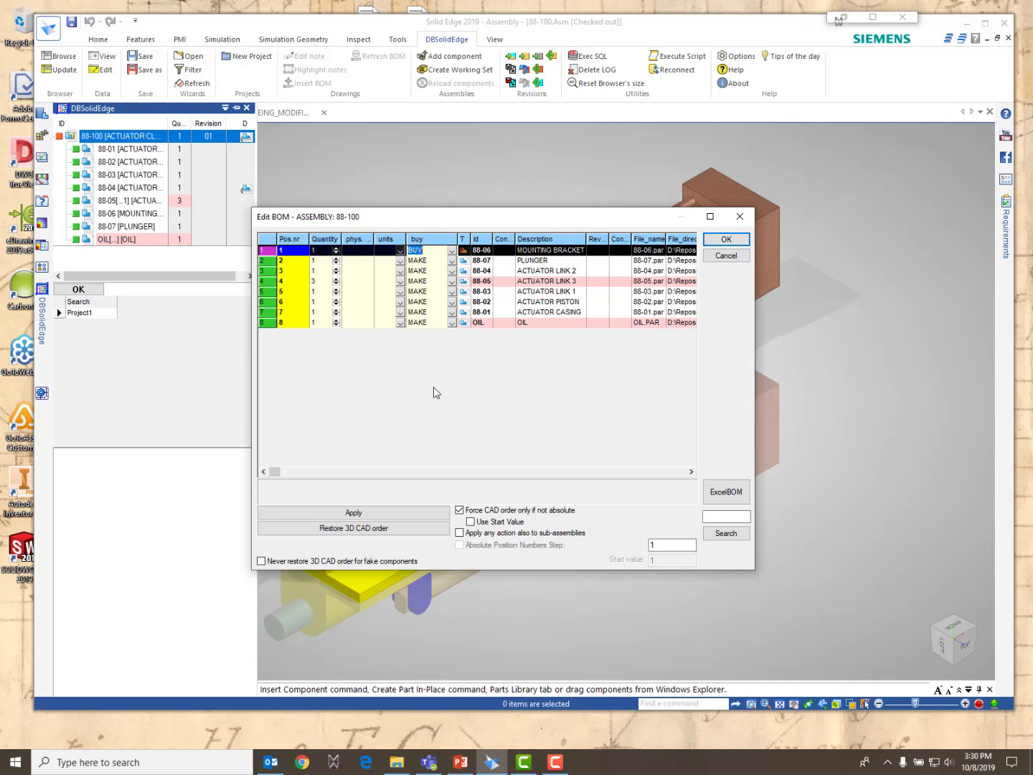
{"action": "left_click", "coordinate": [744, 220]}
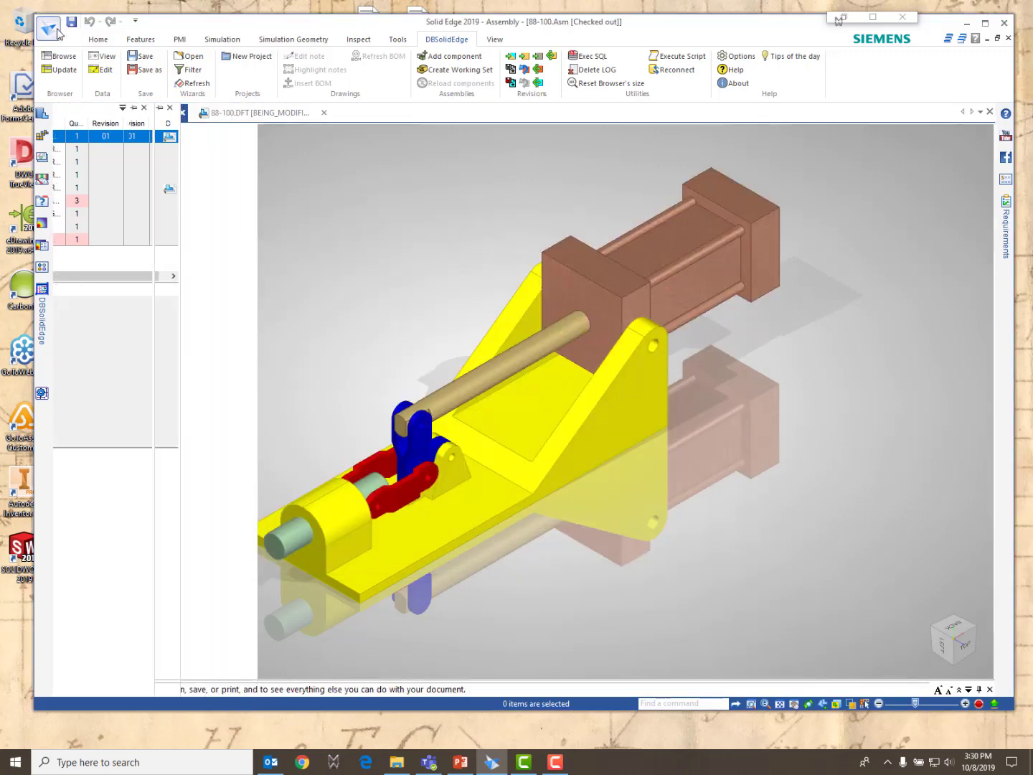
Open the BOM of assembly 44-100 for editing from the DBSolidEdge browser's project tree, and widen its buy column.
{"action": "left_click", "coordinate": [49, 30]}
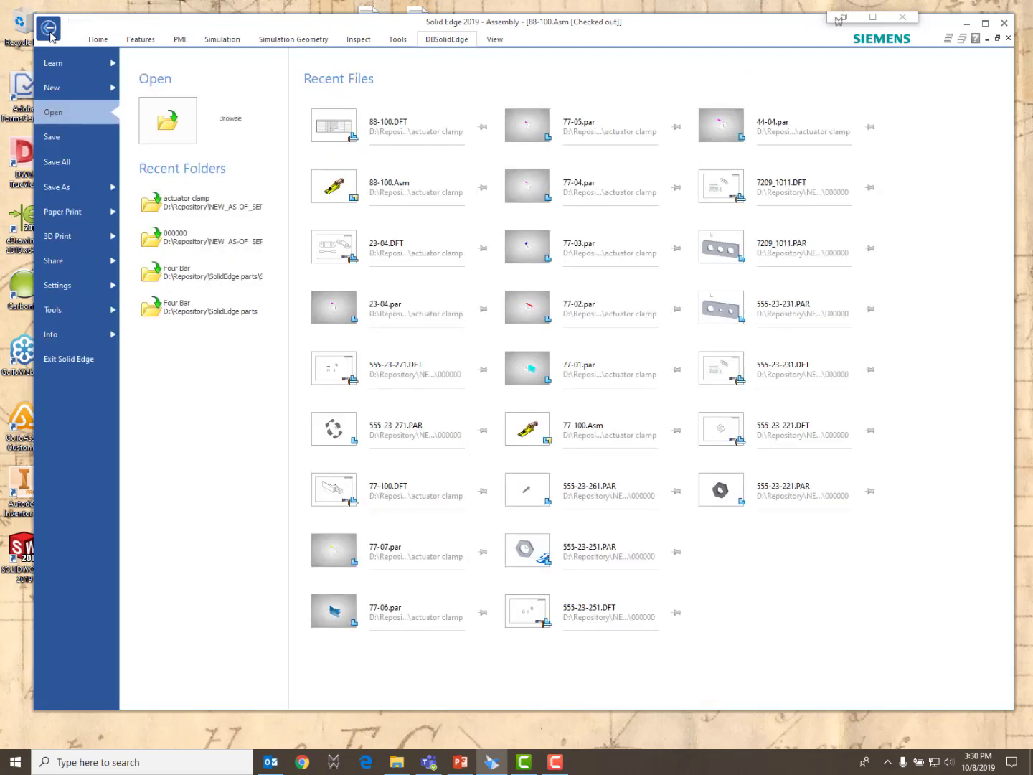
{"action": "left_click", "coordinate": [80, 40]}
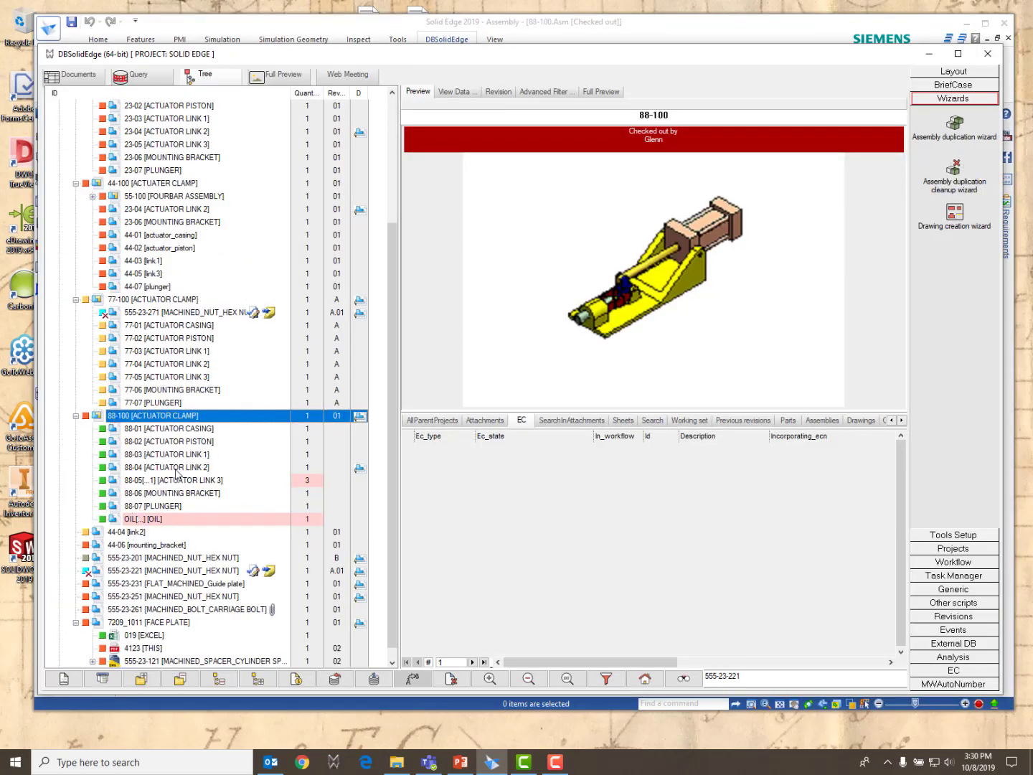
{"action": "left_click", "coordinate": [133, 185]}
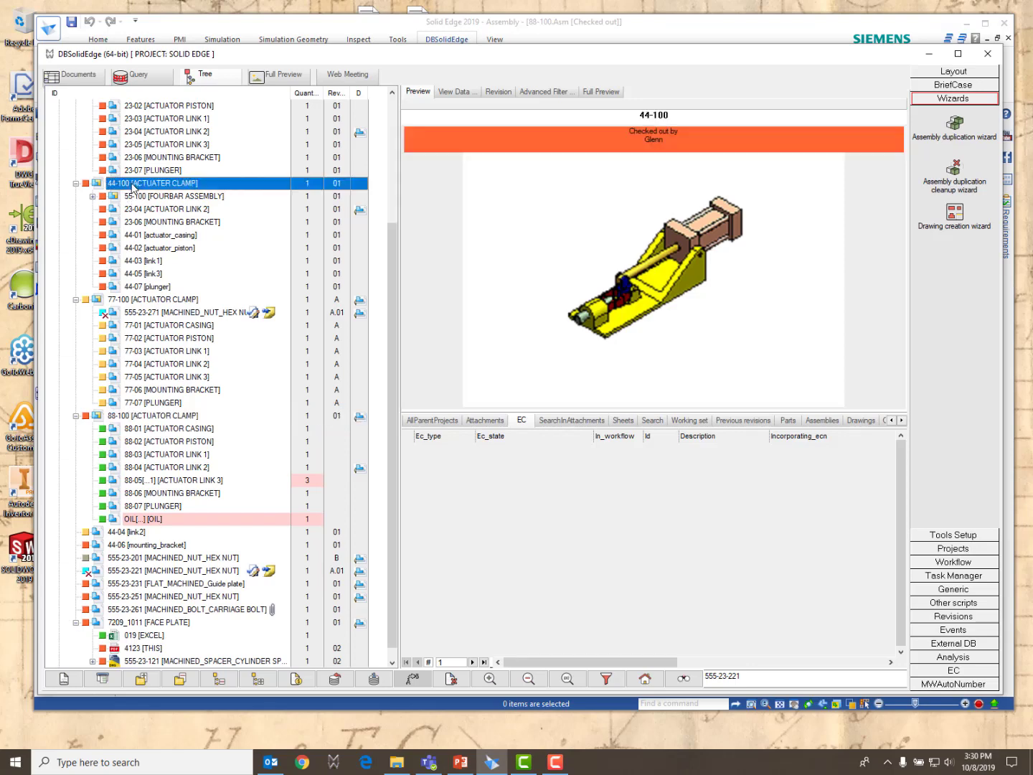
{"action": "left_click", "coordinate": [132, 197]}
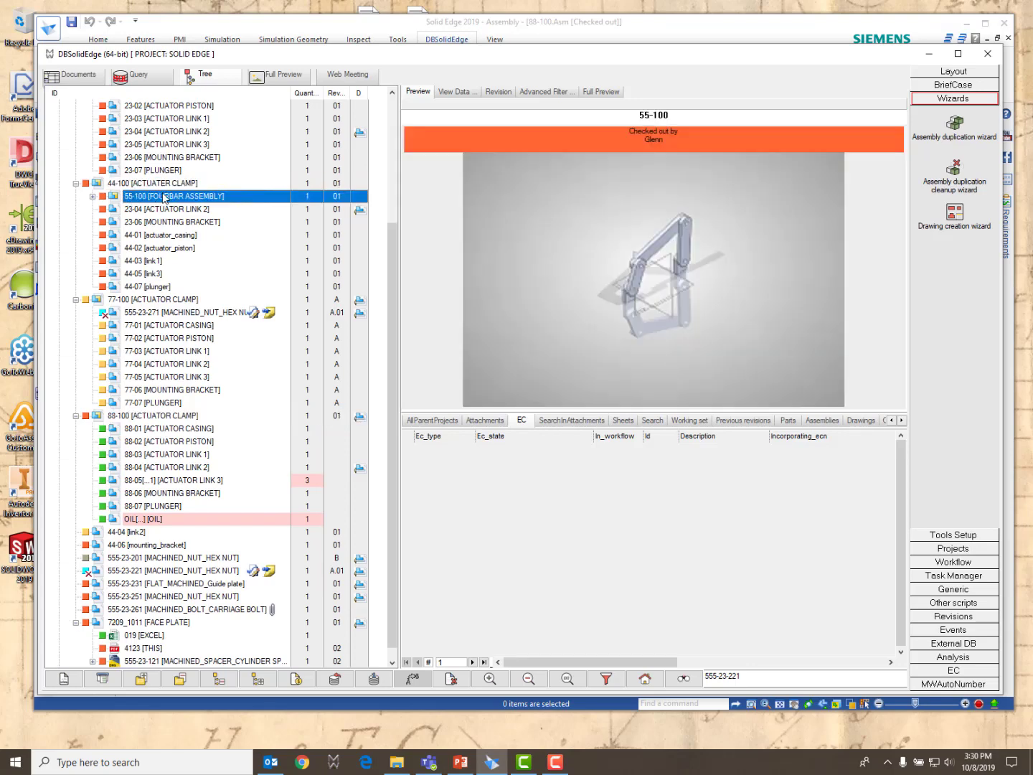
{"action": "right_click", "coordinate": [162, 186]}
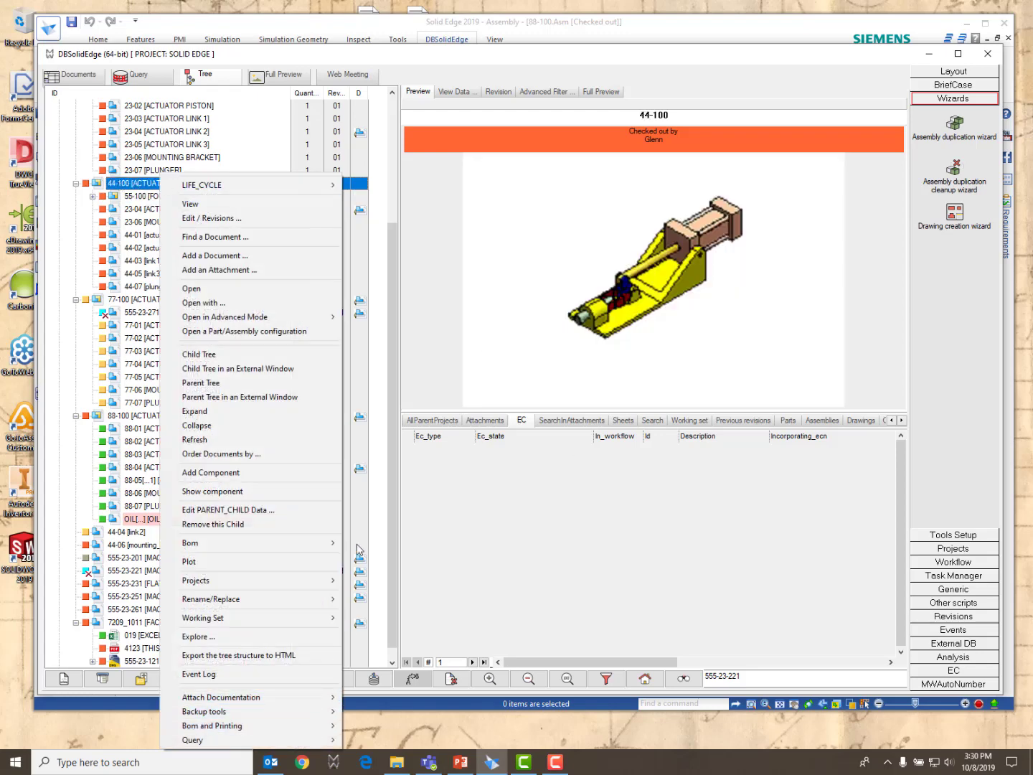
{"action": "mouse_move", "coordinate": [333, 545]}
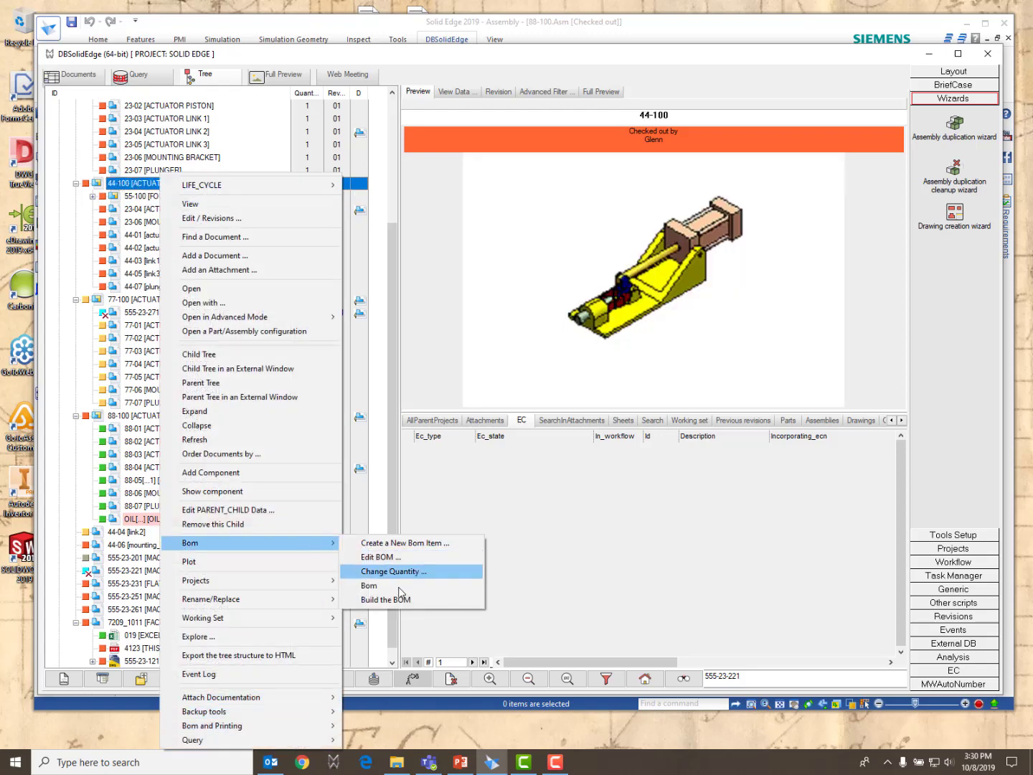
{"action": "left_click", "coordinate": [398, 557]}
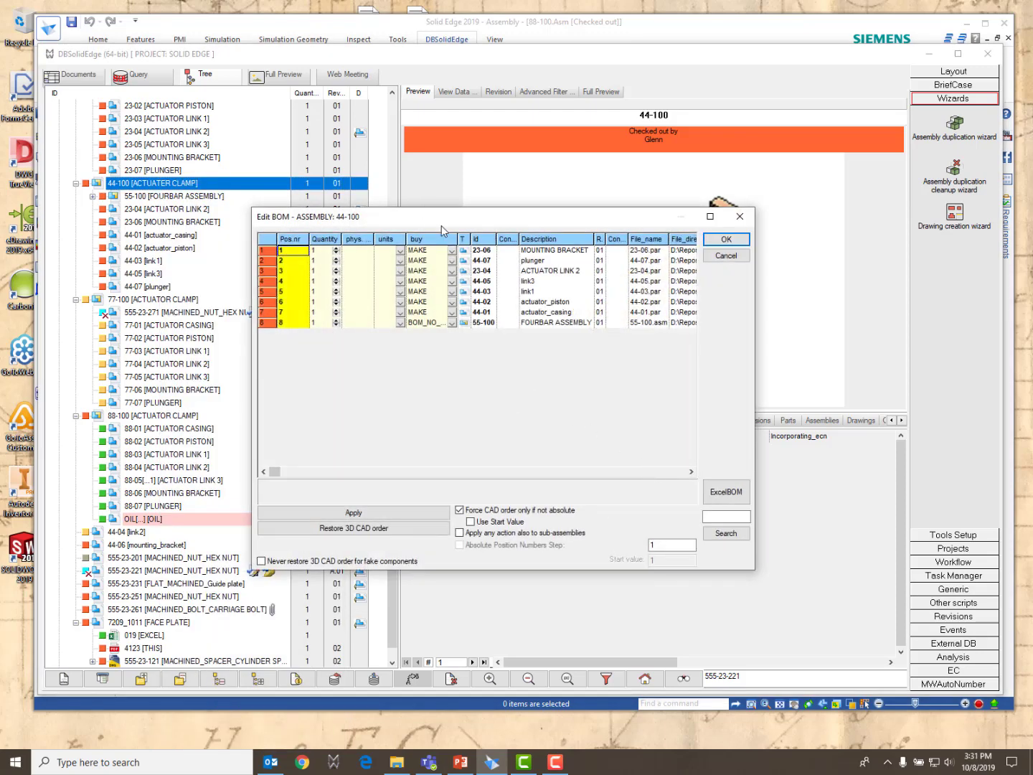
{"action": "left_click_drag", "start_coordinate": [458, 239], "coordinate": [525, 241]}
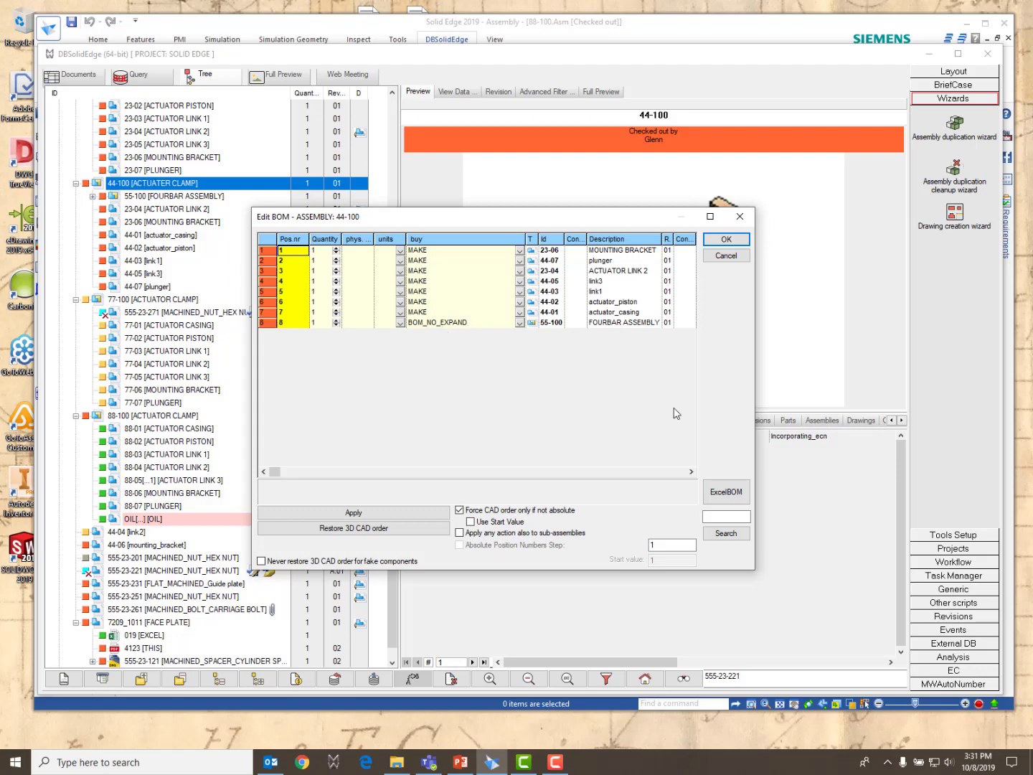
Generate an Excel BOM of 44-100 with the Indented data only type, review its component list and close the workbook.
{"action": "left_click", "coordinate": [731, 494]}
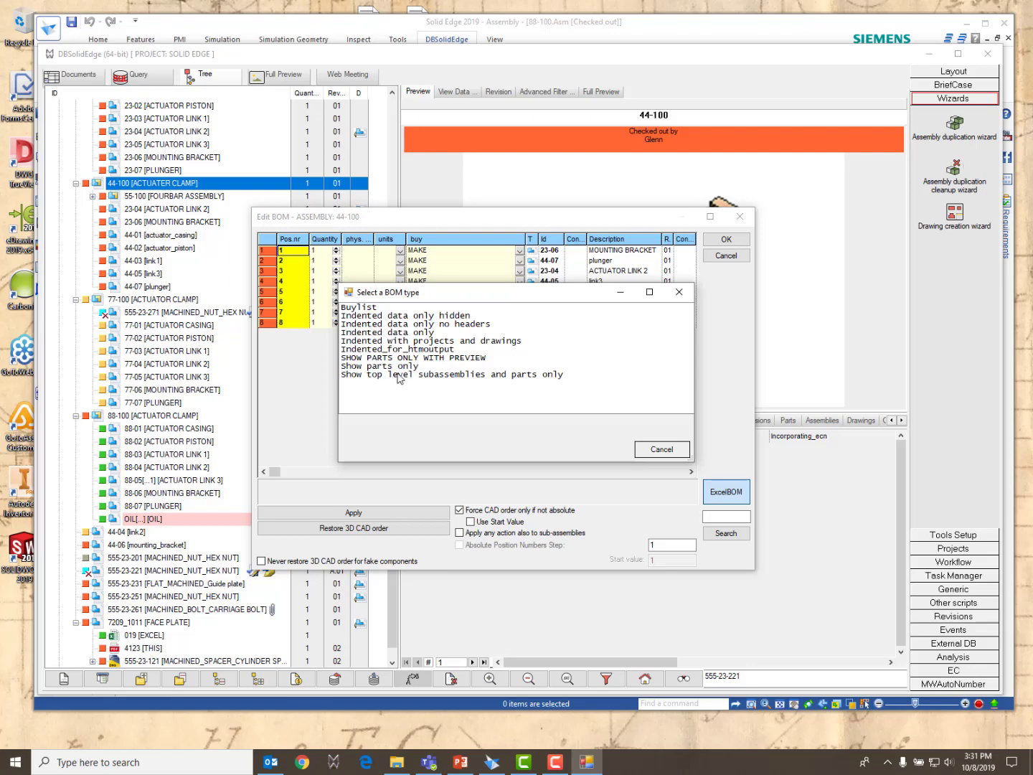
{"action": "left_click", "coordinate": [410, 333]}
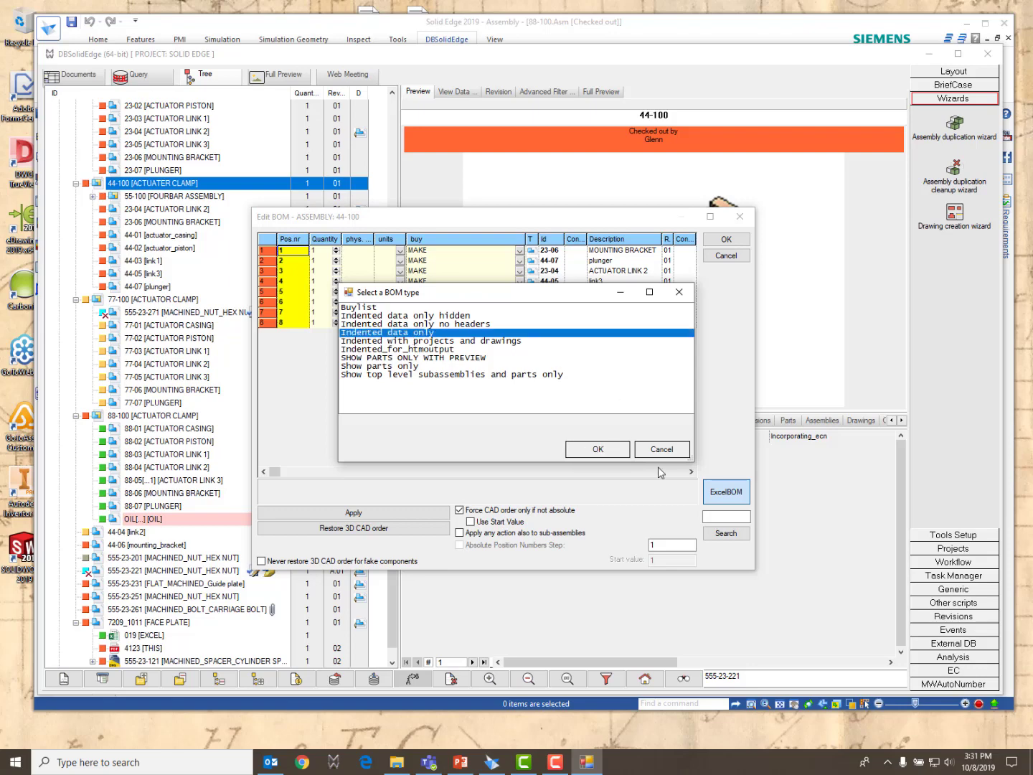
{"action": "left_click", "coordinate": [596, 451]}
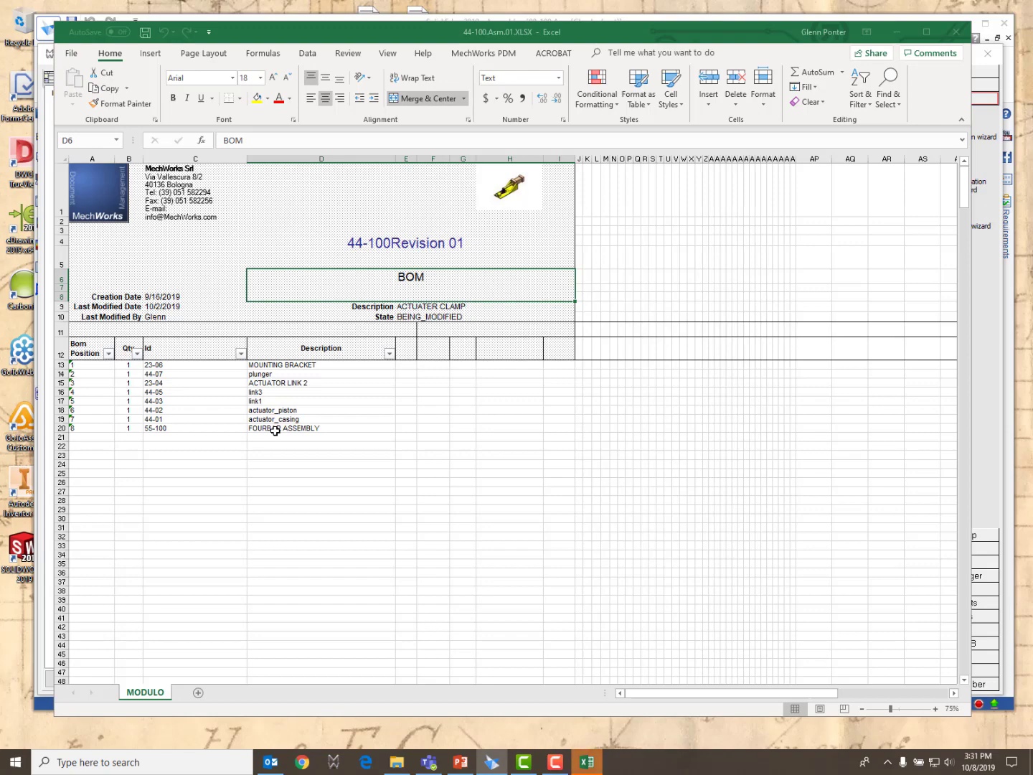
{"action": "left_click", "coordinate": [957, 32]}
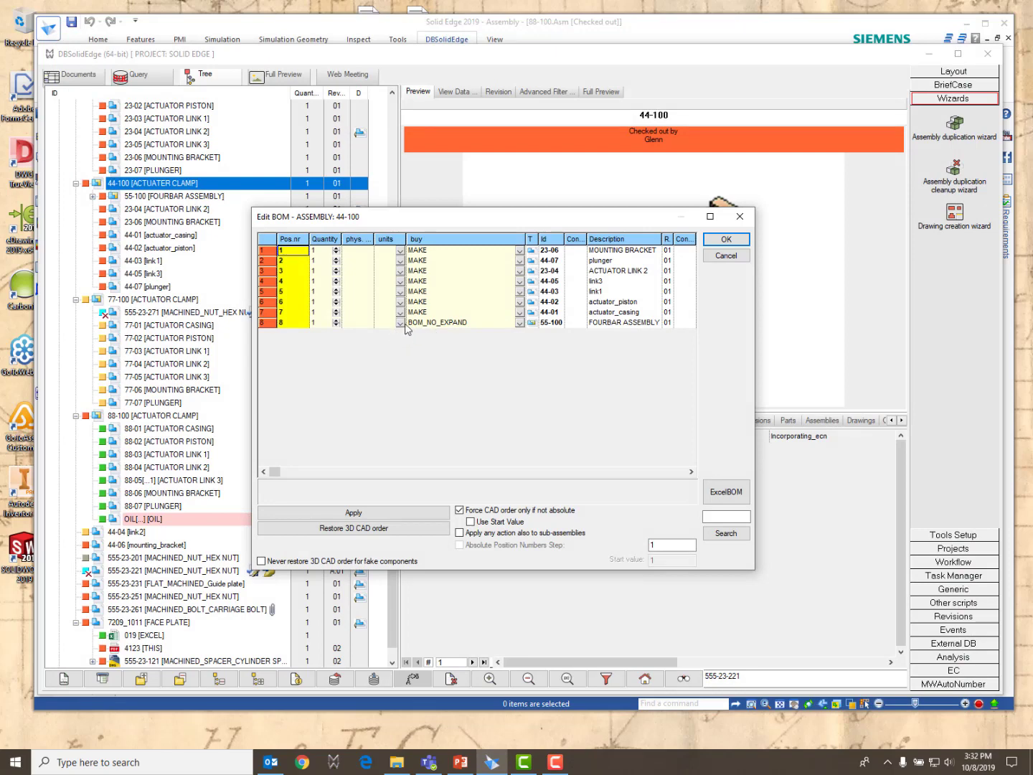
Set the buy option of FOURBAR ASSEMBLY 55-100 to BOM_GROUP and apply the BOM changes.
{"action": "left_click", "coordinate": [520, 322]}
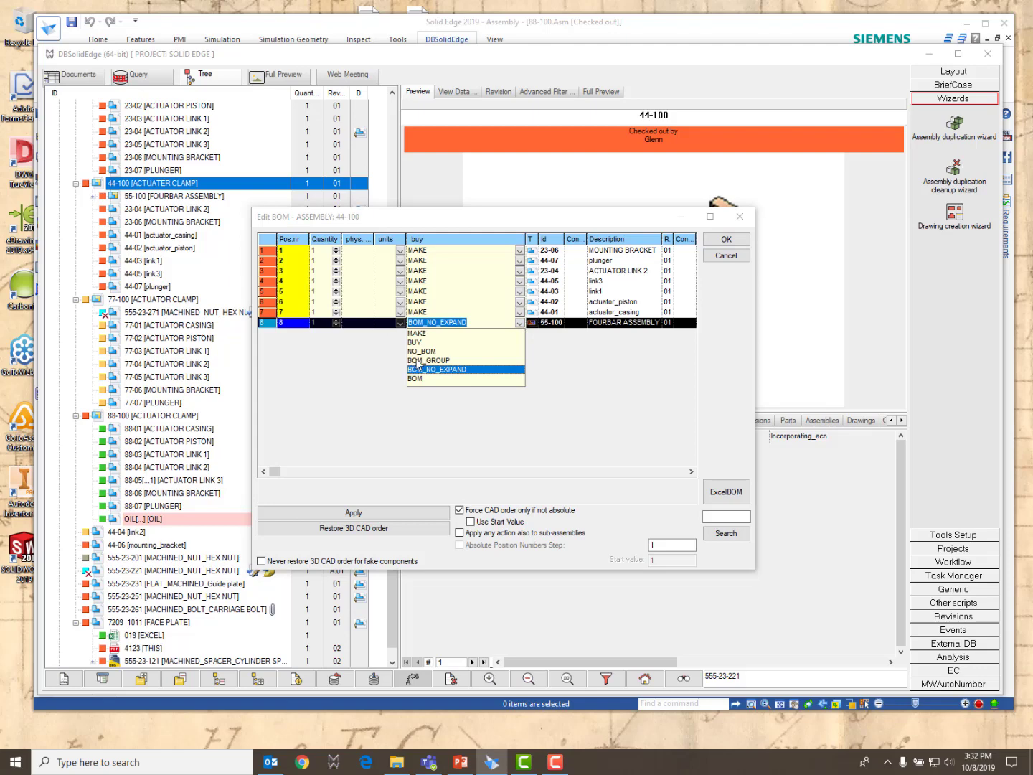
{"action": "left_click", "coordinate": [417, 361]}
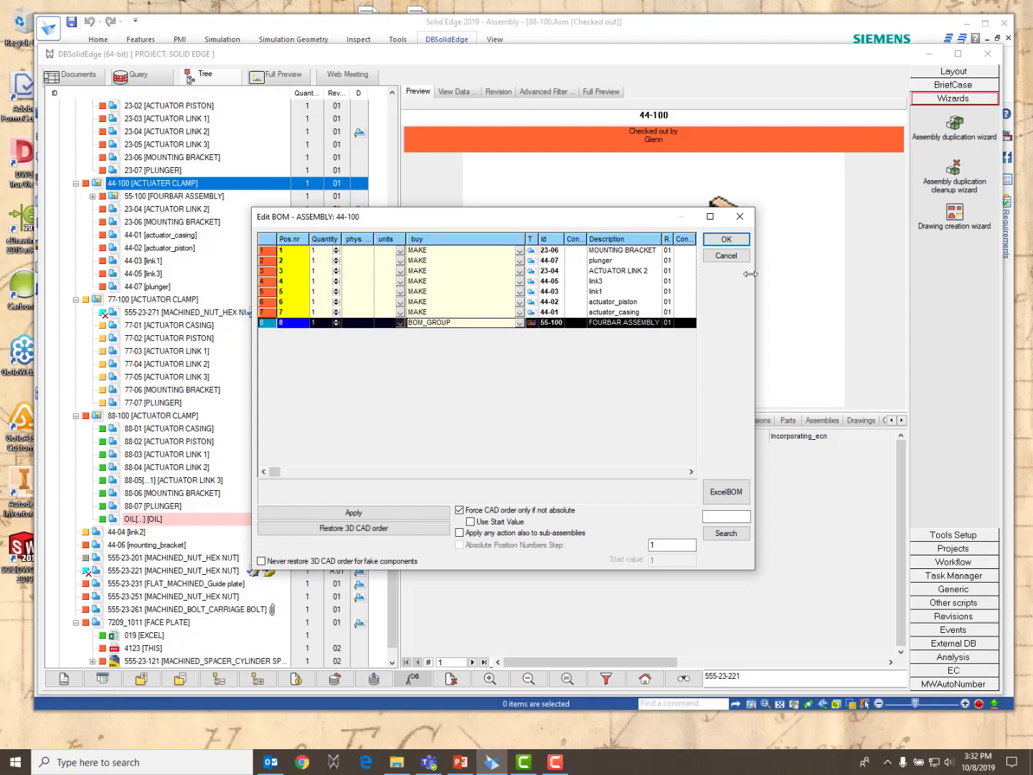
{"action": "left_click", "coordinate": [727, 240]}
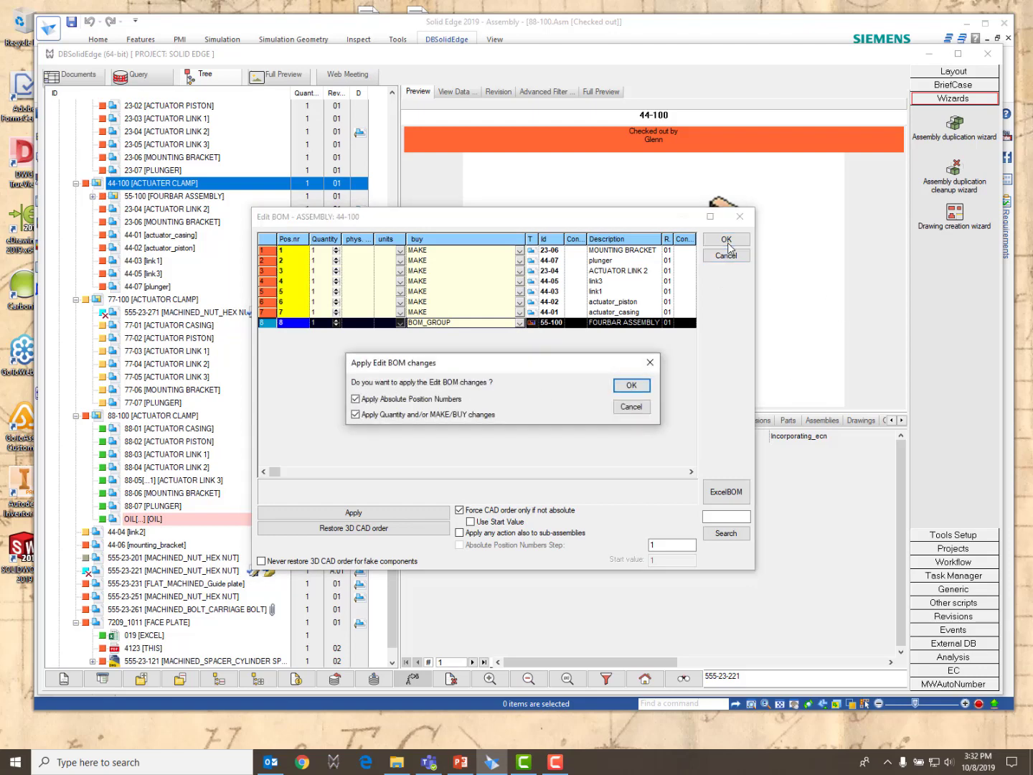
{"action": "left_click", "coordinate": [624, 386]}
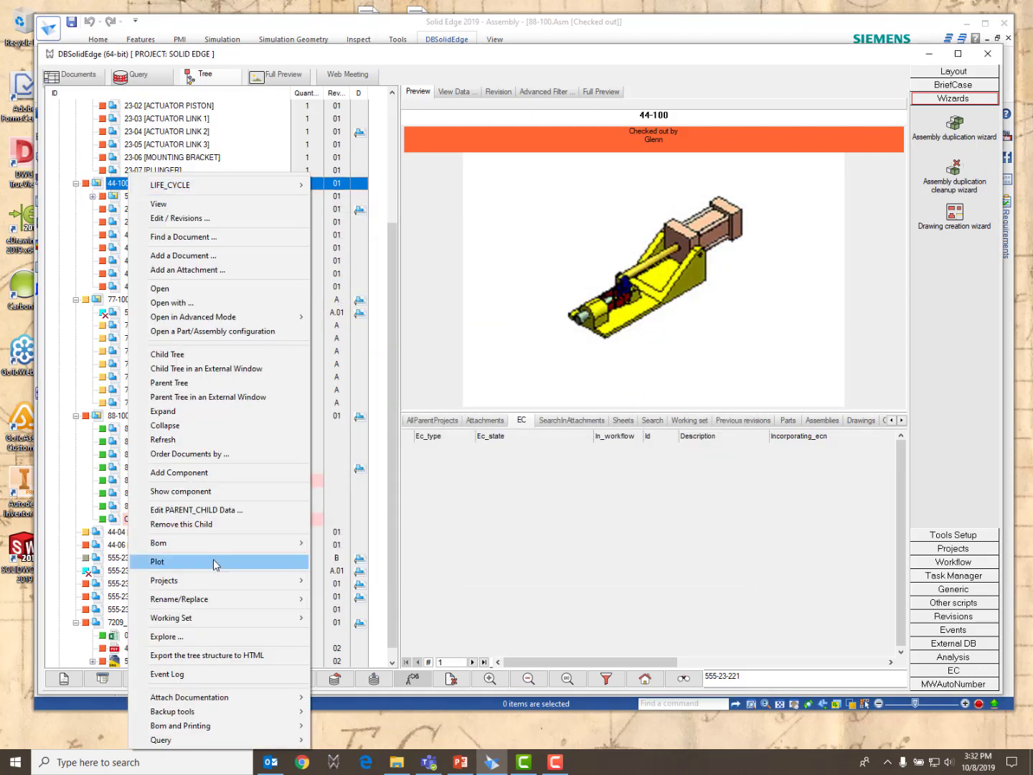
Reopen the 44-100 BOM, generate its Indented data only Excel BOM to review the component list, and close the workbook and editor.
{"action": "mouse_move", "coordinate": [208, 545]}
{"action": "left_click", "coordinate": [353, 557]}
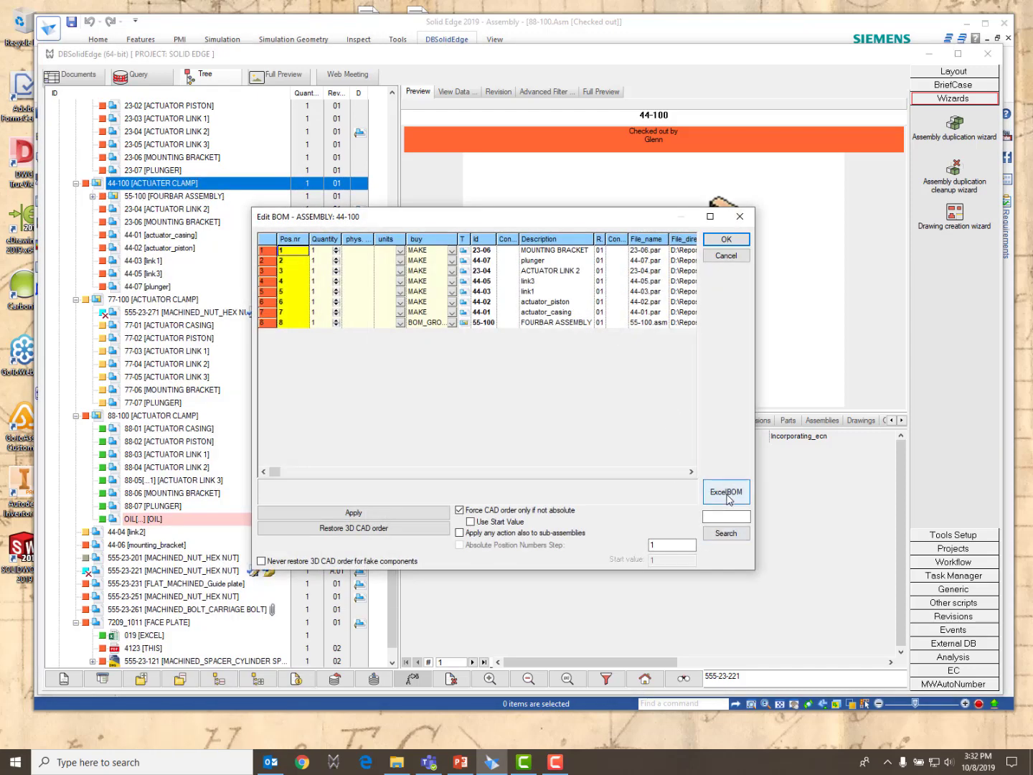
{"action": "left_click", "coordinate": [726, 493]}
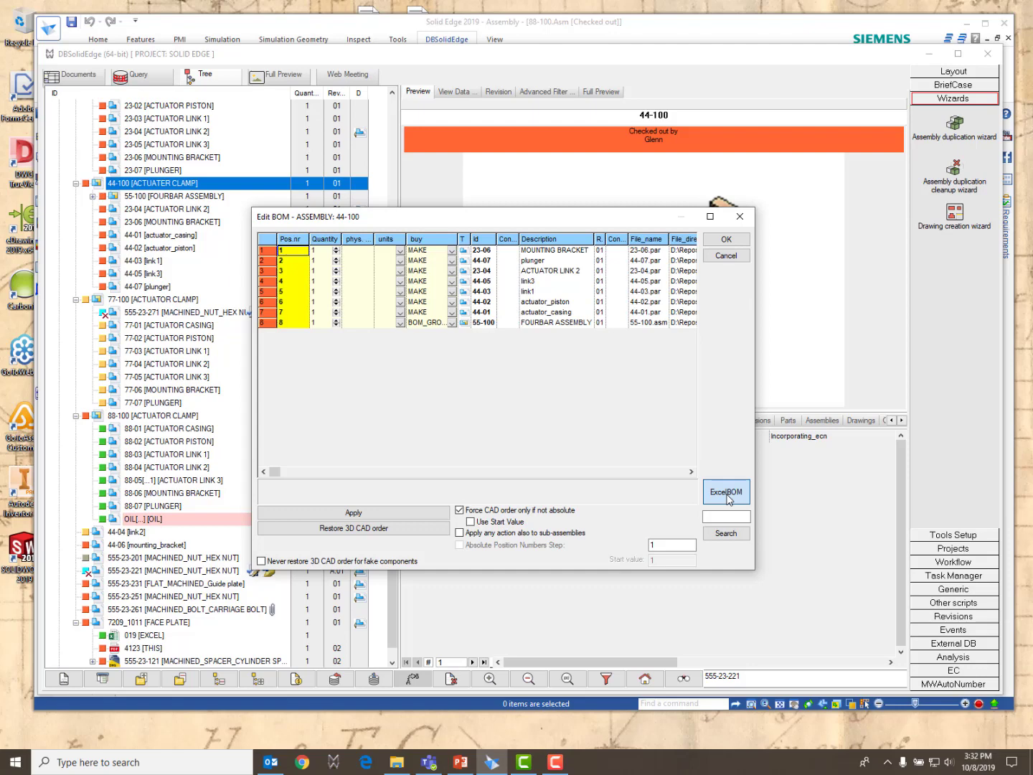
{"action": "left_click", "coordinate": [430, 333]}
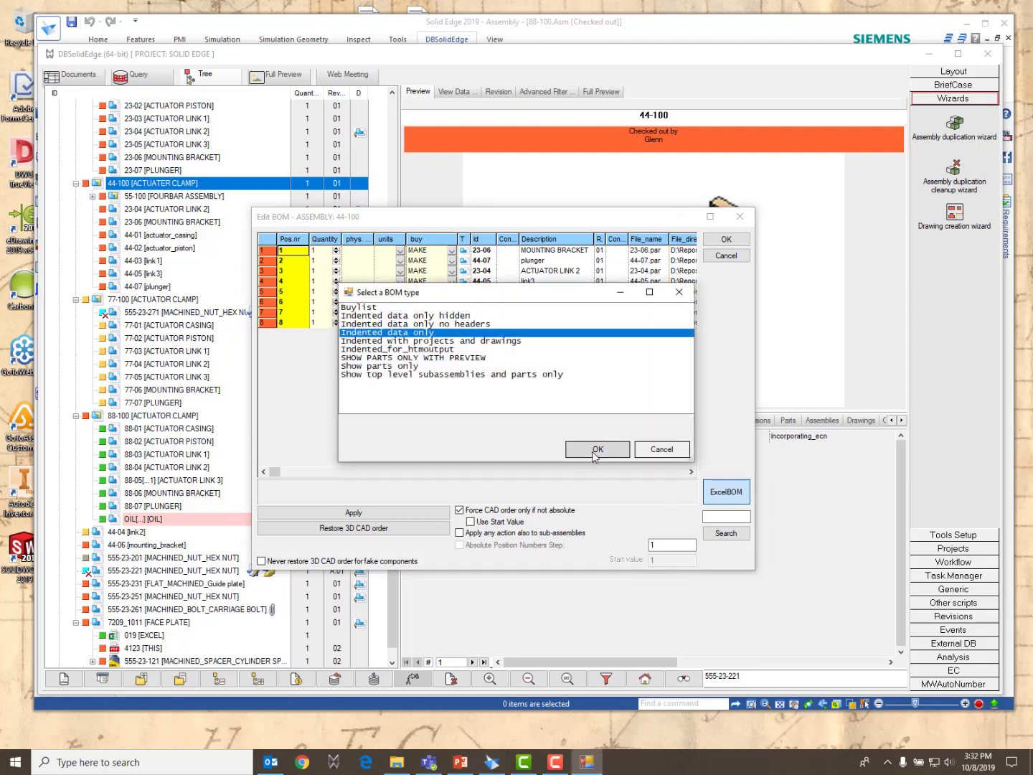
{"action": "left_click", "coordinate": [596, 449]}
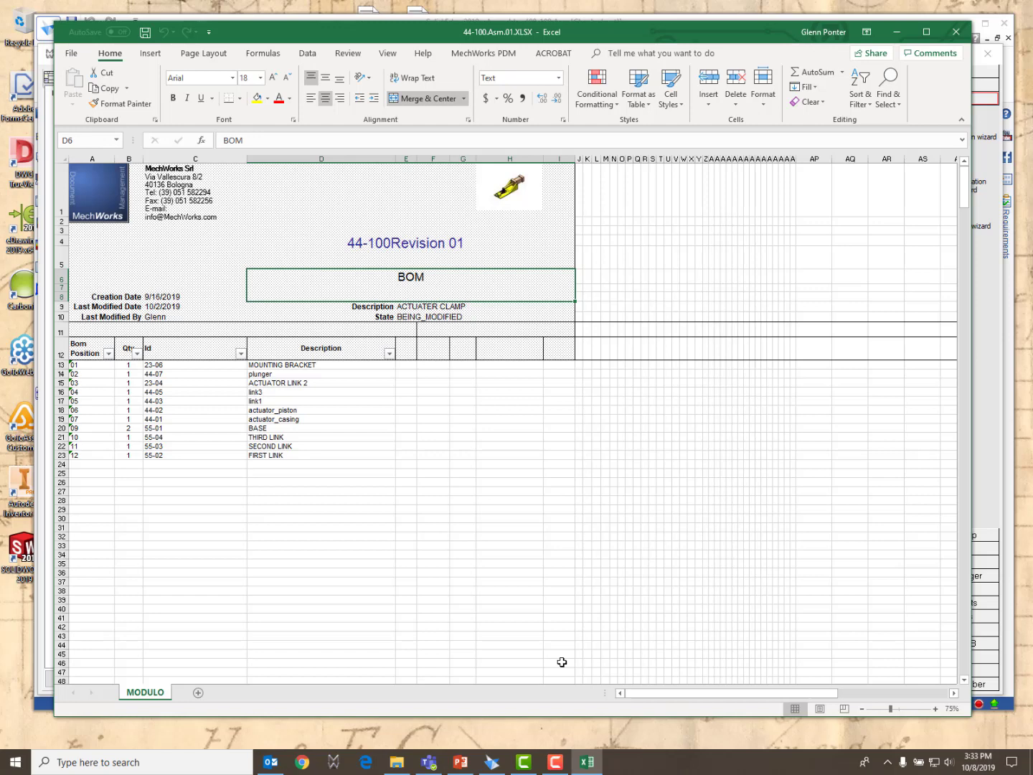
{"action": "left_click", "coordinate": [957, 32]}
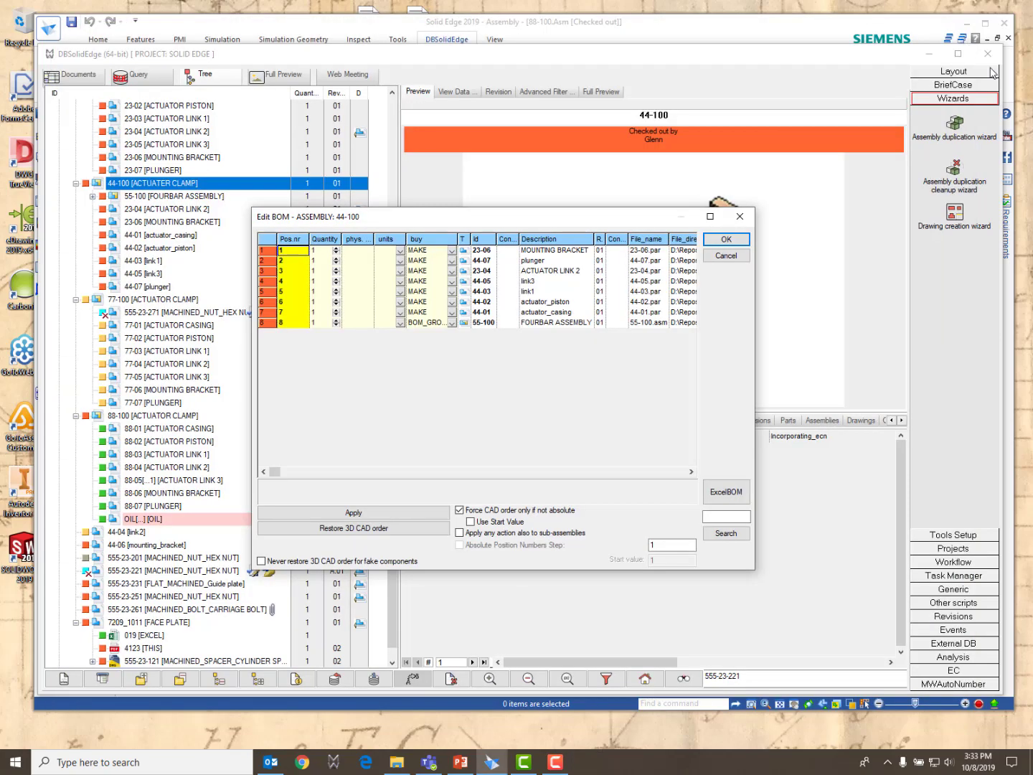
{"action": "left_click", "coordinate": [740, 217]}
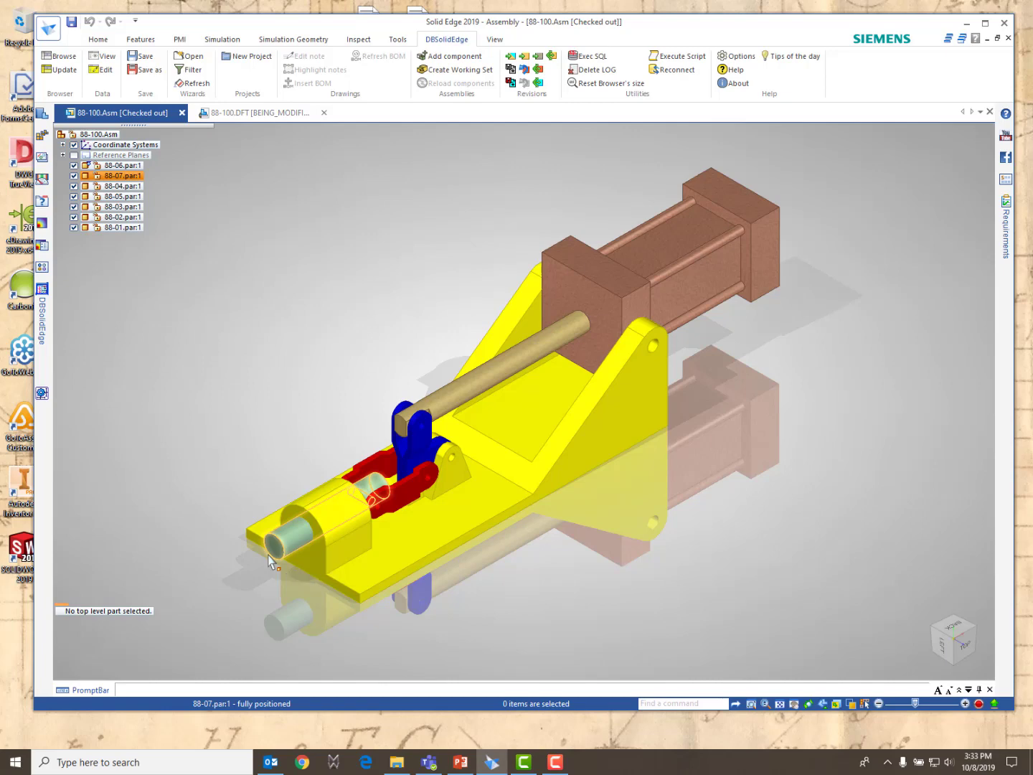
Open mounting bracket 88-06 and add a hole feature with about 17 holes scattered over its large flat base face.
{"action": "left_click", "coordinate": [440, 516]}
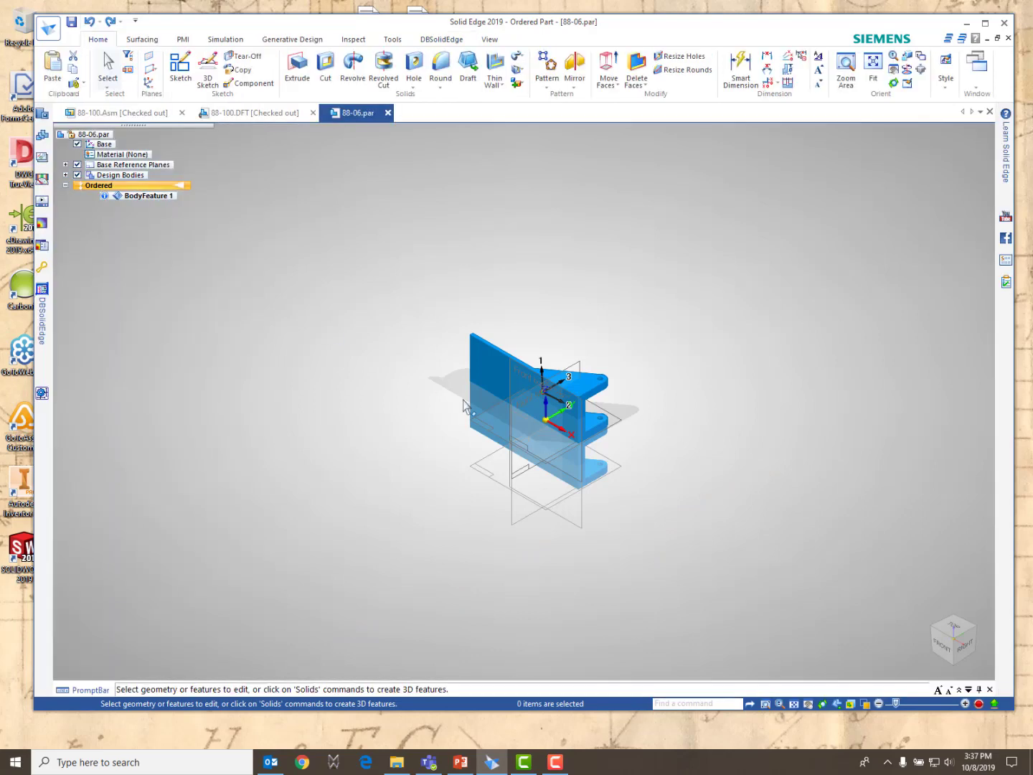
{"action": "left_click", "coordinate": [415, 65]}
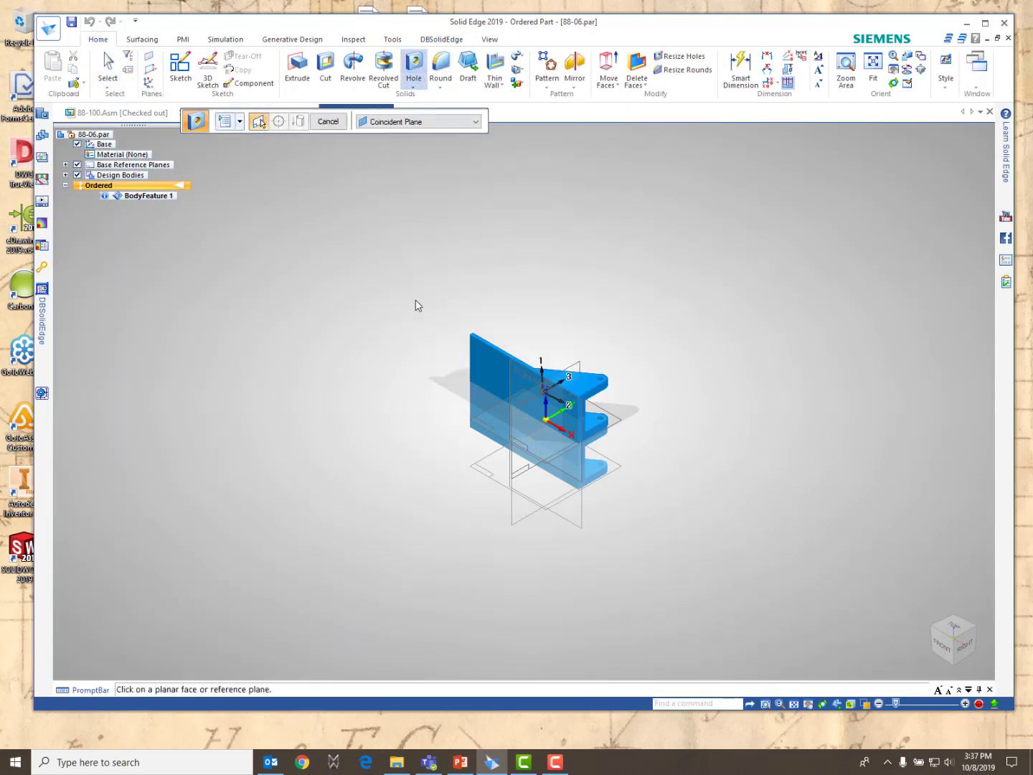
{"action": "left_click", "coordinate": [501, 378]}
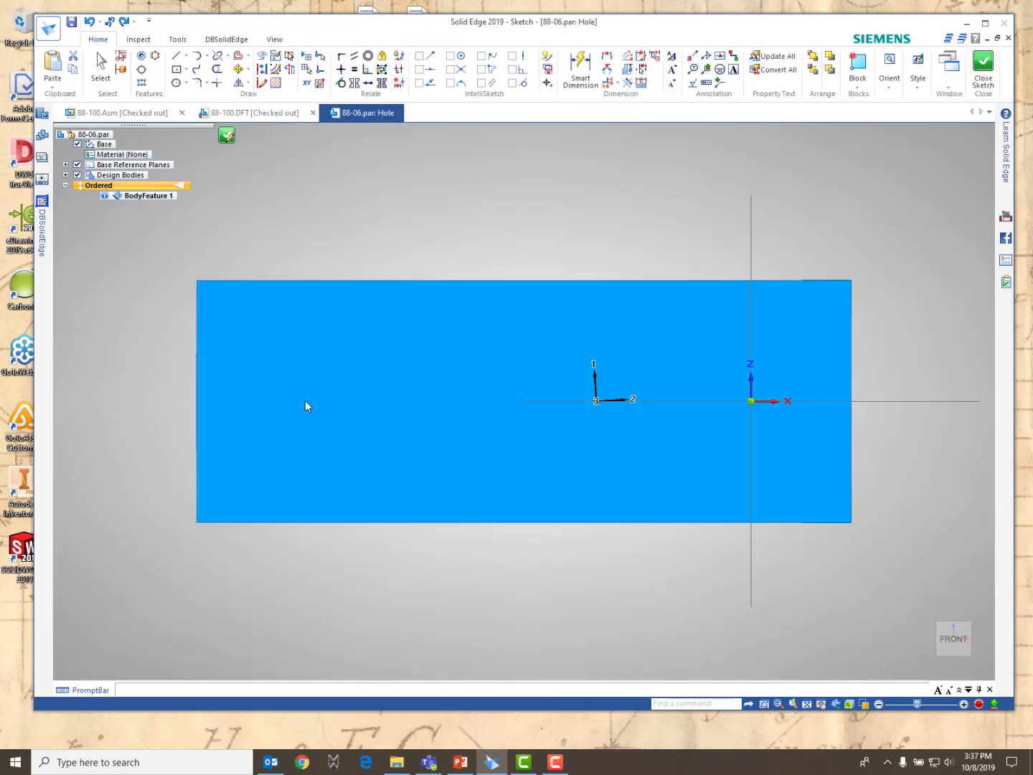
{"action": "left_click", "coordinate": [241, 320]}
{"action": "left_click", "coordinate": [244, 485]}
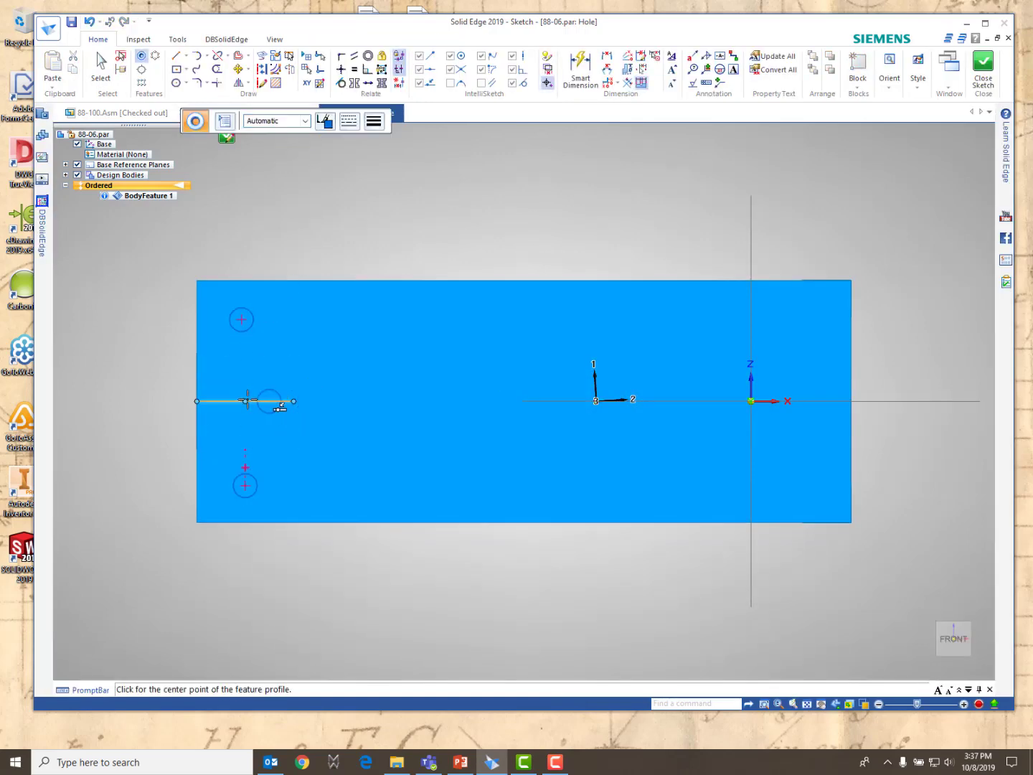
{"action": "left_click", "coordinate": [241, 401]}
{"action": "left_click", "coordinate": [323, 312]}
{"action": "left_click", "coordinate": [322, 380]}
{"action": "left_click", "coordinate": [313, 440]}
{"action": "left_click", "coordinate": [314, 486]}
{"action": "left_click", "coordinate": [369, 312]}
{"action": "left_click", "coordinate": [387, 380]}
{"action": "left_click", "coordinate": [381, 430]}
{"action": "left_click", "coordinate": [381, 491]}
{"action": "left_click", "coordinate": [650, 311]}
{"action": "left_click", "coordinate": [807, 317]}
{"action": "left_click", "coordinate": [552, 474]}
{"action": "left_click", "coordinate": [650, 486]}
{"action": "left_click", "coordinate": [812, 486]}
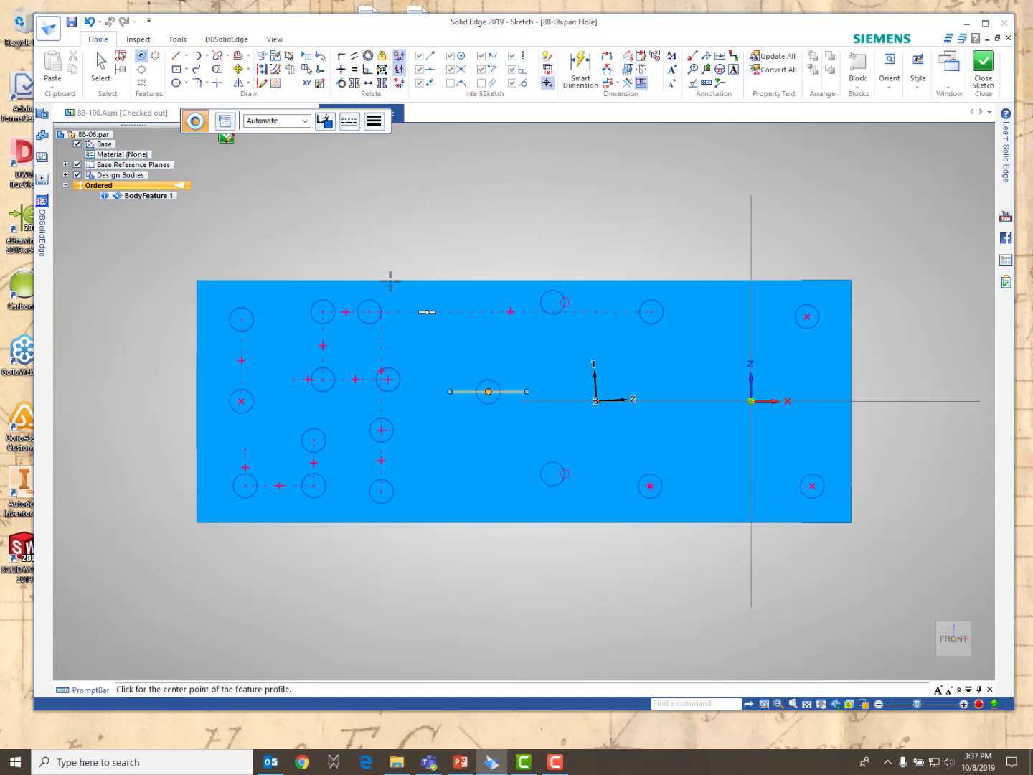
{"action": "left_click", "coordinate": [227, 137]}
Open parent assembly 88-100 from the part's DBSolidEdge structure and select mounting bracket 88-06 in the model.
{"action": "left_click", "coordinate": [41, 290]}
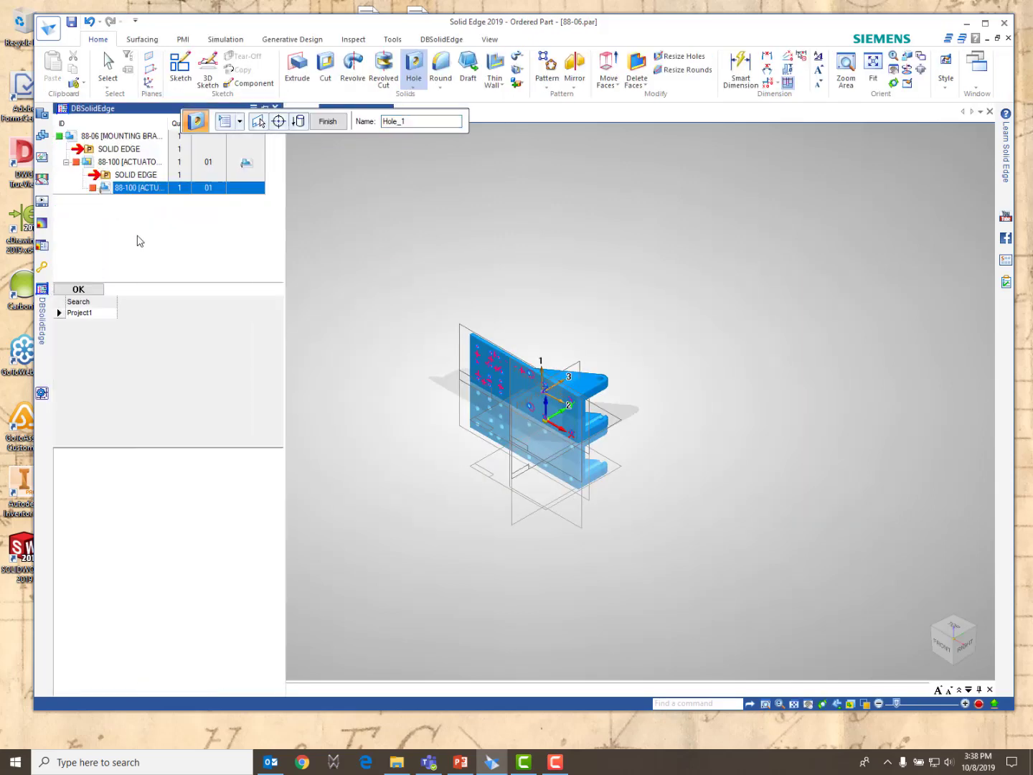
{"action": "double_click", "coordinate": [128, 162]}
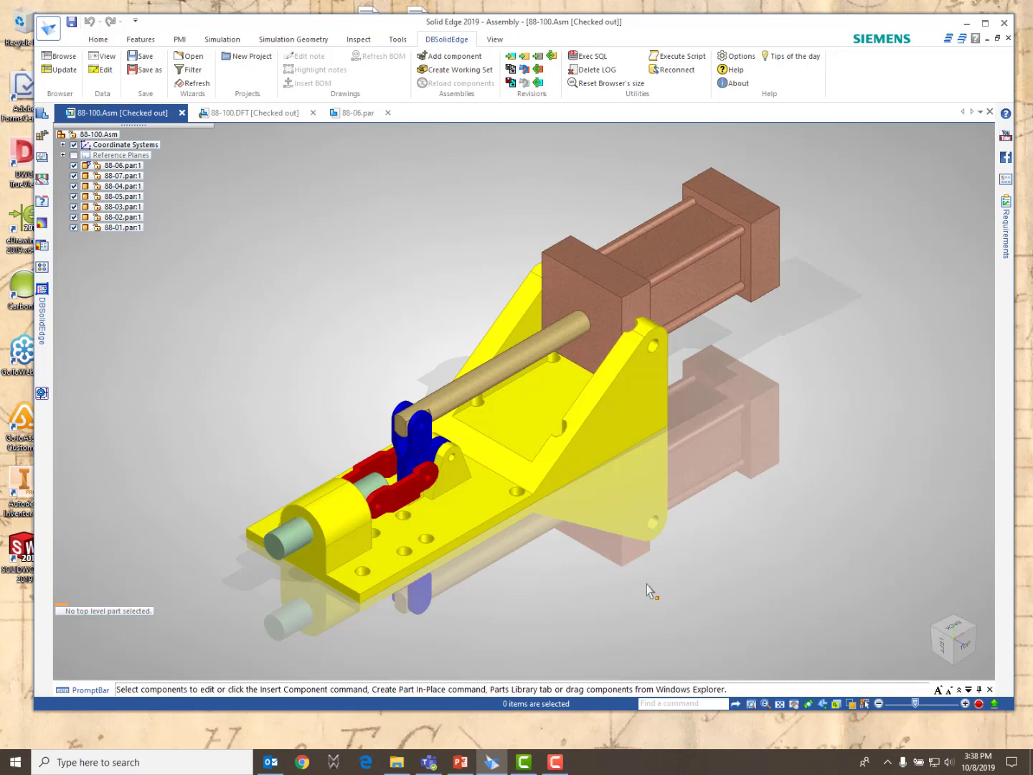
{"action": "left_click", "coordinate": [477, 499]}
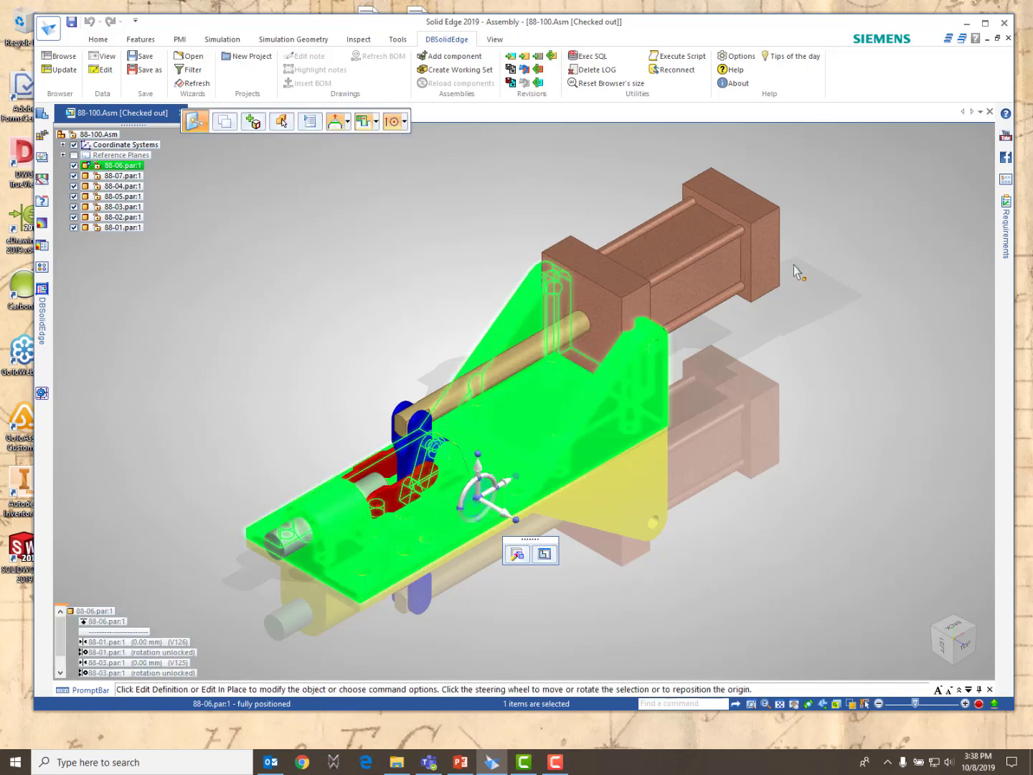
Search the DBSolidEdge database for MOUNT and compare the previews of brackets 77-06 and 88-06.
{"action": "left_click", "coordinate": [43, 289]}
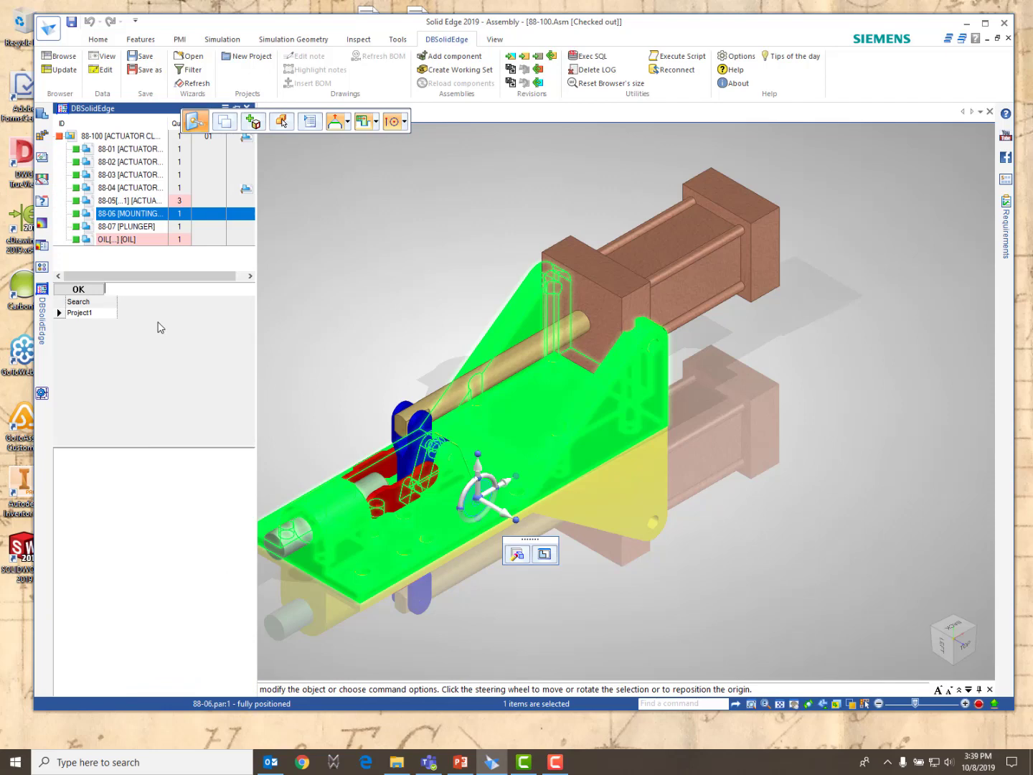
{"action": "type", "text": "MOUNT"}
{"action": "left_click", "coordinate": [79, 289]}
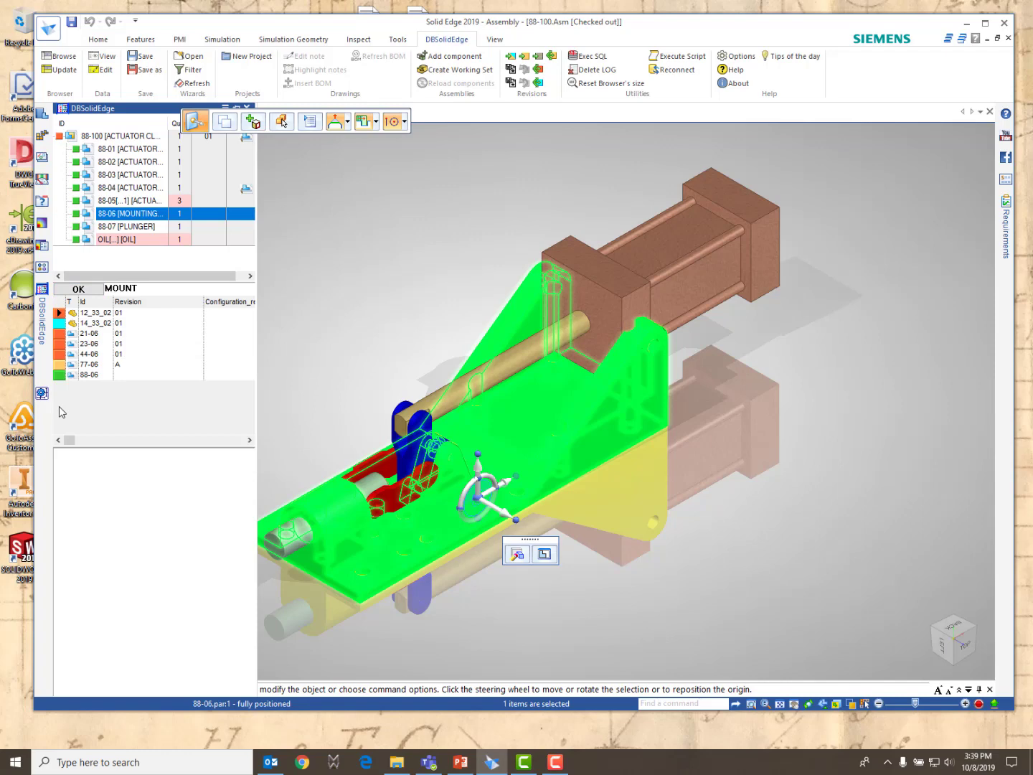
{"action": "left_click", "coordinate": [92, 366]}
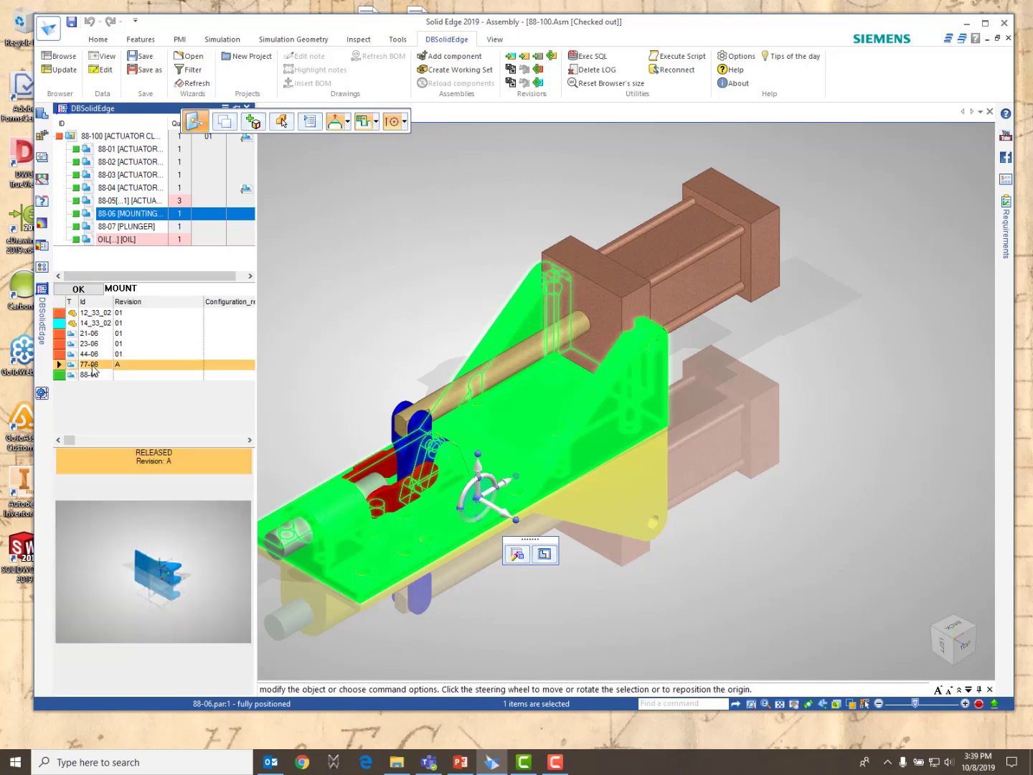
{"action": "left_click", "coordinate": [111, 214]}
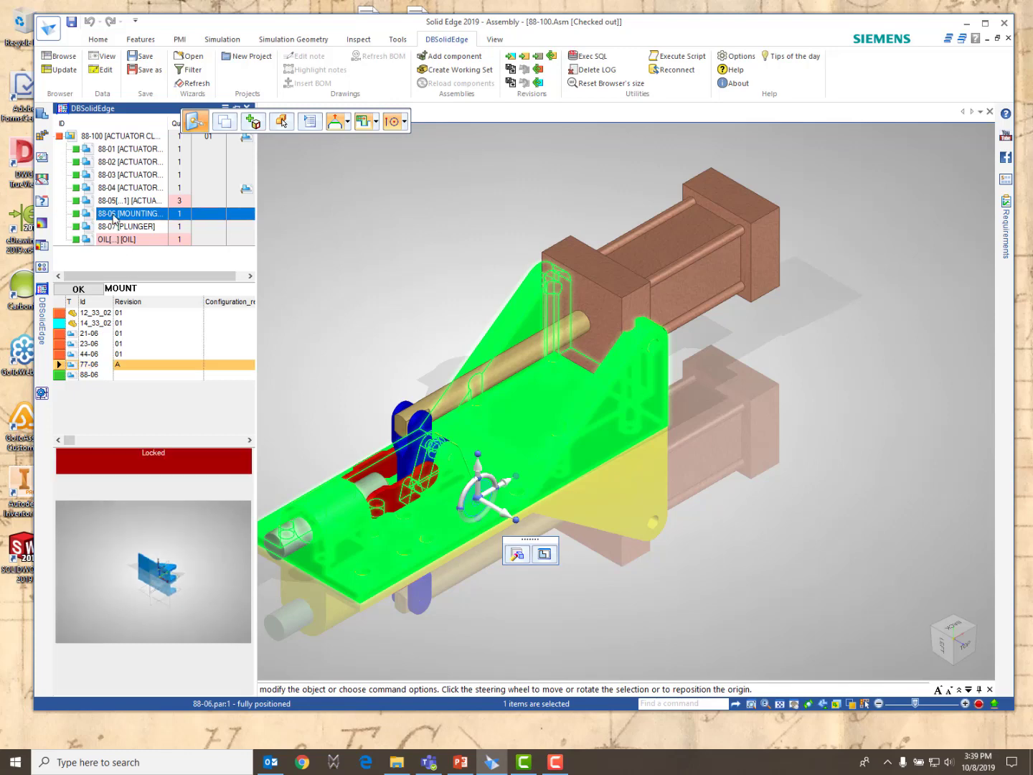
Replace the selected mounting bracket 88-06 in assembly 88-100 with component 77-06.
{"action": "right_click", "coordinate": [91, 364]}
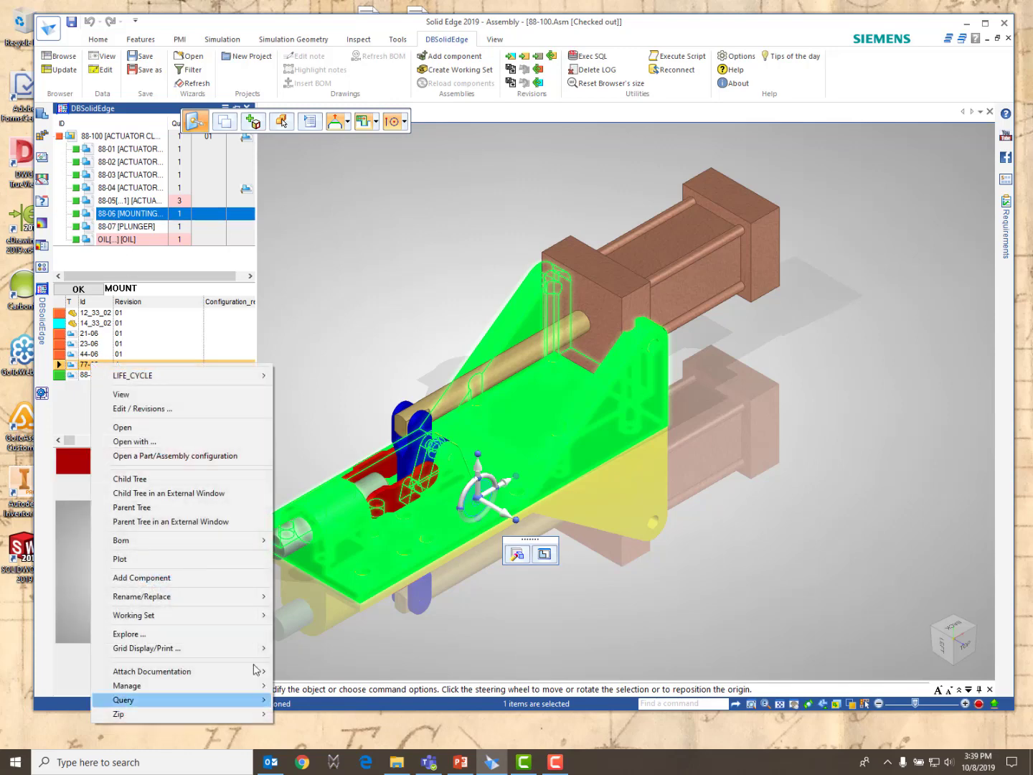
{"action": "mouse_move", "coordinate": [194, 596]}
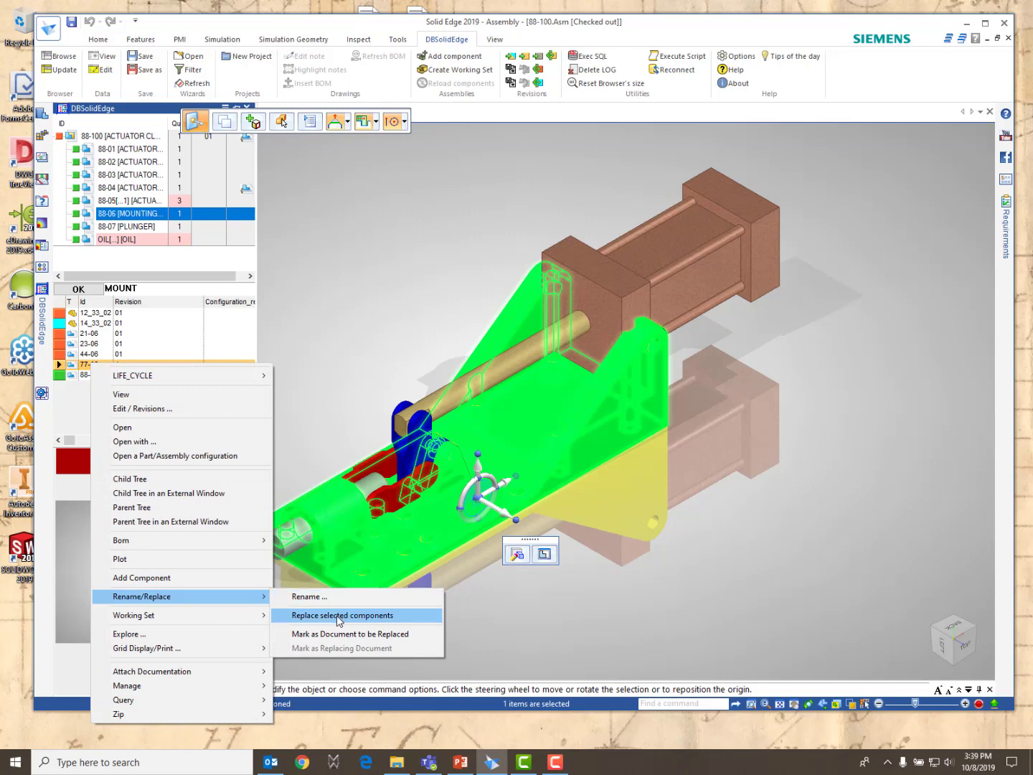
{"action": "left_click", "coordinate": [336, 615]}
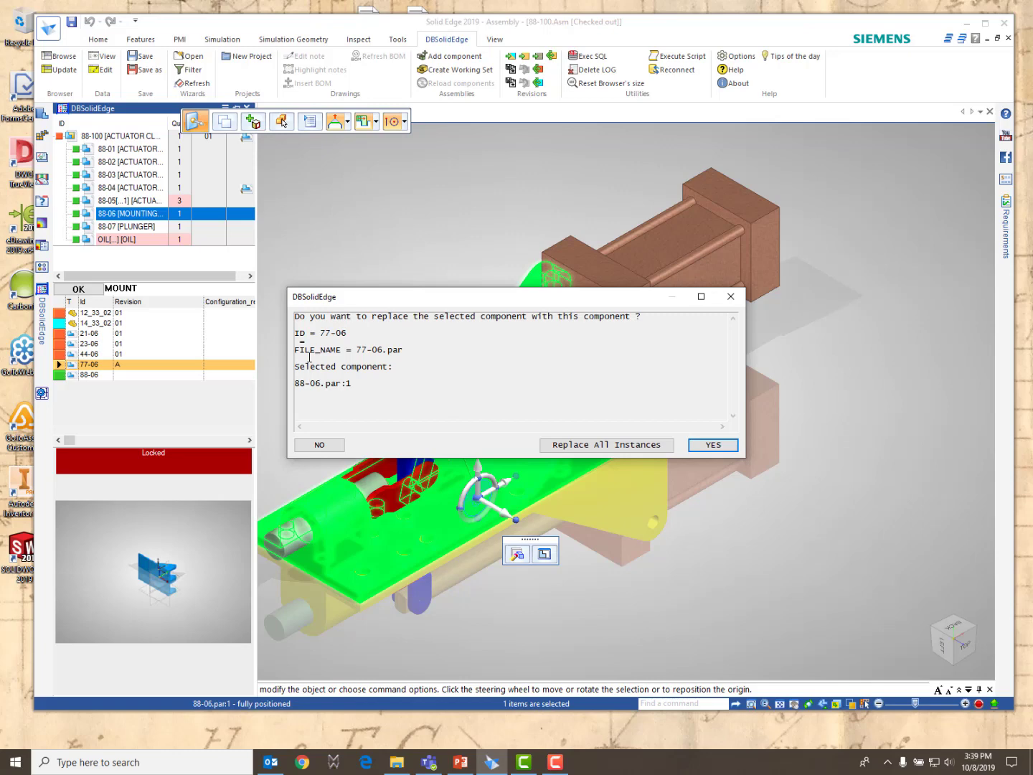
{"action": "left_click", "coordinate": [717, 446]}
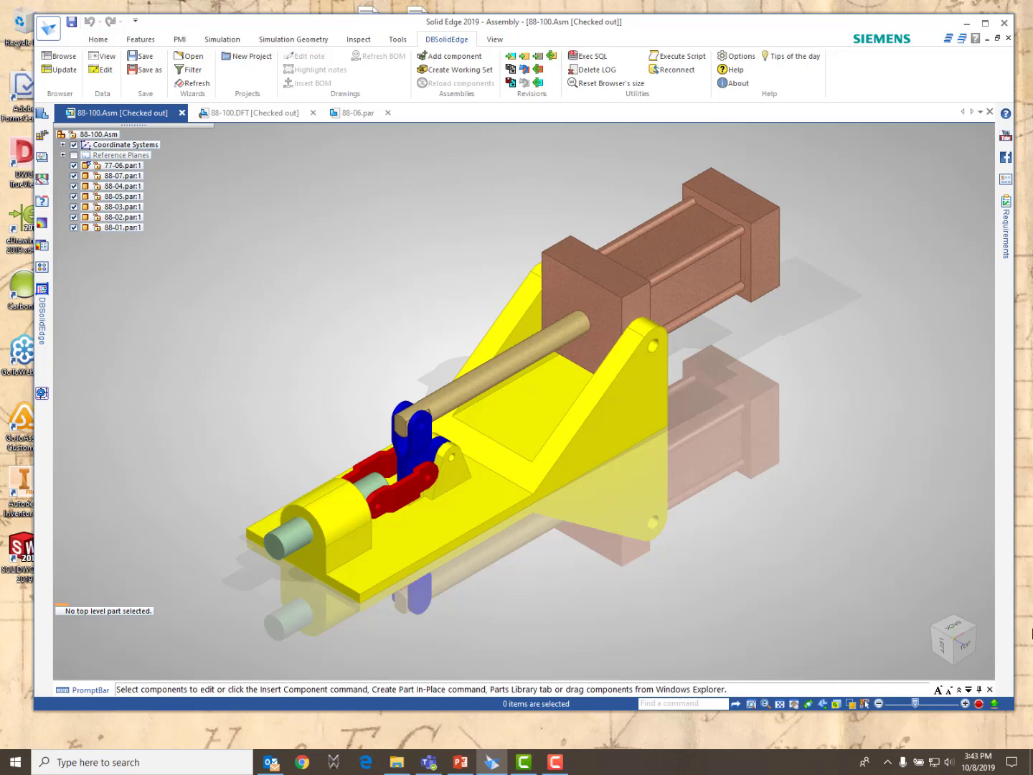
Close the open document and collapse assemblies 88-100, 77-100 and 44-100 in the DBSolidEdge project tree.
{"action": "left_click", "coordinate": [989, 111]}
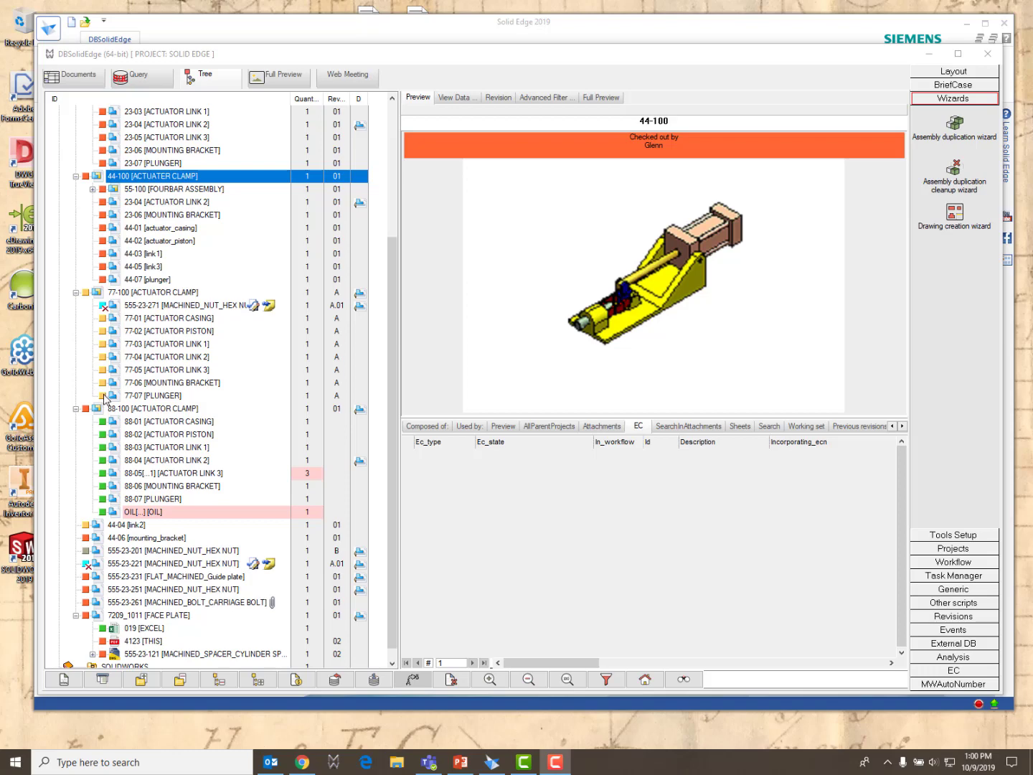
{"action": "left_click", "coordinate": [76, 409]}
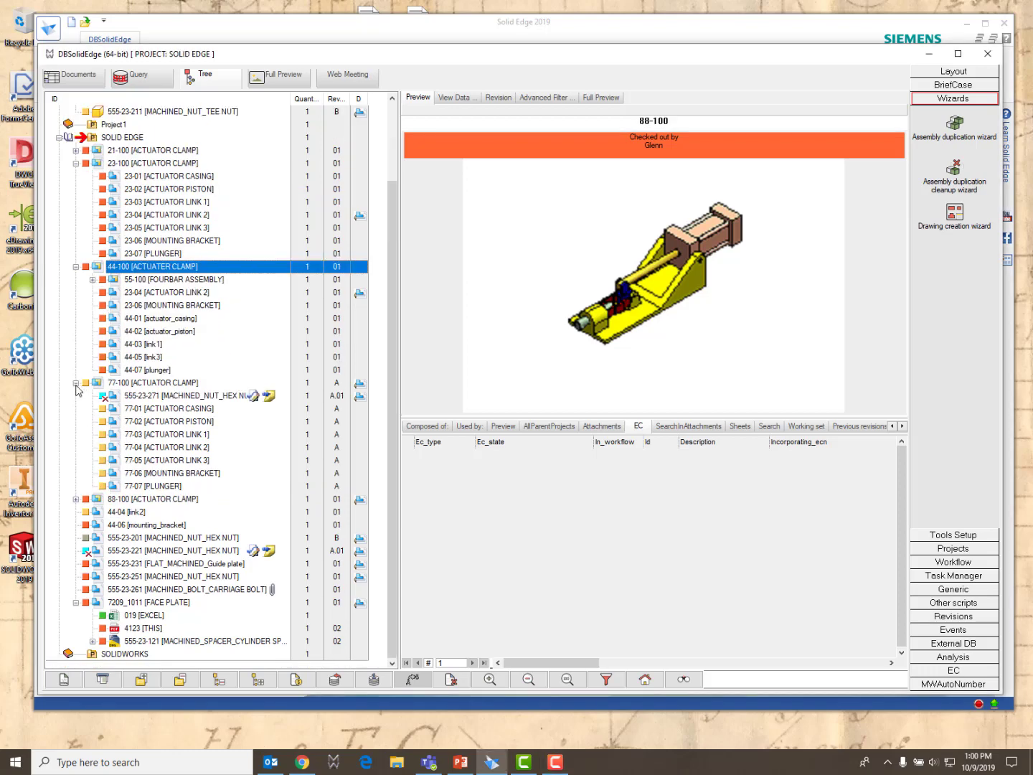
{"action": "left_click", "coordinate": [76, 384]}
{"action": "left_click", "coordinate": [76, 356]}
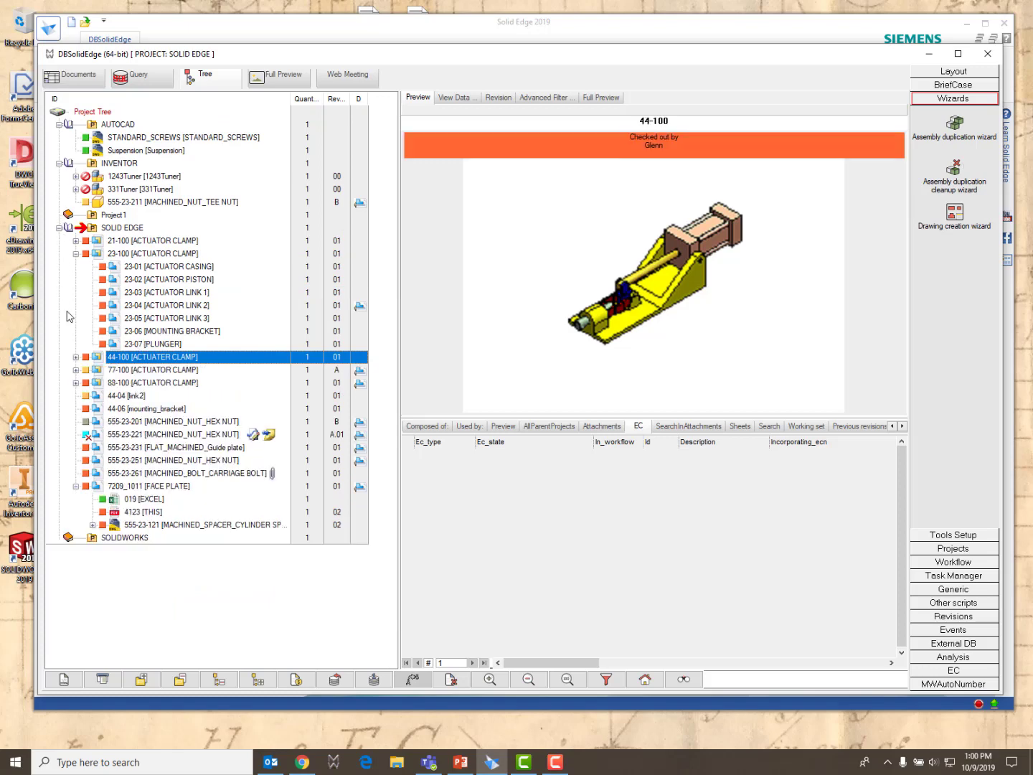
Rename ACTUATOR LINK 2 part 23-04 as 555-23-281.PAR using the WITH CATERGORIES autonumber format.
{"action": "left_click", "coordinate": [167, 308]}
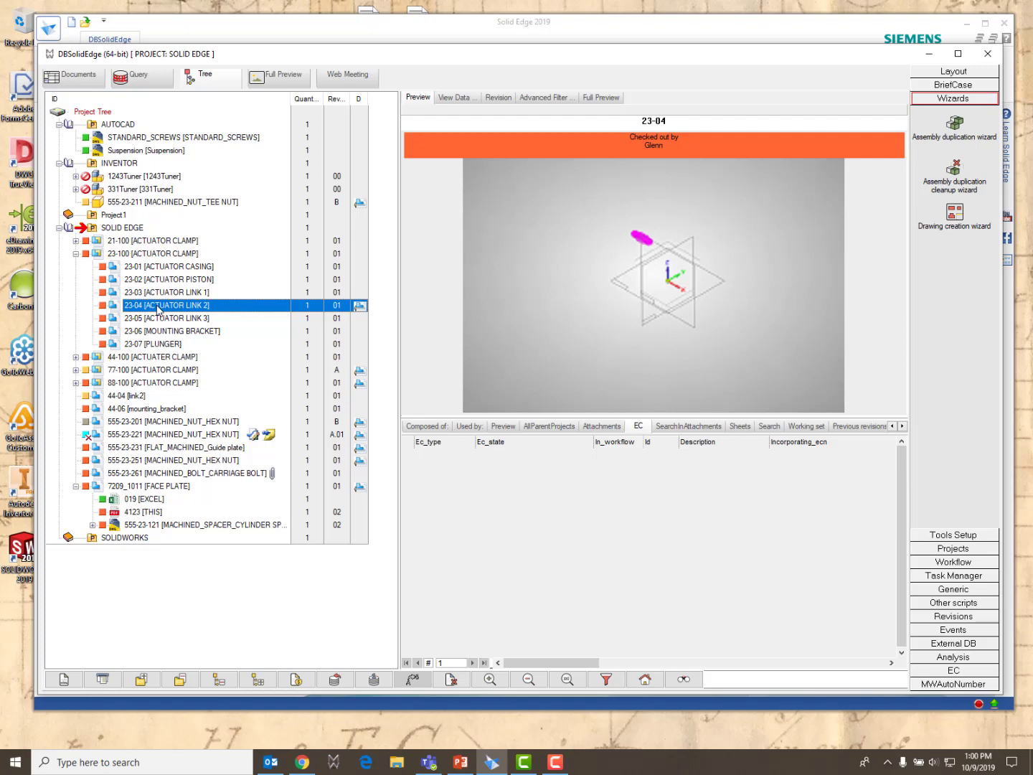
{"action": "right_click", "coordinate": [159, 310]}
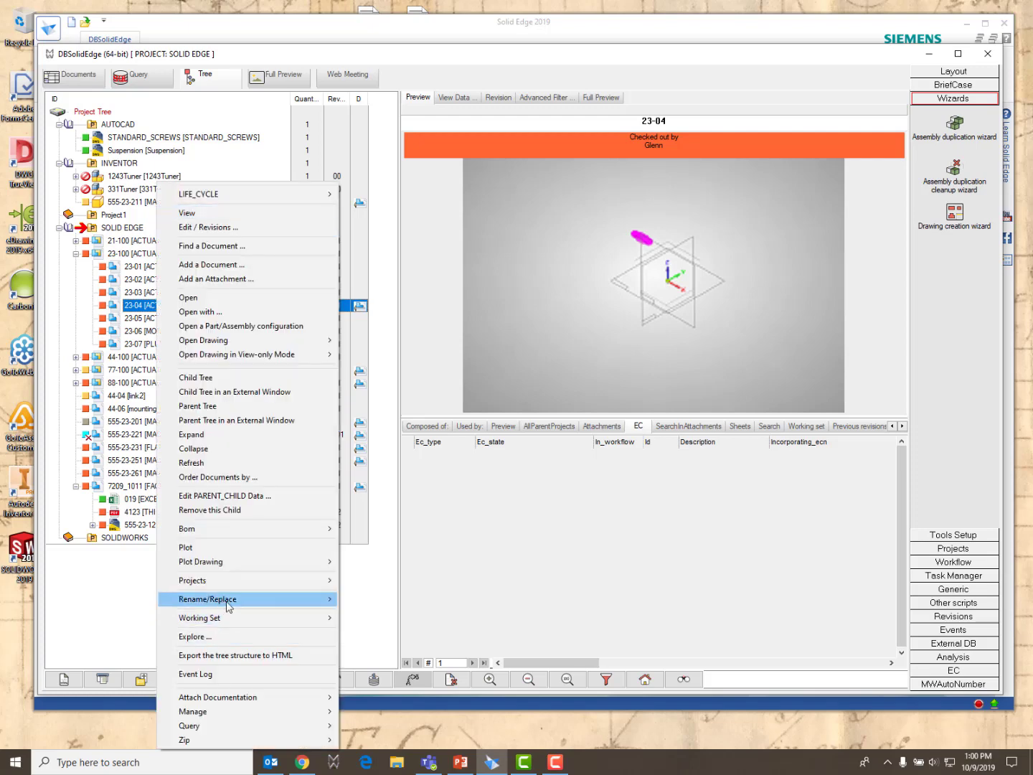
{"action": "mouse_move", "coordinate": [228, 606]}
{"action": "left_click", "coordinate": [378, 600]}
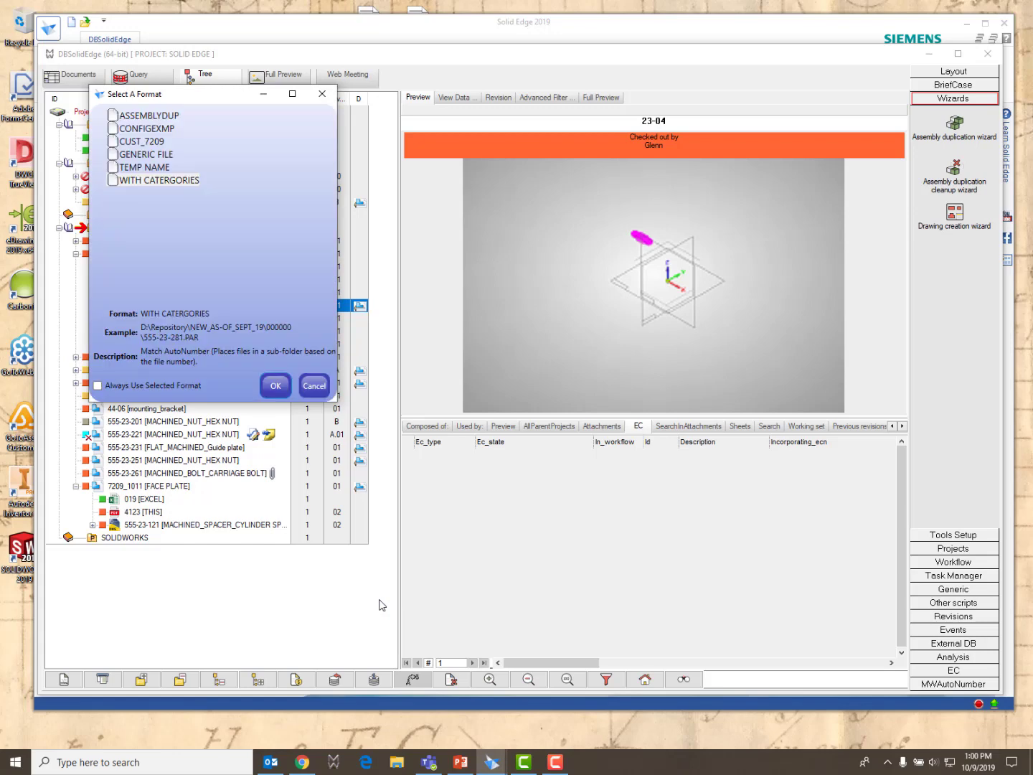
{"action": "left_click", "coordinate": [142, 181]}
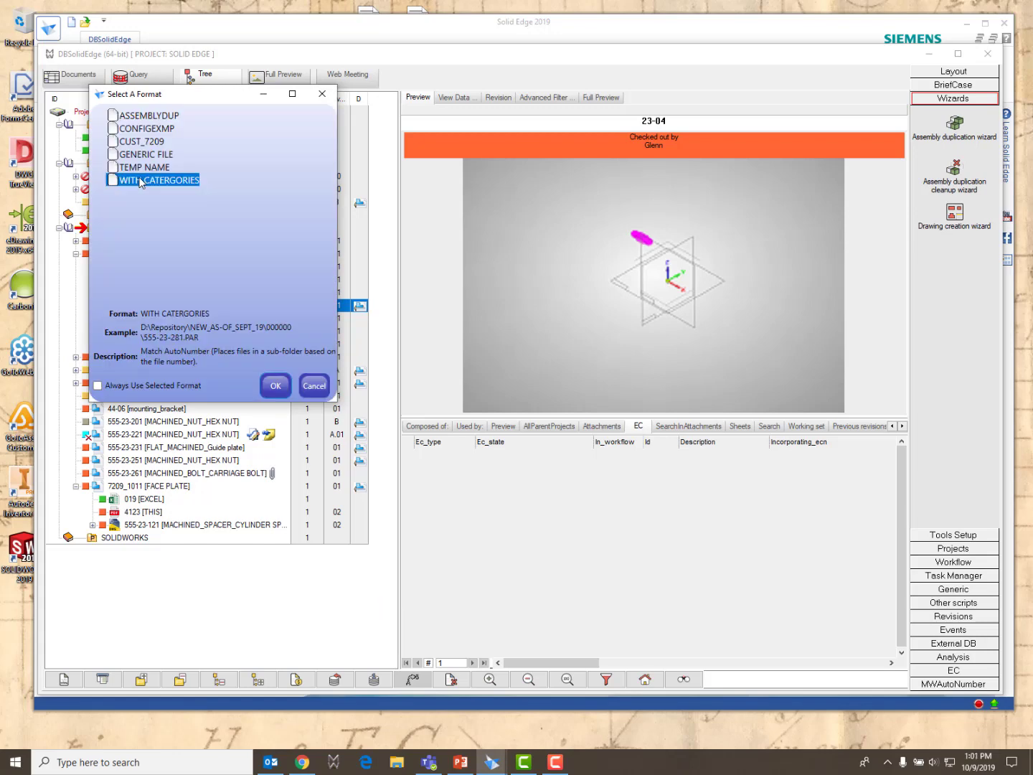
{"action": "left_click", "coordinate": [277, 386]}
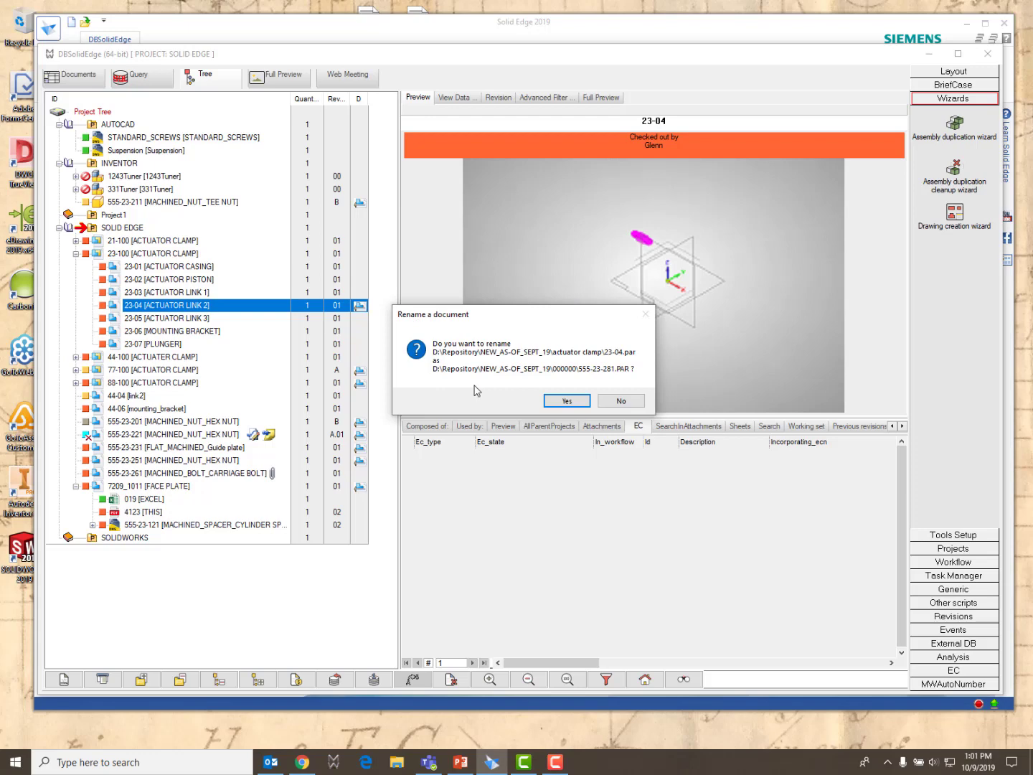
{"action": "left_click", "coordinate": [567, 400]}
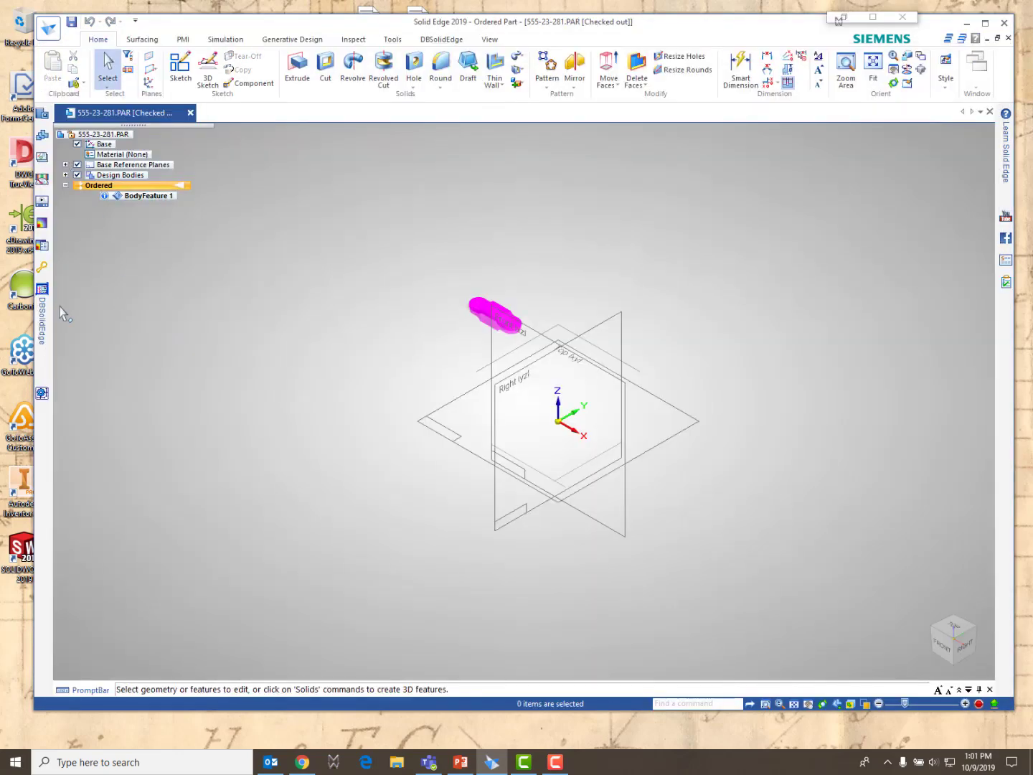
Open the drawing of part 555-23-281 from the DBSolidEdge tree, check its document structure and close it.
{"action": "left_click", "coordinate": [40, 298]}
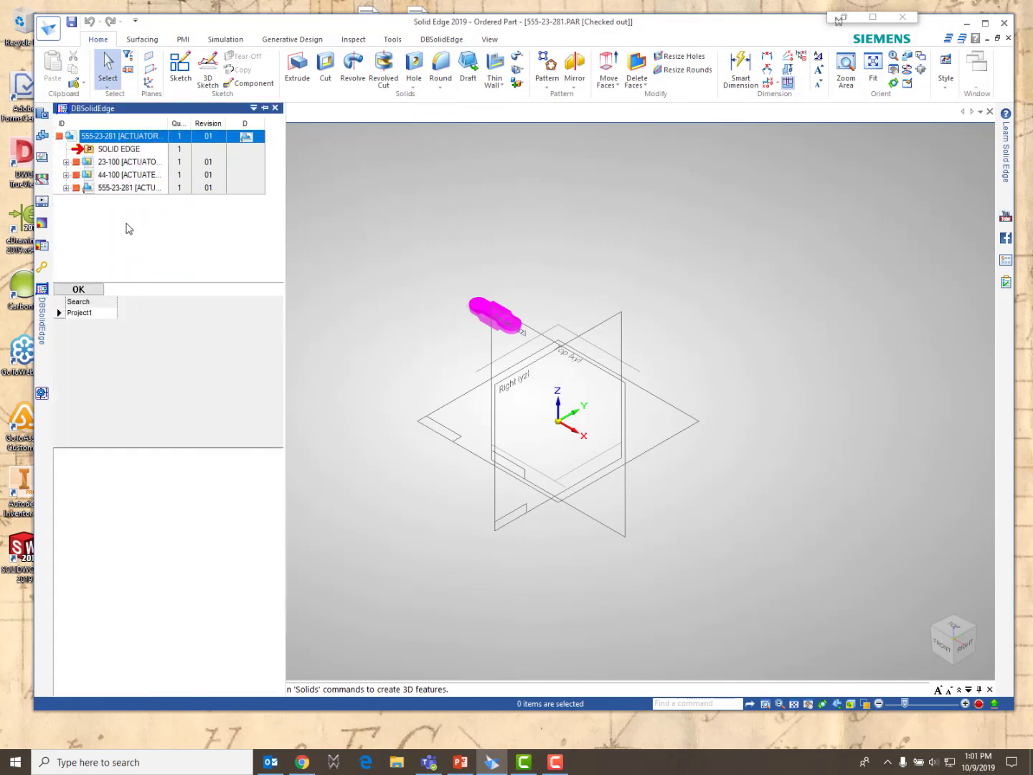
{"action": "left_click", "coordinate": [247, 136]}
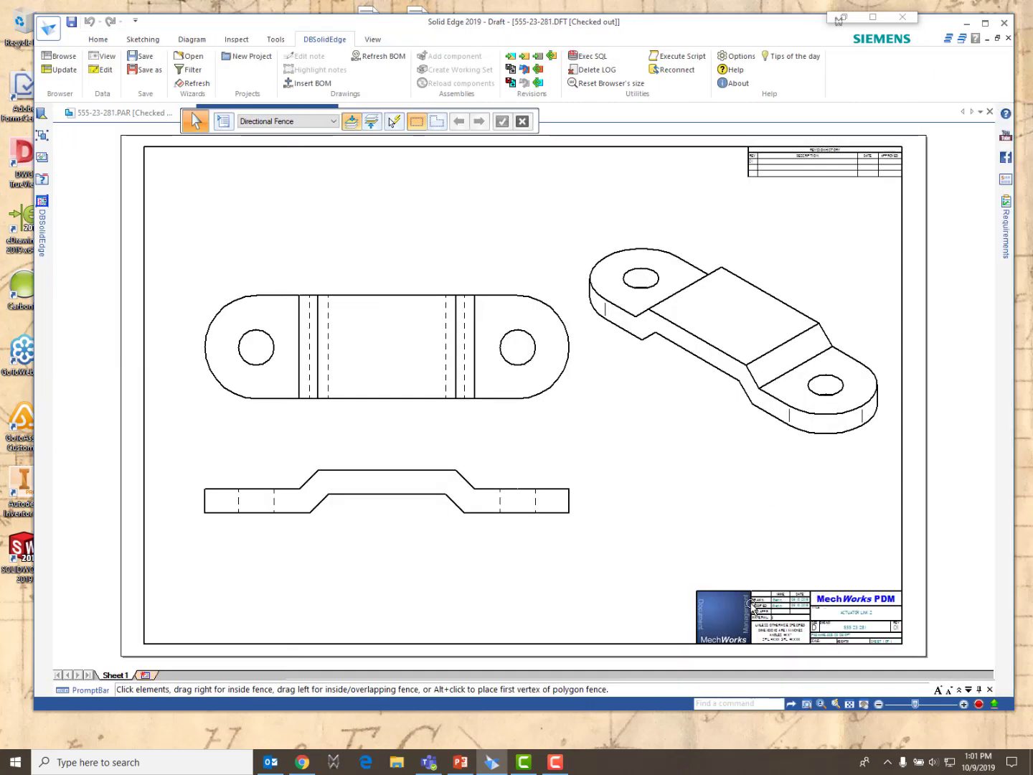
{"action": "left_click", "coordinate": [42, 215]}
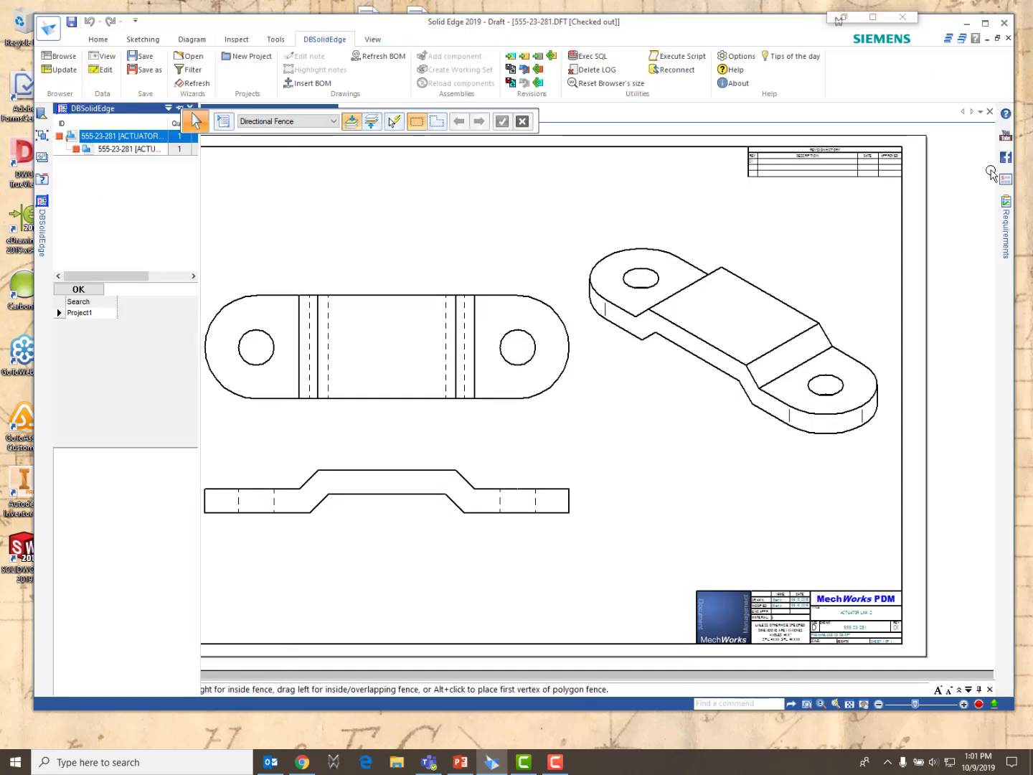
{"action": "left_click", "coordinate": [990, 112]}
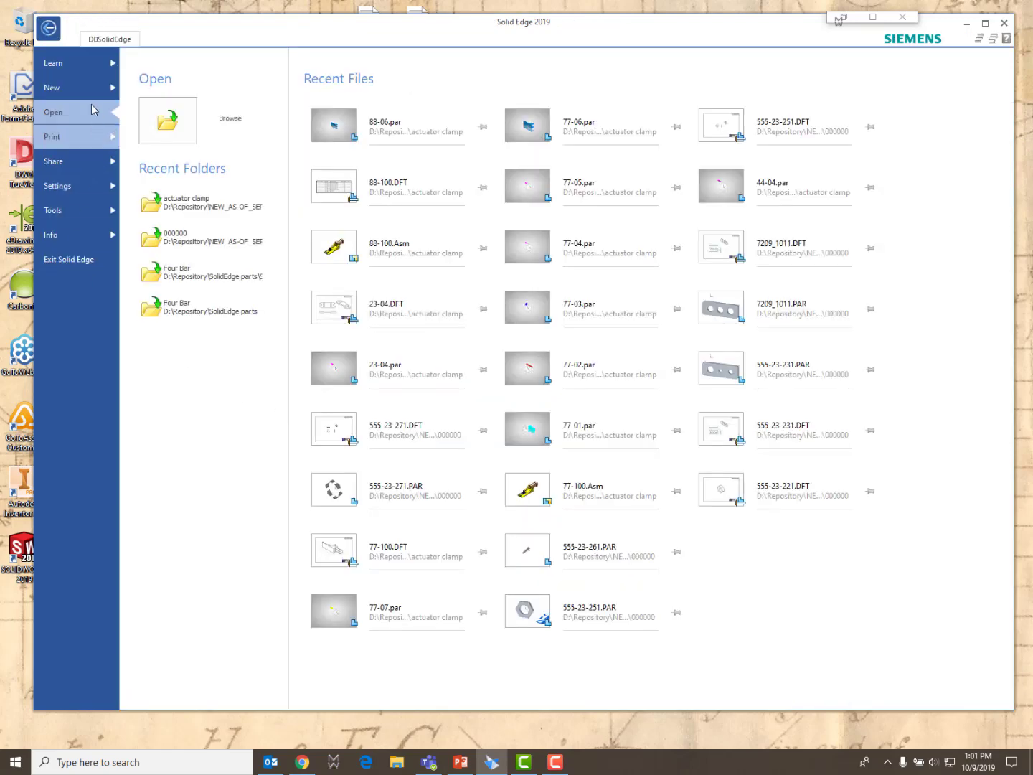
In the DBSolidEdge browser, check where ACTUATOR LINK 2 part 555-23-281 is used and what assembly 23-100 is composed of.
{"action": "left_click", "coordinate": [118, 39]}
{"action": "left_click", "coordinate": [60, 58]}
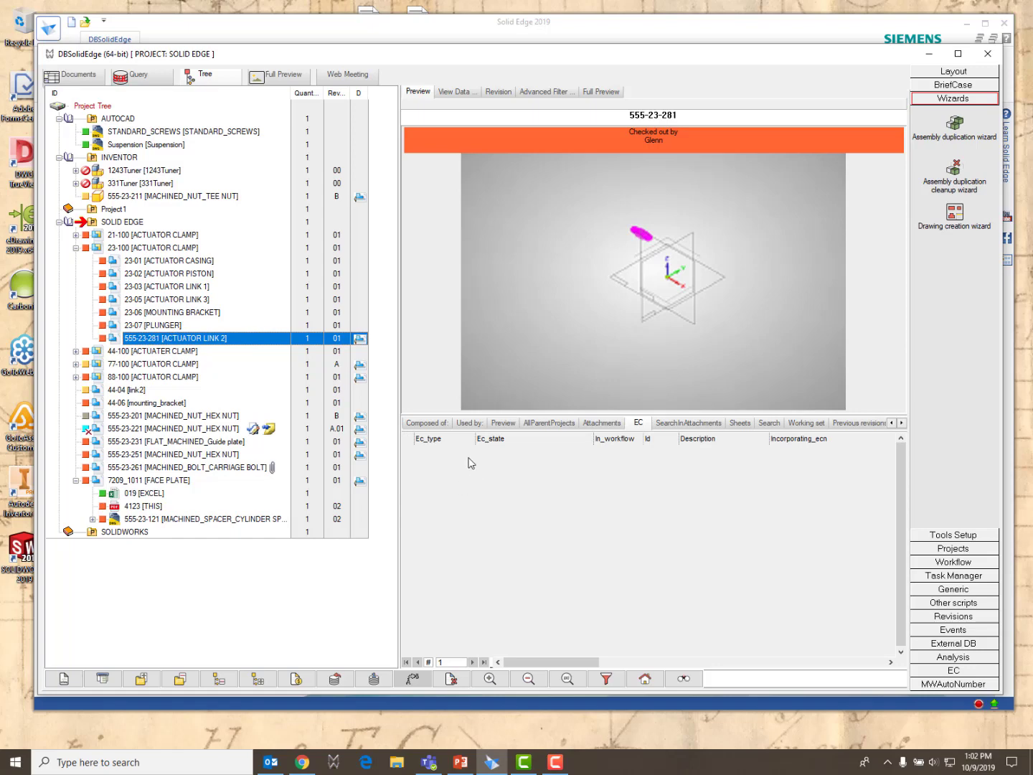
{"action": "left_click", "coordinate": [153, 342]}
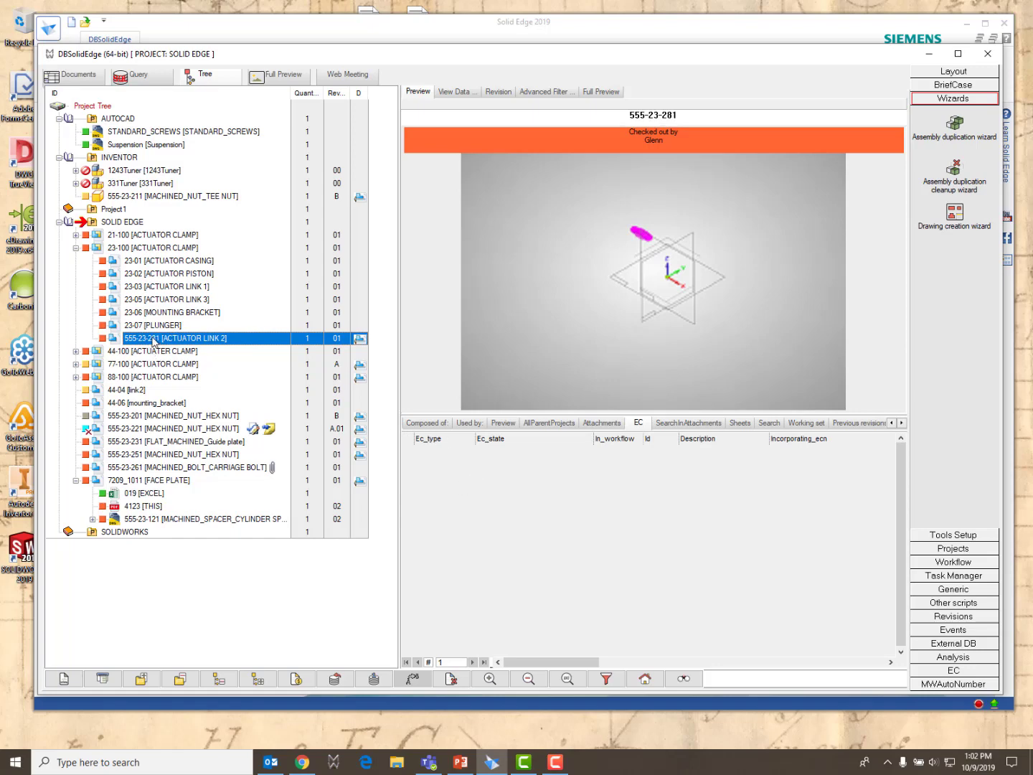
{"action": "left_click", "coordinate": [470, 424]}
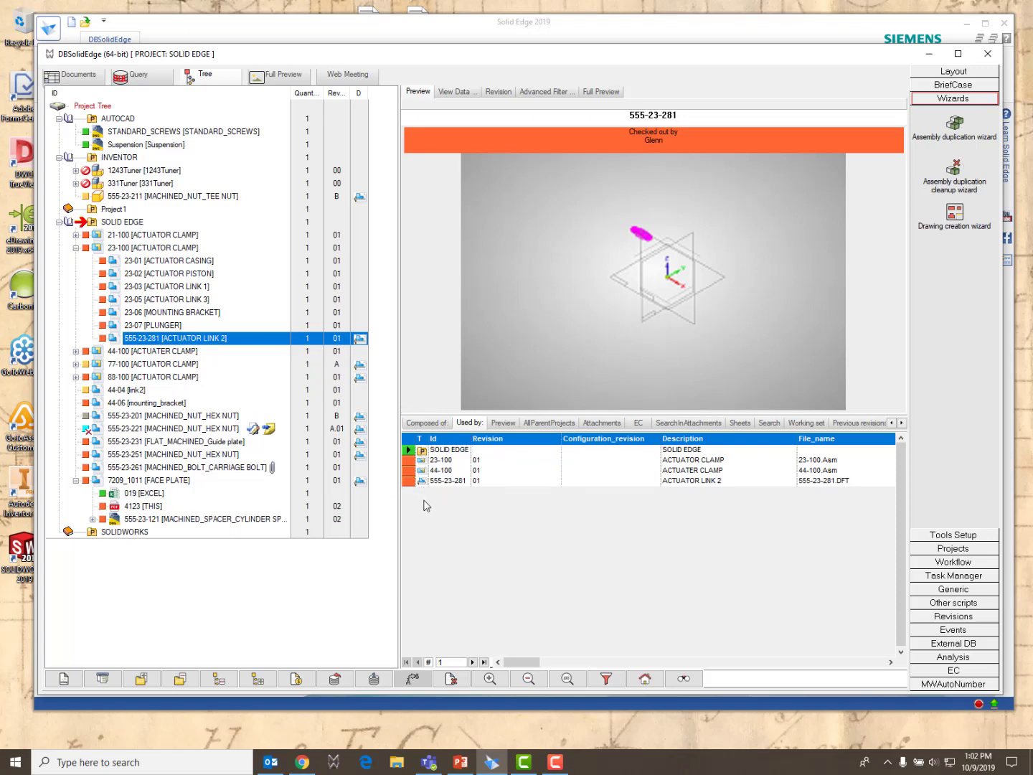
{"action": "left_click", "coordinate": [122, 249]}
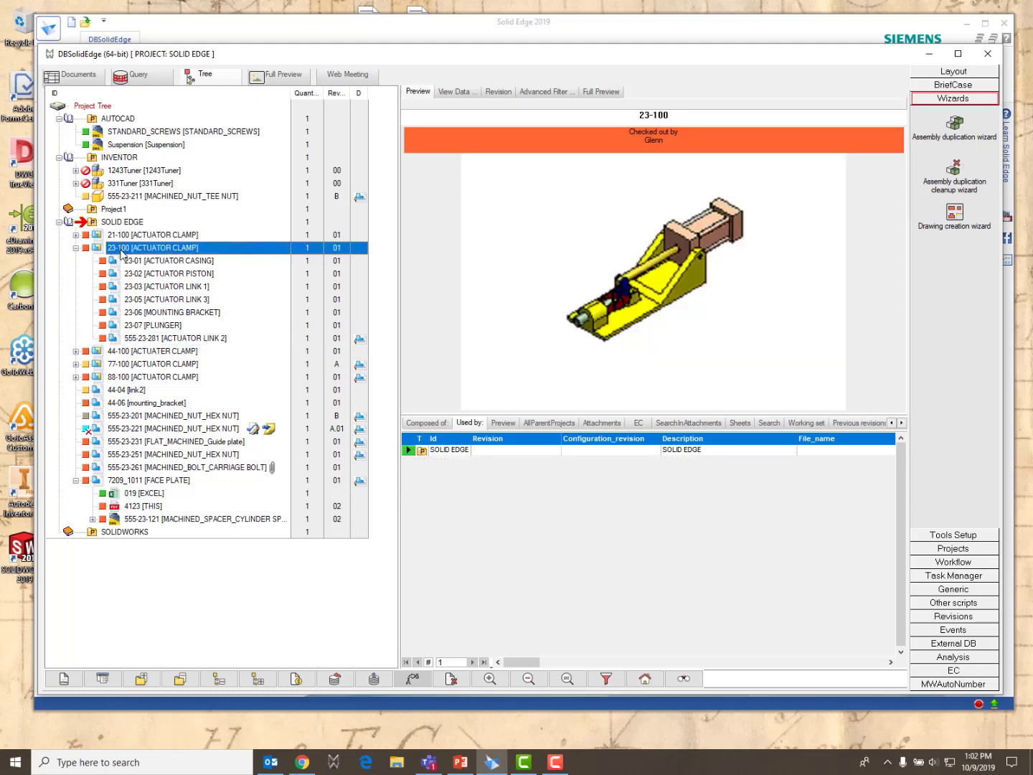
{"action": "left_click", "coordinate": [428, 424]}
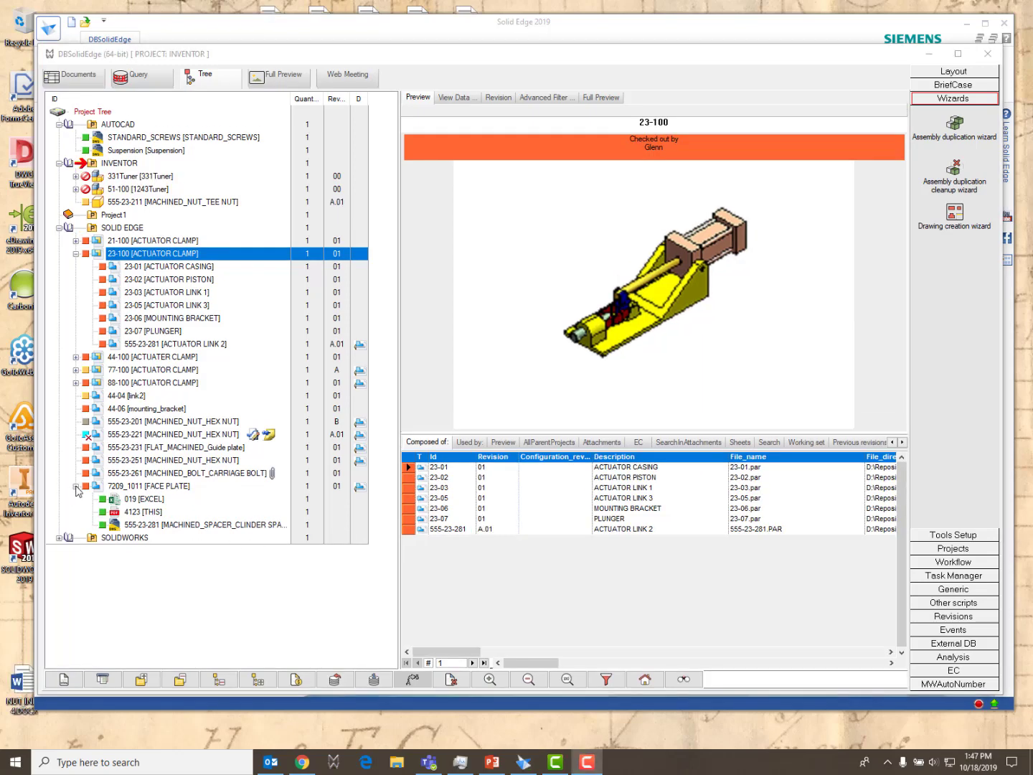
Collapse face plate 7209_1011 and the AUTOCAD project in the project tree, and select assembly 23-100.
{"action": "left_click", "coordinate": [75, 485]}
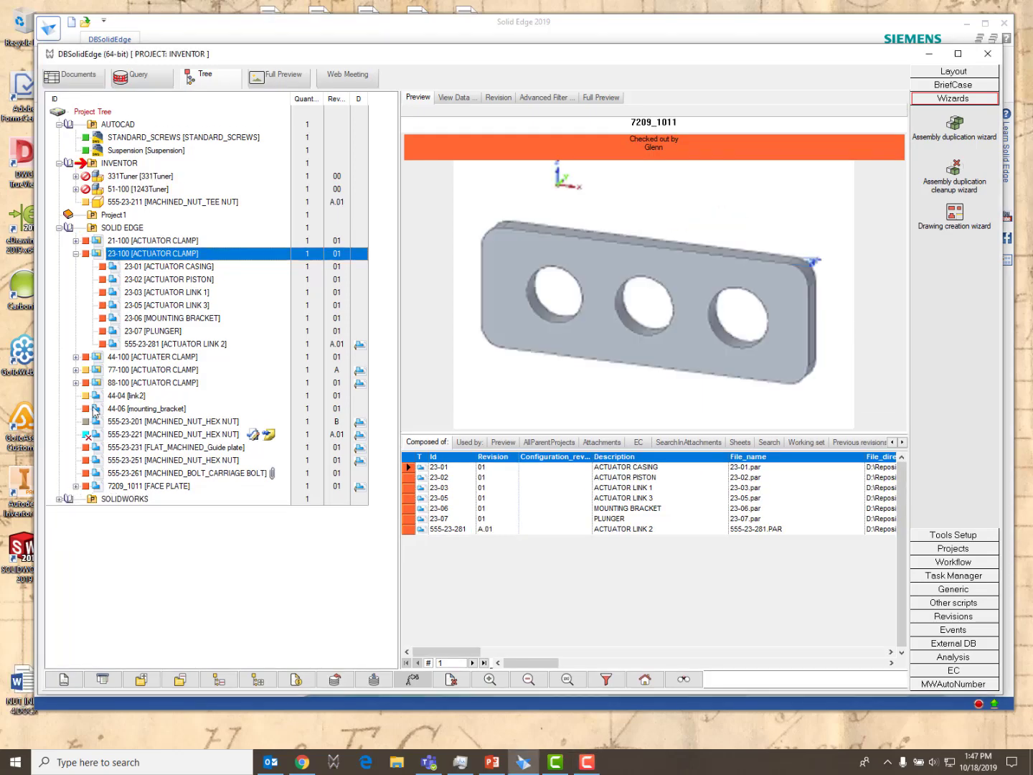
{"action": "left_click", "coordinate": [69, 125]}
{"action": "left_click", "coordinate": [131, 230]}
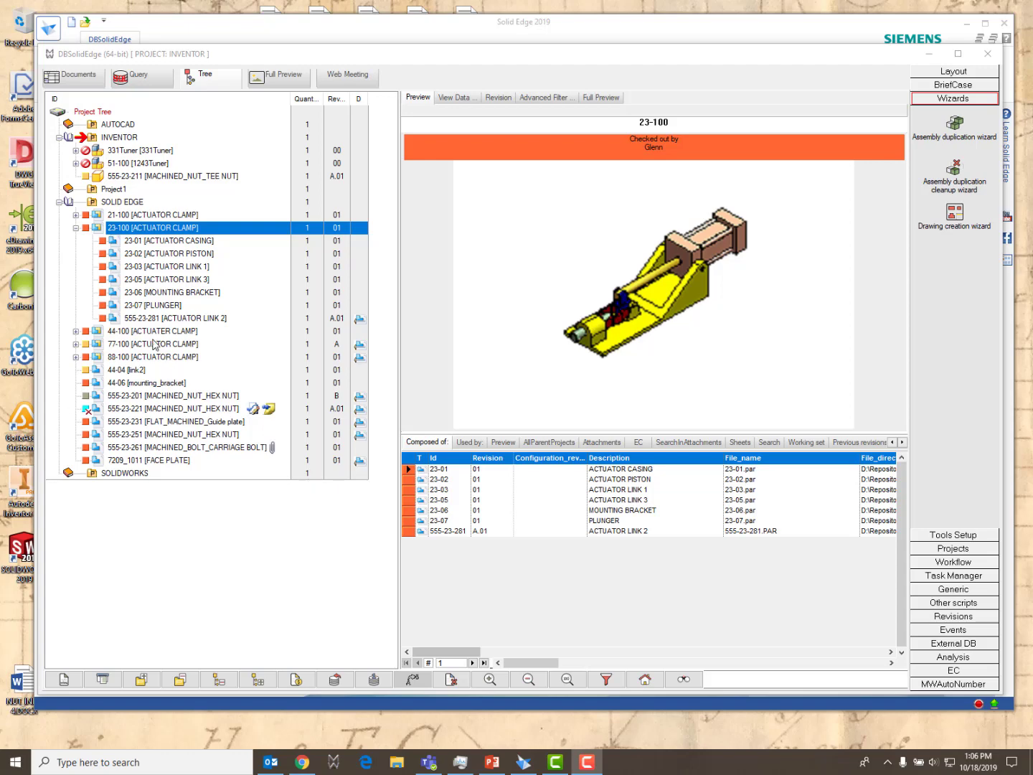
Create a working set from parts 44-06, 555-23-231, 555-23-261 and 7209_1011.
{"action": "left_click", "coordinate": [129, 384]}
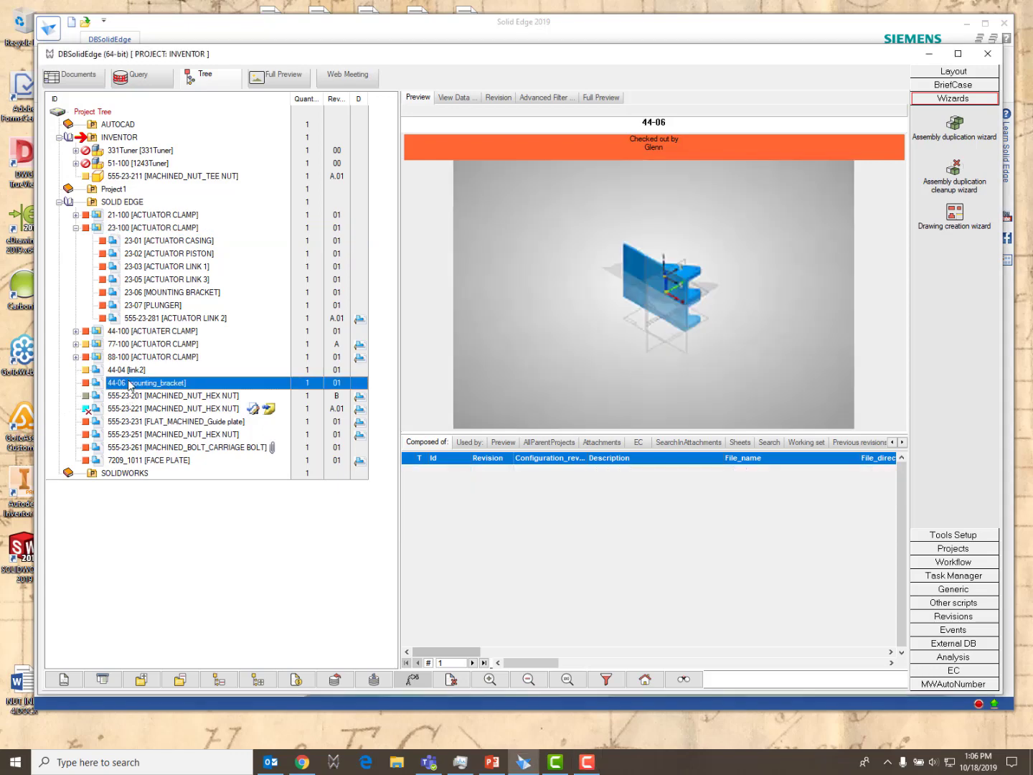
{"action": "left_click", "coordinate": [129, 461], "text": "ctrl"}
{"action": "left_click", "coordinate": [141, 446], "text": "ctrl"}
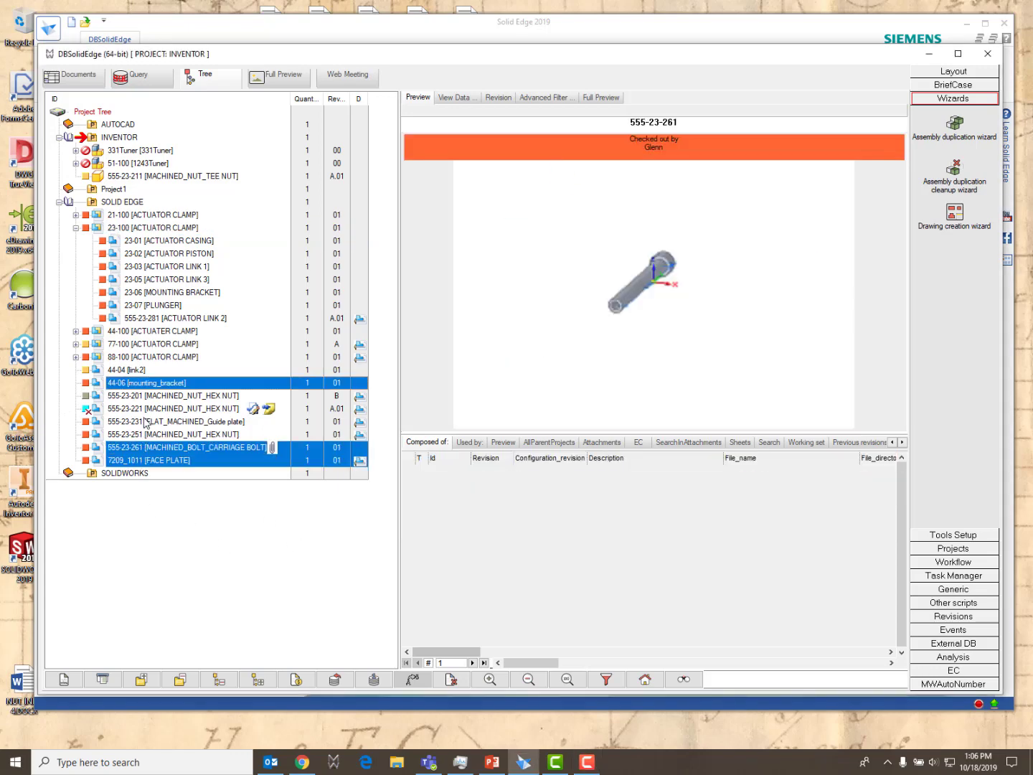
{"action": "left_click", "coordinate": [146, 422], "text": "ctrl"}
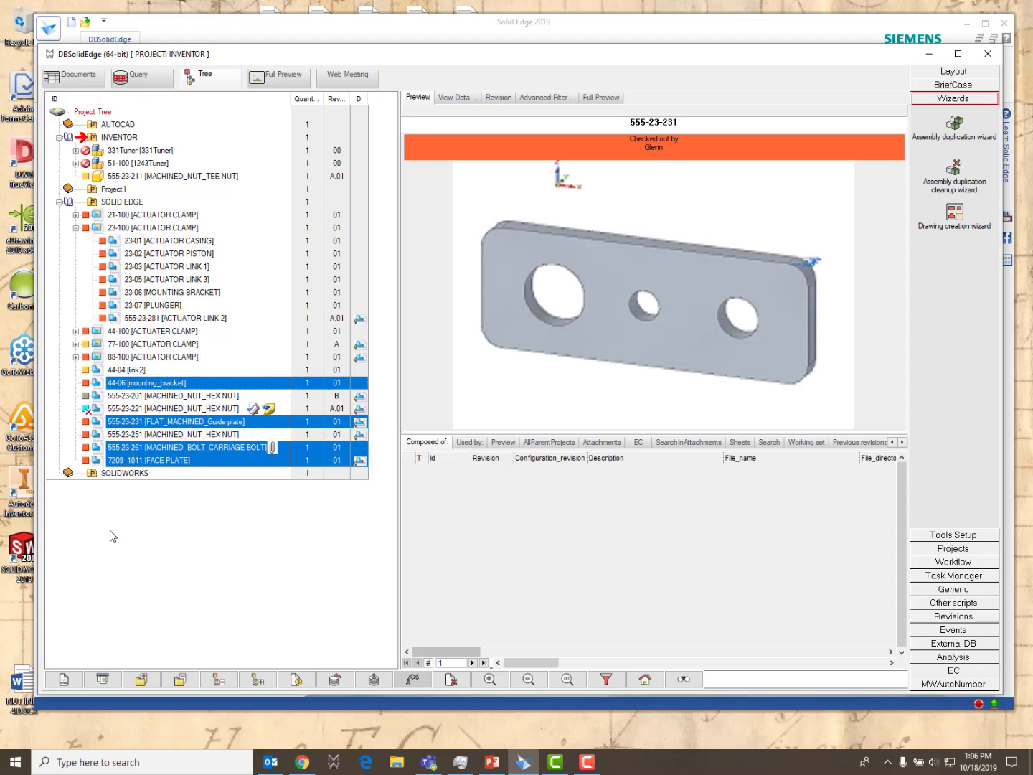
{"action": "right_click", "coordinate": [111, 386]}
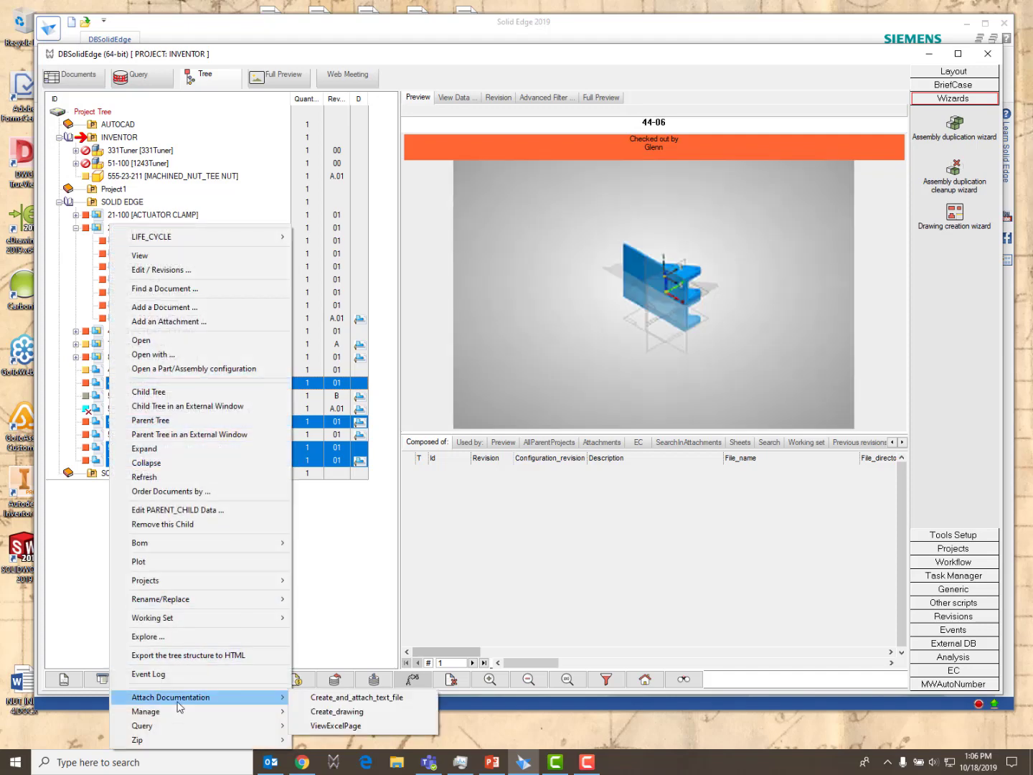
{"action": "mouse_move", "coordinate": [178, 617]}
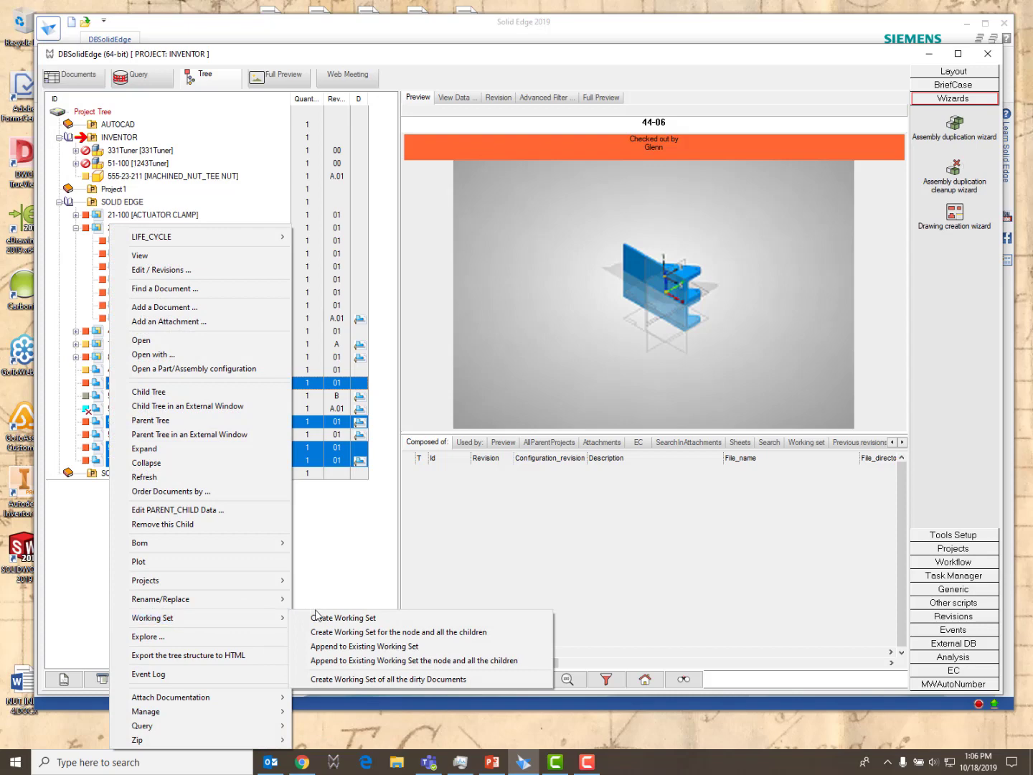
{"action": "left_click", "coordinate": [336, 619]}
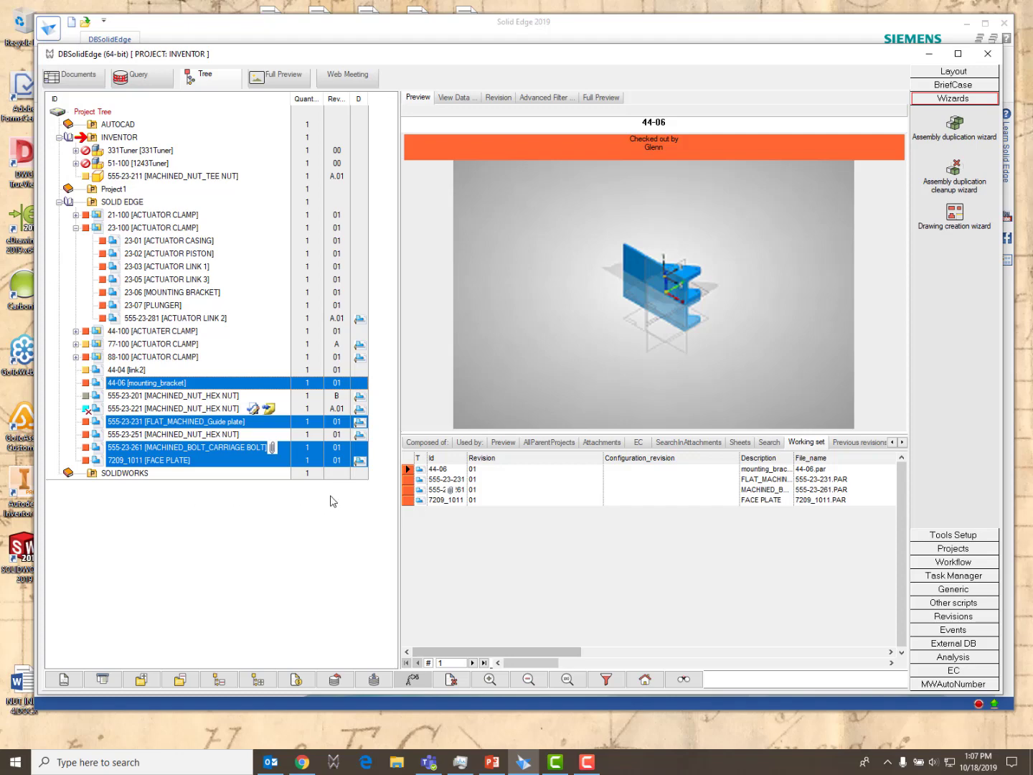
Set Treatment to PAINTED in the document records of all parts in the working set.
{"action": "left_click", "coordinate": [406, 464]}
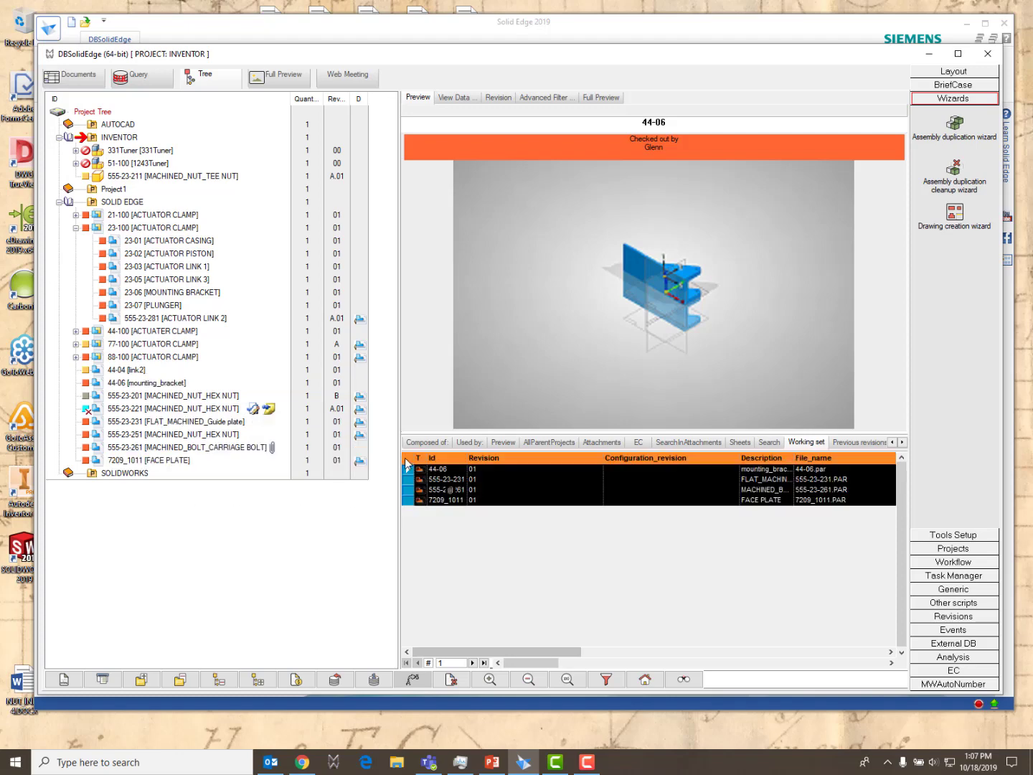
{"action": "right_click", "coordinate": [406, 464]}
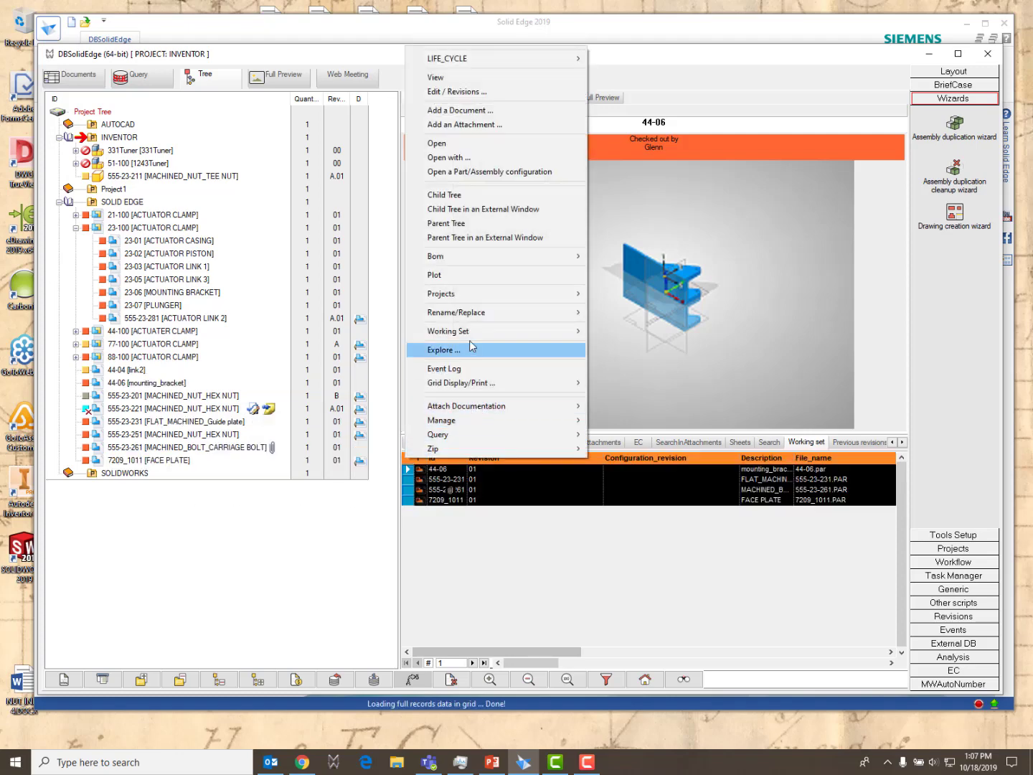
{"action": "mouse_move", "coordinate": [473, 335]}
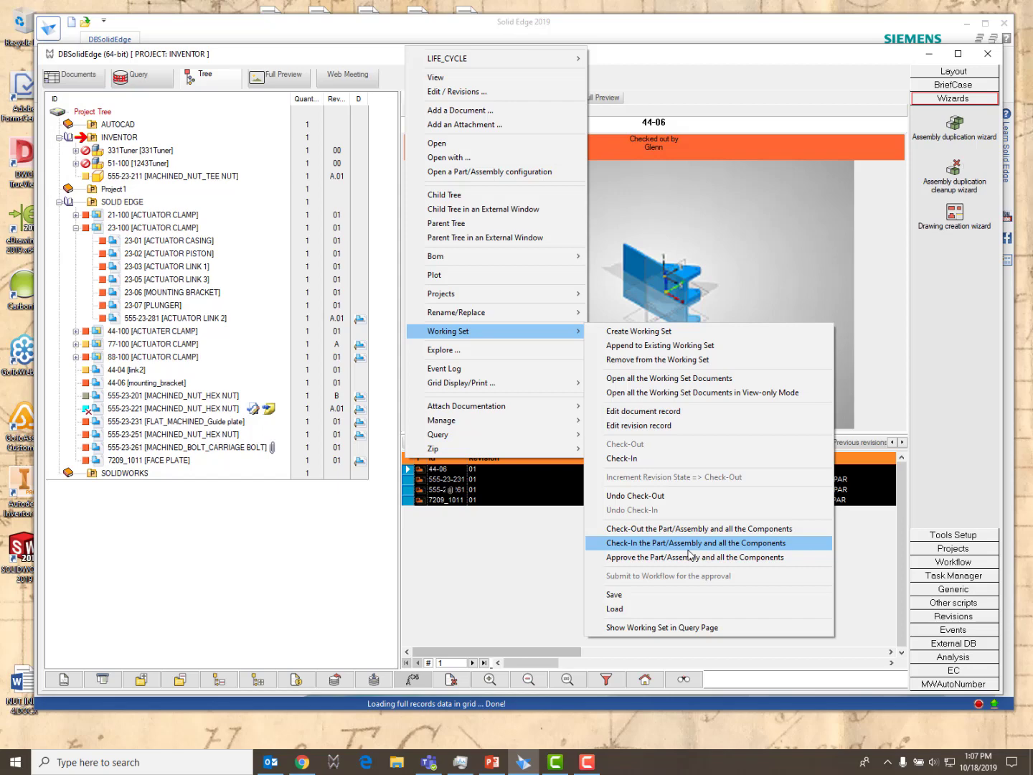
{"action": "left_click", "coordinate": [652, 413]}
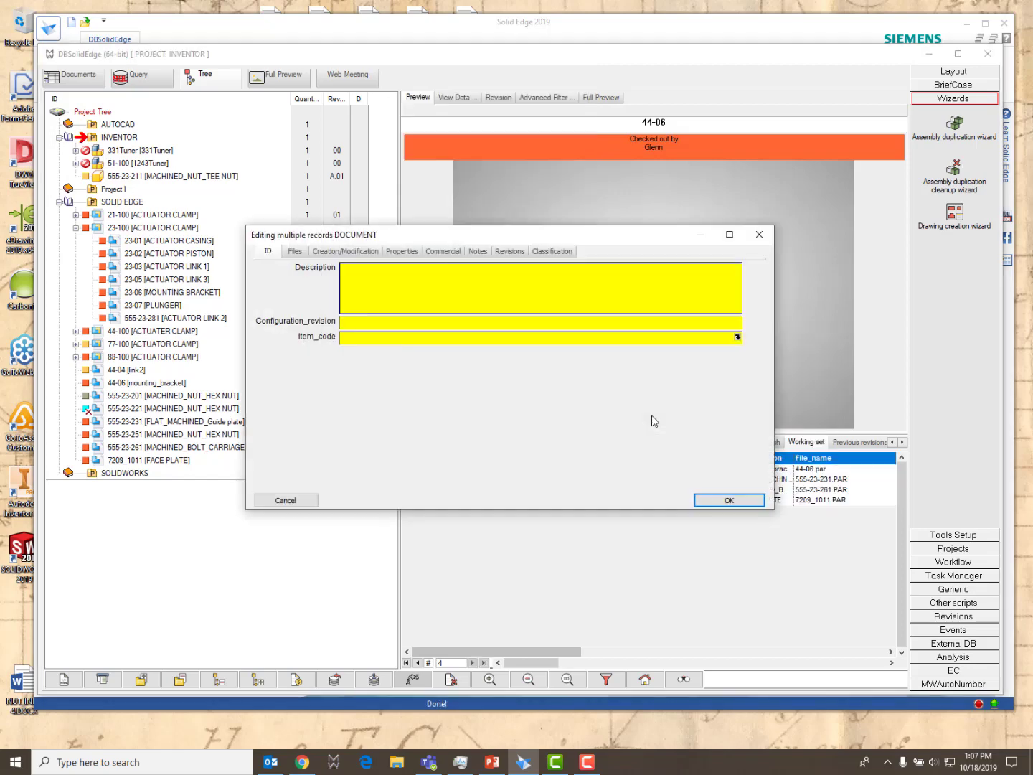
{"action": "left_click", "coordinate": [399, 253]}
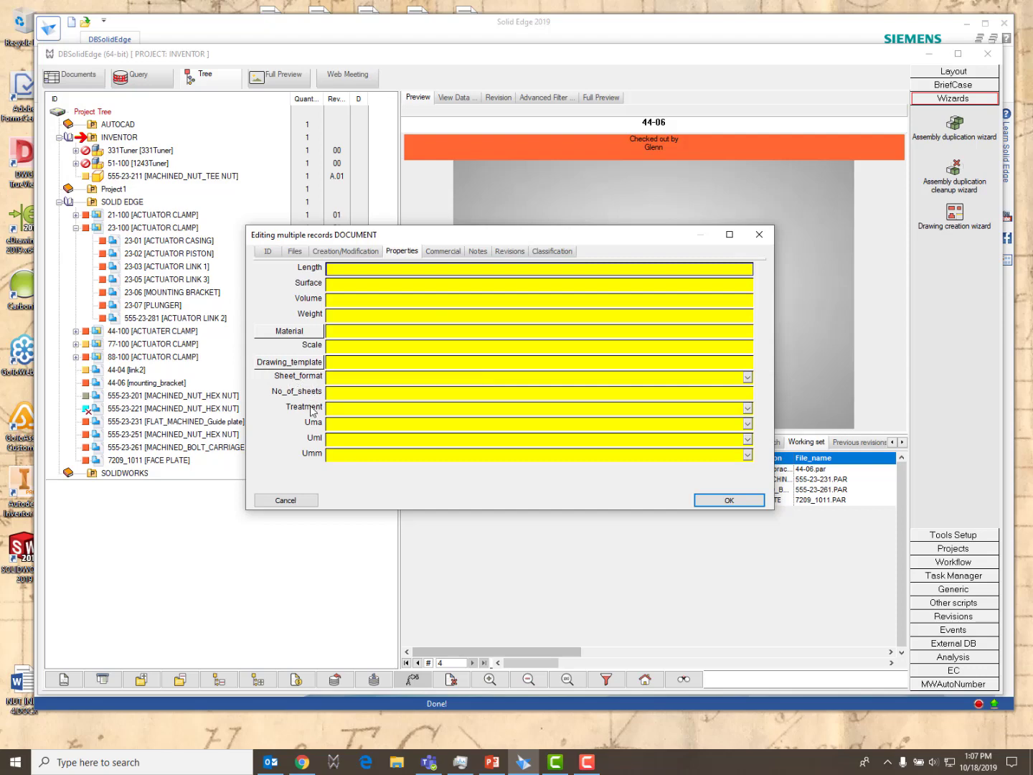
{"action": "left_click", "coordinate": [747, 410]}
{"action": "left_click", "coordinate": [748, 409]}
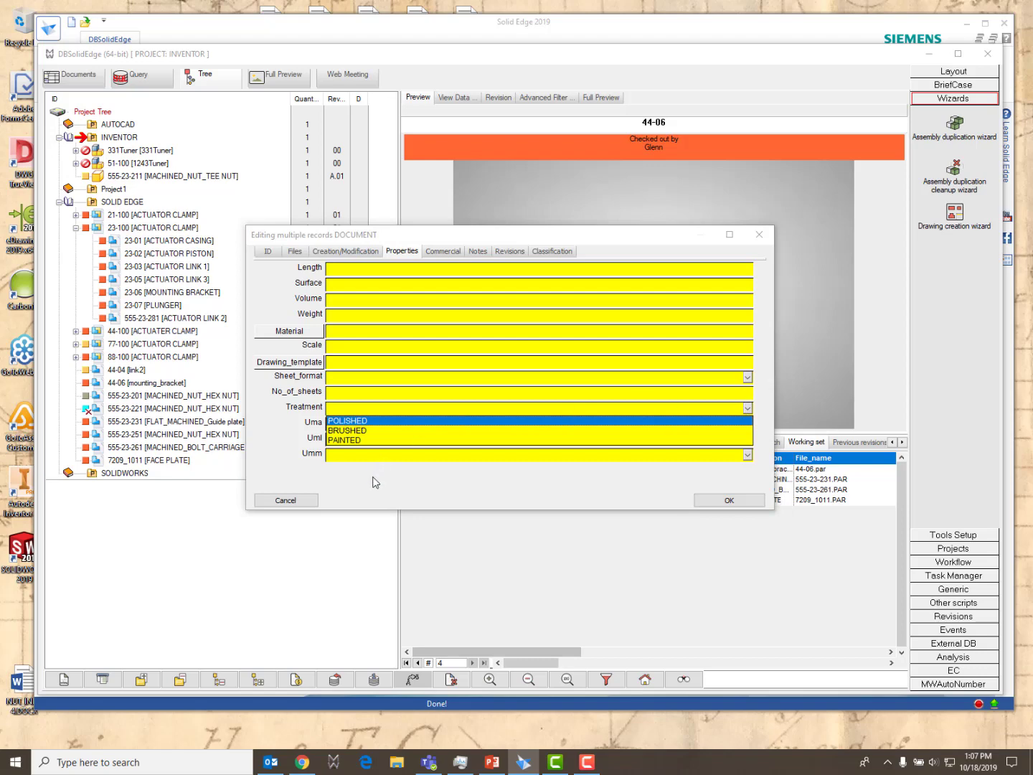
{"action": "left_click", "coordinate": [352, 440]}
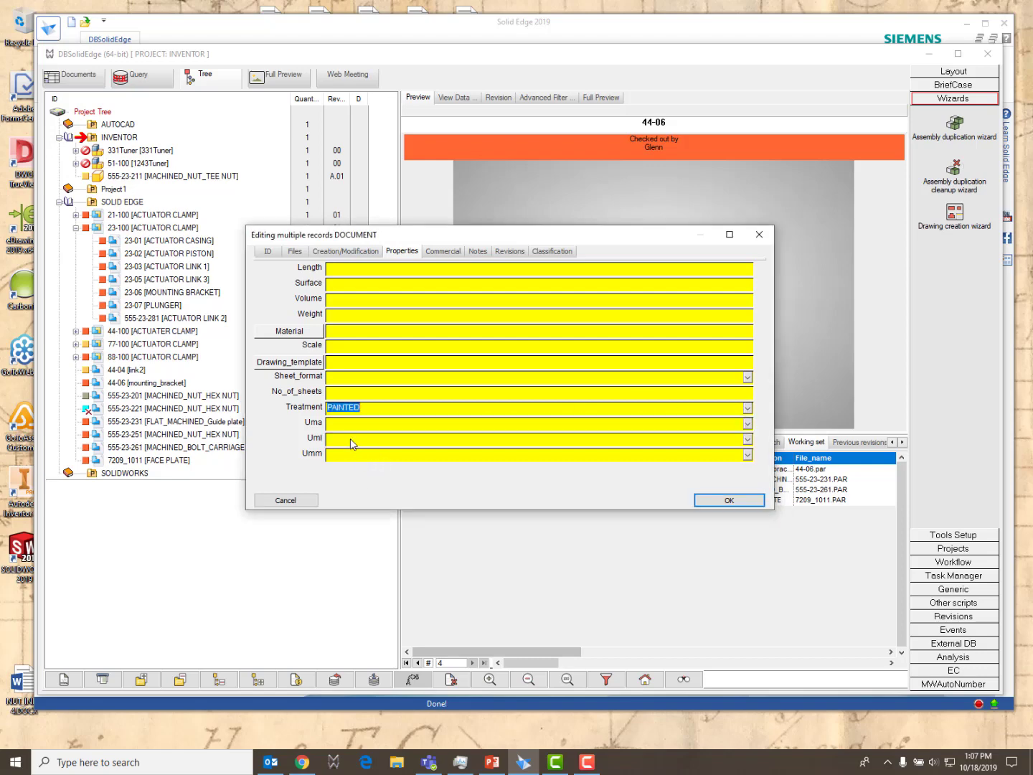
{"action": "left_click", "coordinate": [725, 502]}
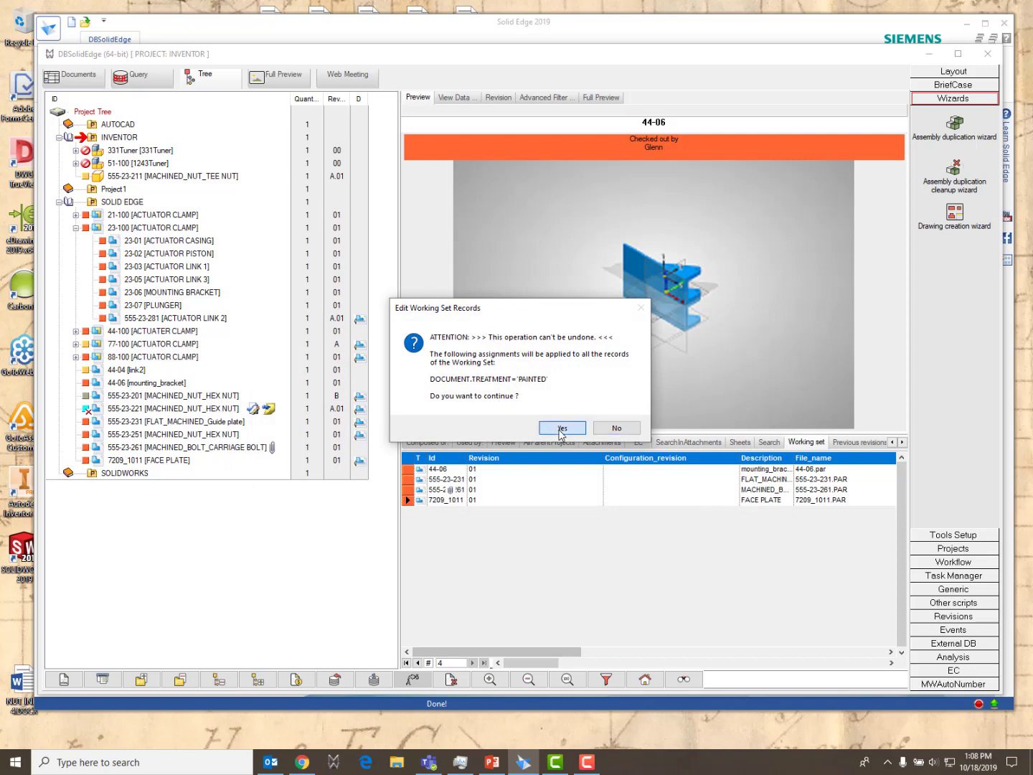
{"action": "left_click", "coordinate": [561, 428]}
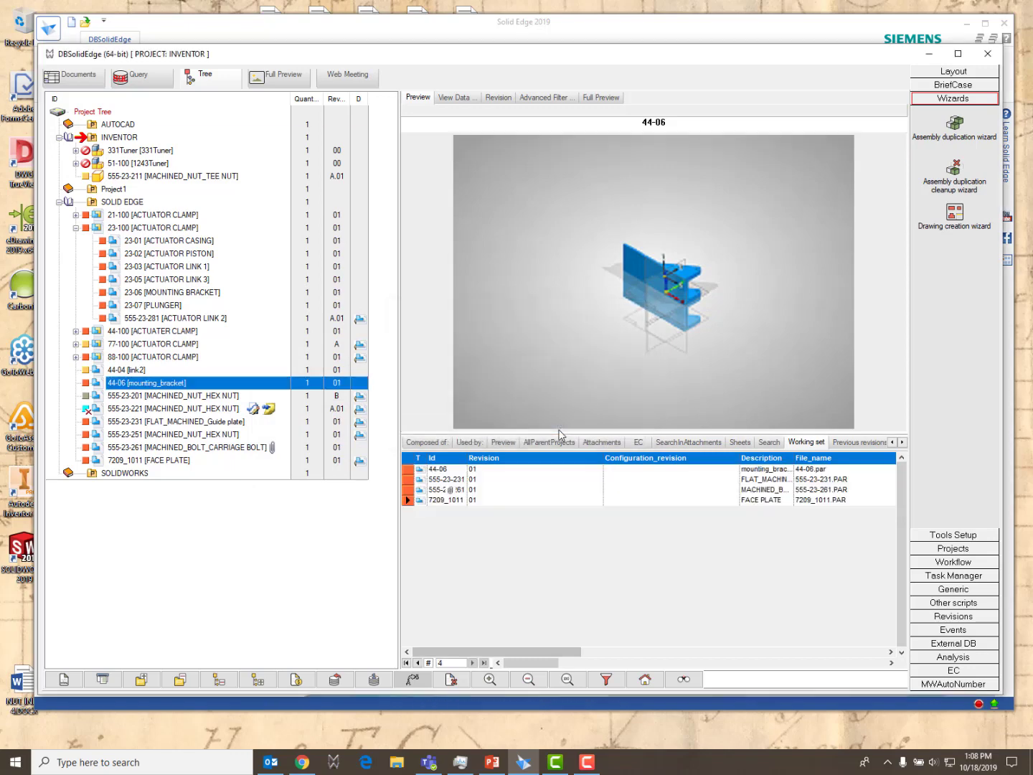
Check the Treatment property in the data of working set parts 555-23-261 and 44-06.
{"action": "left_click", "coordinate": [439, 492]}
{"action": "left_click", "coordinate": [466, 98]}
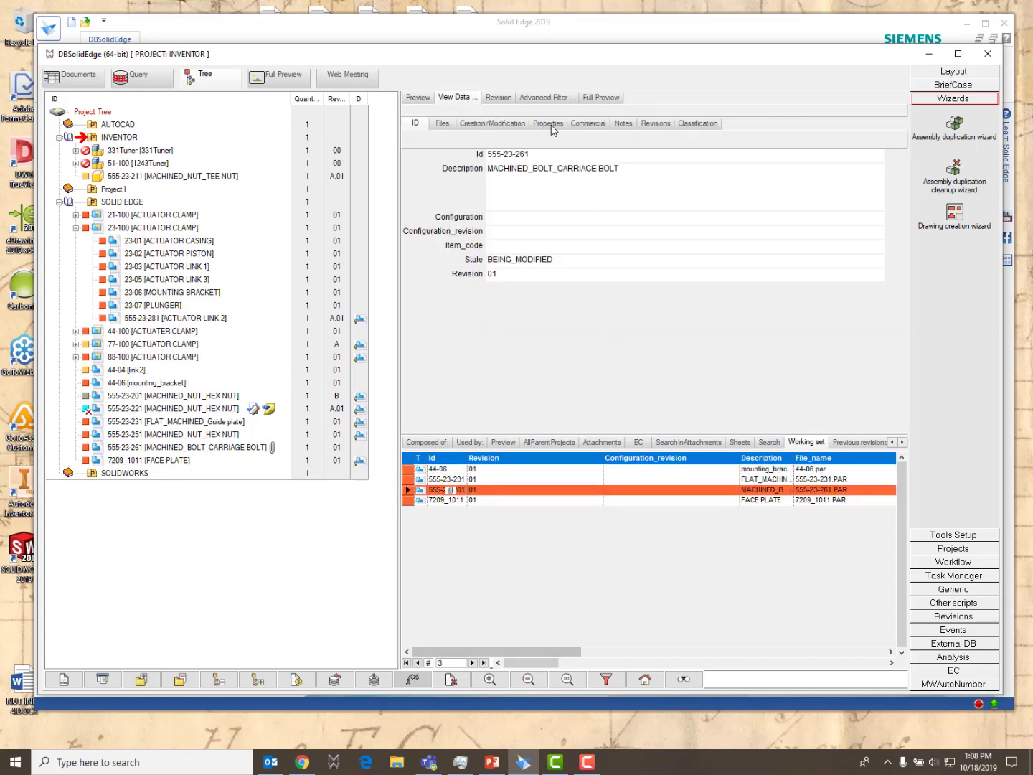
{"action": "left_click", "coordinate": [549, 124]}
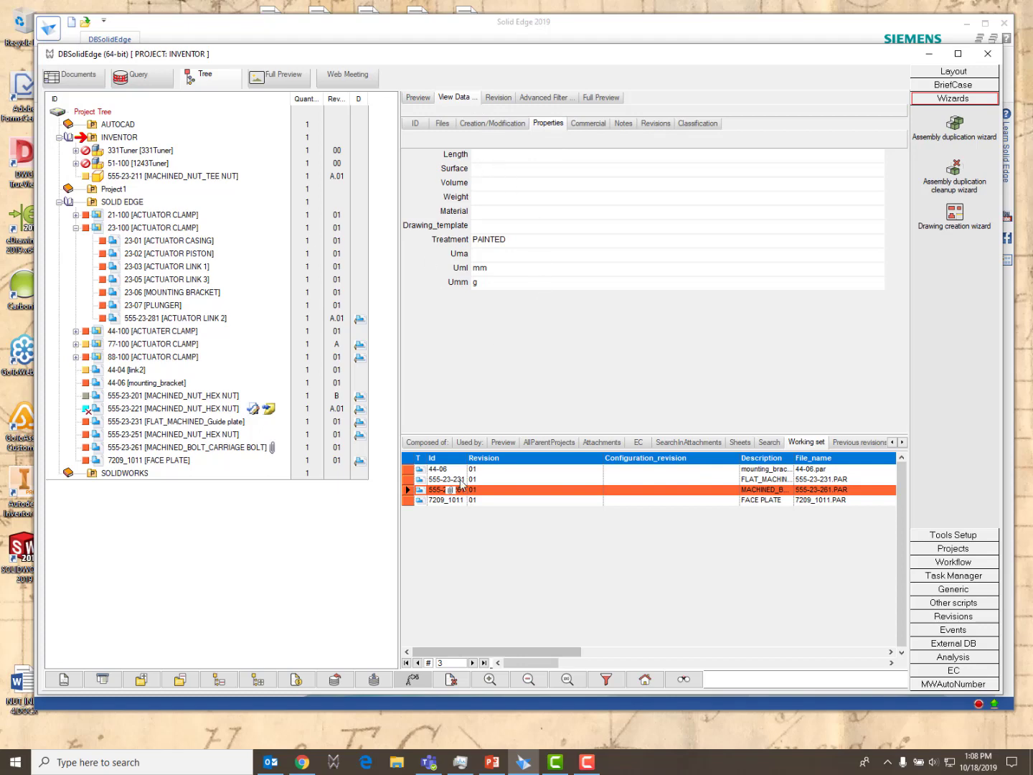
{"action": "left_click", "coordinate": [441, 469]}
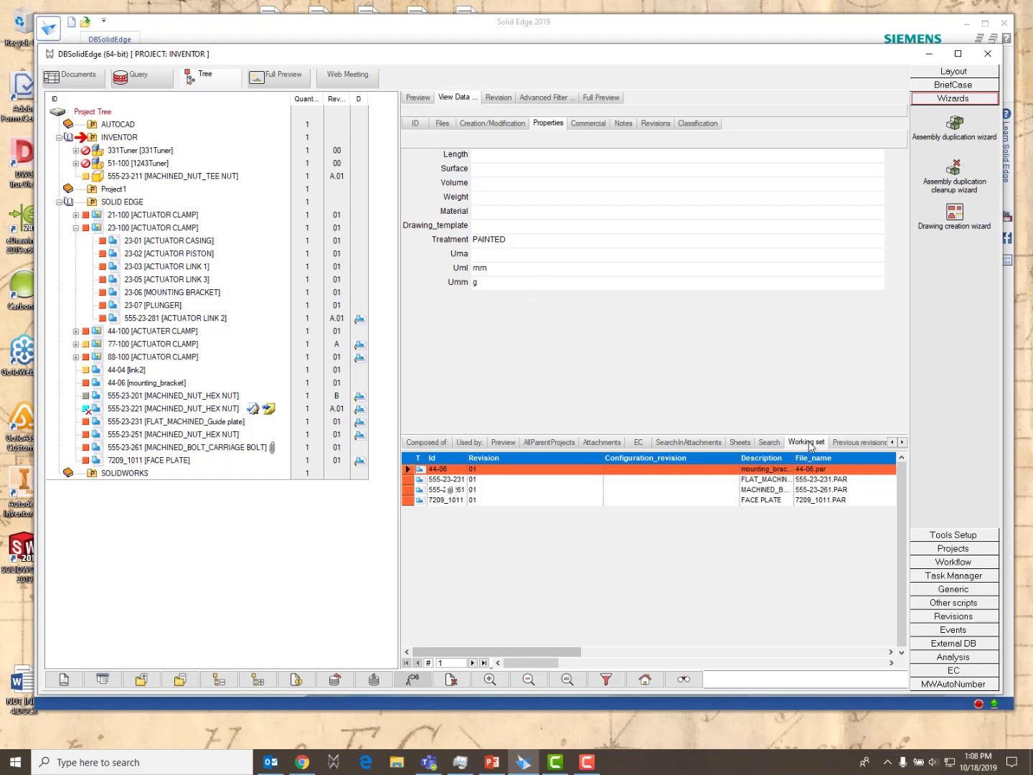
Recall working set 17 for the 23-100 ACTUATOR CLAMP and view the commercial data of part 23-03.
{"action": "mouse_move", "coordinate": [810, 446]}
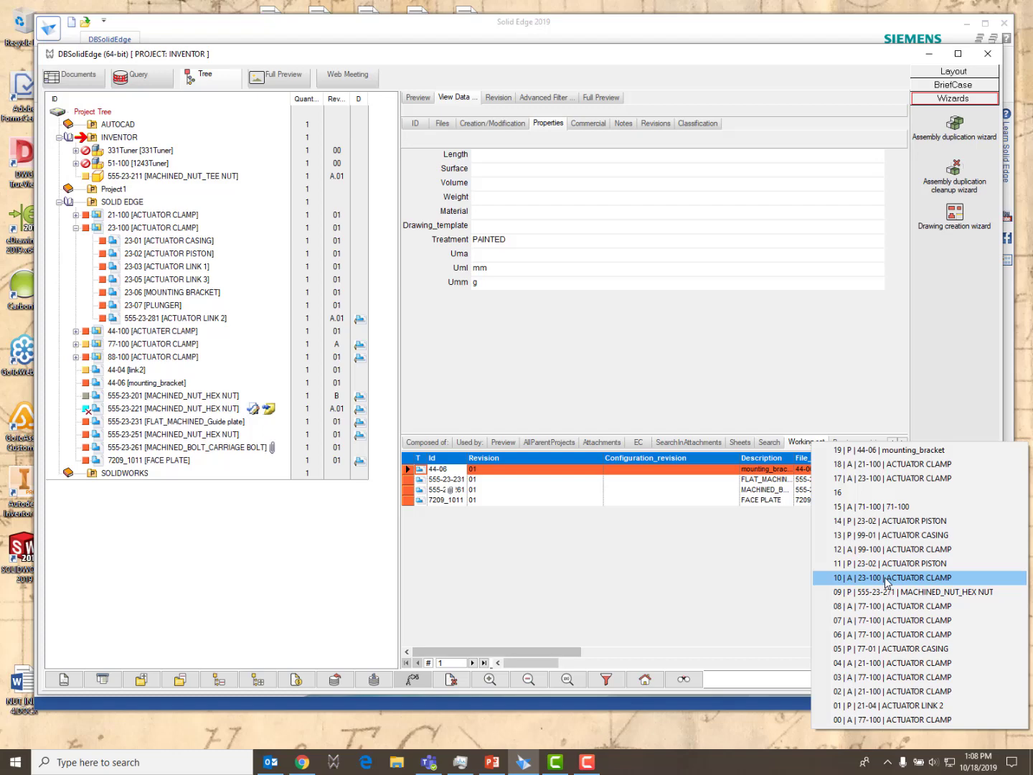
{"action": "left_click", "coordinate": [846, 479]}
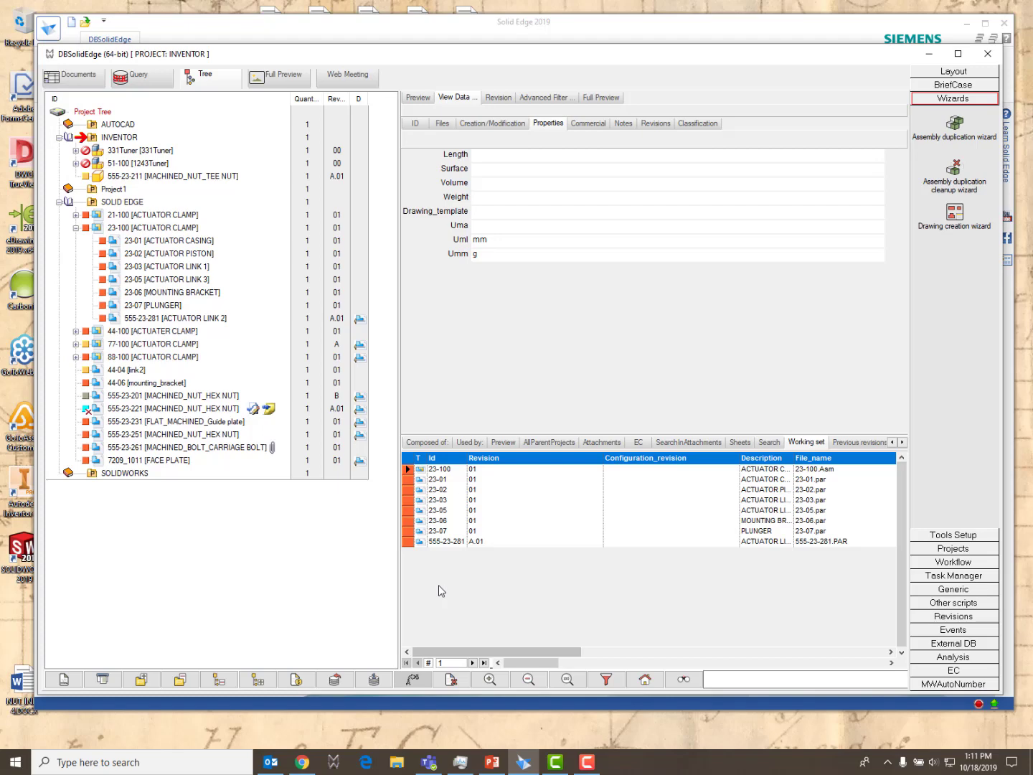
{"action": "left_click", "coordinate": [434, 501]}
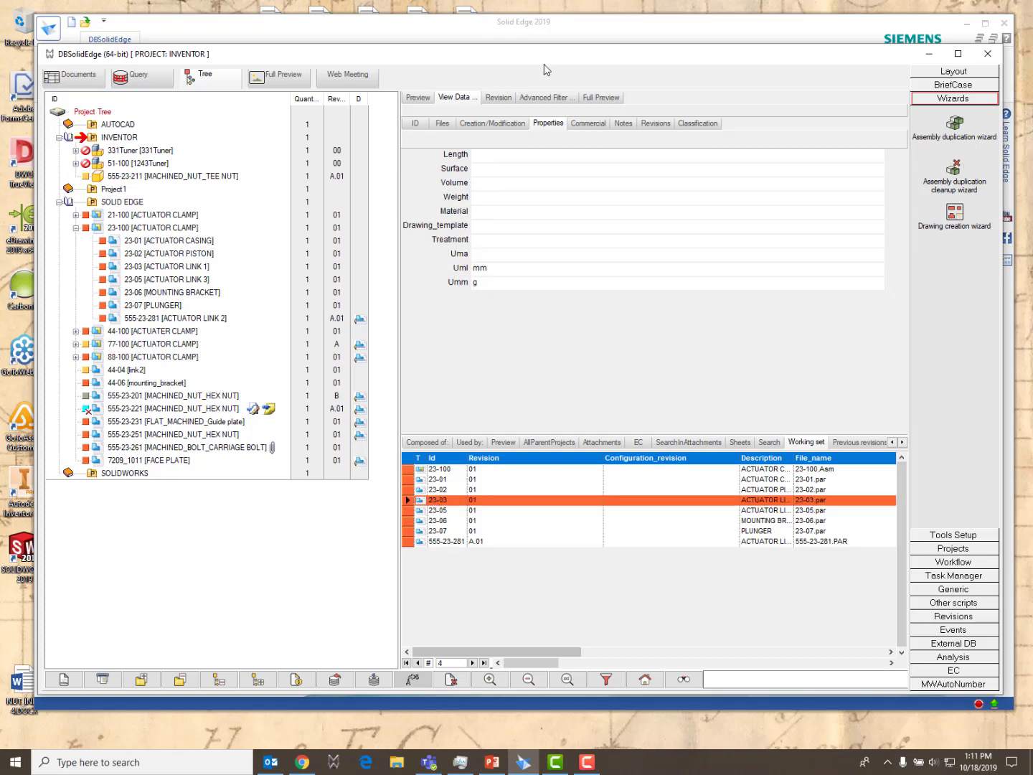
{"action": "left_click", "coordinate": [593, 125]}
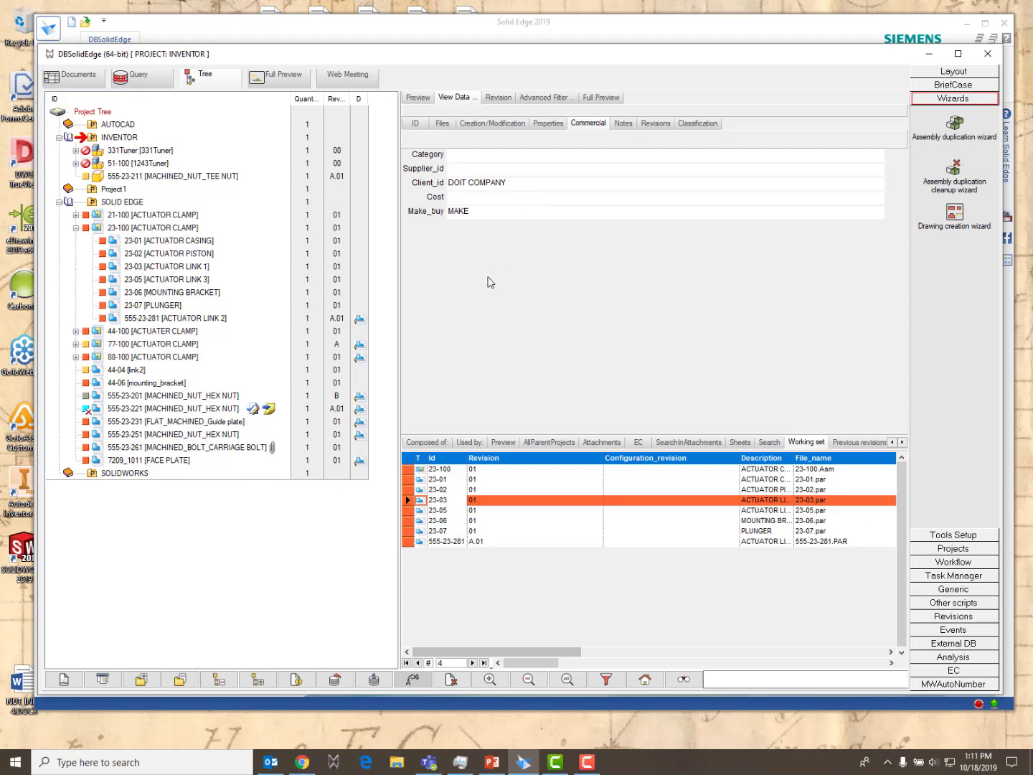
Replace DOIT with MAKEIT in the Client_id commercial field of all working set document records and check part 23-03.
{"action": "left_click", "coordinate": [406, 462]}
{"action": "right_click", "coordinate": [408, 461]}
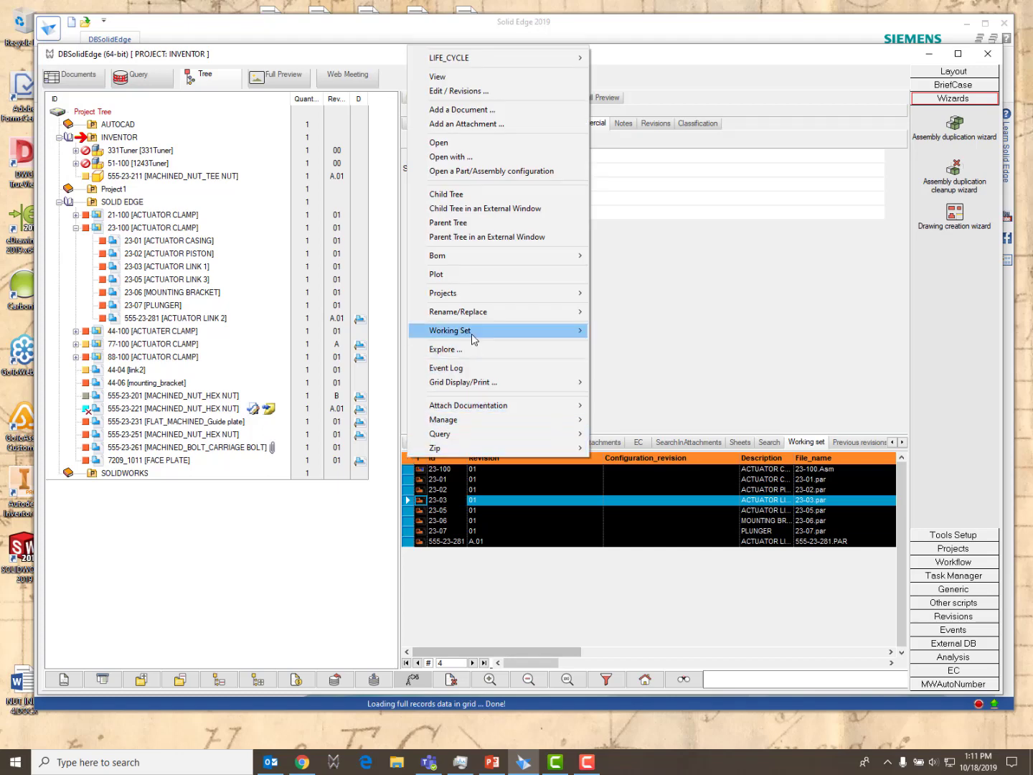
{"action": "mouse_move", "coordinate": [473, 340]}
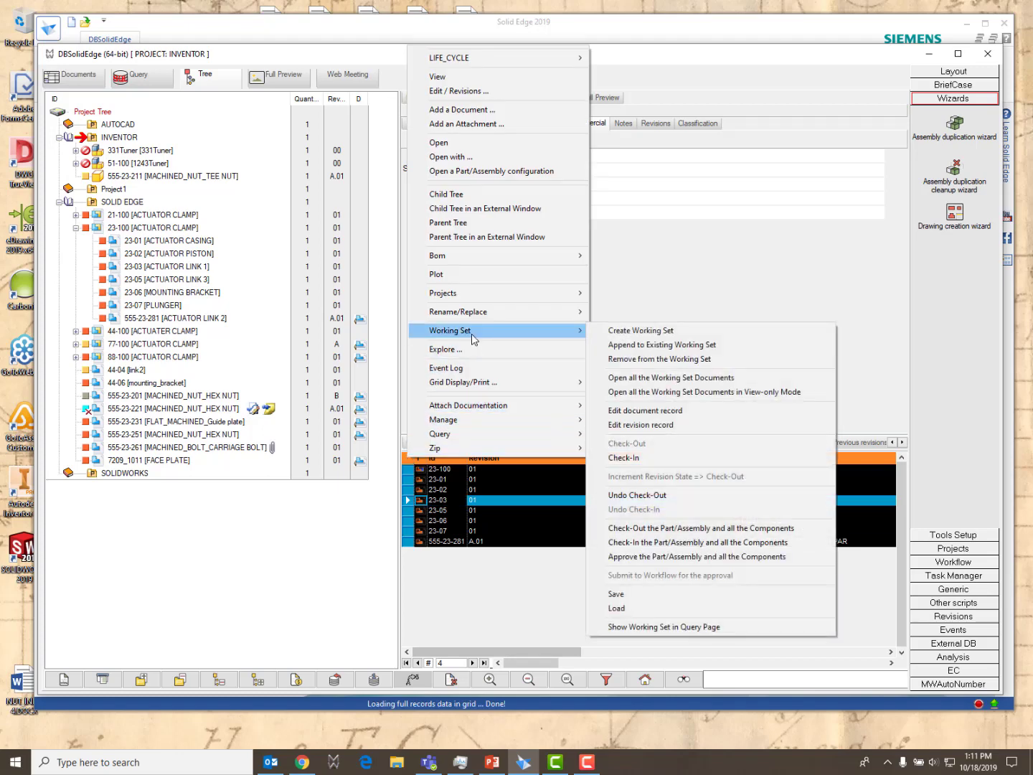
{"action": "left_click", "coordinate": [645, 411]}
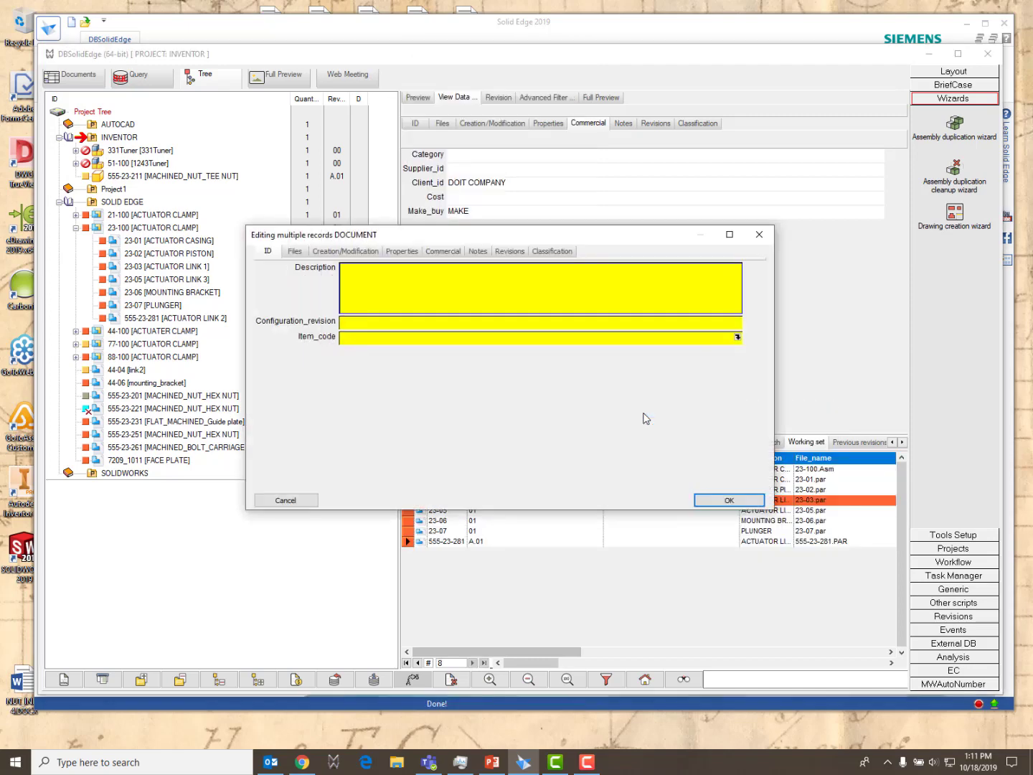
{"action": "left_click", "coordinate": [442, 251]}
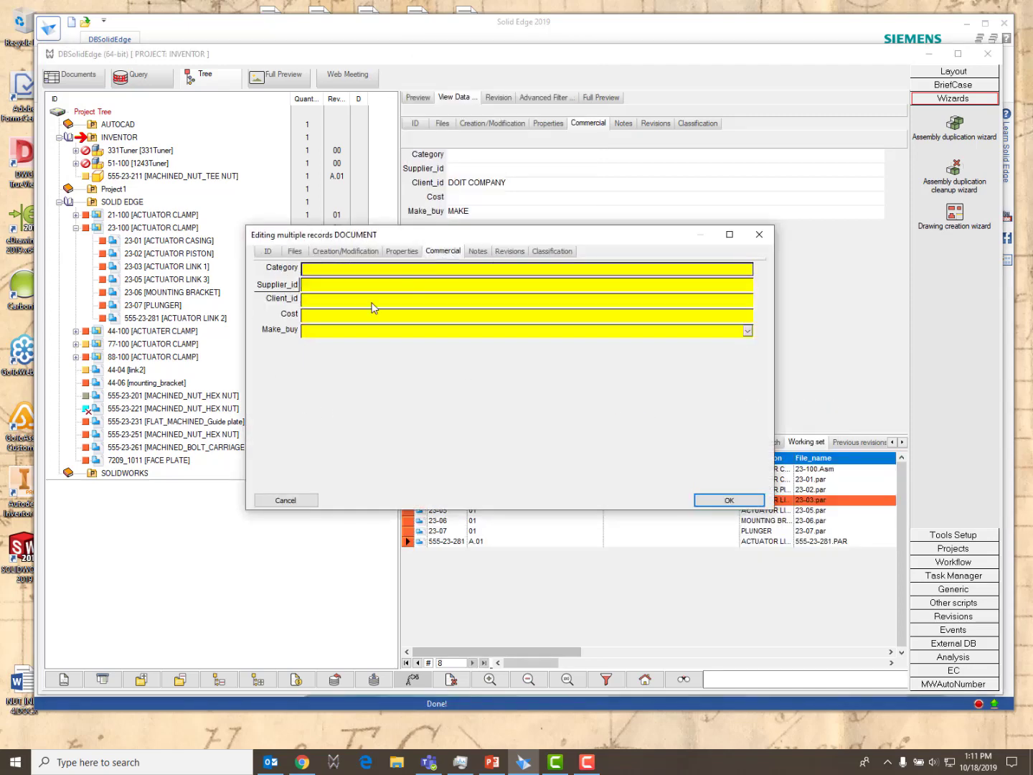
{"action": "right_click", "coordinate": [279, 303]}
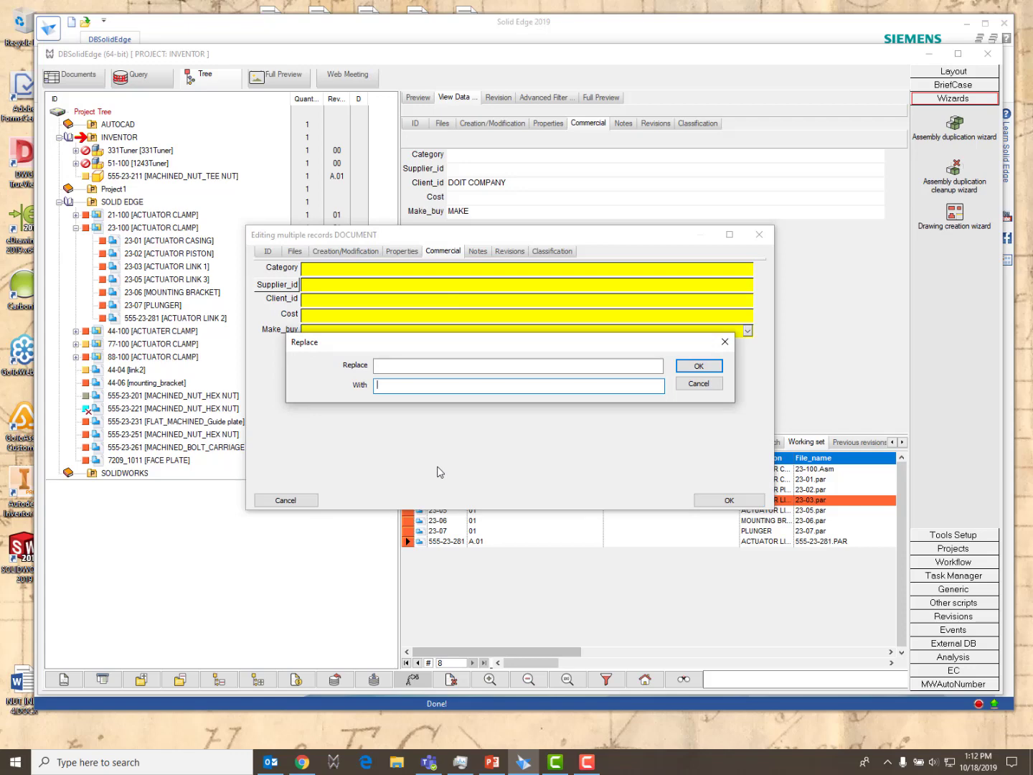
{"action": "left_click", "coordinate": [393, 368]}
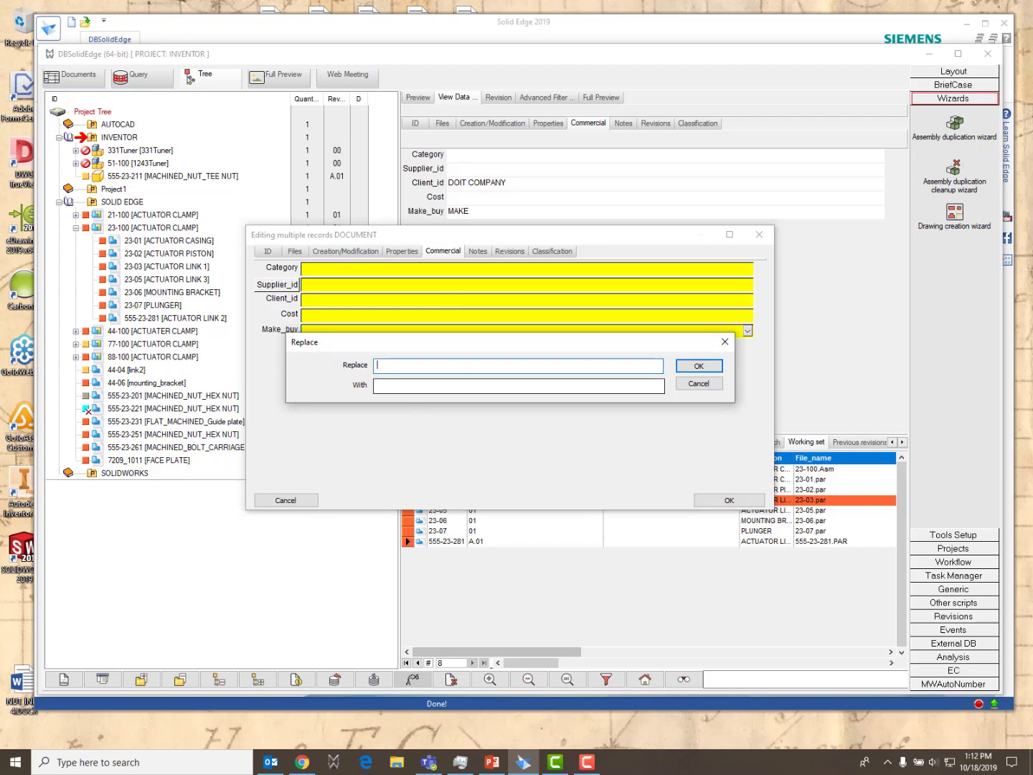
{"action": "type", "text": "DOIT"}
{"action": "left_click", "coordinate": [396, 389]}
{"action": "type", "text": "M"}
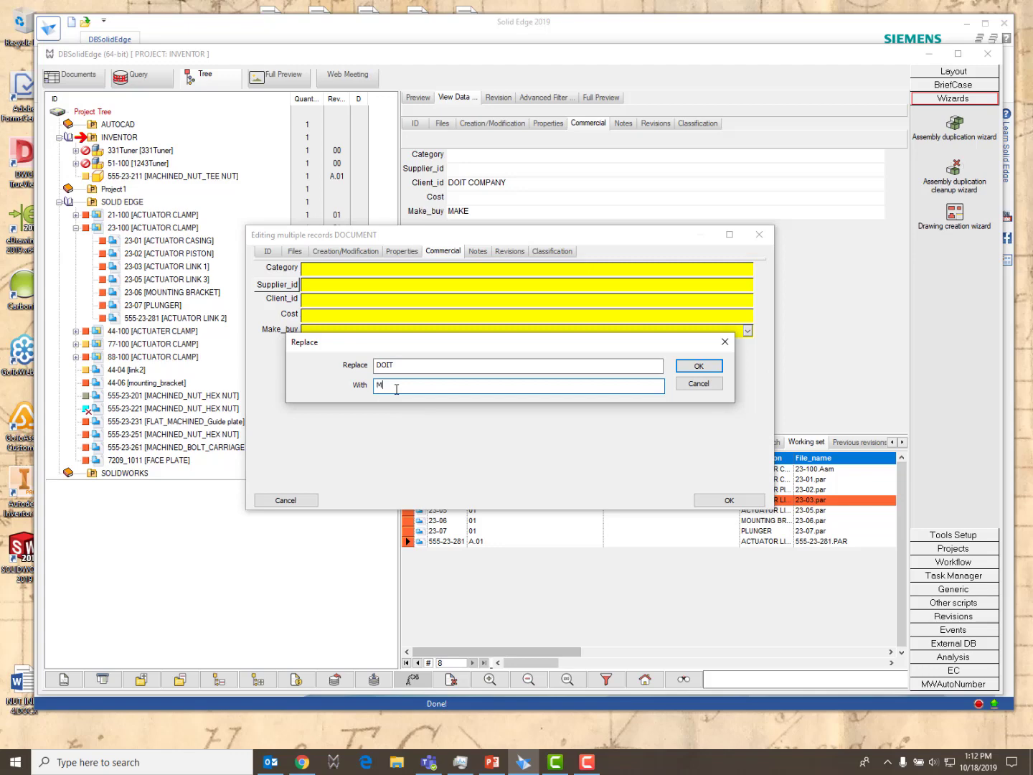
{"action": "type", "text": "AKERT"}
{"action": "left_click", "coordinate": [696, 366]}
{"action": "left_click", "coordinate": [731, 500]}
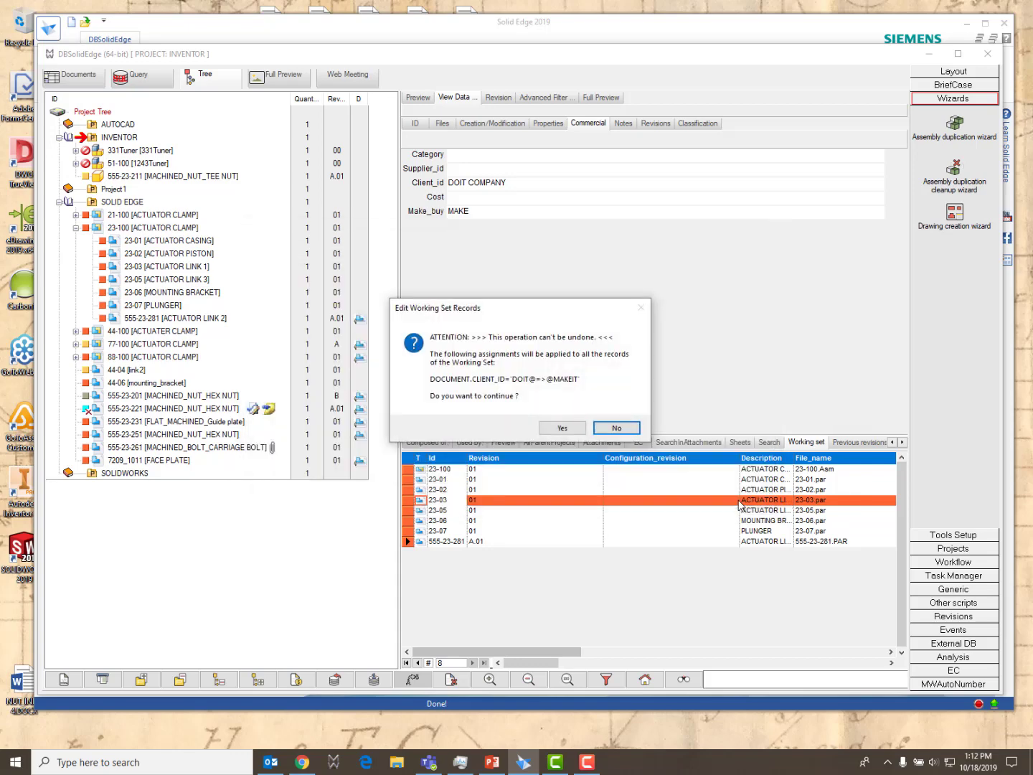
{"action": "left_click", "coordinate": [554, 428]}
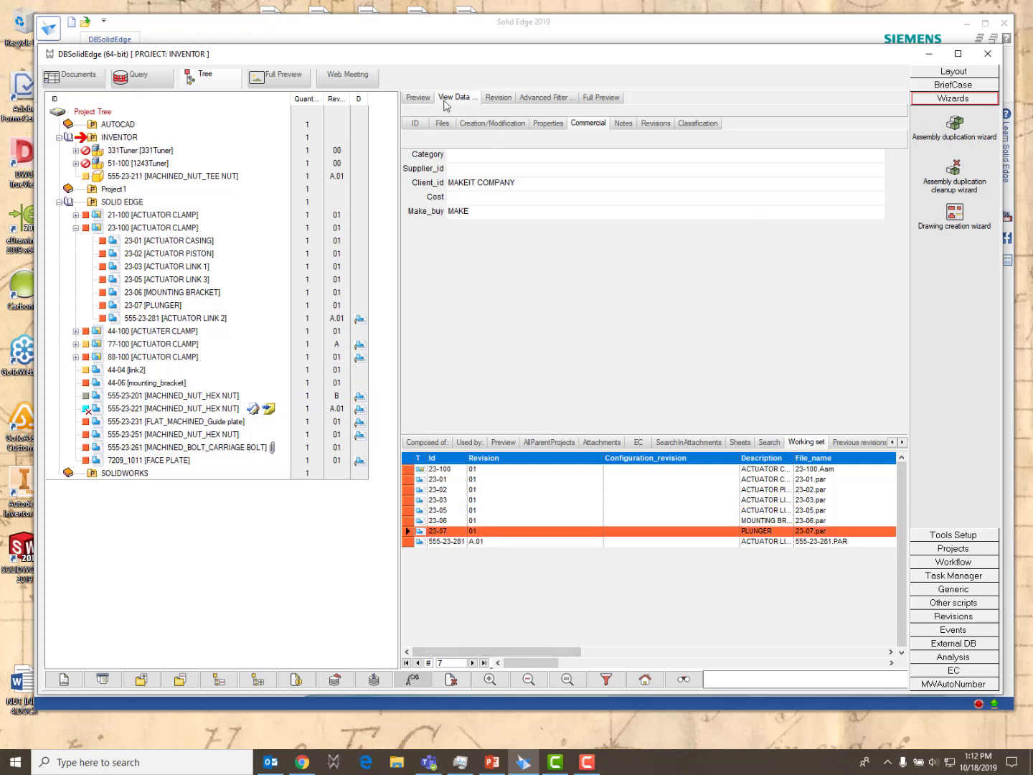
{"action": "left_click", "coordinate": [501, 501]}
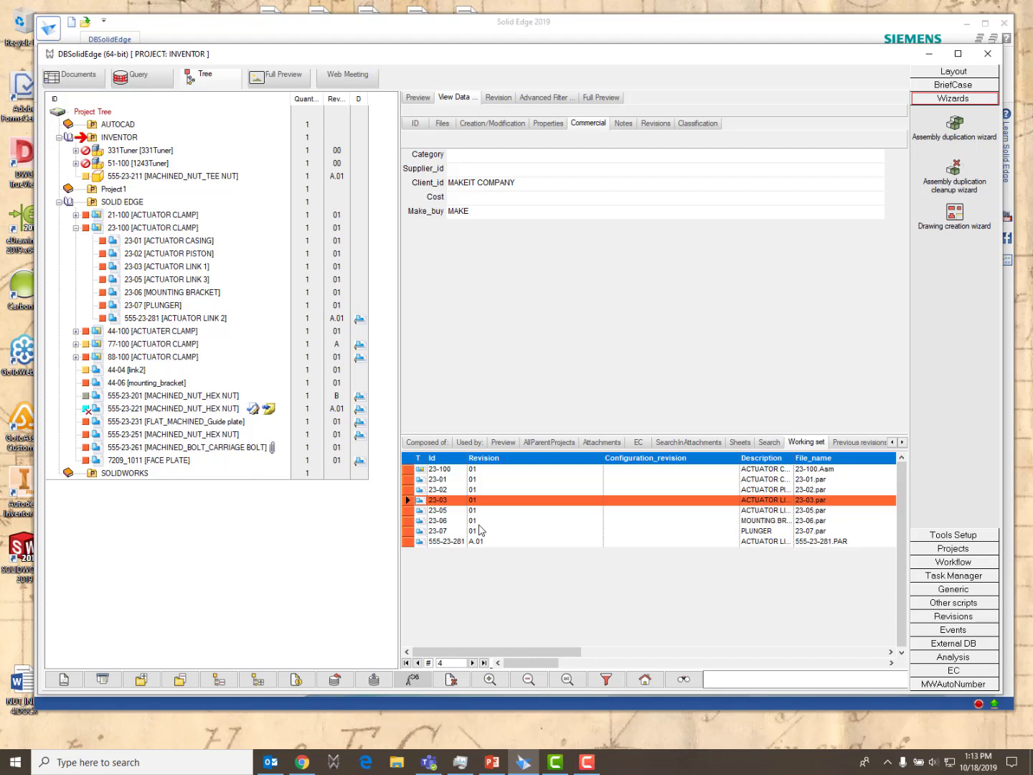
Set the revision description to CHANGED TO MAKEIT COMPANY in the revision records of all documents in the working set.
{"action": "left_click", "coordinate": [409, 464]}
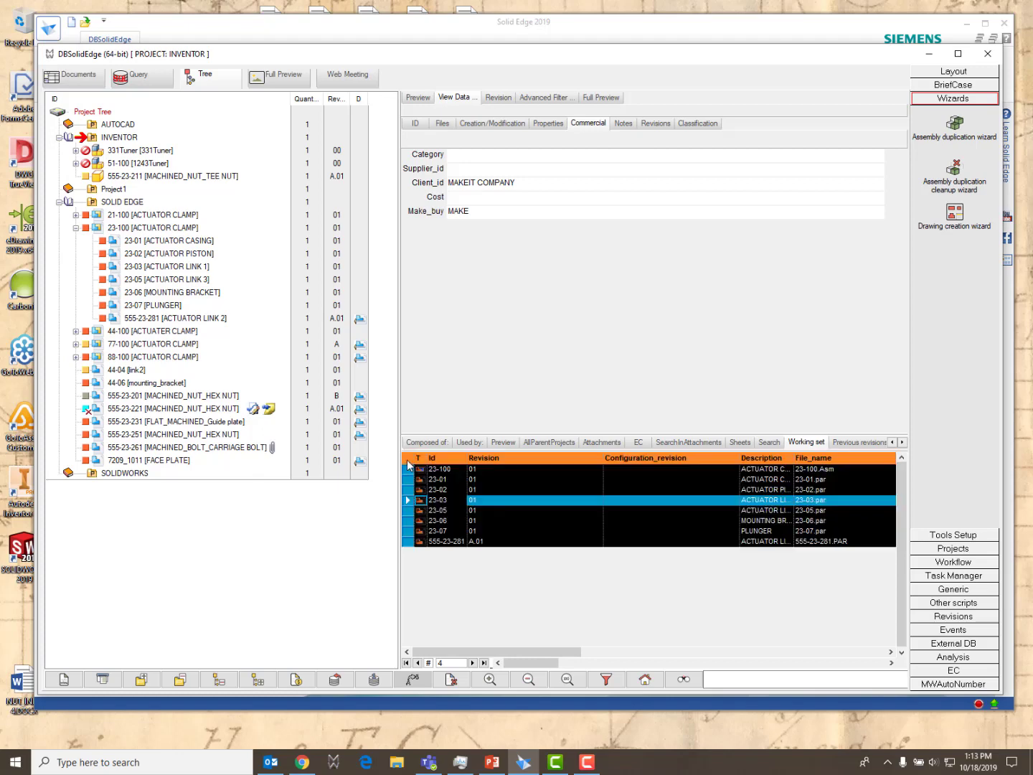
{"action": "right_click", "coordinate": [408, 464]}
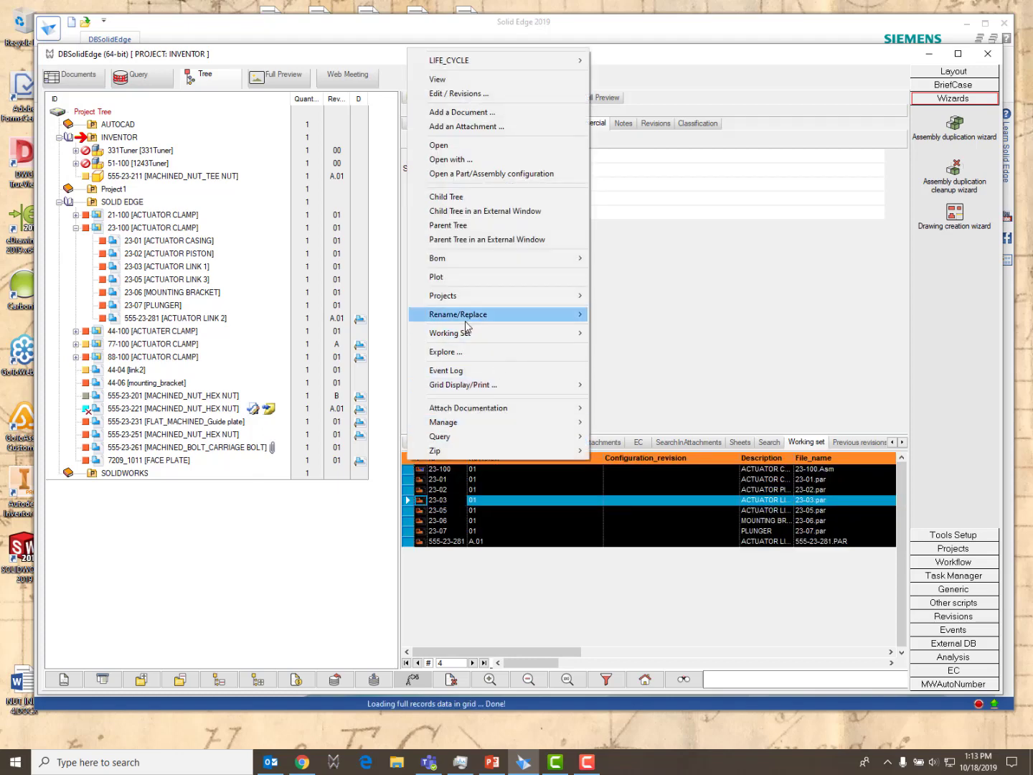
{"action": "mouse_move", "coordinate": [465, 332]}
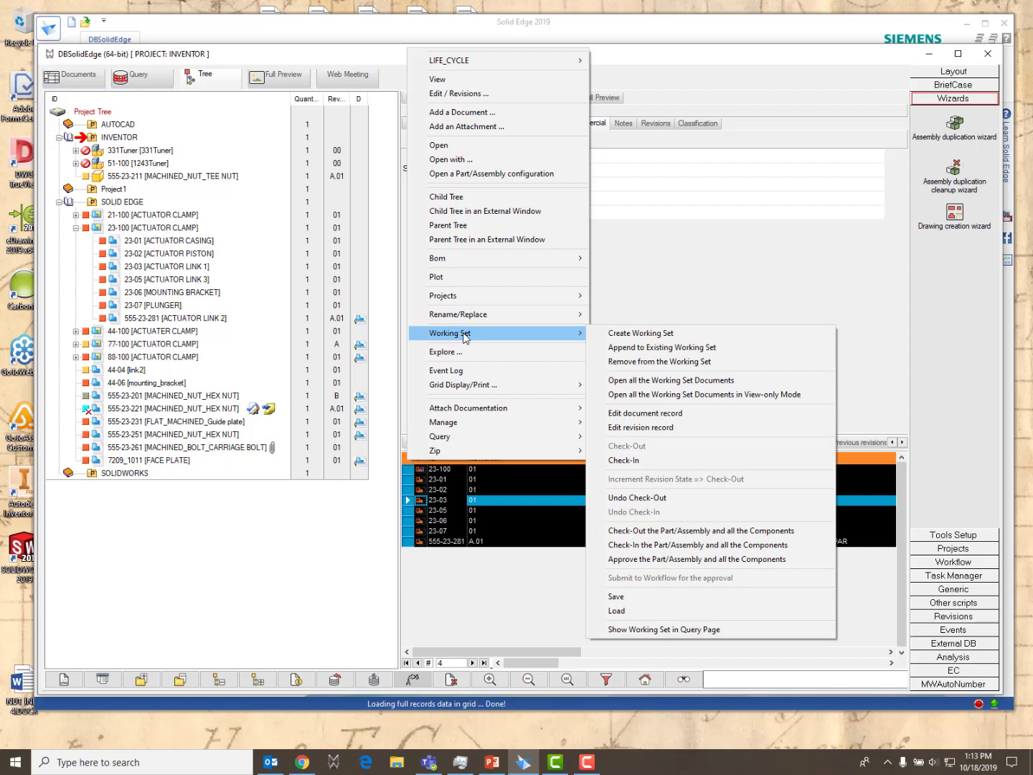
{"action": "left_click", "coordinate": [648, 427]}
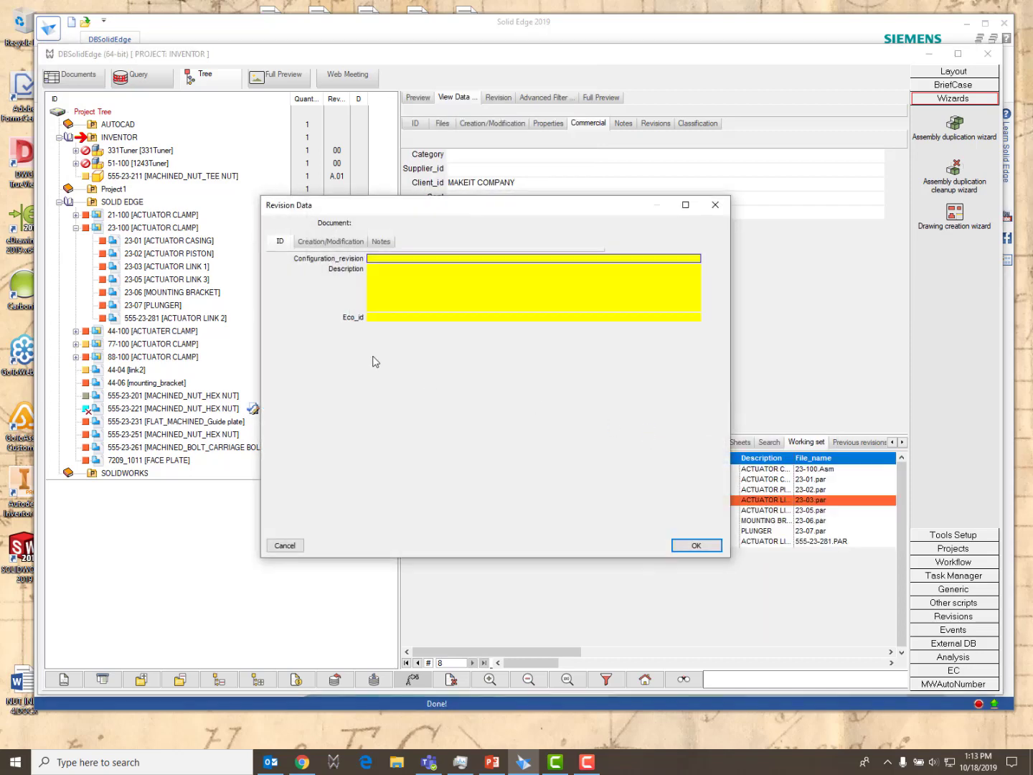
{"action": "left_click", "coordinate": [391, 286]}
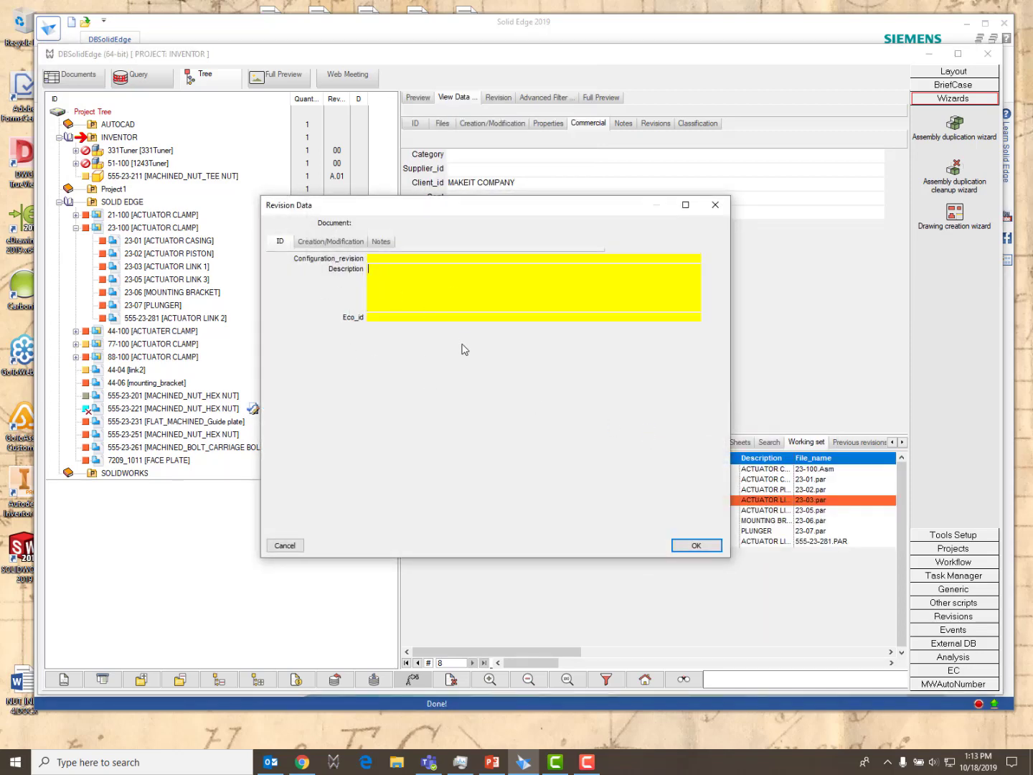
{"action": "type", "text": "CHANGED TO MAKEIT COMPANY"}
{"action": "left_click", "coordinate": [703, 548]}
{"action": "left_click", "coordinate": [562, 427]}
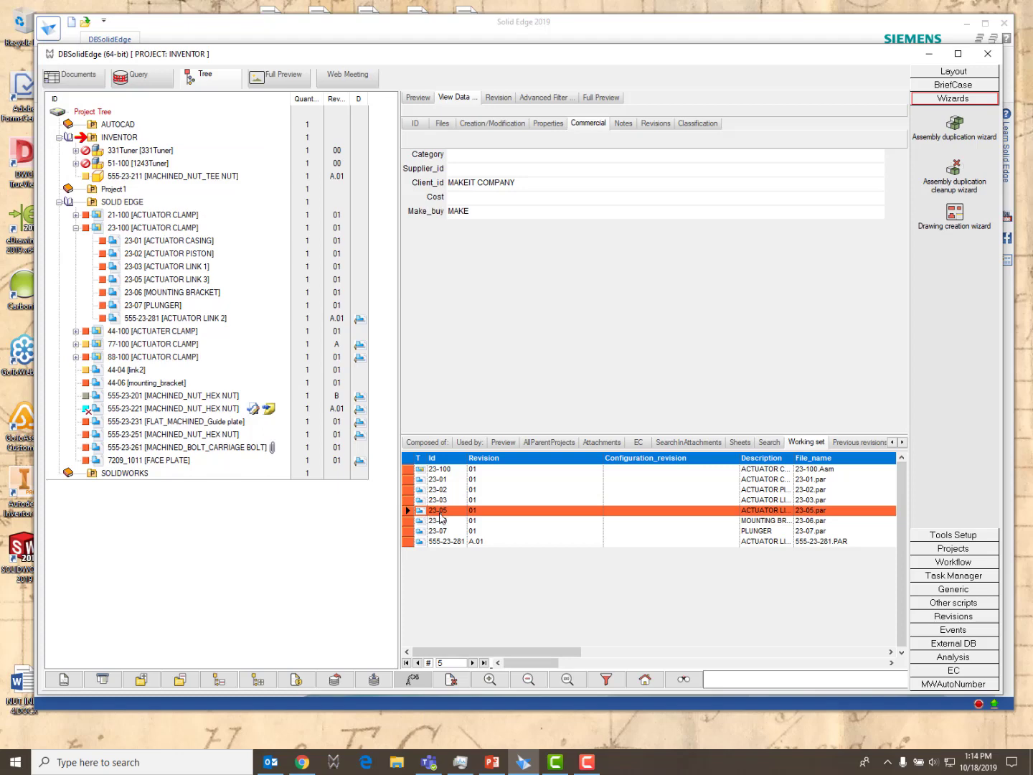
Review the revision data of part 23-05 from the working set.
{"action": "right_click", "coordinate": [441, 513]}
{"action": "left_click", "coordinate": [489, 147]}
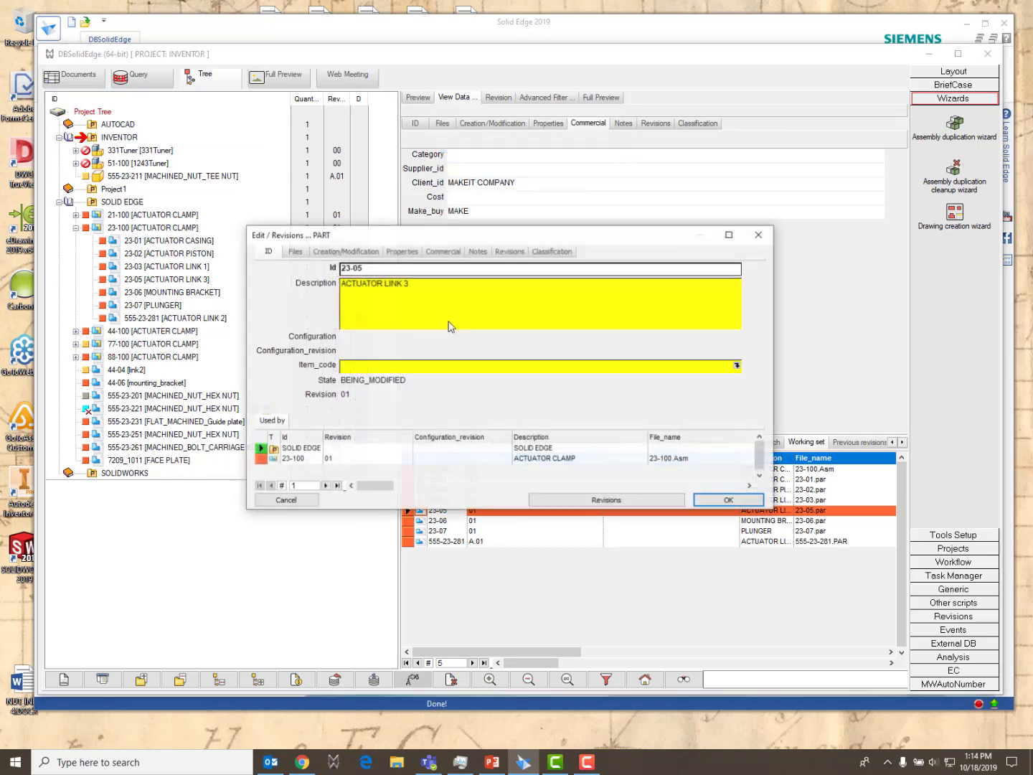
{"action": "left_click", "coordinate": [595, 501]}
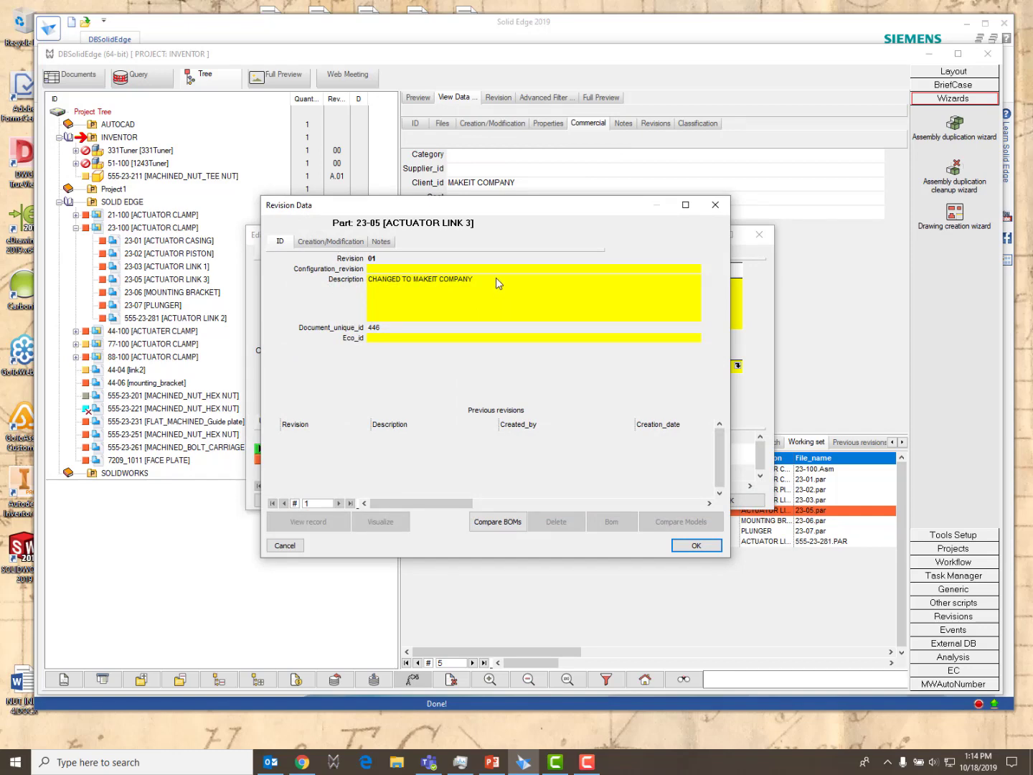
{"action": "left_click", "coordinate": [694, 545]}
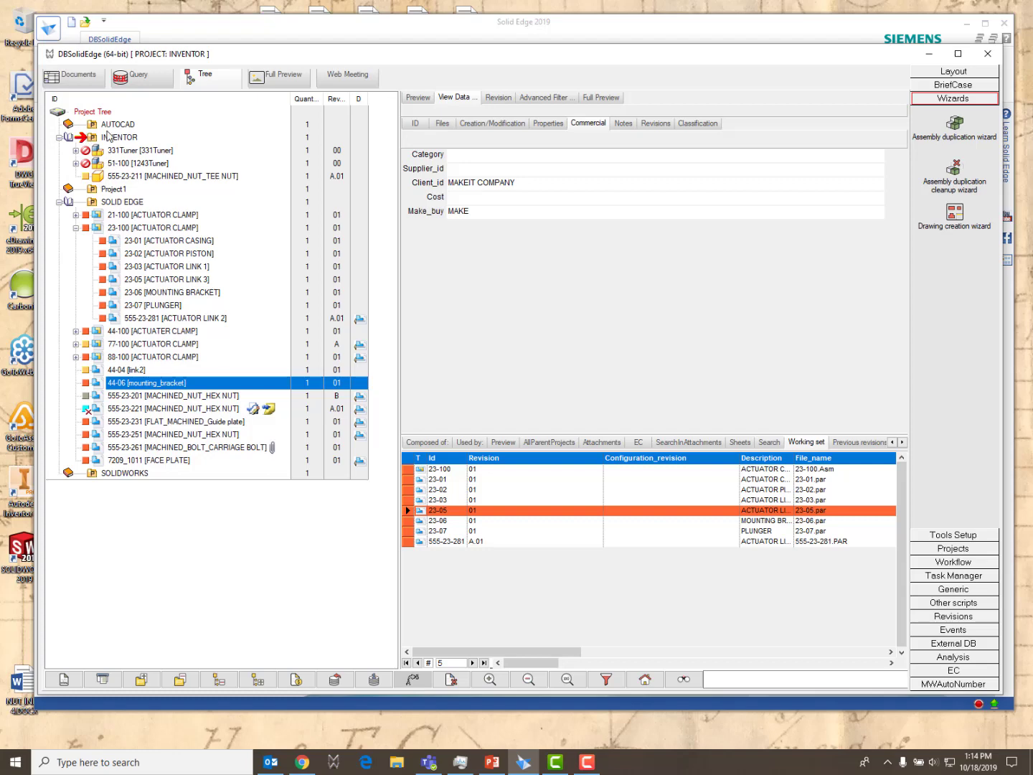
View what the INVENTOR project is composed of and where the 23-06 mounting bracket is used.
{"action": "left_click", "coordinate": [89, 138]}
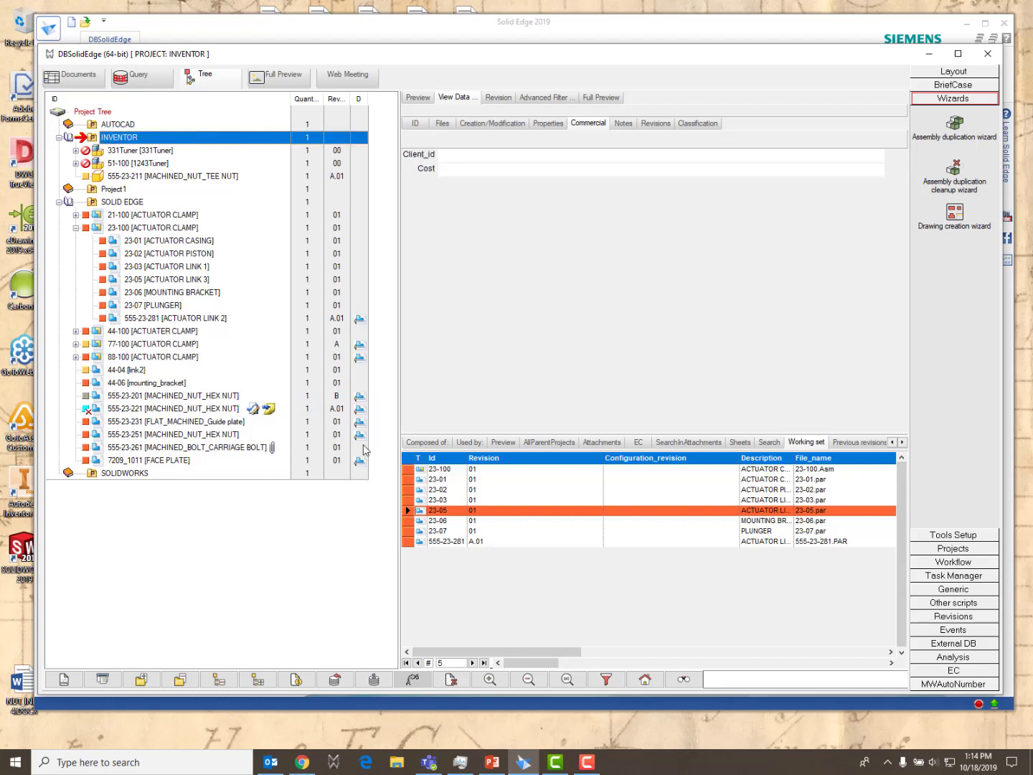
{"action": "left_click", "coordinate": [414, 443]}
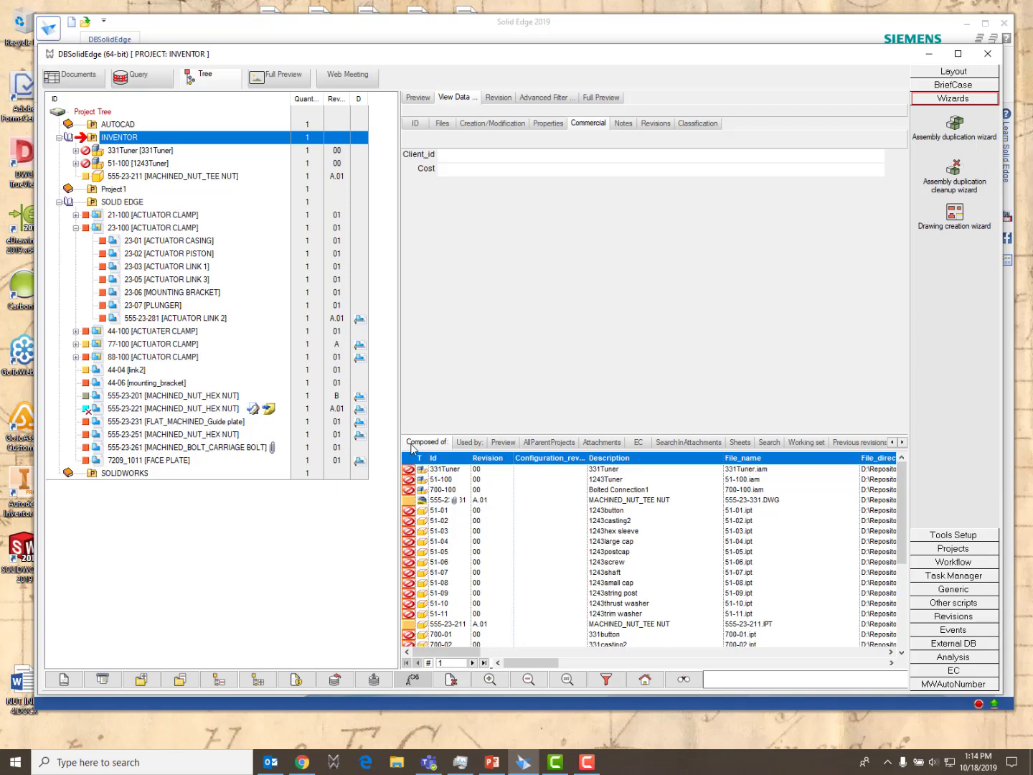
{"action": "left_click", "coordinate": [159, 292]}
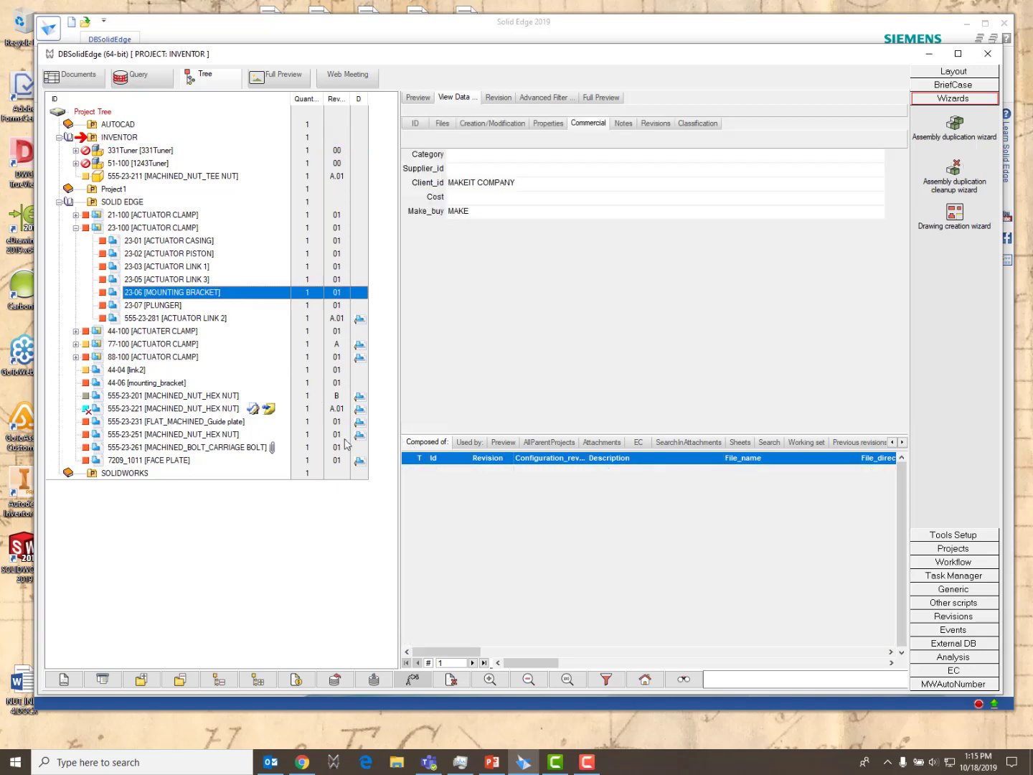
{"action": "left_click", "coordinate": [482, 444]}
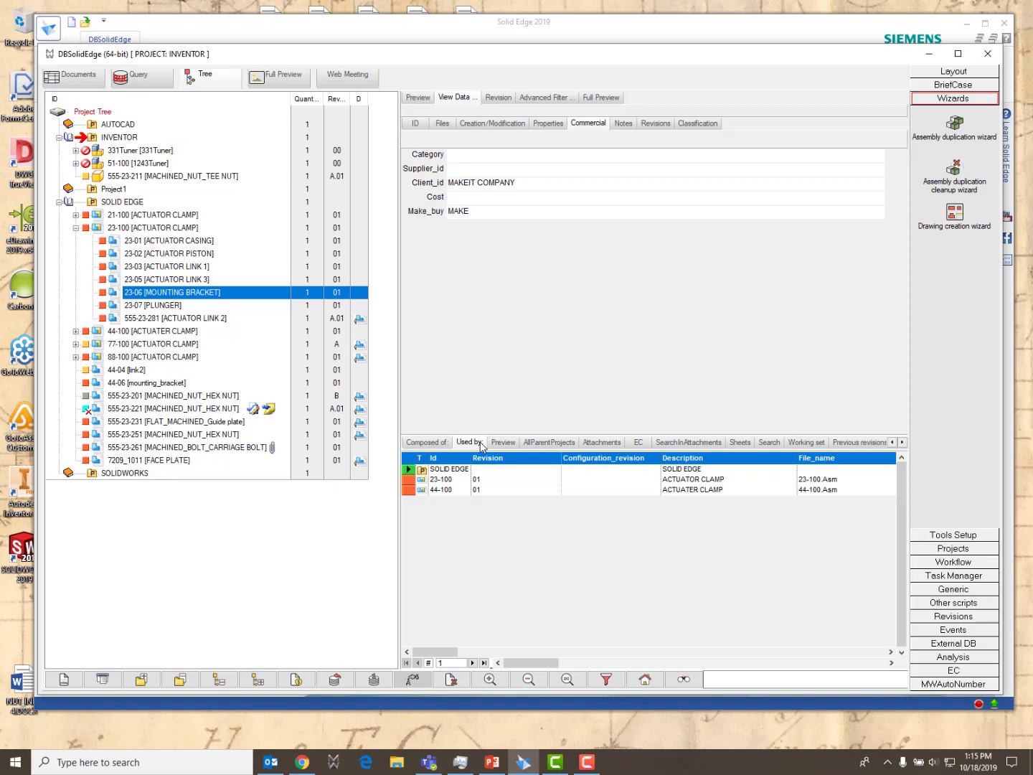
Copy all working set records into a new blank Excel workbook, pasting them over the whole sheet.
{"action": "left_click", "coordinate": [805, 442]}
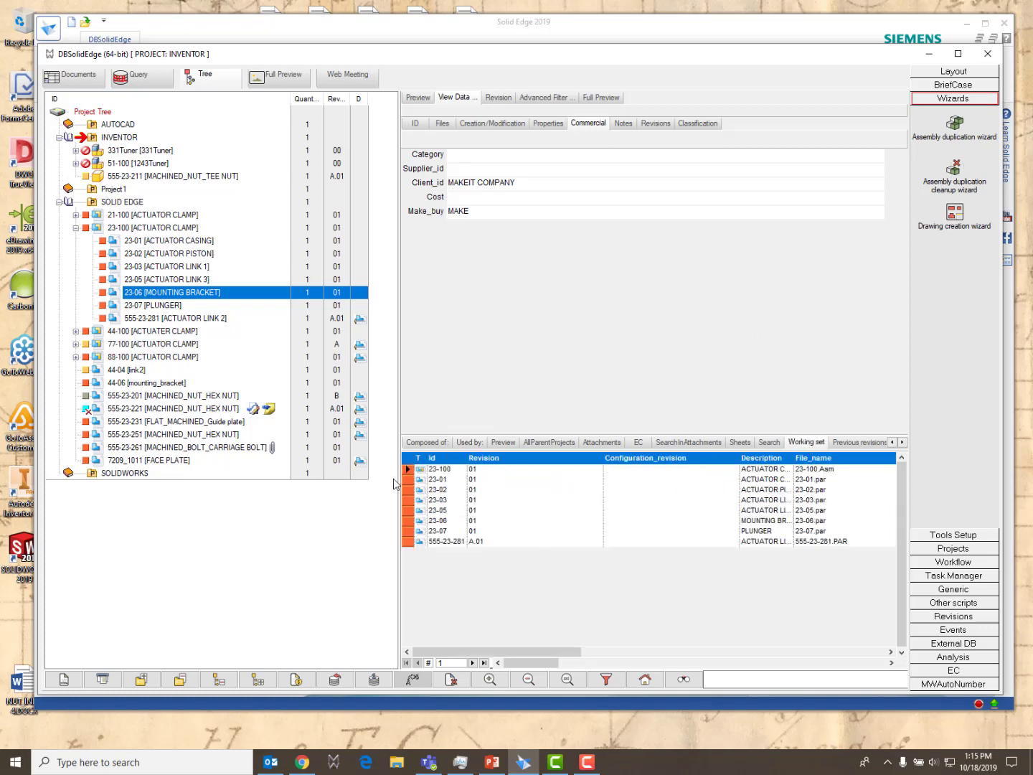
{"action": "left_click_drag", "start_coordinate": [406, 464], "coordinate": [406, 462]}
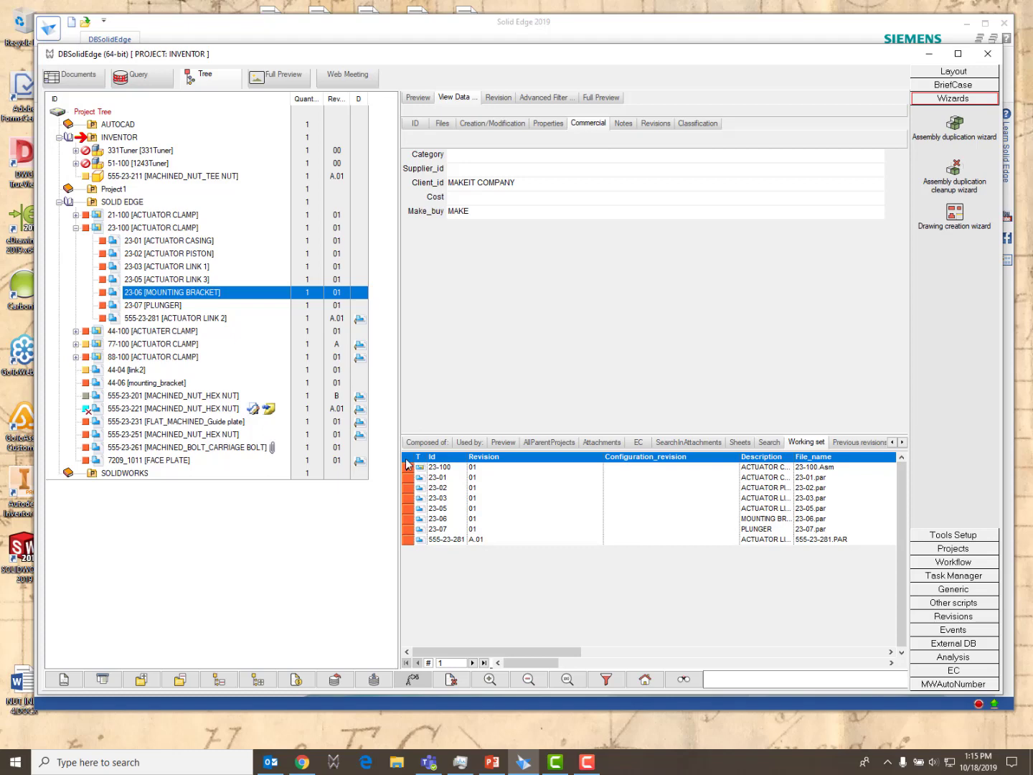
{"action": "left_click", "coordinate": [407, 462]}
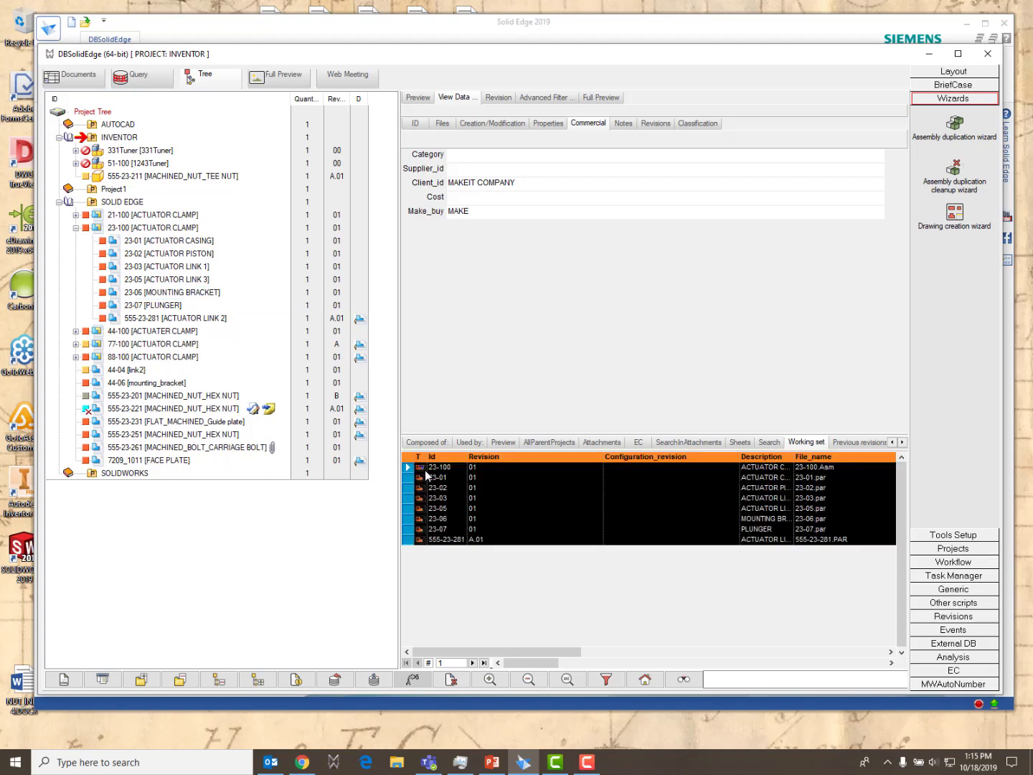
{"action": "left_click", "coordinate": [12, 765]}
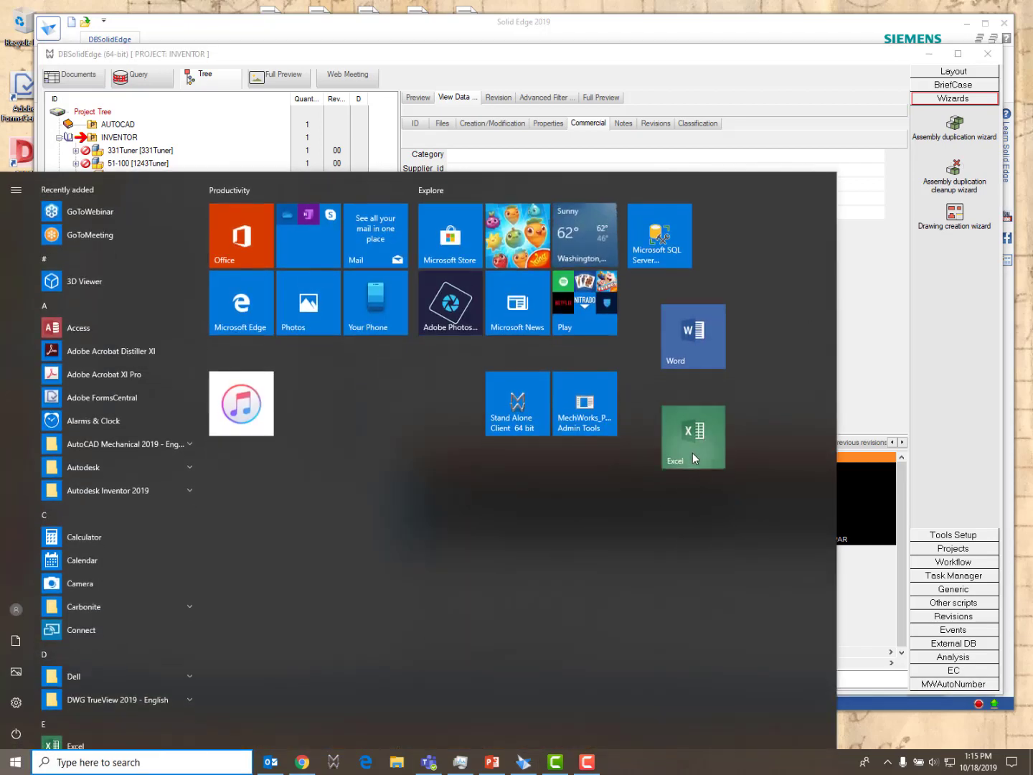
{"action": "left_click", "coordinate": [692, 452]}
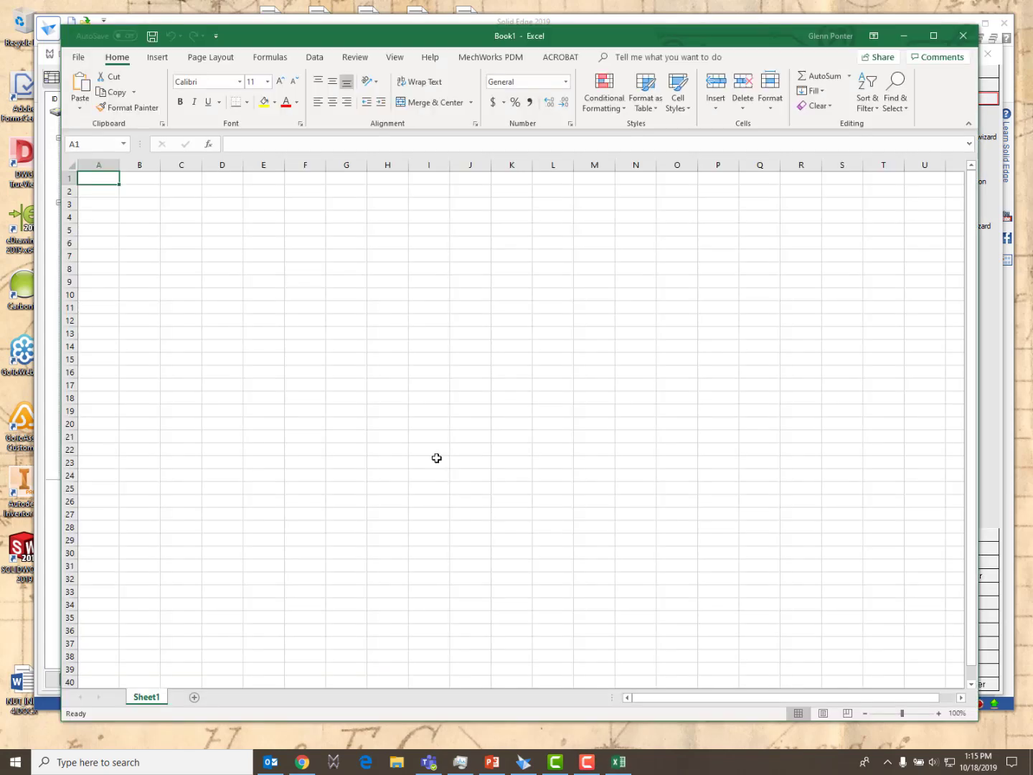
{"action": "left_click", "coordinate": [70, 167]}
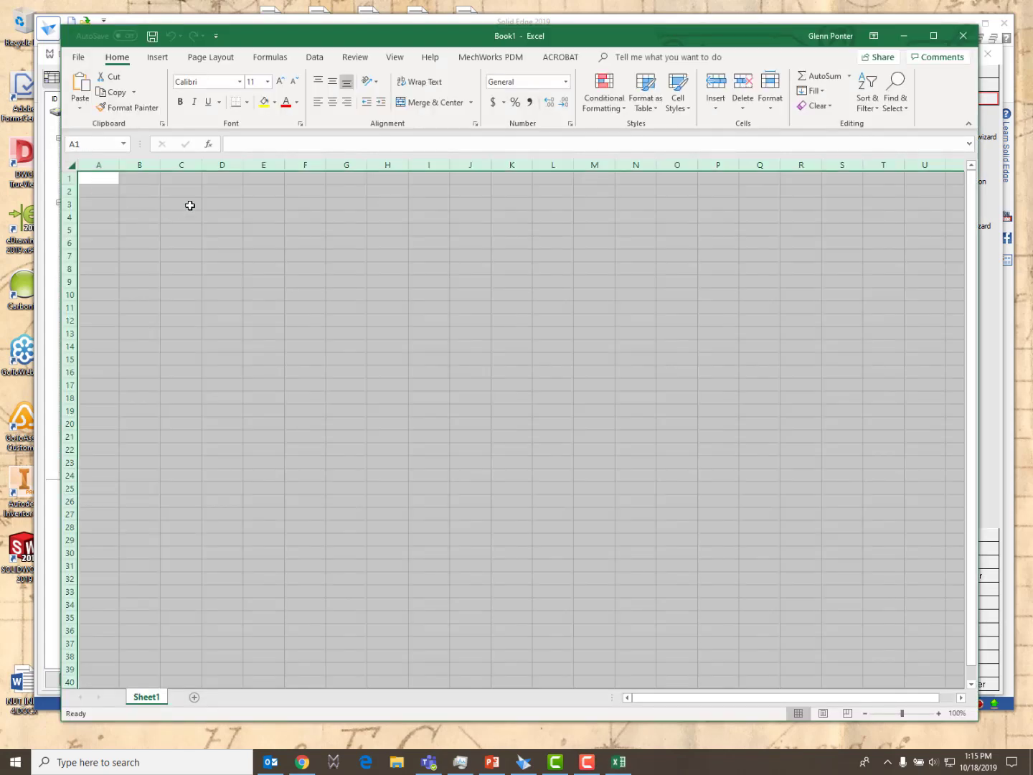
{"action": "key", "text": "ctrl+v"}
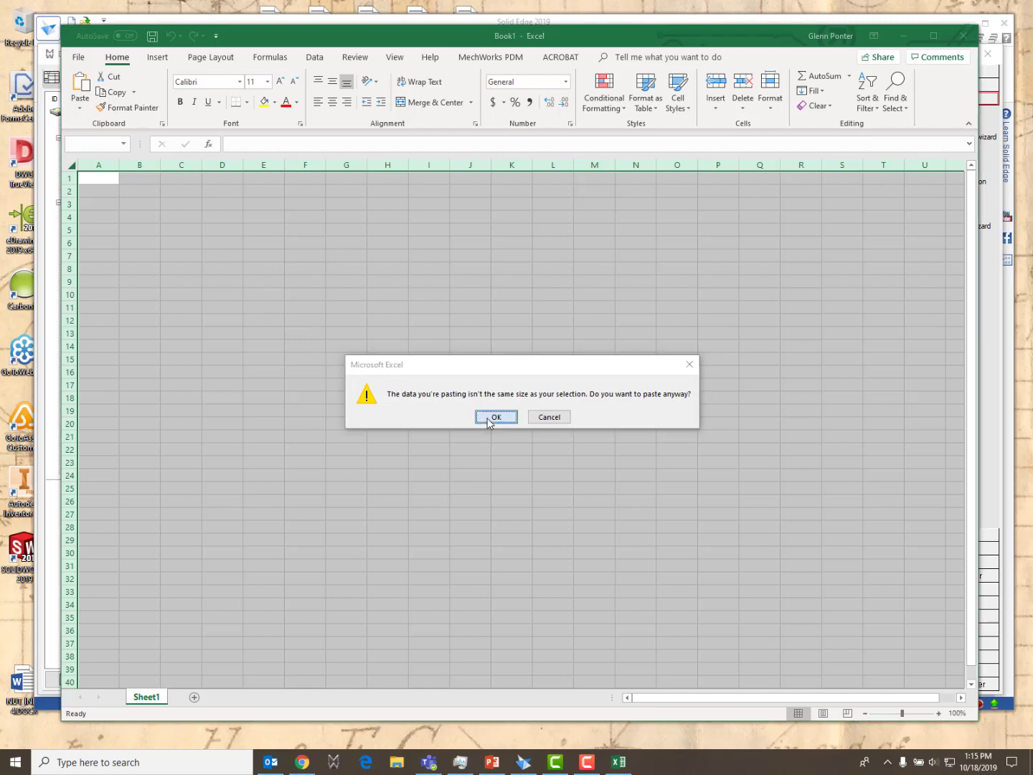
{"action": "left_click", "coordinate": [488, 418]}
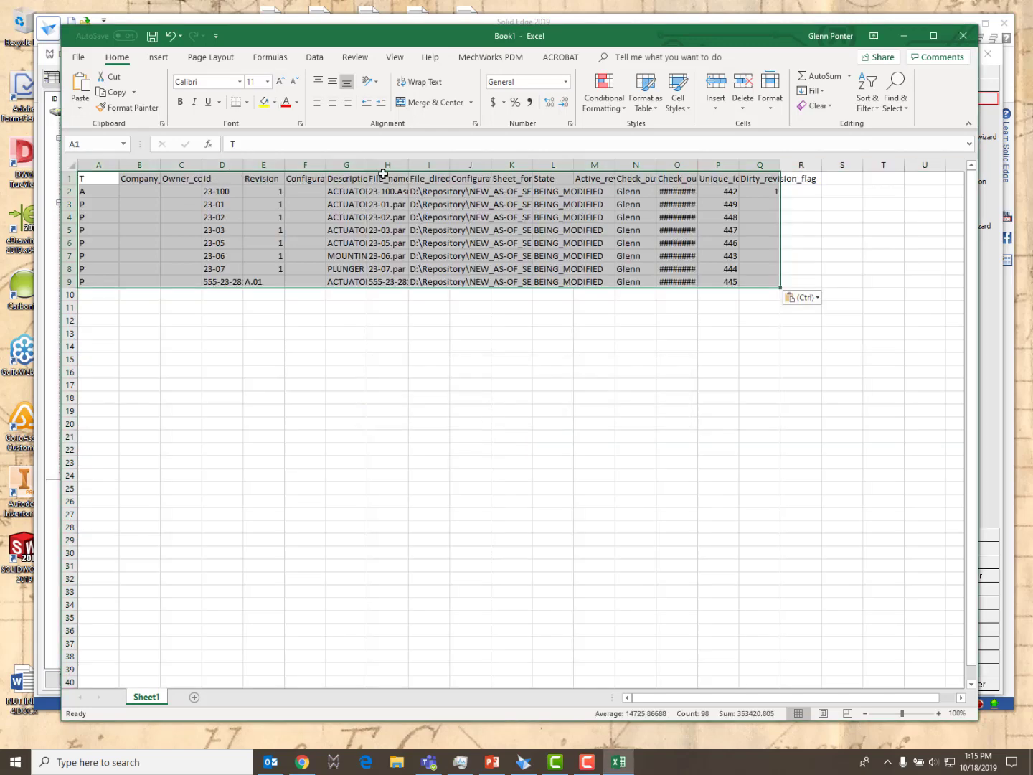
Autofit the Check_out_date column and apply the Accent4 cell style to the header row.
{"action": "double_click", "coordinate": [698, 165]}
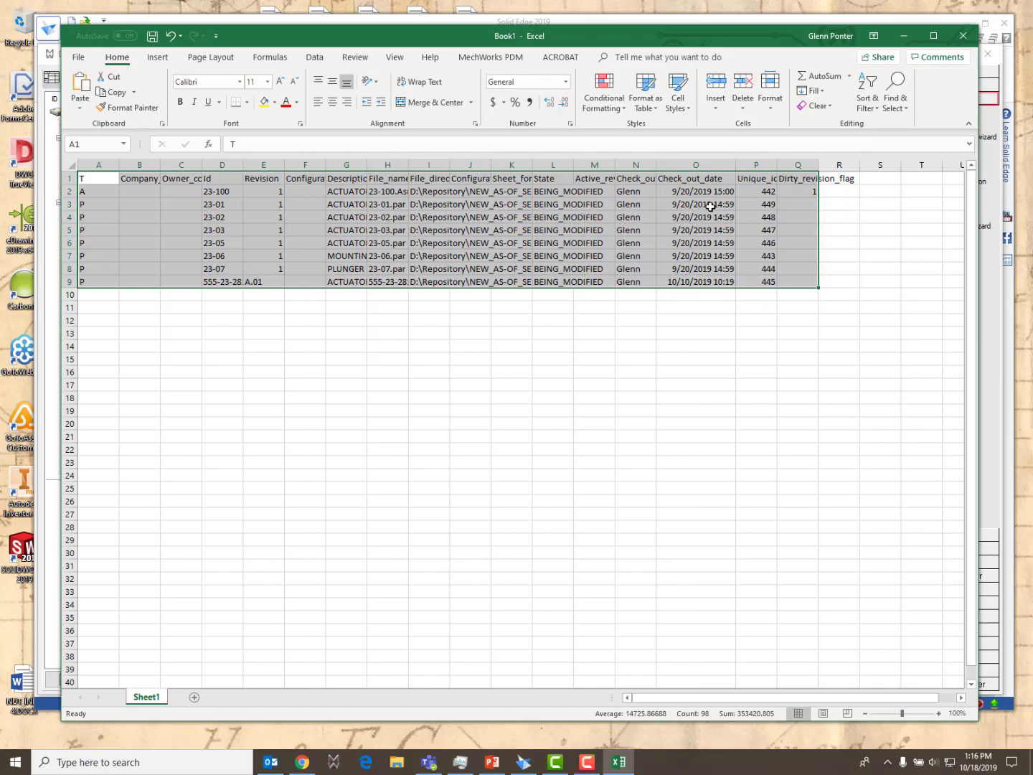
{"action": "left_click", "coordinate": [312, 370]}
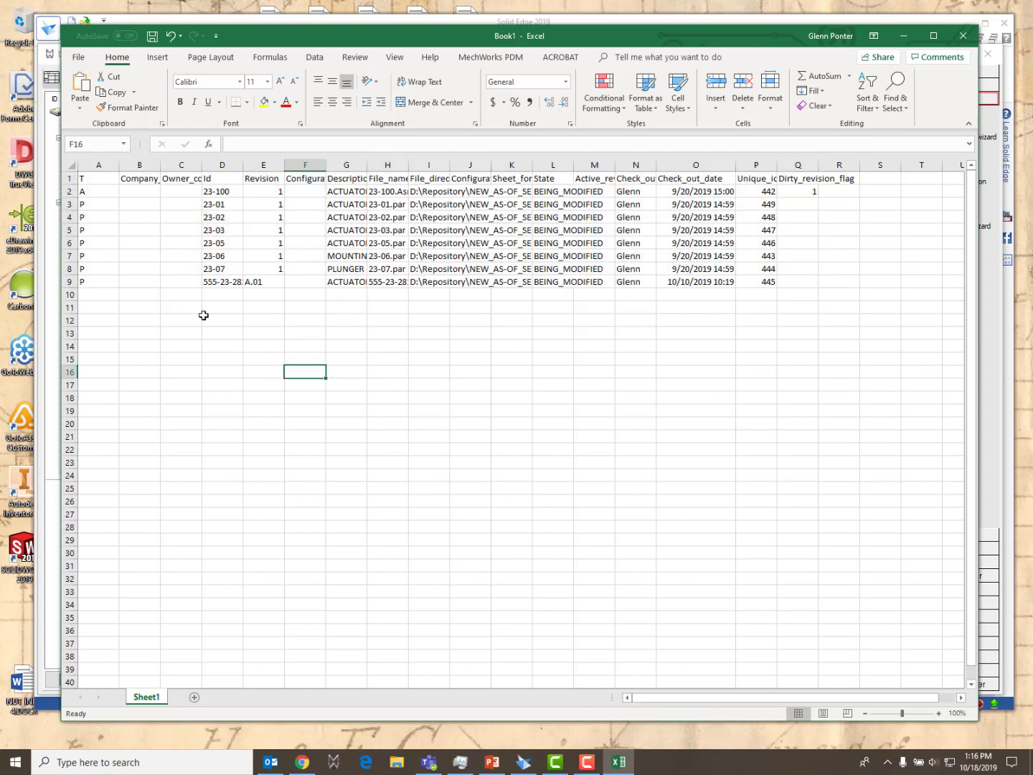
{"action": "left_click", "coordinate": [70, 178]}
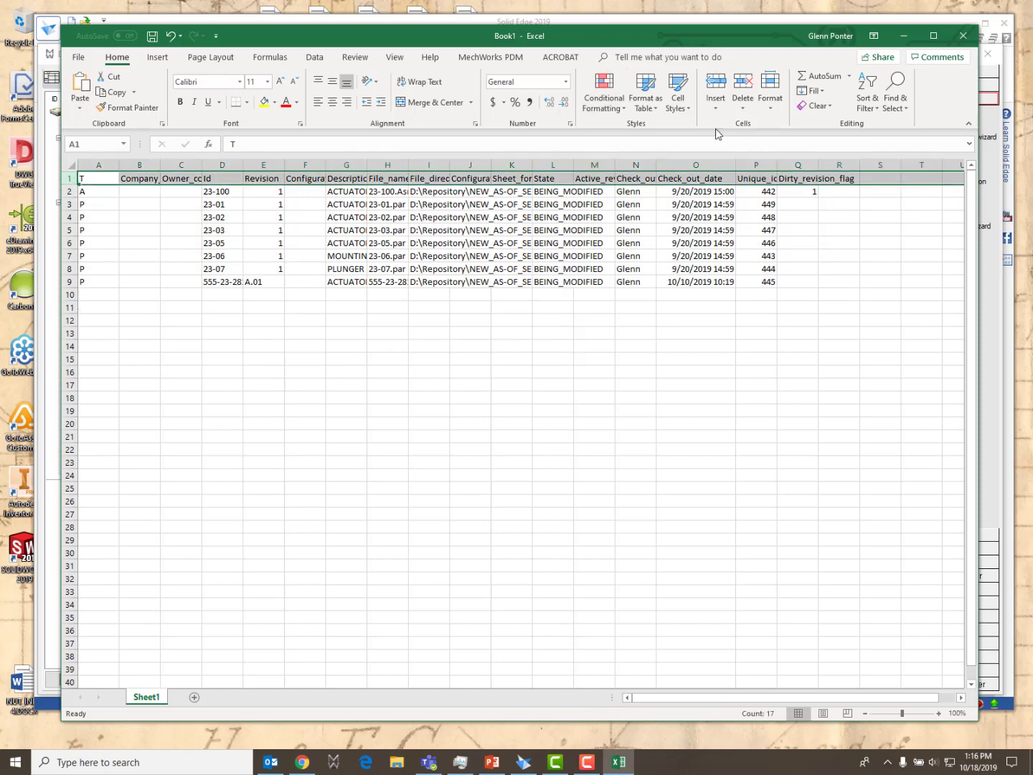
{"action": "left_click", "coordinate": [678, 100]}
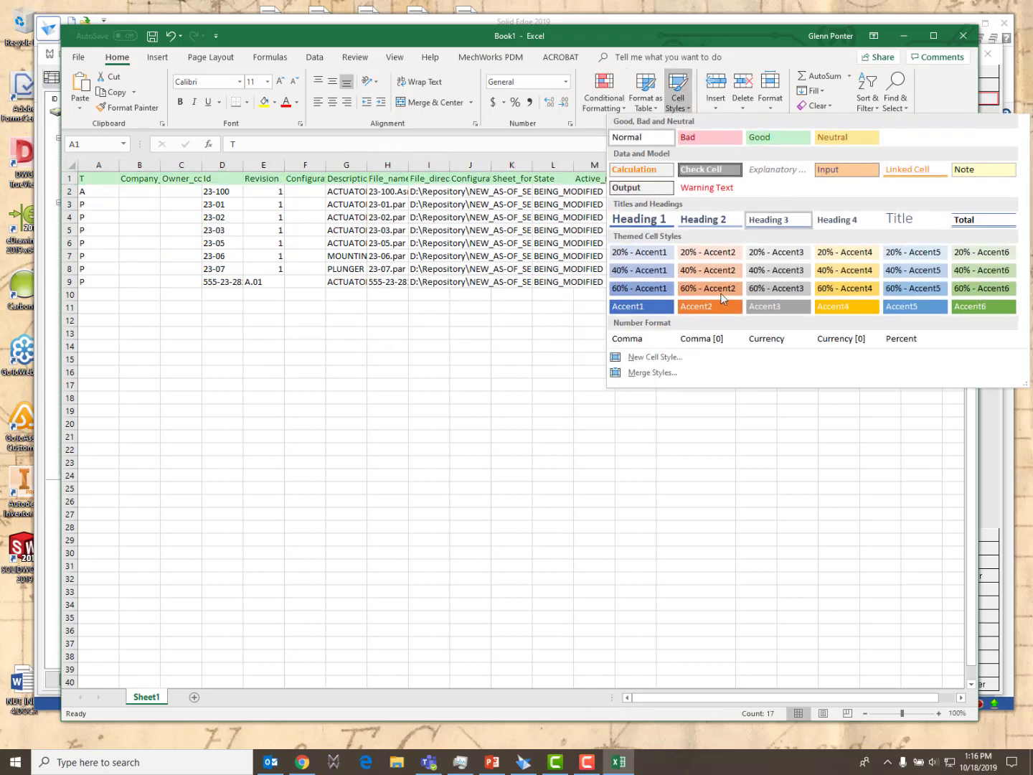
{"action": "left_click", "coordinate": [849, 316]}
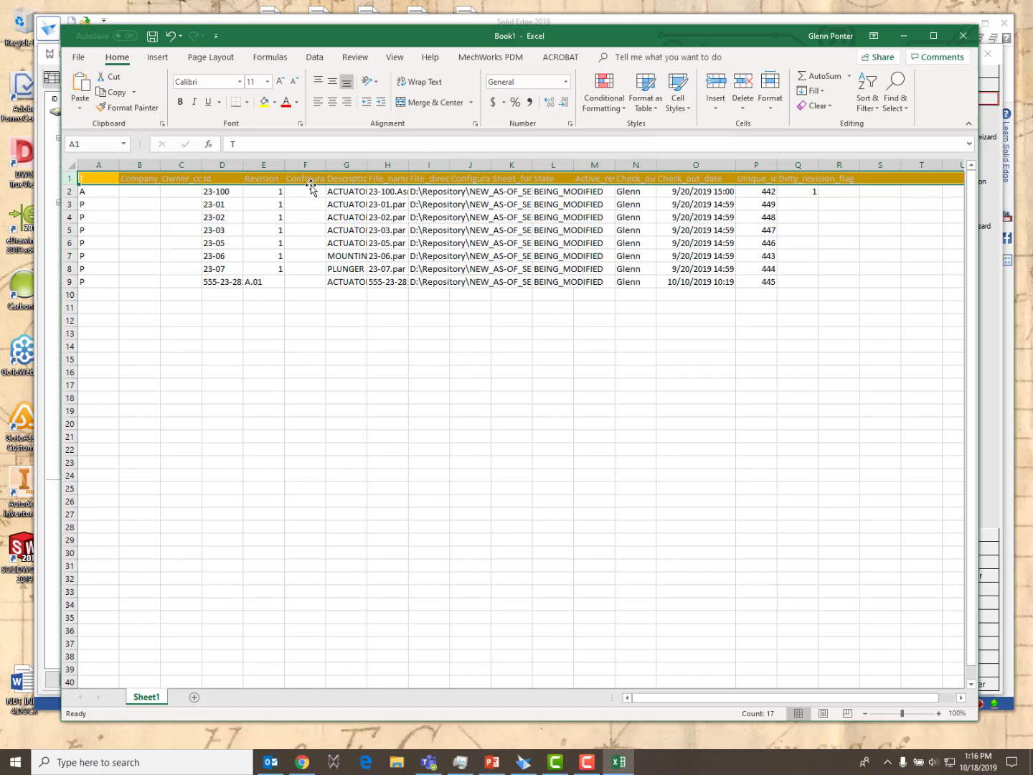
Close the Excel workbook without saving and switch to the PowerPoint presentation.
{"action": "left_click", "coordinate": [963, 35]}
{"action": "left_click", "coordinate": [511, 394]}
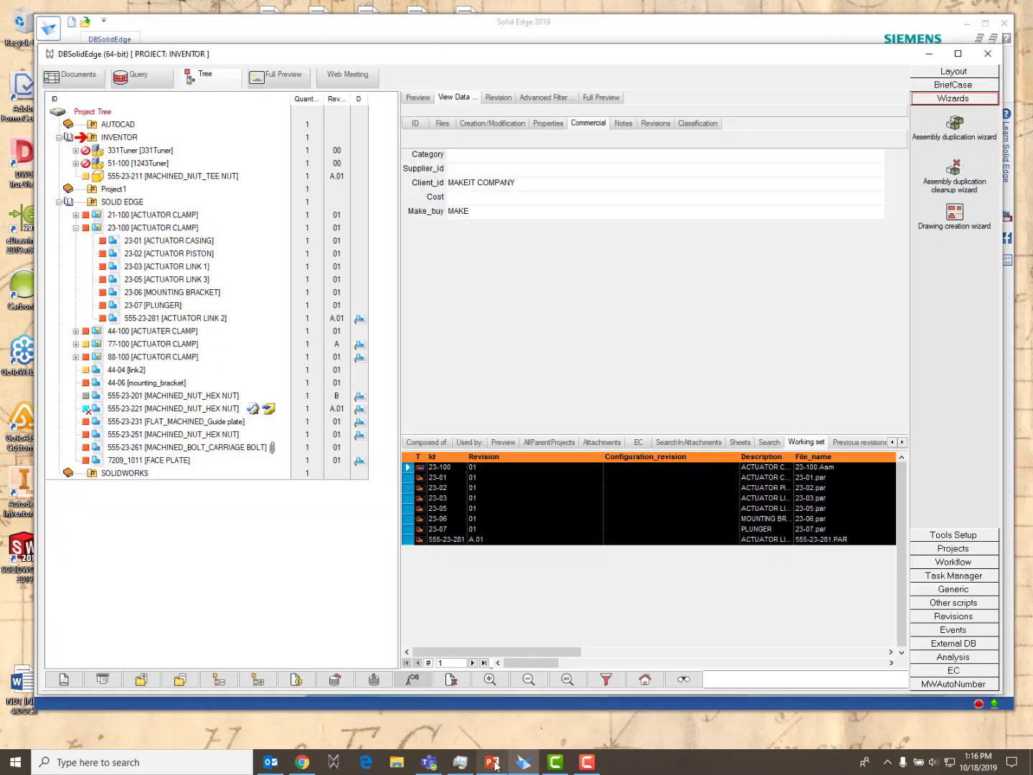
{"action": "left_click", "coordinate": [495, 765]}
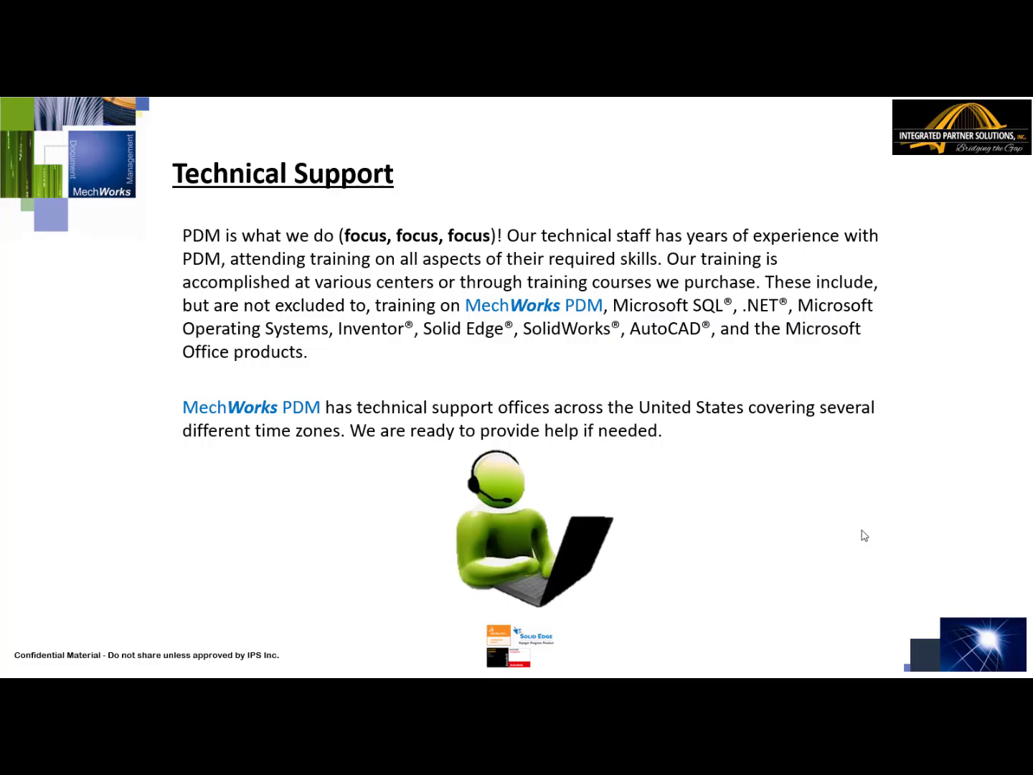